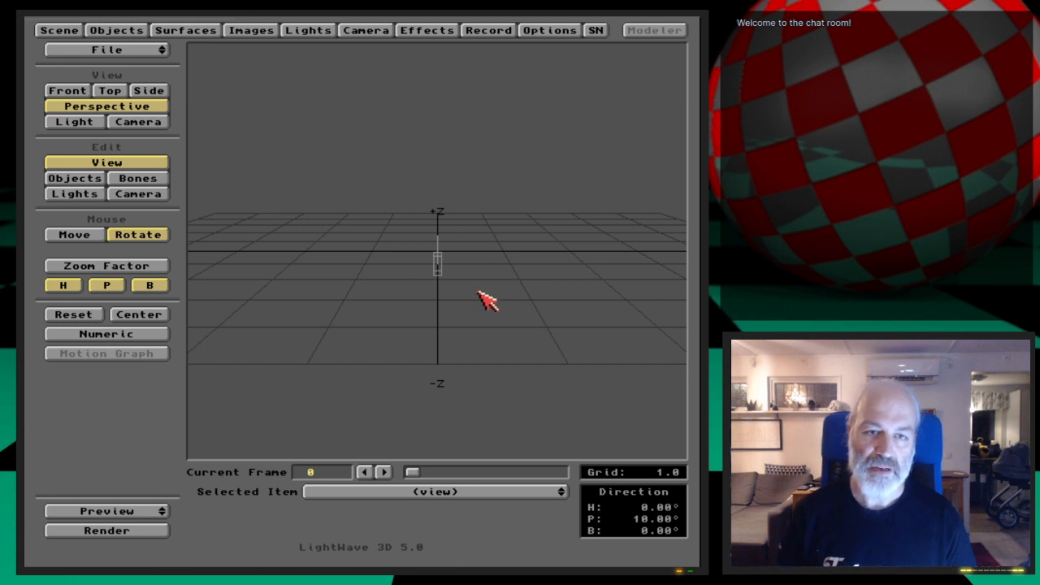
Step: Switch from Layout to Modeler
left_click(655, 30)
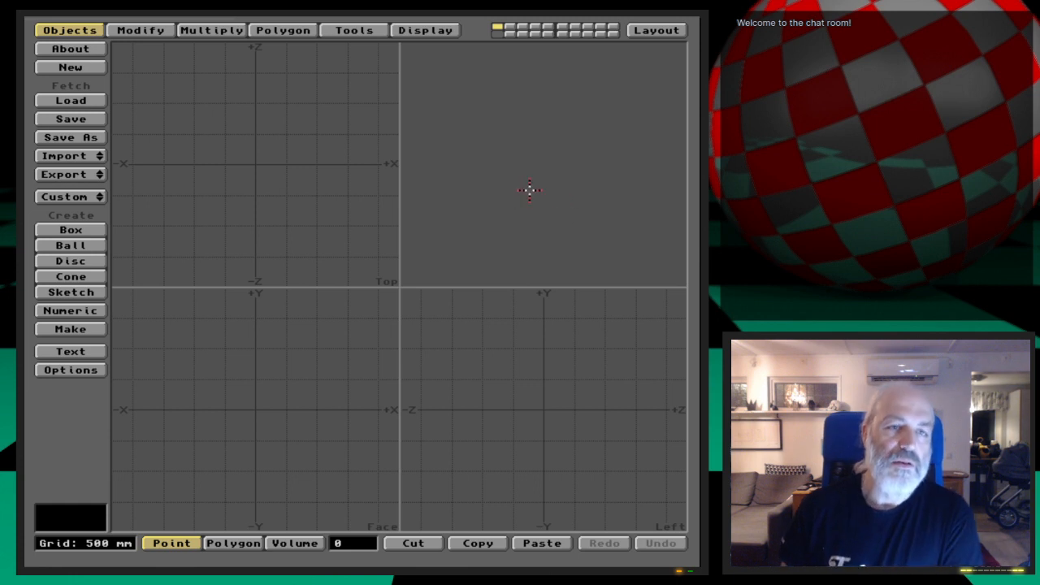
Step: Try to create a plane of points, entering 10 points per side for X and Y
left_click(87, 197)
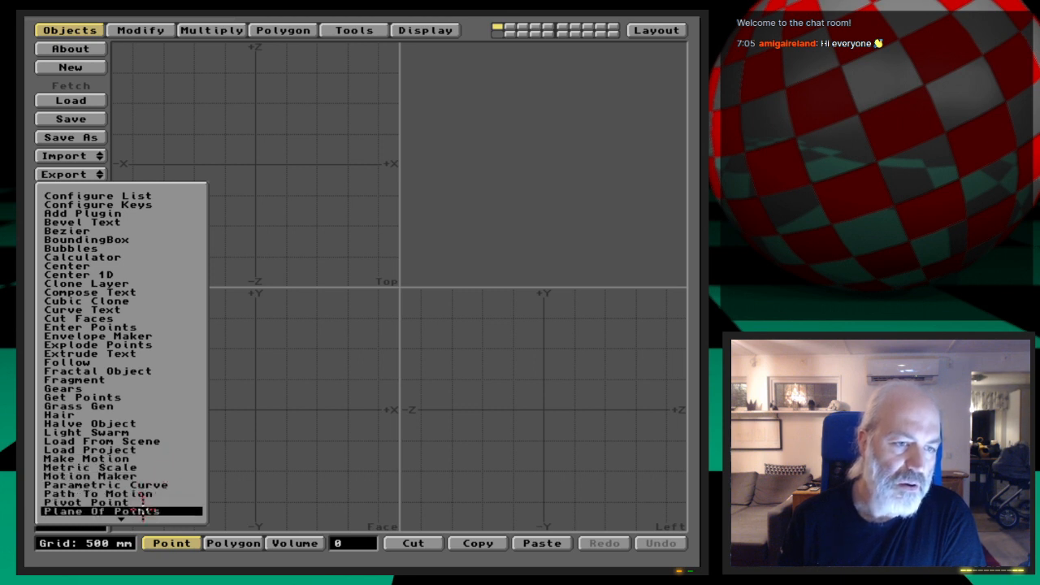
left_click_drag(142, 510, 176, 510)
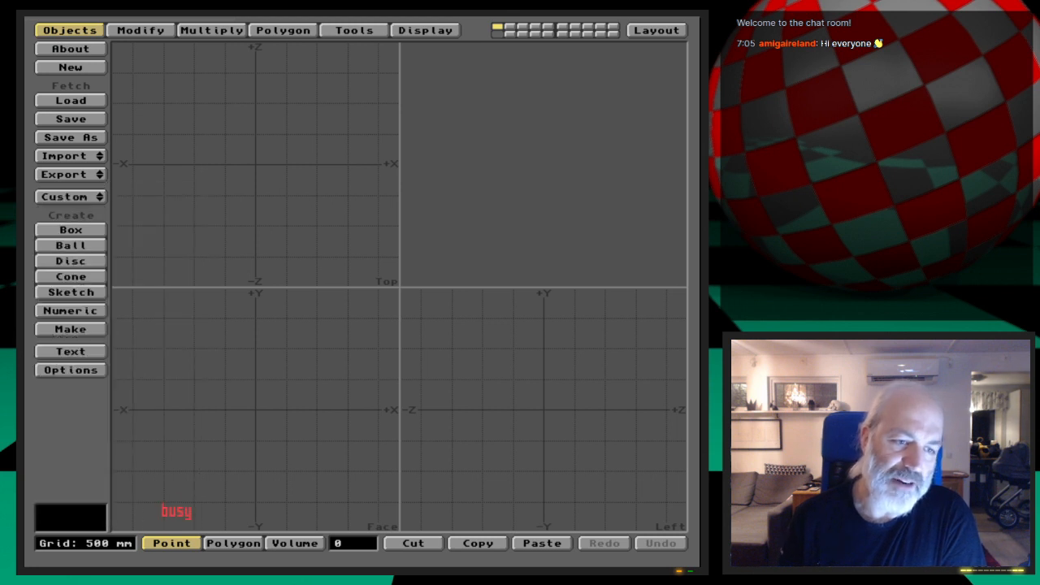
type("10")
key("Tab")
type("10")
key("Return")
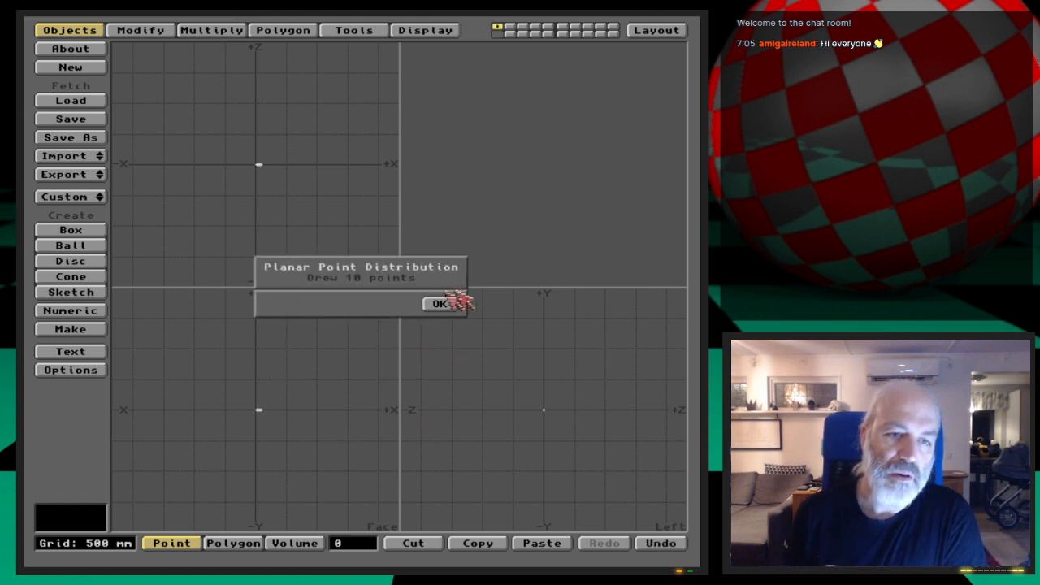
left_click(442, 303)
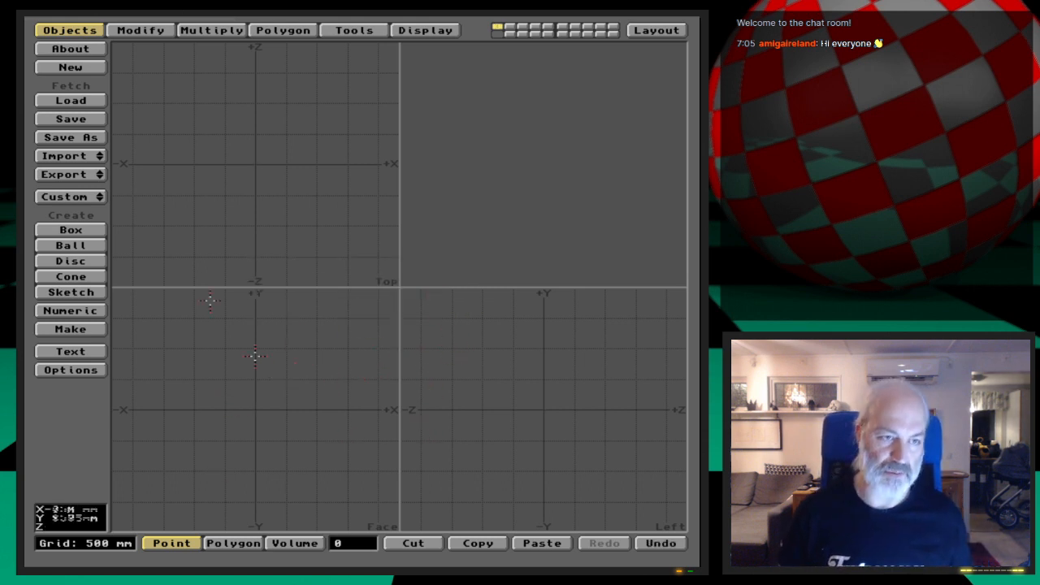
Step: Create a Plane Of Points grid with 10 points per side in both X and Y
left_click(93, 197)
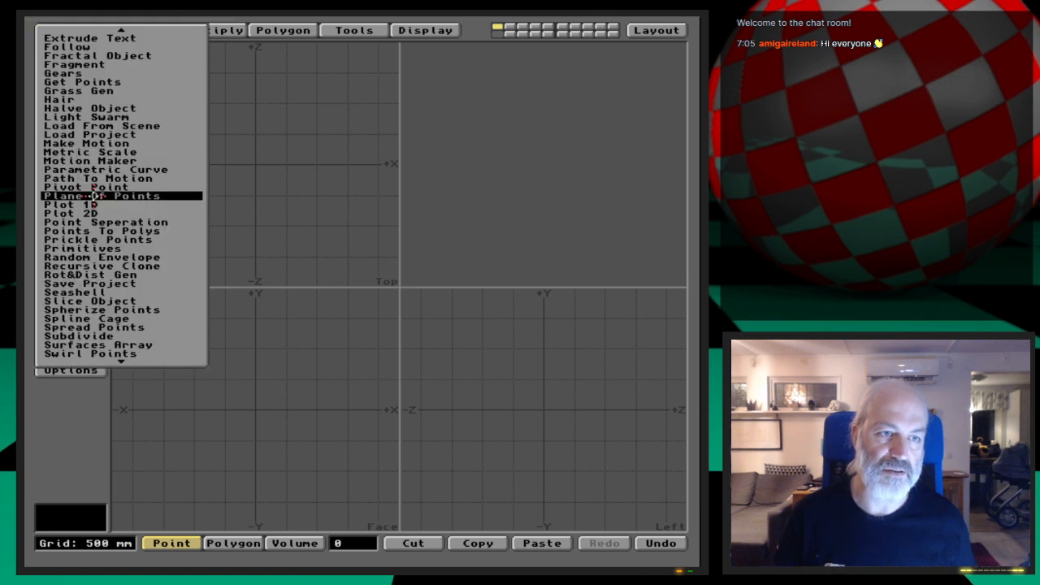
left_click(95, 196)
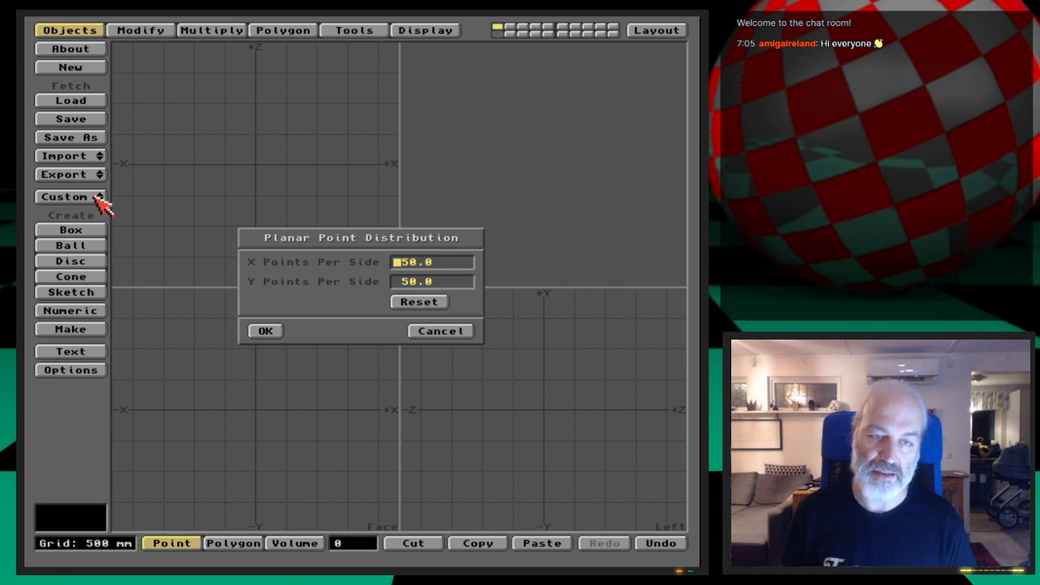
type("10")
key("Tab")
type("10")
key("Return")
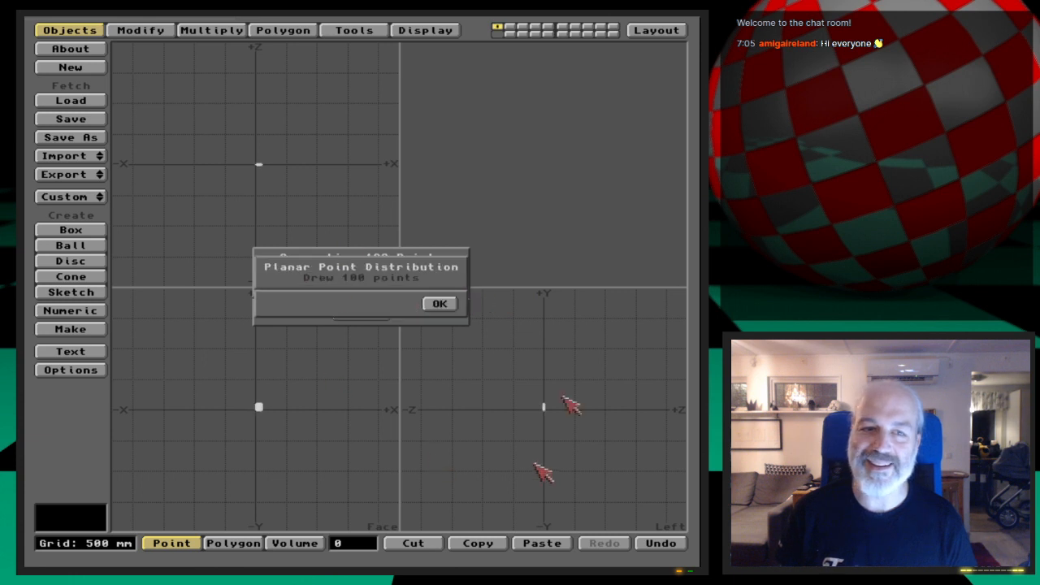
left_click(440, 303)
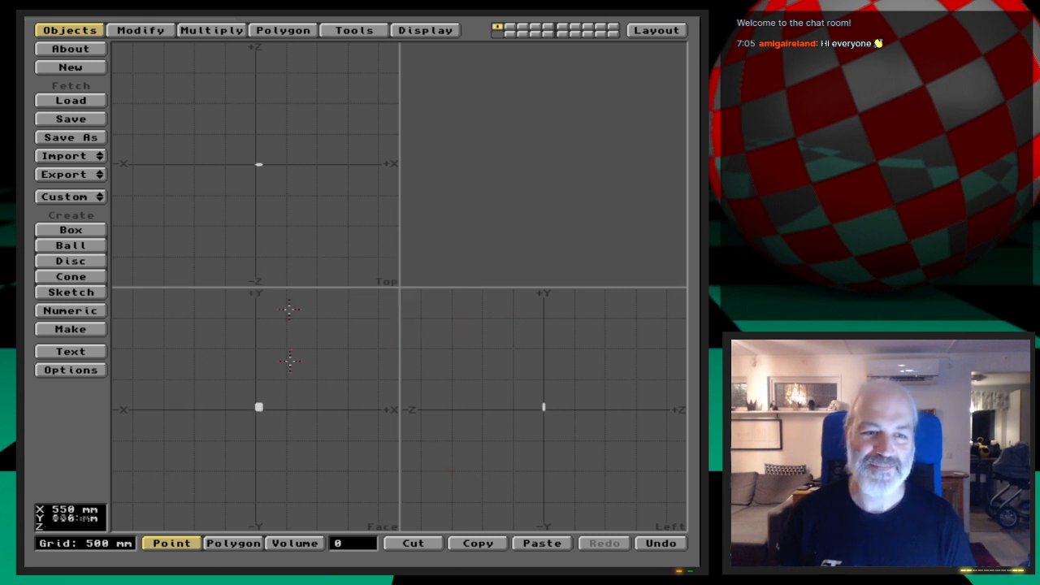
key("a")
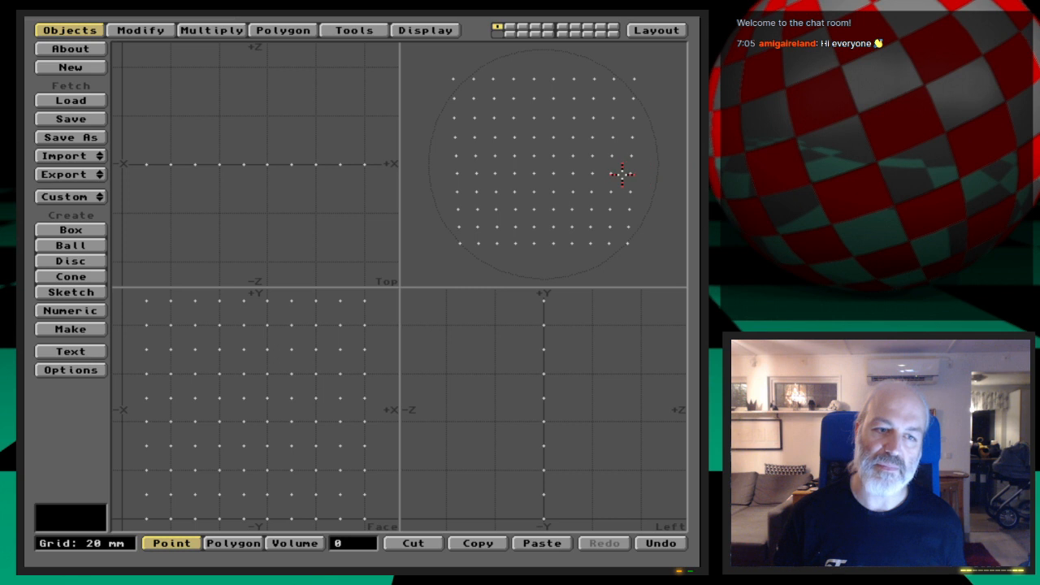
Step: Delete all points of the planar grid
left_click_drag(634, 176, 636, 153)
left_click_drag(510, 140, 577, 225)
left_click_drag(642, 245, 603, 237)
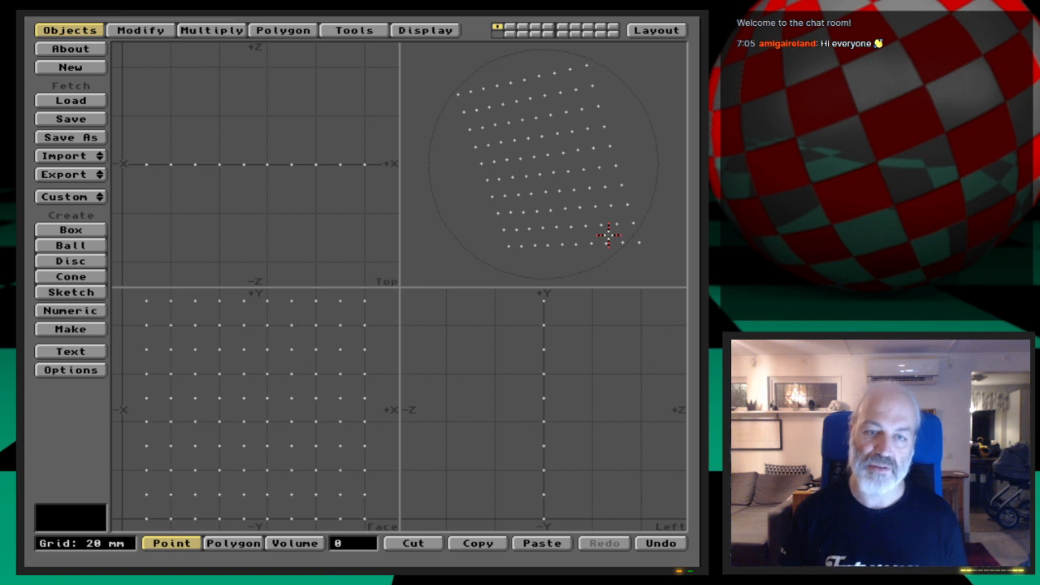
key("Delete")
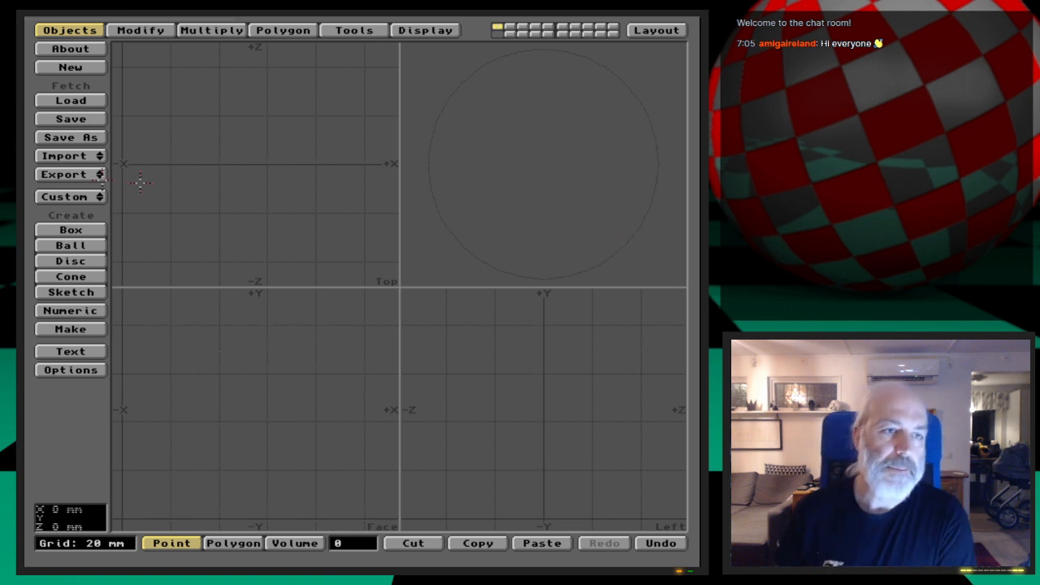
Step: Generate 100 random points with Spread Points, setting the radius to 1 Gm on all three axes
mouse_move(89, 195)
left_mouse_down()
mouse_move(81, 186)
mouse_move(164, 192)
mouse_move(177, 221)
mouse_move(176, 303)
mouse_move(174, 252)
mouse_move(165, 323)
left_mouse_up()
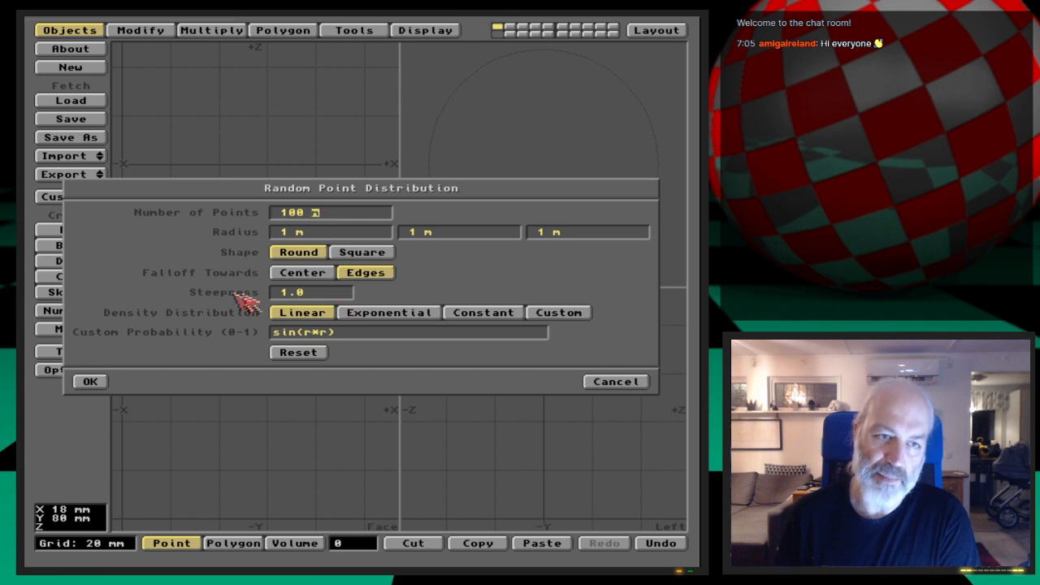
left_click(286, 233)
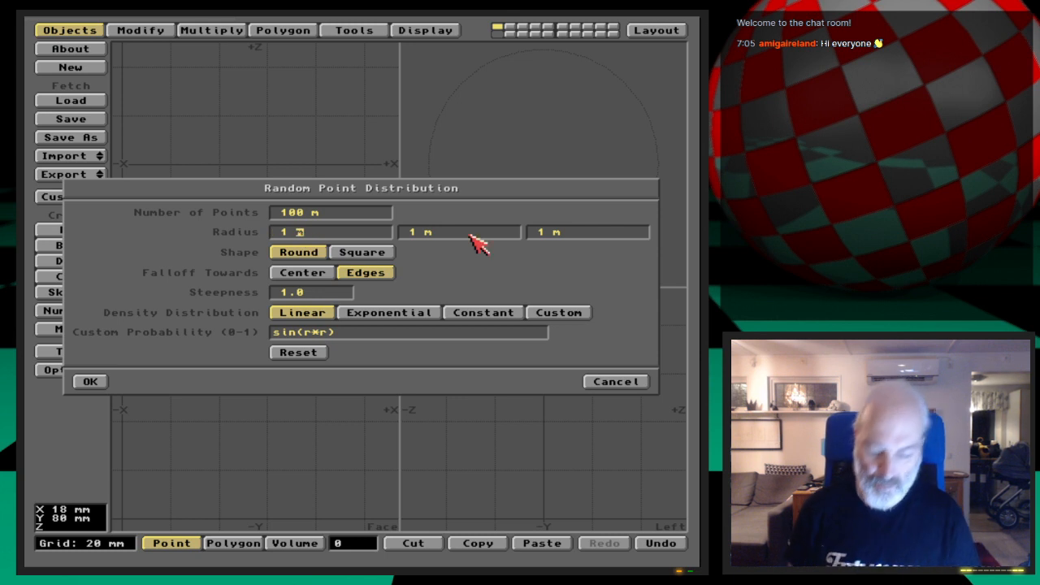
type("G")
key("Tab")
key("Right")
key("Right")
key("Right")
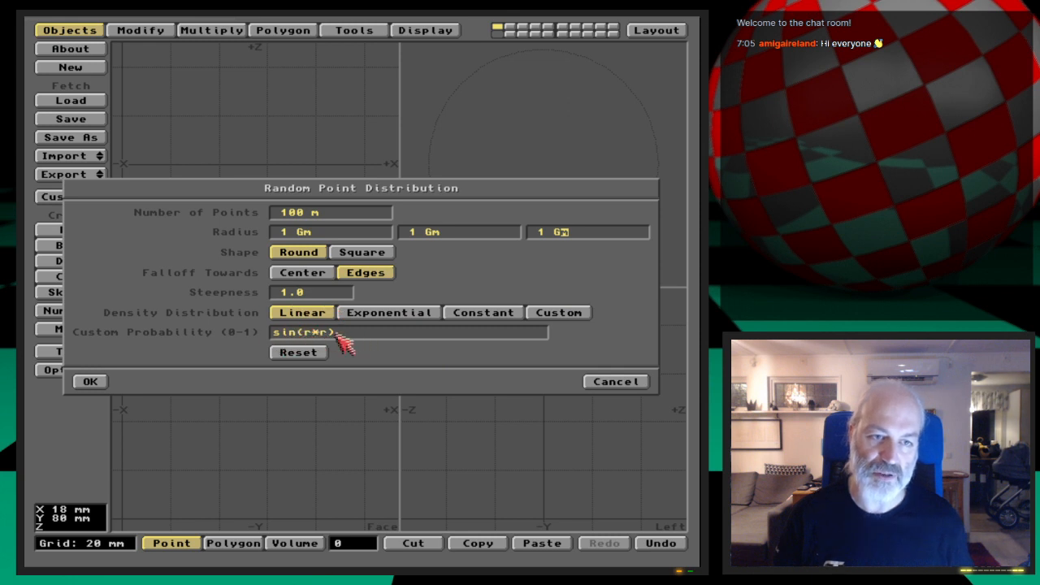
left_click(103, 382)
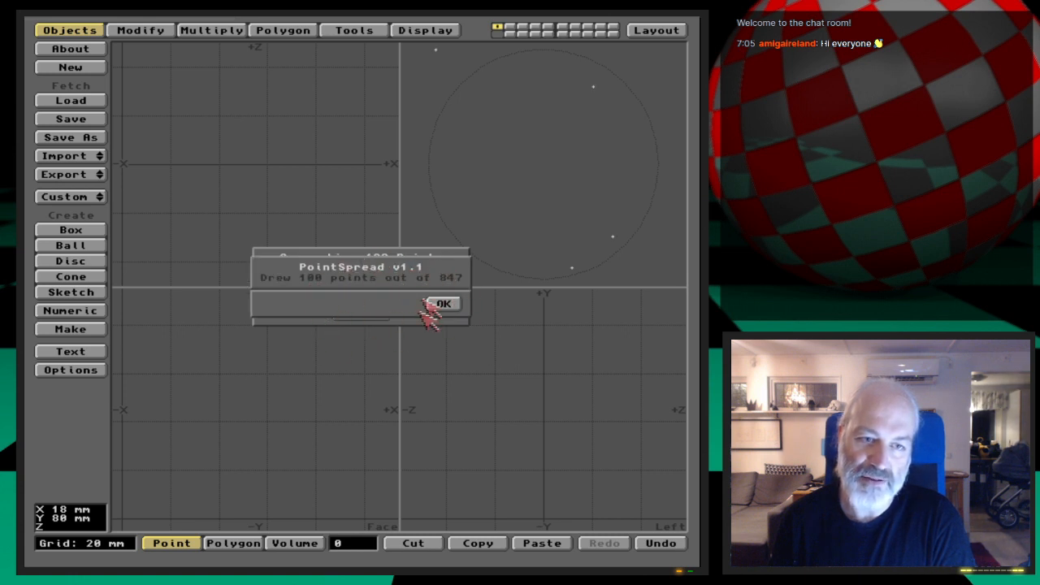
left_click(438, 305)
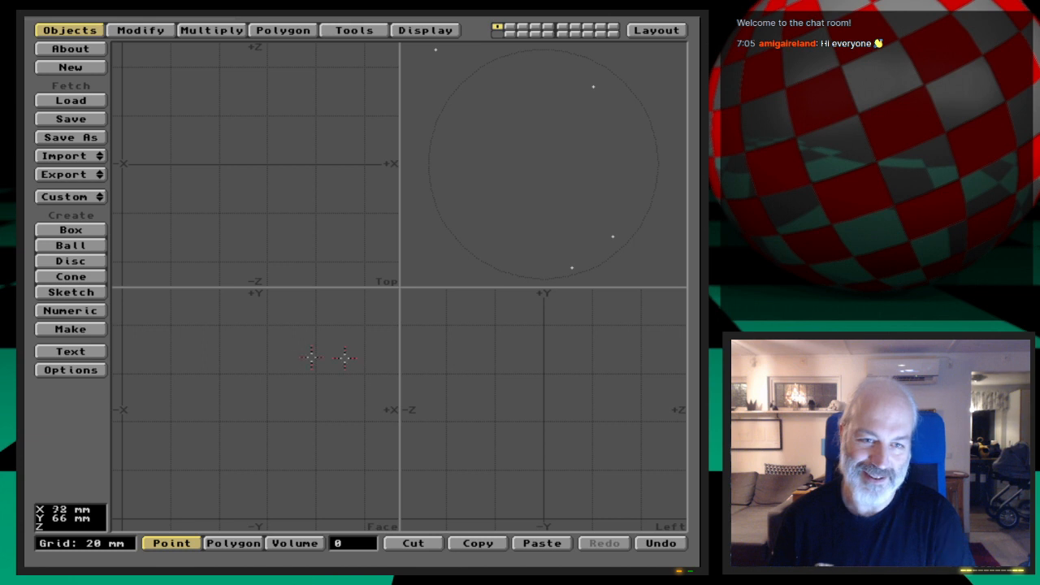
key("a")
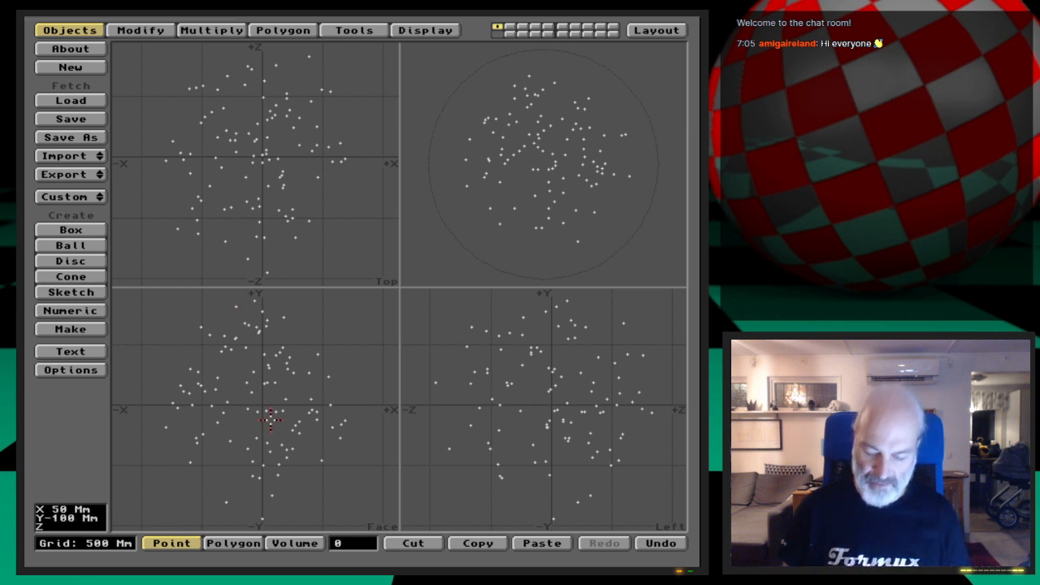
Step: Select all points of the random cloud to check their number and clear the selection
key("shift+apostrophe")
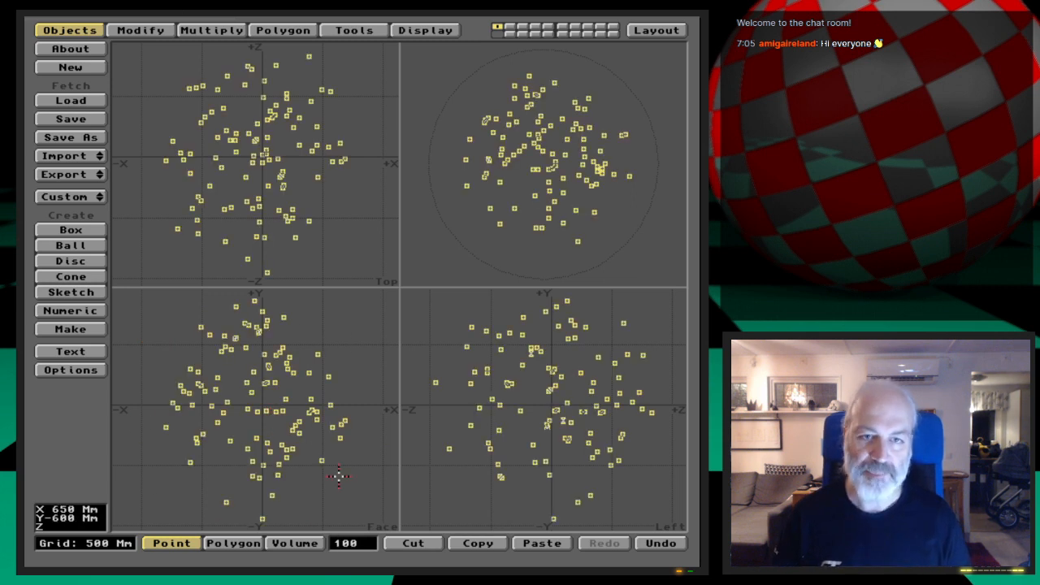
key("slash")
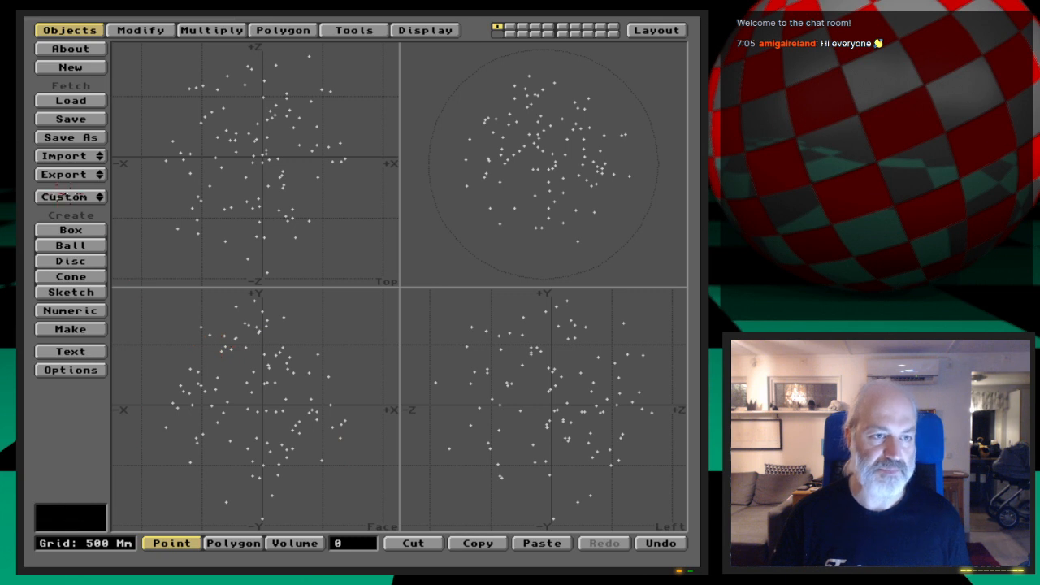
left_click(100, 198)
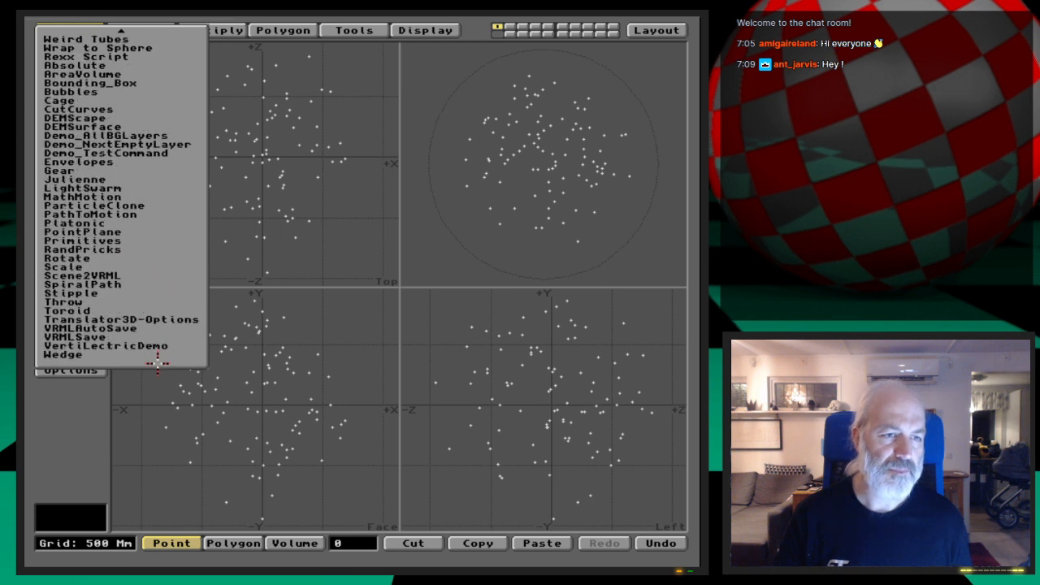
left_click(154, 247)
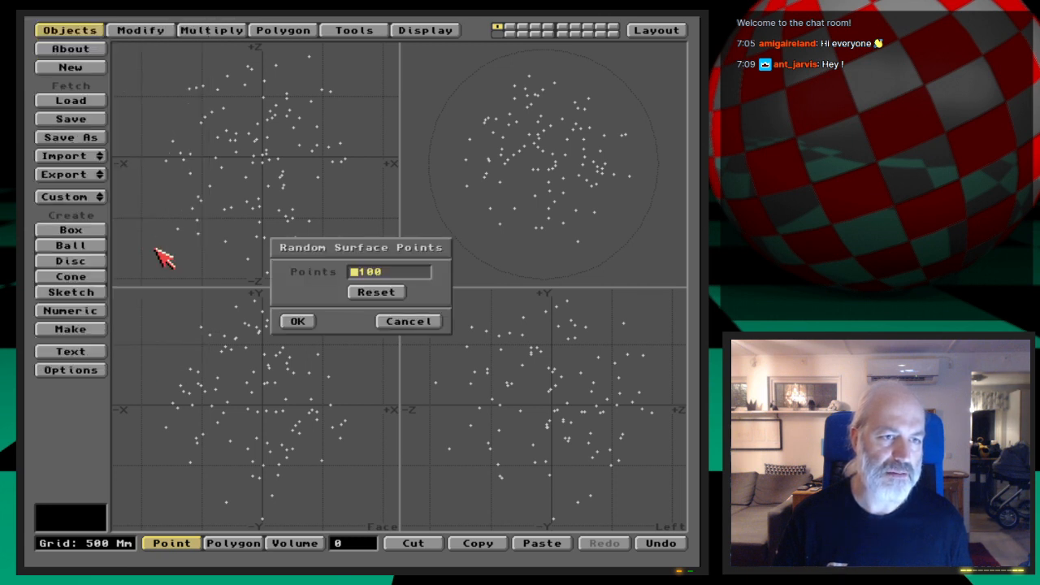
left_click(424, 321)
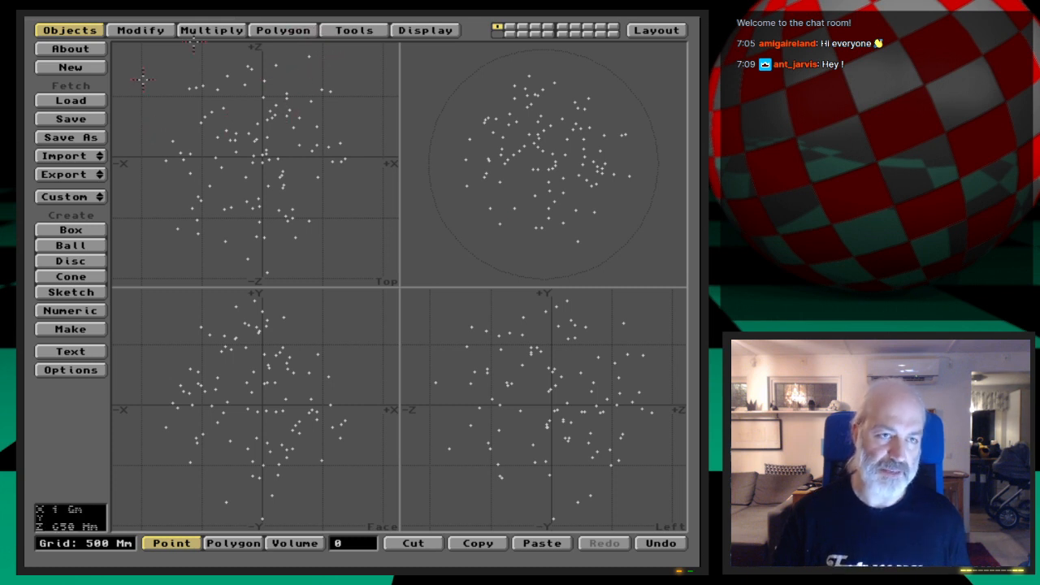
Step: Generate 100 random points on the empty second layer with RandPoints, using the Sphere shape and Falloff distribution
left_click(355, 30)
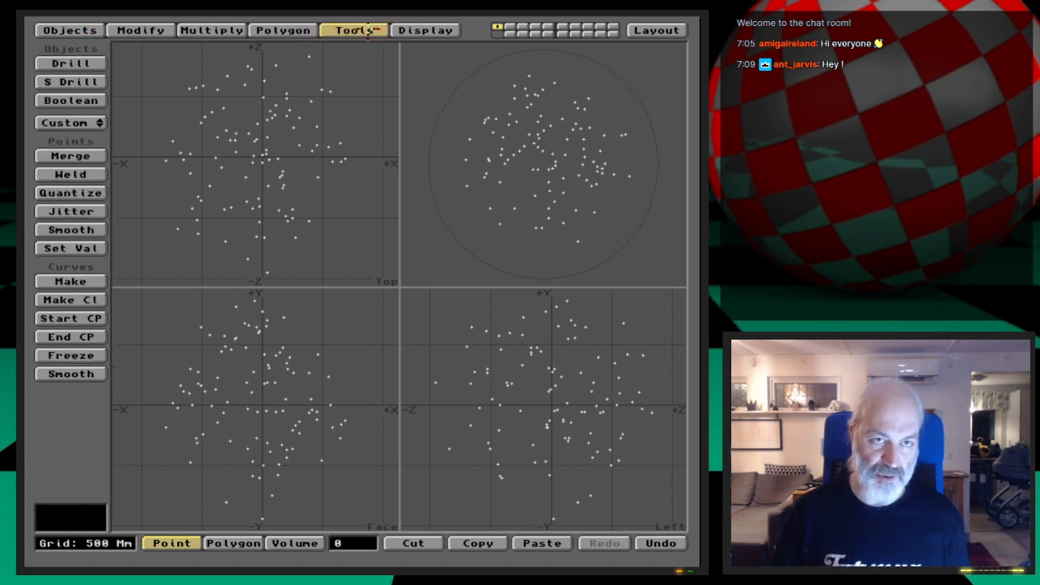
left_click(84, 122)
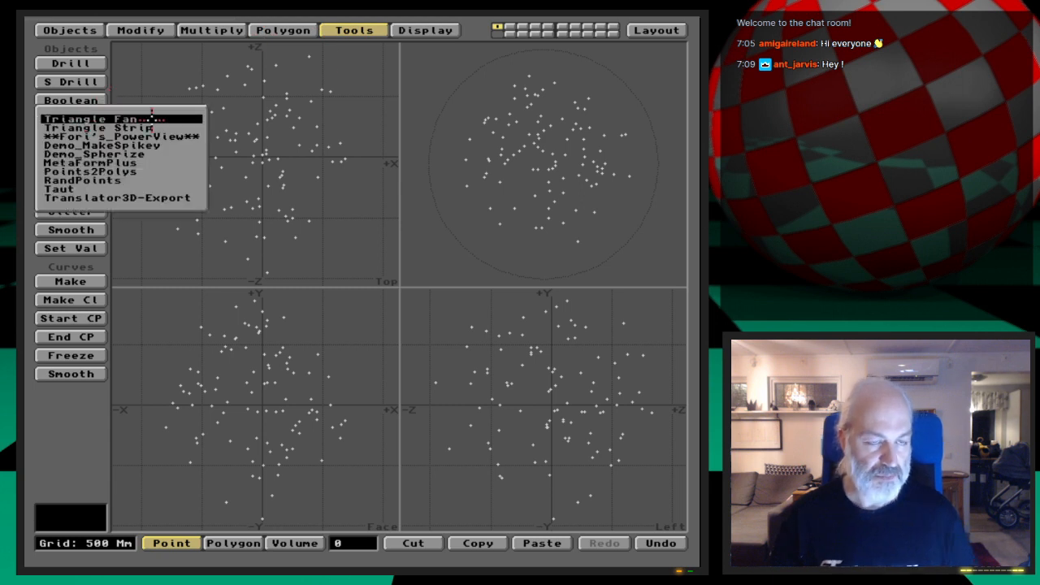
left_click(169, 179)
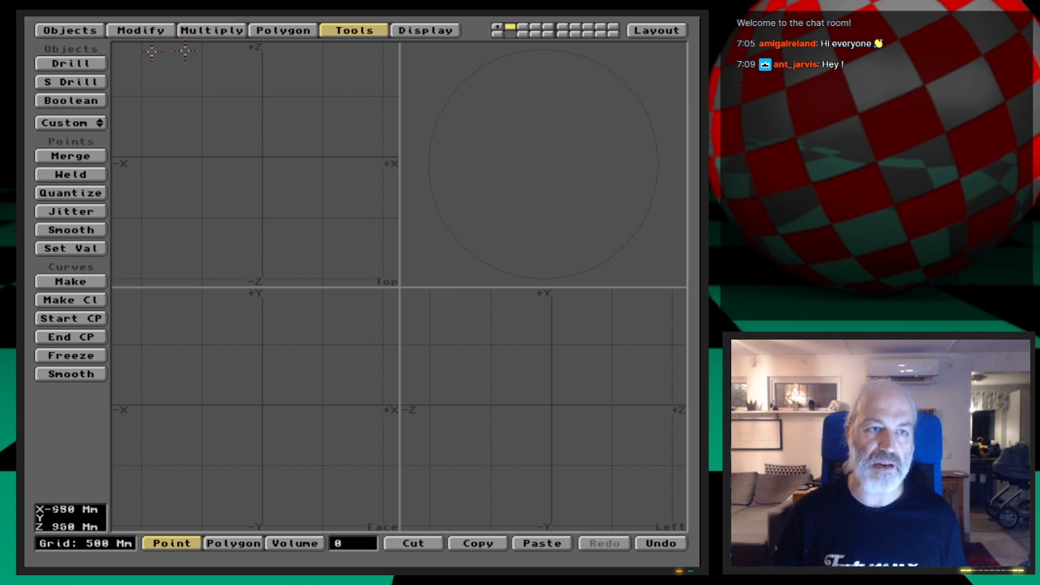
left_click_drag(99, 124, 168, 180)
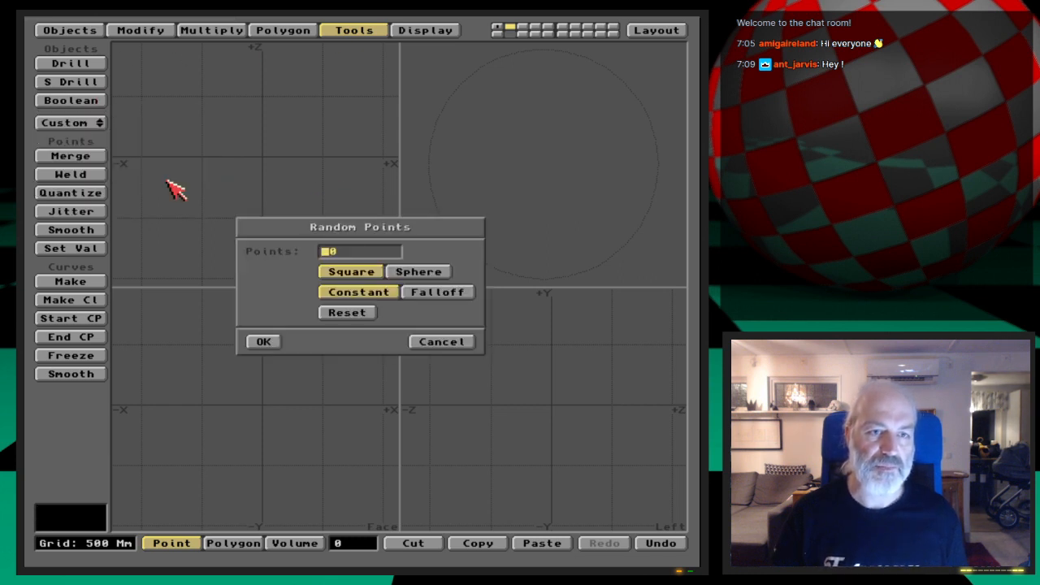
type("1000")
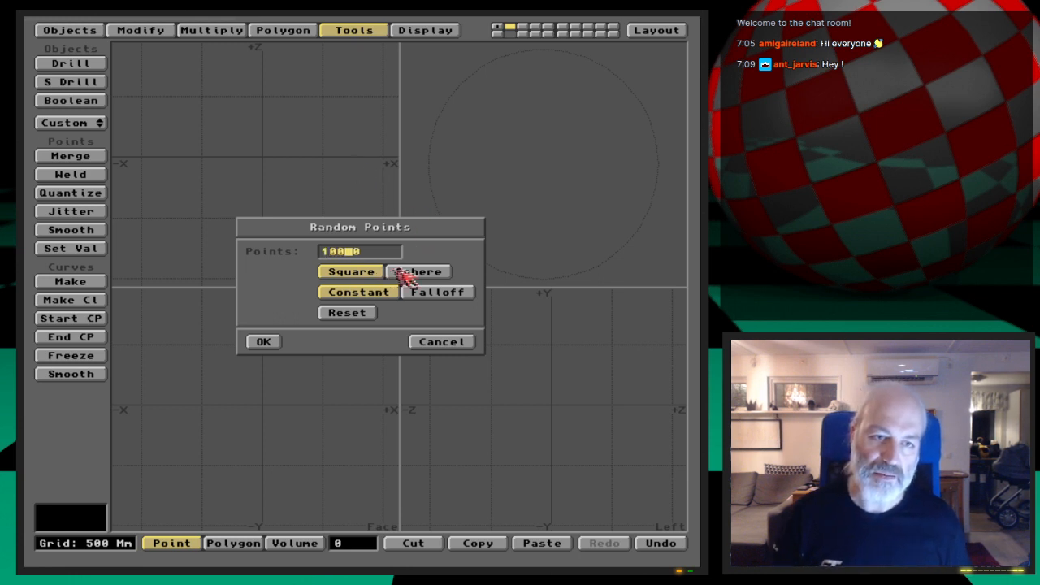
left_click(424, 272)
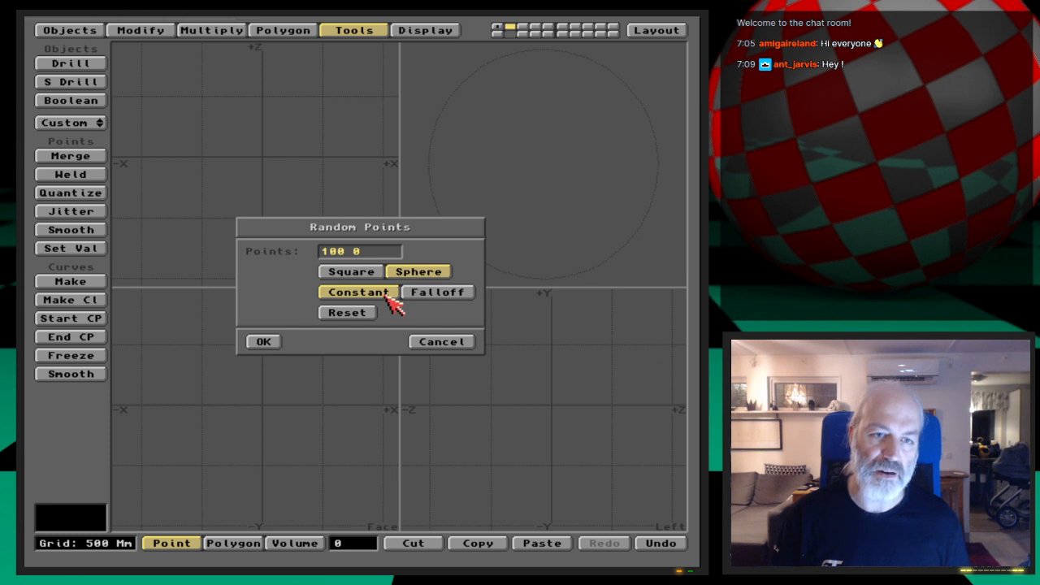
left_click(445, 297)
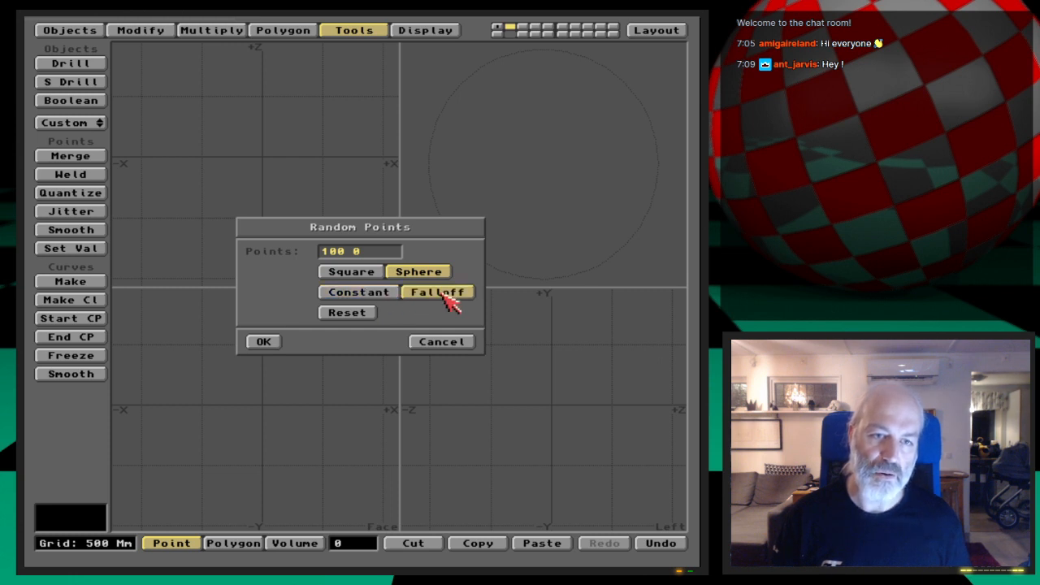
left_click(264, 342)
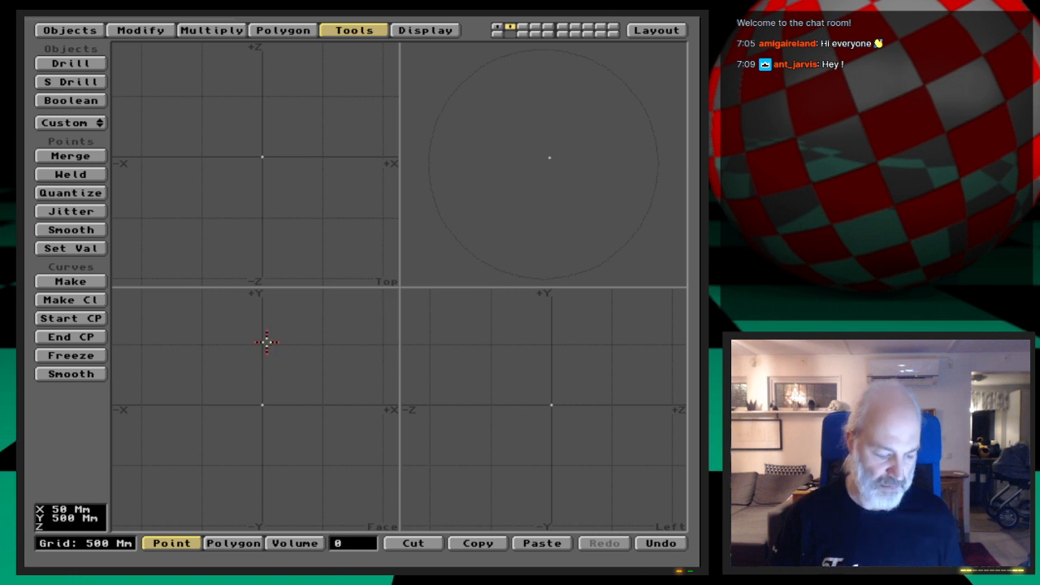
key("a")
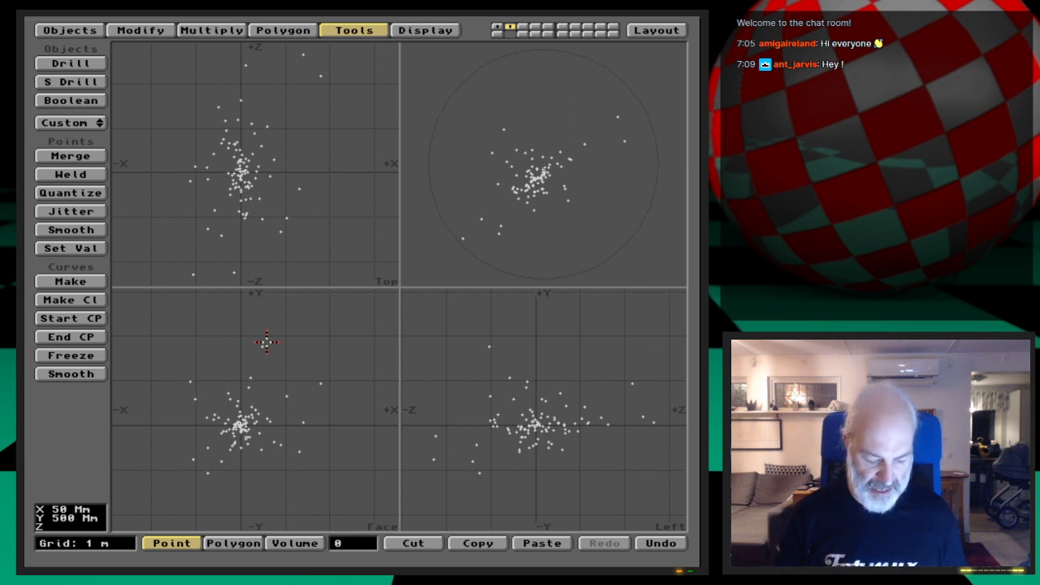
key("shift+h")
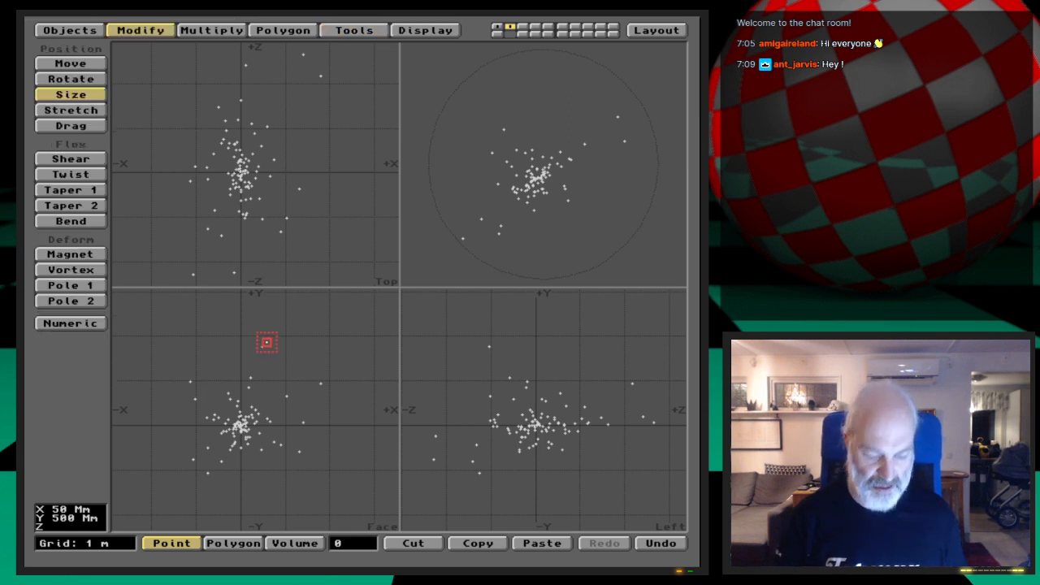
key("n")
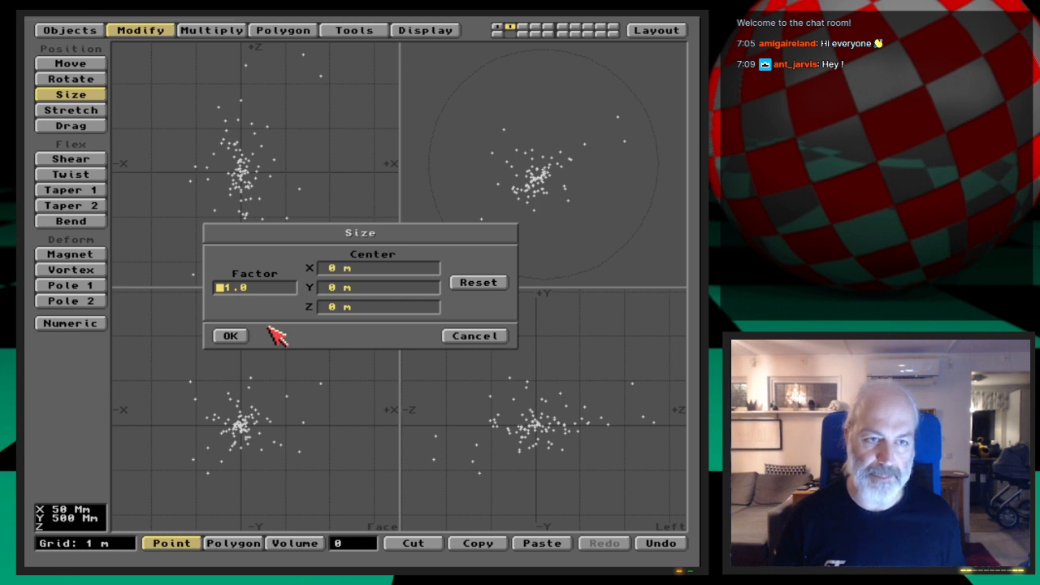
key("Right")
key("Right")
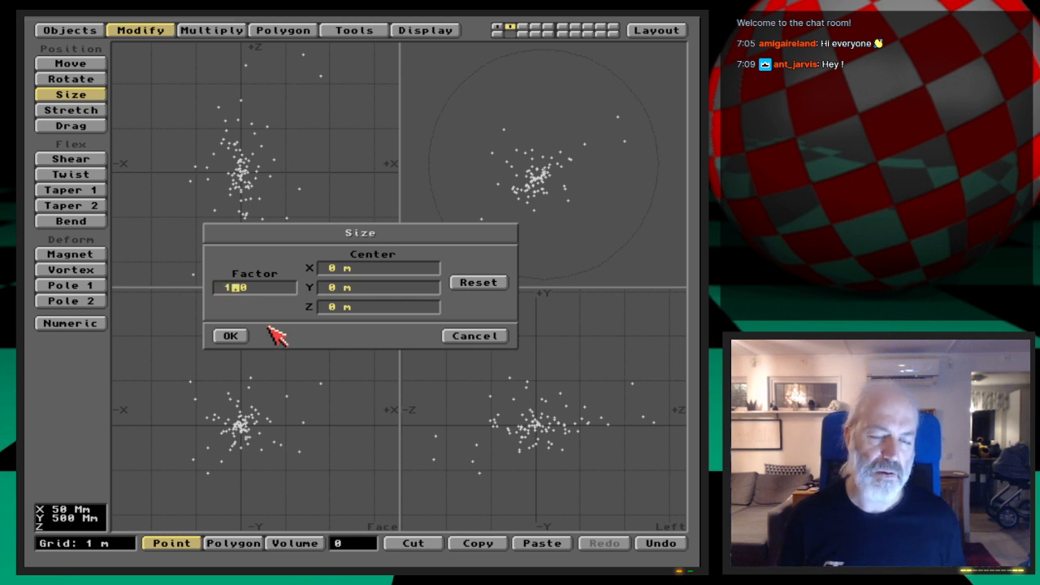
type("000")
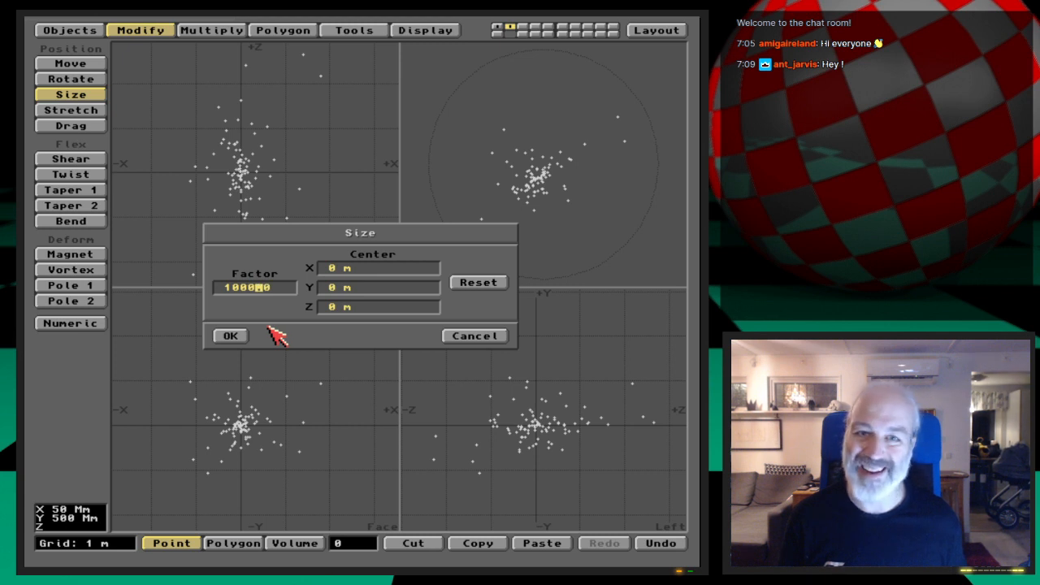
type("000")
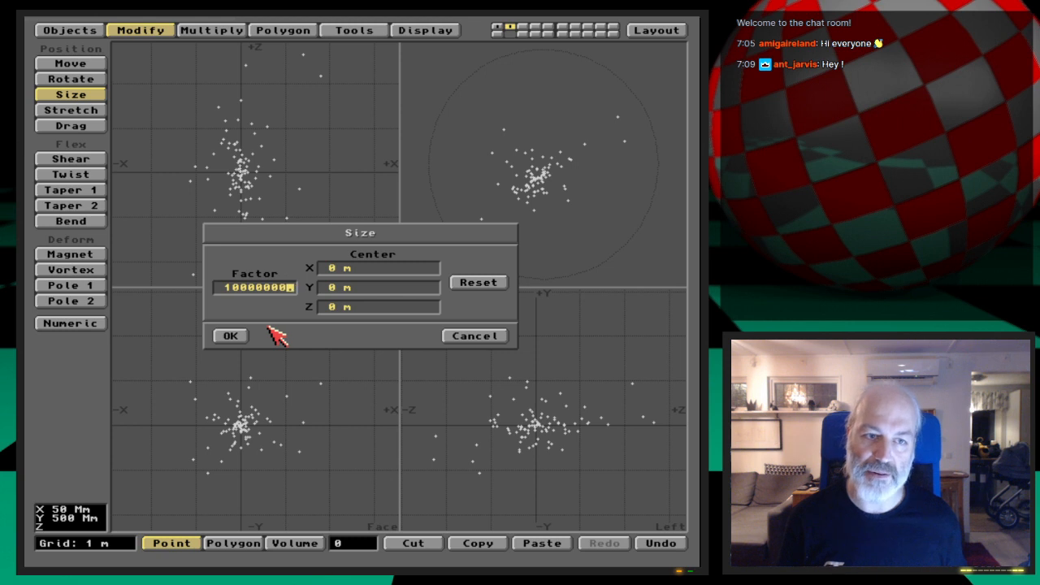
key("Tab")
key("Tab")
key("Tab")
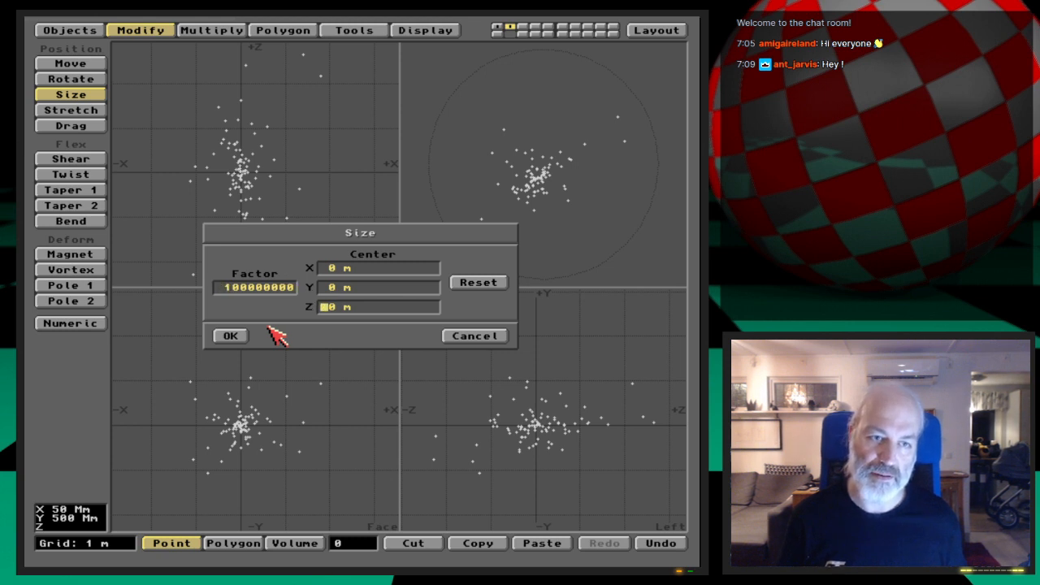
key("Return")
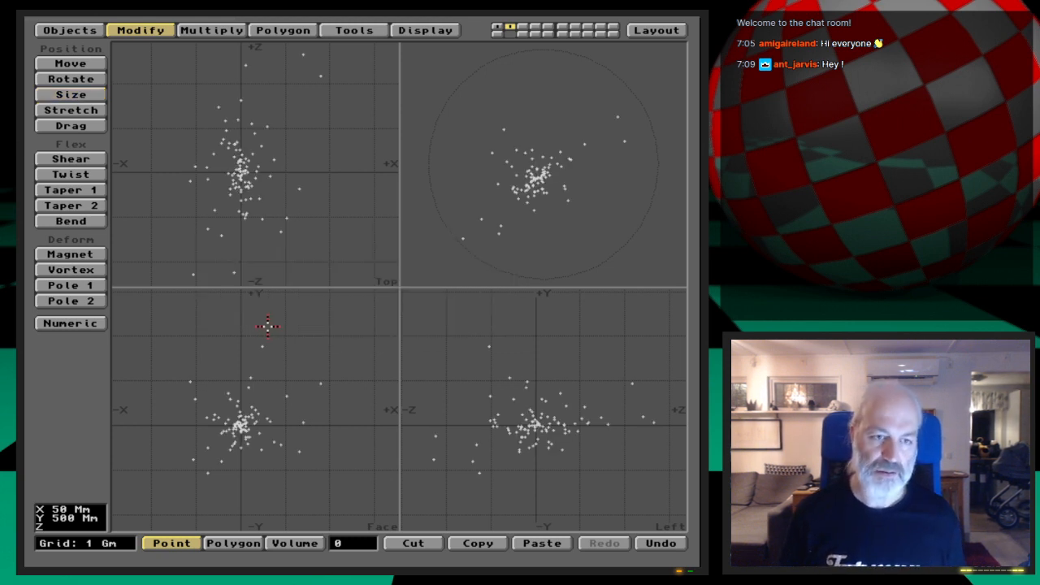
Step: Compare the point cloud on the first layer with the enlarged one on the second layer
key("1")
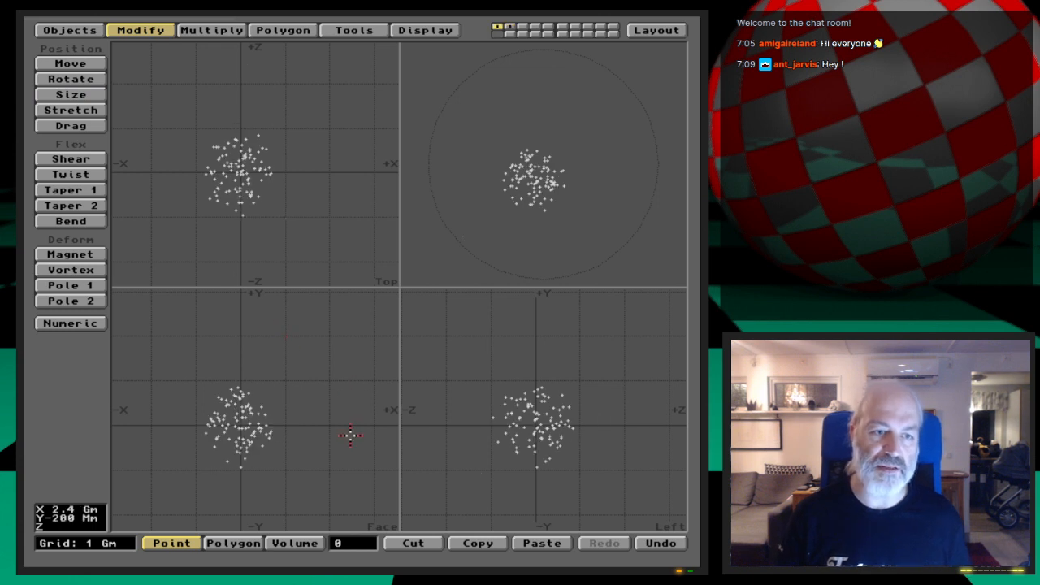
key("period")
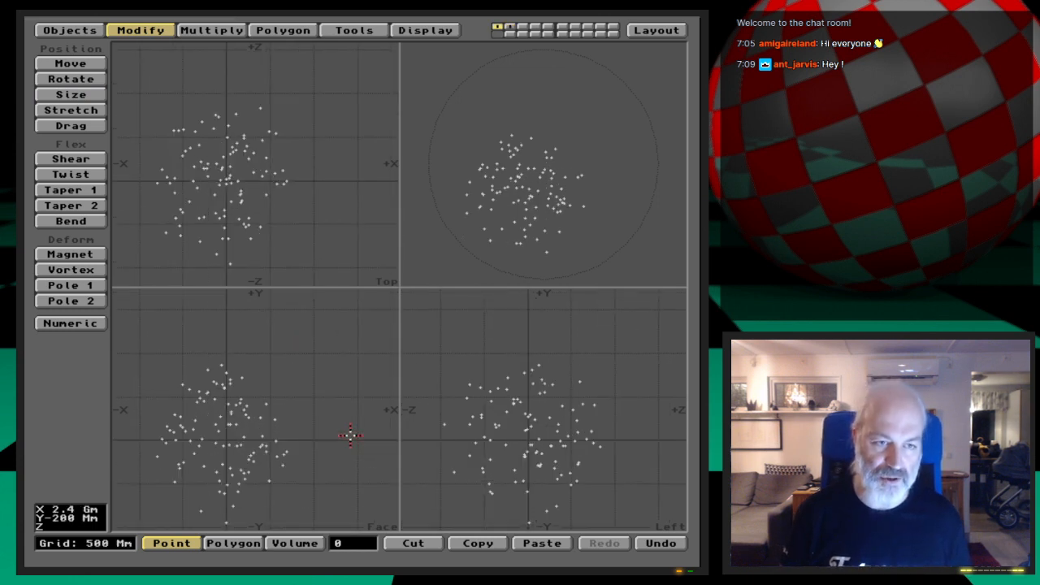
key("a")
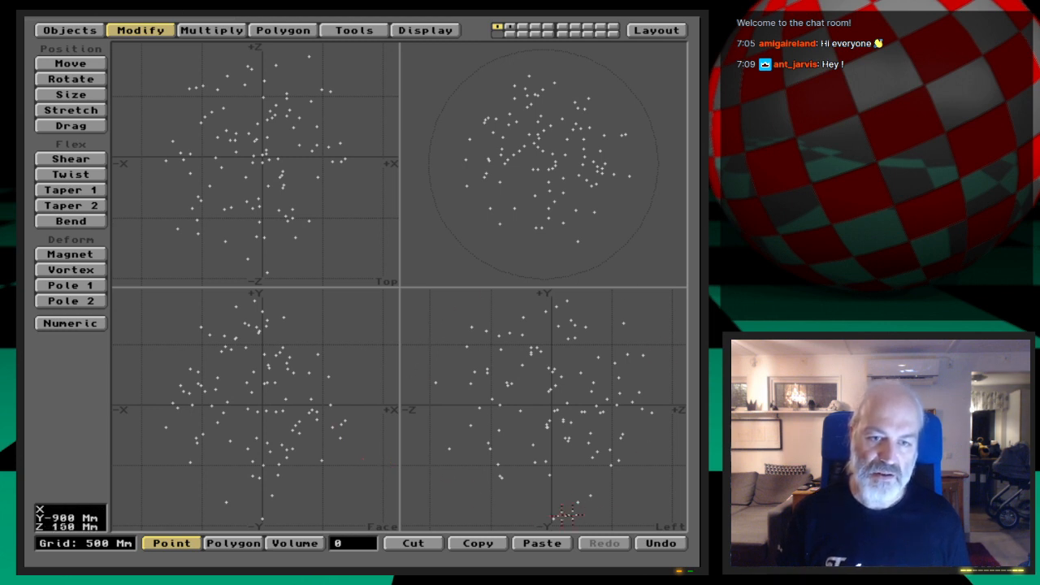
key("2")
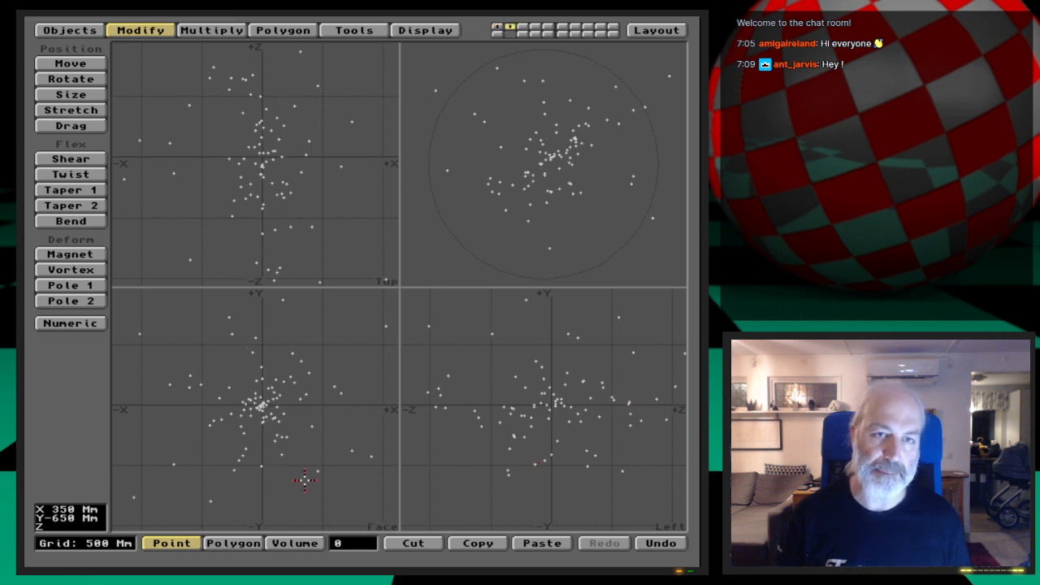
Step: Generate another random point cloud with RandPoints on the empty third layer
left_click(354, 30)
left_click(90, 123)
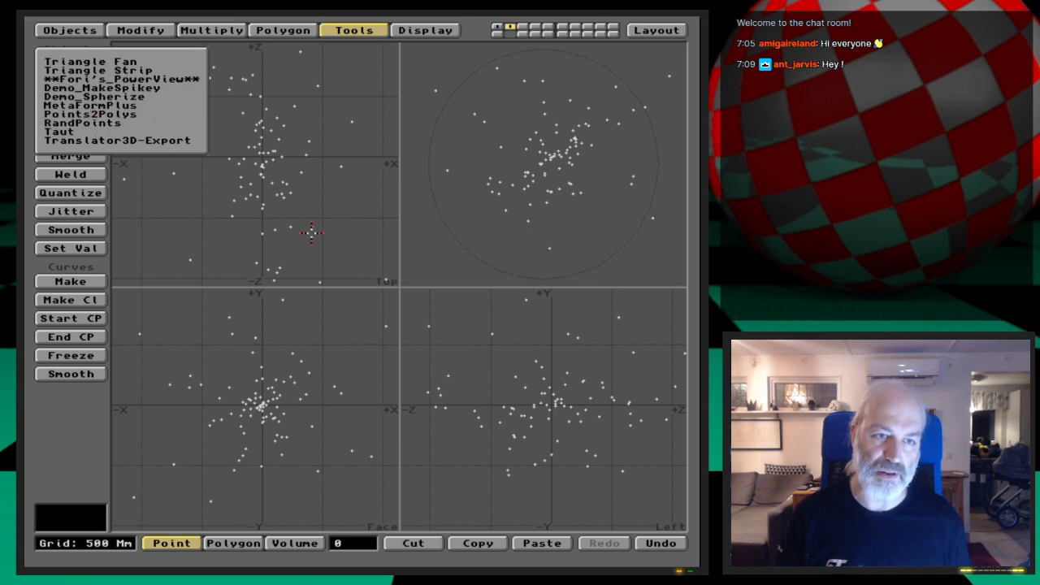
left_click(313, 234)
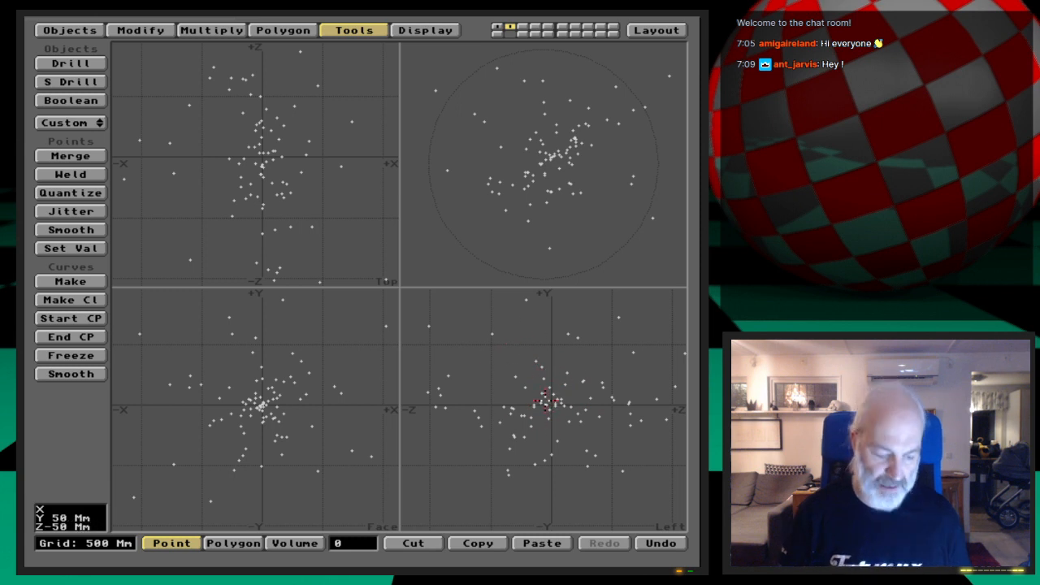
key("3")
left_click_drag(88, 122, 86, 124)
type("00")
left_click(415, 272)
left_click(263, 342)
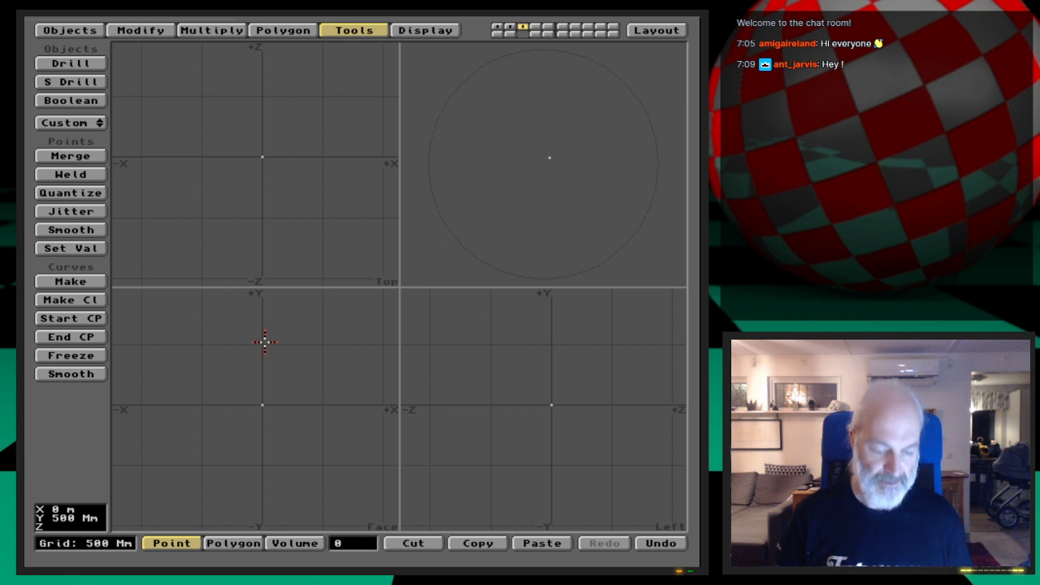
key("h")
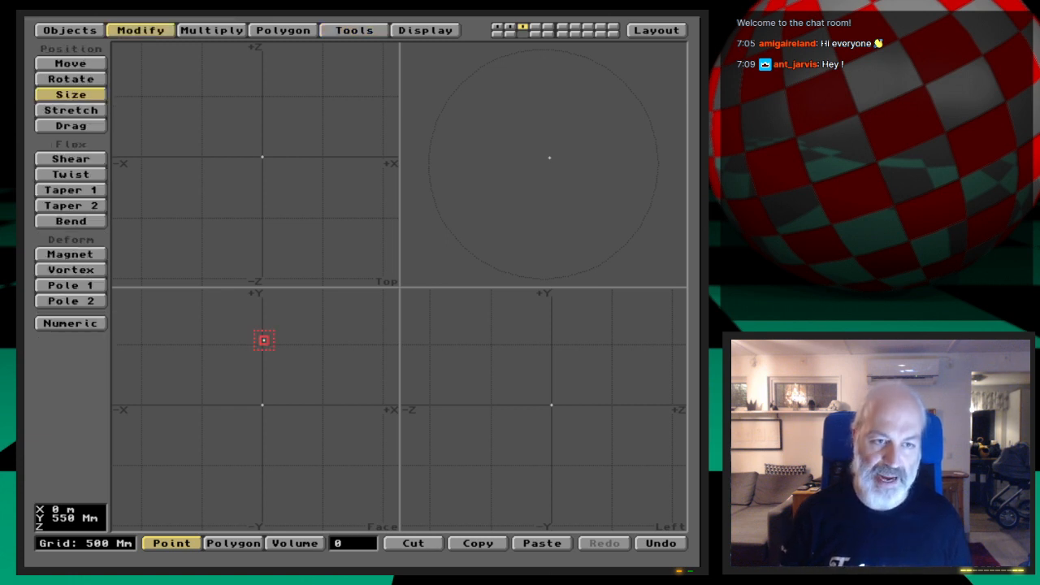
key("n")
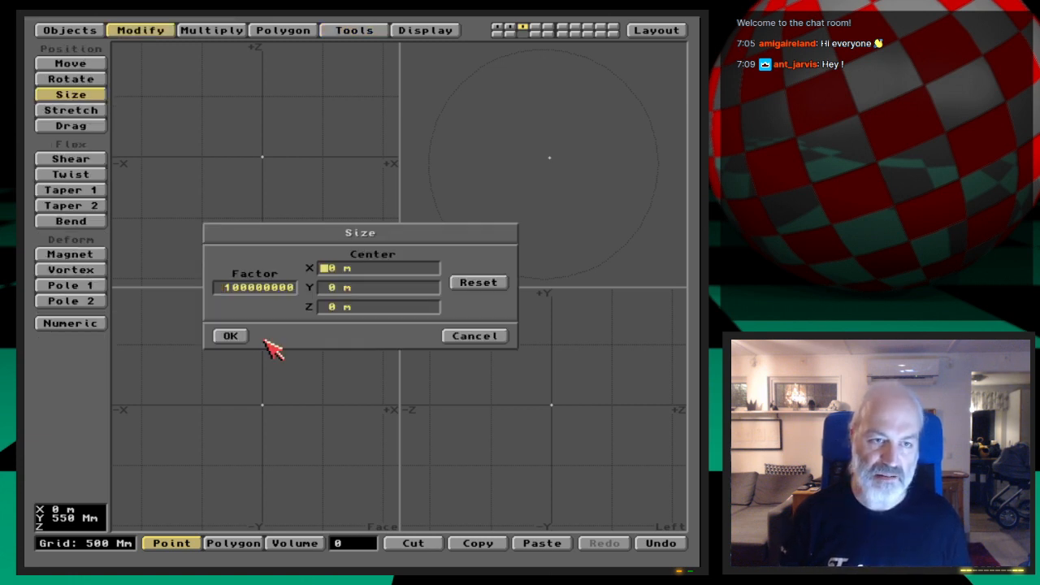
key("Return")
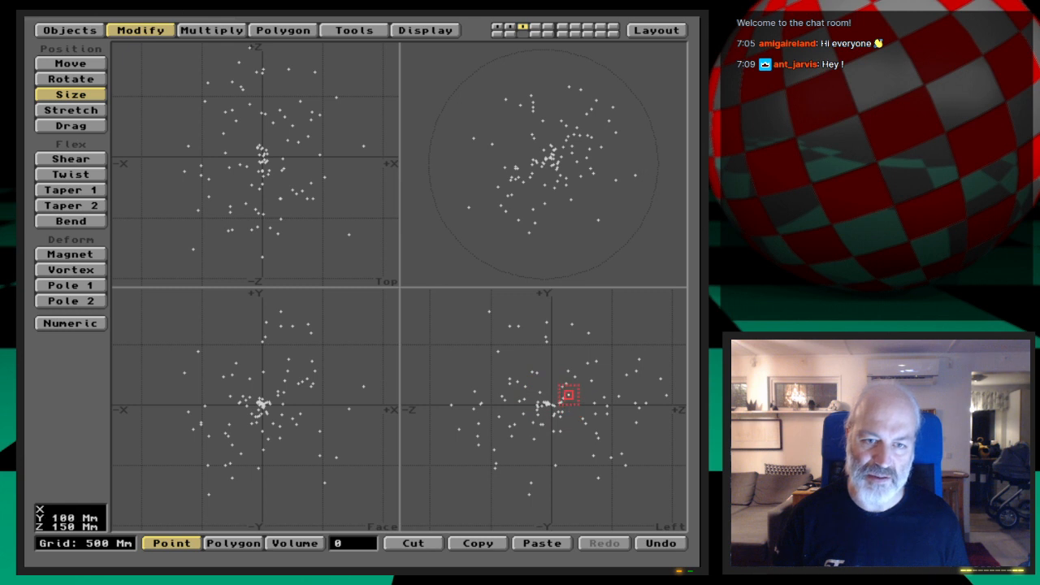
key("space")
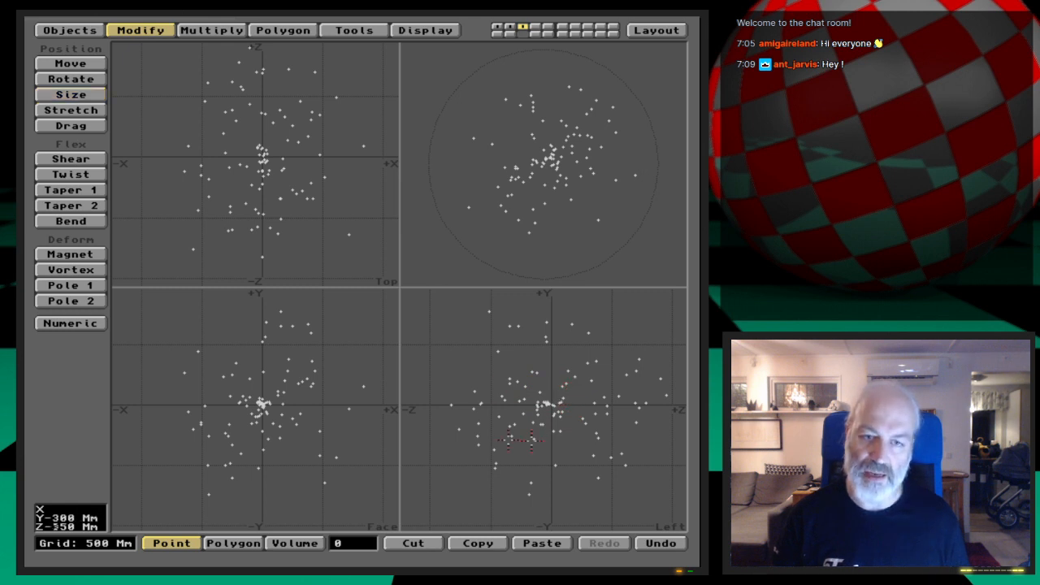
Step: View the first, third and second layers in turn to compare their point distributions
key("1")
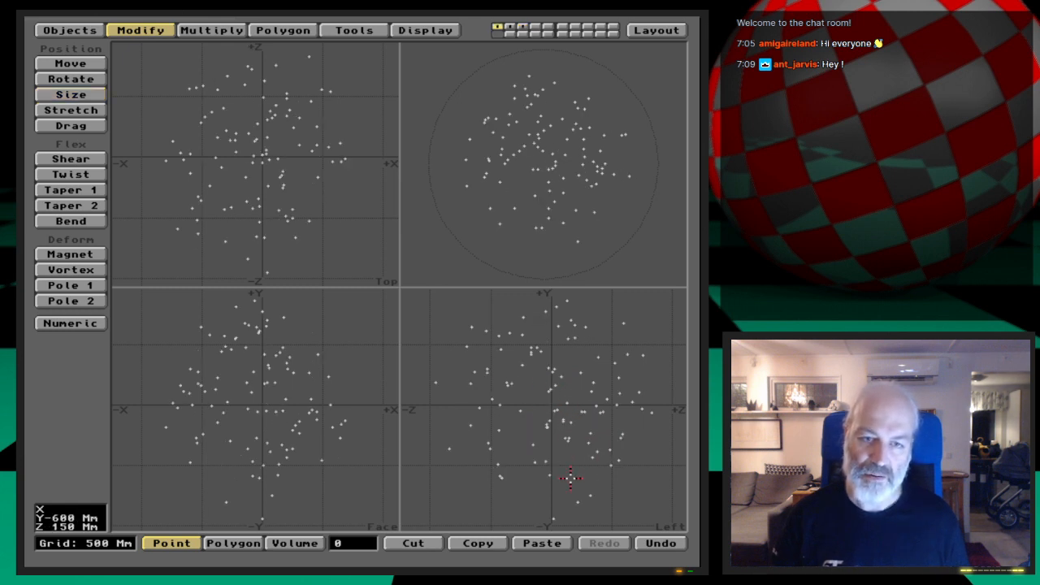
key("3")
key("2")
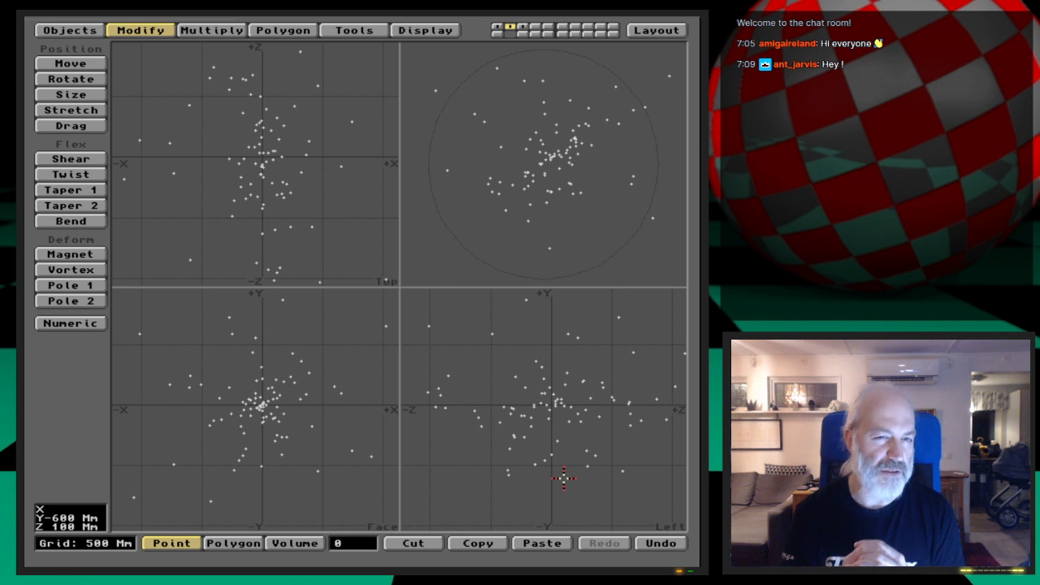
left_click(353, 30)
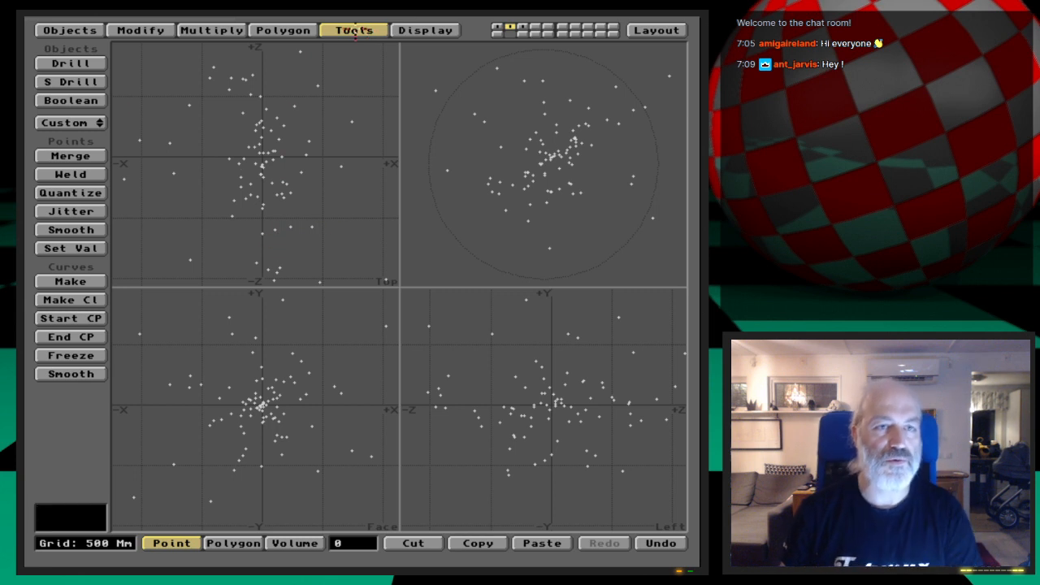
left_click(92, 122)
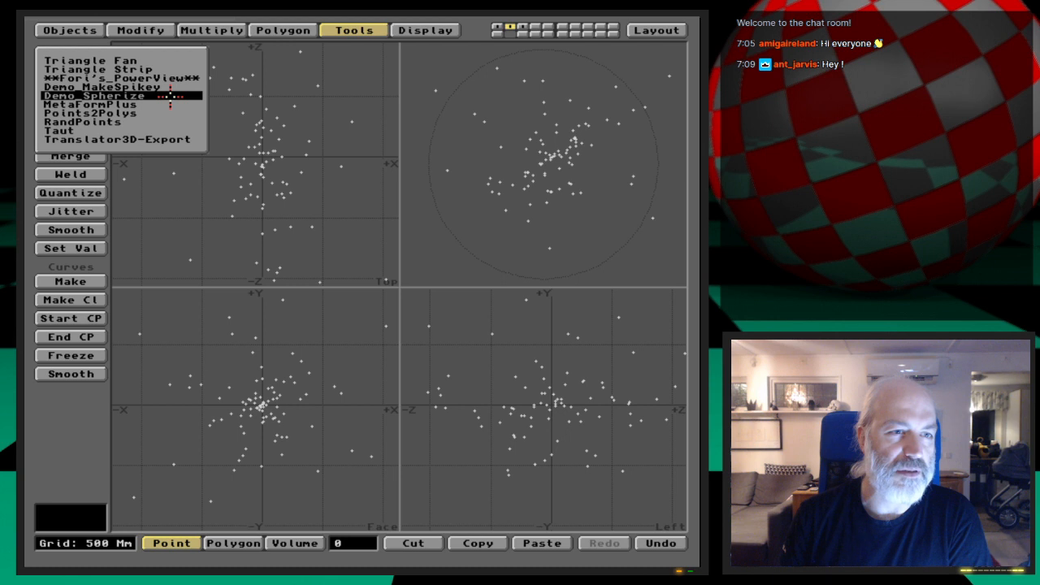
left_click(304, 132)
Step: Spherize the points on the second layer with a radius of 1 Gm, centred on the origin
left_click(70, 30)
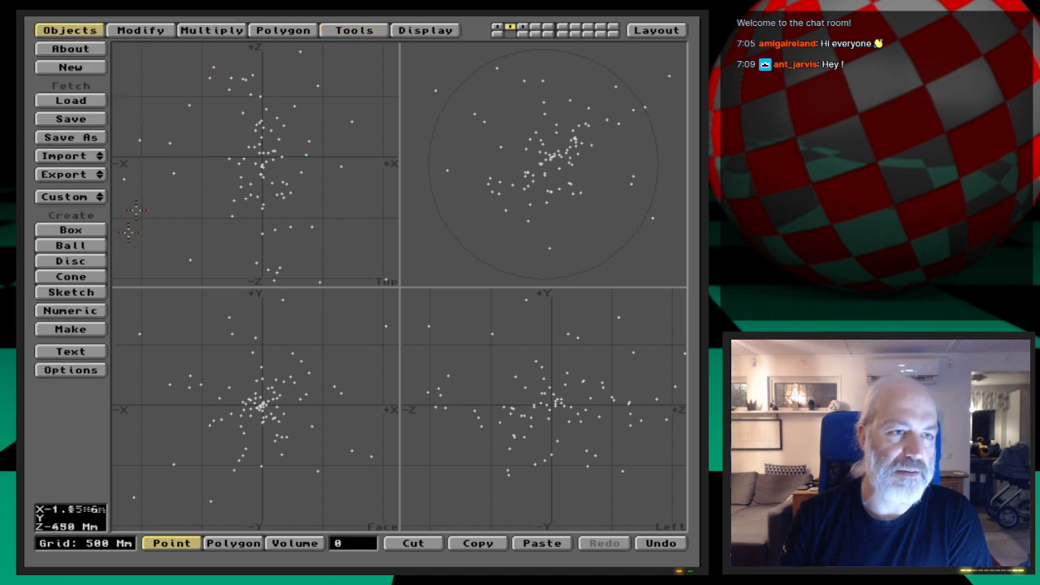
left_click(99, 203)
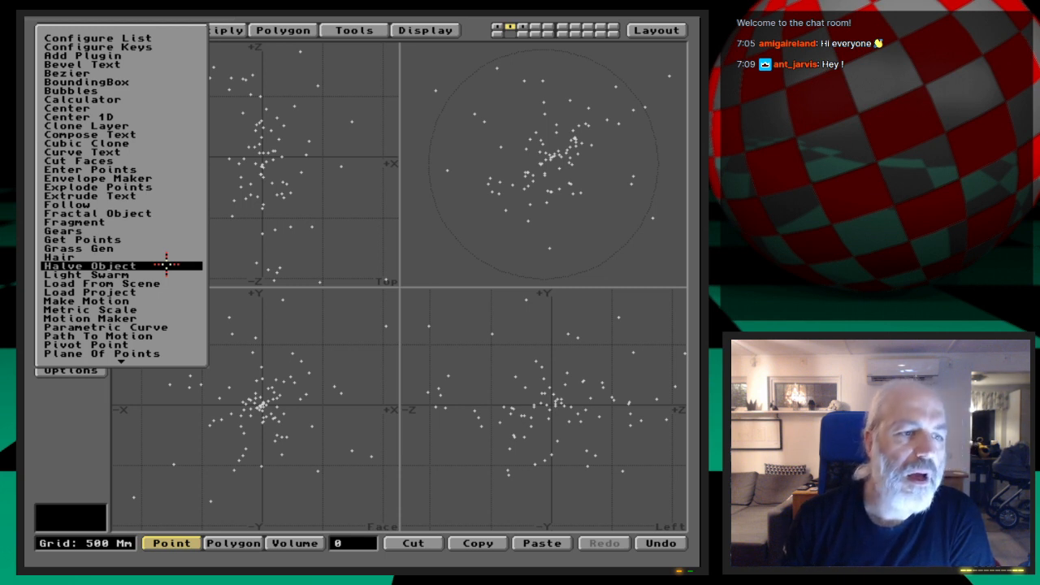
left_click_drag(163, 303, 162, 352)
left_click(431, 333)
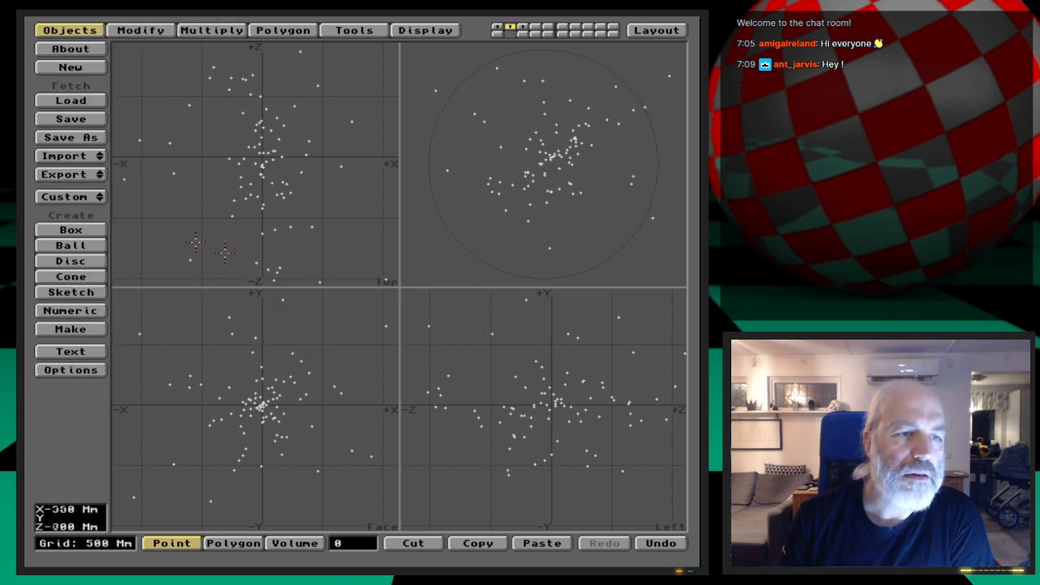
mouse_move(89, 197)
left_mouse_down()
mouse_move(171, 232)
mouse_move(172, 309)
left_mouse_up()
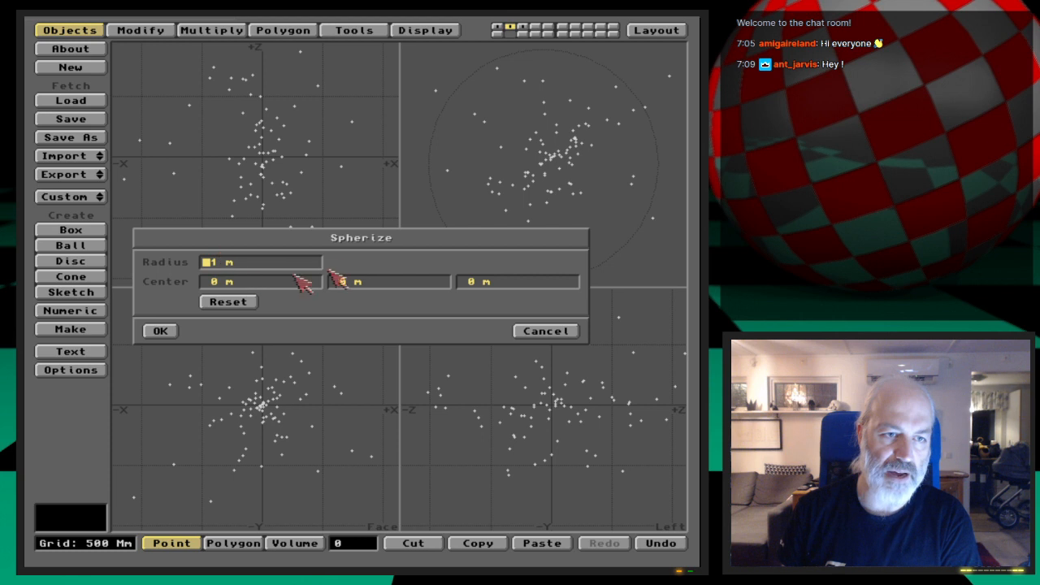
type("1Gm")
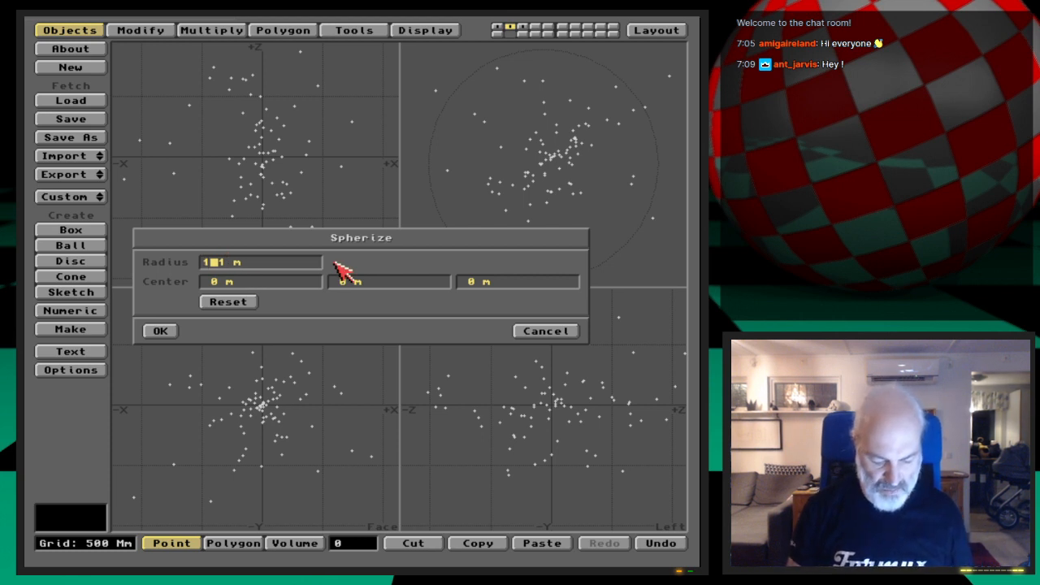
key("Return")
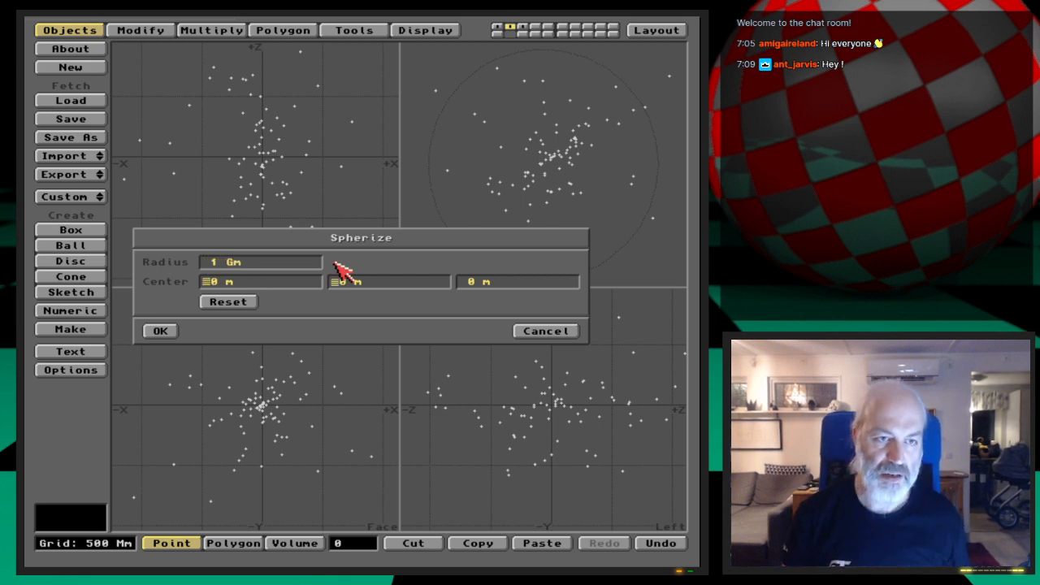
key("Return")
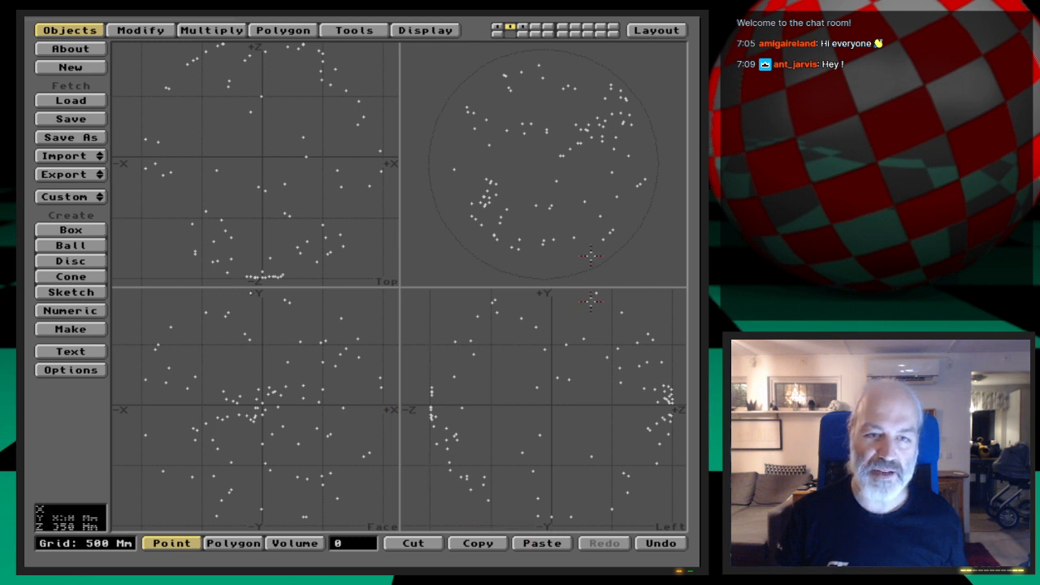
Step: Spherize the points on the third layer with a radius of 1 Gm, centred on the origin
left_click_drag(658, 209, 477, 178)
left_click_drag(624, 149, 522, 232)
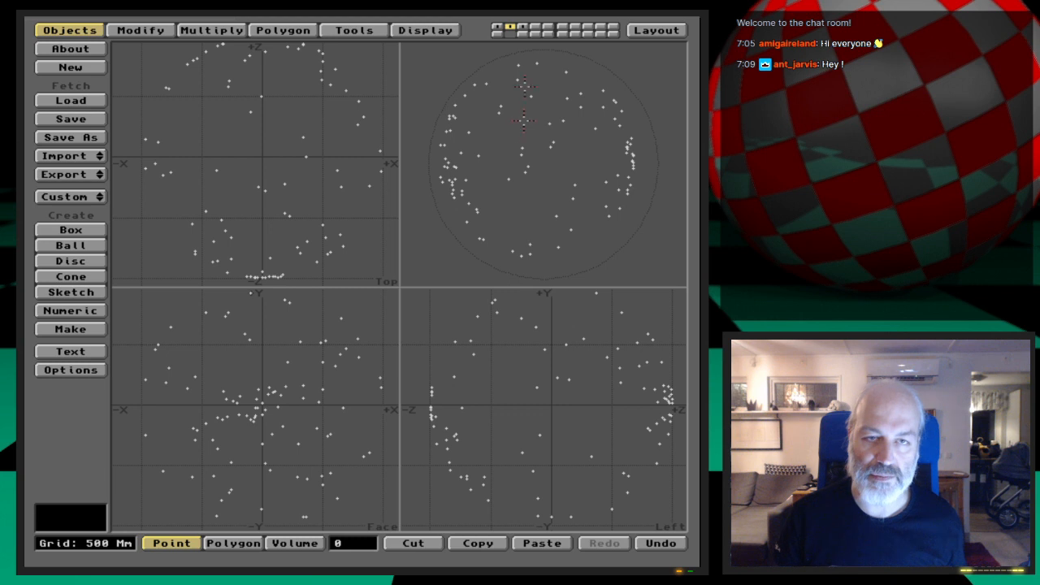
left_click(523, 30)
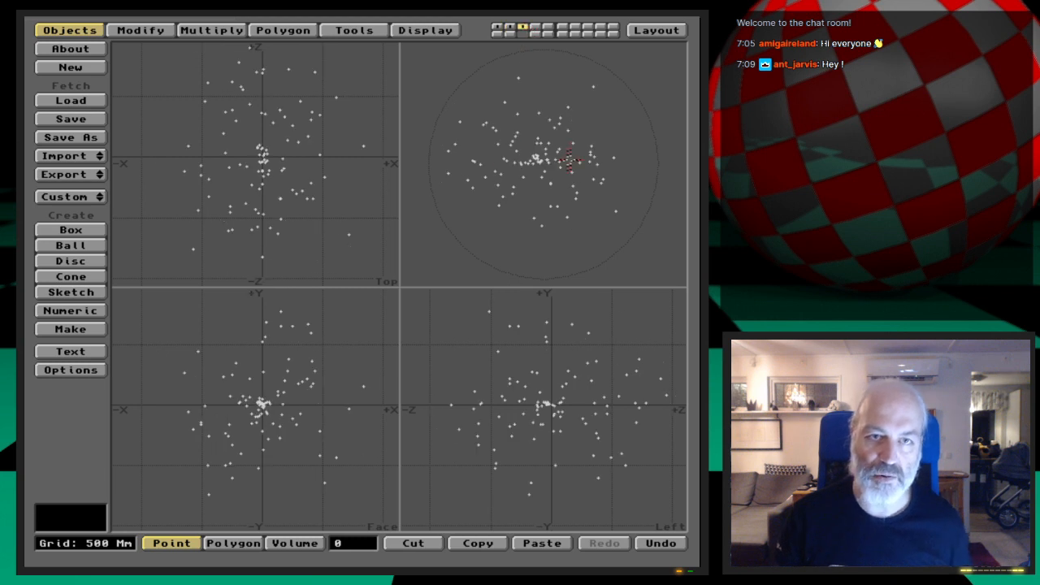
left_click_drag(105, 197, 184, 199)
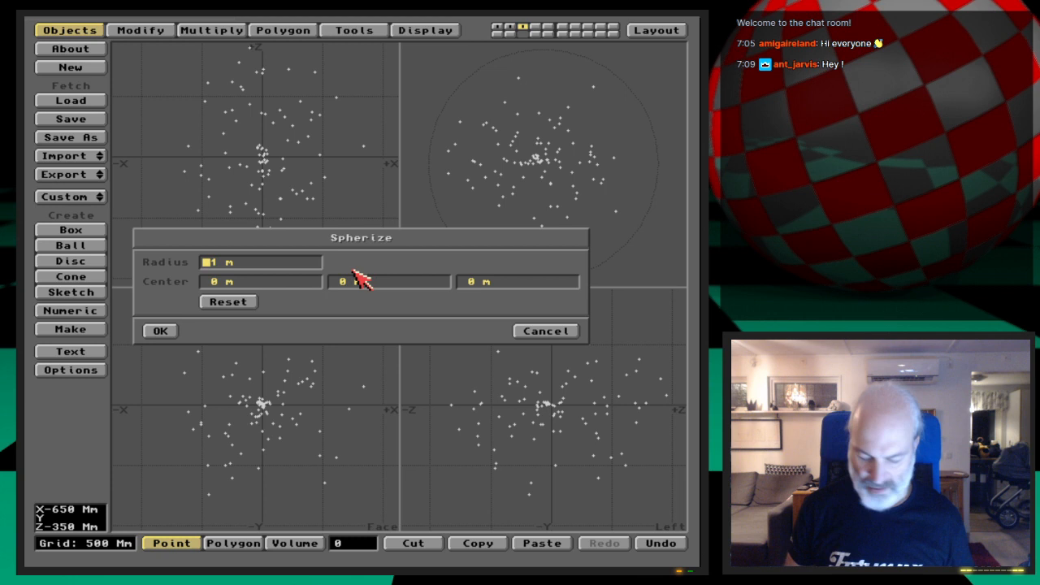
type("1")
key("BackSpace")
key("Tab")
left_click(306, 268)
key("Tab")
key("Tab")
key("Tab")
key("Return")
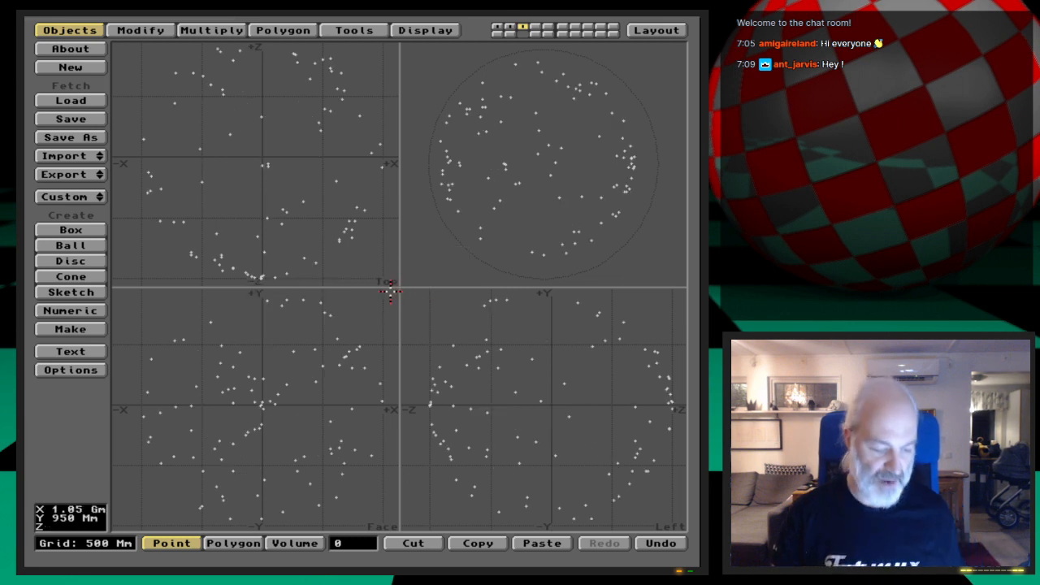
Step: View the spherized second layer and the first layer in turn to compare their distributions
key("2")
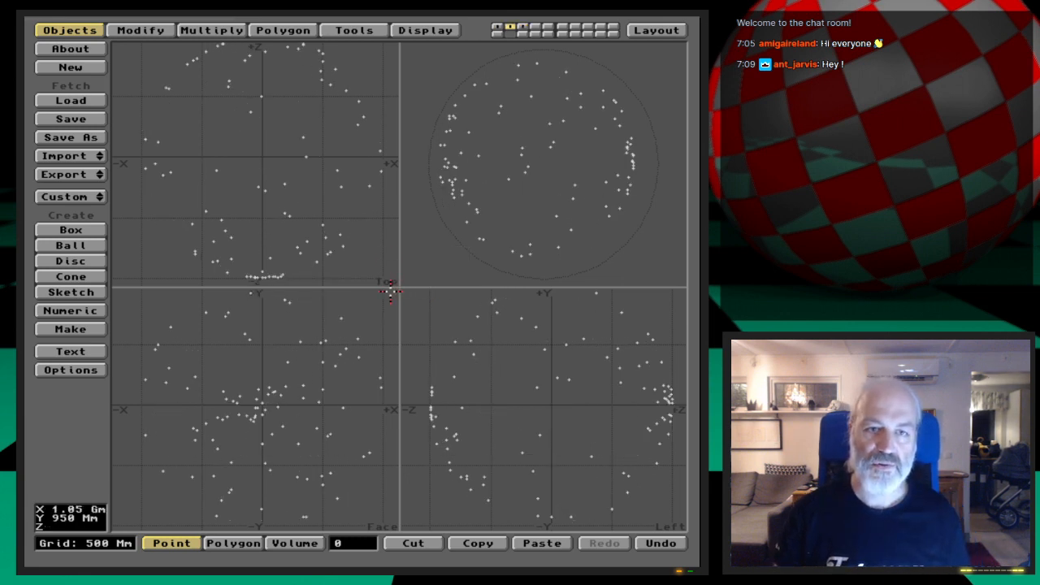
key("1")
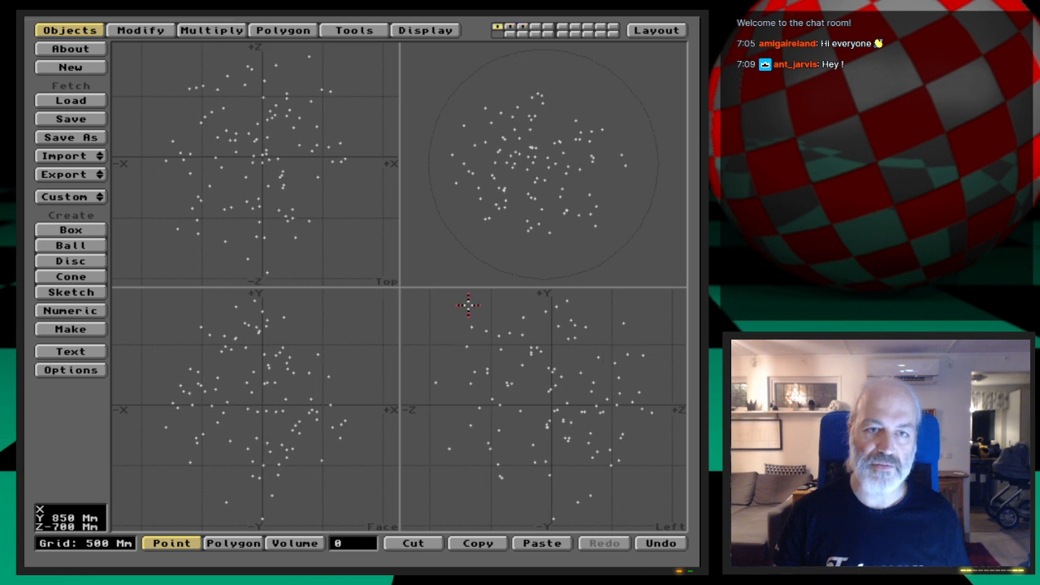
Step: Spherize the points on the first layer with a radius of 1 Gm, centred on the origin
left_click_drag(89, 203, 146, 189)
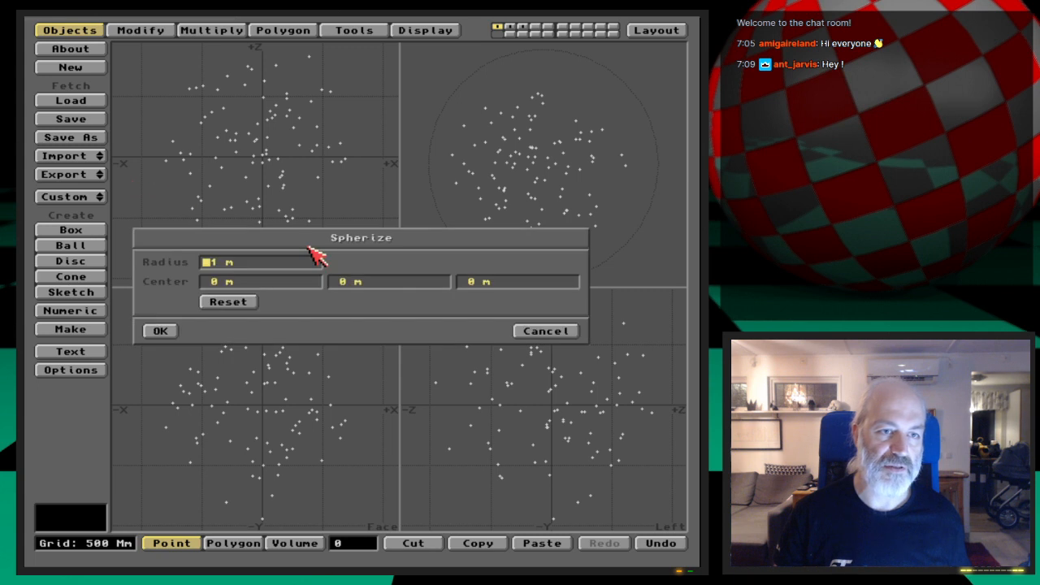
type("1G")
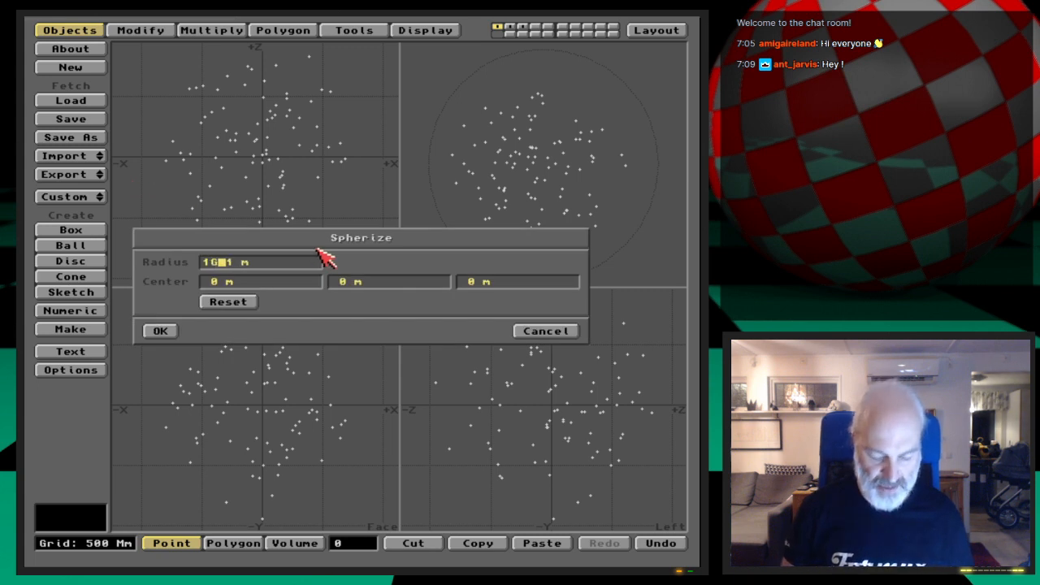
key("Delete")
key("Return")
key("Return")
key("Return")
key("Return")
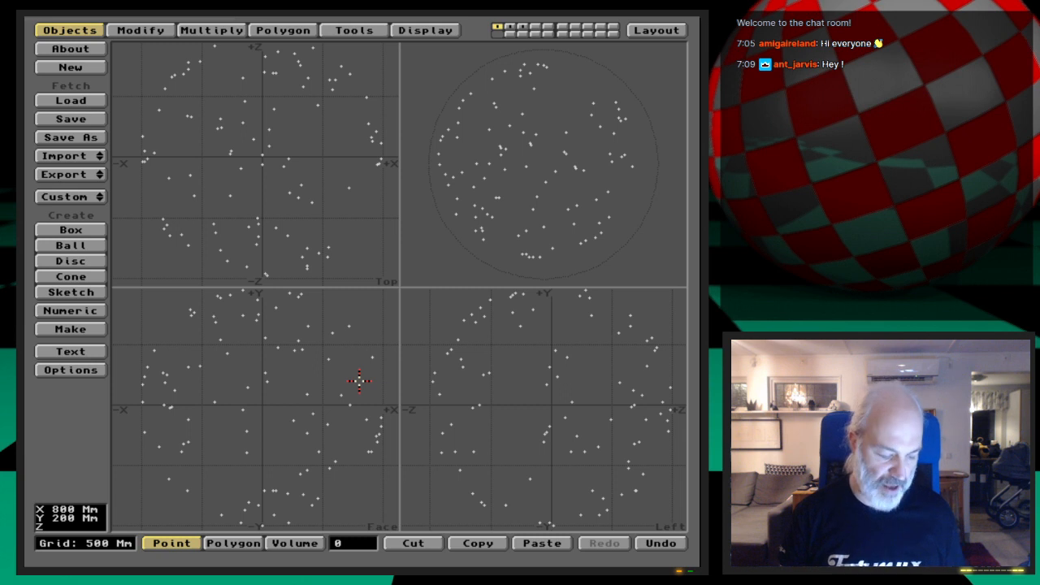
Step: Move the spherized points from the second and third layers together into the first layer
key("2")
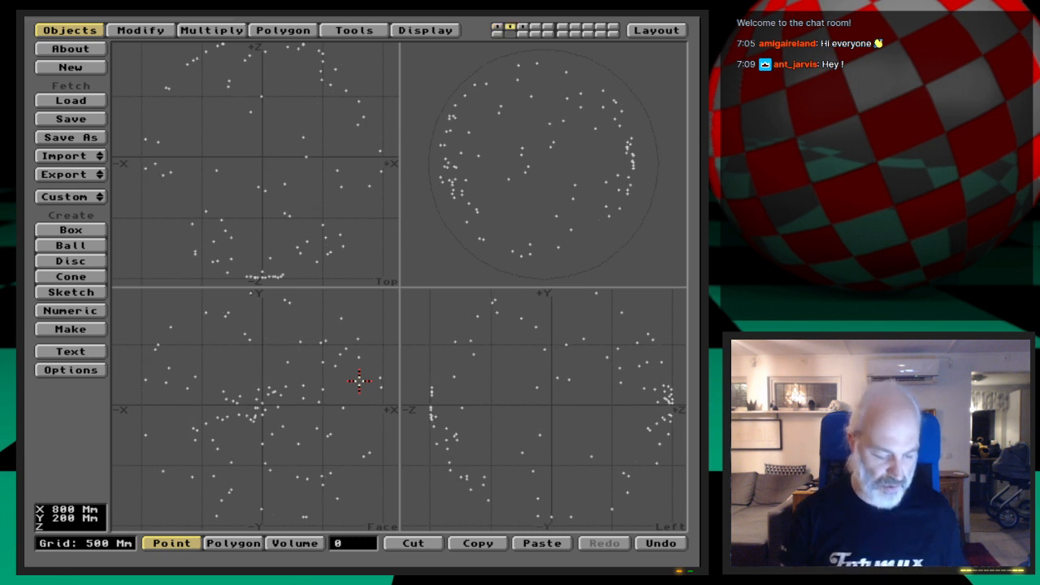
key("shift+3")
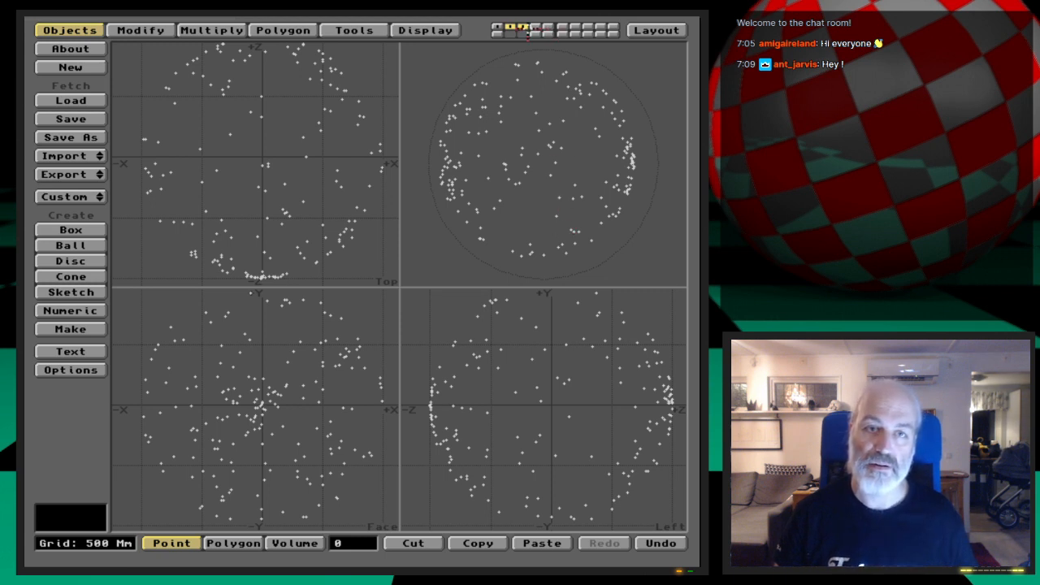
left_click(524, 32)
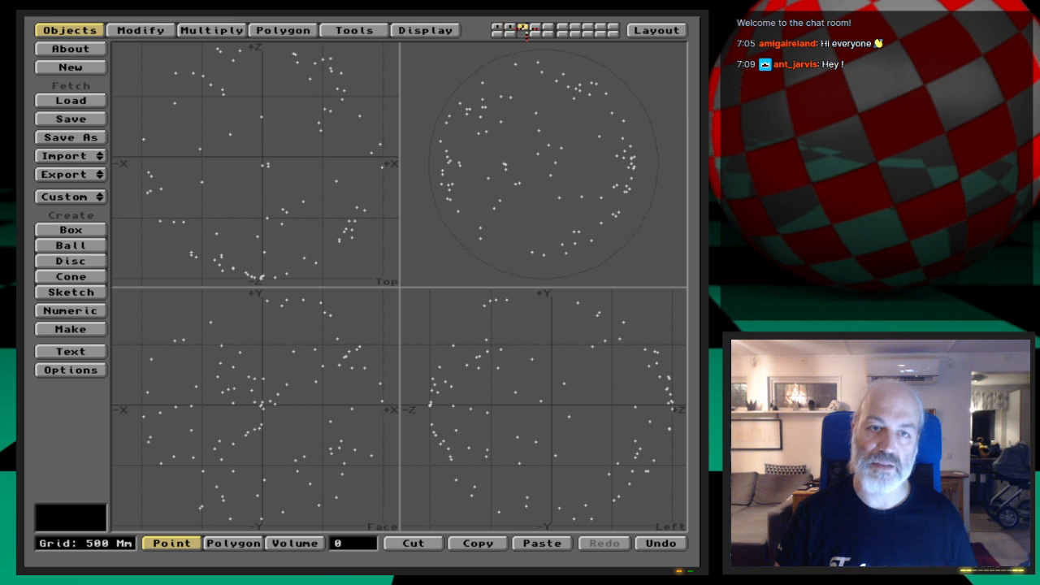
left_click(514, 32)
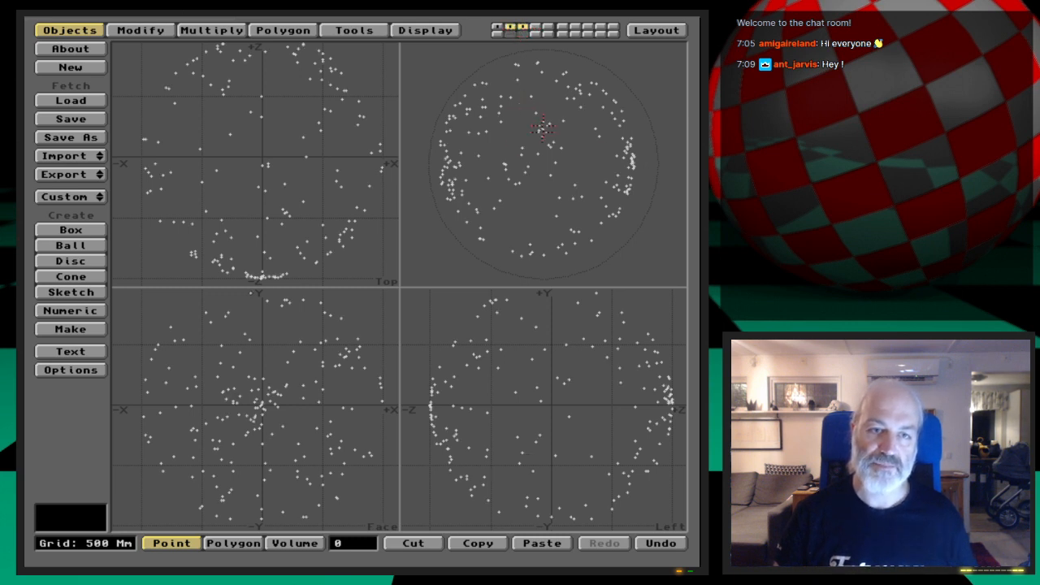
key("x")
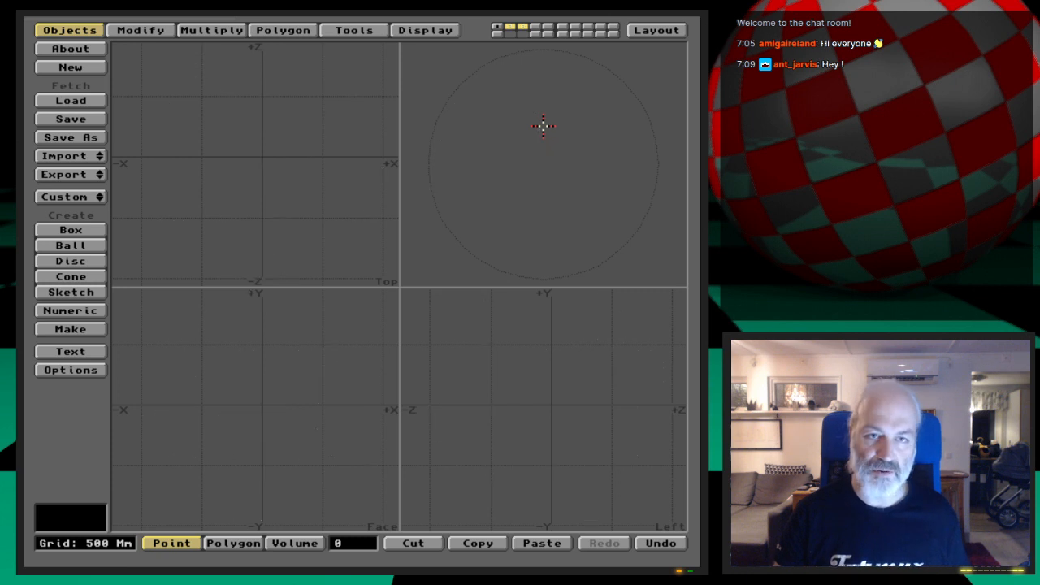
key("1")
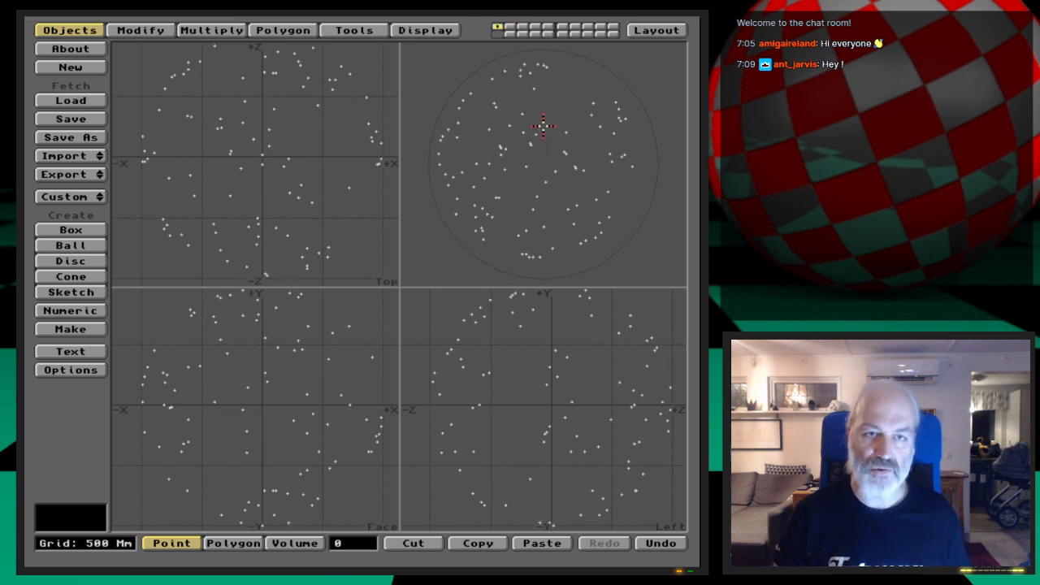
key("v")
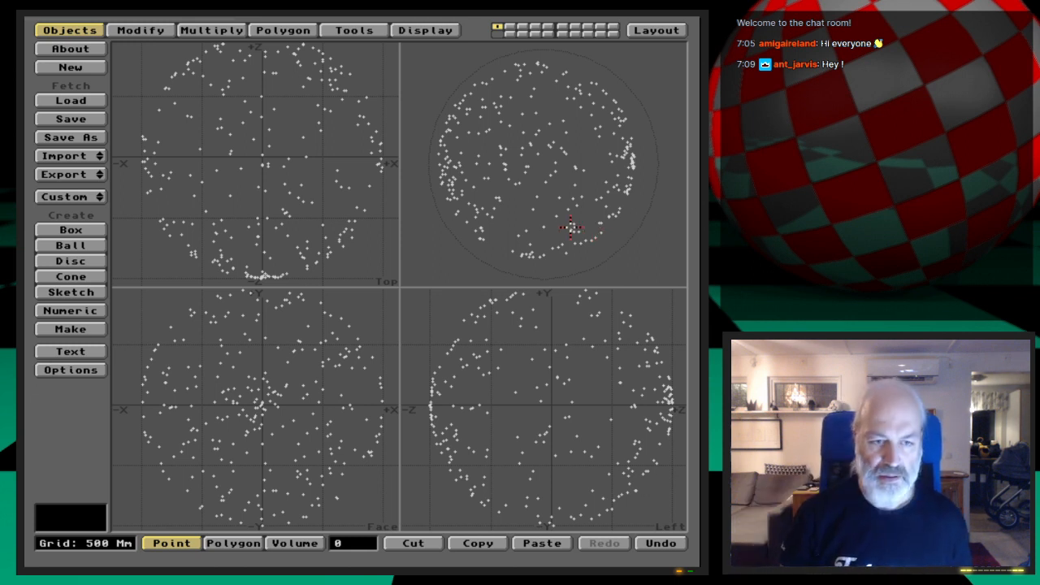
Step: Remove all the combined points from the first layer
key("quotedbl")
key("slash")
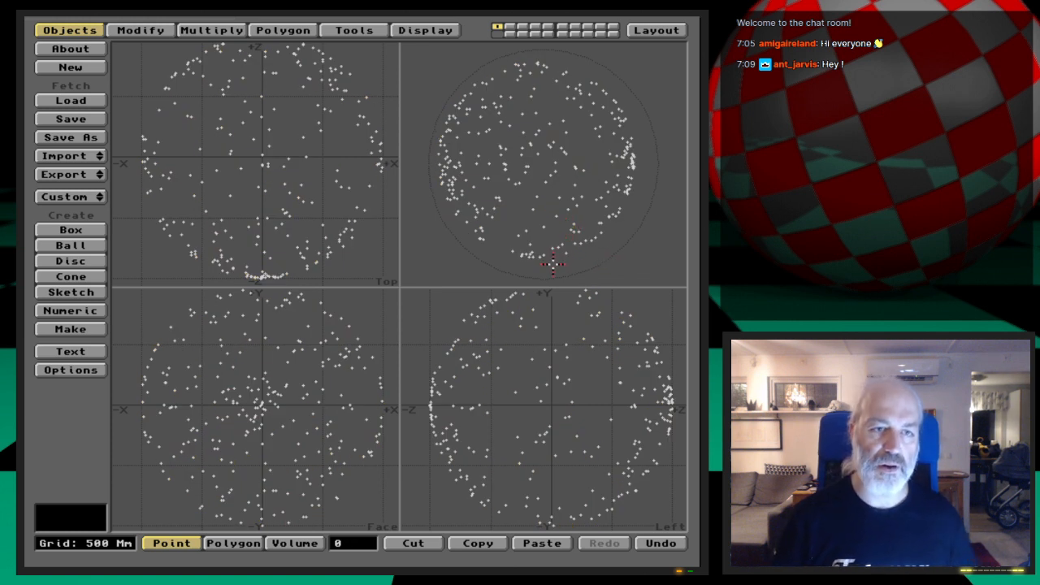
key("x")
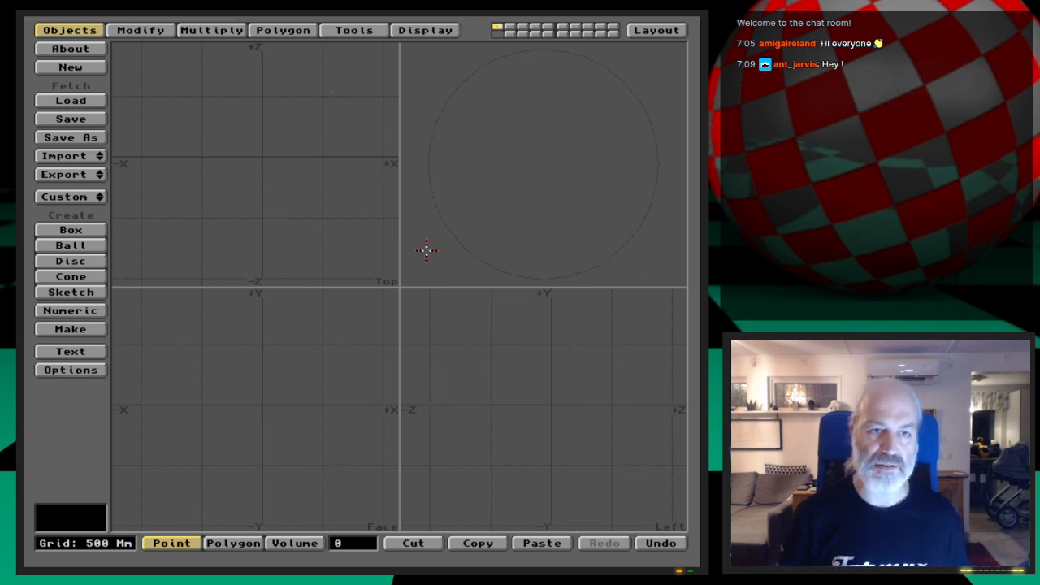
Step: Generate 1000 random points on the first layer with Sphere shape and Constant distribution
left_click(341, 30)
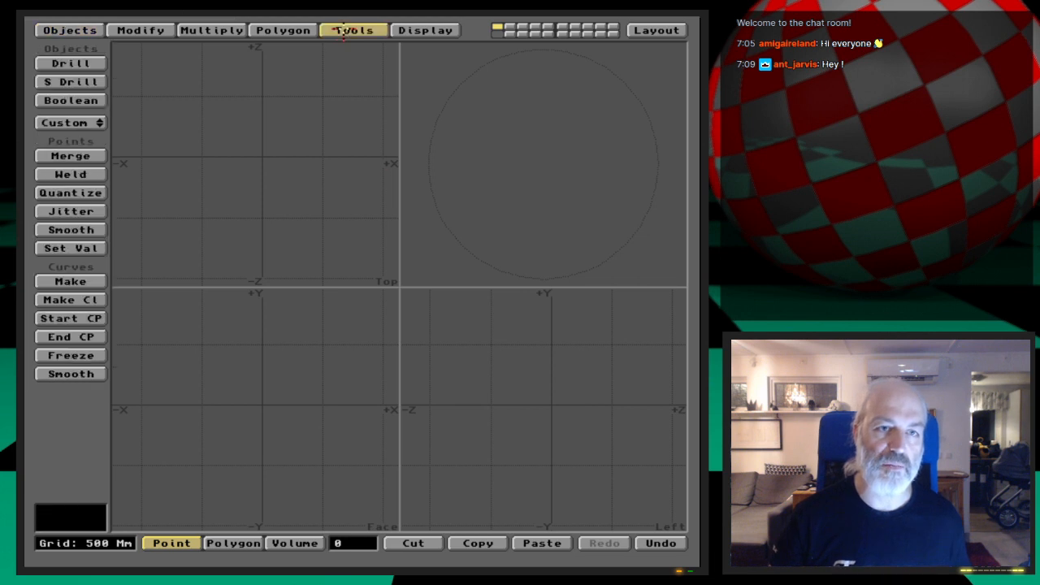
left_click(94, 101)
left_click(473, 303)
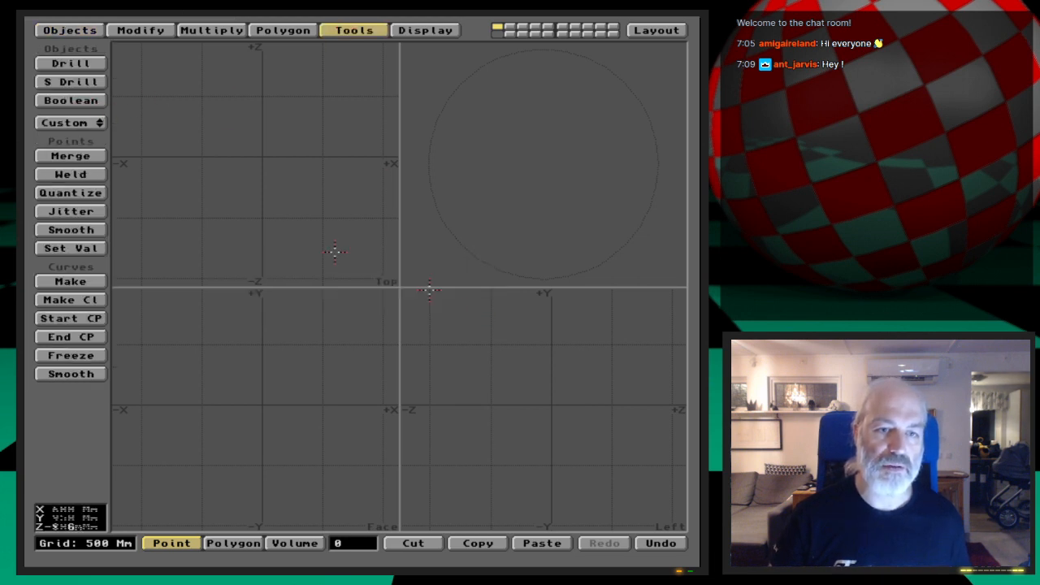
left_click_drag(98, 122, 164, 122)
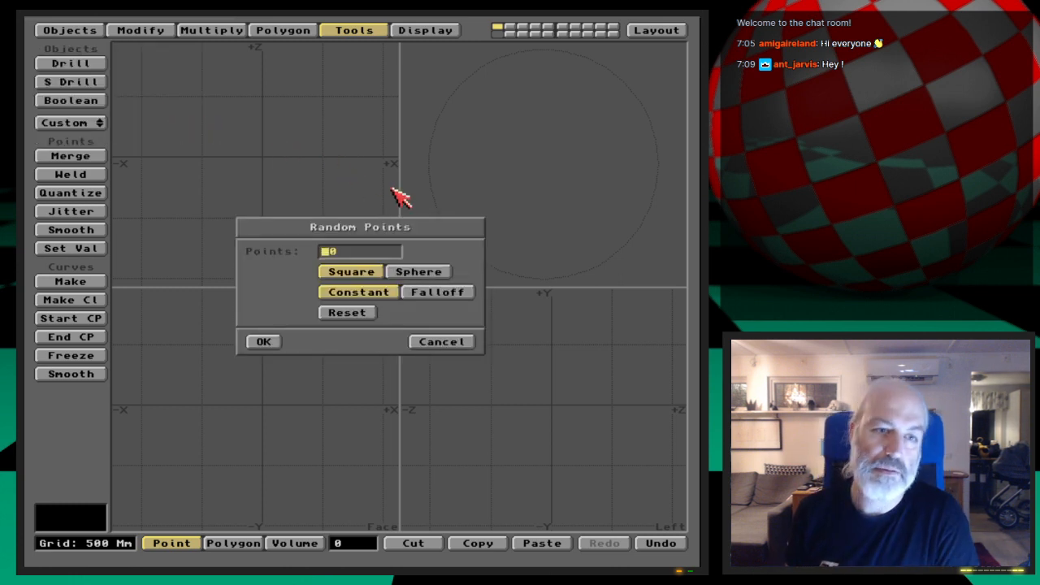
type("10000")
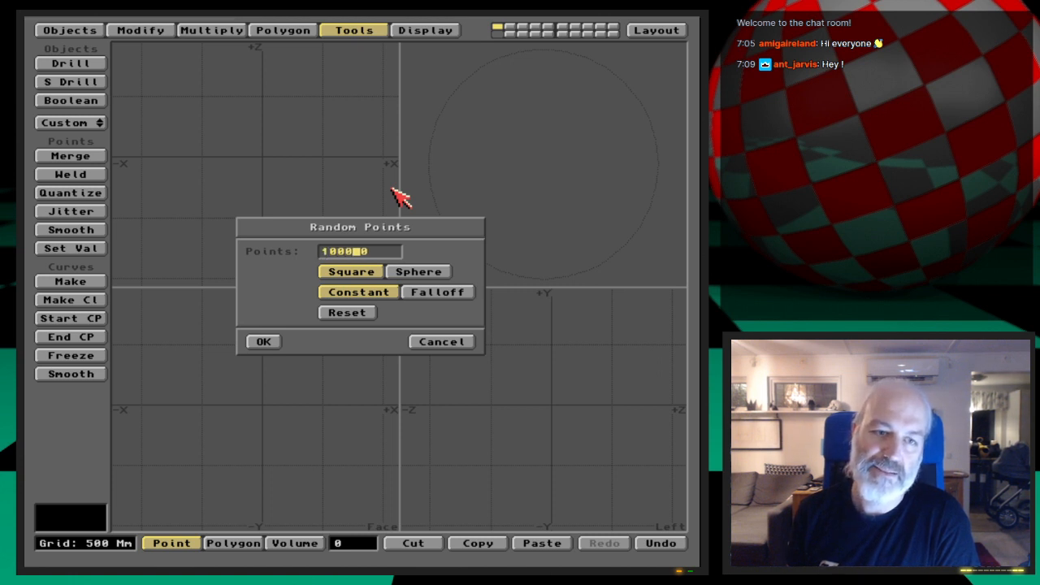
left_click(424, 271)
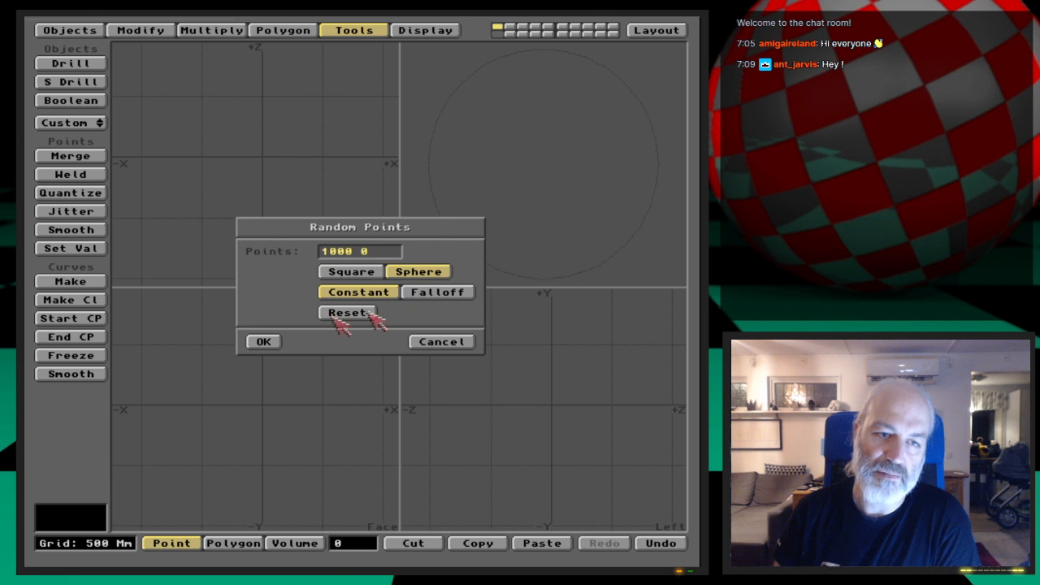
left_click(268, 341)
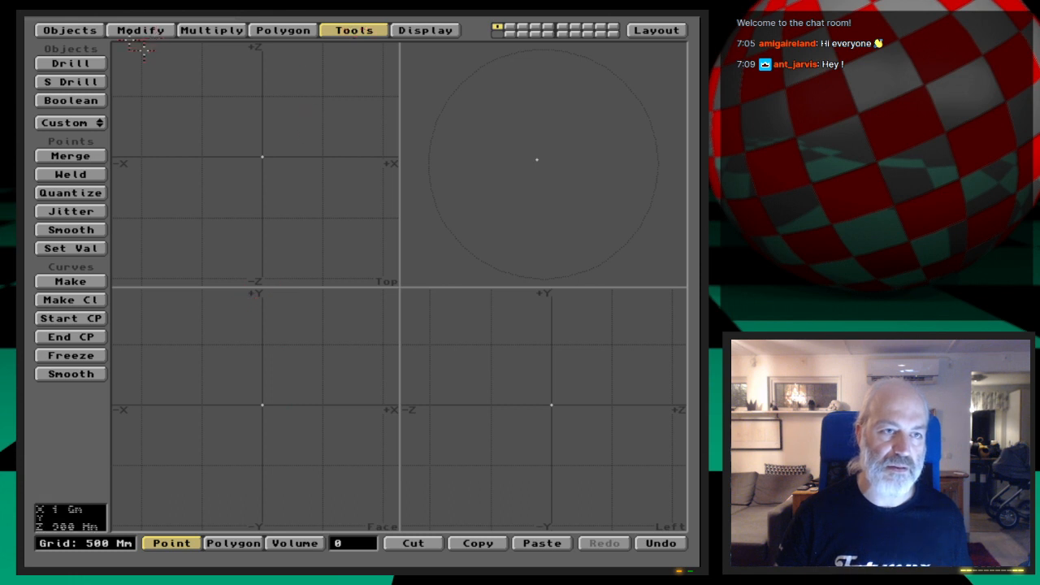
left_click(90, 31)
left_click(100, 199)
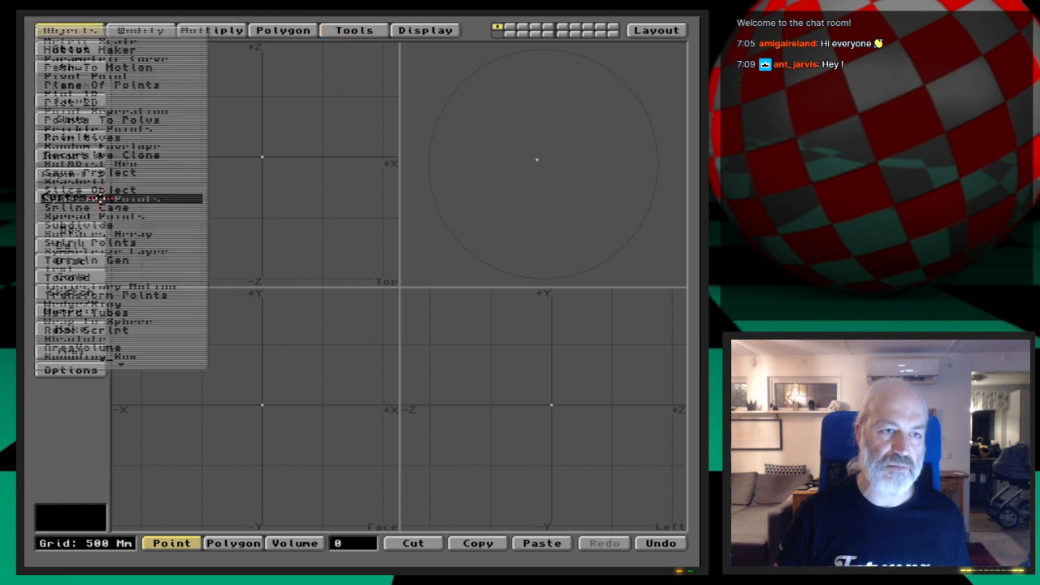
type("1Gm")
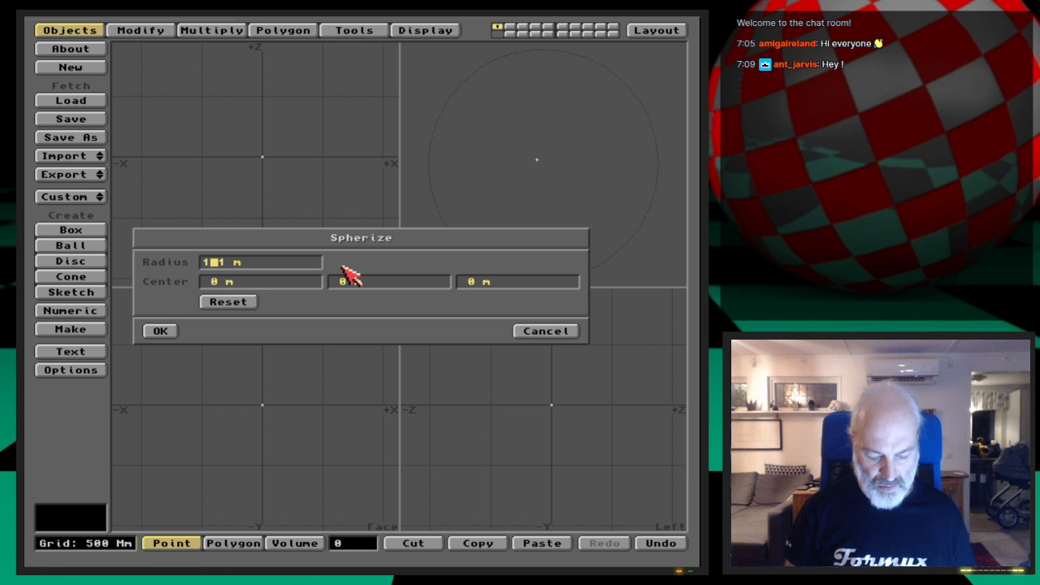
key("Return")
key("Return")
key("Return")
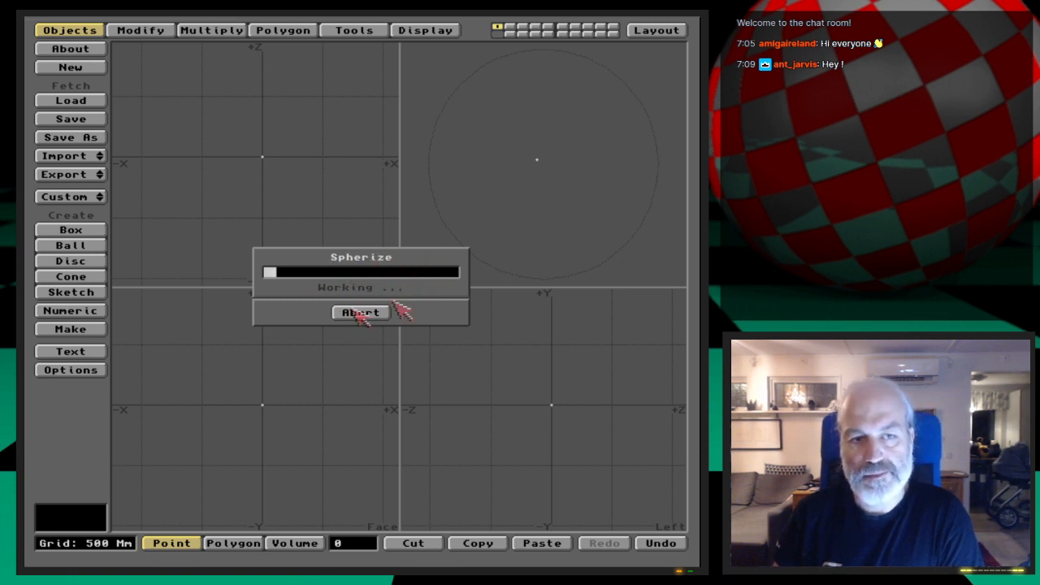
left_click(373, 313)
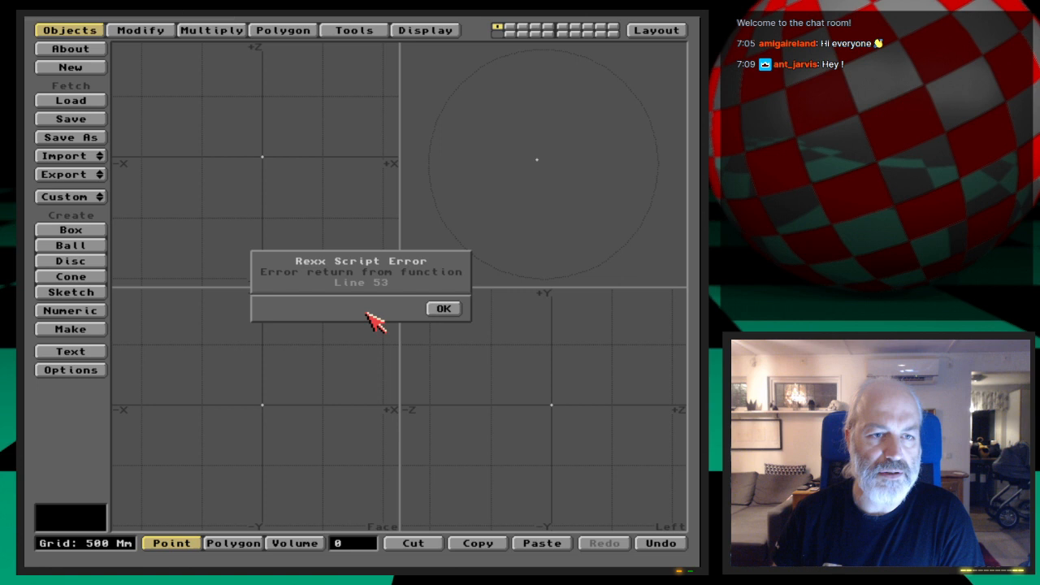
left_click(445, 312)
Step: Spherize the 1000 random points using Demo_Spherize
left_click(349, 30)
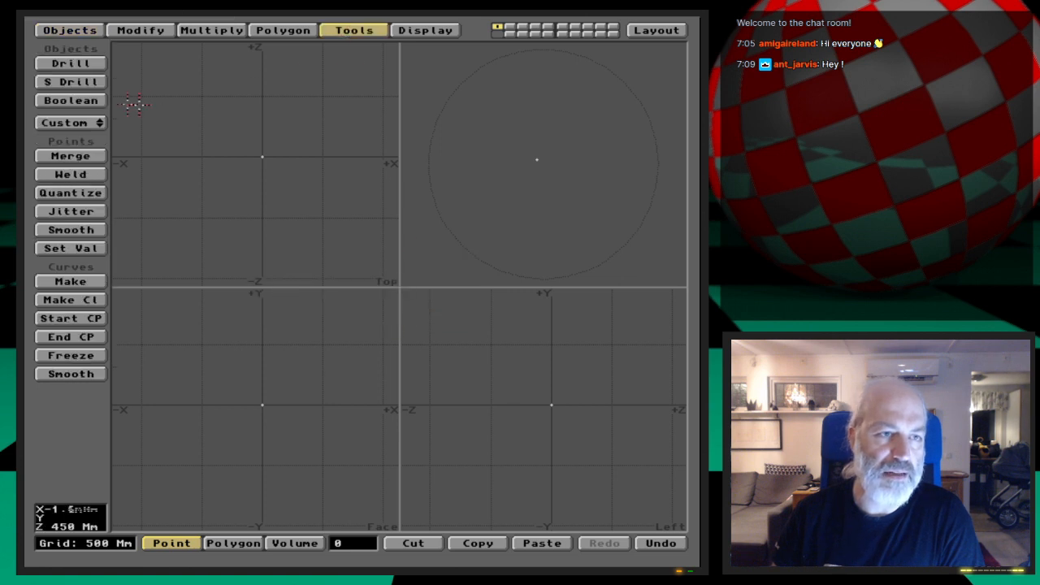
left_click(82, 122)
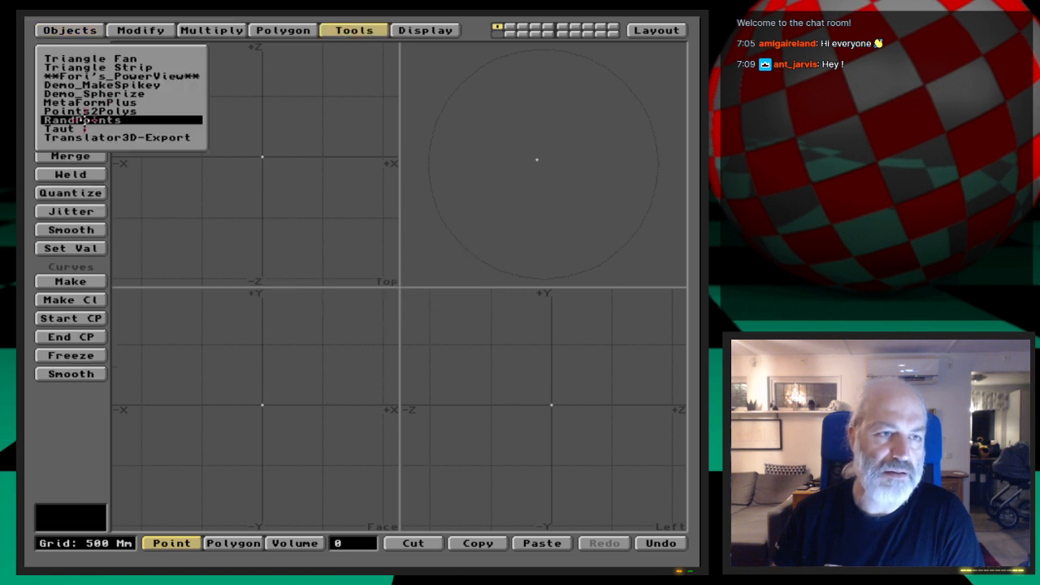
left_click(151, 95)
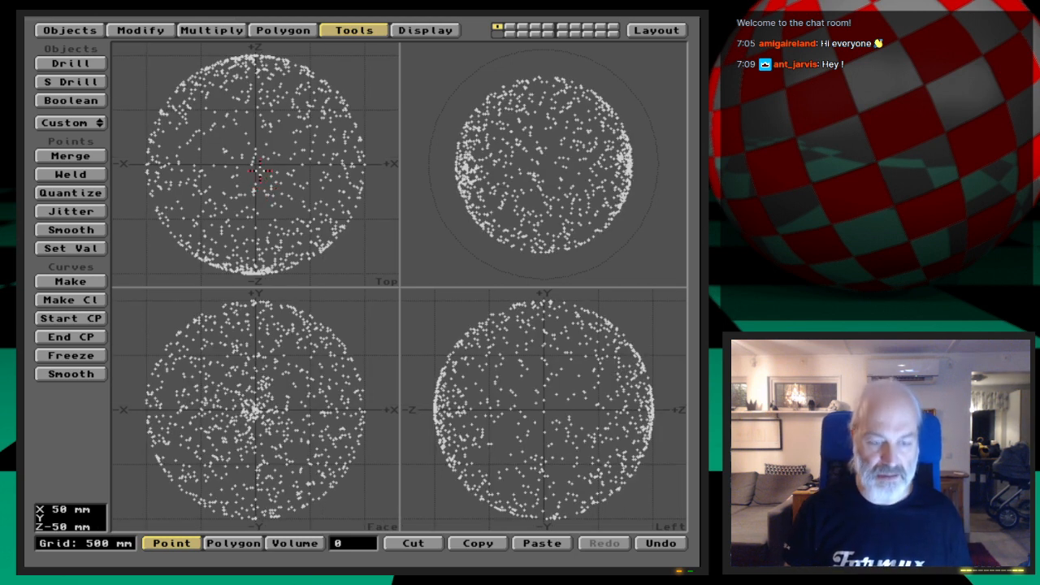
key("shift+h")
key("n")
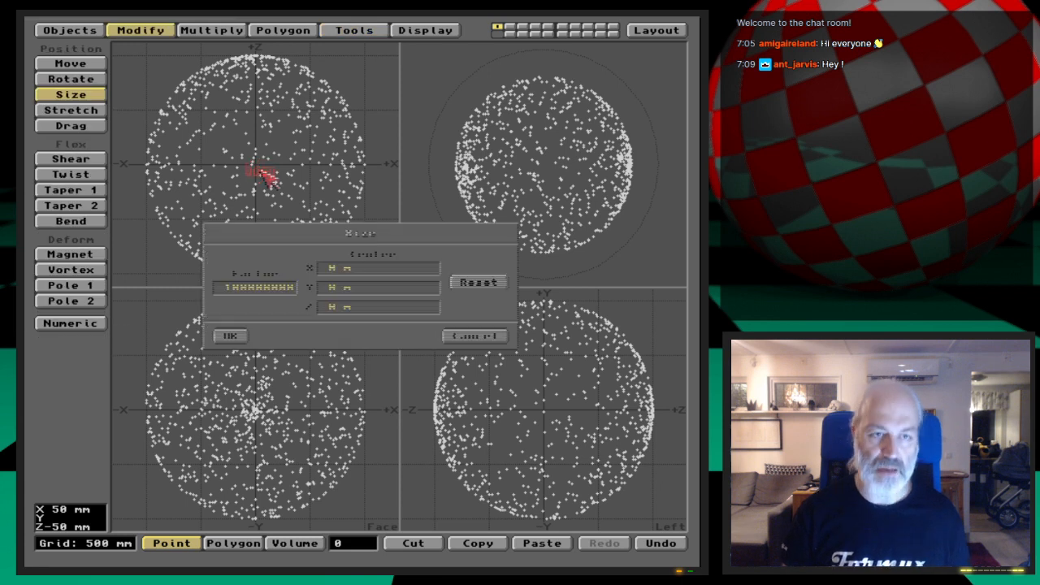
key("Tab")
key("Tab")
key("Tab")
key("Return")
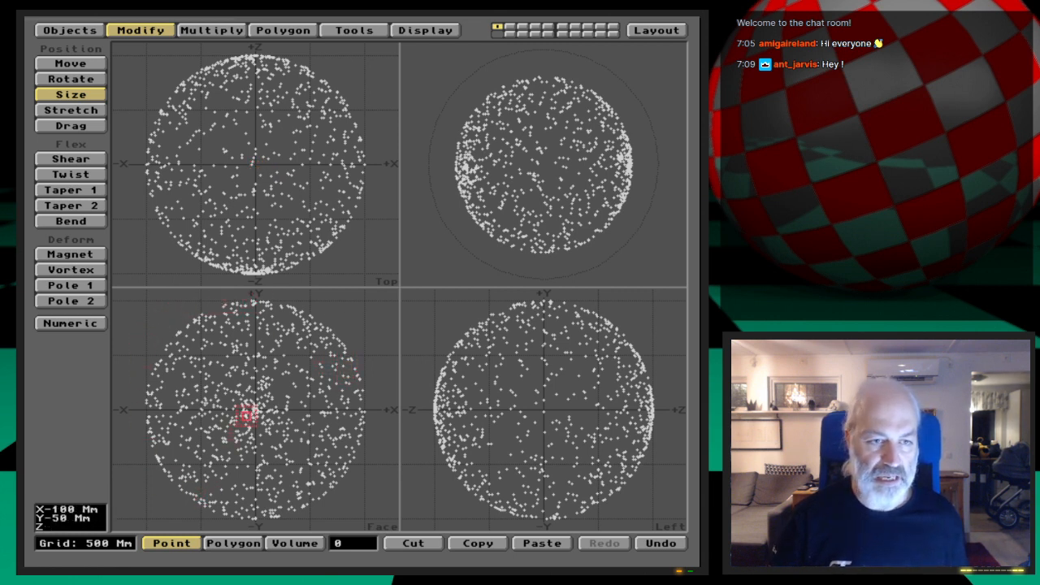
key("space")
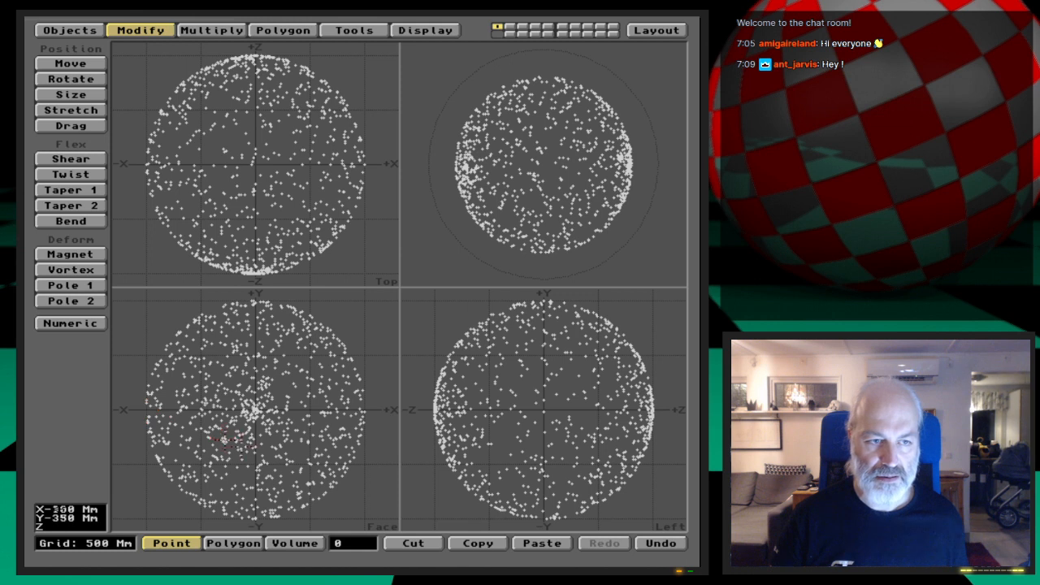
Step: Inspect the enlarged point sphere from another angle in the preview, and delete all its points
left_click_drag(589, 168, 471, 204)
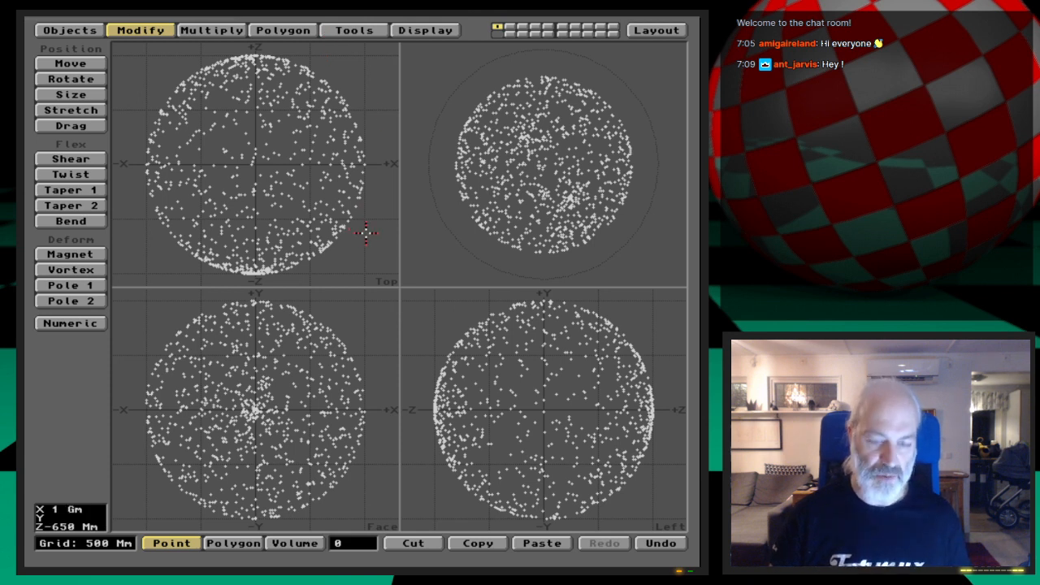
key("shift+apostrophe")
key("slash")
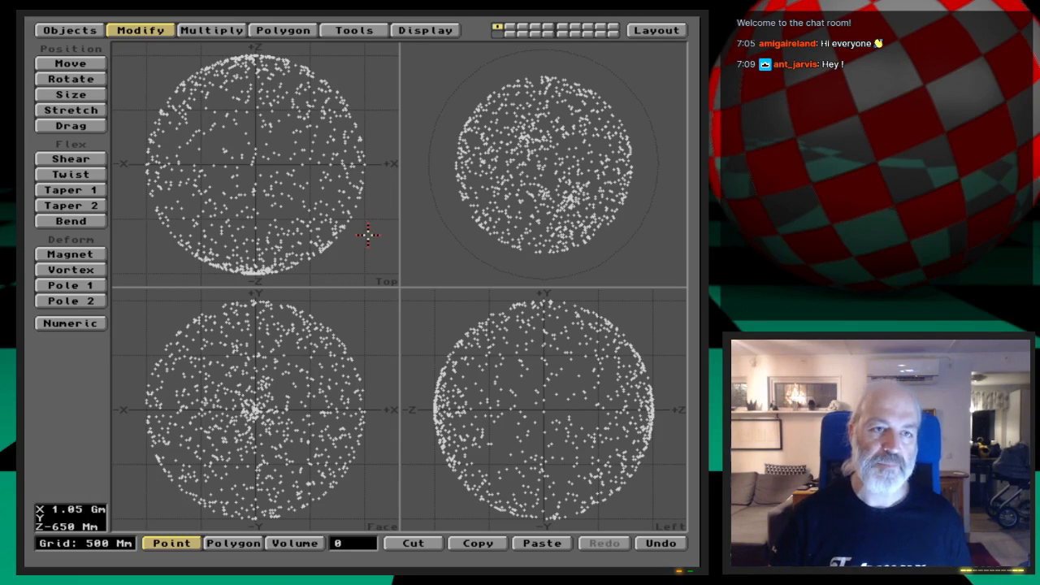
key("Delete")
Step: Generate 5000 random points on the first layer with Sphere shape and Constant distribution
left_click(354, 30)
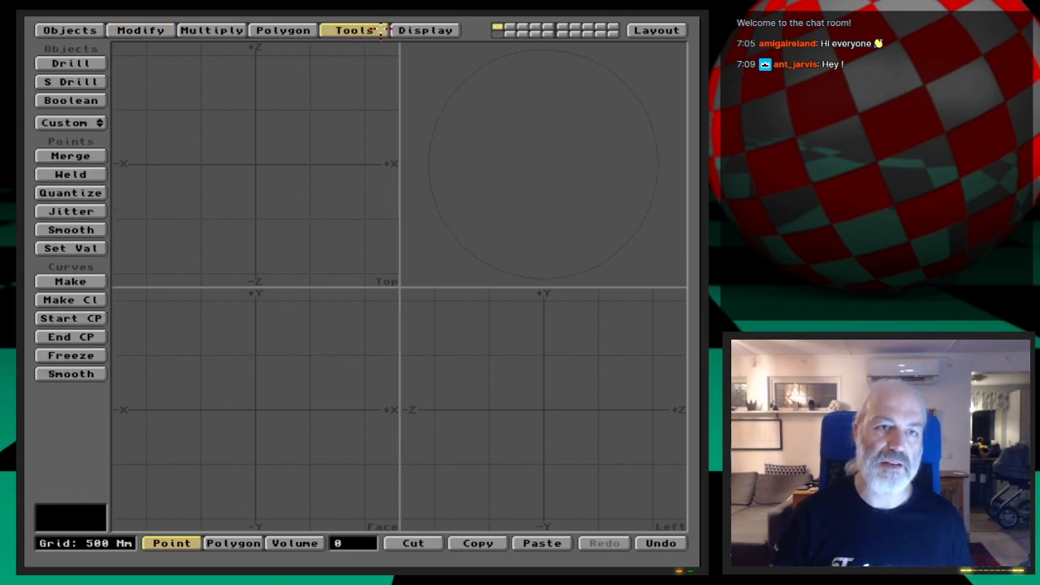
left_click(94, 121)
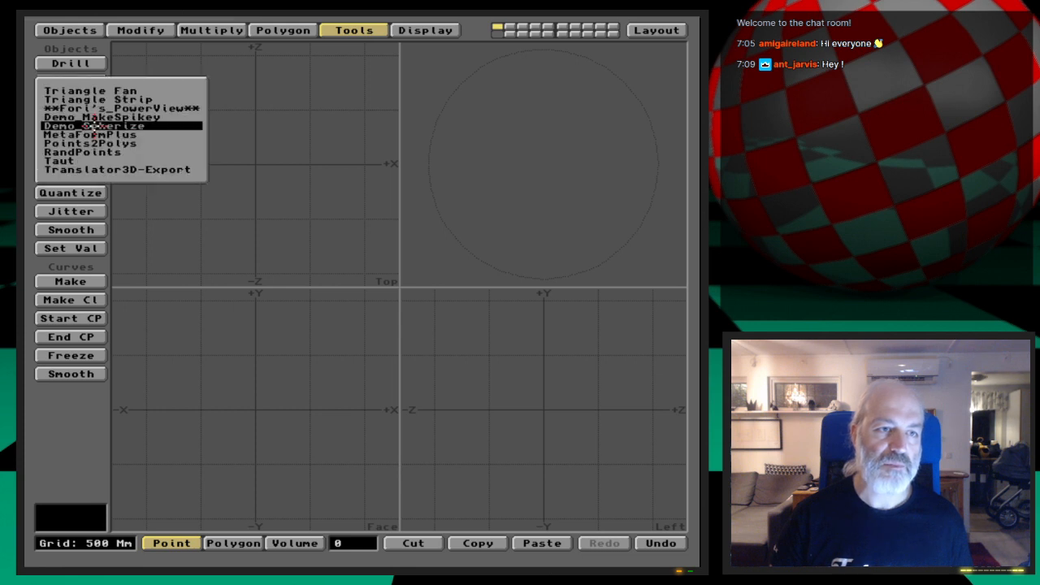
left_click(142, 152)
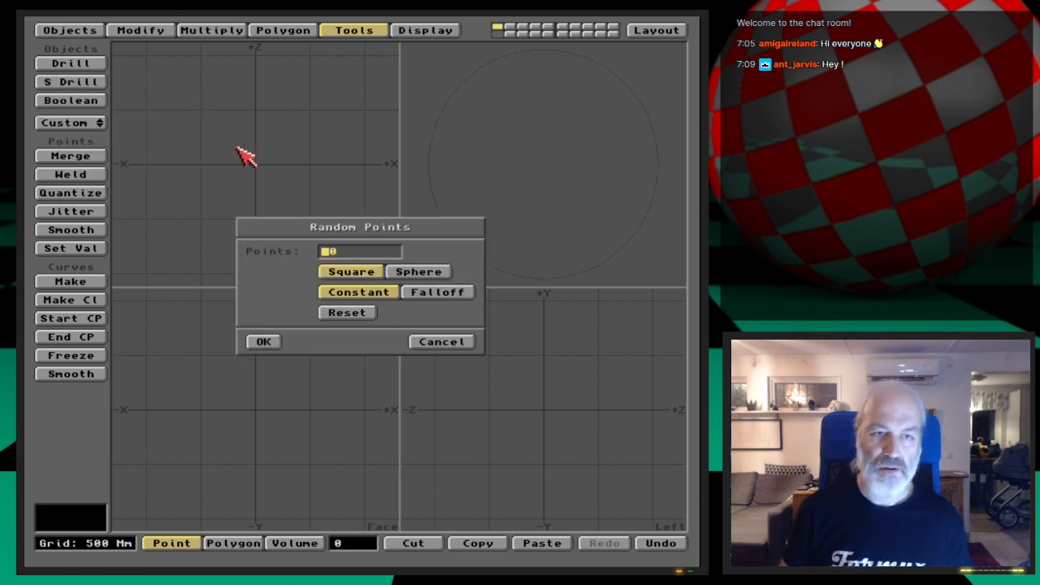
type("50000")
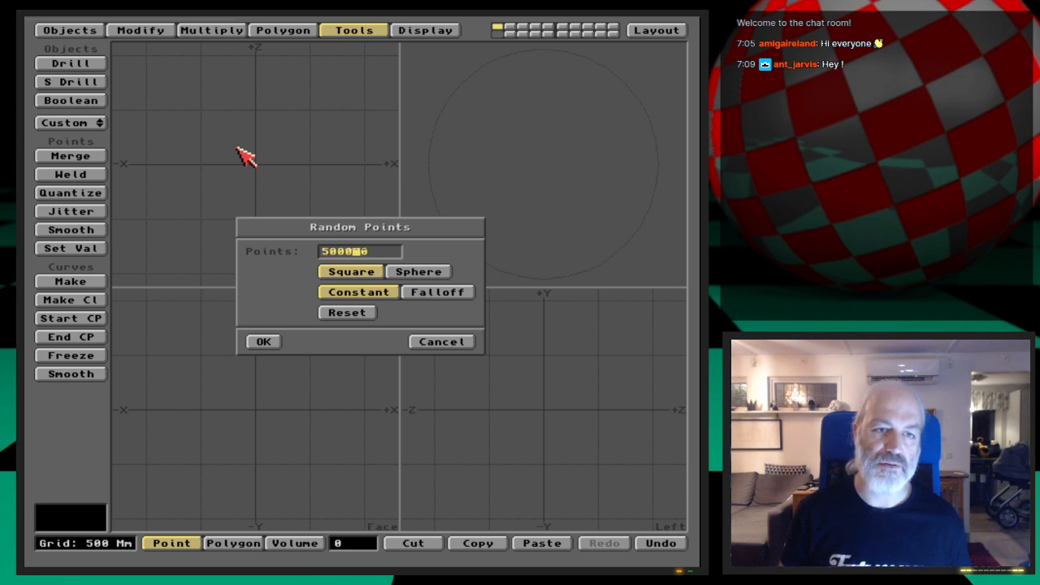
left_click(418, 271)
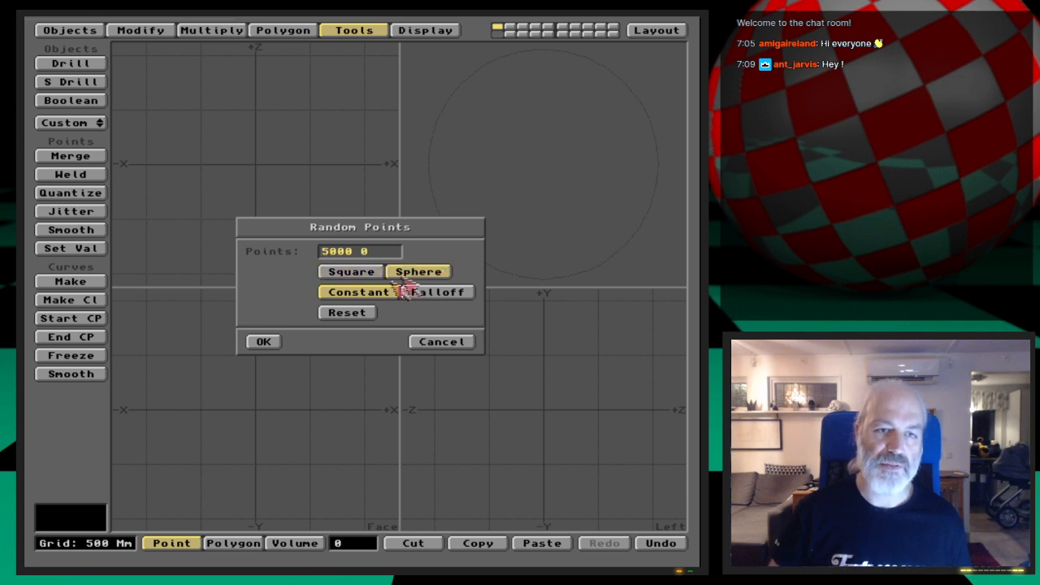
left_click(264, 341)
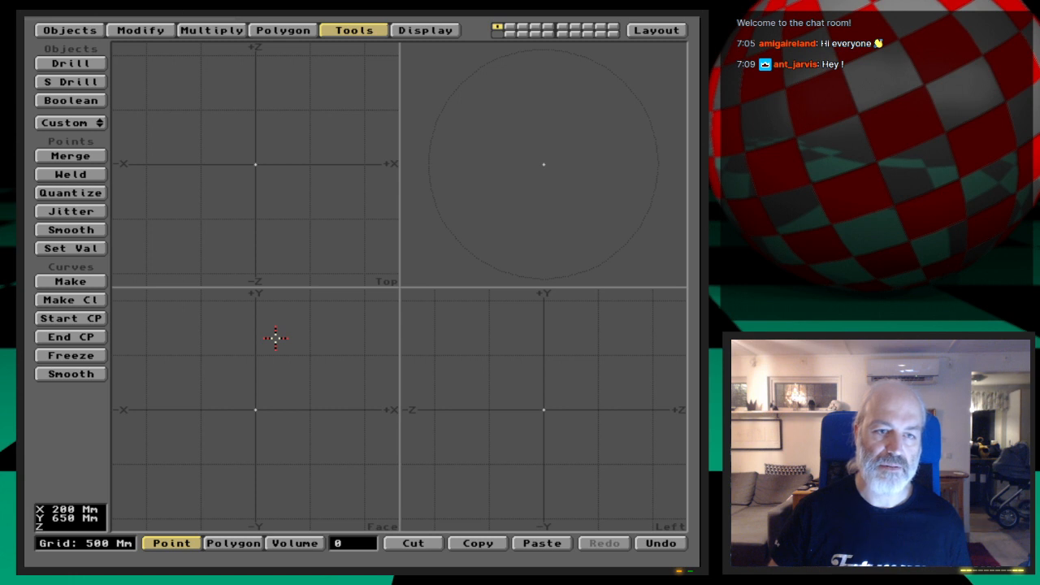
Step: Generate 5000 random points on the second layer with Sphere shape and Constant distribution
key("2")
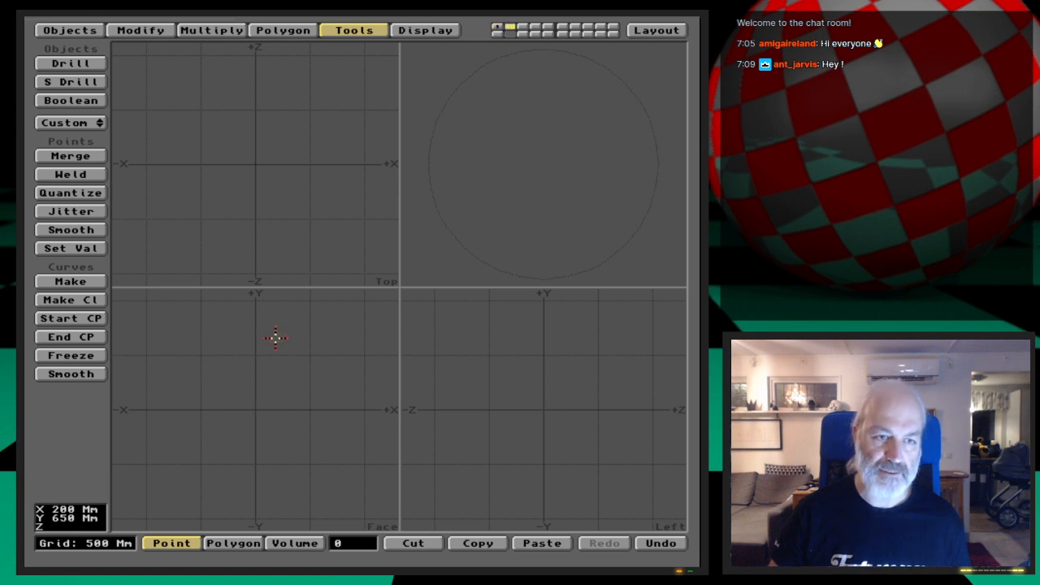
left_click_drag(85, 123, 93, 130)
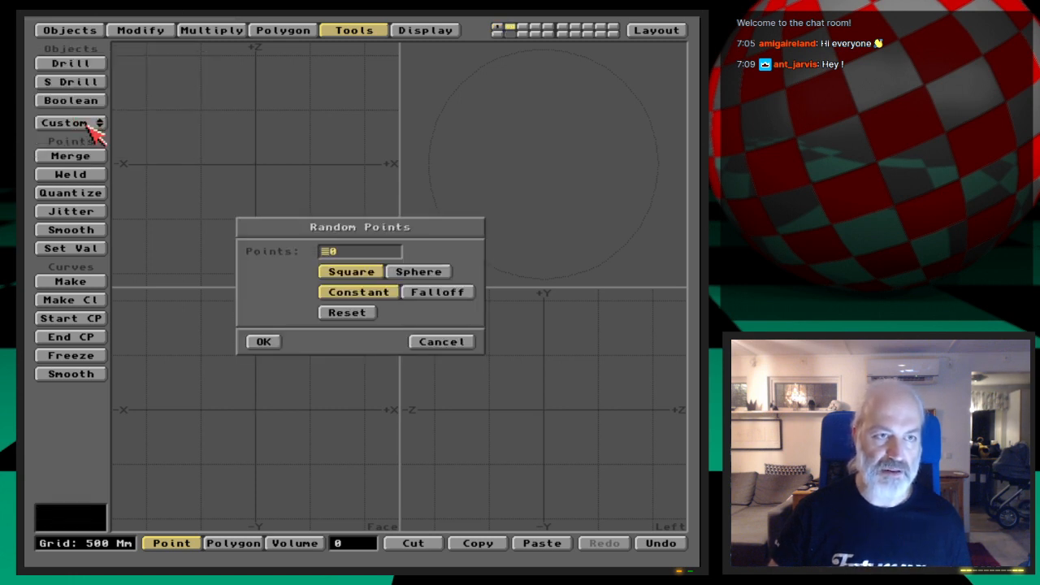
type("50000")
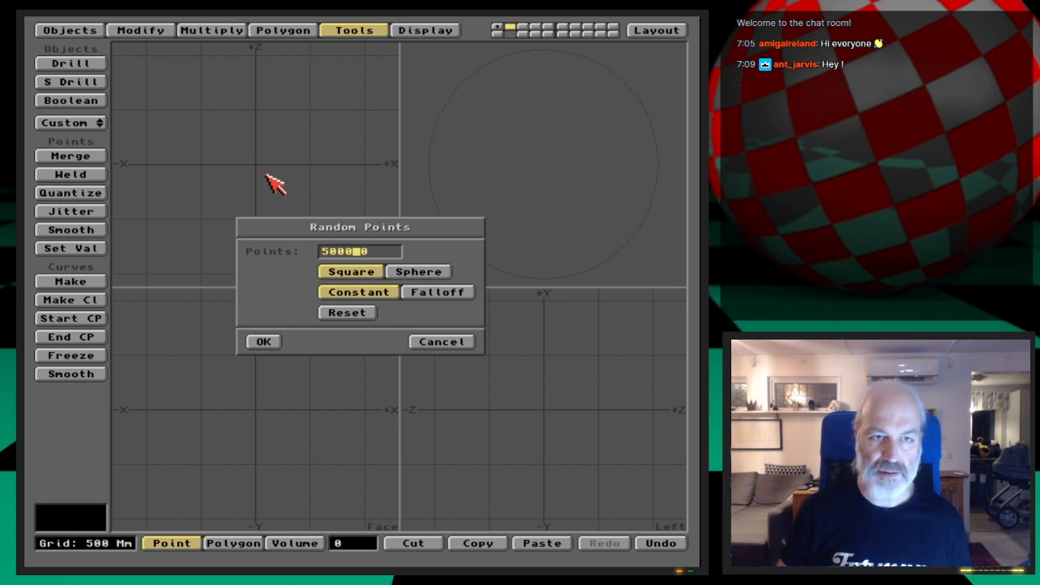
left_click(417, 271)
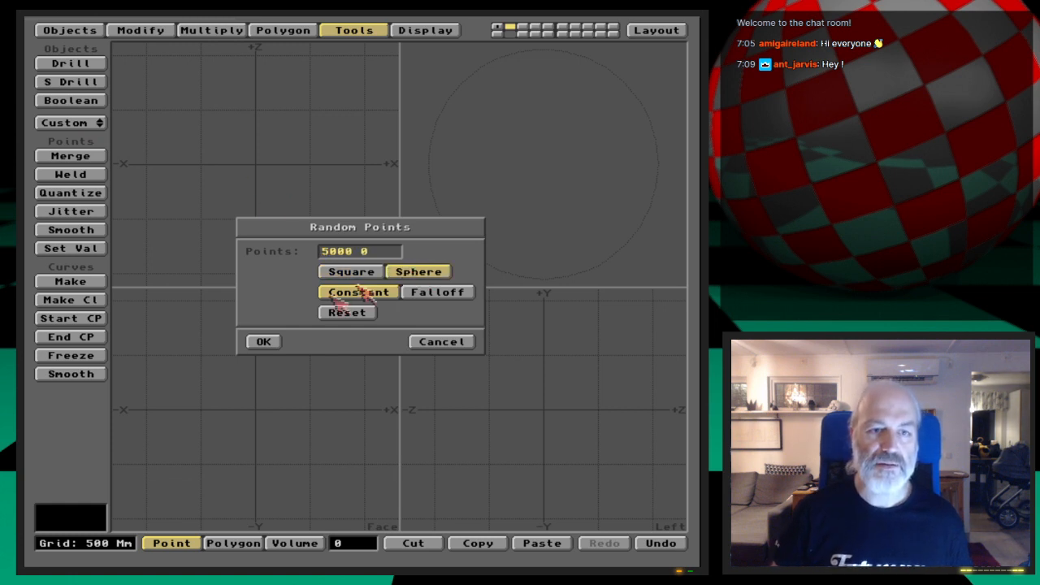
left_click(262, 341)
Step: Generate 5000 random points on the third layer with Sphere shape and Constant distribution
key("2")
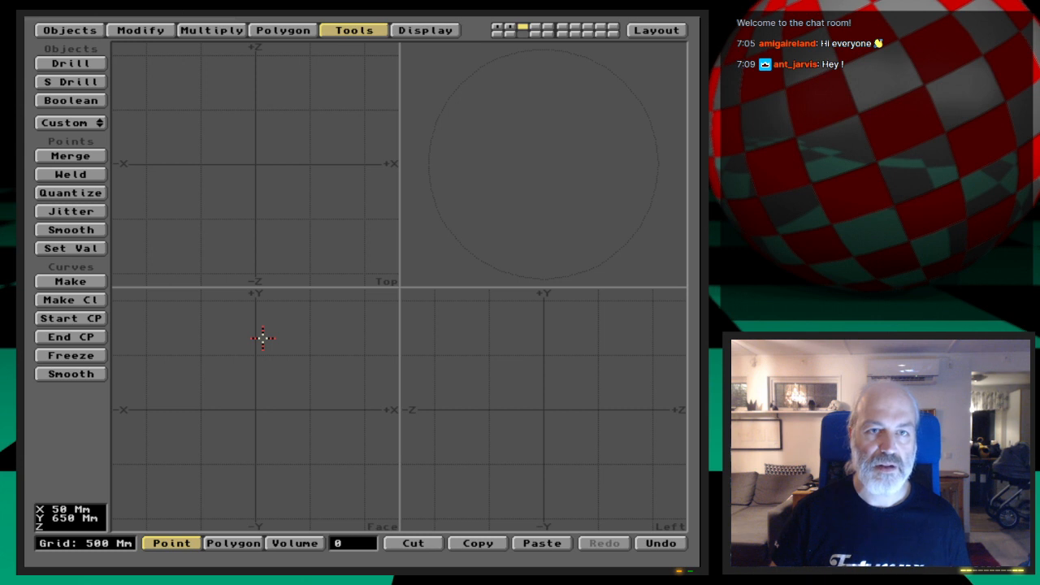
left_click_drag(97, 122, 97, 123)
type("50000")
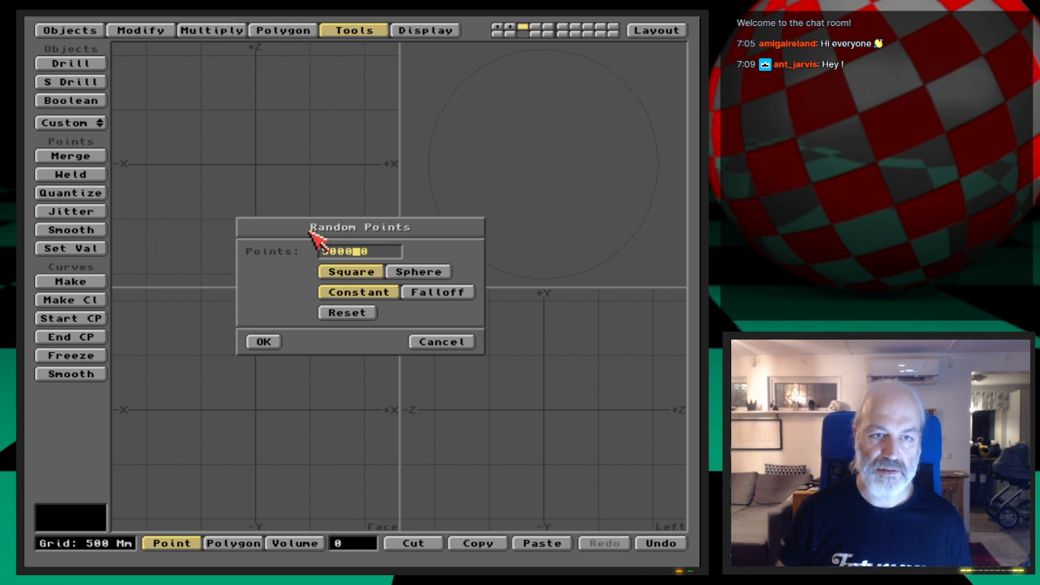
left_click(419, 271)
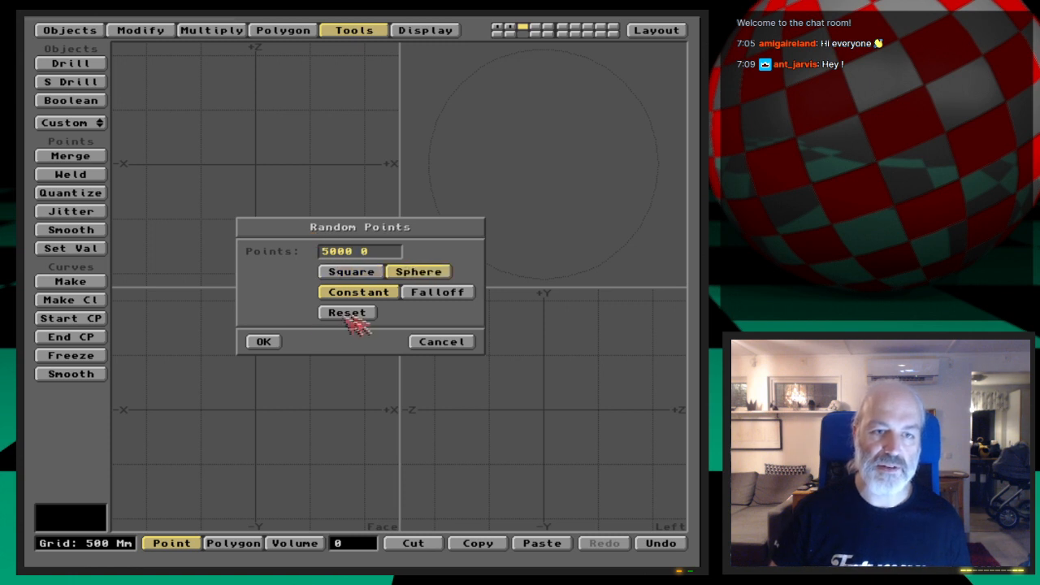
left_click(263, 341)
Step: Generate 5000 random points on the fourth layer with Sphere shape and Constant distribution
key("4")
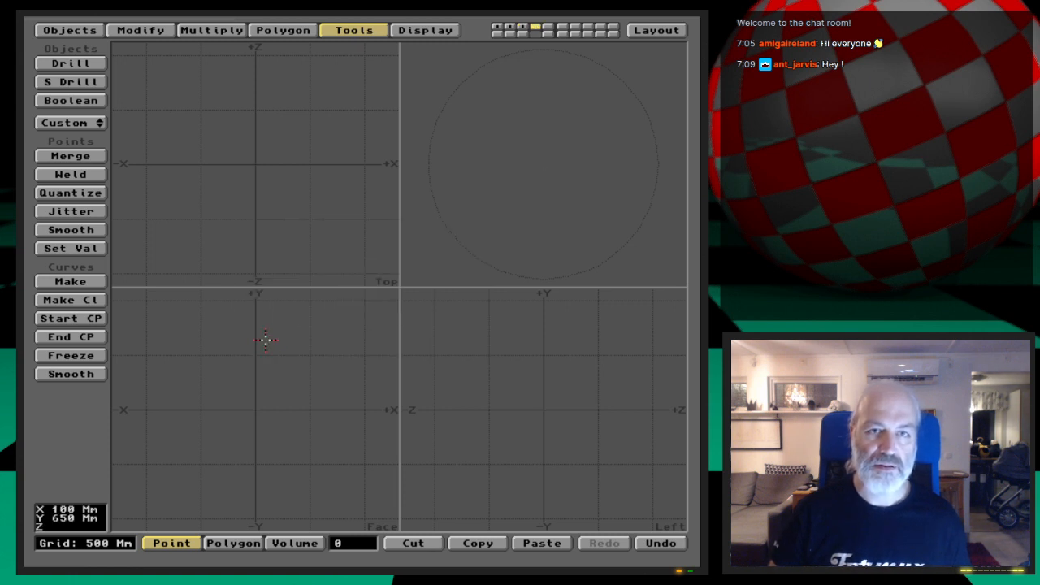
left_click(82, 122)
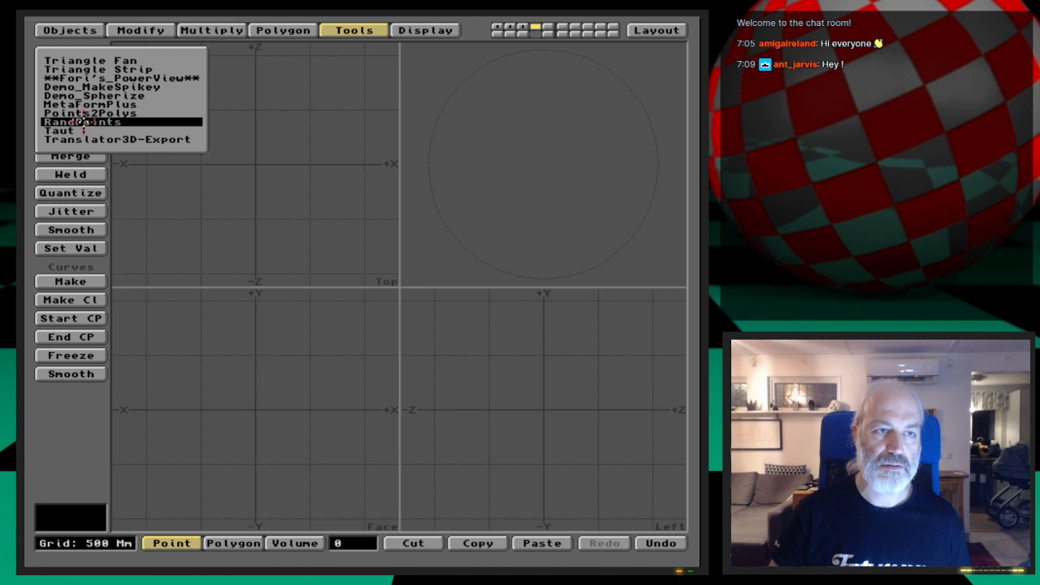
left_click(82, 120)
type("00000")
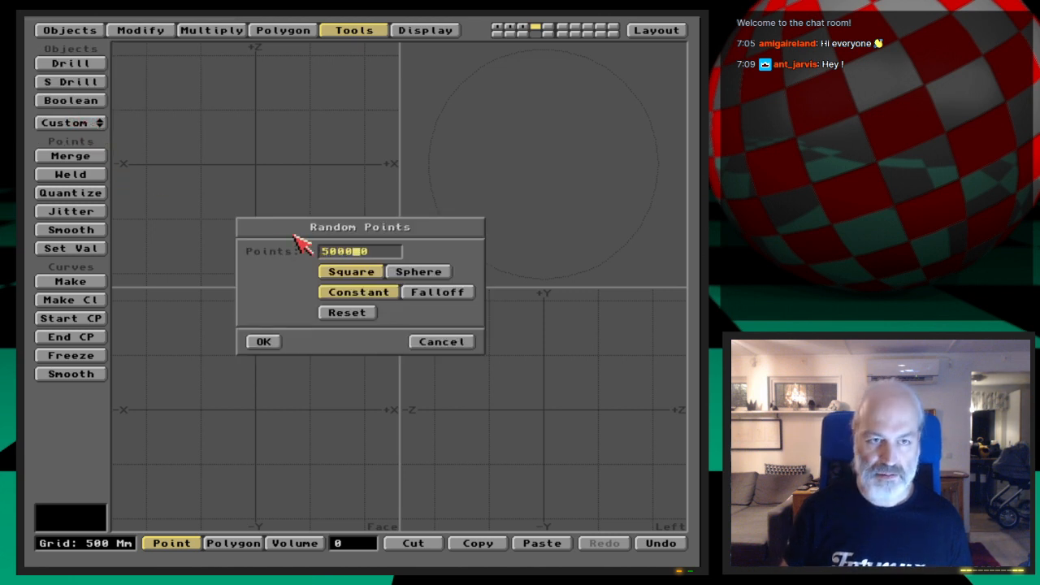
left_click(419, 271)
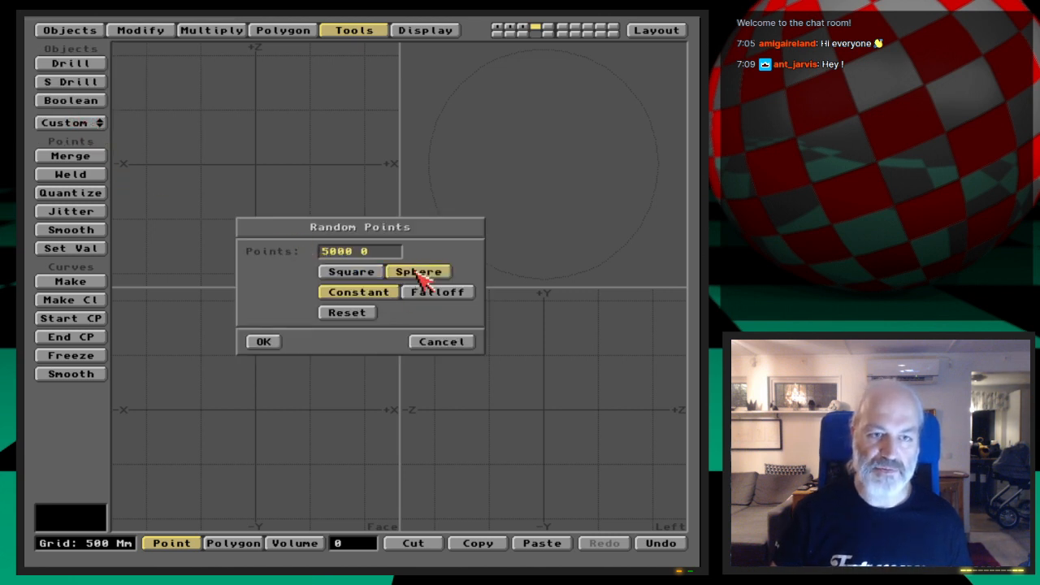
left_click(263, 342)
Step: Generate 5000 random points on the fifth layer with Sphere shape and Constant distribution
key("5")
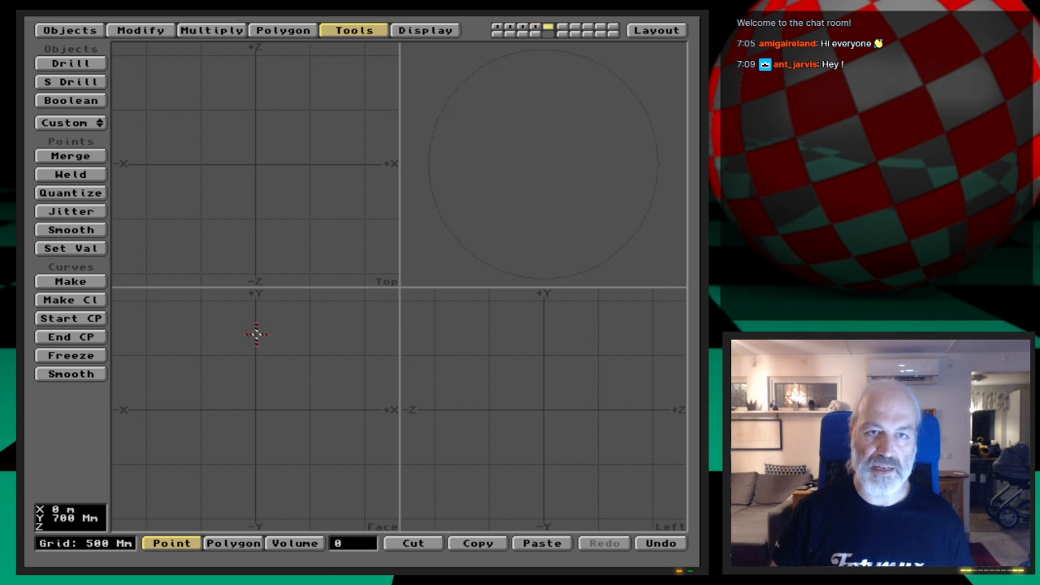
left_click_drag(88, 126, 89, 125)
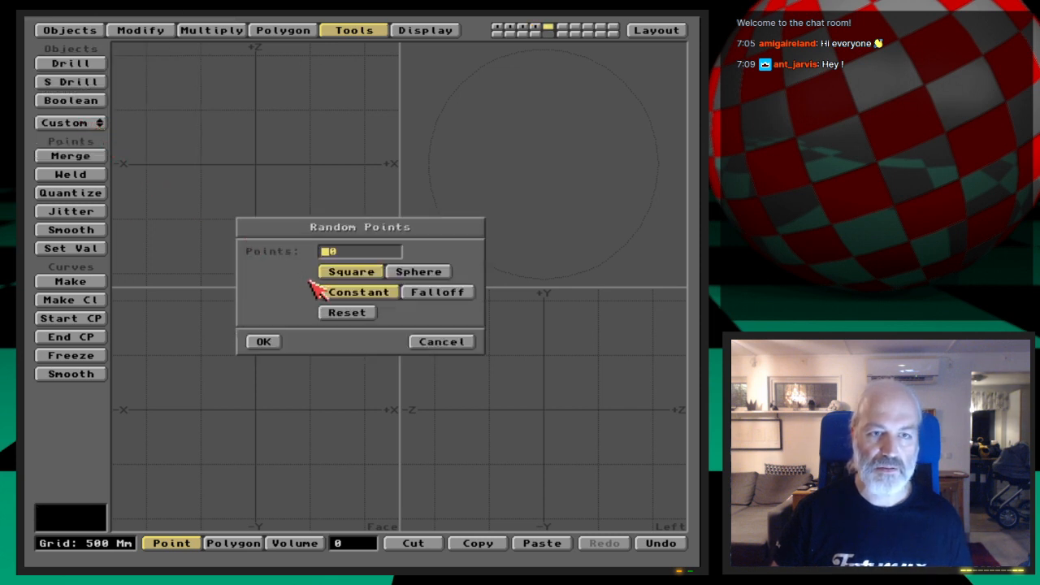
type("50000")
left_click(349, 291)
left_click(445, 273)
left_click(263, 343)
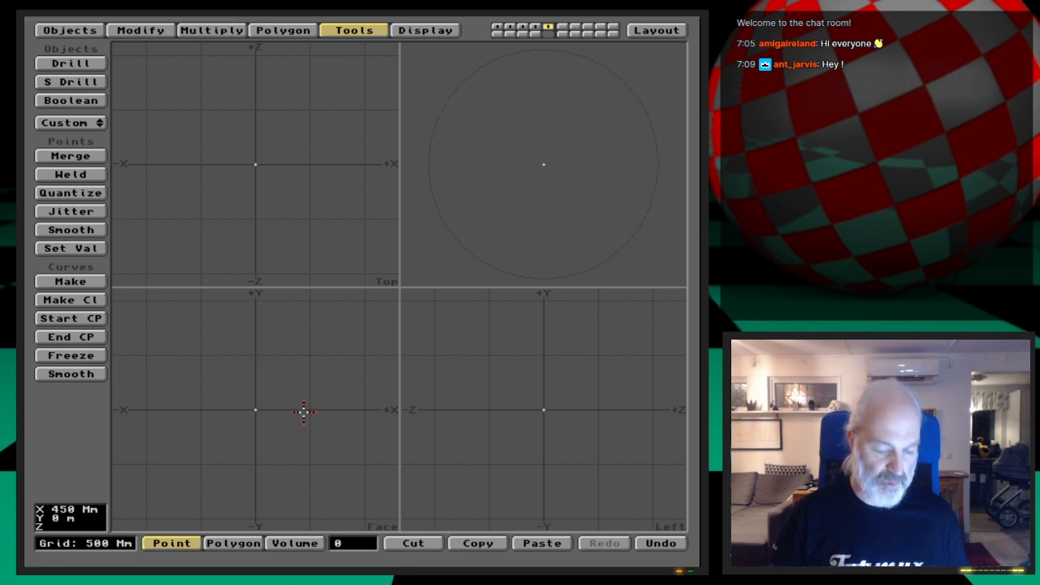
Step: Cut the points from layers two to five and paste them into the first layer
key("1")
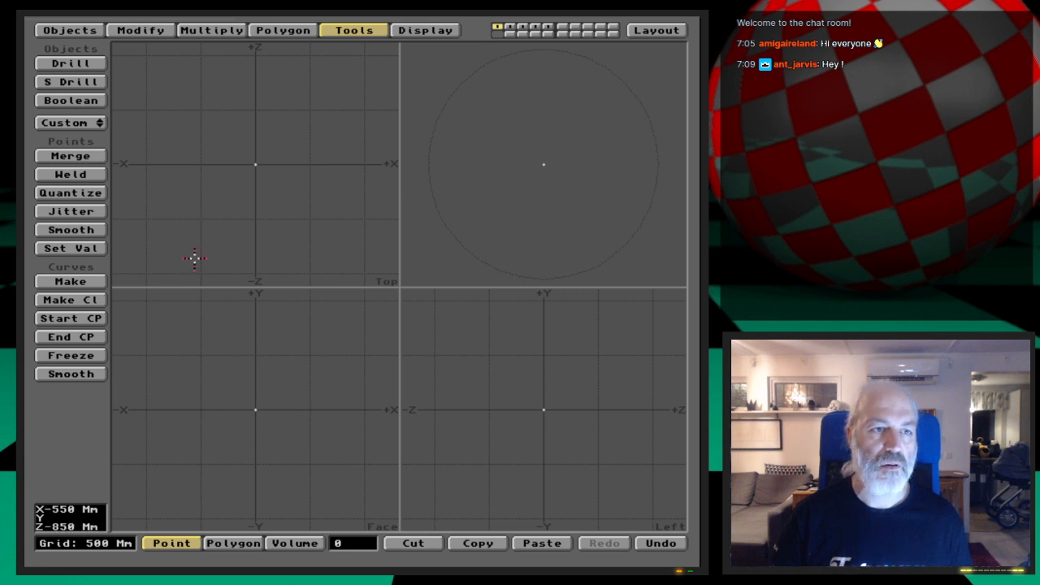
left_click(510, 28)
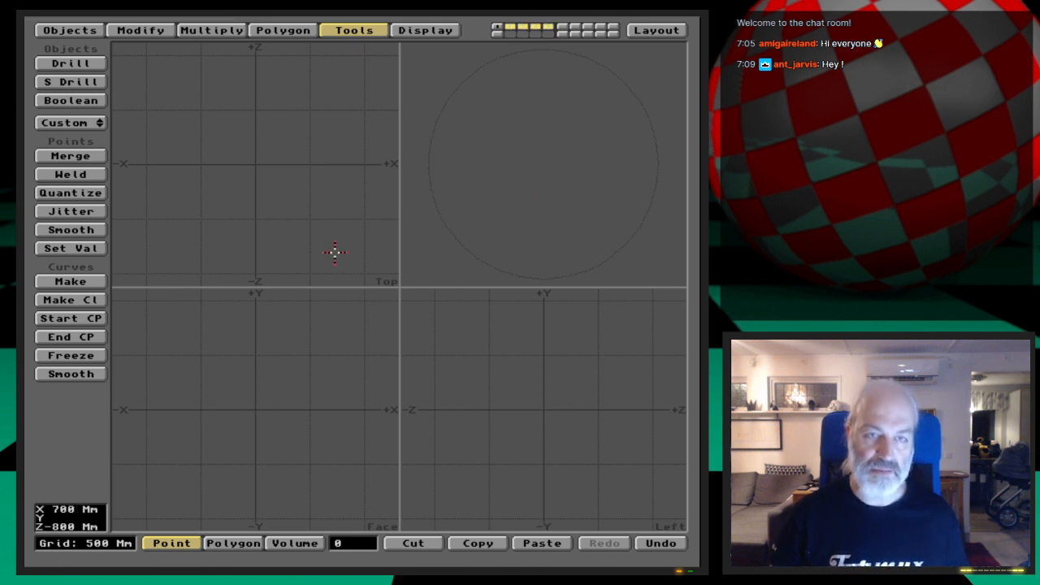
key("1")
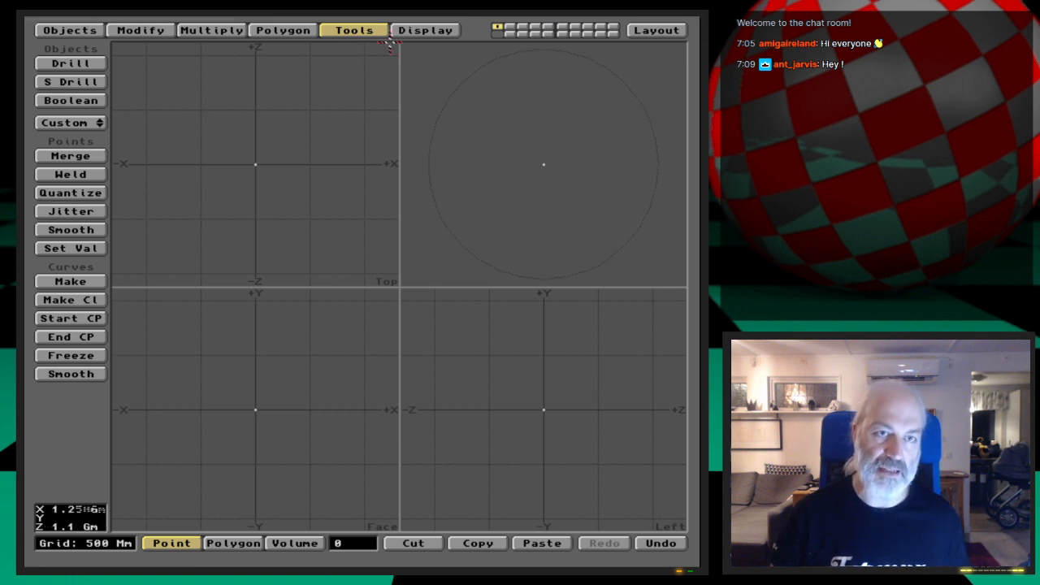
key("period")
key("period")
key("period")
key("period")
key("period")
key("period")
key("period")
key("period")
key("period")
key("period")
key("period")
key("period")
key("period")
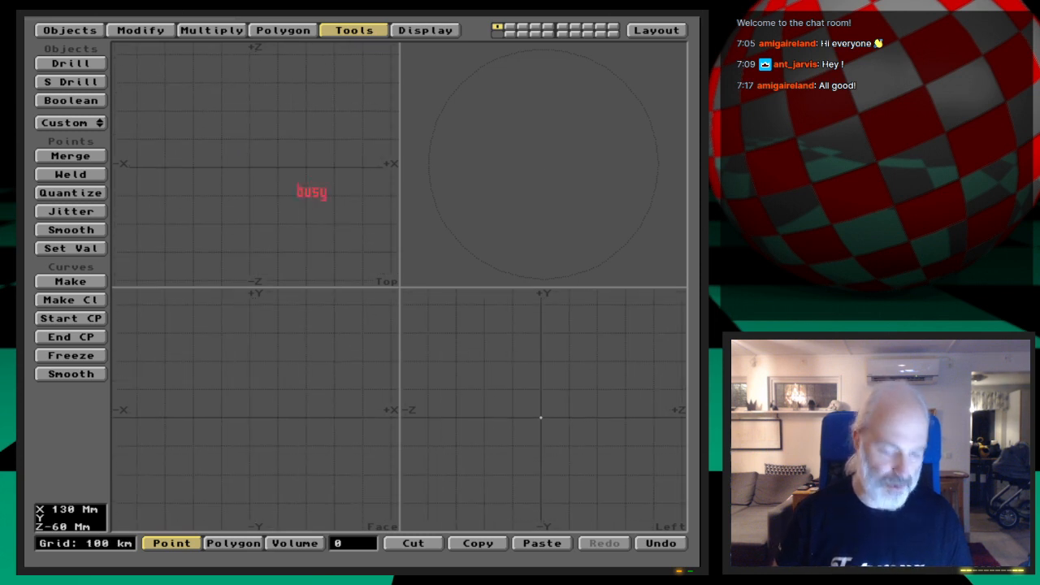
key("a")
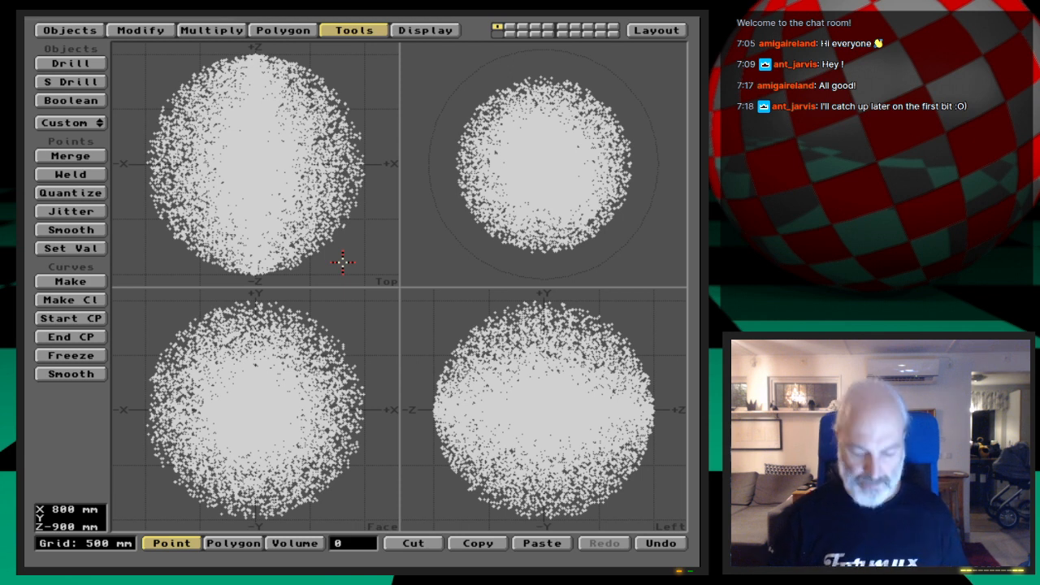
Step: Undo merging the layers' points into the first layer, and check the points left on it
key("u")
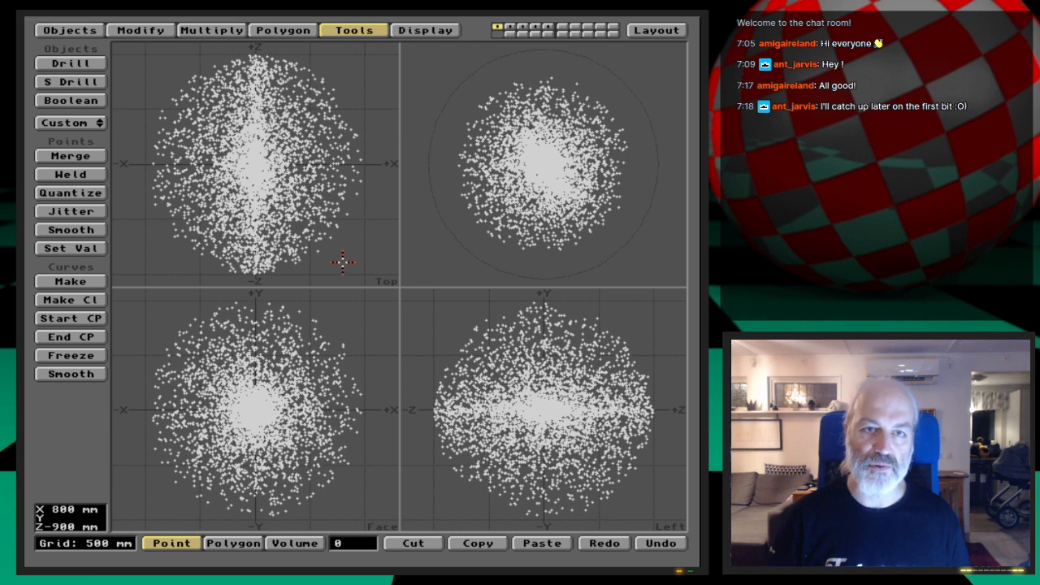
left_click(509, 29)
left_click(496, 28)
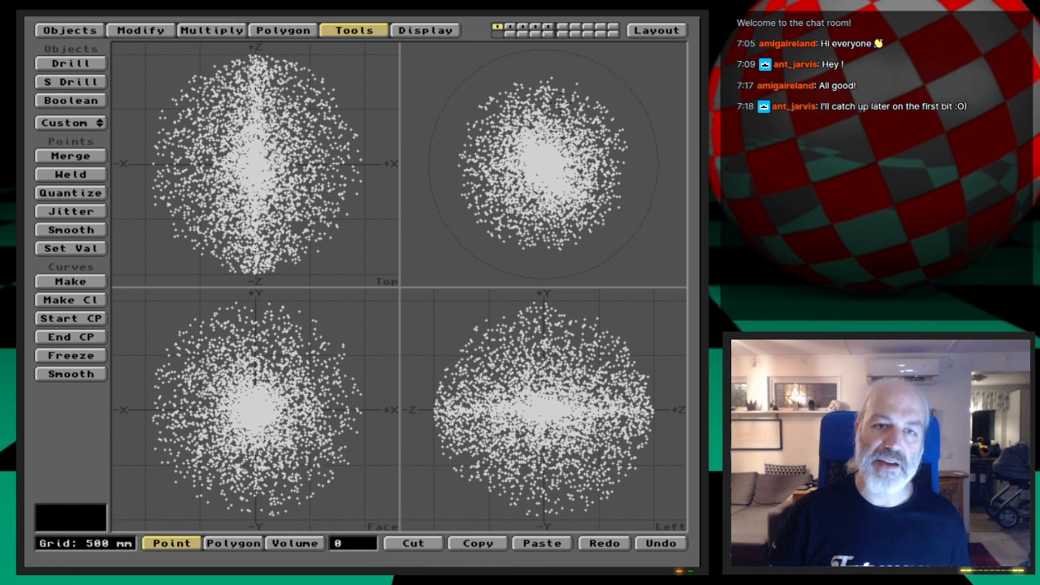
key("shift+apostrophe")
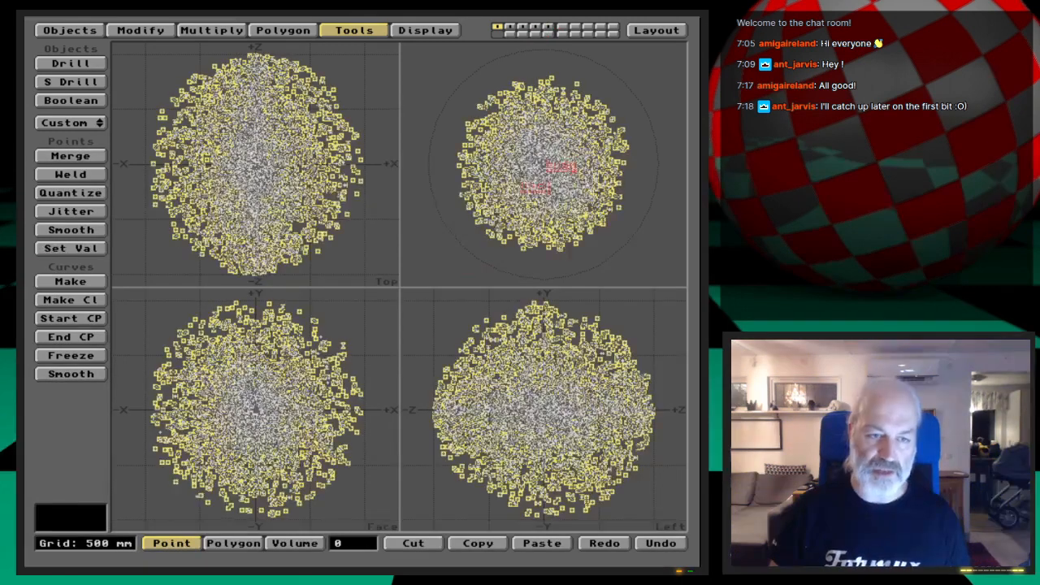
left_click(363, 558)
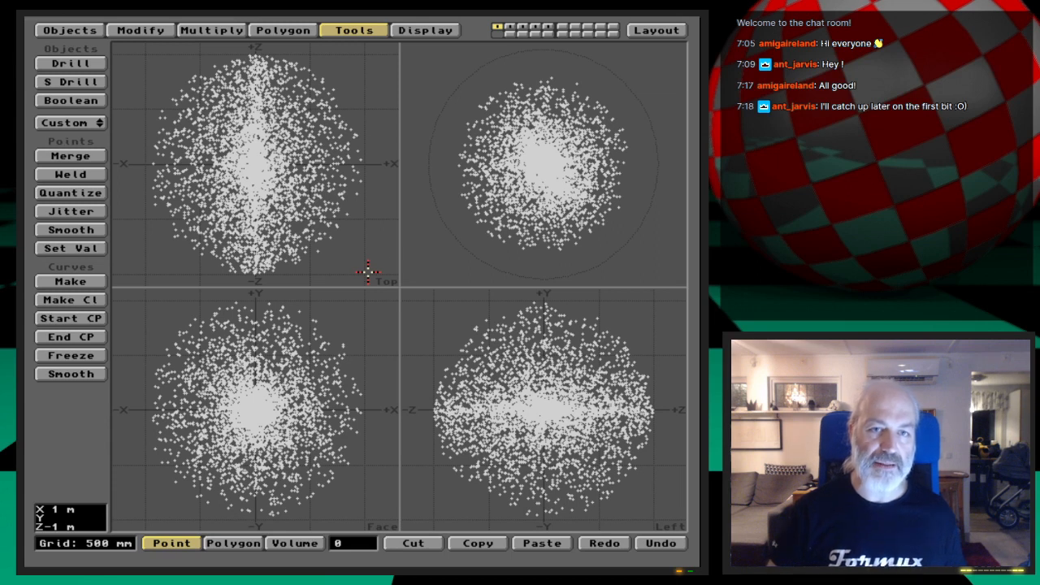
Step: Start the custom Points To Polys tool on the first layer and enter a new surface named Stars-shade1
left_click(82, 30)
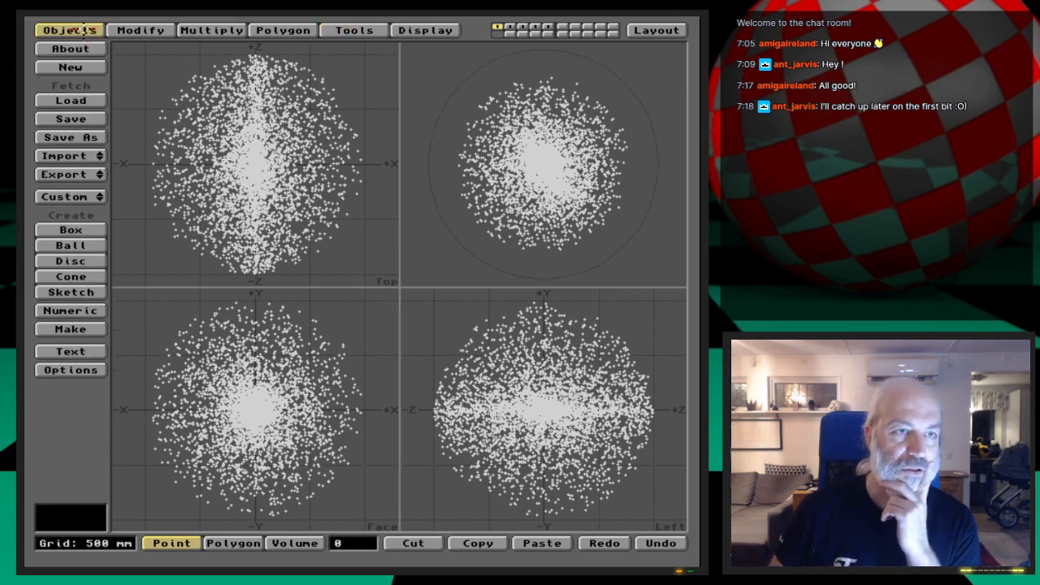
left_click(96, 197)
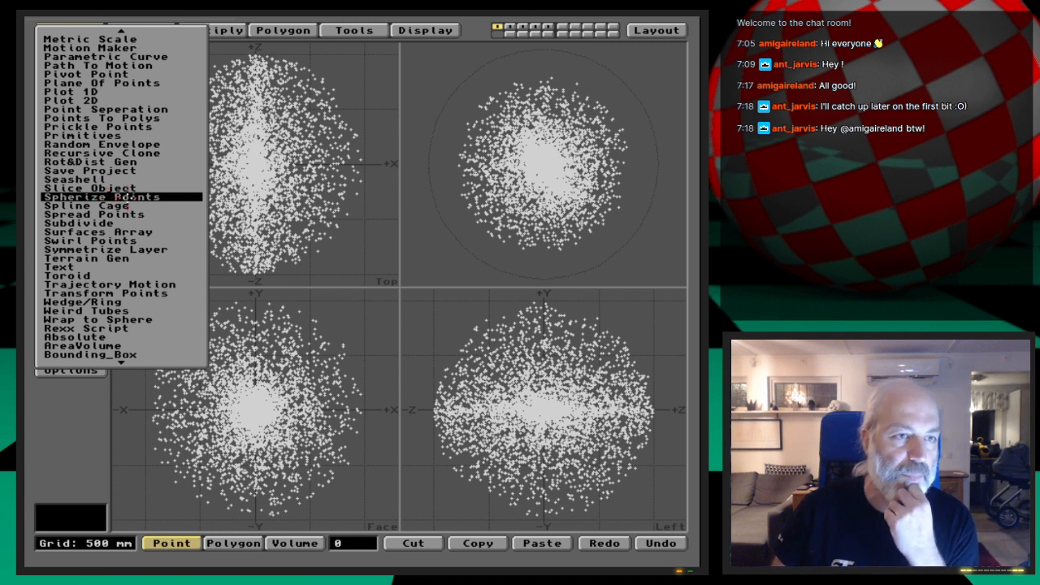
left_click(180, 118)
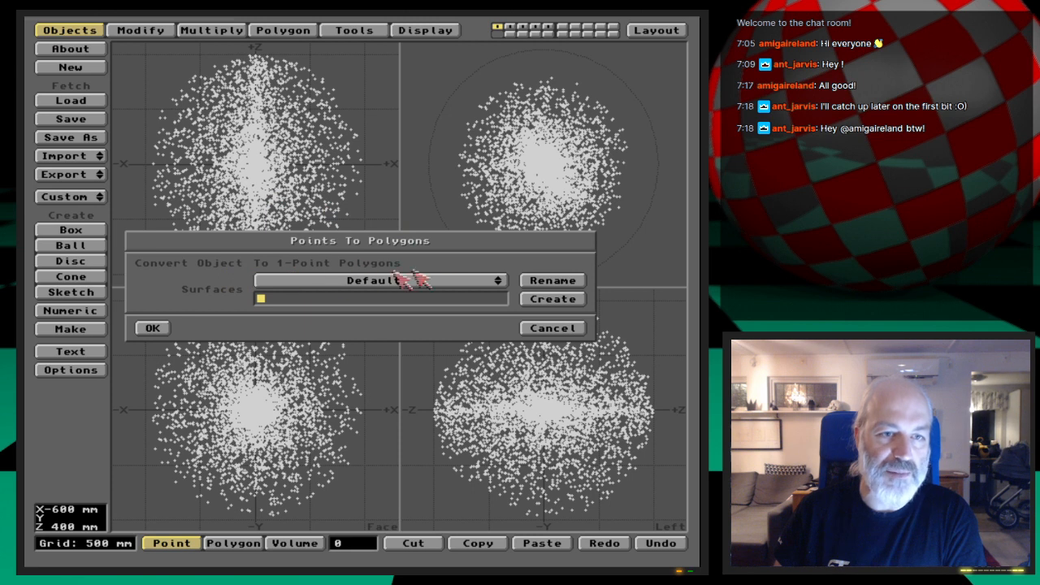
left_click(463, 282)
left_click(390, 296)
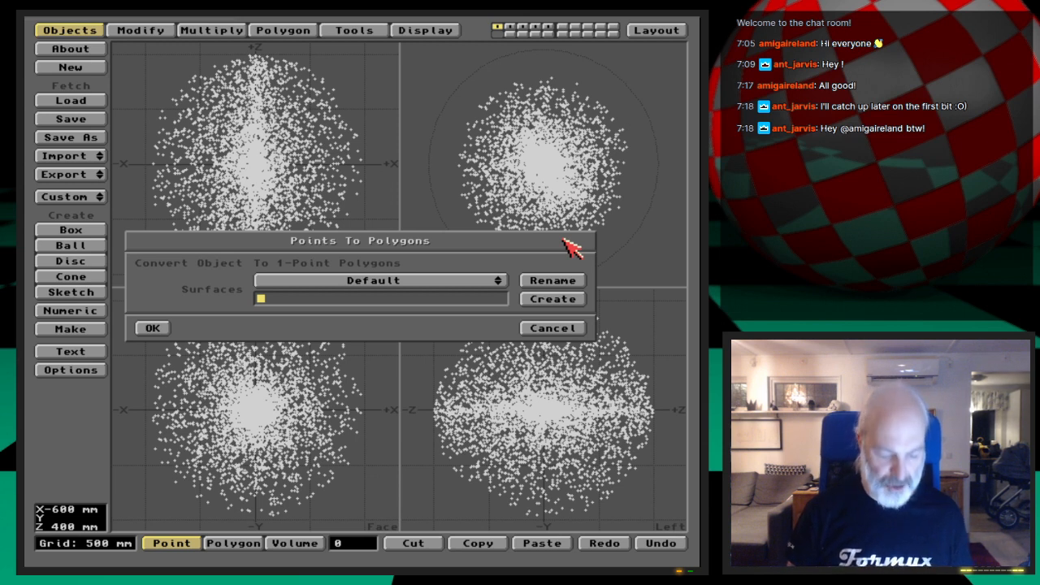
type("Sta")
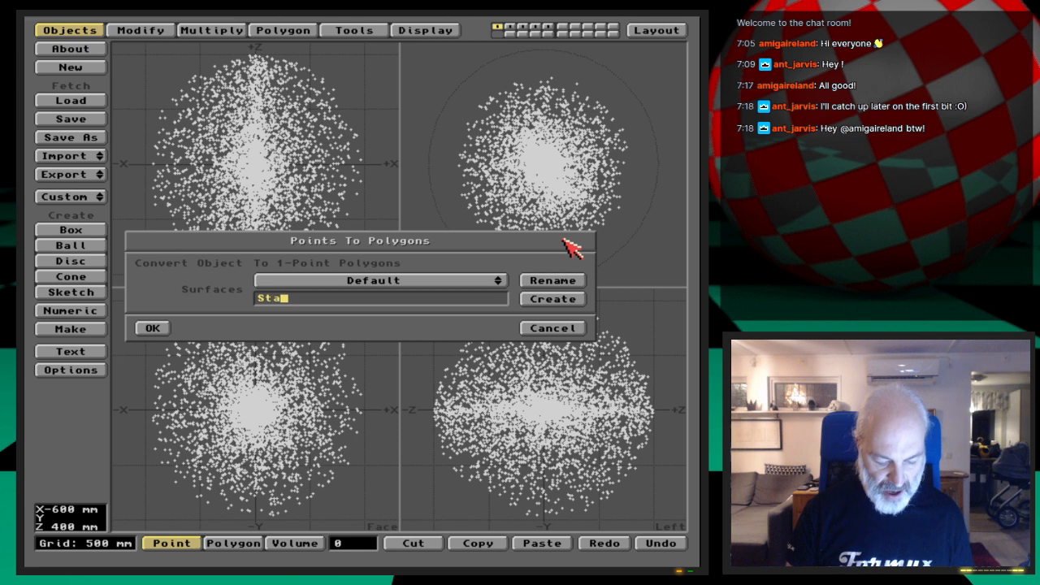
type("rs-")
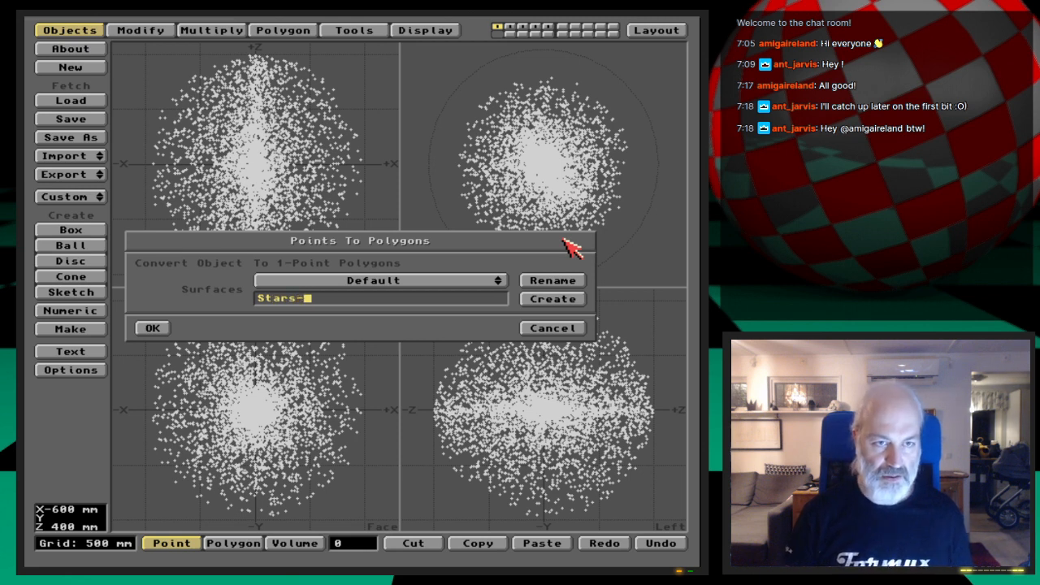
type("shade1")
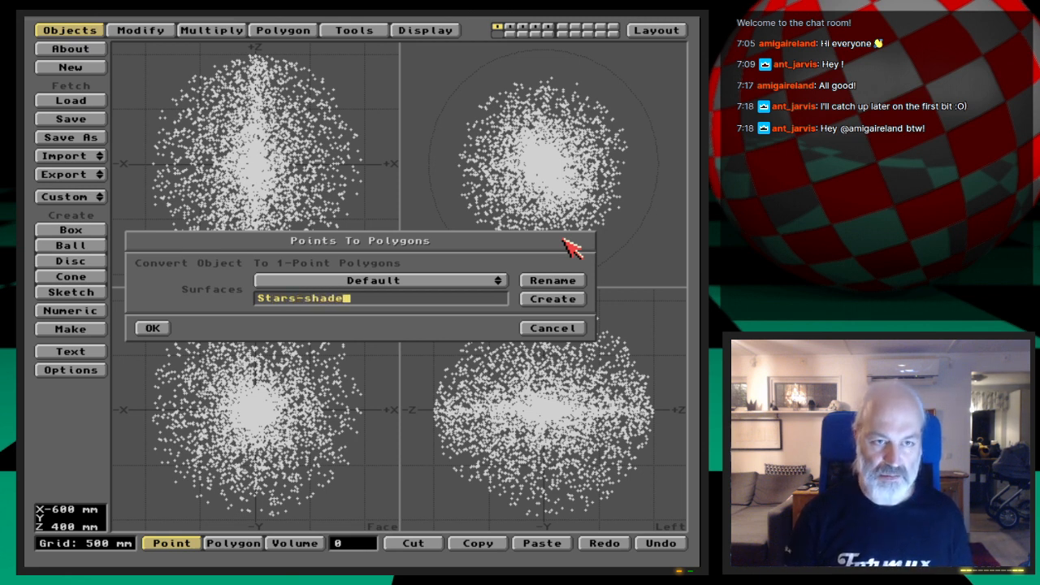
left_click(153, 328)
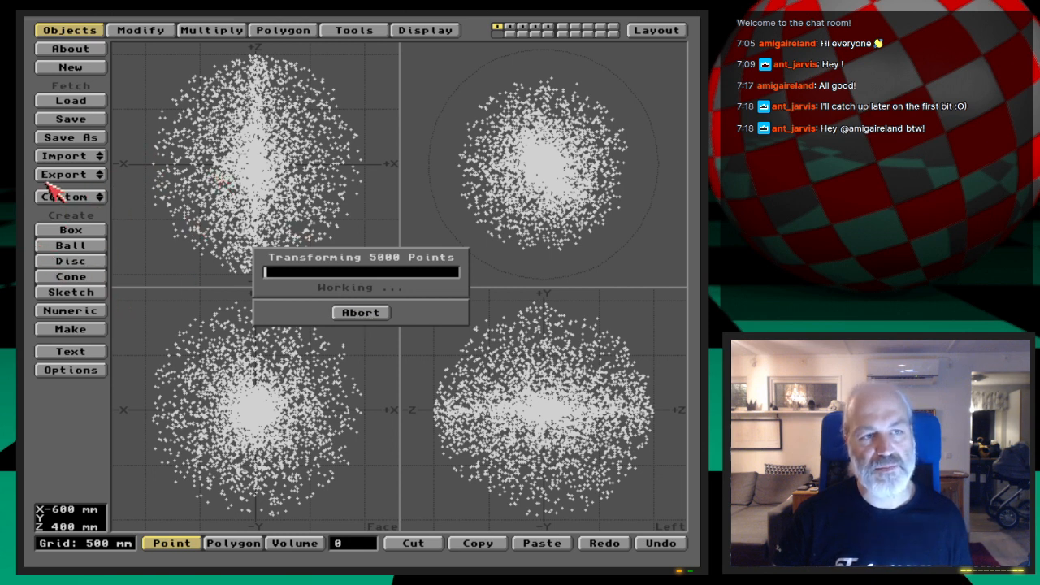
left_click(361, 315)
left_click(445, 308)
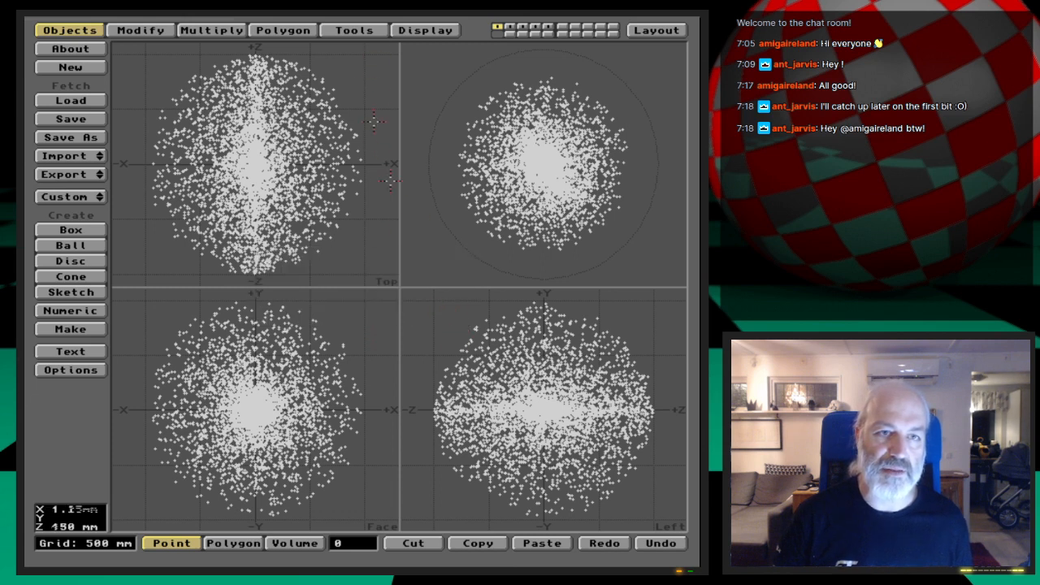
Step: Convert the first layer's points to one-point polygons with the custom Points2Polys tool
left_click(335, 32)
left_click_drag(99, 122, 161, 116)
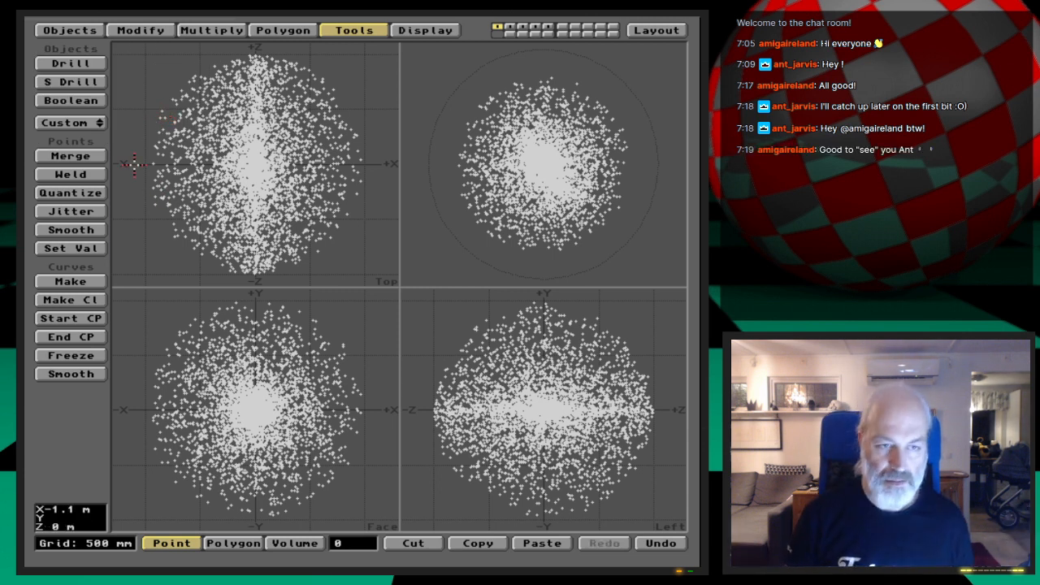
Step: Select a few of the first layer's points and polygons, inspect the polygon info, and deselect them
left_click_drag(309, 410, 306, 399)
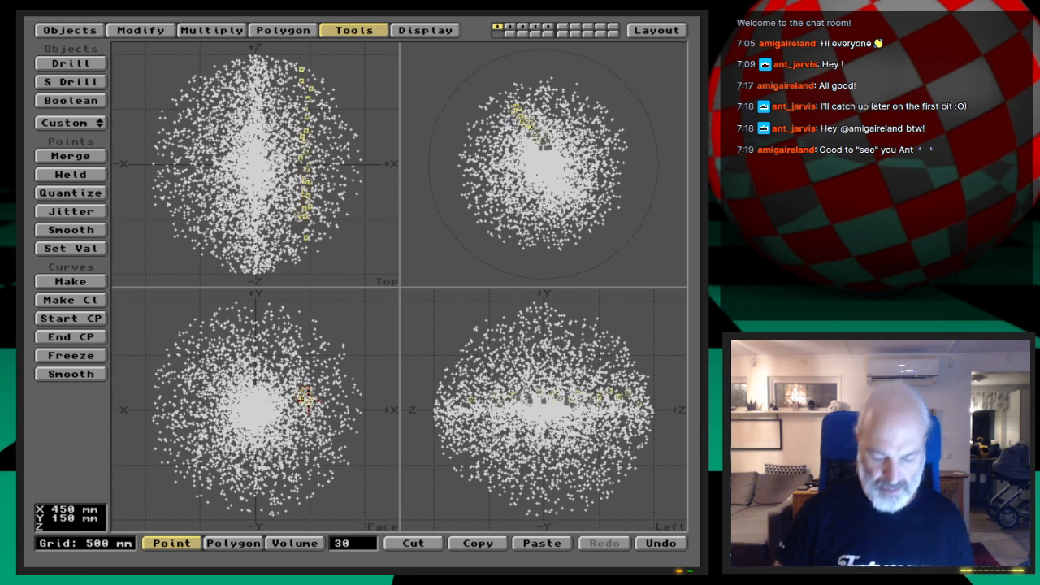
key("i")
left_click(471, 334)
key("space")
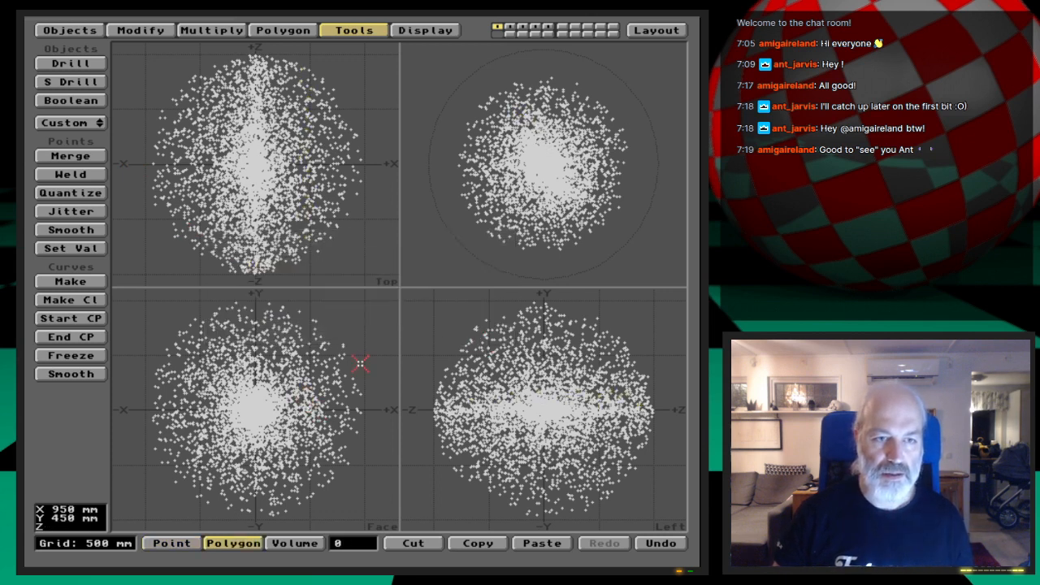
left_click(301, 391)
left_click_drag(327, 400, 323, 436)
key("i")
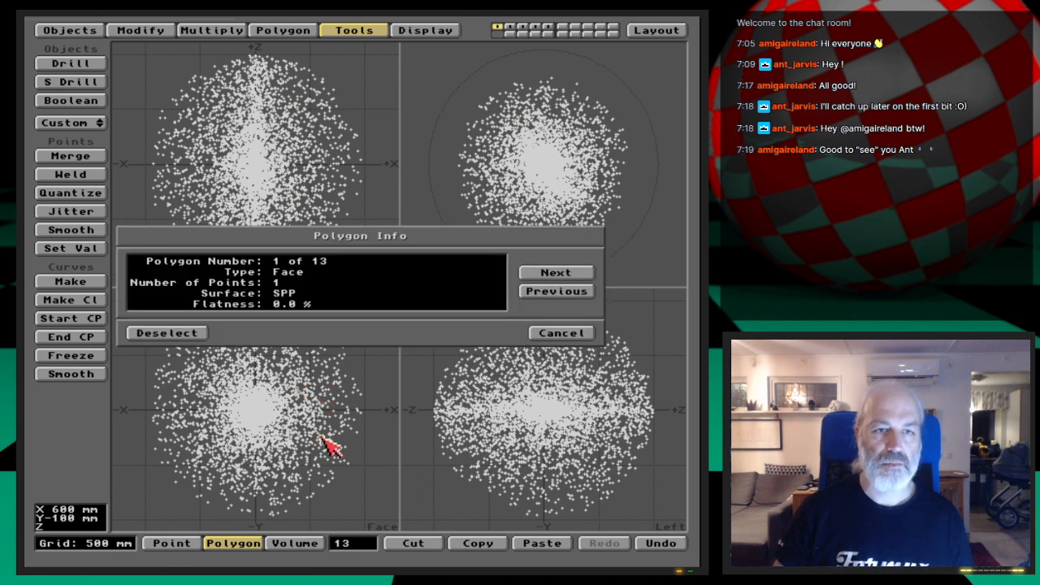
left_click(552, 333)
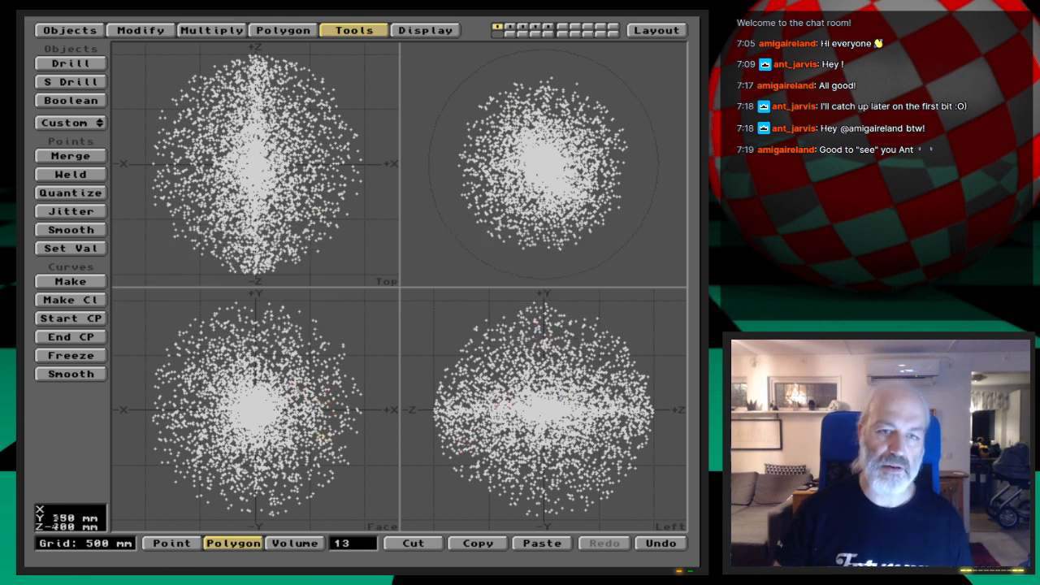
left_click(355, 490)
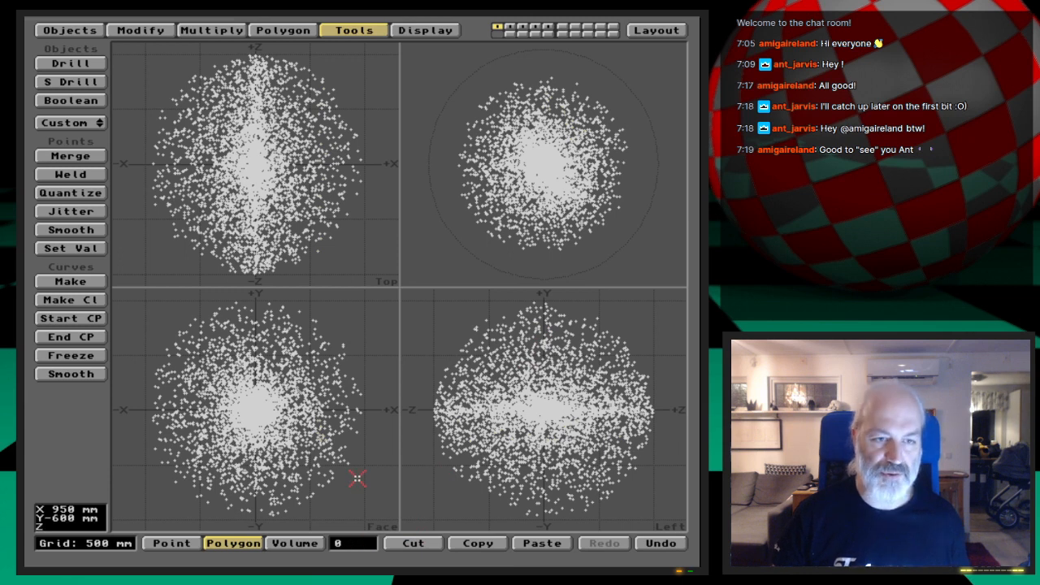
Step: Apply the Stars-shade1 surface to the first layer's polygons
key("q")
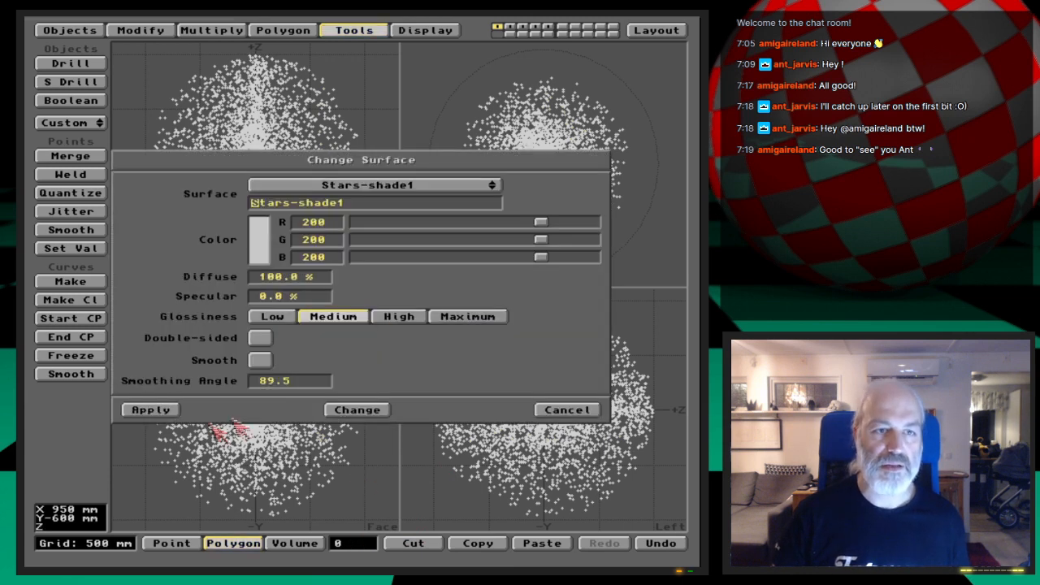
left_click(155, 410)
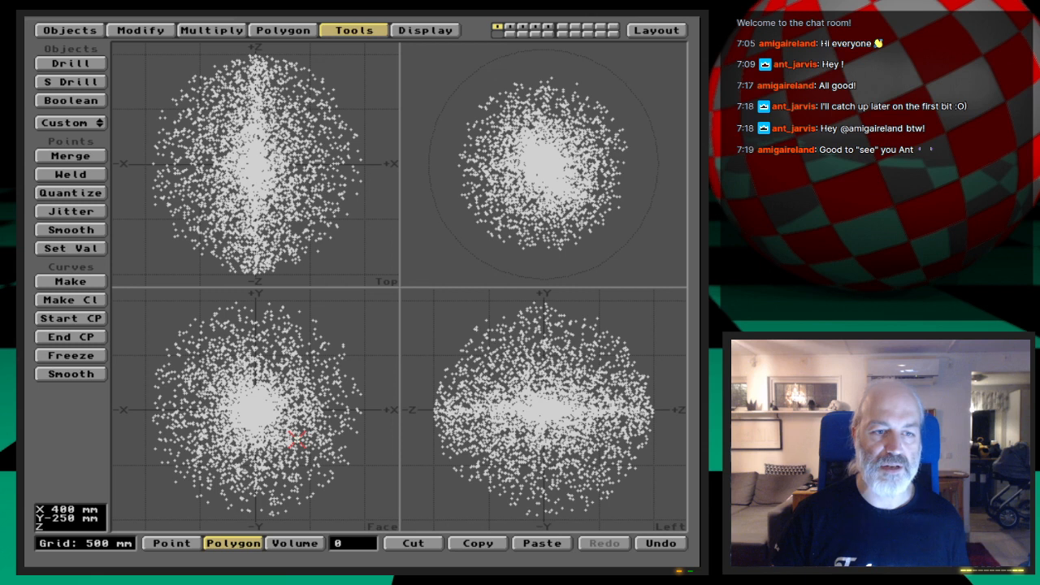
left_click(68, 31)
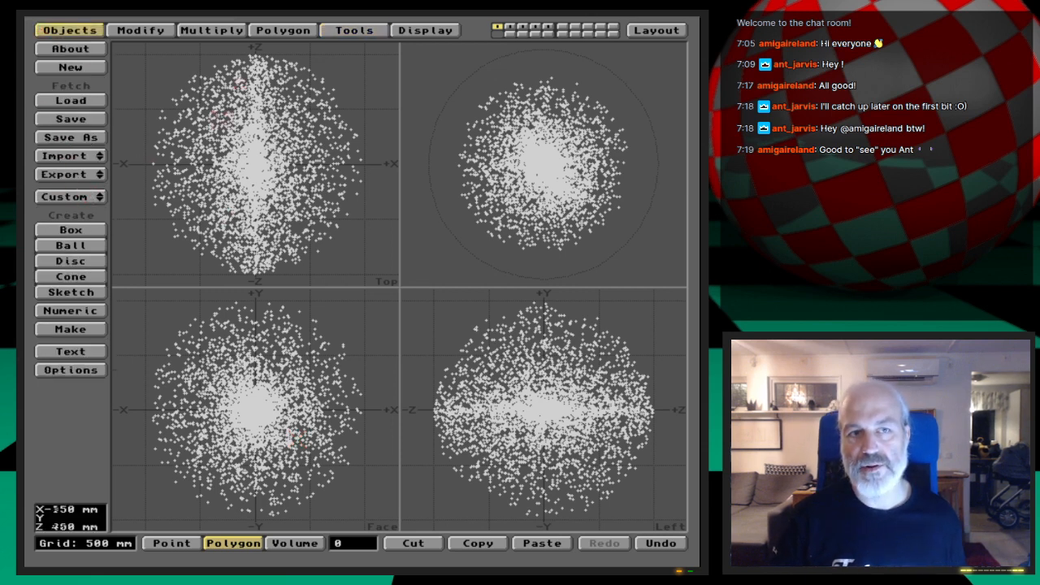
left_click(351, 31)
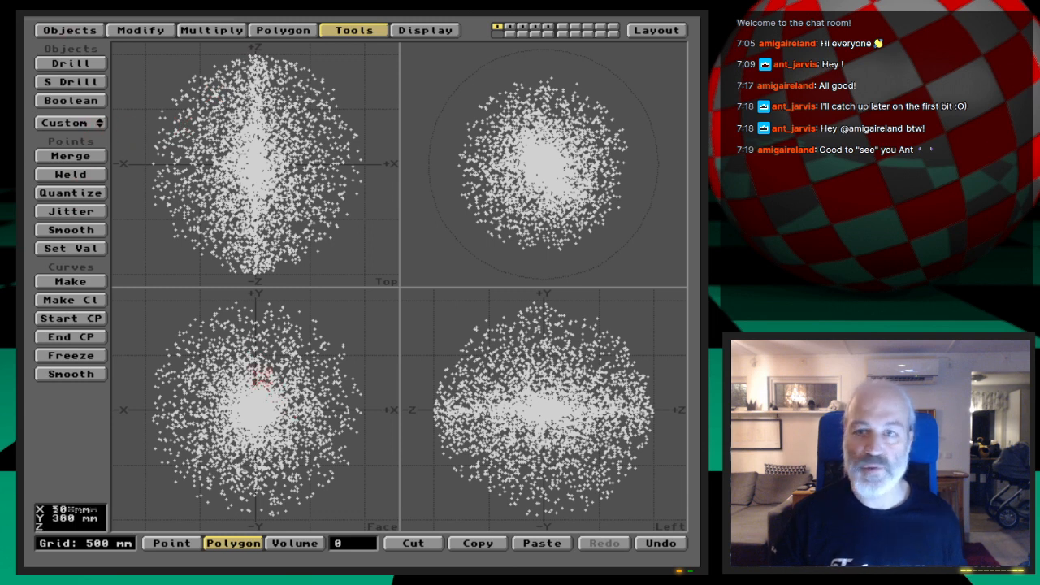
Step: Convert the second layer's points to one-point polygons with Points2Polys and assign them a surface named Stars-shade2
key("2")
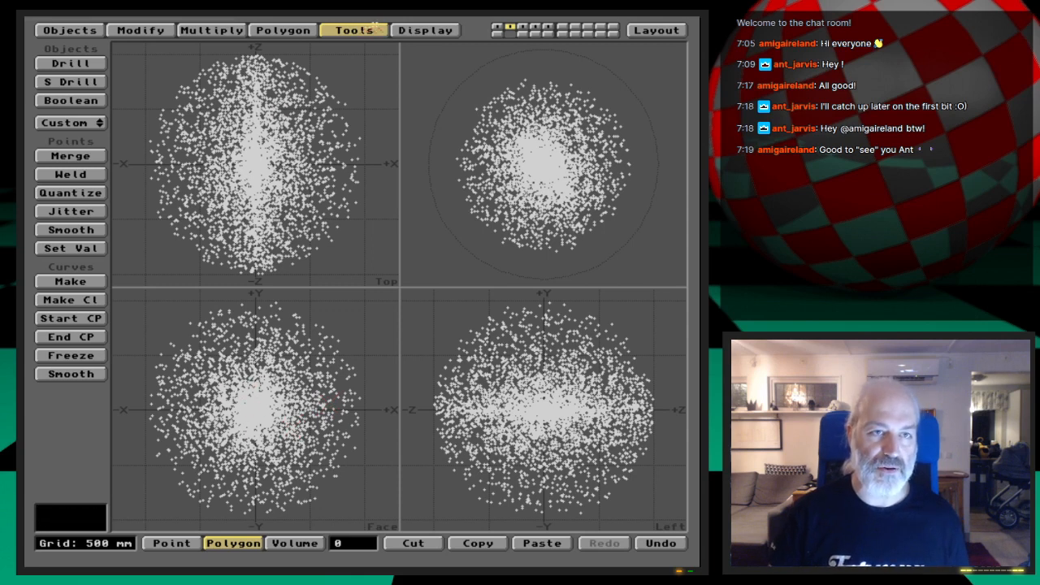
left_click(84, 126)
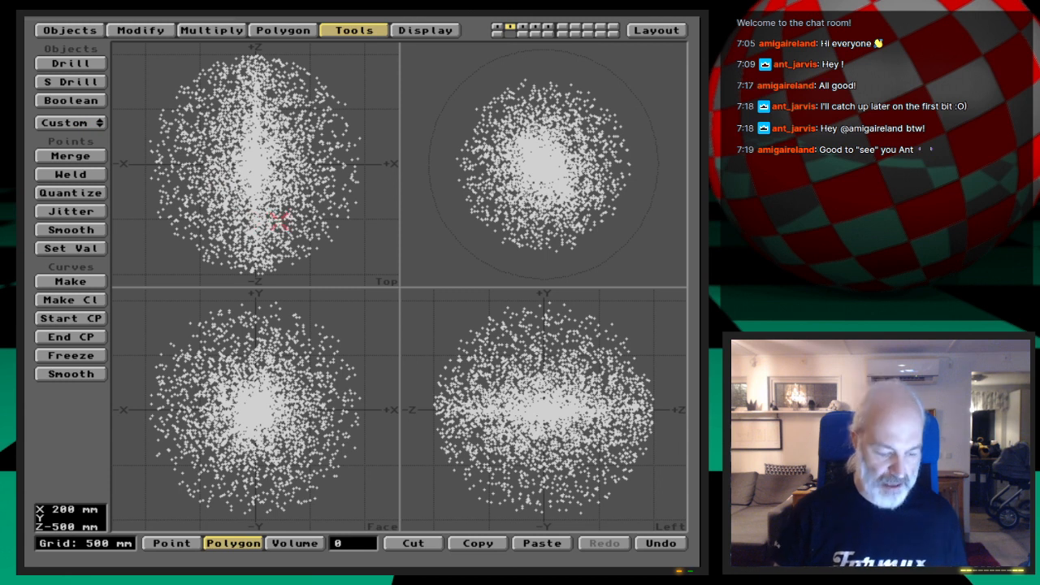
key("q")
key("shift+Right")
key("BackSpace")
type("2")
key("Tab")
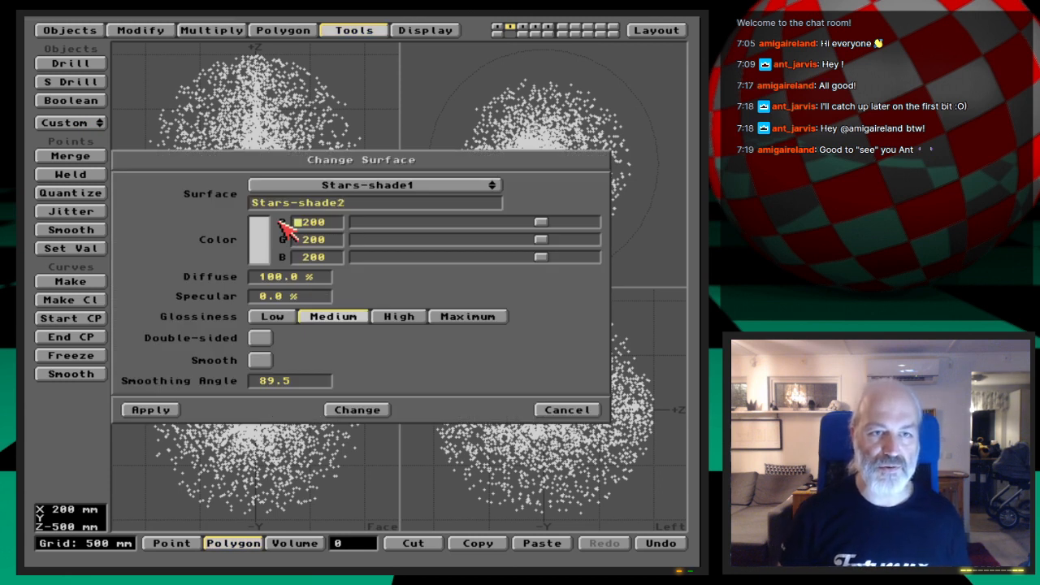
left_click(167, 407)
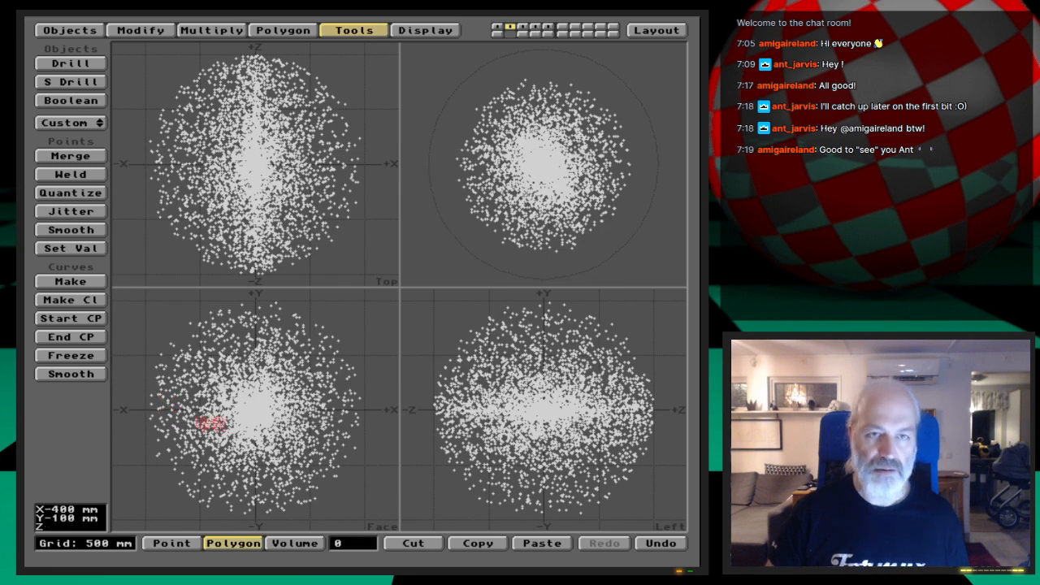
Step: Convert the third layer's points to one-point polygons with Points2Polys and assign them a surface named Stars-shade3
key("3")
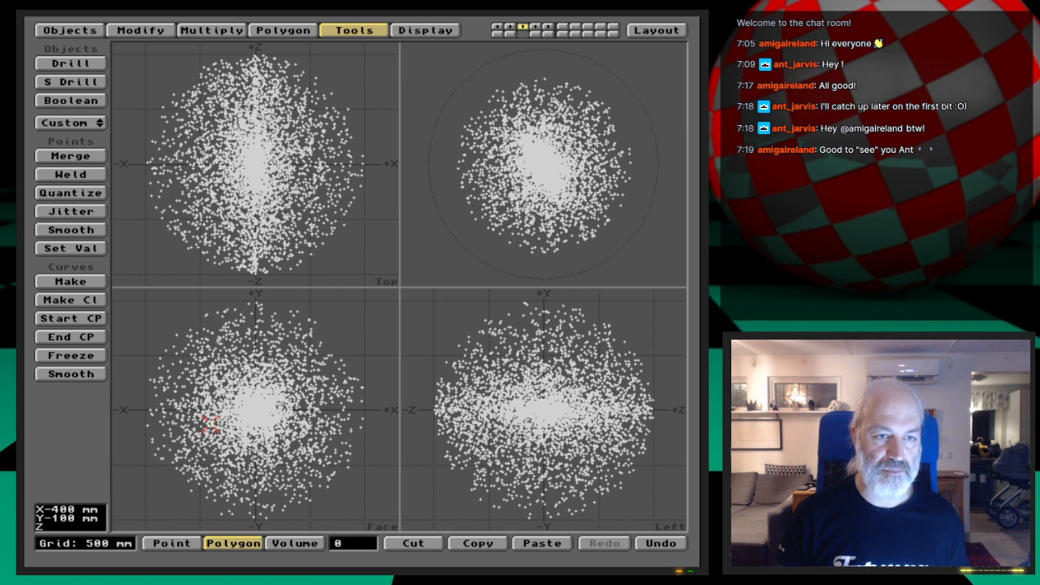
left_click(96, 122)
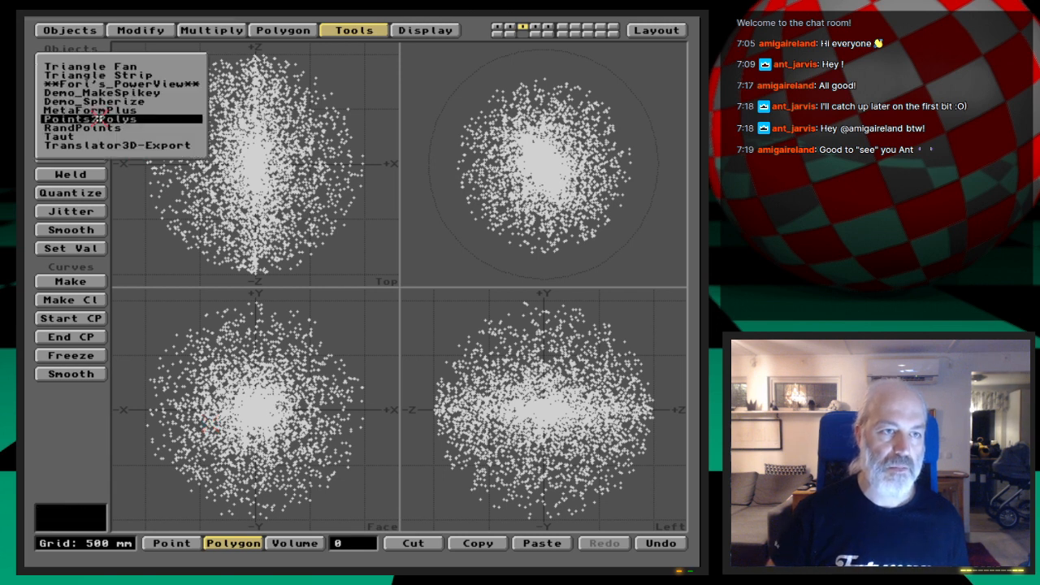
left_click(96, 119)
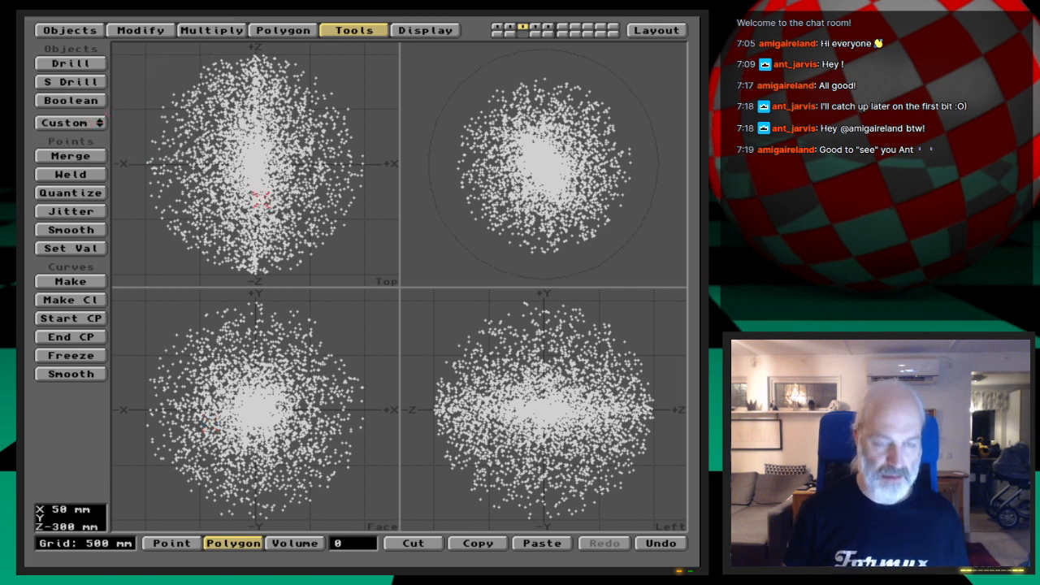
key("q")
key("End")
key("BackSpace")
type("3")
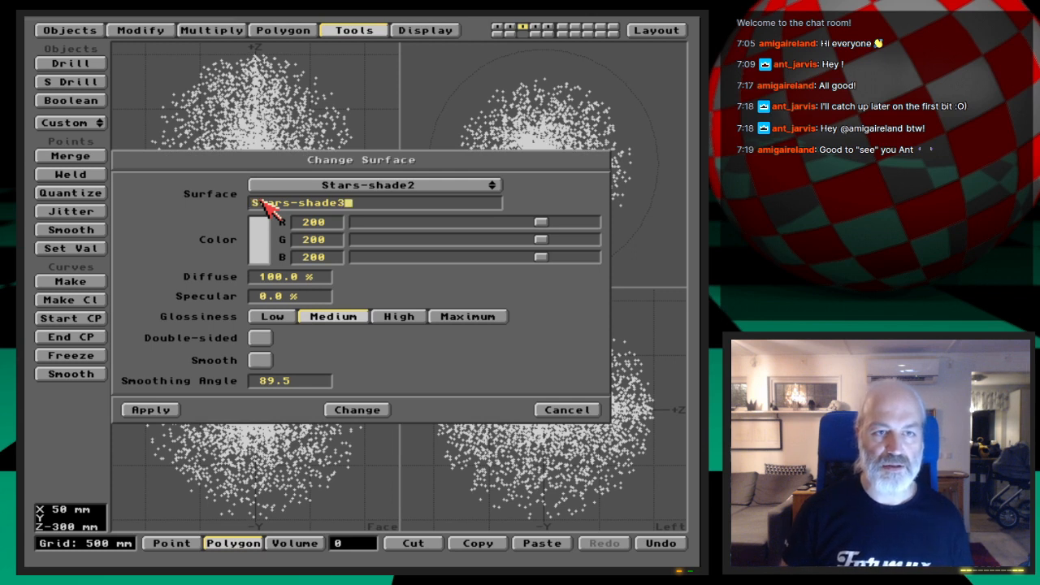
left_click(166, 407)
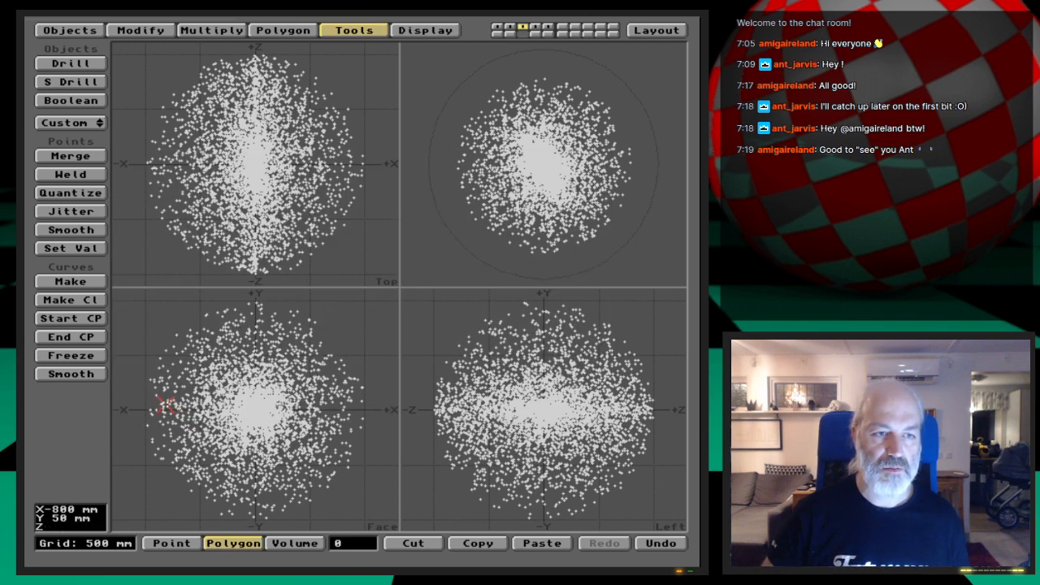
Step: Convert the fourth layer's points to one-point polygons with Points2Polys and assign them a surface named Stars-shade4
key("4")
left_click(73, 120)
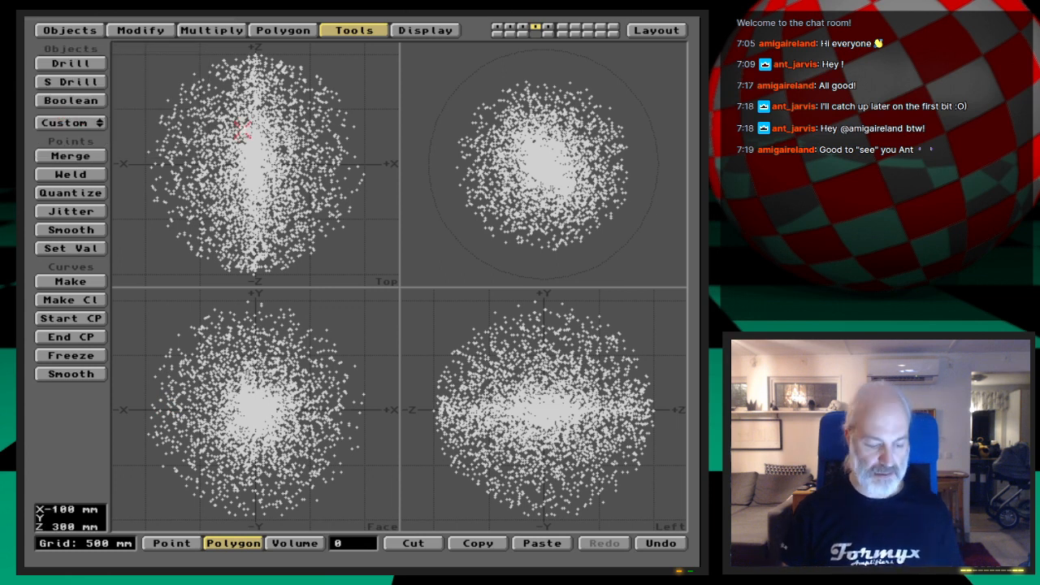
key("q")
key("BackSpace")
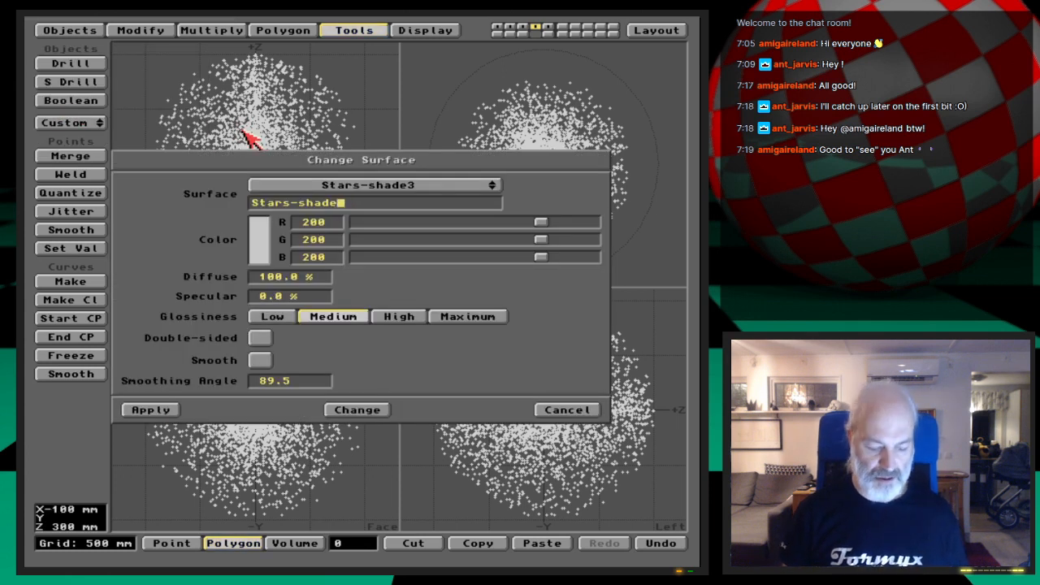
type("4")
key("Return")
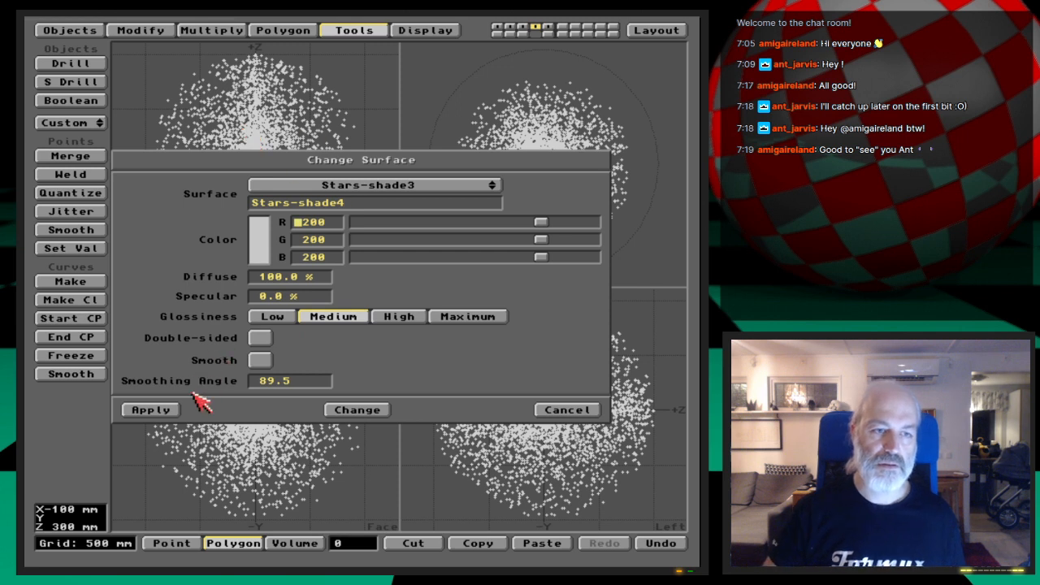
left_click(146, 409)
Step: Convert the fifth layer's points to one-point polygons with Points2Polys
key("5")
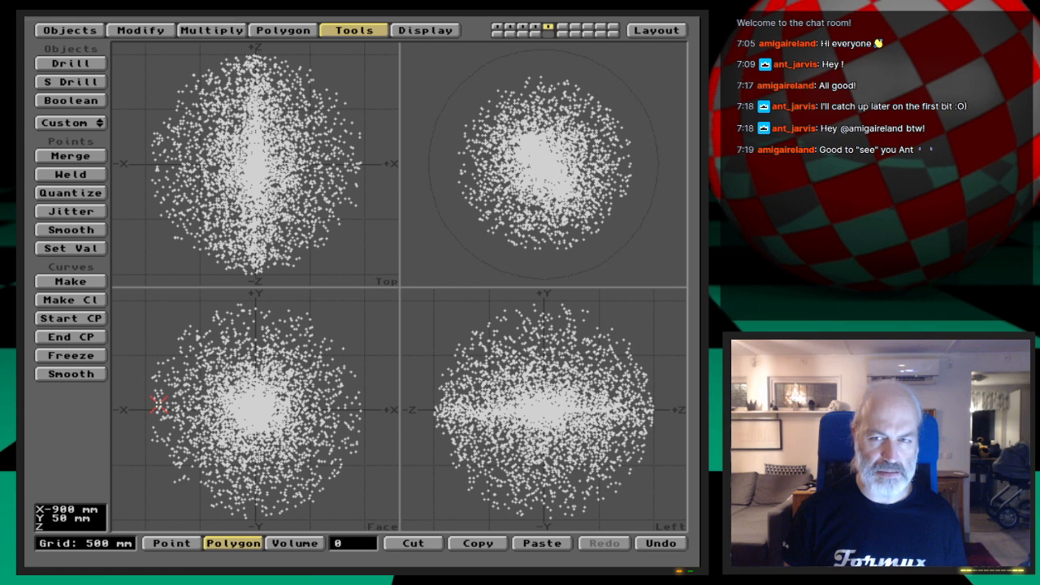
key("q")
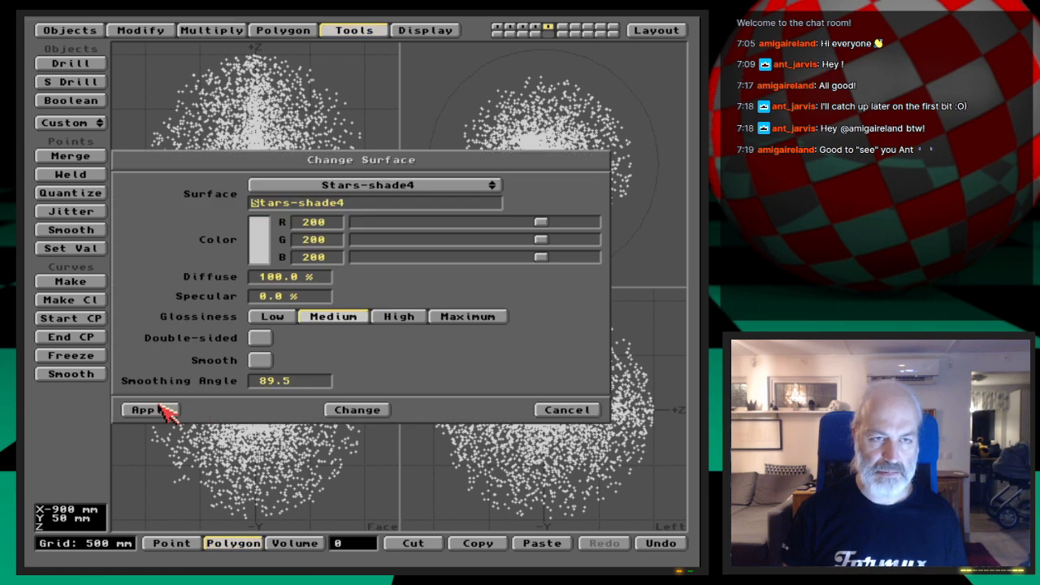
left_click(556, 410)
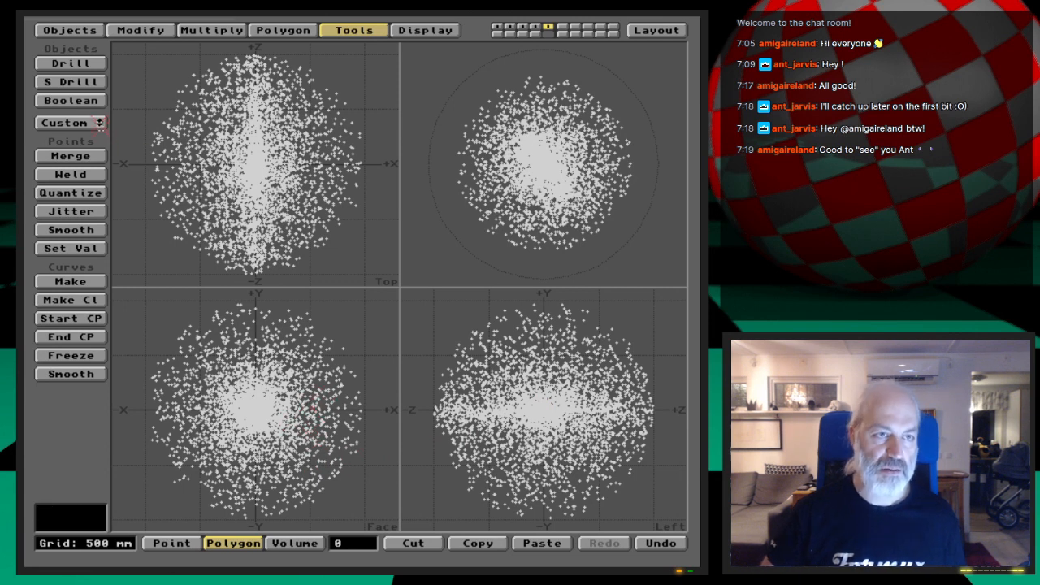
left_click(98, 122)
left_click(98, 123)
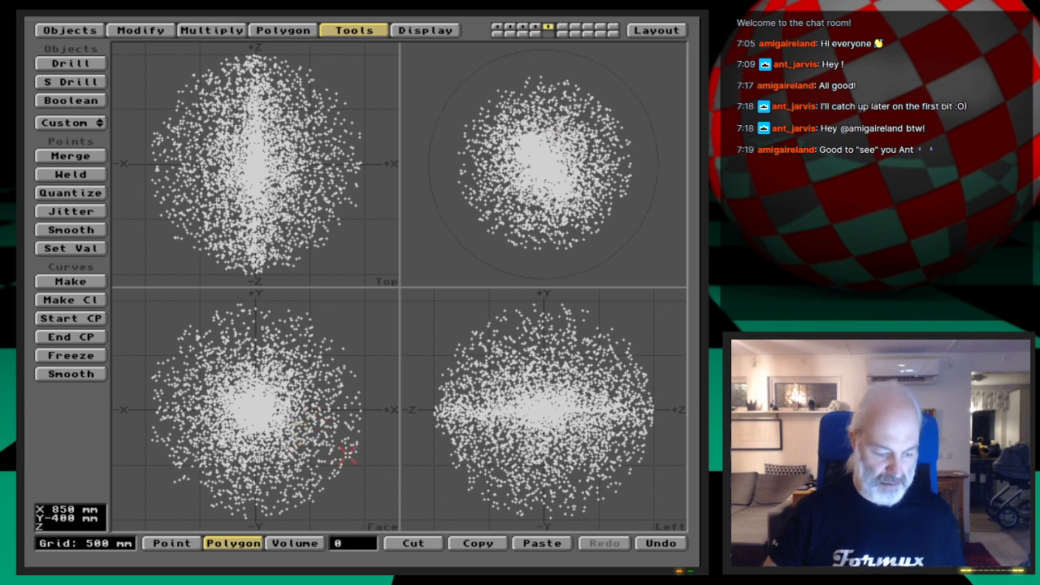
Step: Assign the fifth layer's one-point polygons a surface named Stars-shade5
key("q")
key("shift+Right")
key("BackSpace")
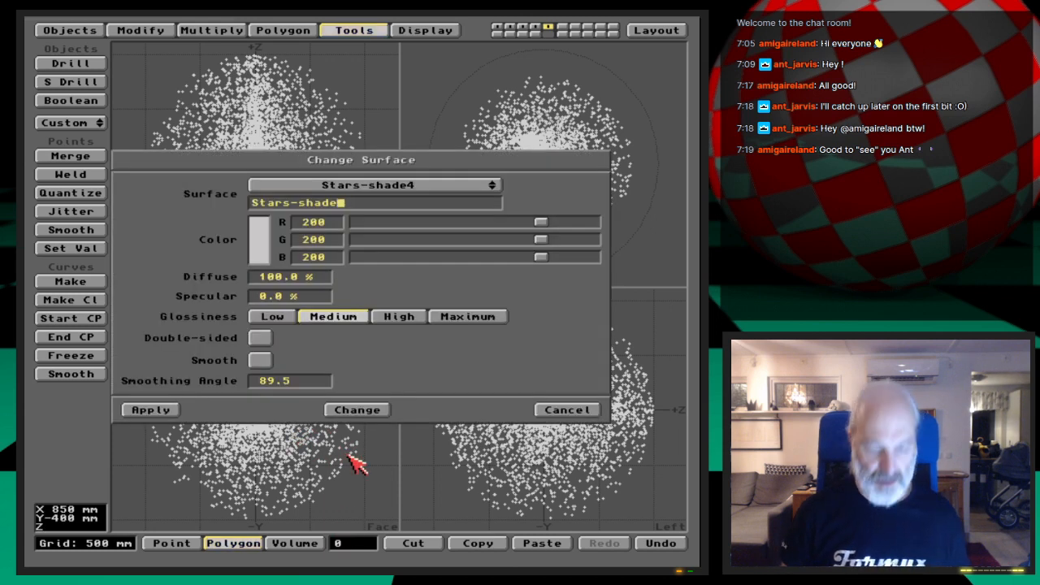
type("5")
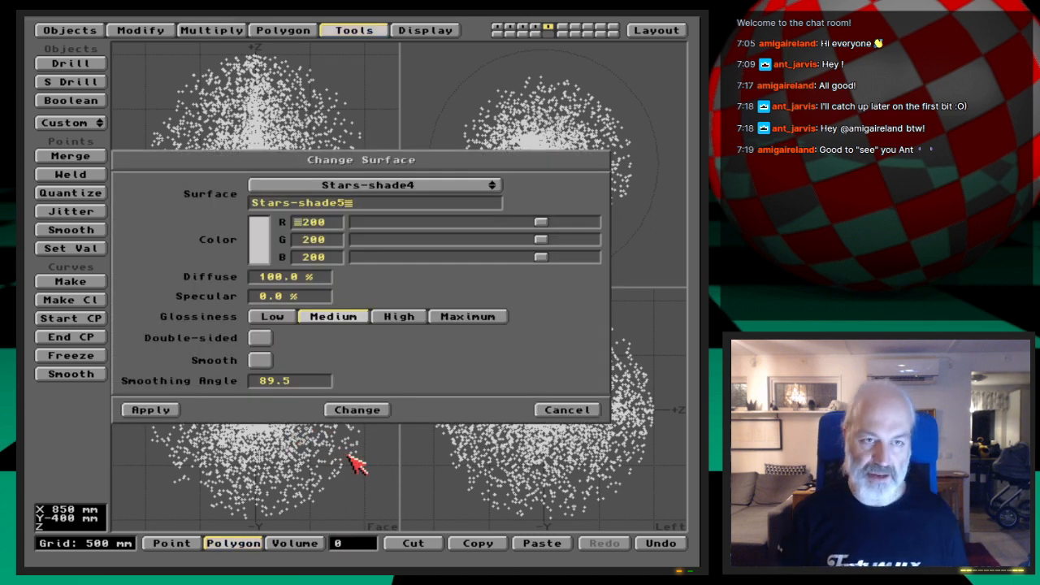
left_click(153, 410)
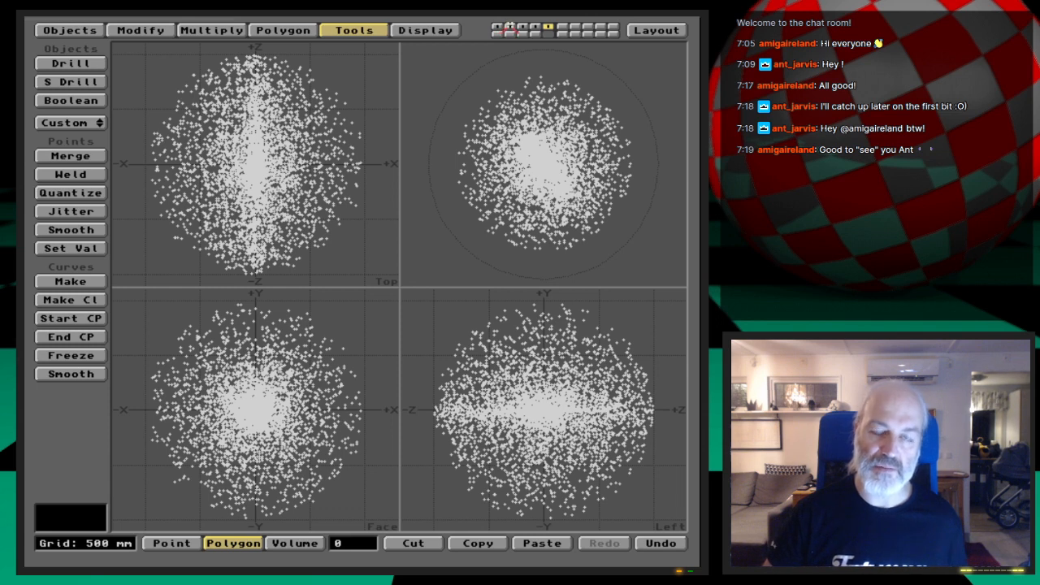
Step: Cut the star polygons from layers two to five, paste them into the first layer, and check the total polygon count
left_click(510, 28, "shift")
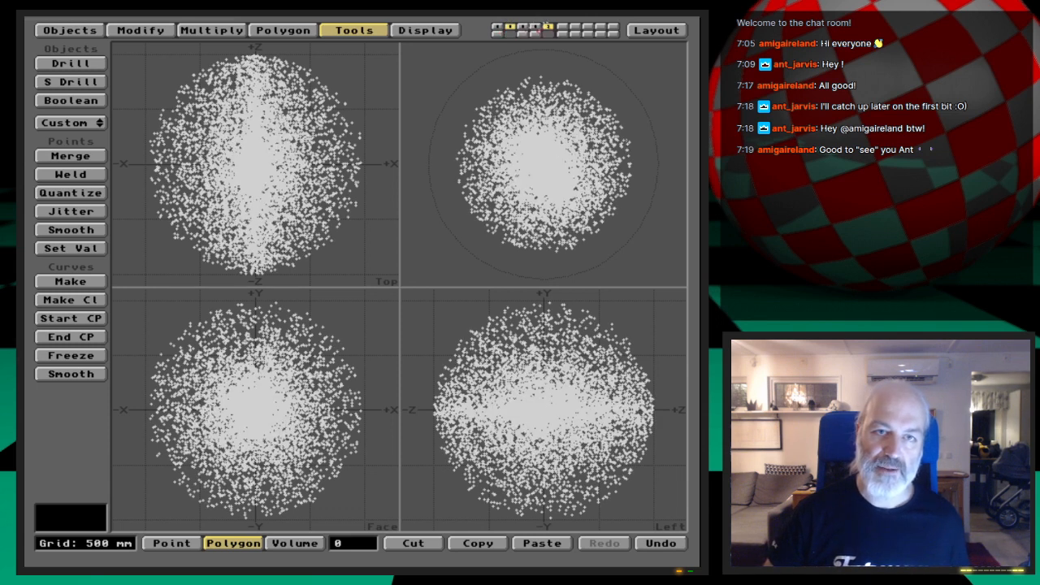
left_click(523, 28, "shift")
left_click(535, 28, "shift")
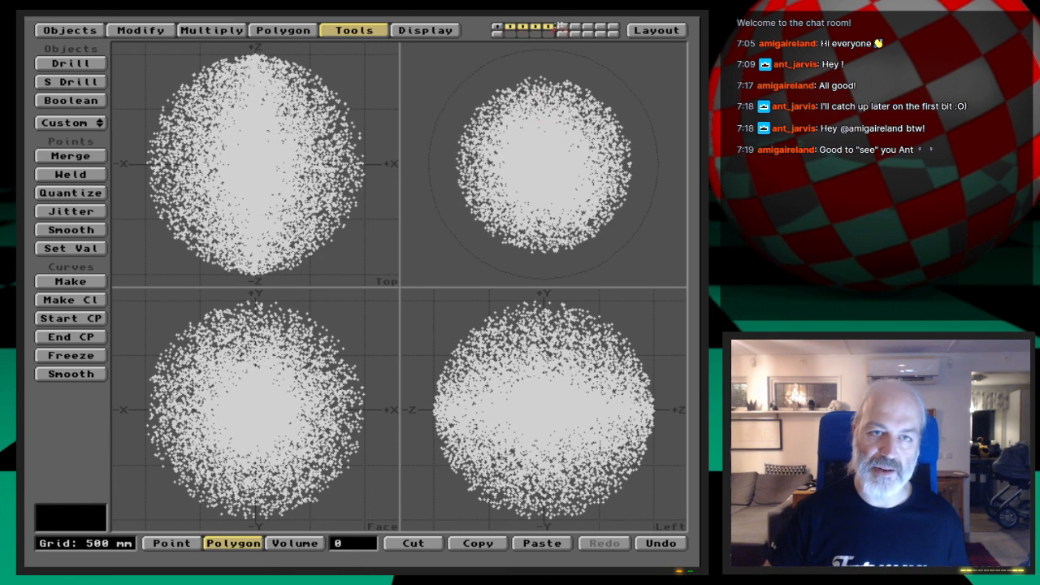
key("x")
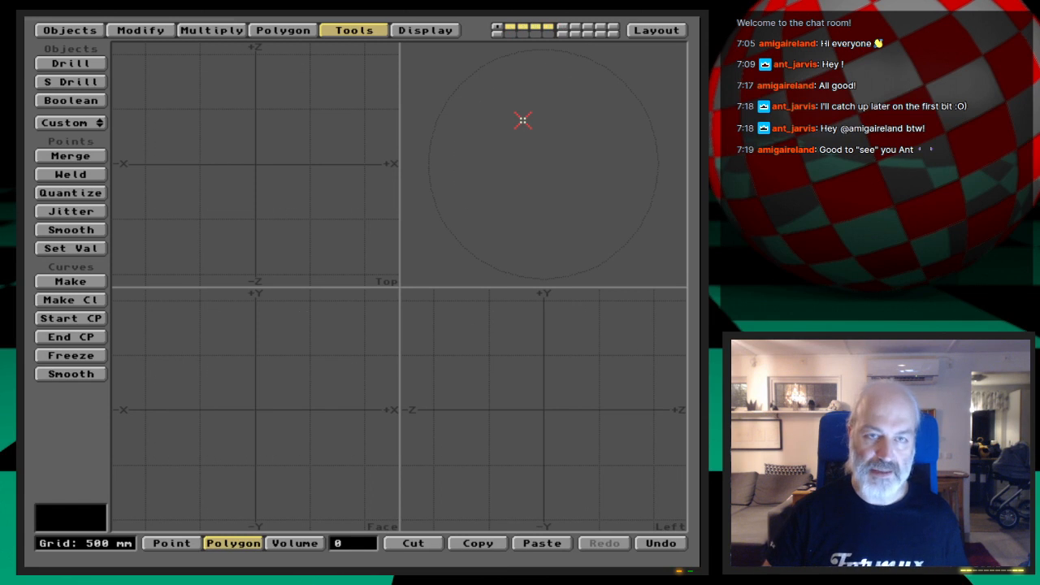
key("1")
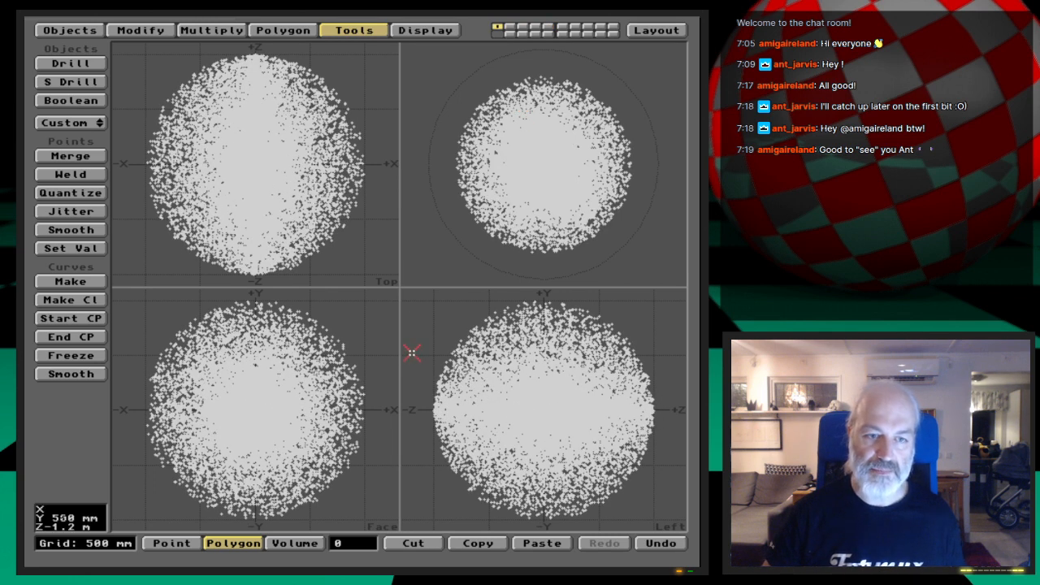
key("shift+apostrophe")
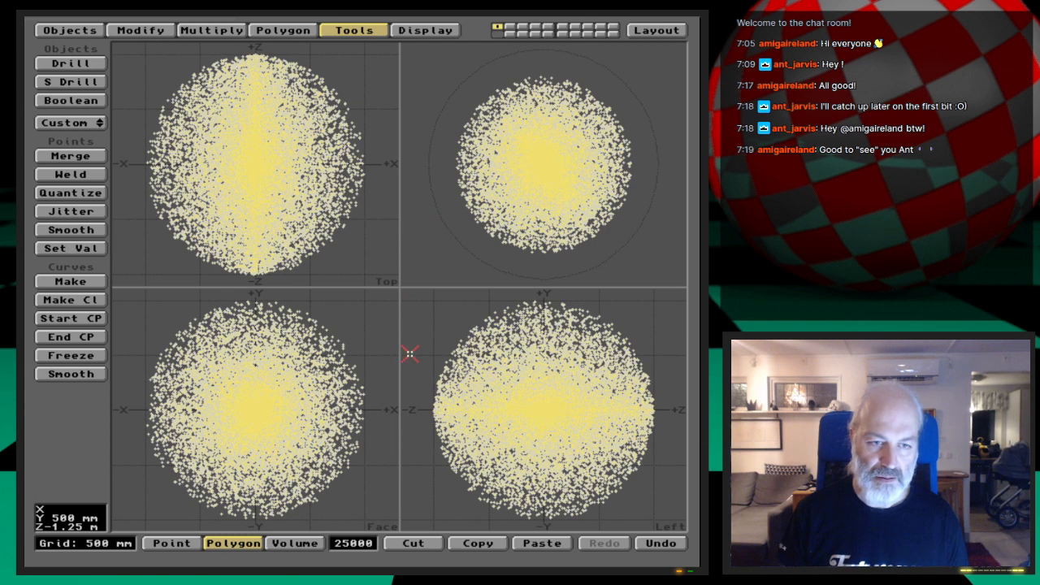
left_click(355, 545)
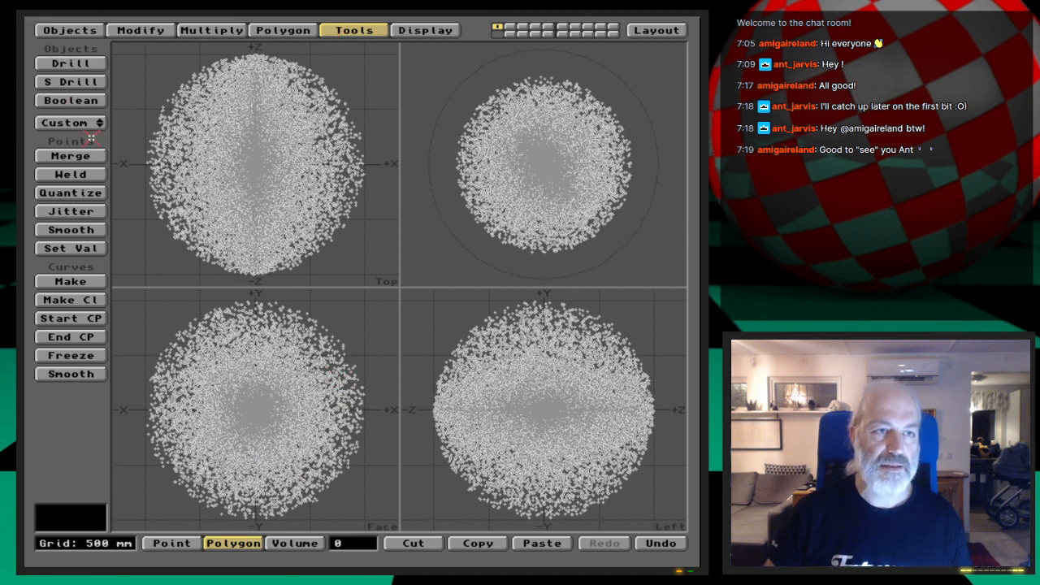
Step: Try to spherize the merged stars with Demo_Spherize and enlarge them about the origin with the preset Size factor
left_click_drag(94, 123, 180, 126)
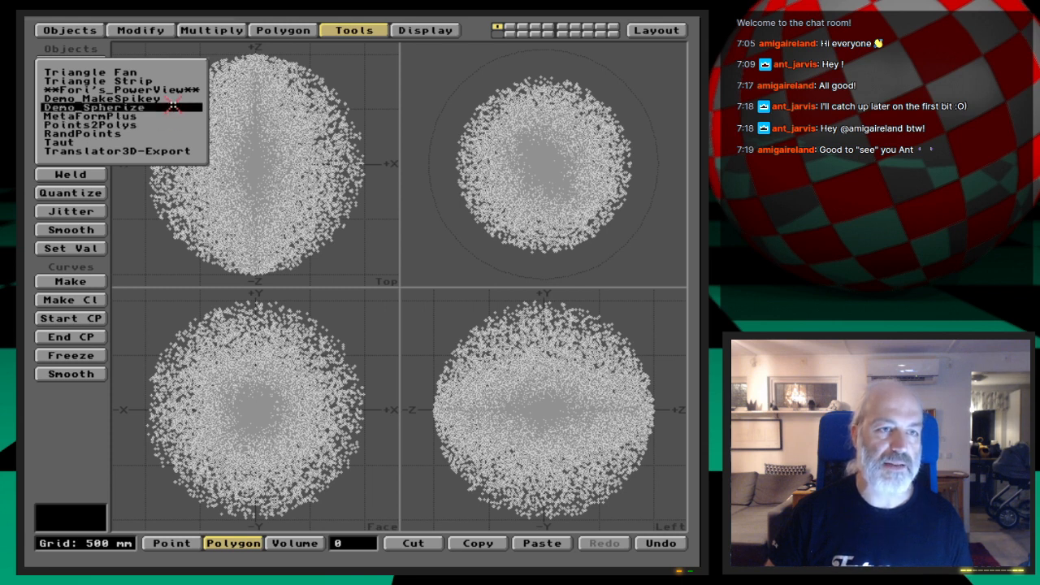
left_click(174, 107)
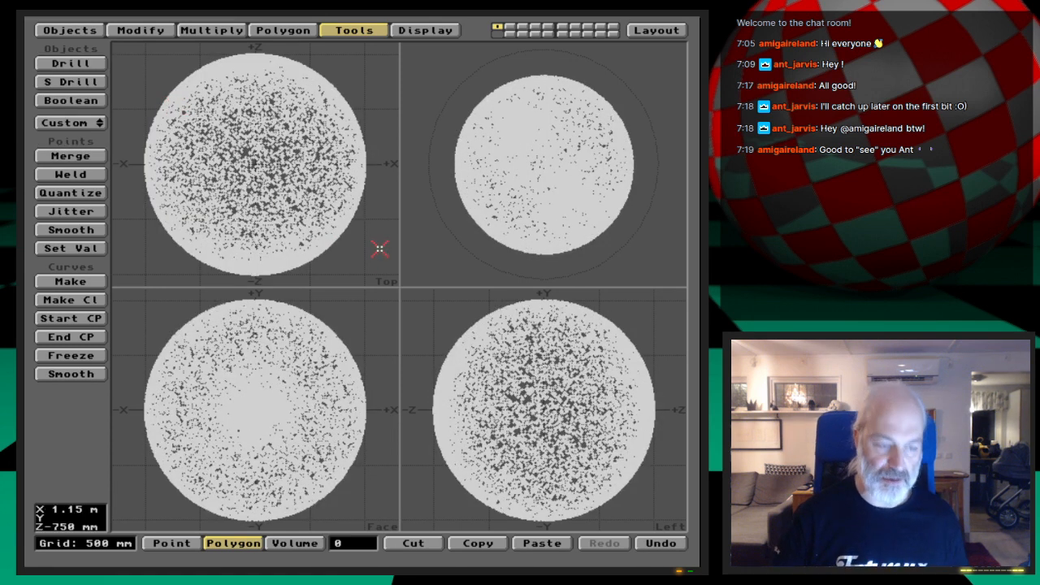
key("h")
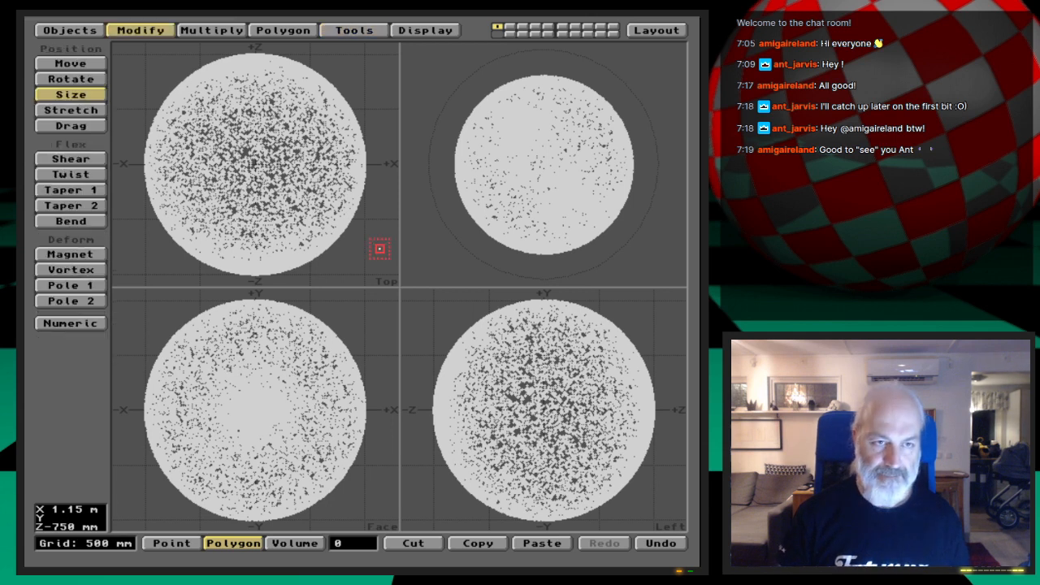
key("n")
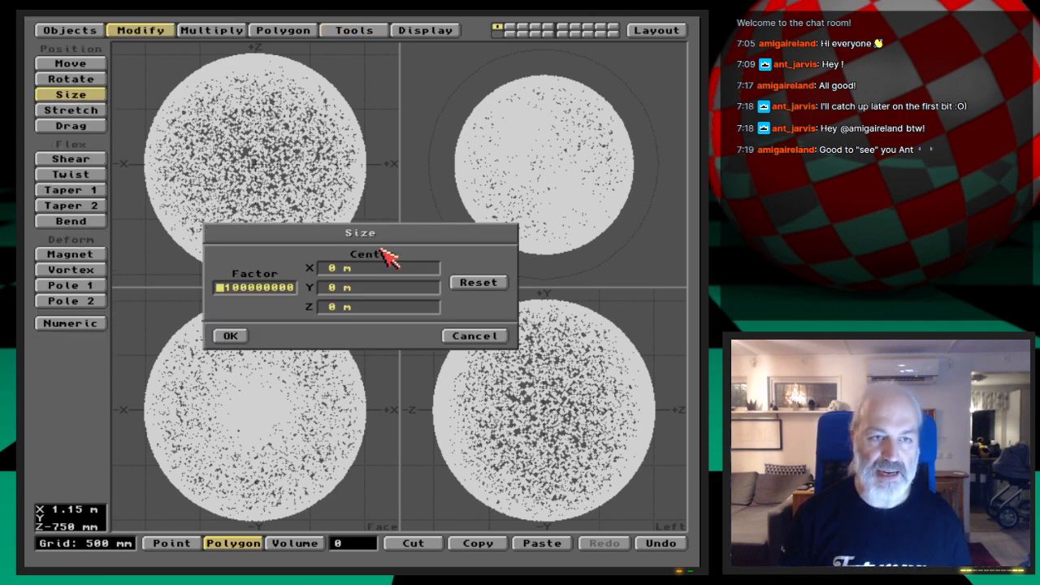
key("Return")
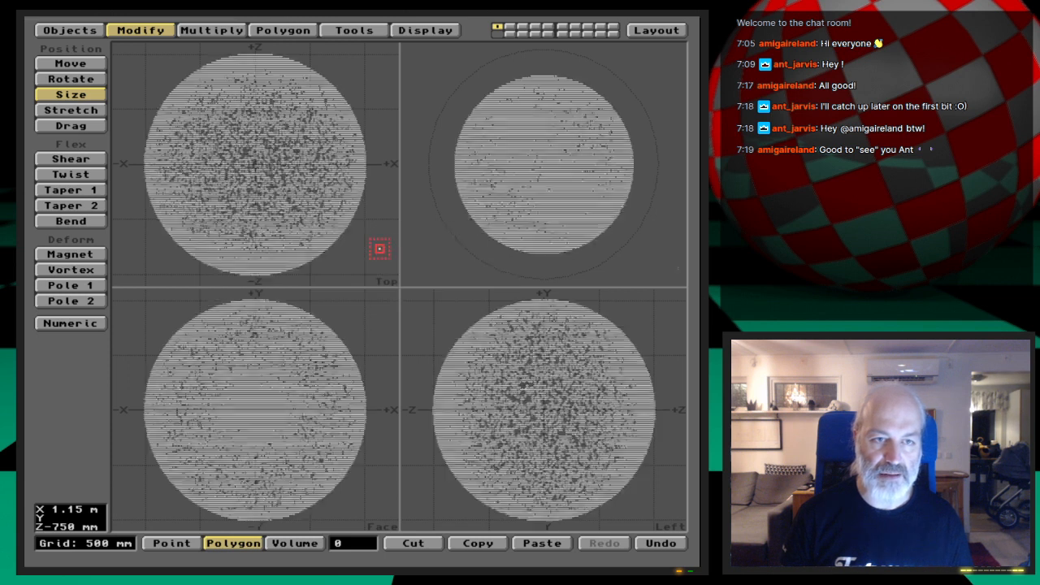
key("a")
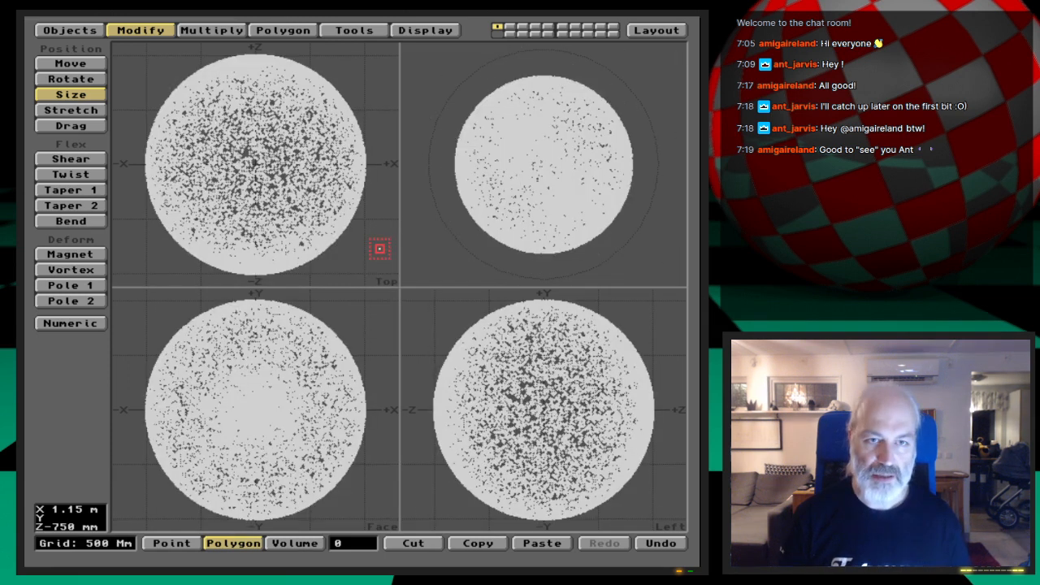
key("a")
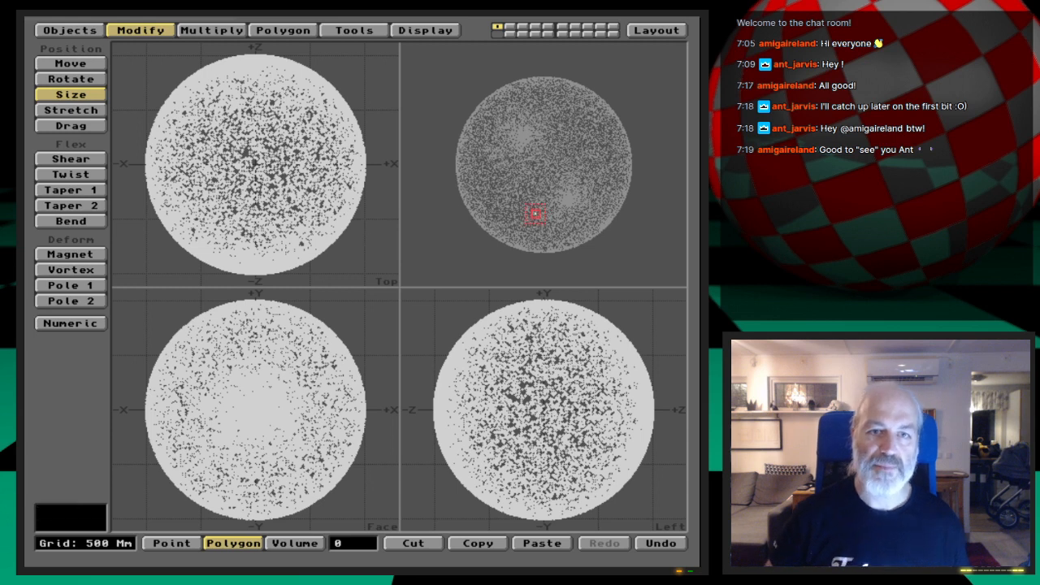
key("space")
left_click_drag(661, 150, 643, 153)
mouse_move(558, 222)
left_mouse_down()
mouse_move(532, 205)
mouse_move(514, 210)
left_mouse_up()
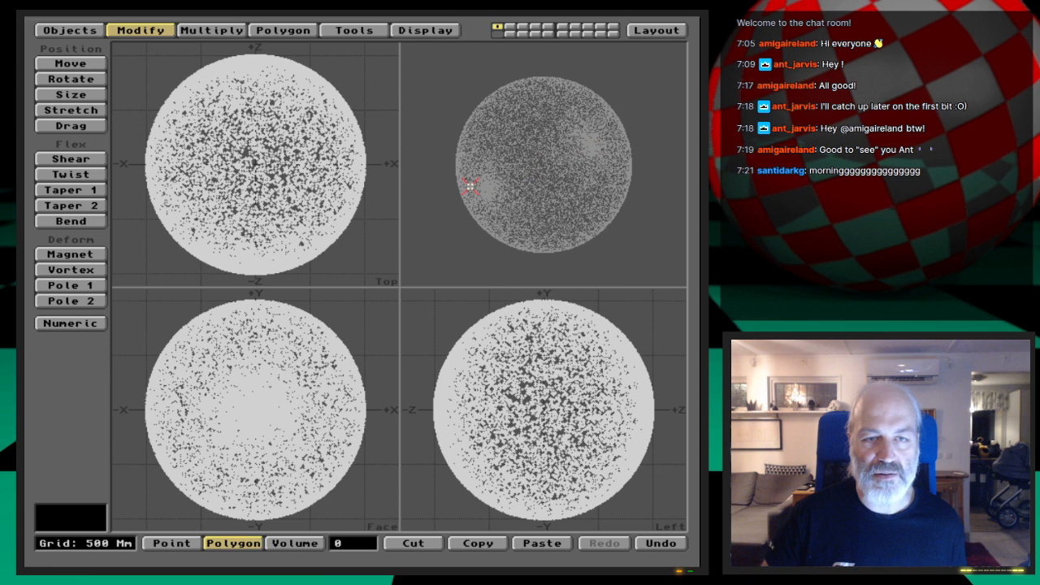
Step: Undo the scaling and the spherizing of the merged stars
left_click(354, 30)
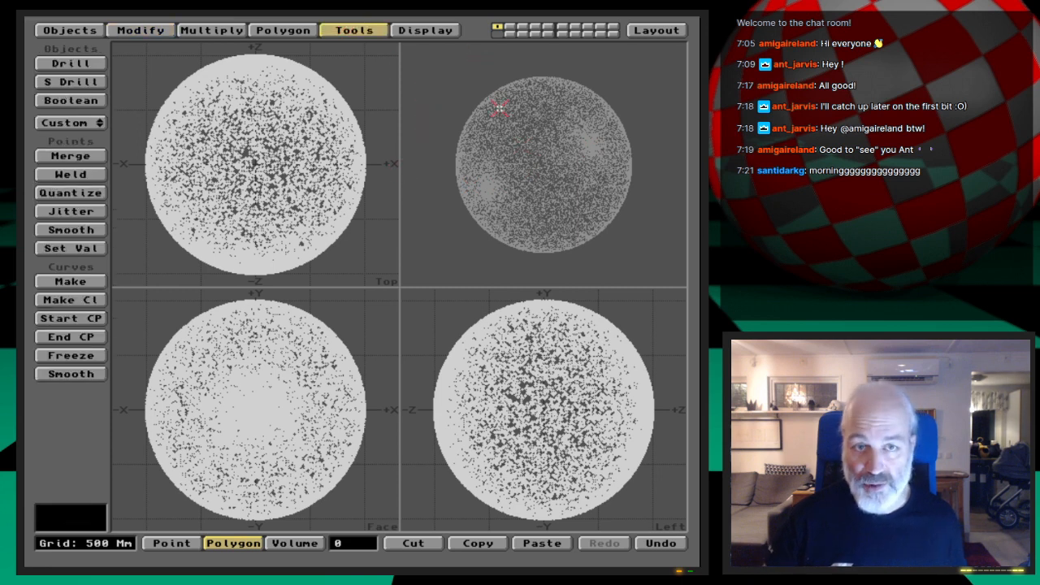
left_click(80, 29)
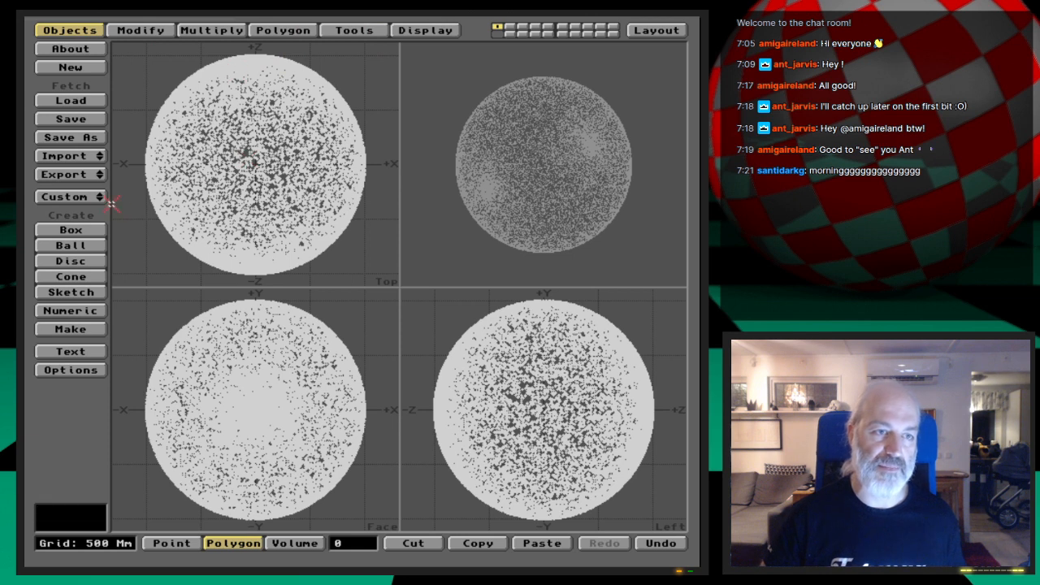
left_click_drag(95, 197, 349, 259)
key("u")
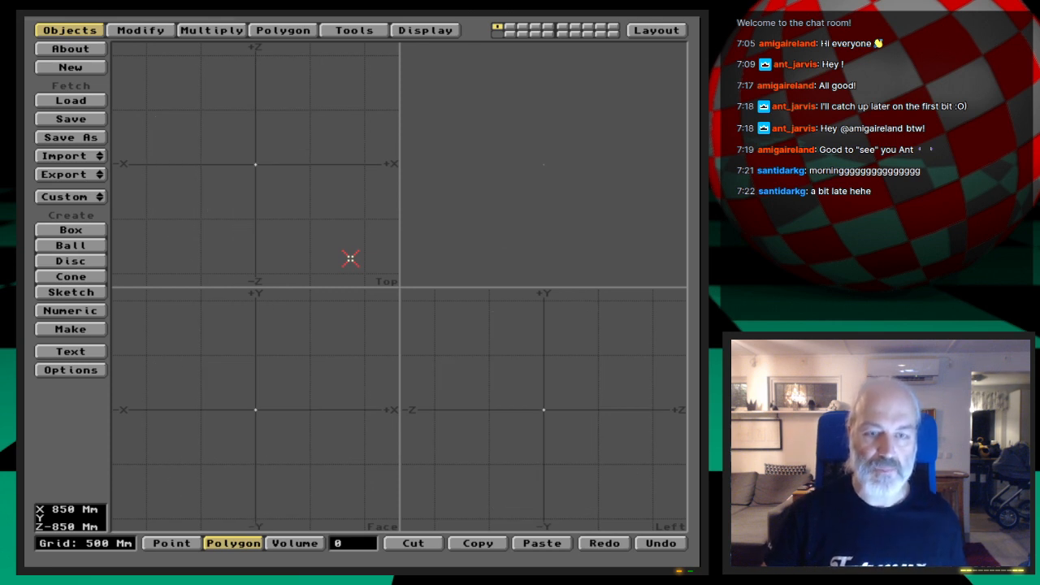
key("shift+u")
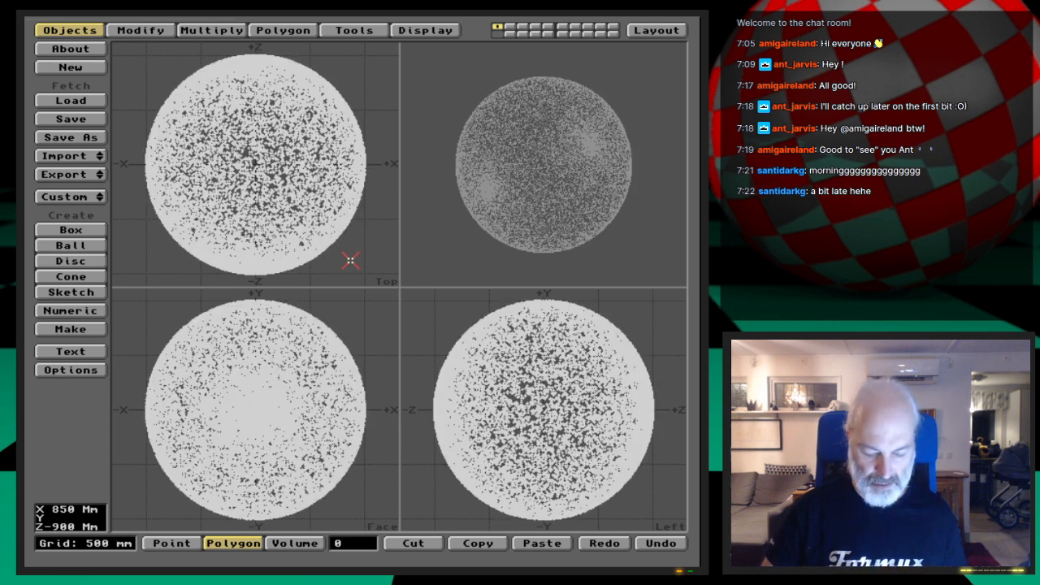
key("u")
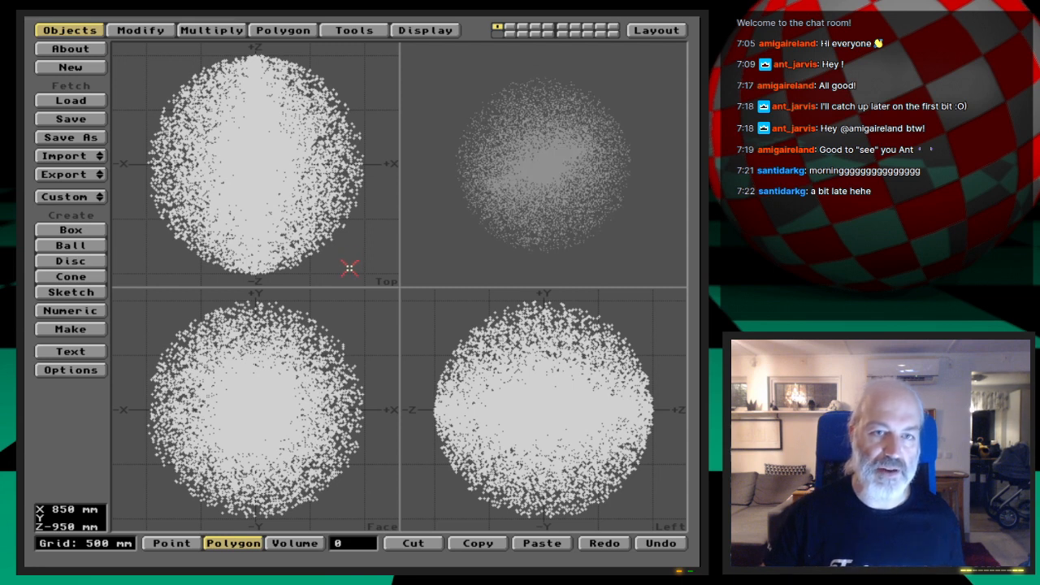
Step: Try to spherize the merged stars to a 1 km radius around the origin with Spherize Points
left_click(96, 198)
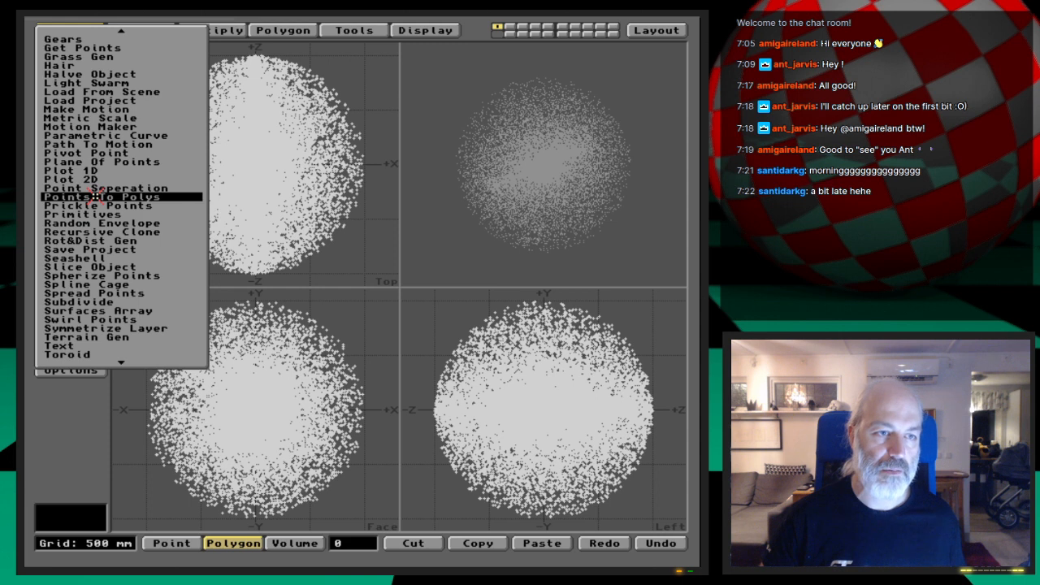
left_click(104, 276)
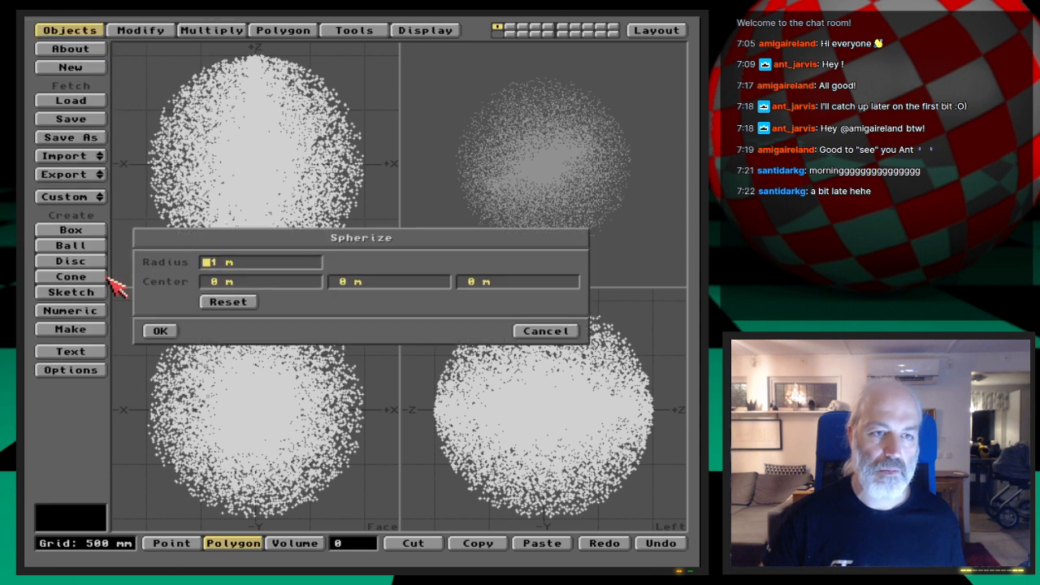
type("1km")
key("Return")
key("Return")
key("Return")
key("Return")
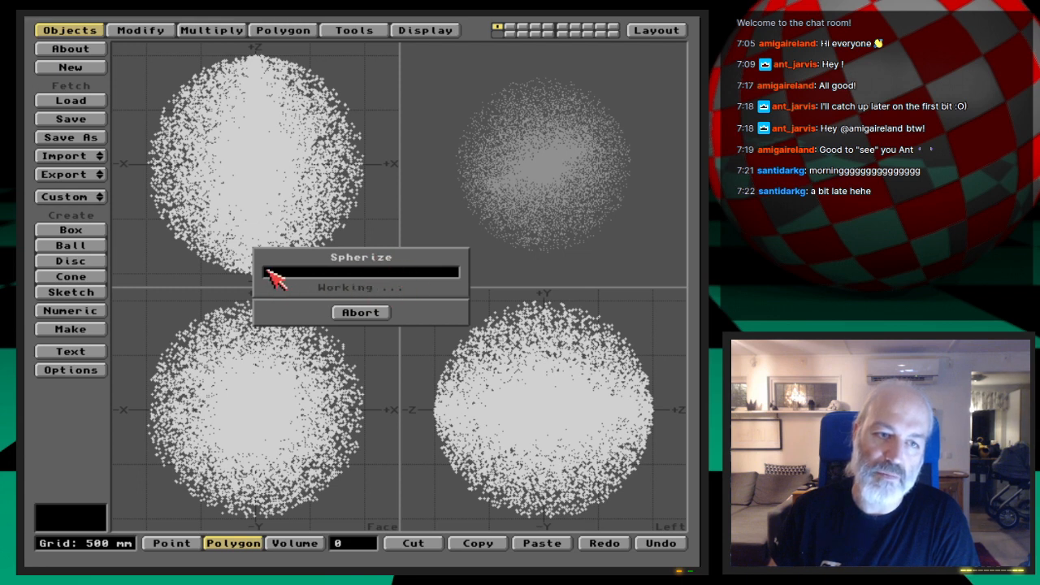
left_click(366, 314)
left_click(439, 313)
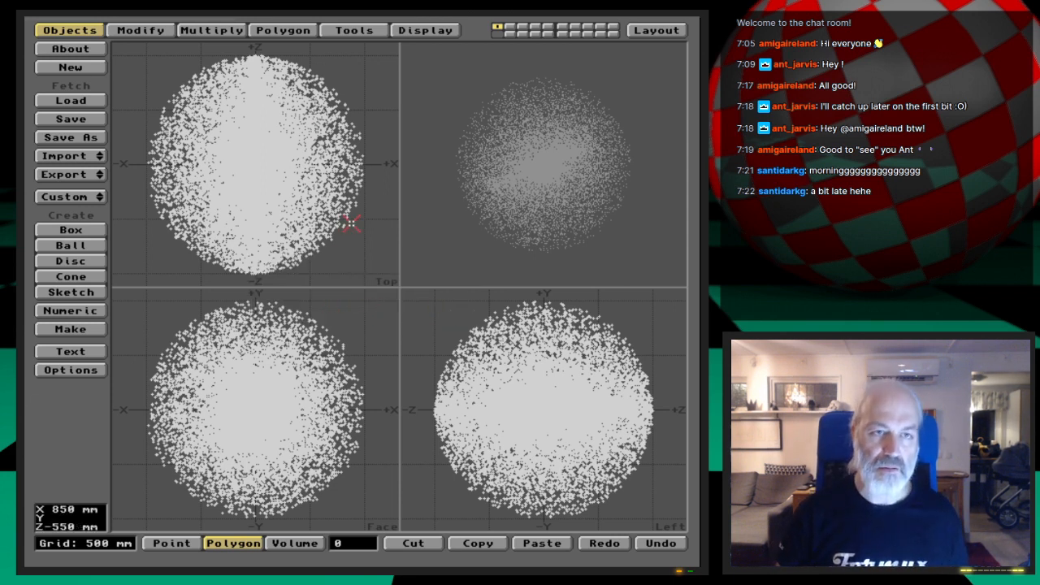
Step: Shape the merged star cloud into a spherical shell with Demo_Spherize
left_click(354, 30)
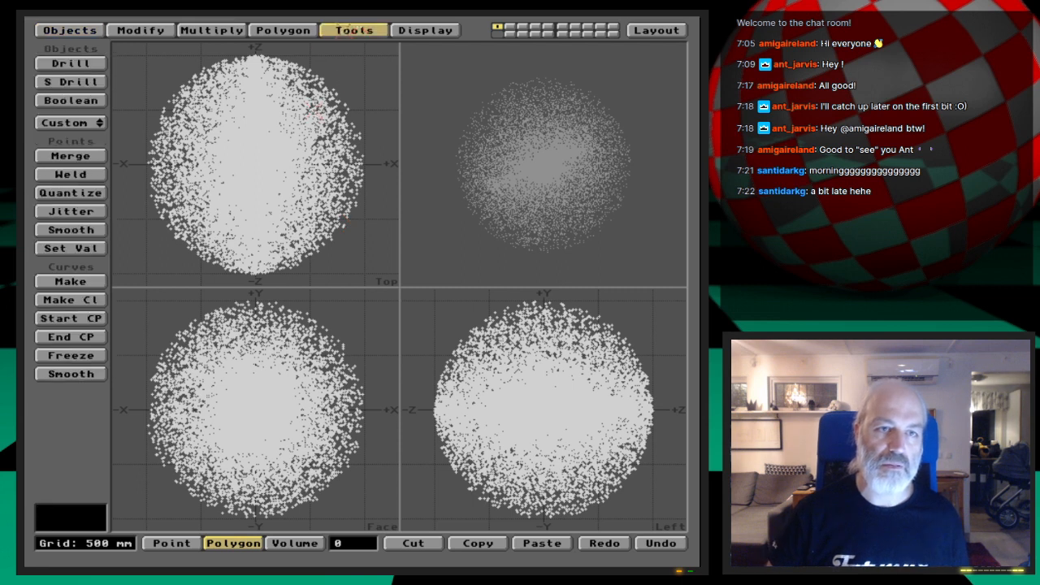
left_click(82, 121)
left_click(84, 120)
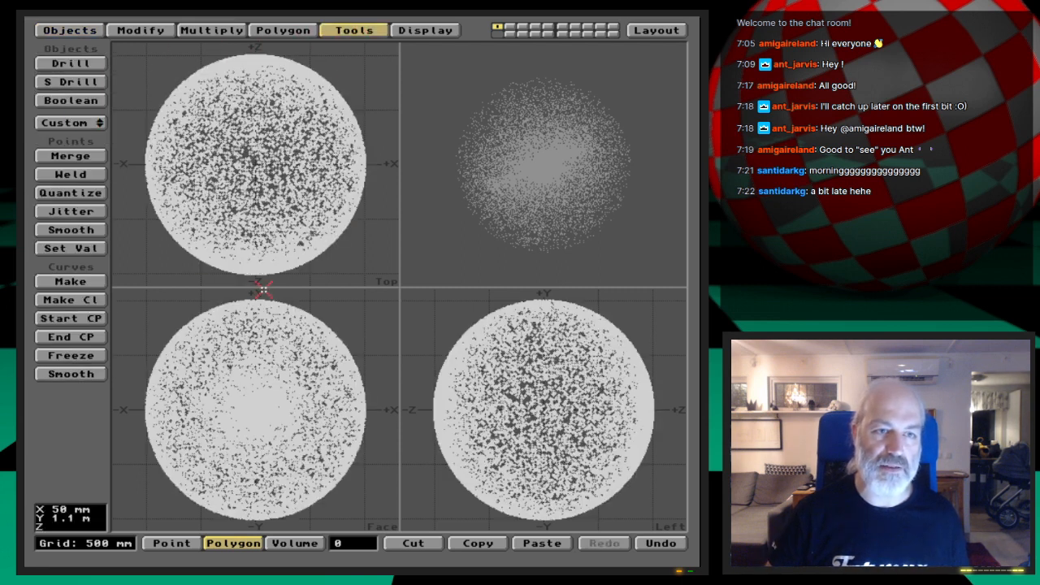
Step: Scale the star sphere up about the origin with the preset Size factor and fit it in the views
key("shift+h")
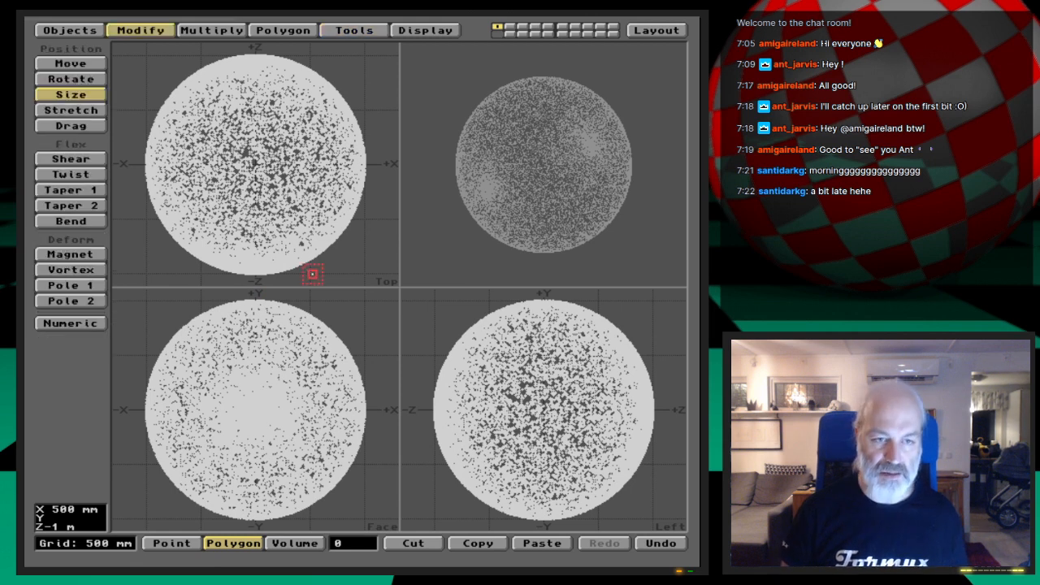
key("n")
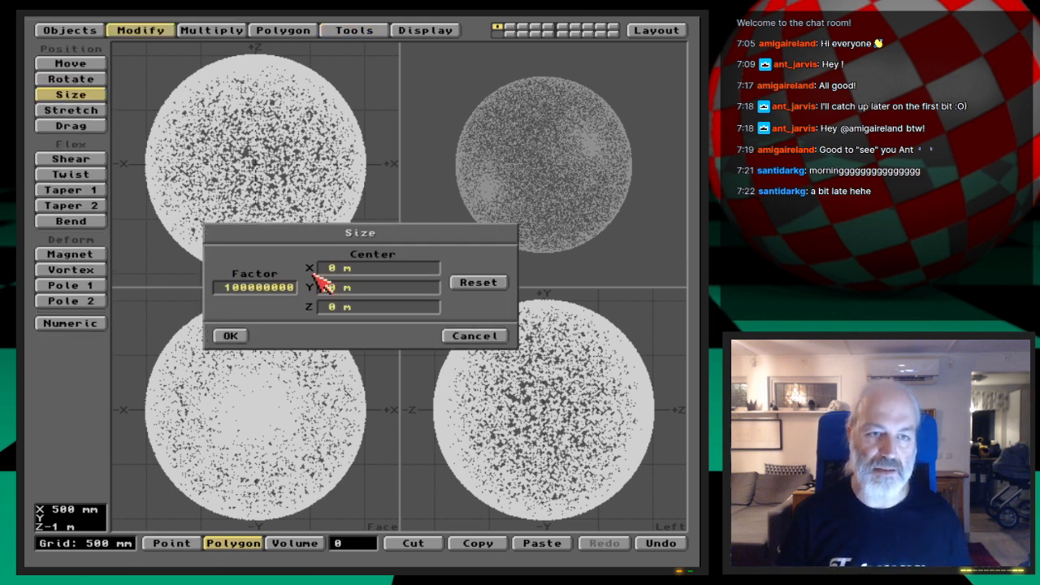
key("Return")
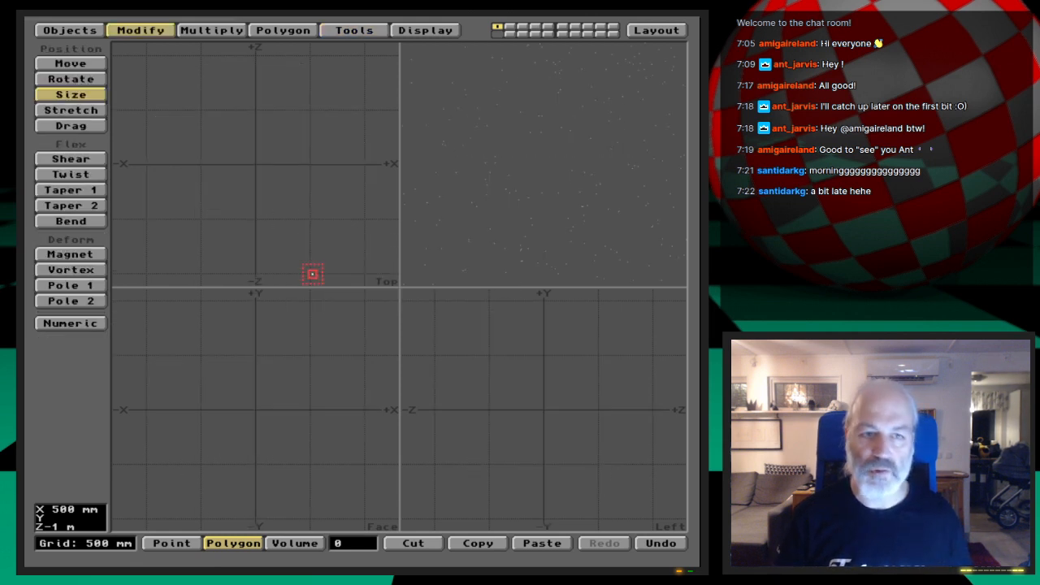
key("a")
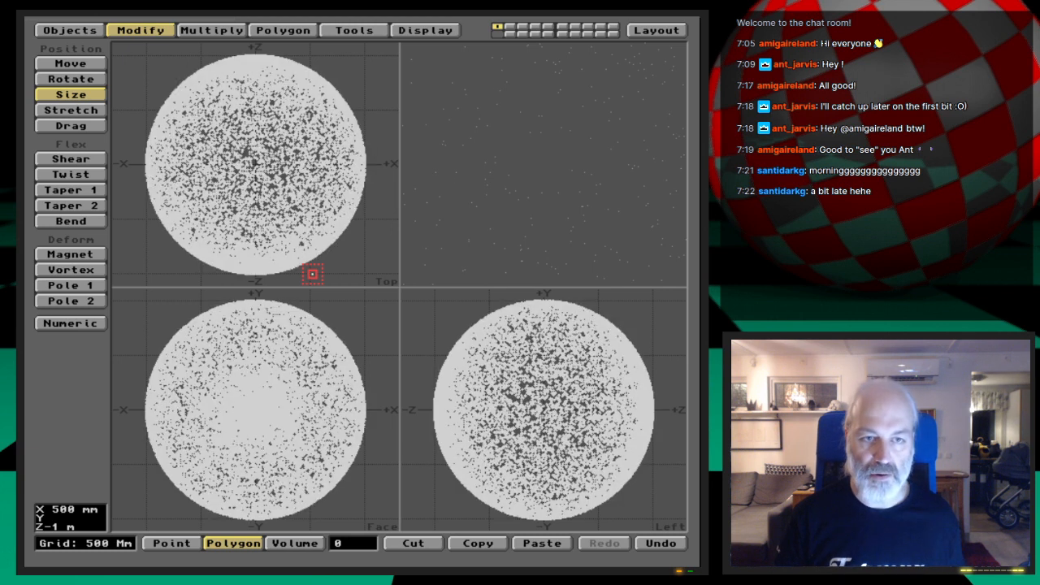
key("space")
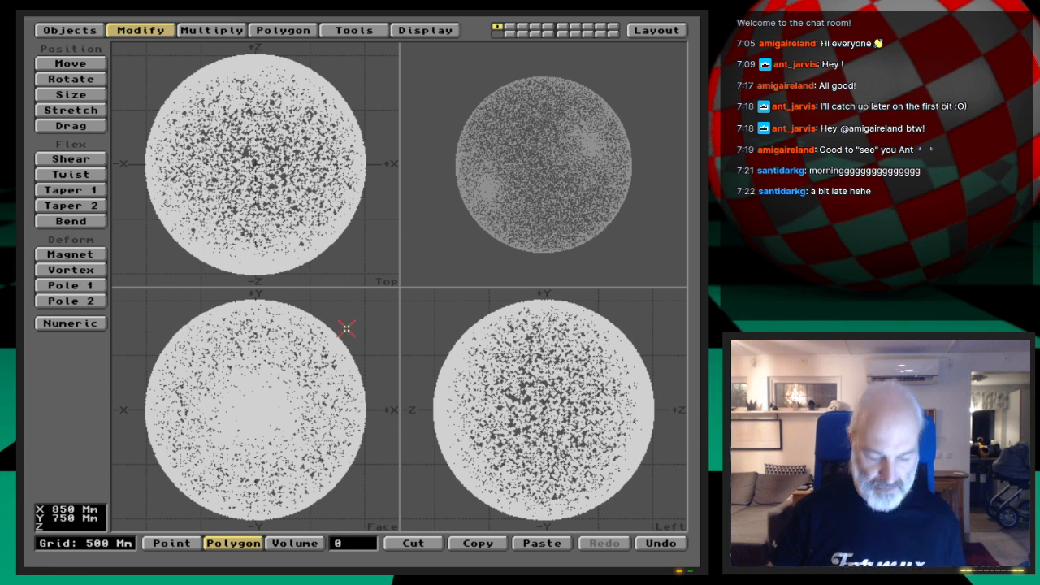
Step: Check the polygon statistics of the star sphere
key("w")
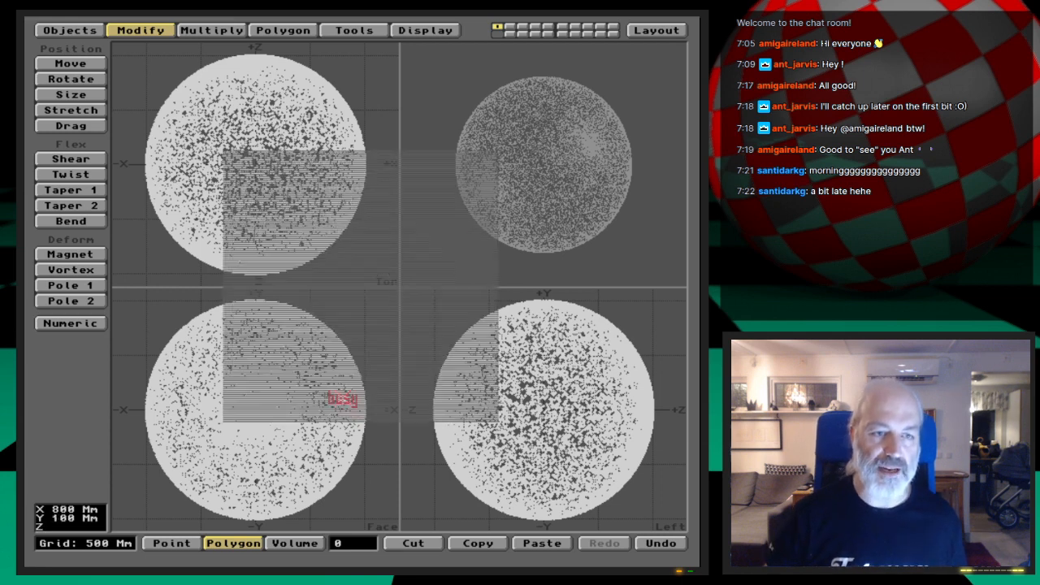
left_click_drag(448, 357, 268, 422)
left_click(253, 409)
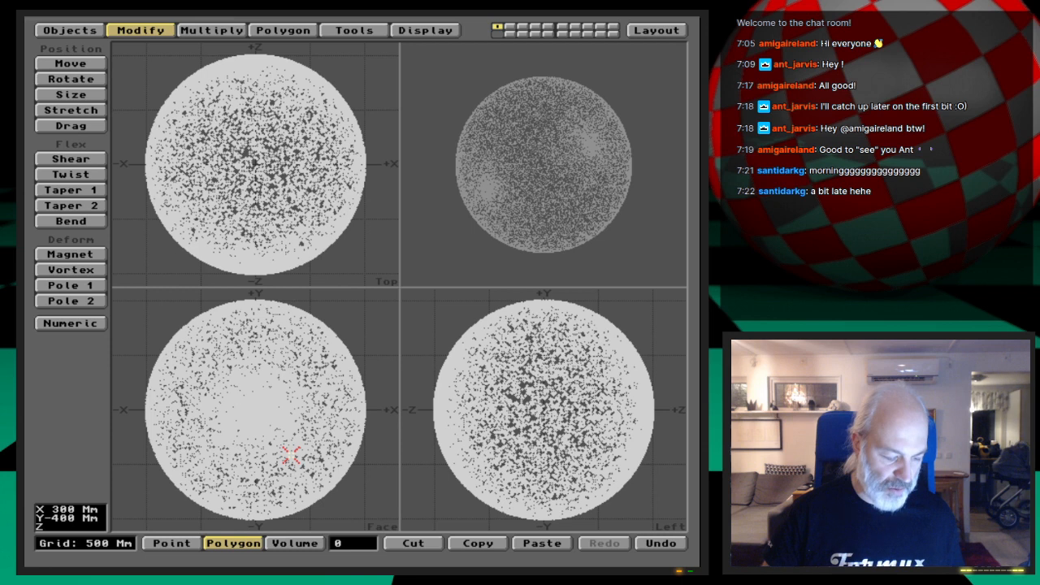
Step: Save the star sphere object as Starsphere-25k in the drawer 3D:Webcast/Ep.21/Objects
key("s")
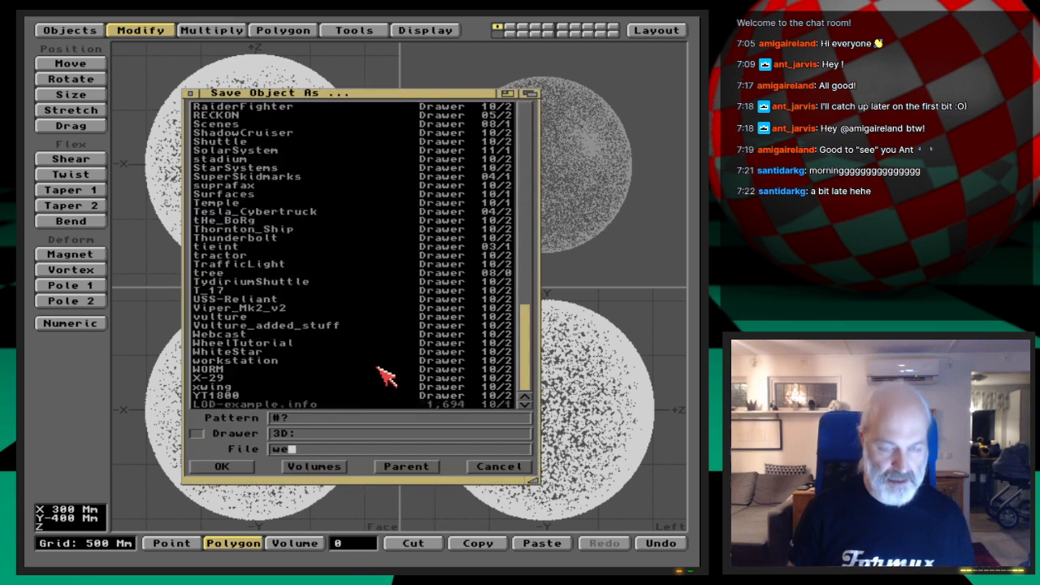
key("Return")
key("Down")
key("Down")
key("Down")
key("Down")
key("Down")
key("Down")
key("Down")
key("Down")
key("Down")
key("Down")
key("Down")
key("Down")
key("Down")
key("Down")
key("Return")
key("Down")
key("Down")
key("Return")
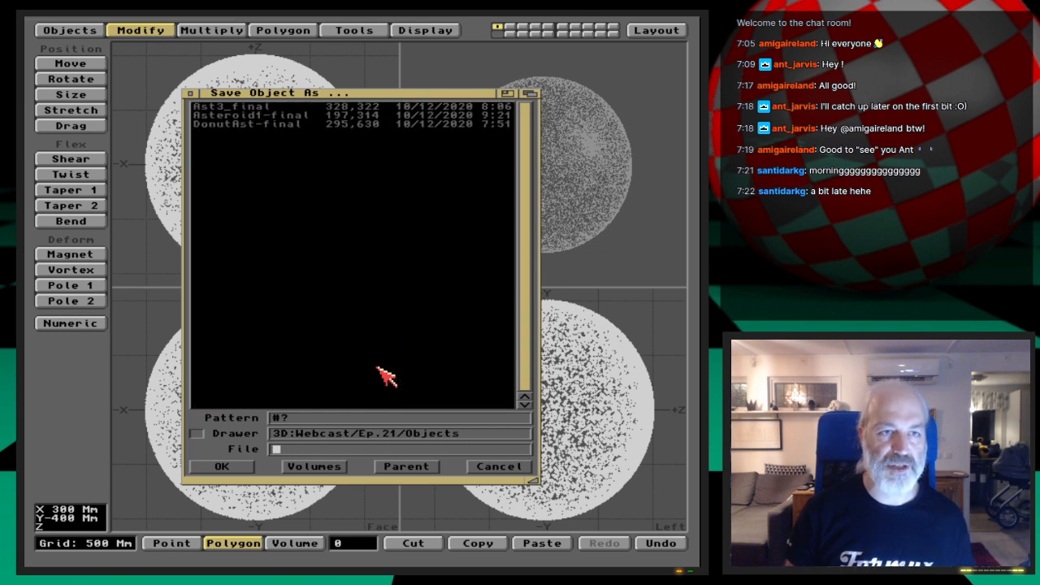
type("S")
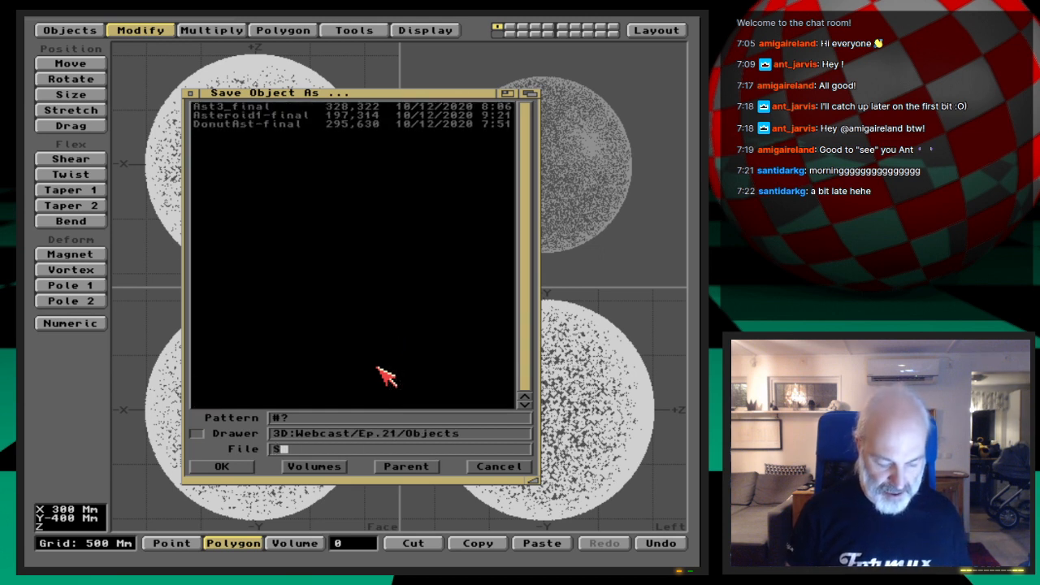
type("tarsphere-25k")
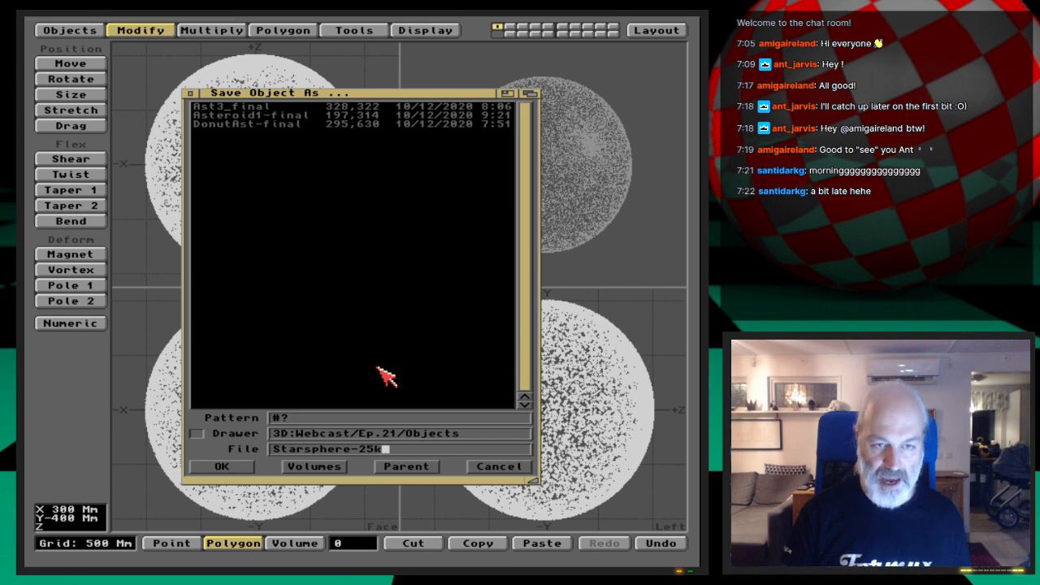
key("Return")
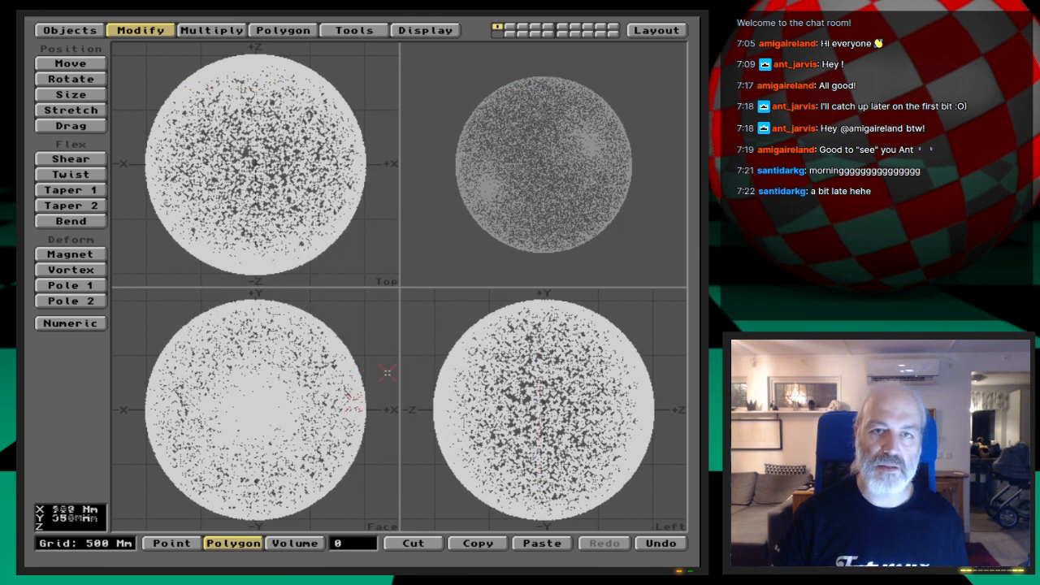
Step: Switch to Layout and load the Starsphere-25k object from 3D:Webcast/Ep.21/Objects into the scene
left_click(679, 29)
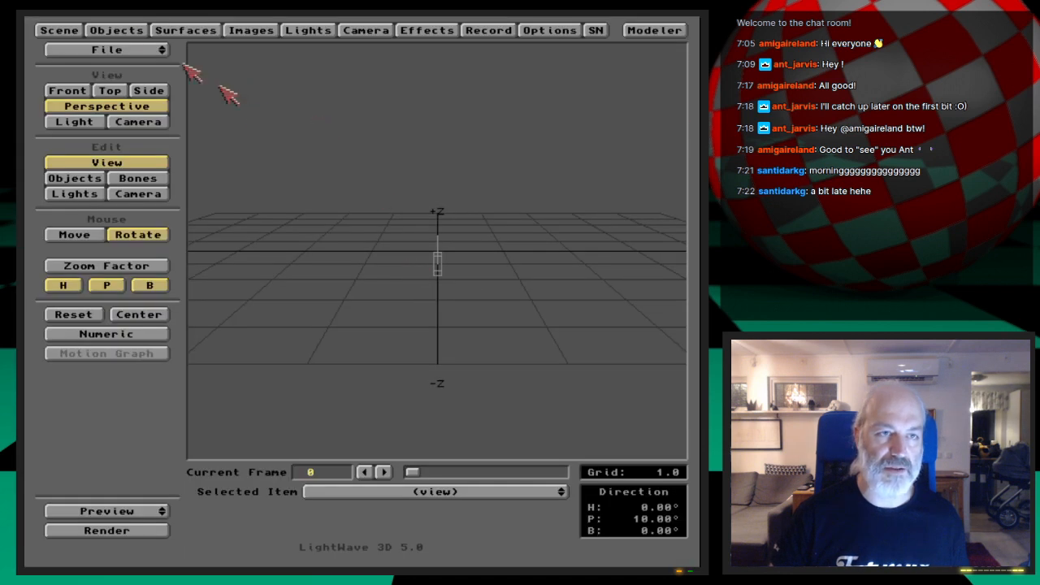
left_click(120, 29)
left_click(258, 140)
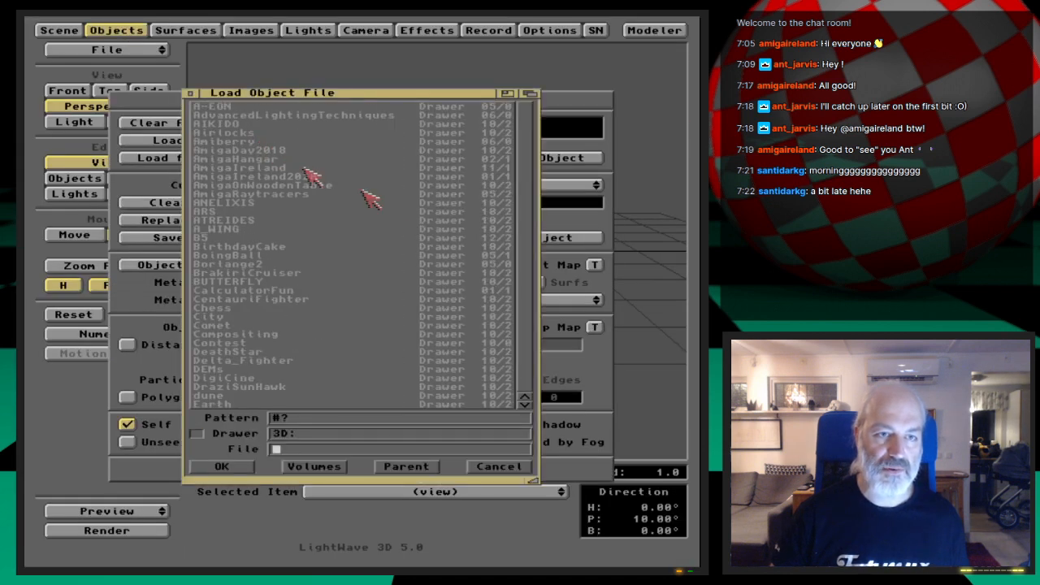
key("Down")
key("Down")
key("Down")
key("Down")
key("Down")
key("Down")
key("Down")
key("Down")
key("Down")
key("Down")
key("Down")
key("Down")
key("Down")
key("Down")
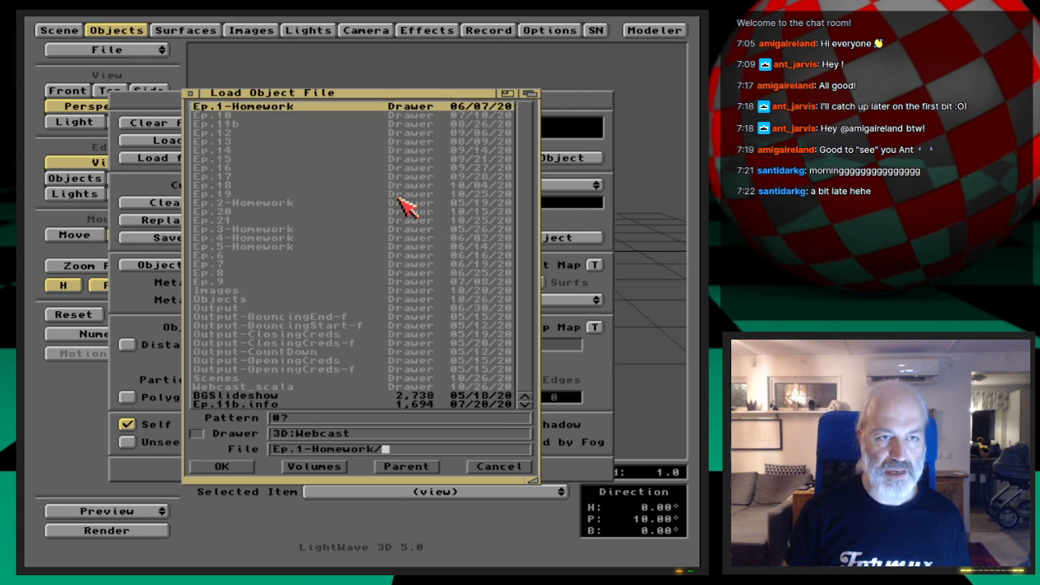
key("Return")
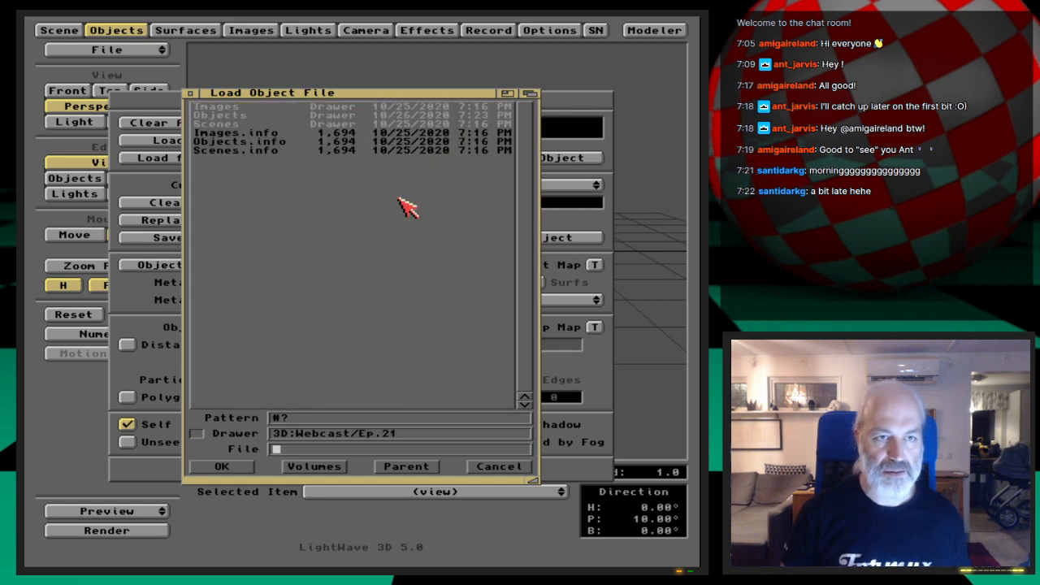
left_click(258, 122)
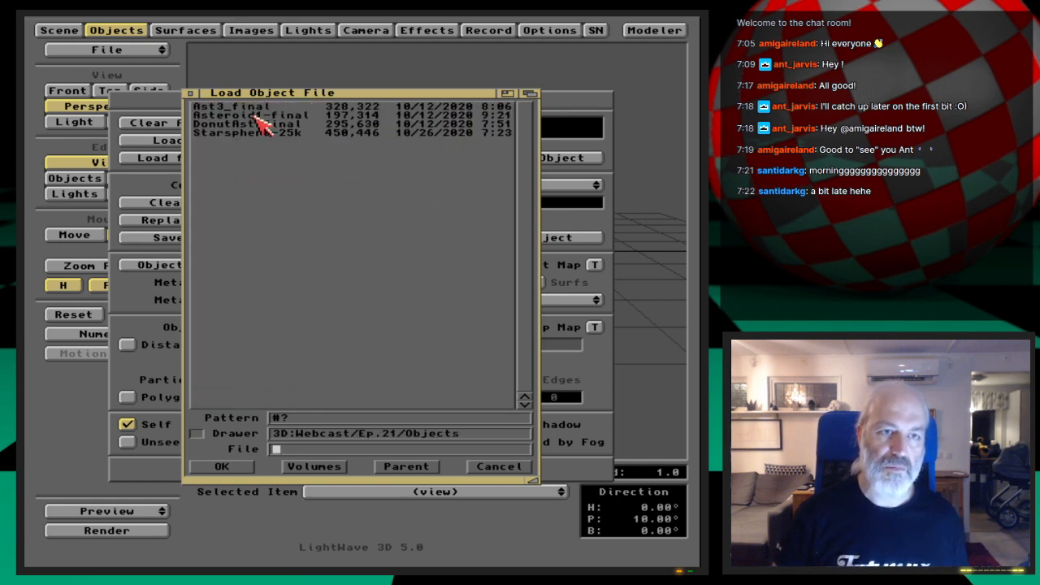
double_click(281, 133)
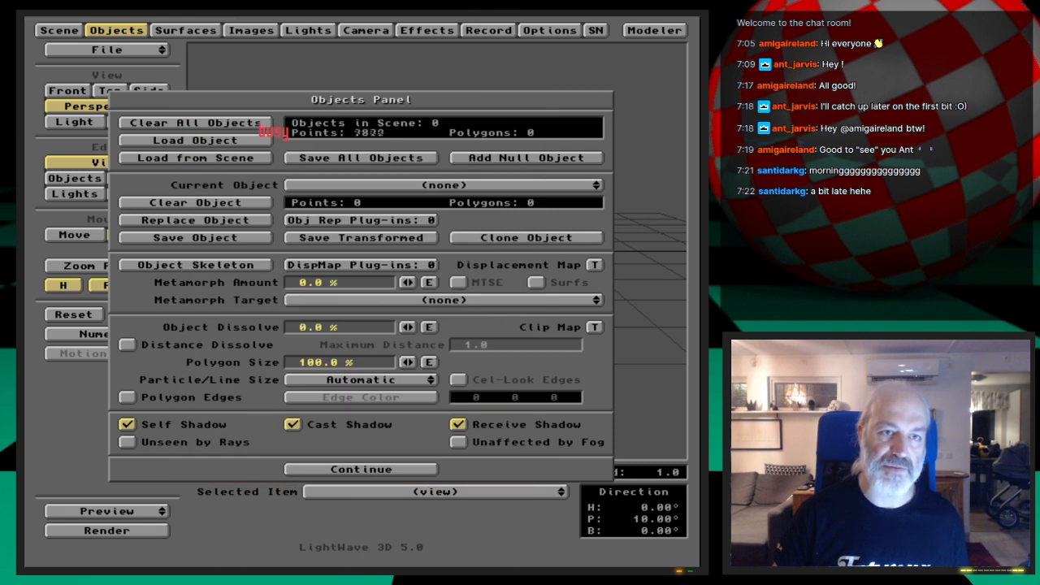
left_click(138, 29)
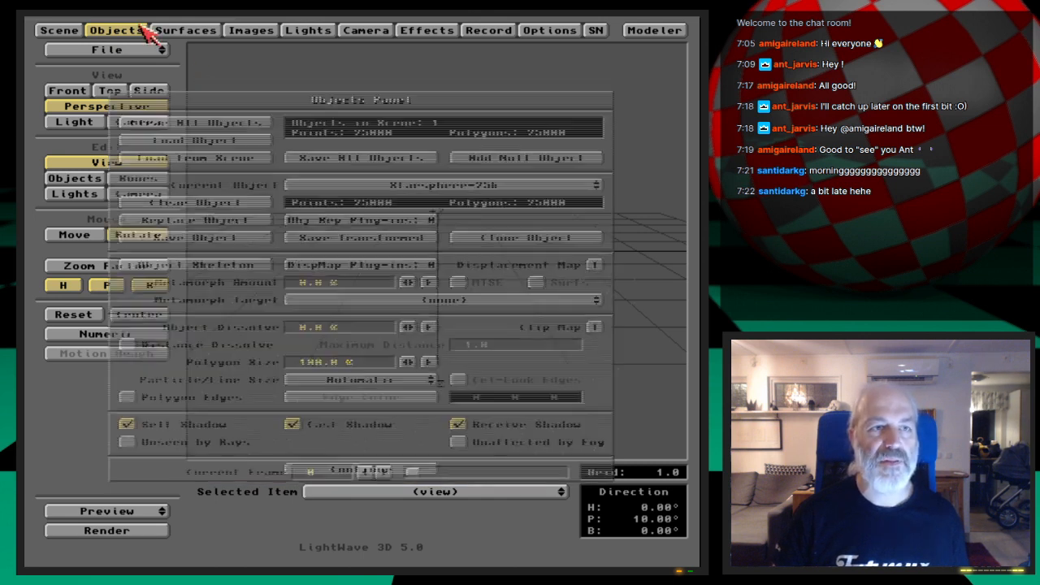
Step: In the camera view, reset the camera's position to the origin and key it at frame 0
left_click(162, 121)
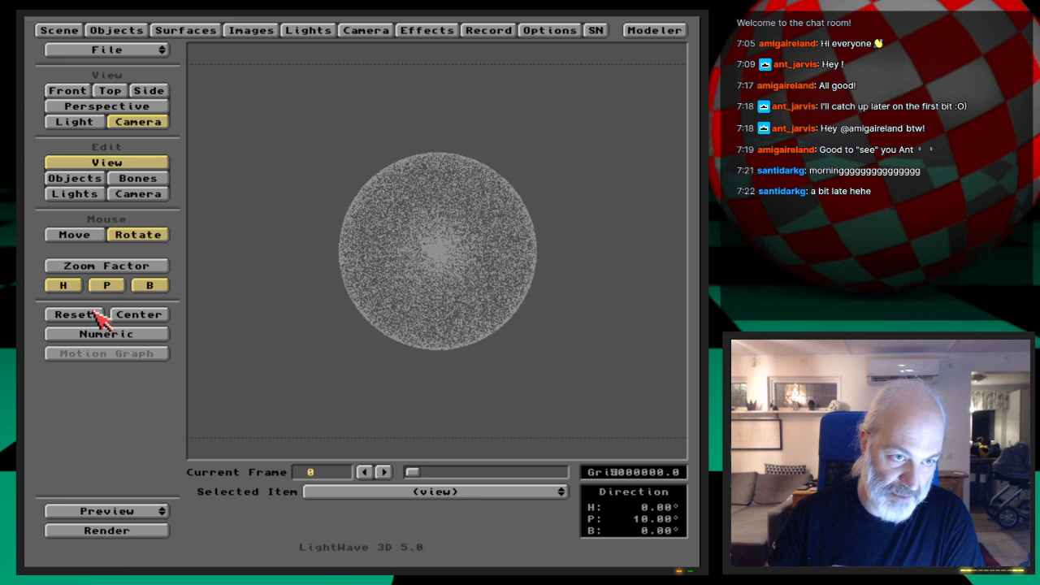
left_click(96, 239)
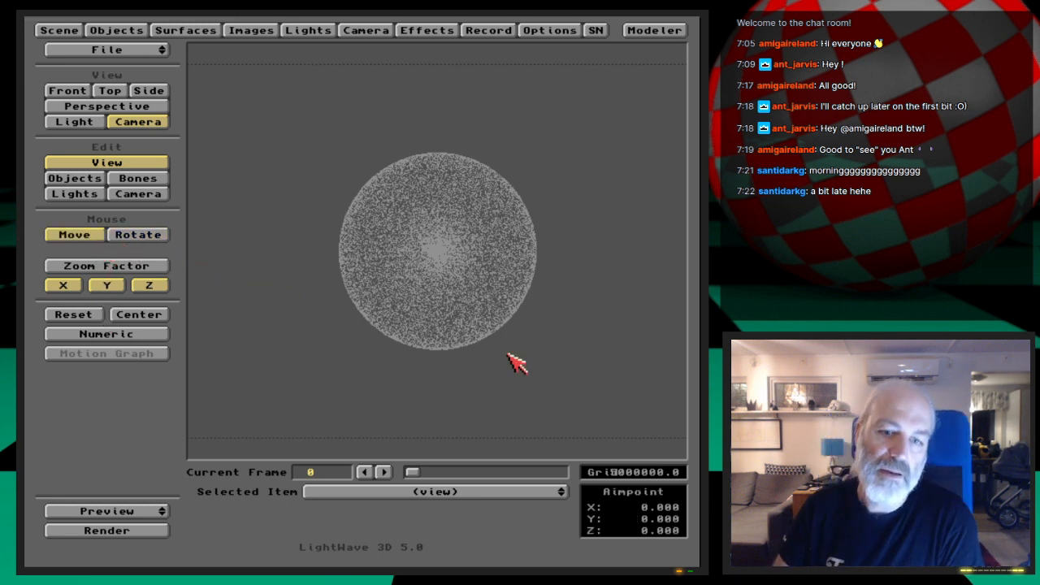
left_click(98, 179)
left_click(140, 195)
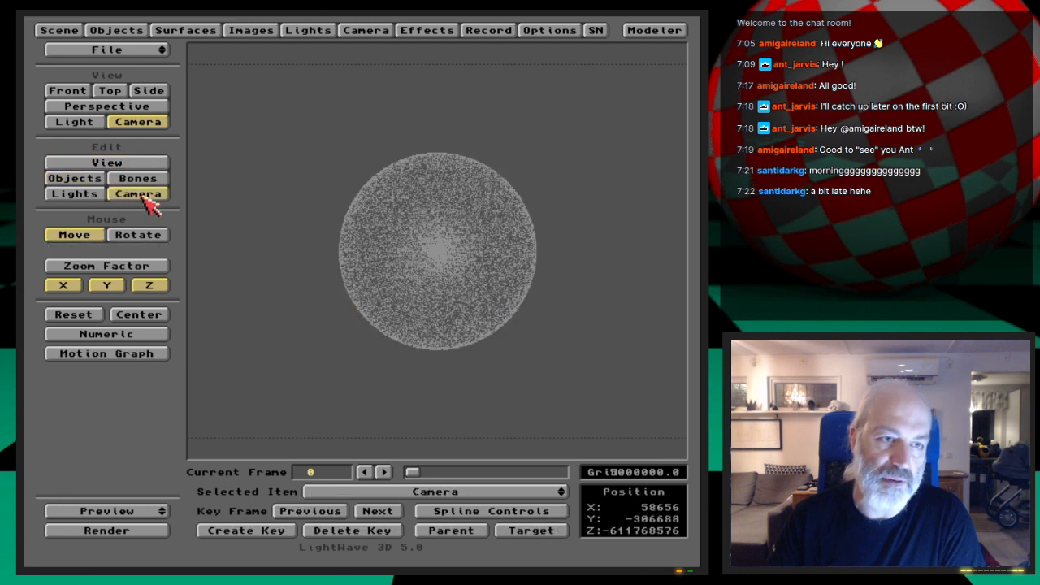
left_click(103, 317)
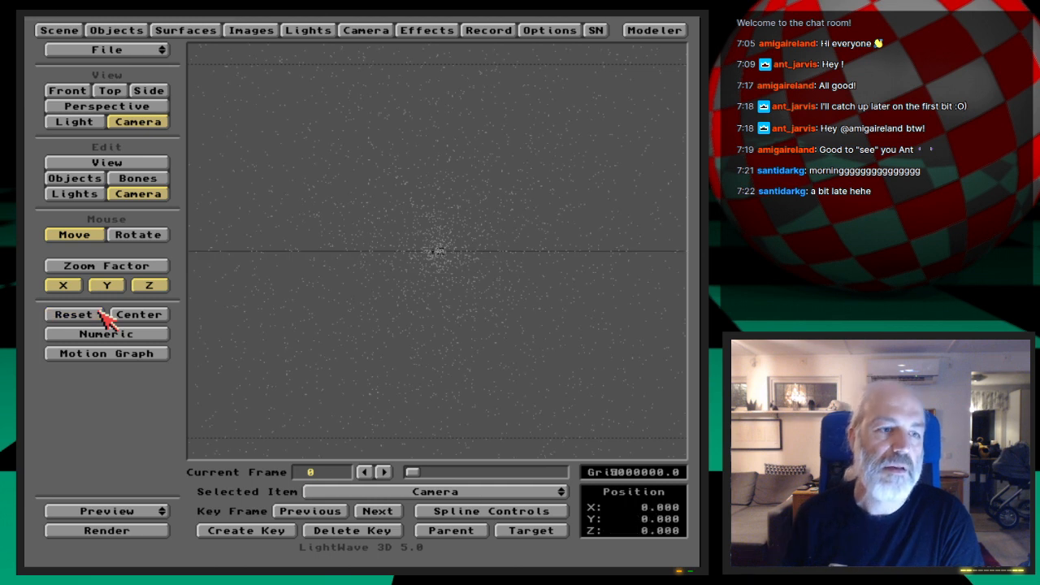
key("Return")
key("Return")
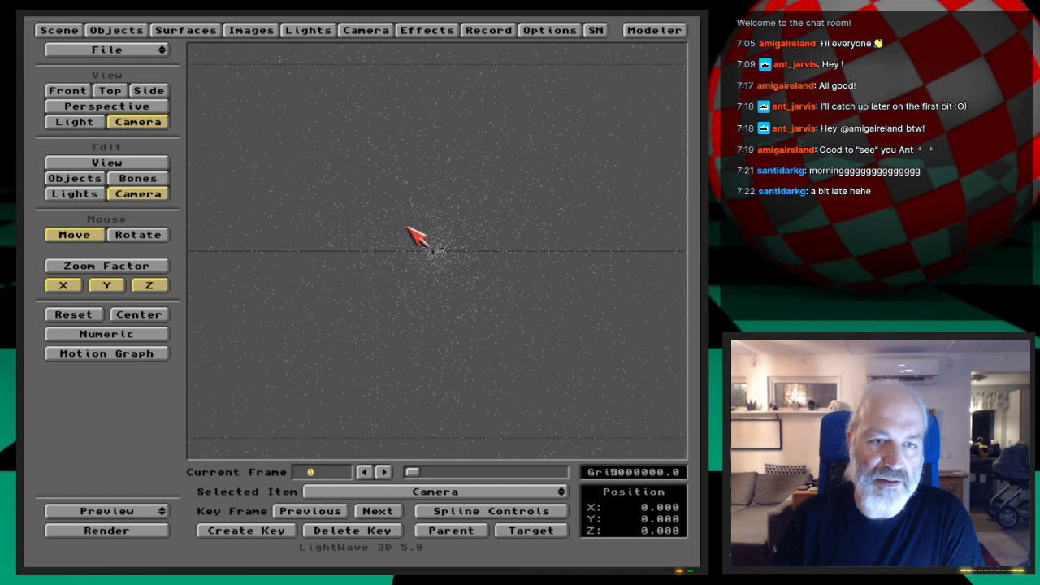
Step: Try turning the camera inside the star sphere by heading only, with pitch and bank locked
left_click(154, 235)
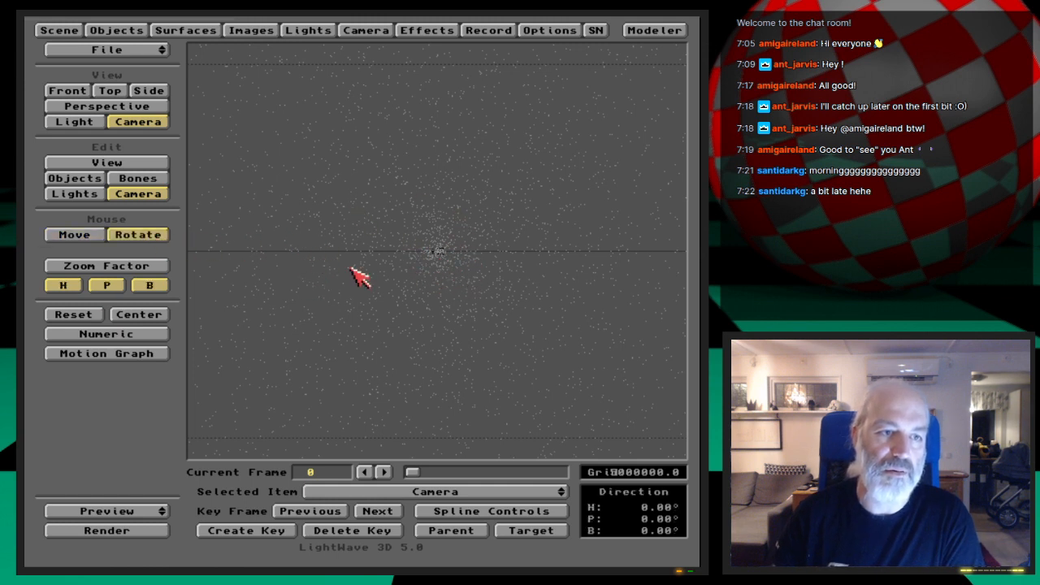
left_click(106, 285)
left_click(150, 286)
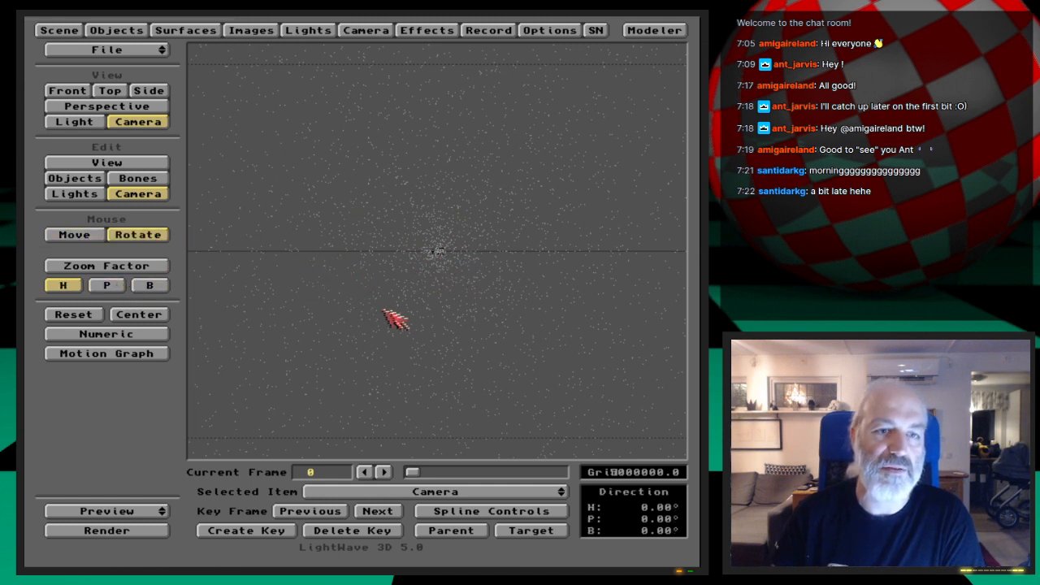
left_click_drag(439, 326, 445, 326)
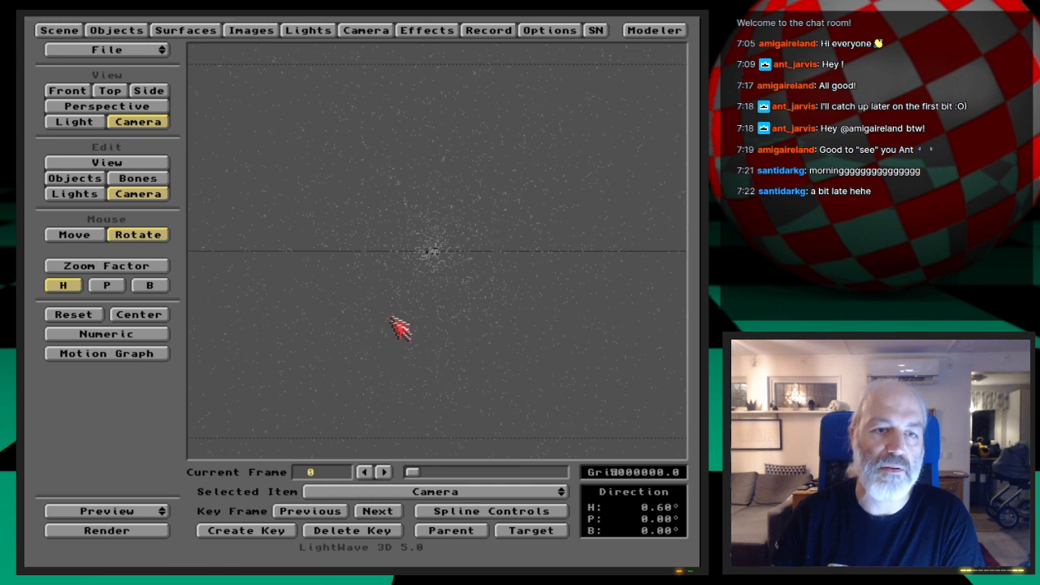
left_click(65, 286)
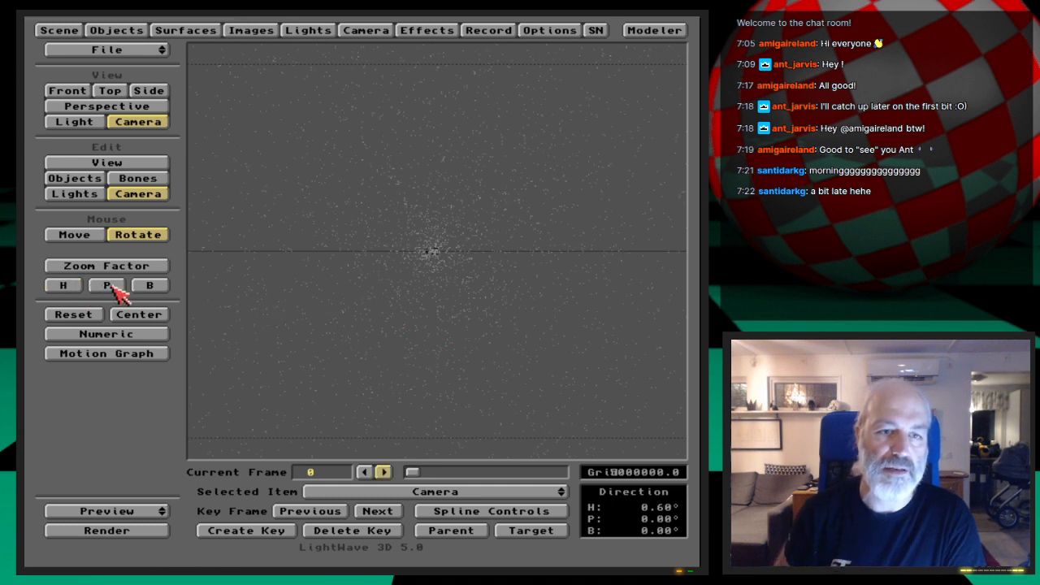
left_click(106, 285)
left_click(117, 284)
key("n")
type("900.0")
key("Return")
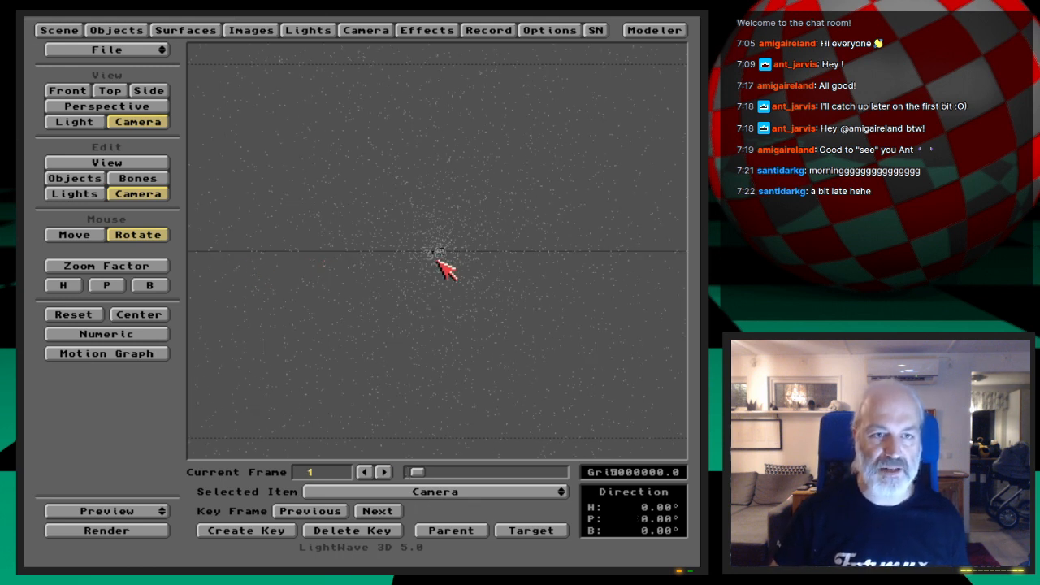
Step: In Modeler, rotate the star sphere a quarter turn about the origin in the Left view and export it to Layout's Starsphere-25k
left_click(675, 31)
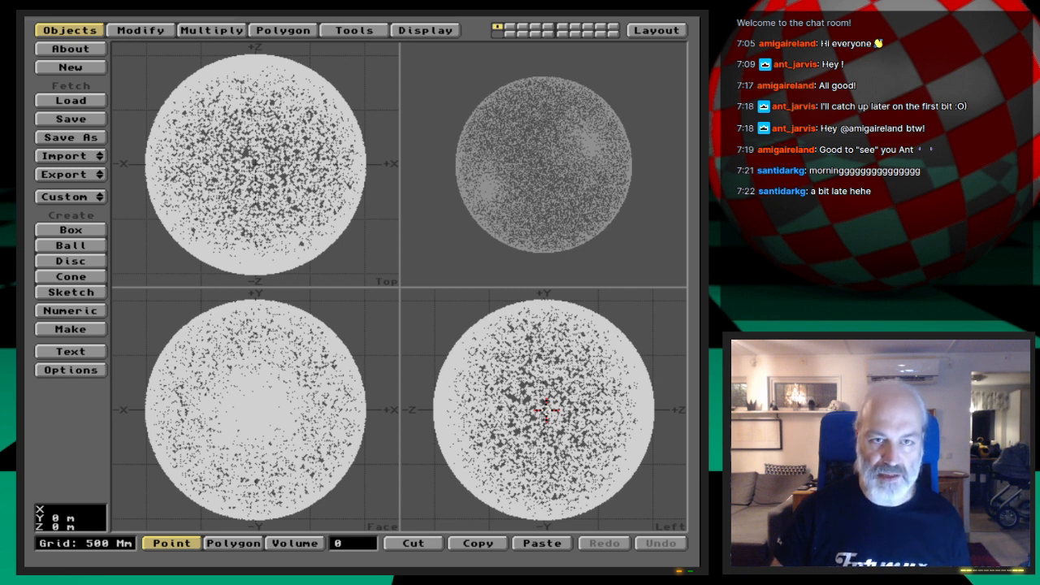
key("r")
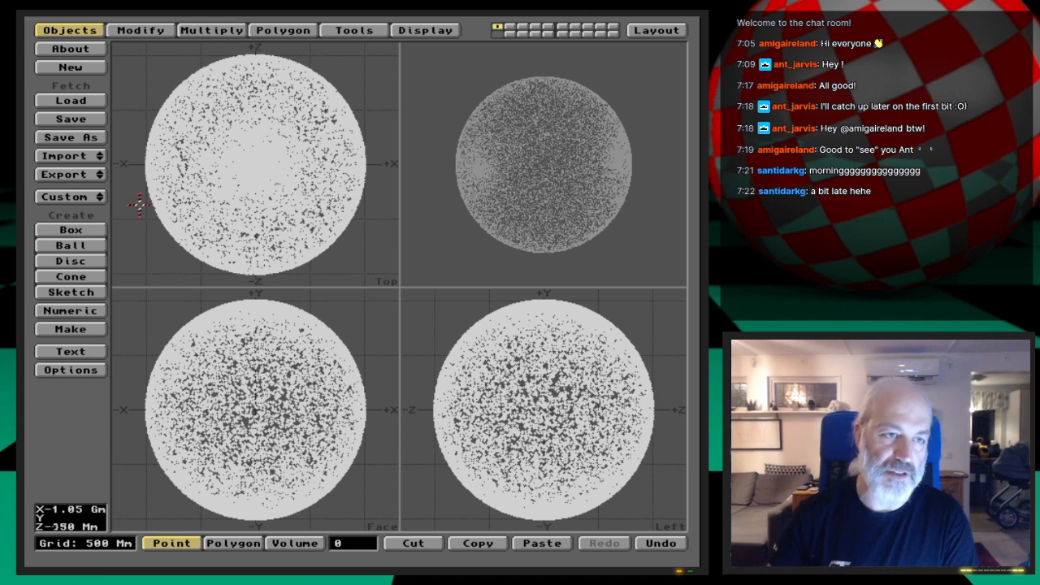
left_click(88, 174)
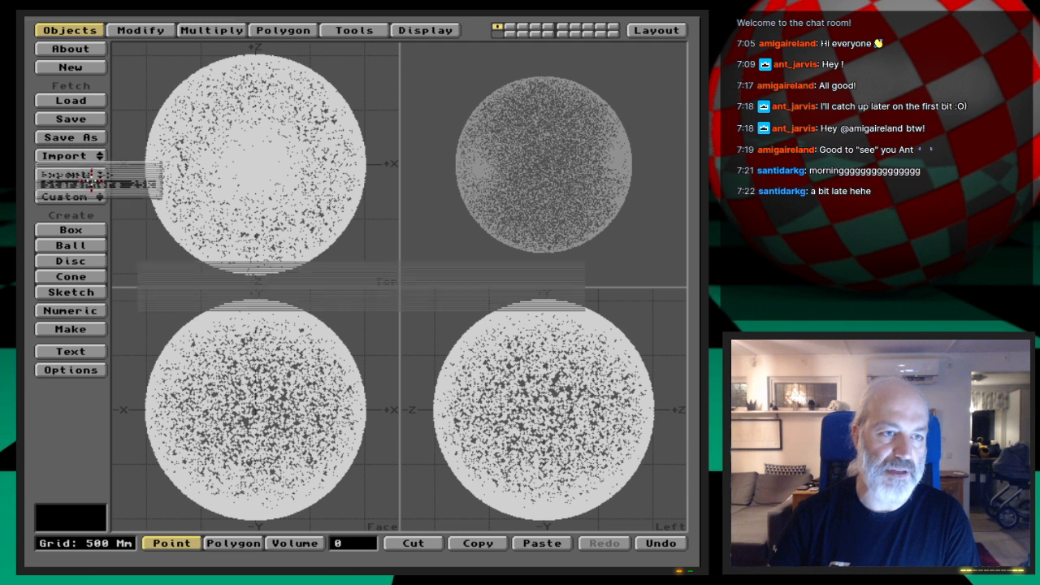
left_click(98, 185)
left_click(165, 297)
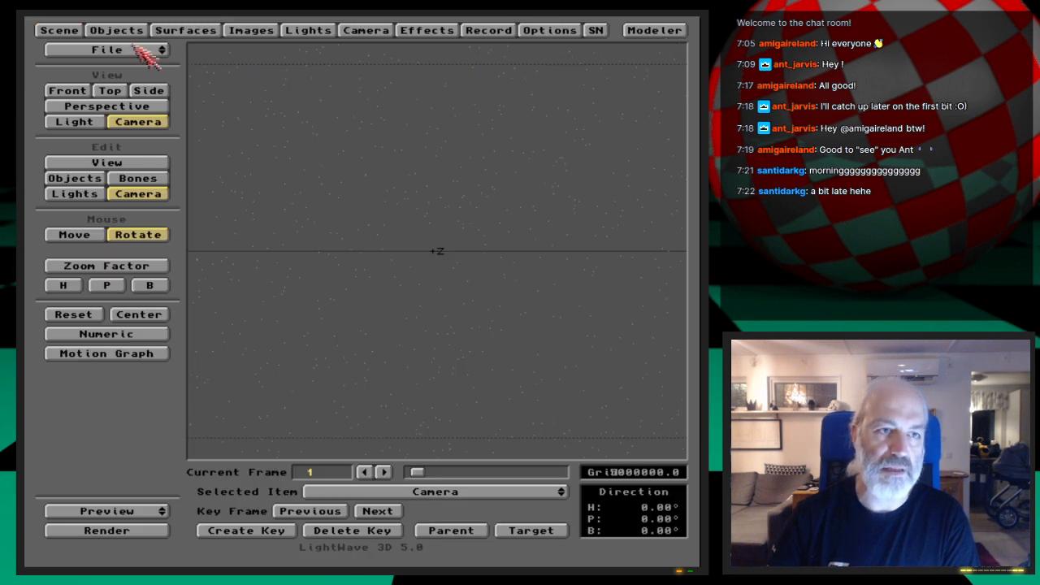
Step: Save all objects in the Layout scene so the rotated Starsphere-25k is stored
left_click(118, 30)
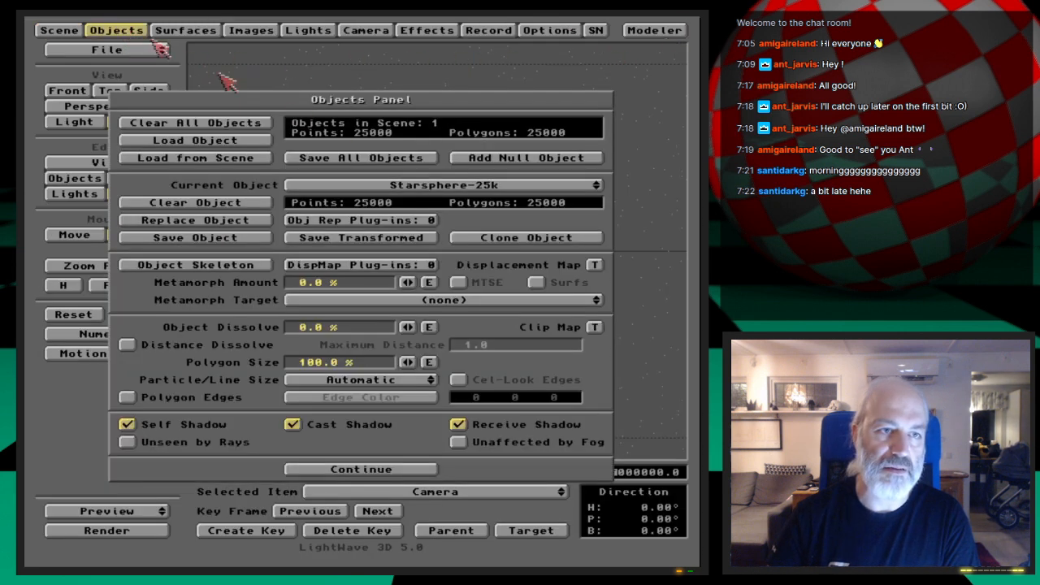
left_click(410, 159)
left_click(241, 310)
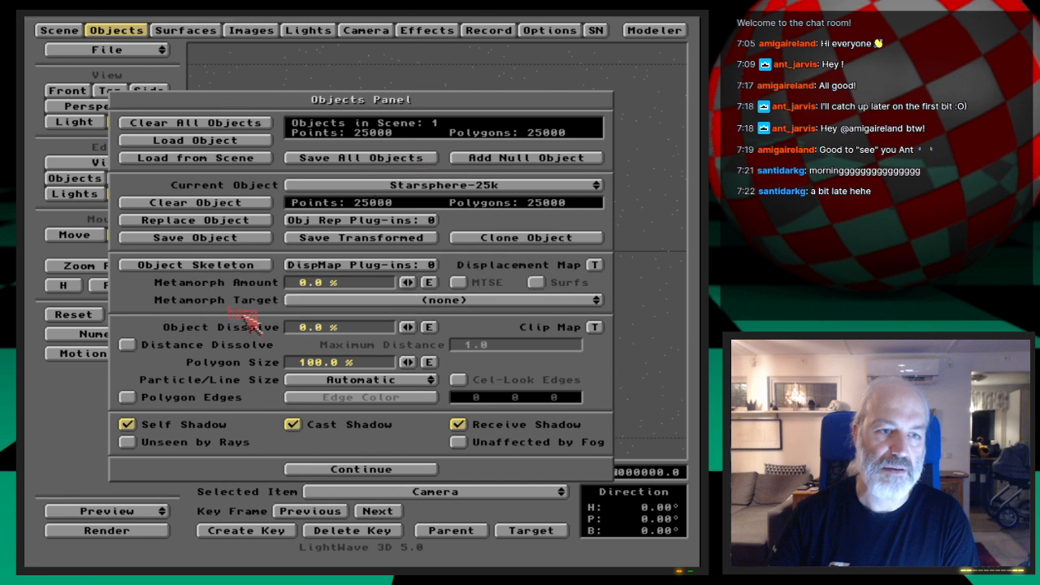
left_click(131, 33)
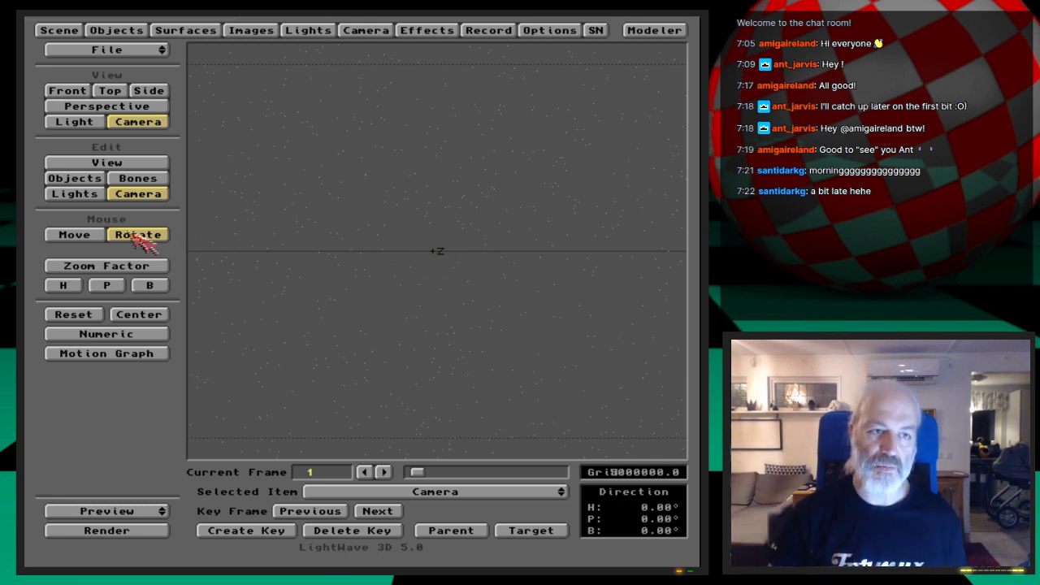
Step: Unlock heading, pitch and bank, pitch the camera to about -89° to inspect the star sphere's pole, and return to frame 0
left_click(63, 285)
left_click(107, 285)
left_click(149, 286)
left_click_drag(433, 363, 422, 448)
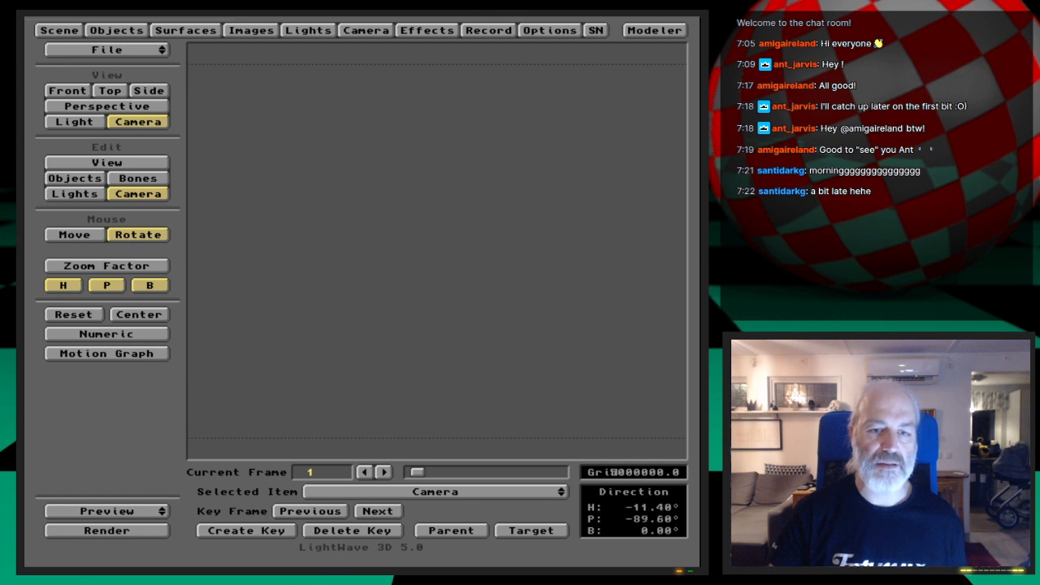
left_click_drag(430, 361, 431, 356)
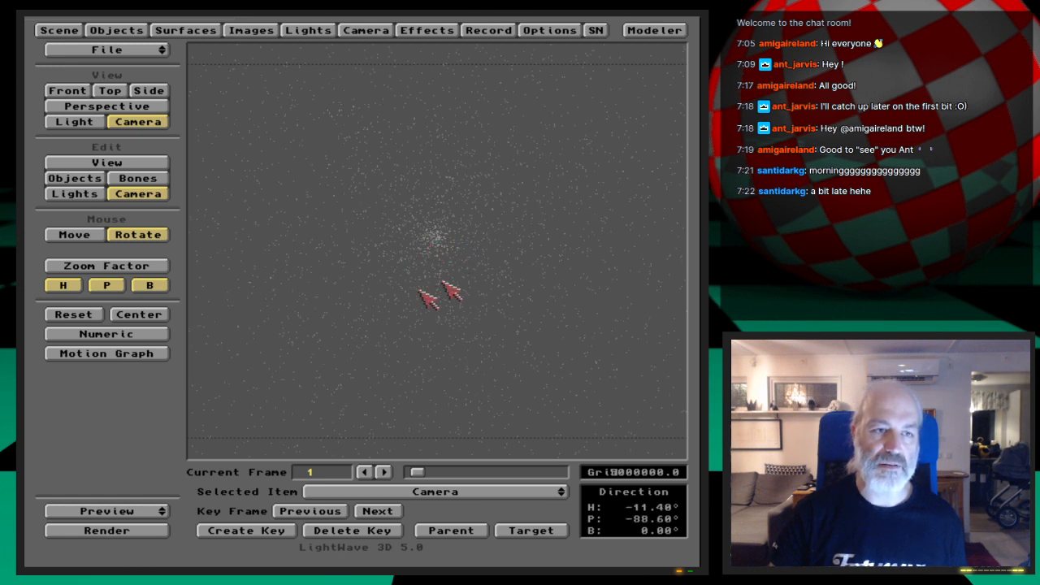
key("Right")
key("Left")
key("Left")
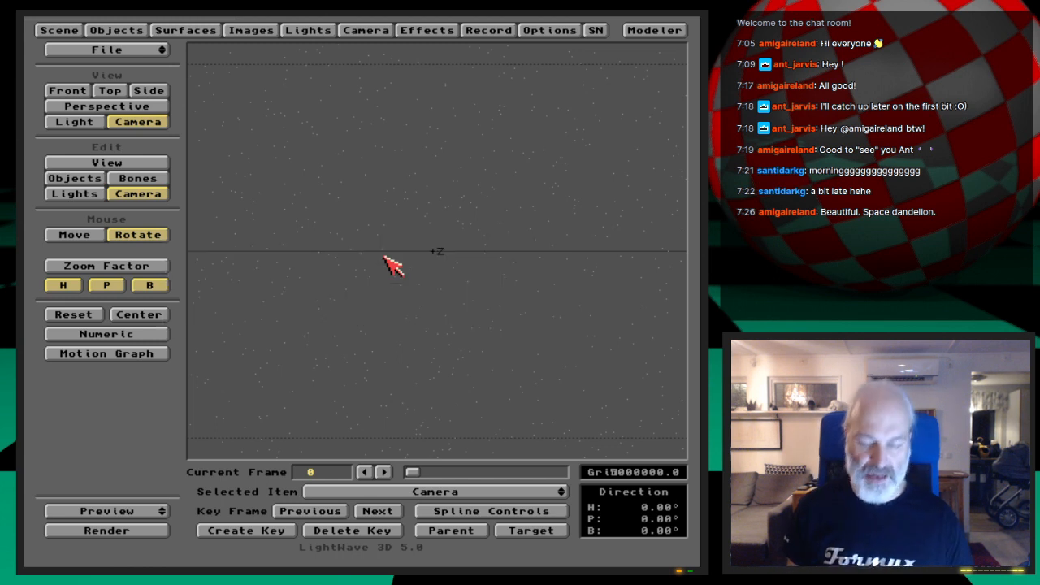
Step: Render frame 0 from the camera to check the star field, and close the render
key("F9")
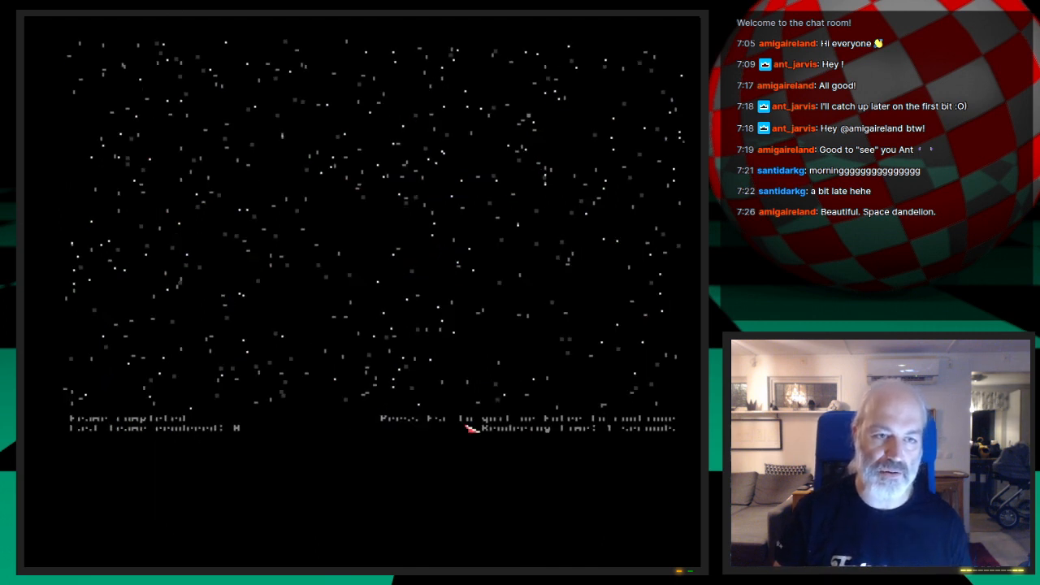
key("Escape")
Step: Turn off Self Shadow, Cast Shadow and Receive Shadow for the Starsphere-25k object
left_click(186, 30)
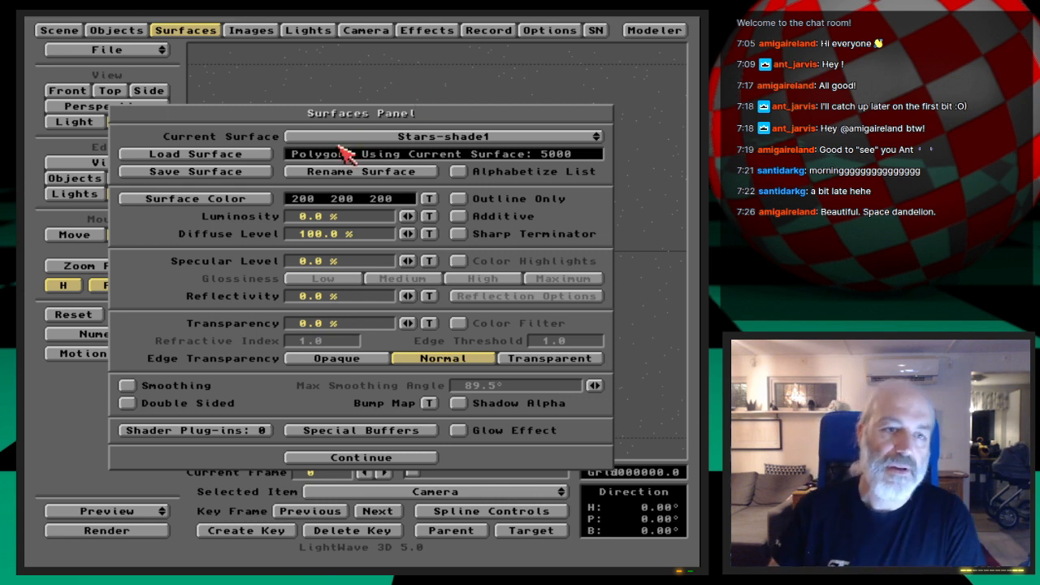
left_click(116, 30)
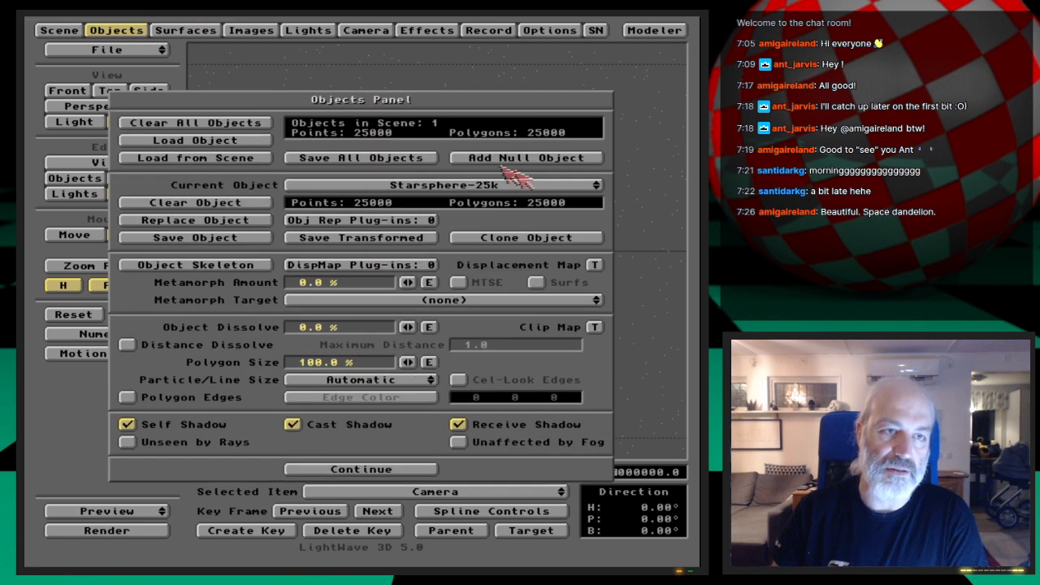
left_click(520, 189)
left_click(213, 424)
left_click(319, 424)
left_click(507, 424)
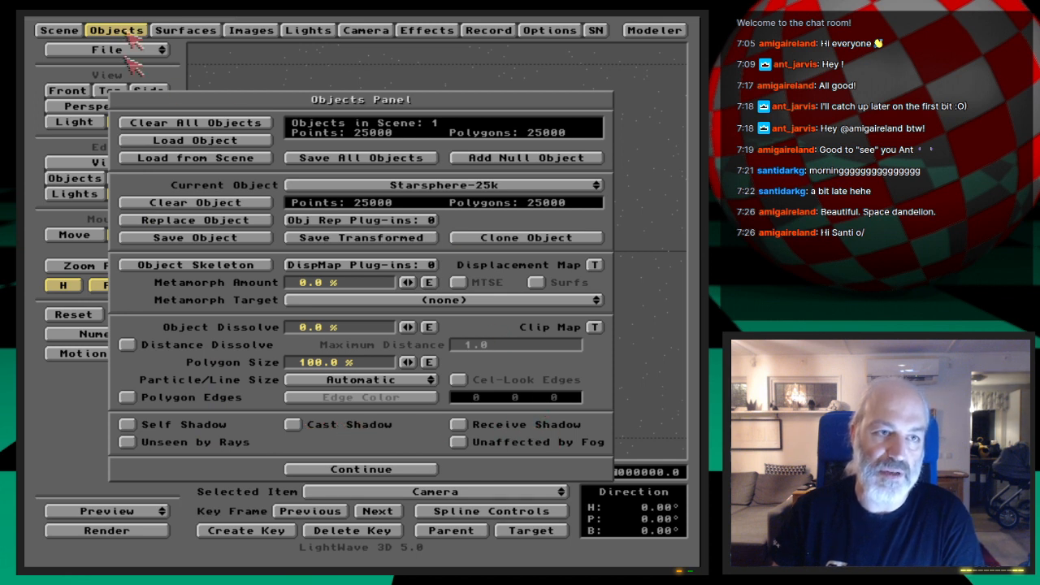
Step: Review the star sphere's surface list and set it to be alphabetized
left_click(186, 30)
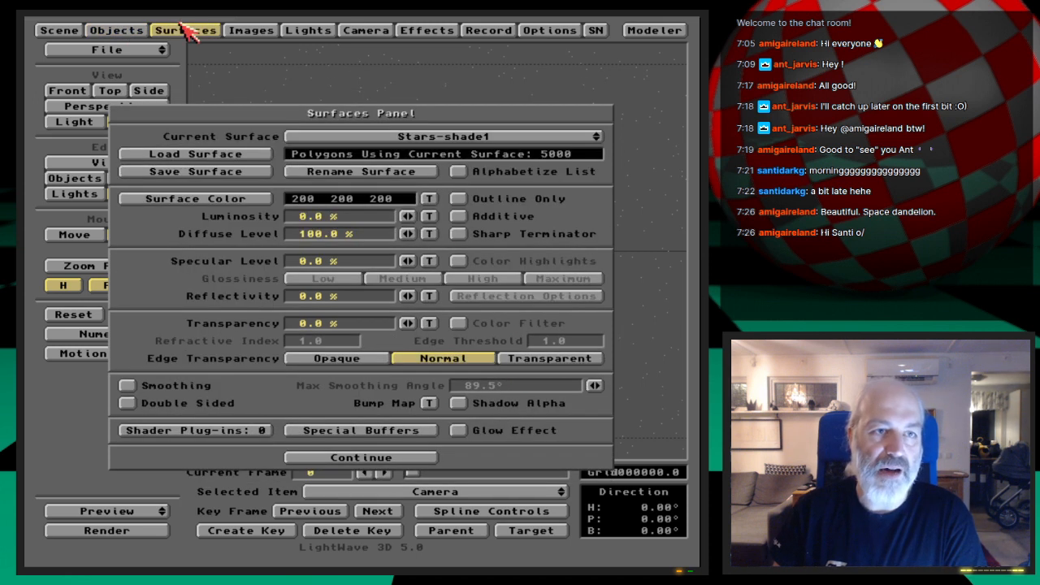
left_click(571, 137)
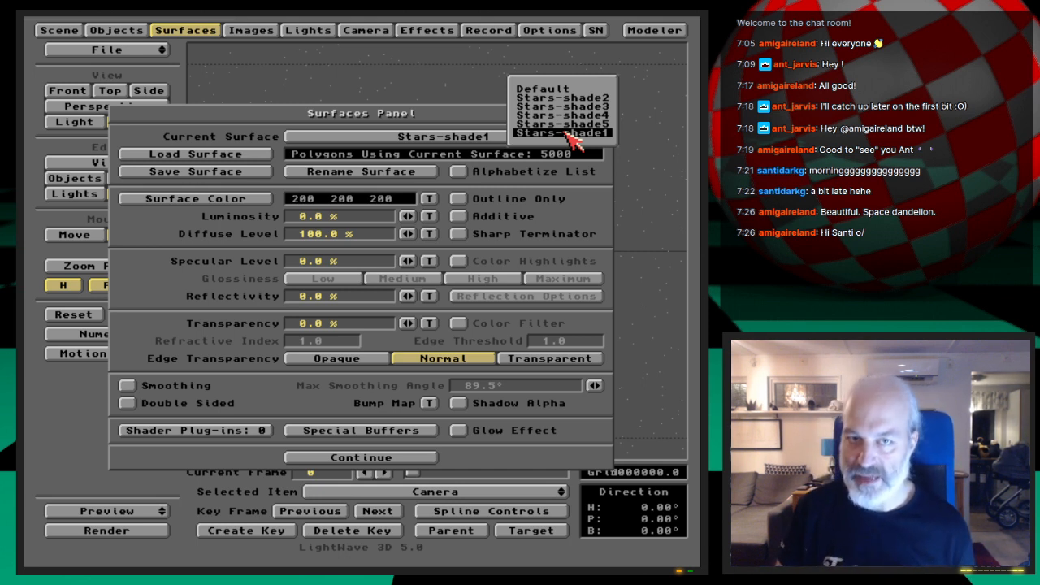
left_click(574, 144)
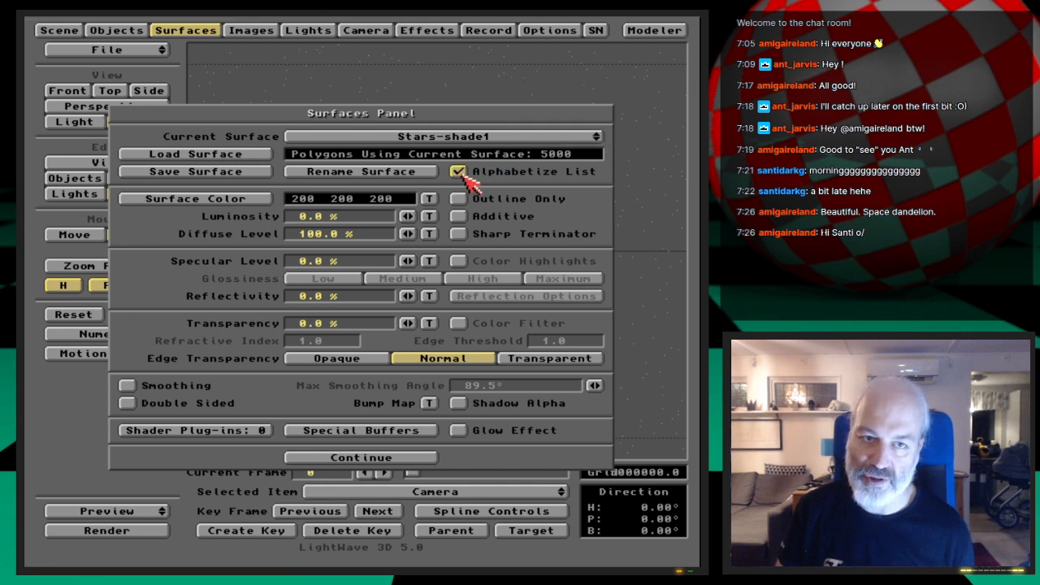
Step: Set the surface color of Stars-shade1 to RGB 50, 50, 50
left_click(494, 138)
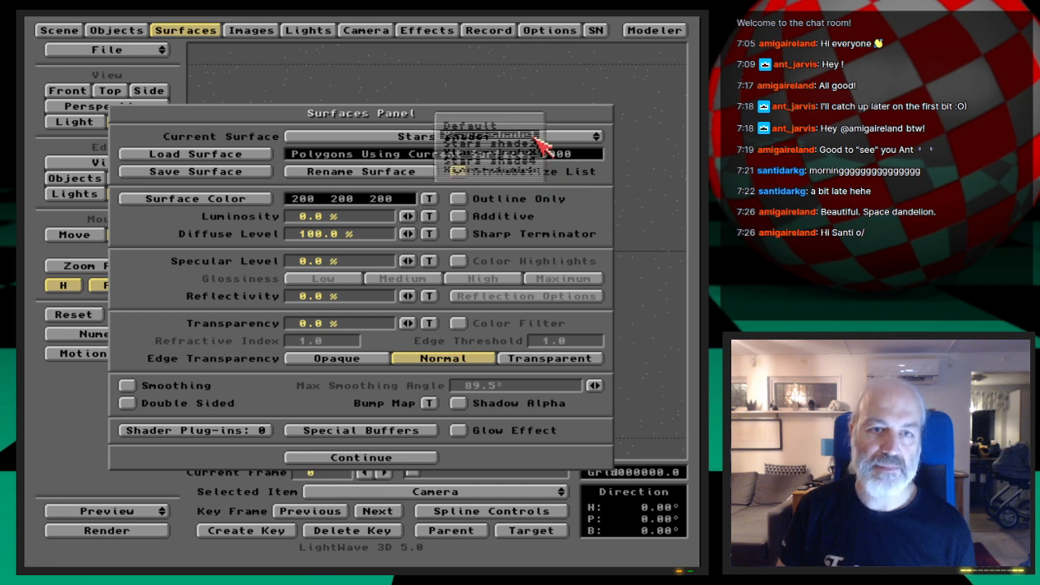
left_click(537, 136)
left_click(260, 200)
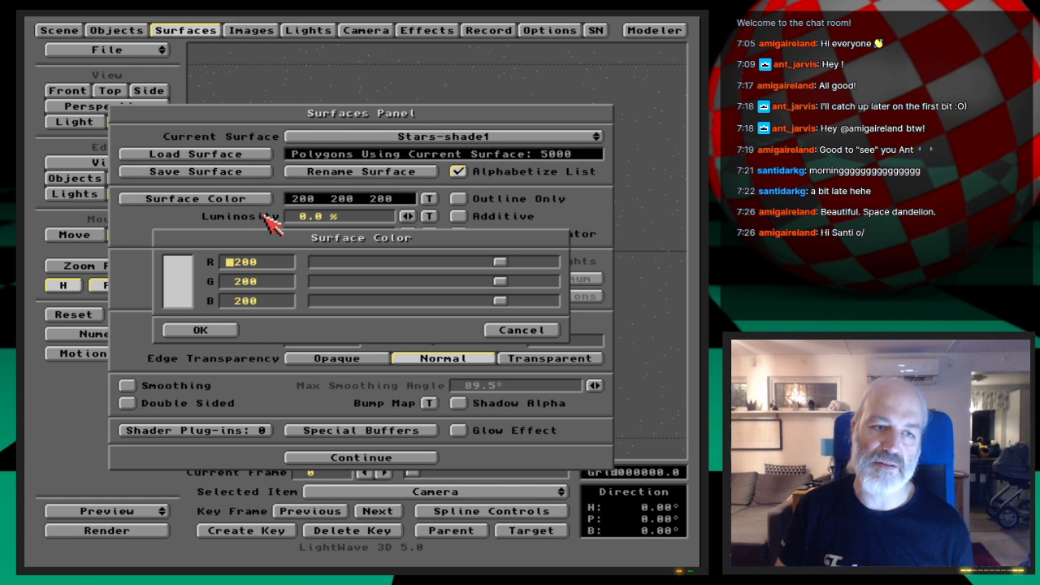
type("50")
key("Tab")
type("50")
key("Tab")
type("50")
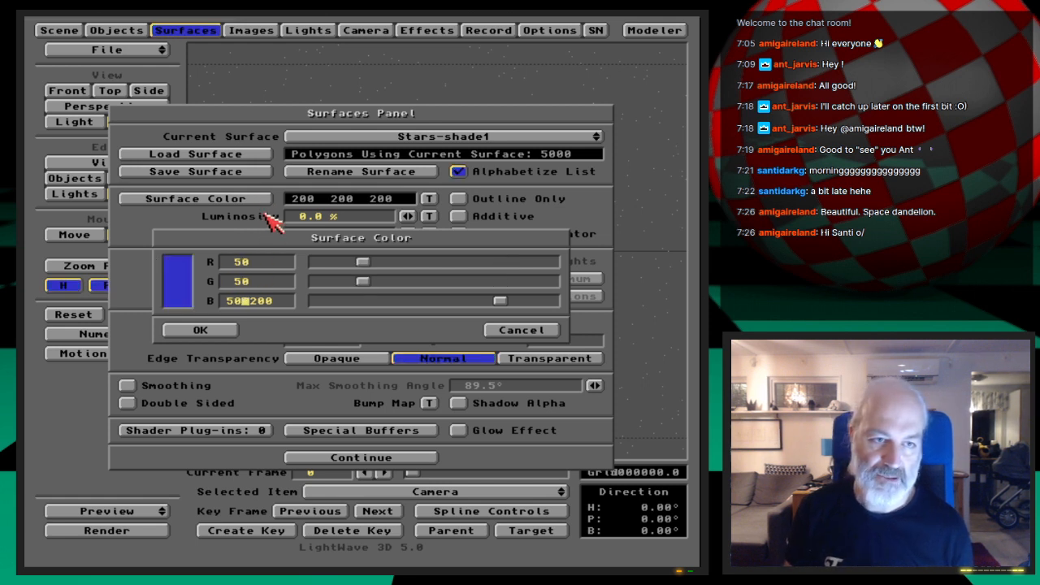
key("Return")
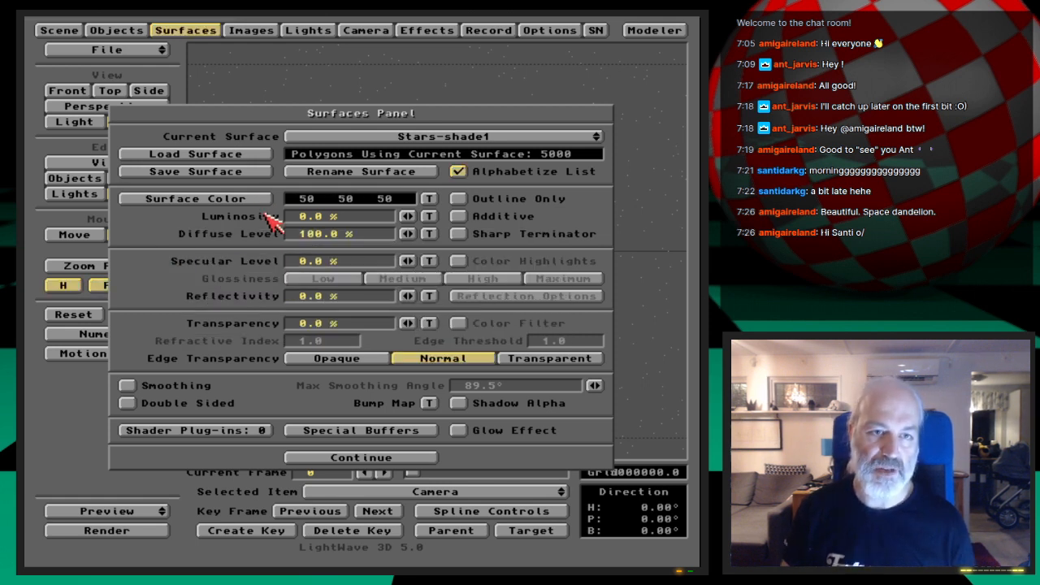
Step: Set the surface color of Stars-shade2 to RGB 100, 100, 100
left_click(476, 136)
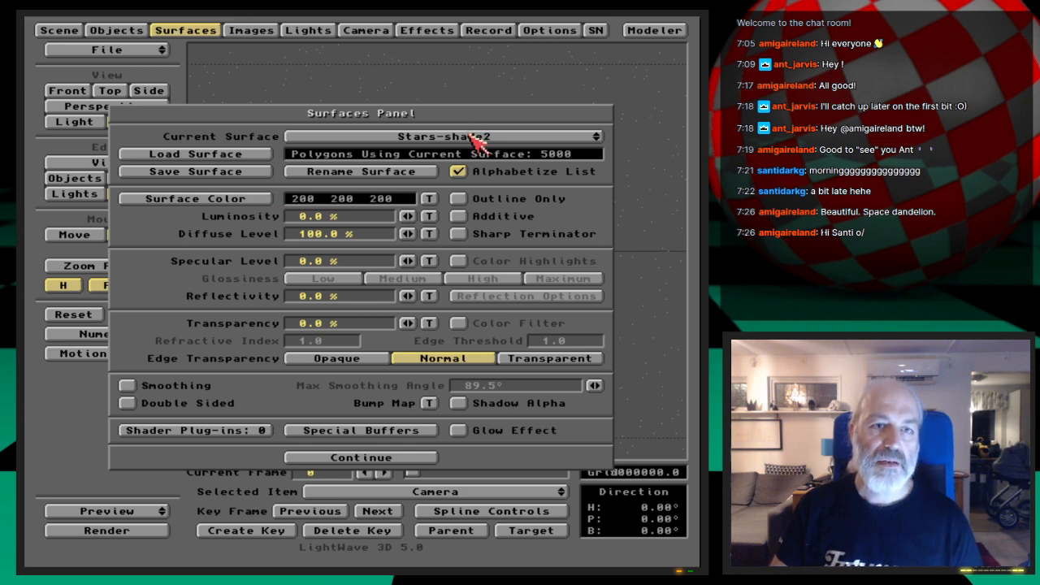
left_click(286, 199)
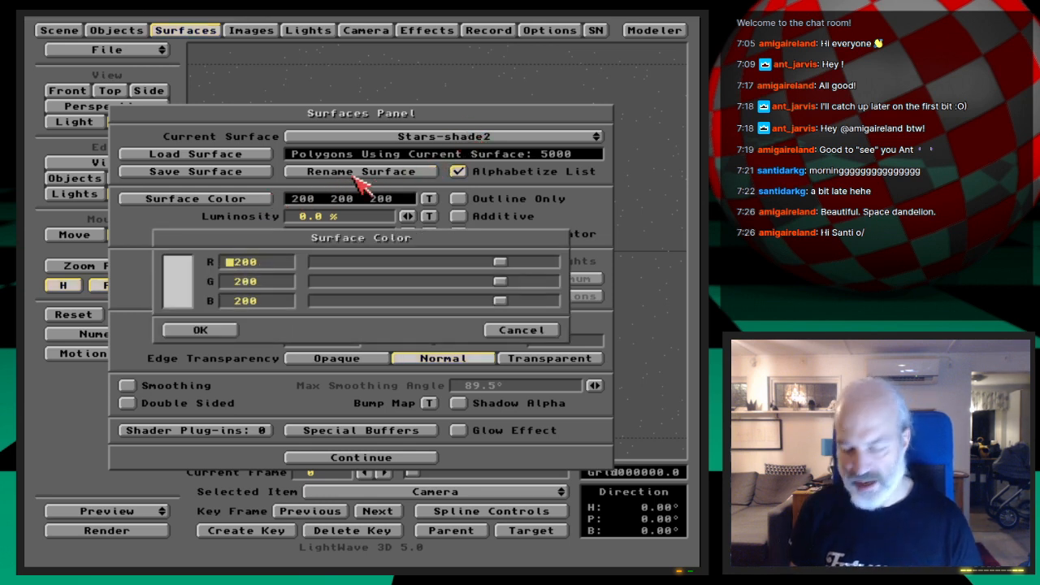
type("100")
key("Return")
type("100")
key("Return")
type("100")
key("Return")
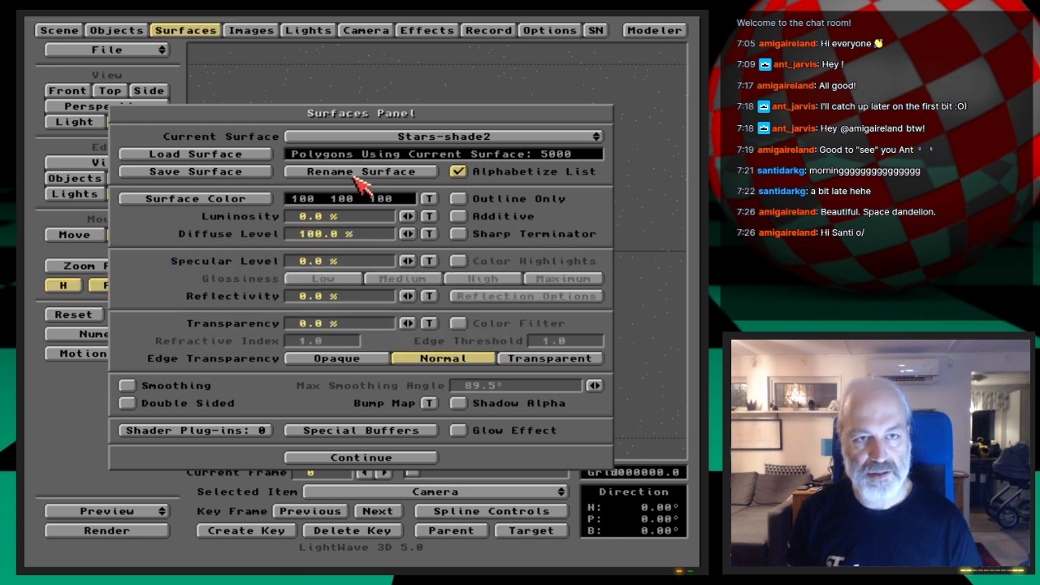
Step: Set the surface color of Stars-shade3 to RGB 150, 150, 150
left_click(250, 202)
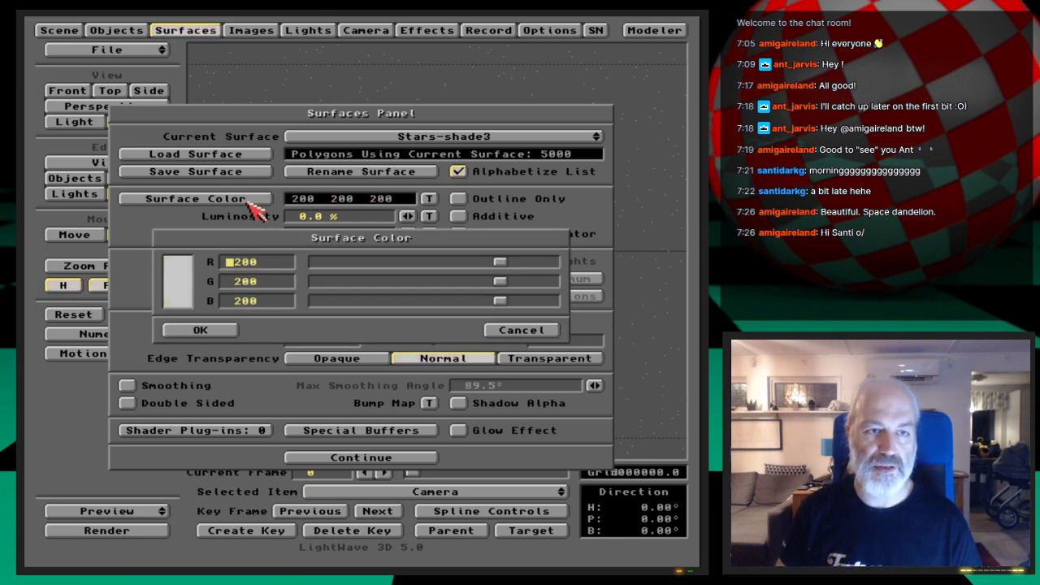
type("150")
key("Return")
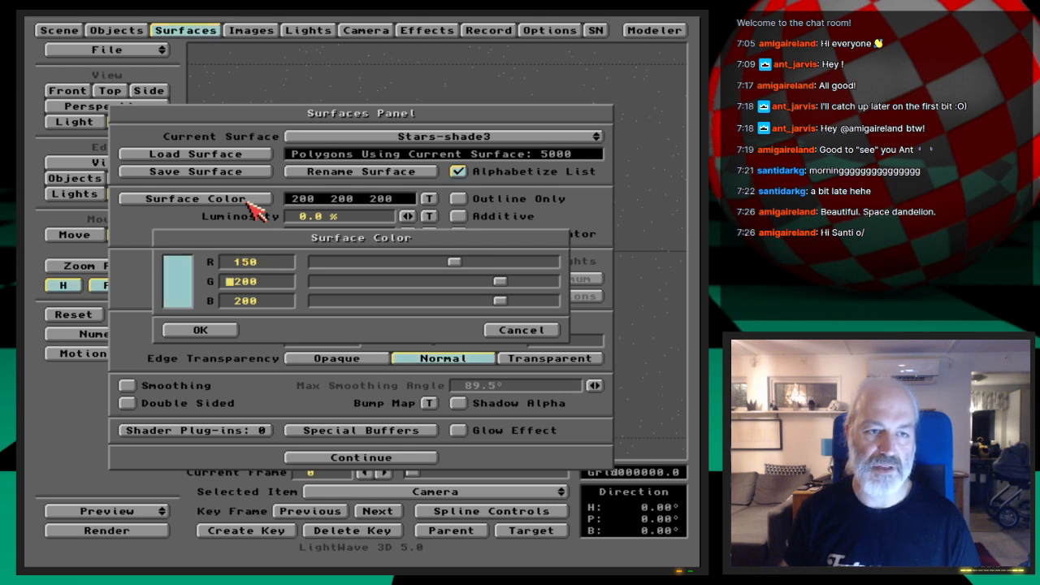
type("150")
key("Return")
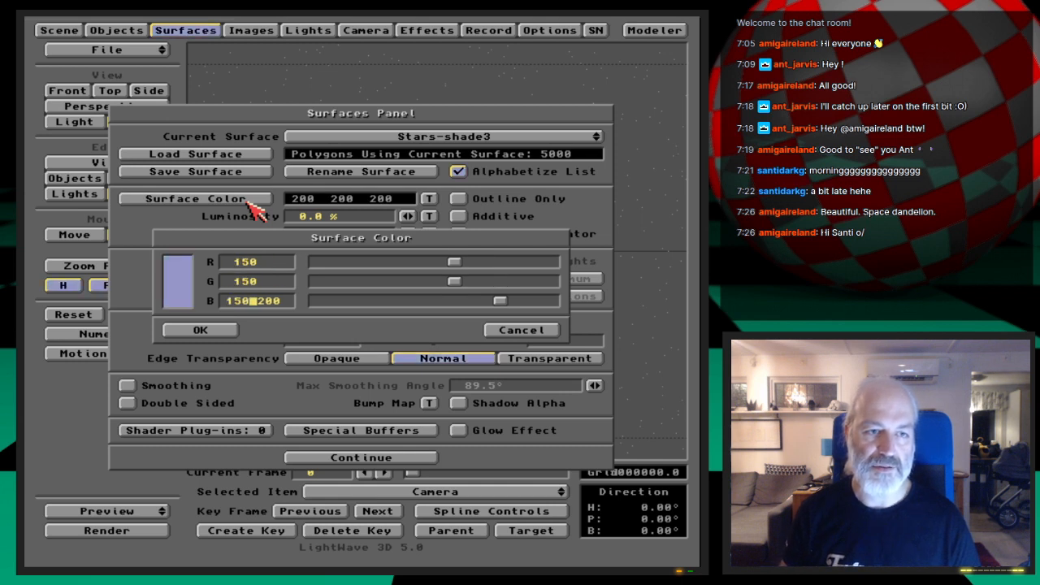
key("Return")
Step: Skip Stars-shade4 and set the surface color of Stars-shade5 to RGB 255, 255, 255
key("Down")
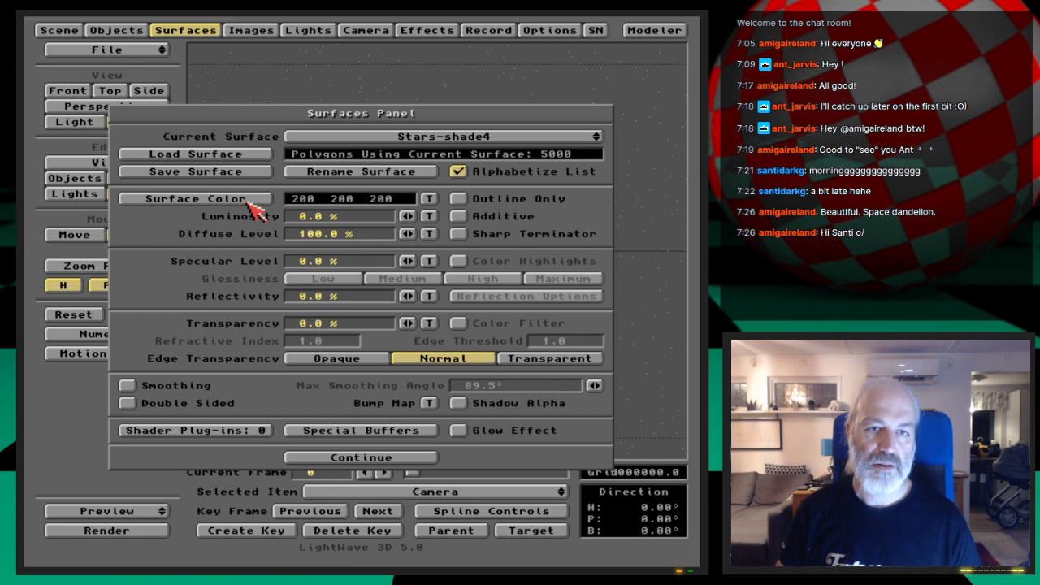
key("Down")
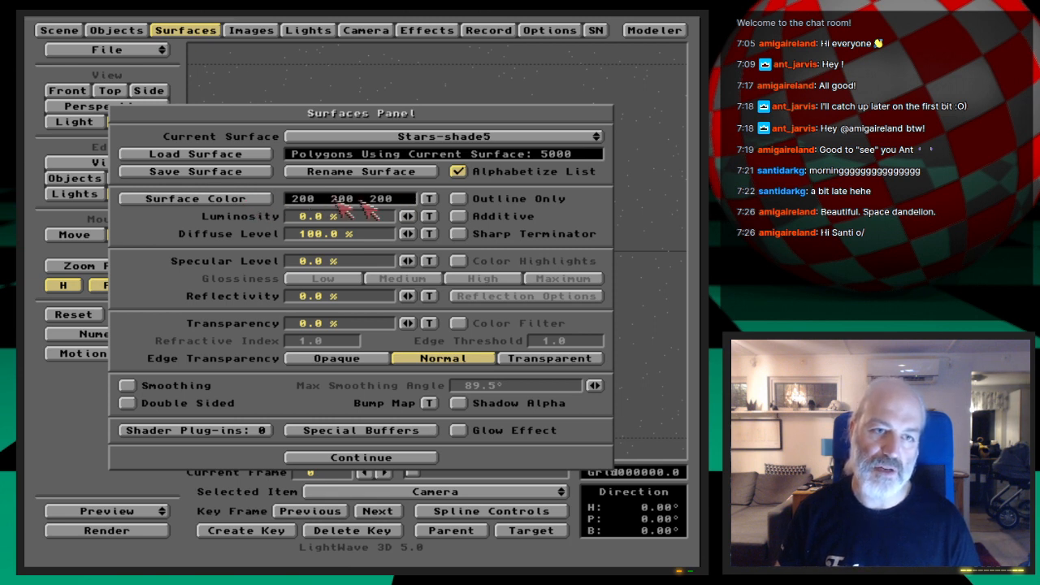
left_click(240, 201)
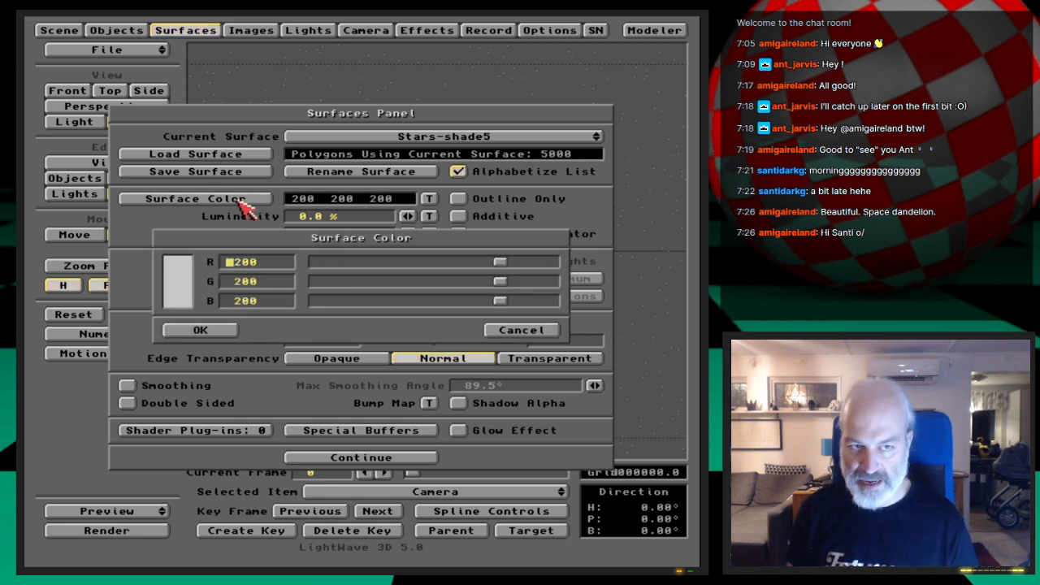
type("255")
key("Return")
type("25")
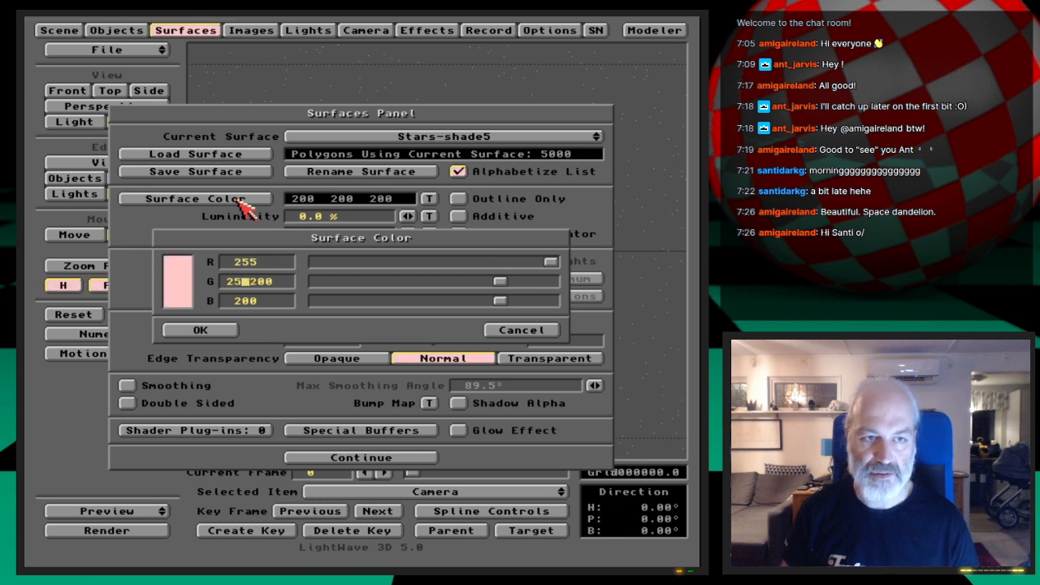
type("5")
key("Return")
type("255")
key("Return")
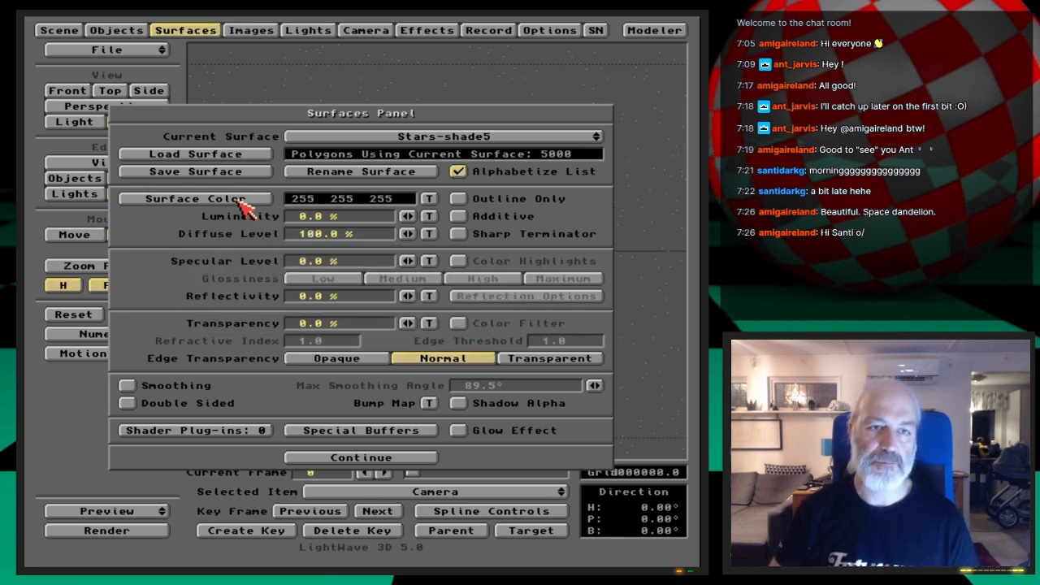
Step: Render frame 0 to check the shaded stars, and close the render
left_click(179, 33)
key("F9")
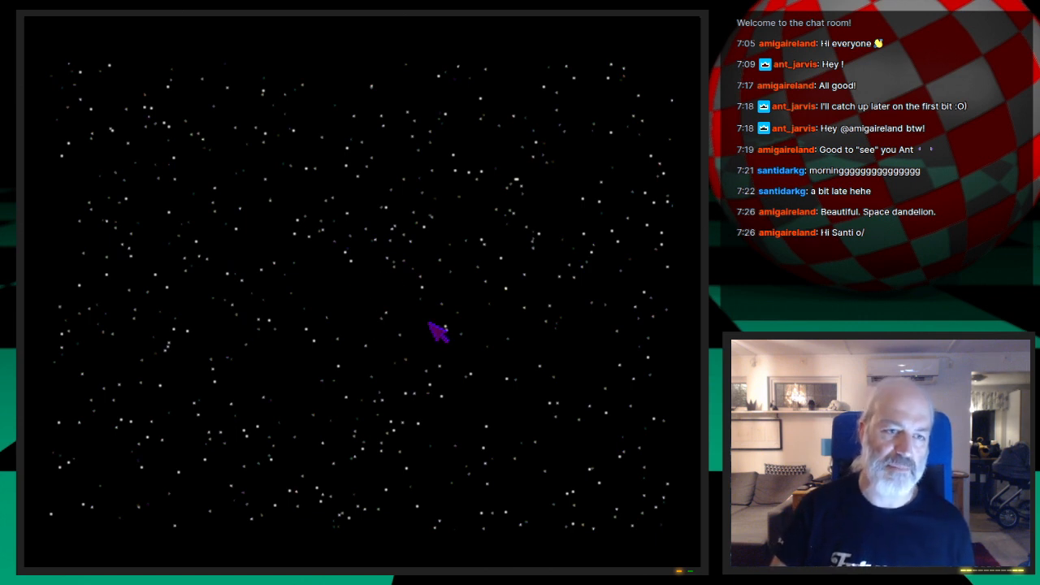
key("Escape")
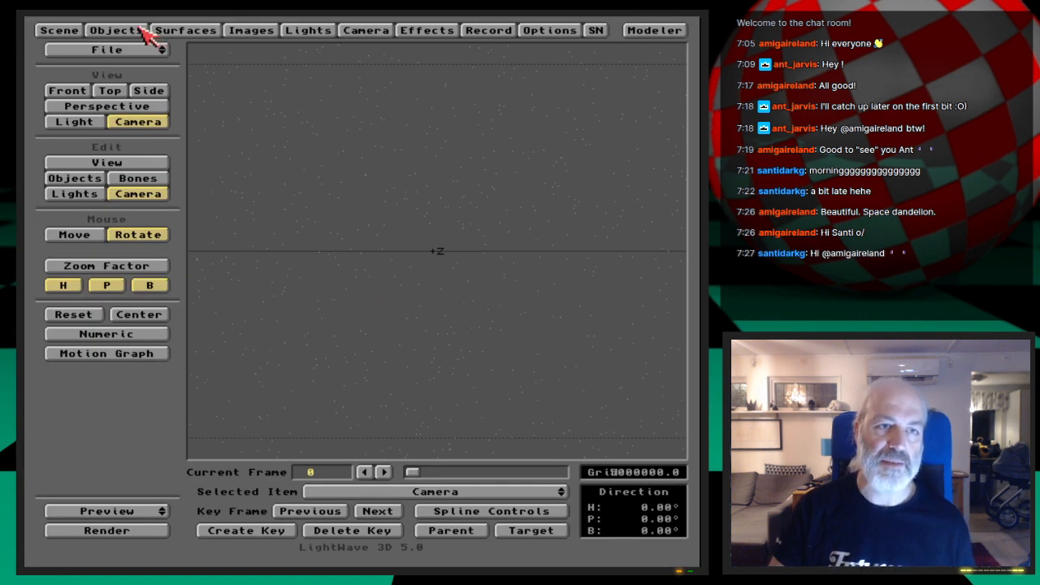
Step: Check the Particle/Line Size options for Starsphere-25k, keeping Automatic
left_click(116, 30)
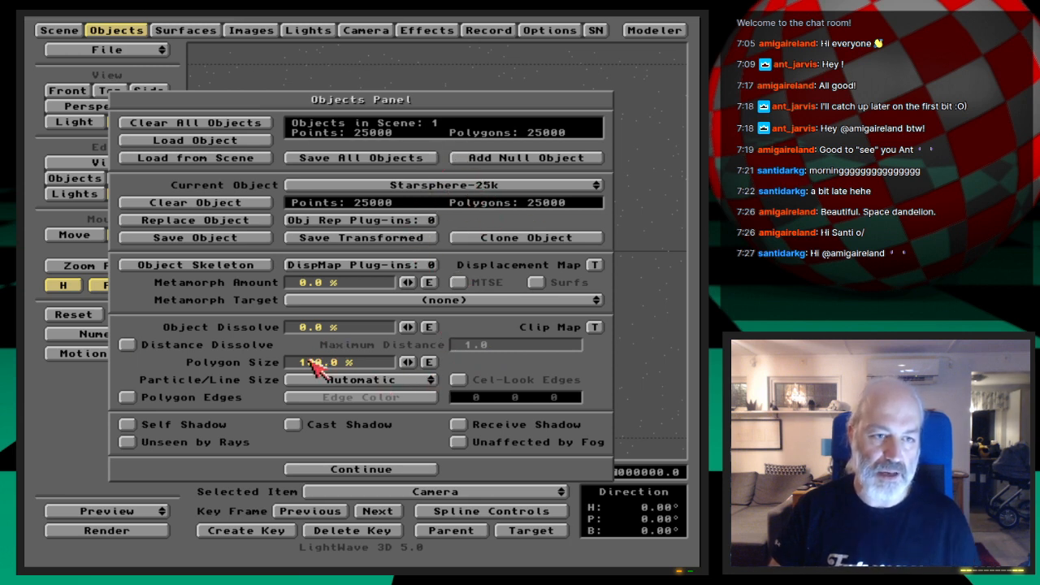
left_click(436, 381)
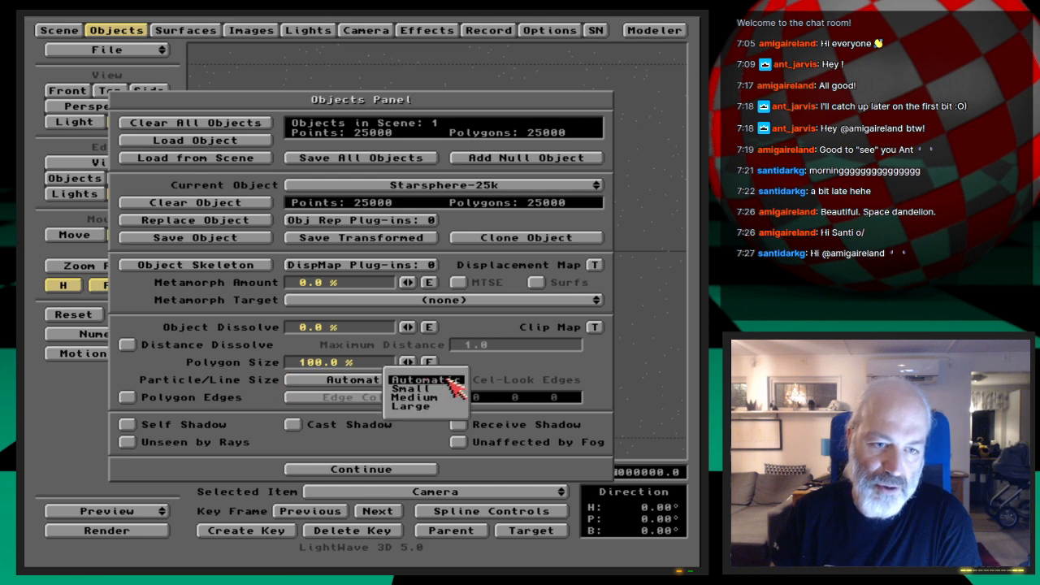
left_click_drag(449, 377, 548, 374)
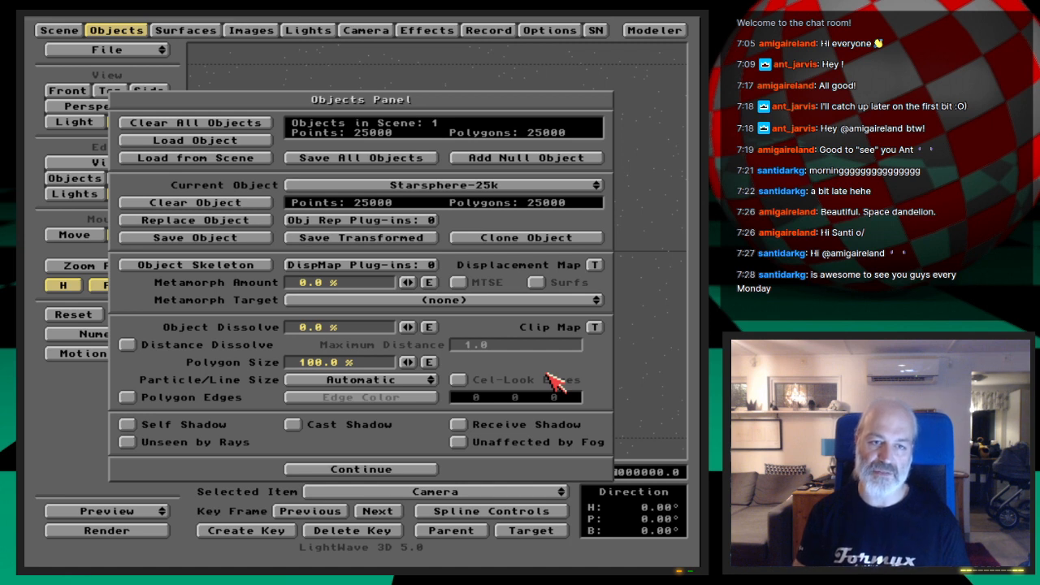
Step: Set the camera's basic resolution to Low Resolution (1/2 Video), test-render frame 0 and close the render
left_click(367, 30)
left_click_drag(450, 162, 448, 160)
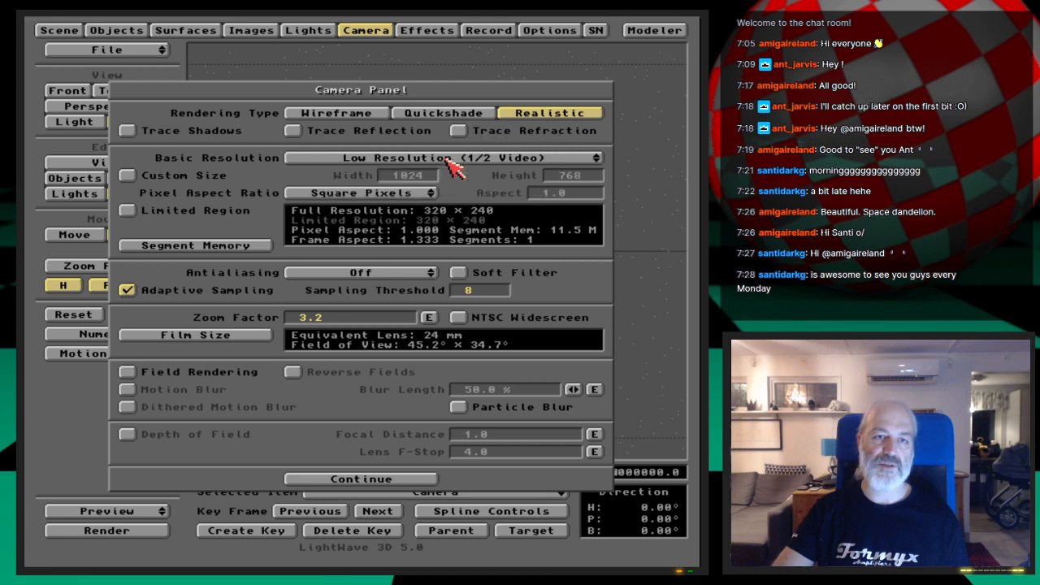
key("F9")
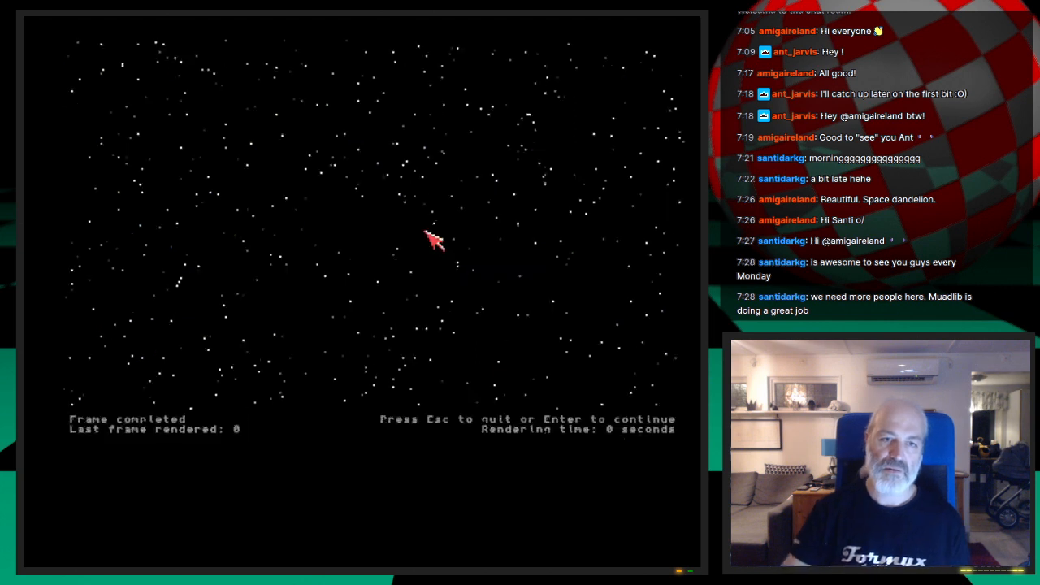
key("Escape")
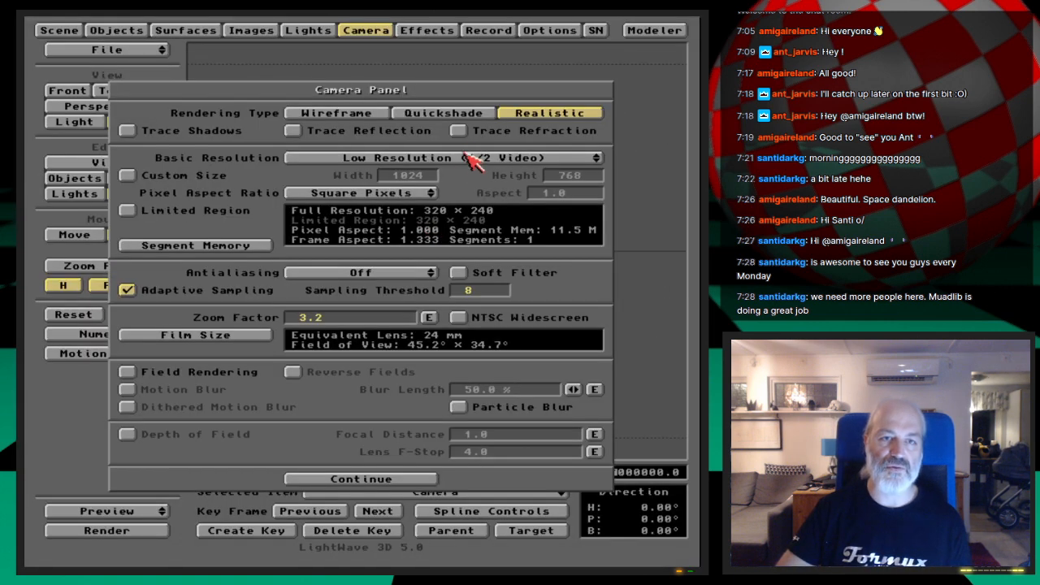
Step: Set the camera's basic resolution to Medium Resolution (Video), test-render frame 0 and close the render
left_click(471, 159)
left_click(476, 167)
key("F9")
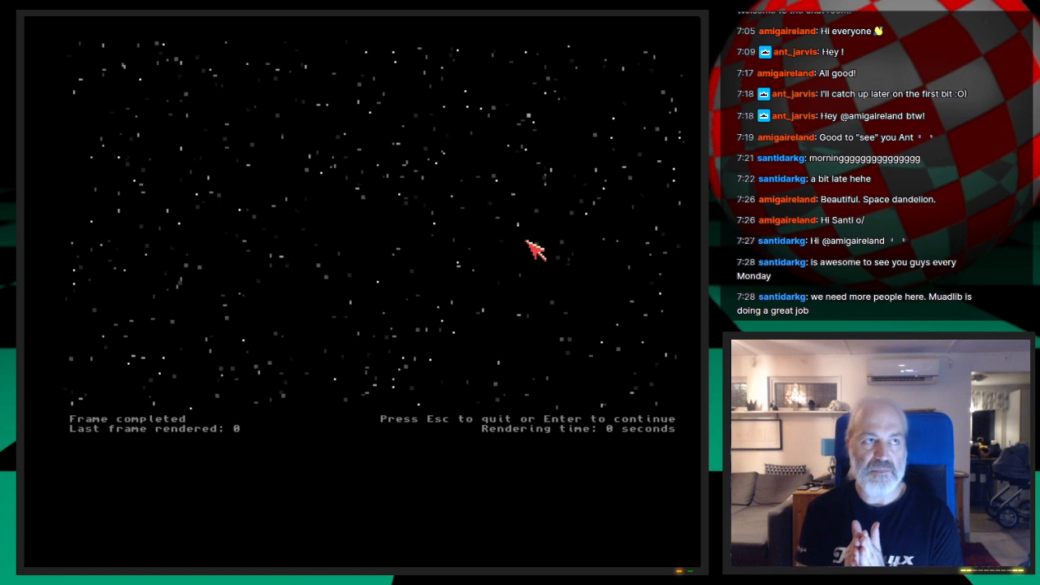
key("Escape")
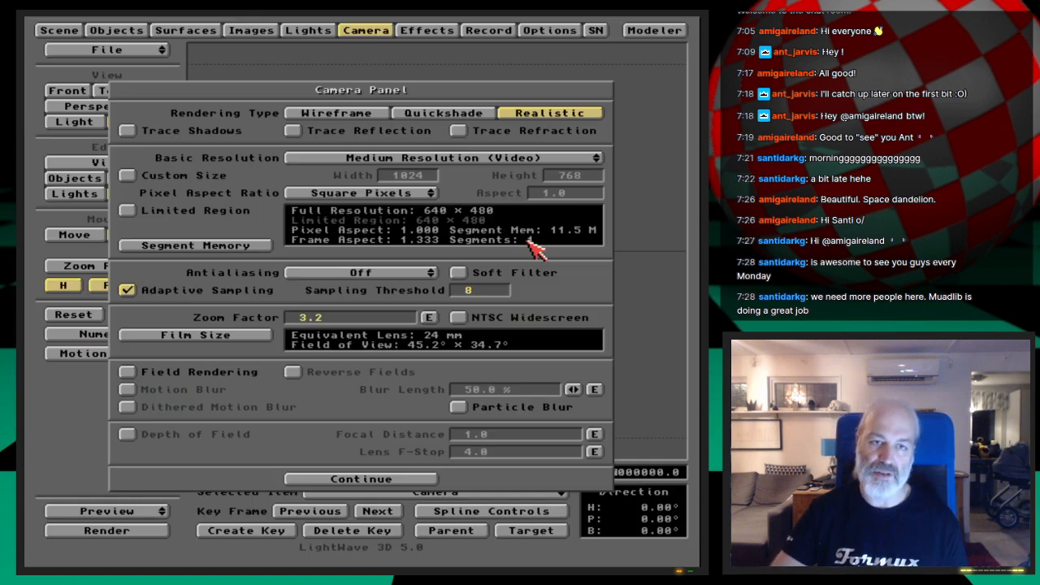
Step: Set the Particle/Line Size of Starsphere-25k to Large and render frame 0 to check the star size
left_click(114, 31)
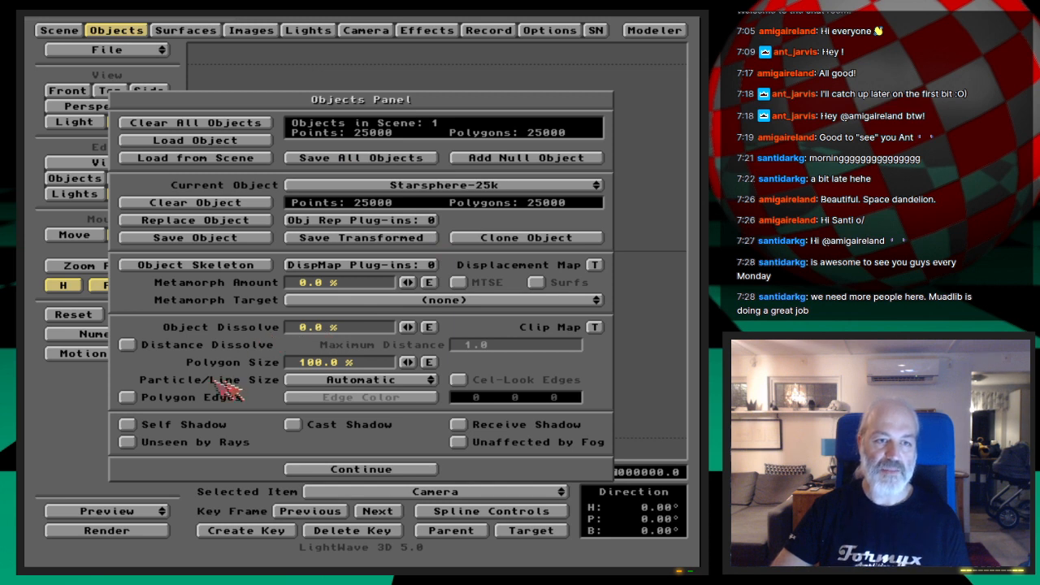
left_click_drag(406, 380, 420, 407)
left_click(385, 31)
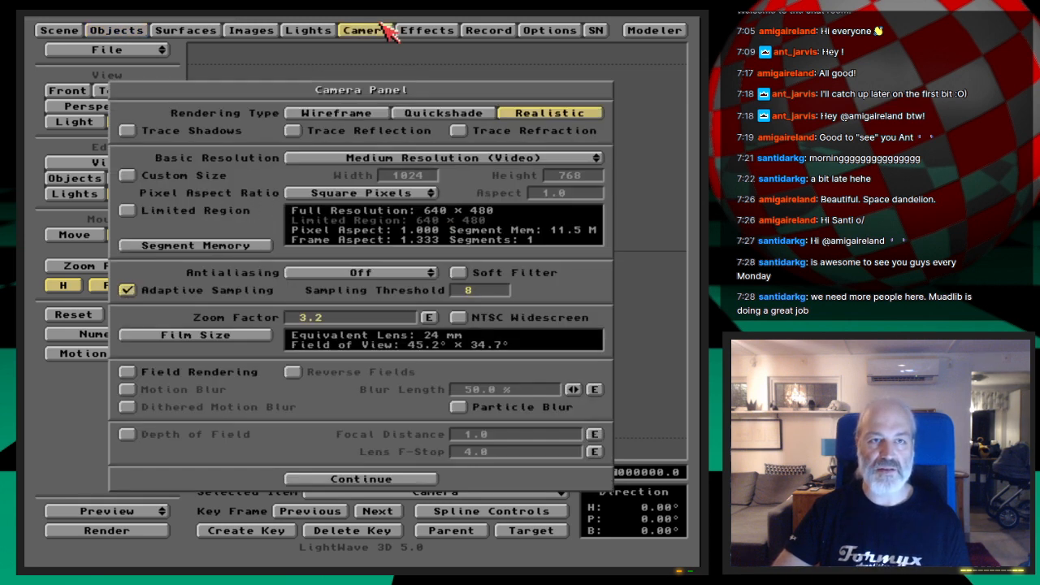
left_click(146, 32)
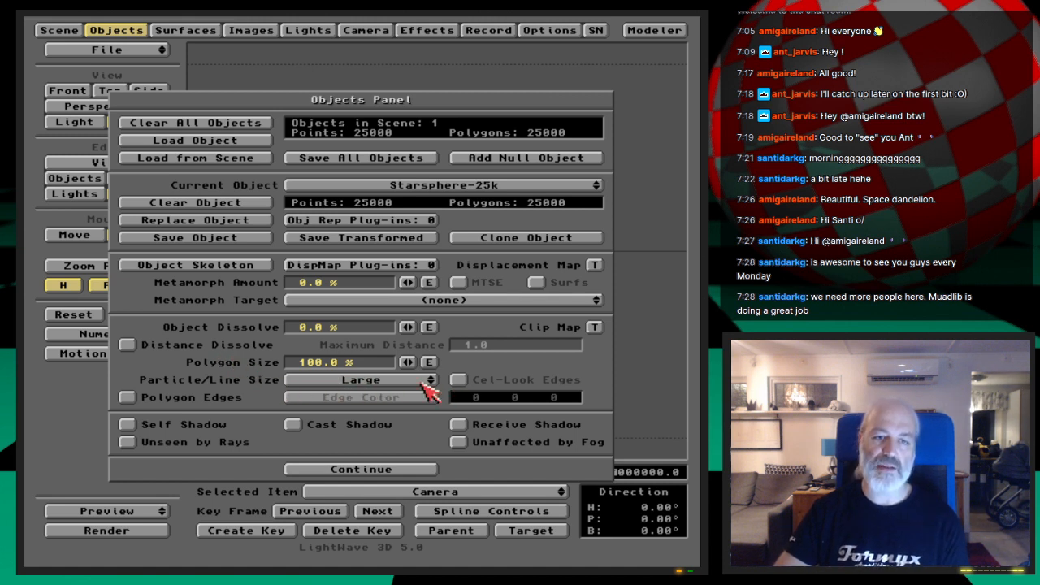
key("F9")
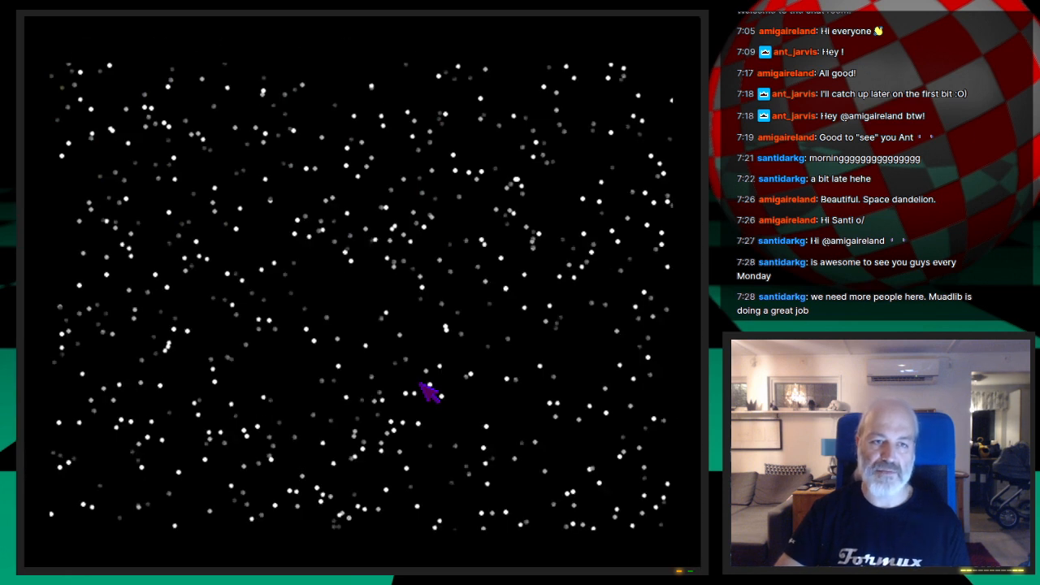
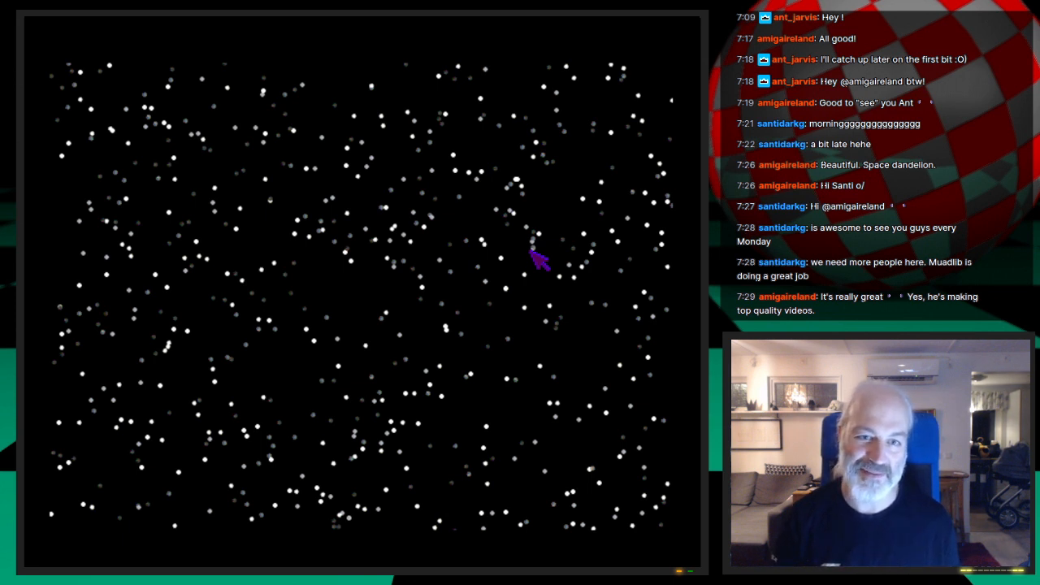
Step: Set the Particle/Line Size of Starsphere-25k to Automatic, test-render frame 0 and close the render
key("Escape")
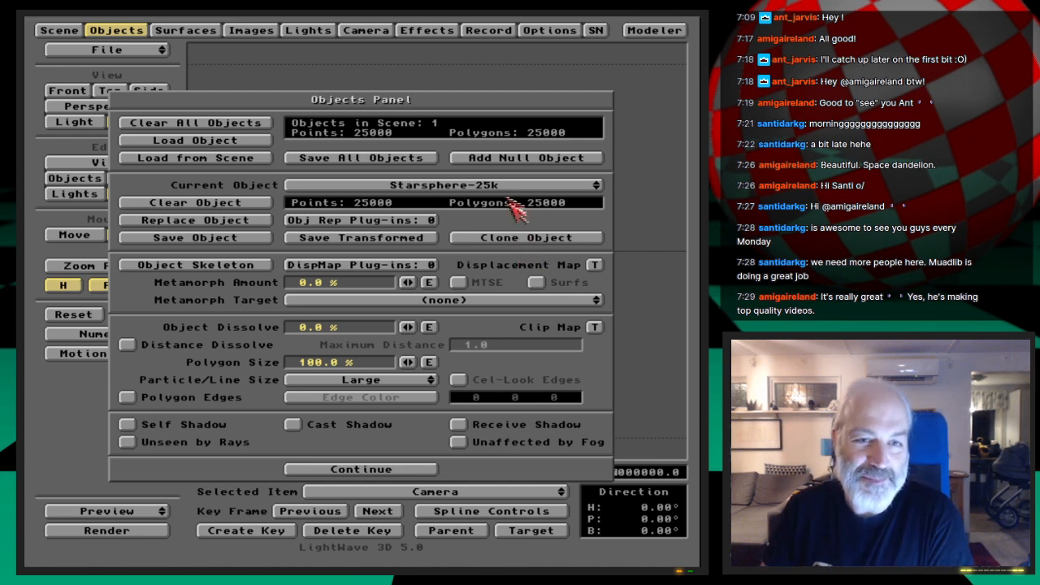
left_click_drag(400, 393, 414, 365)
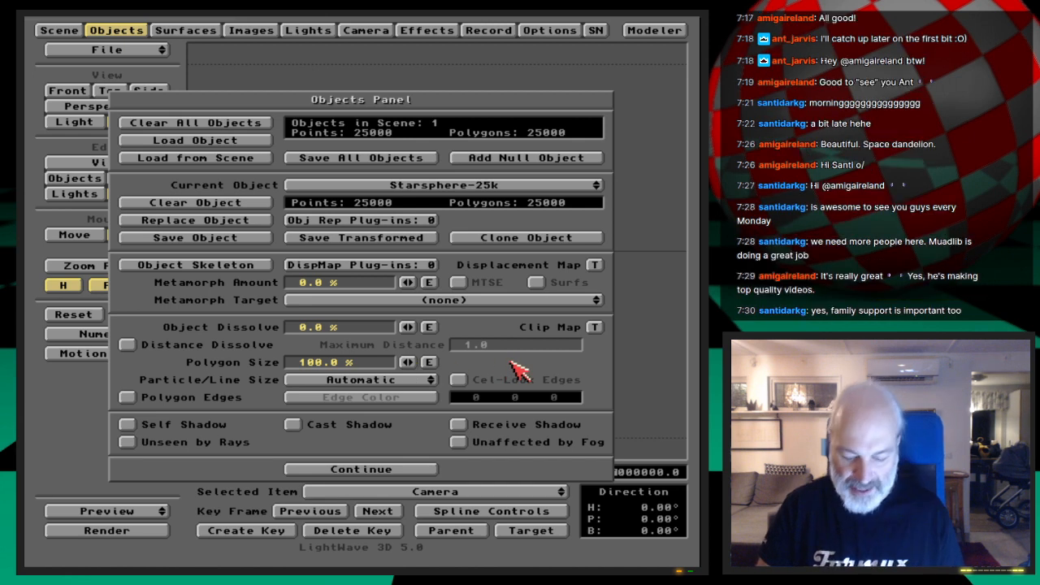
key("super+m")
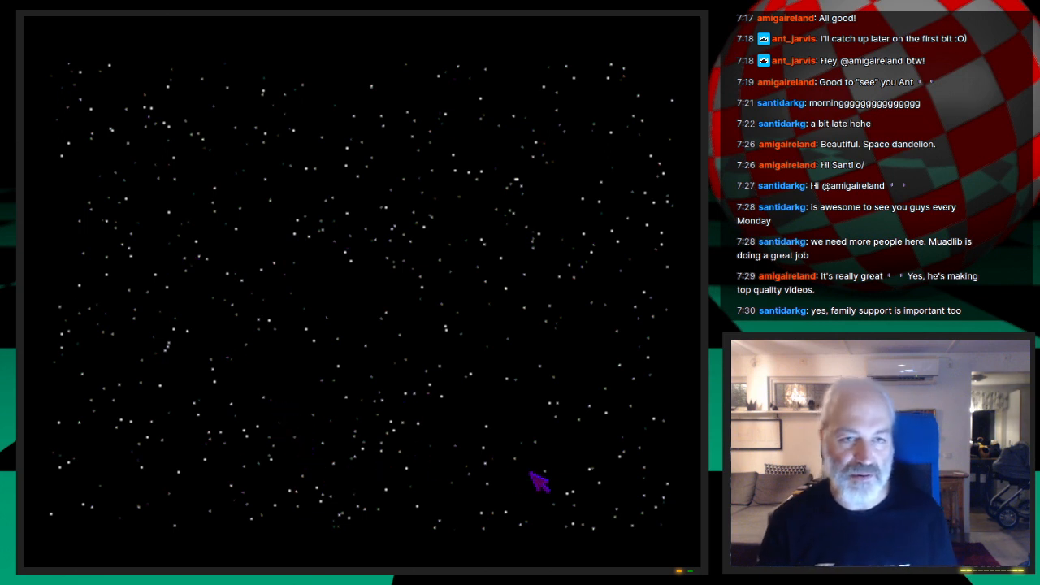
key("Escape")
Step: Set the Particle/Line Size of Starsphere-25k to Small, test-render frame 0 and close the render
left_click(414, 382)
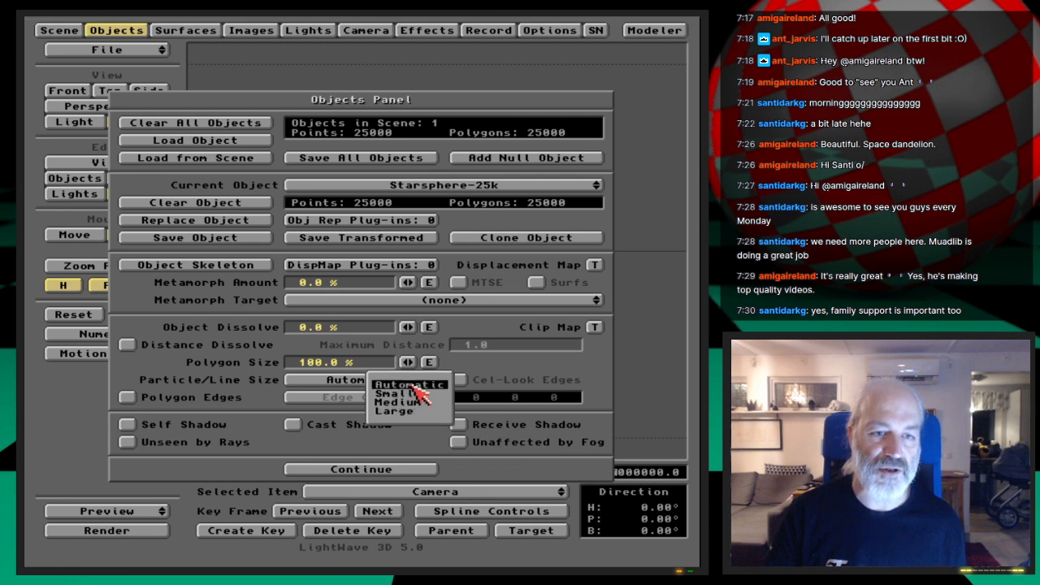
left_click(431, 394)
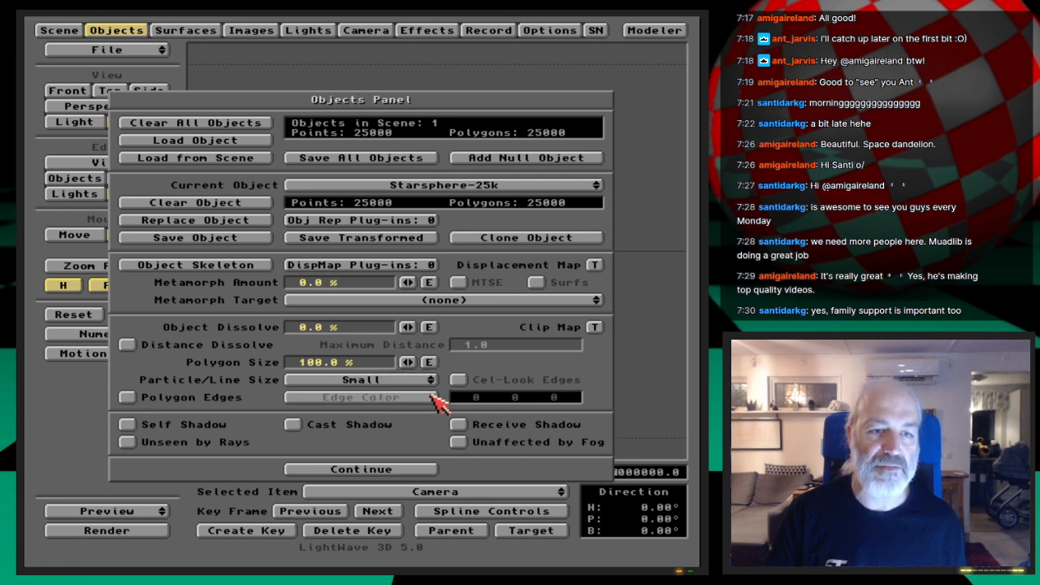
key("F9")
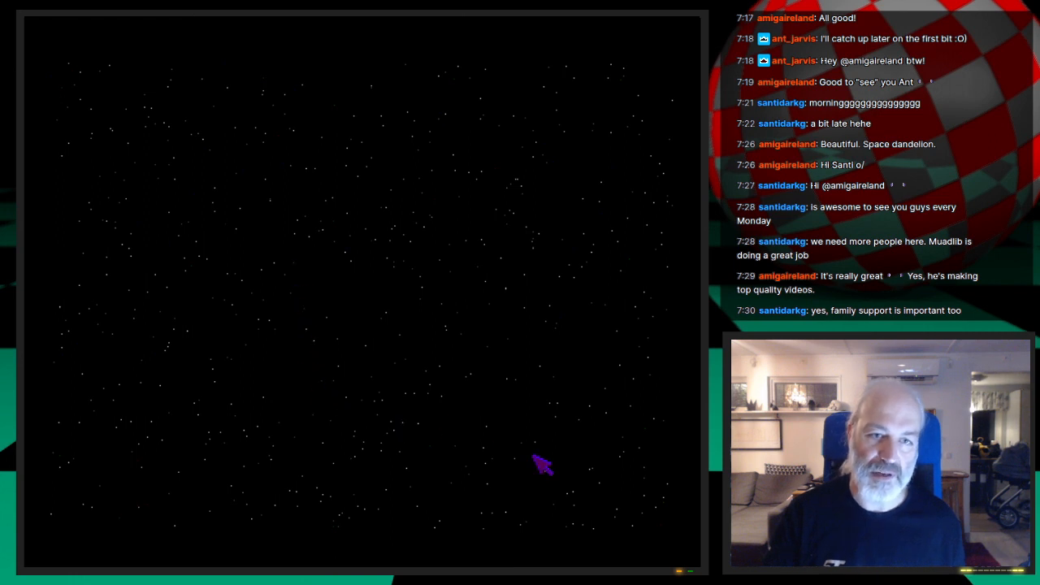
key("Escape")
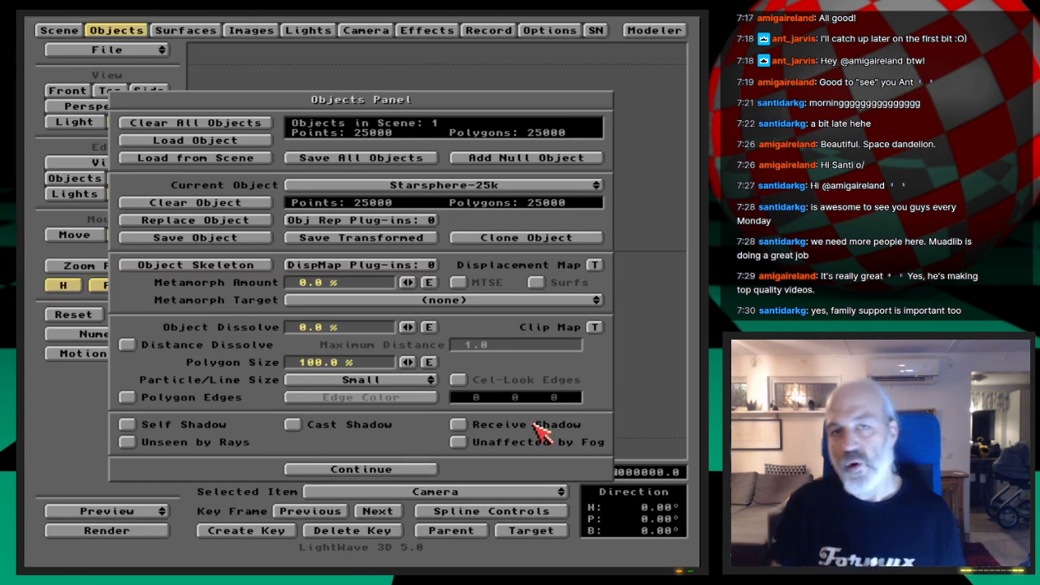
left_click(124, 30)
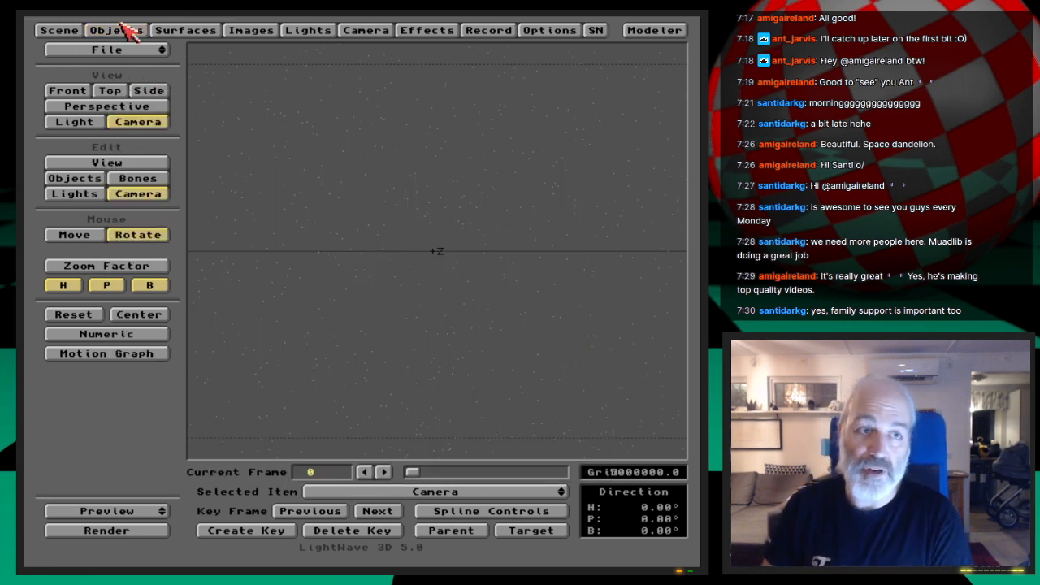
Step: Look briefly at the star sphere in Modeler, return to Layout and restore Starsphere-25k's Particle/Line Size to Automatic
left_click(654, 30)
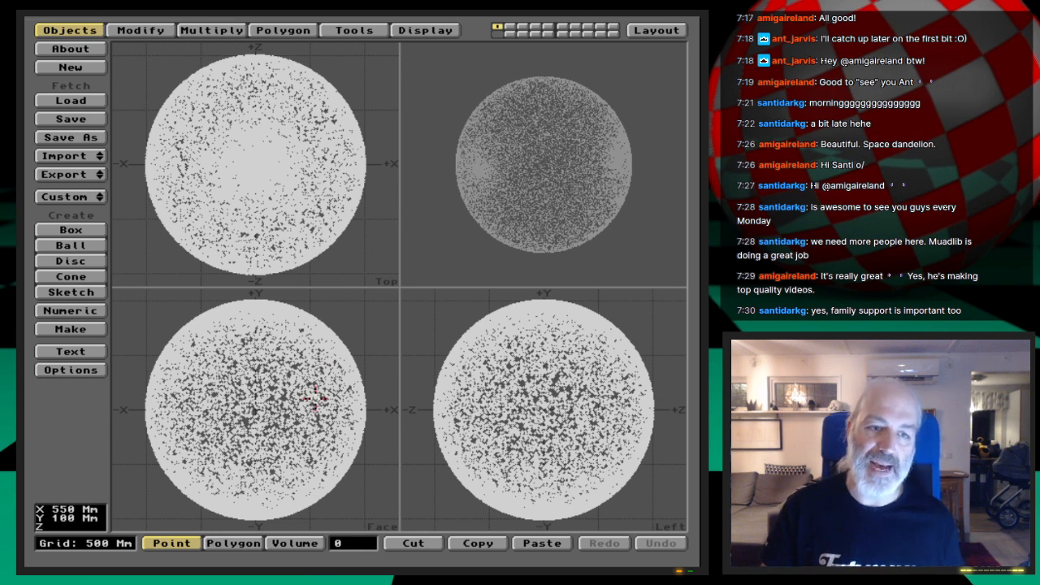
left_click(679, 34)
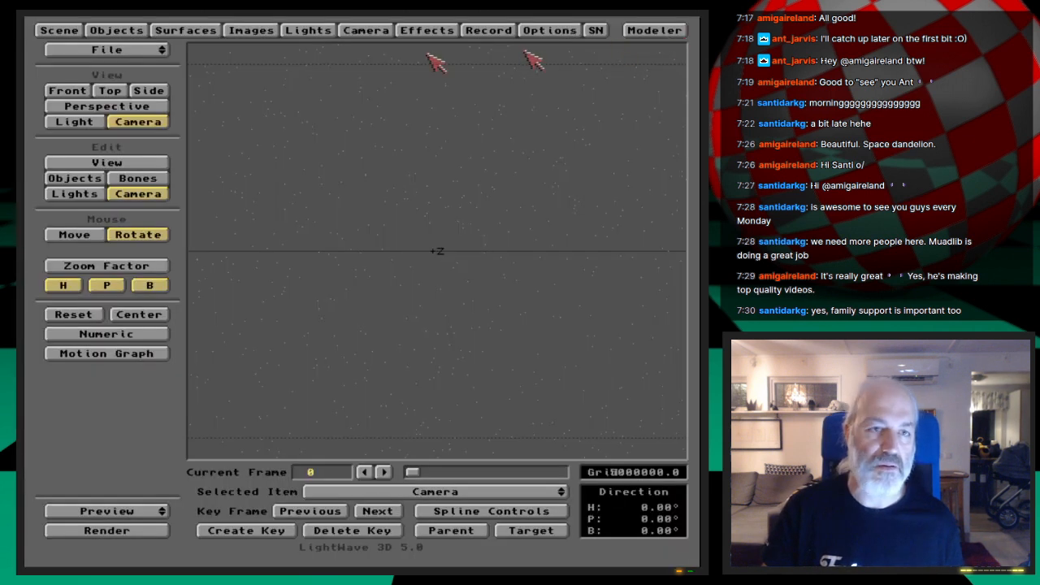
left_click(127, 30)
left_click(424, 385)
left_click(417, 372)
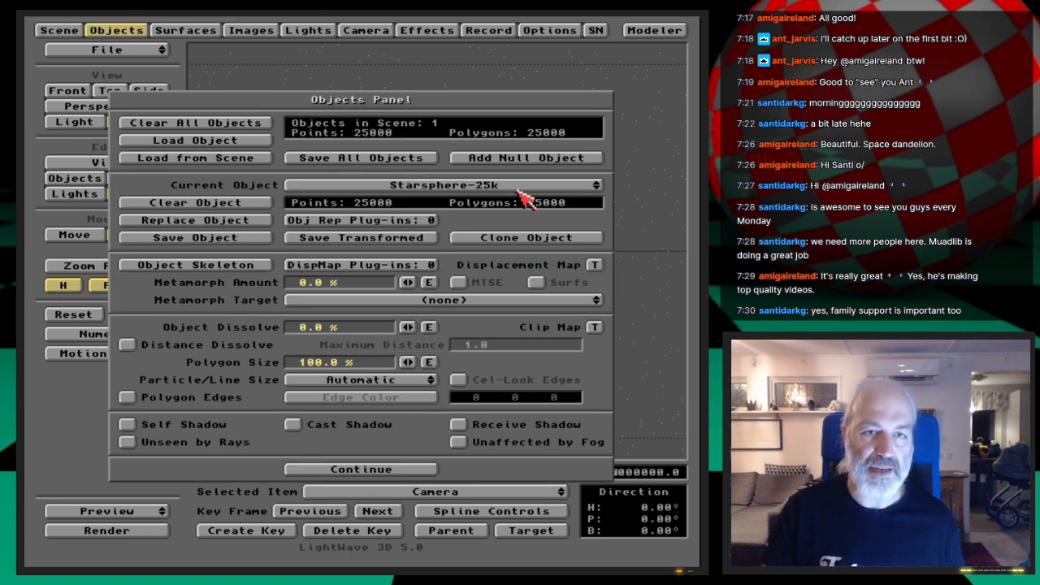
Step: Clone Starsphere-25k once and set the Particle/Line Size of the clone, Starsphere-25k (2), to Small
left_click(514, 240)
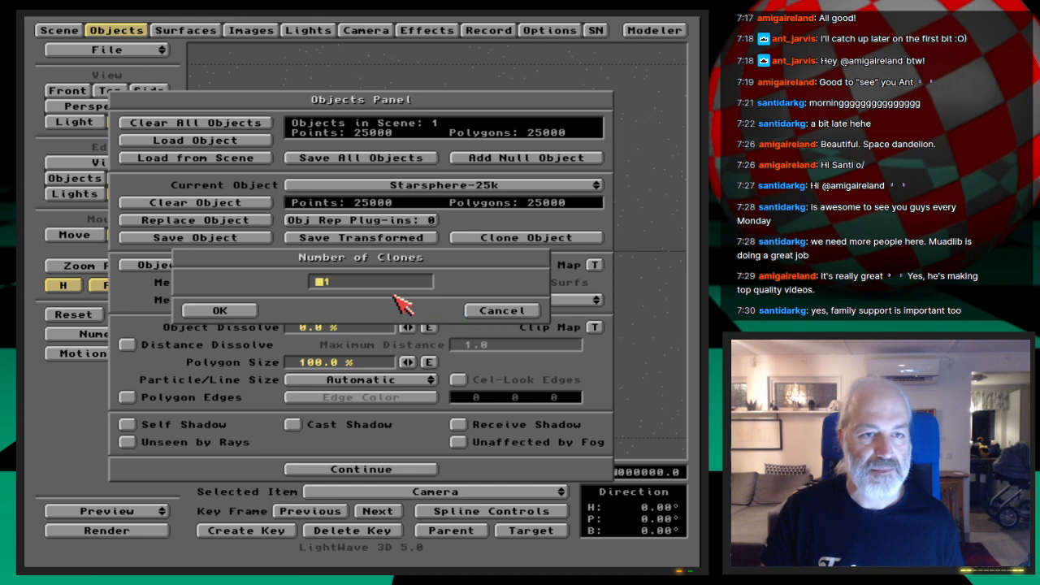
key("Return")
left_click(537, 185)
left_click(541, 189)
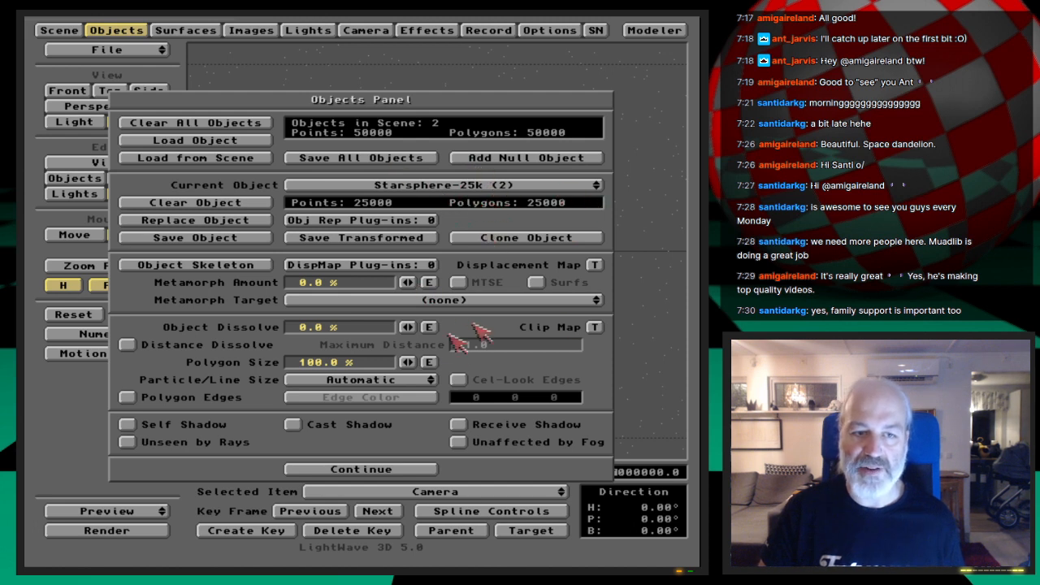
left_click(415, 379)
left_click(410, 386)
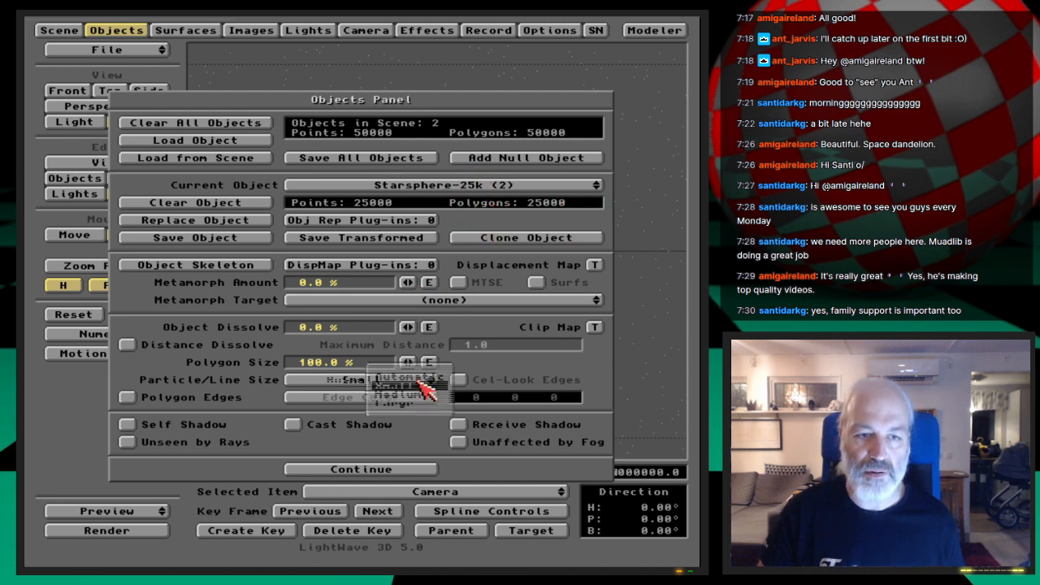
left_click(420, 469)
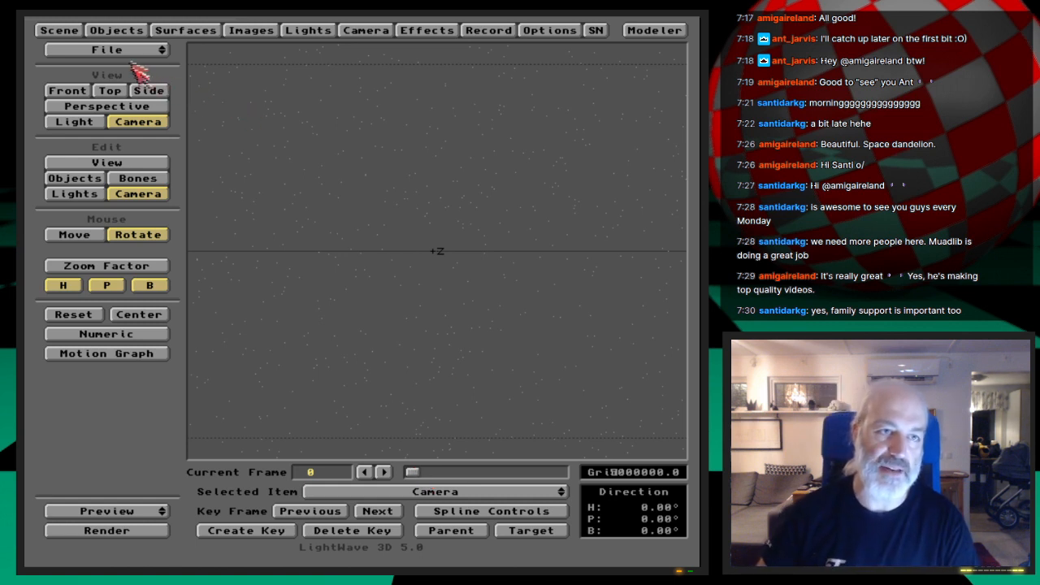
Step: Rotate Starsphere-25k (2) to about 536.8° heading and -412° pitch, test-render frame 0 and close the render
left_click(102, 178)
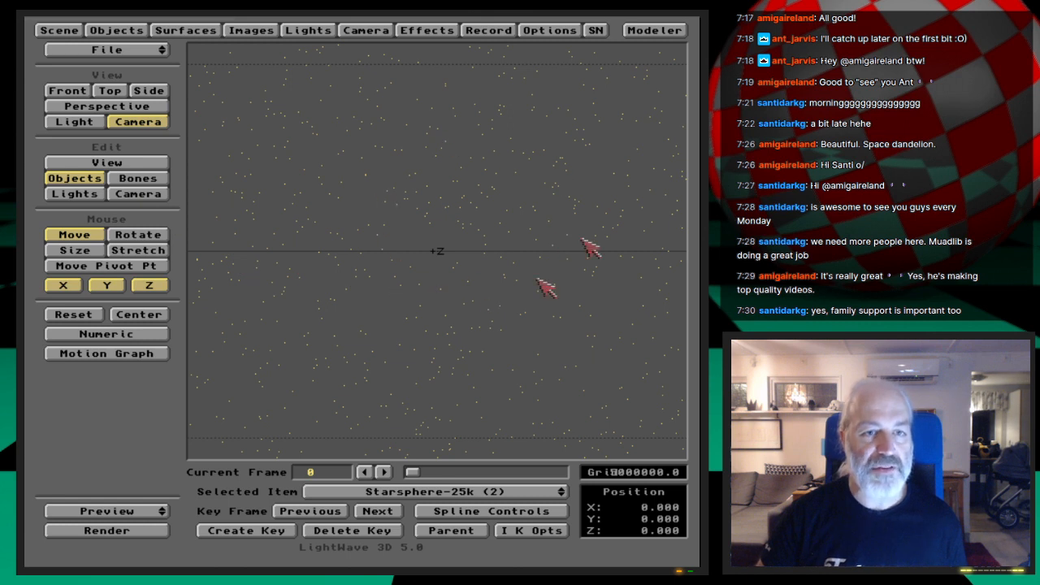
left_click(138, 234)
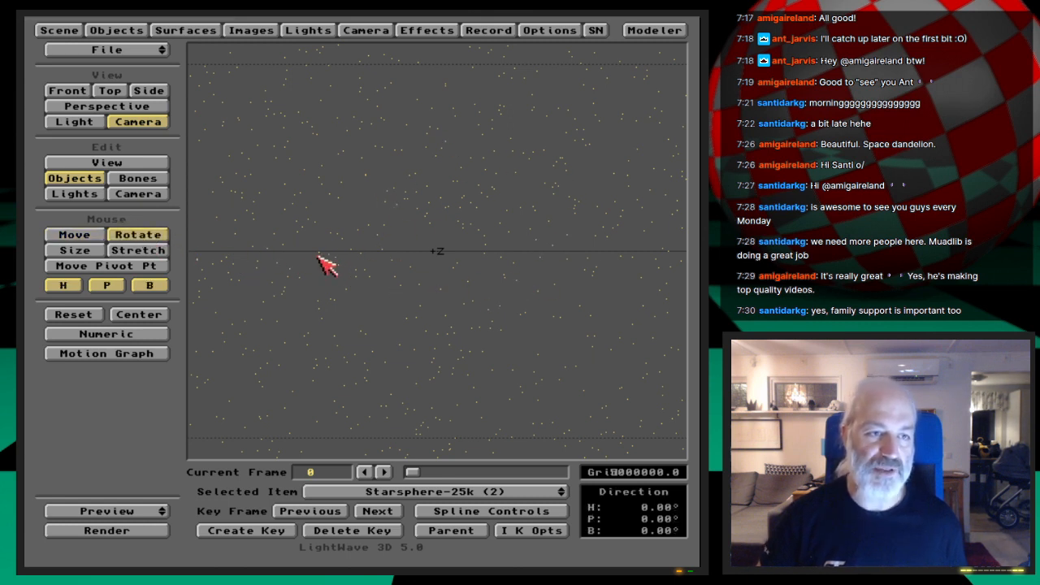
left_click_drag(302, 316, 290, 320)
left_click_drag(307, 384, 322, 406)
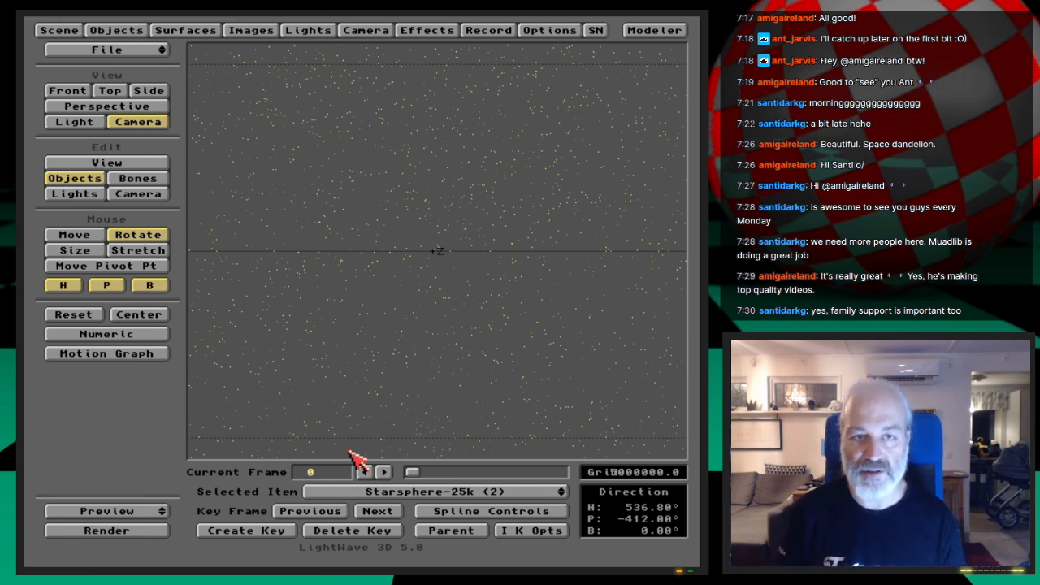
key("F9")
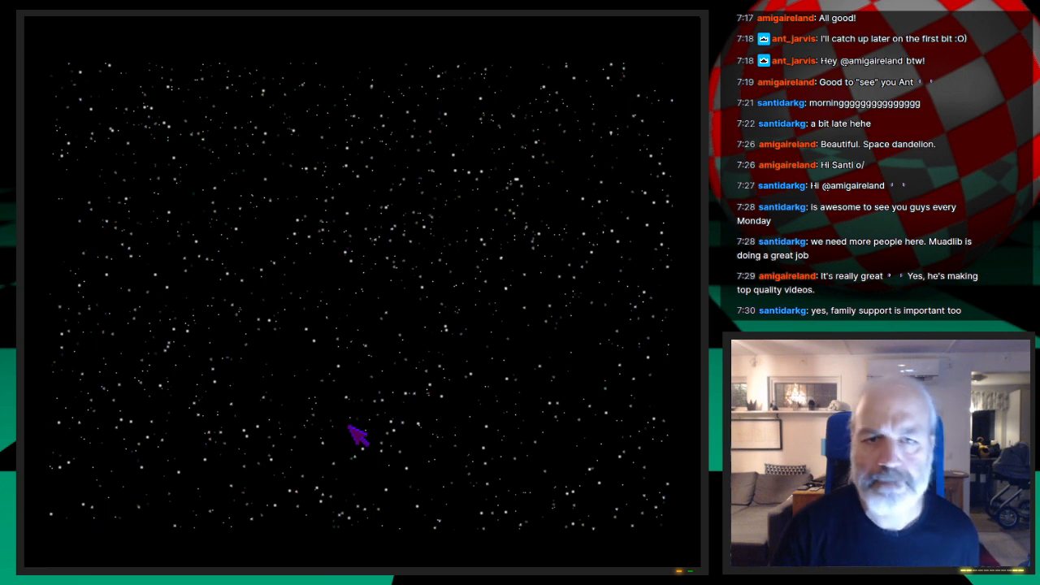
key("Escape")
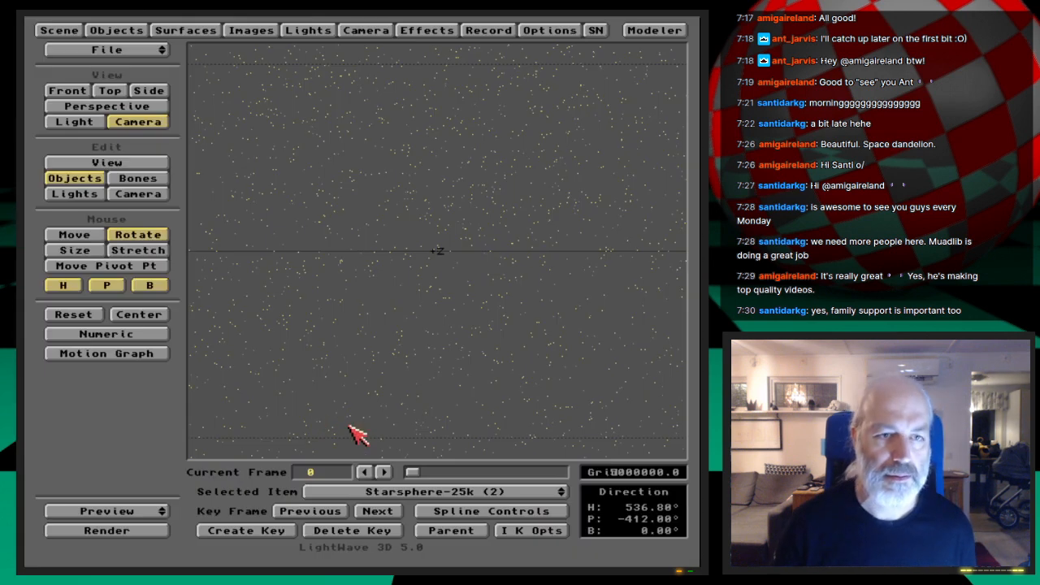
Step: Compare the object settings of Starsphere-25k (1) and Starsphere-25k (2)
left_click(134, 30)
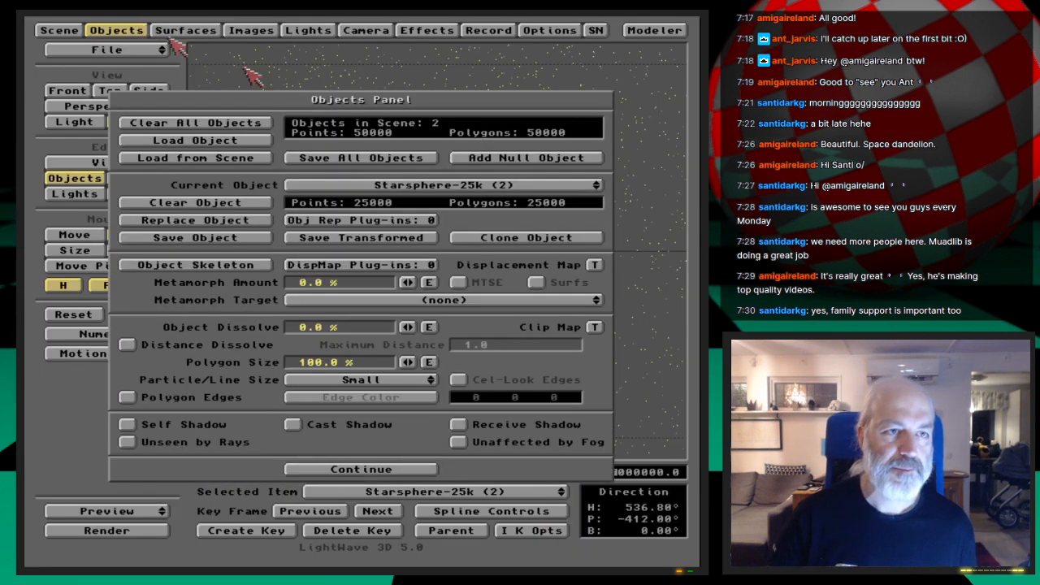
left_click(488, 186)
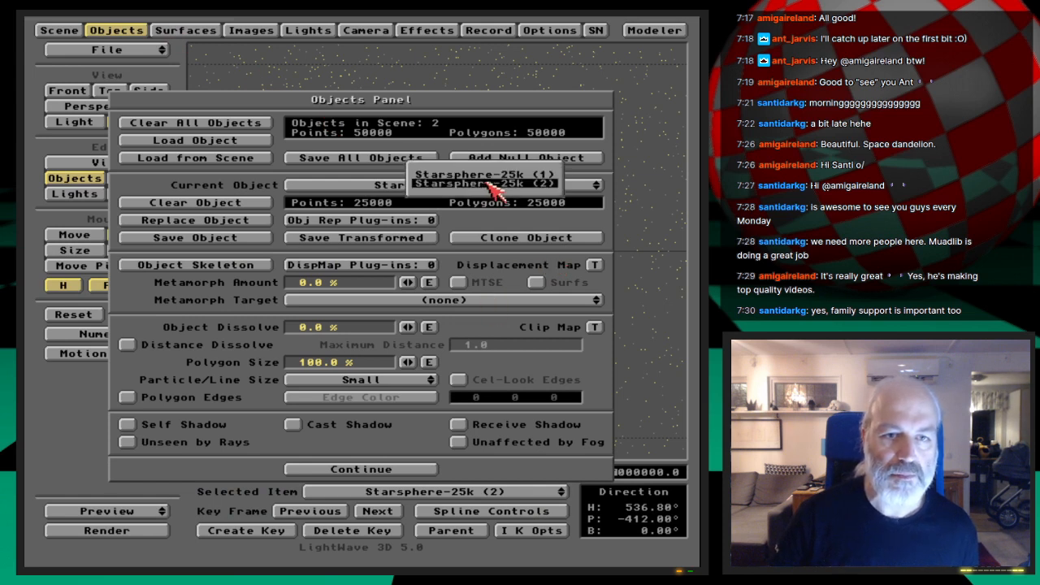
left_click(490, 174)
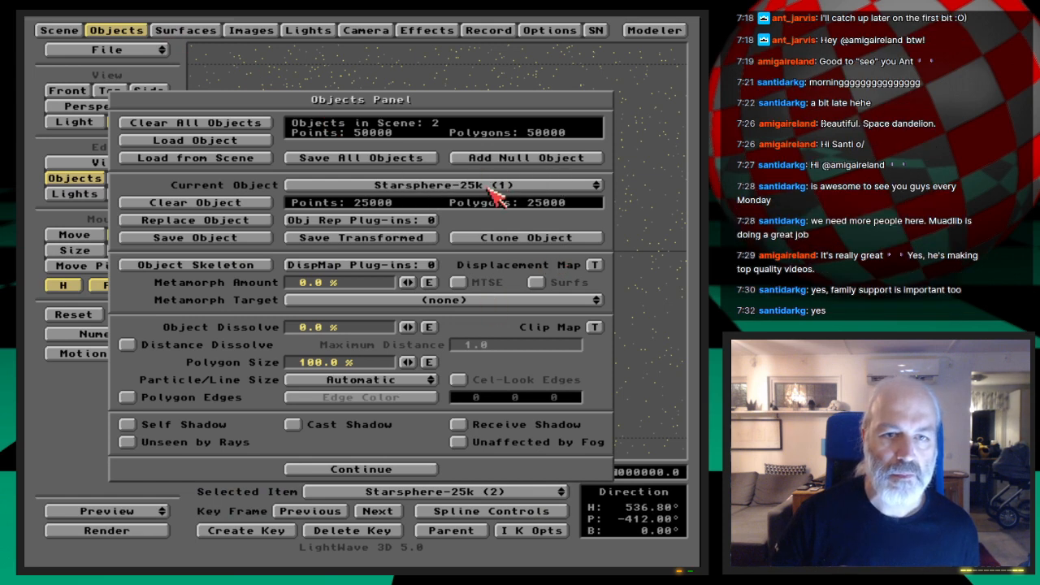
left_click(492, 186)
left_click(494, 199)
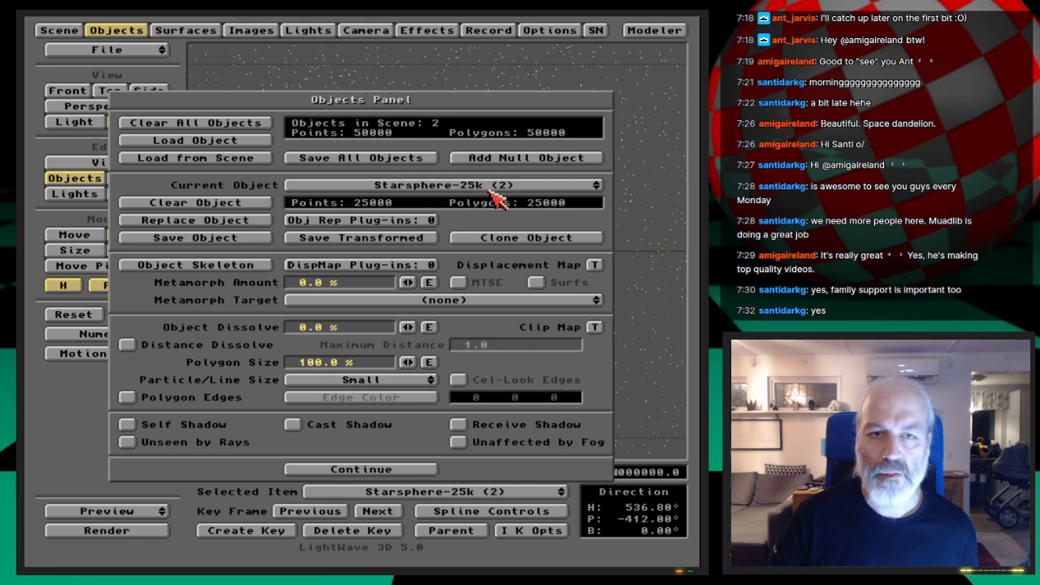
Step: Save all objects in the scene and confirm the save
left_click(202, 34)
left_click(112, 30)
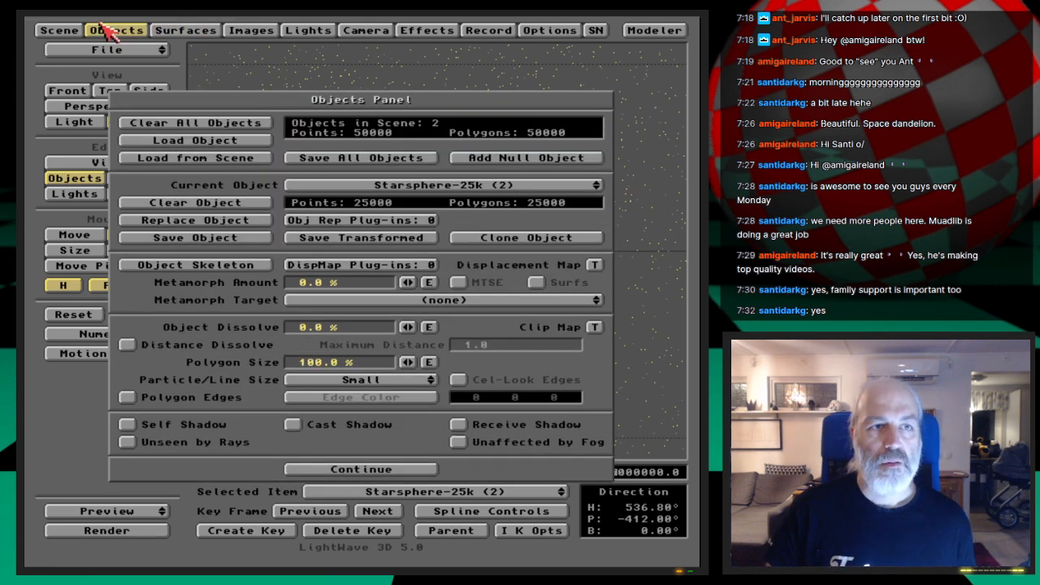
left_click(395, 160)
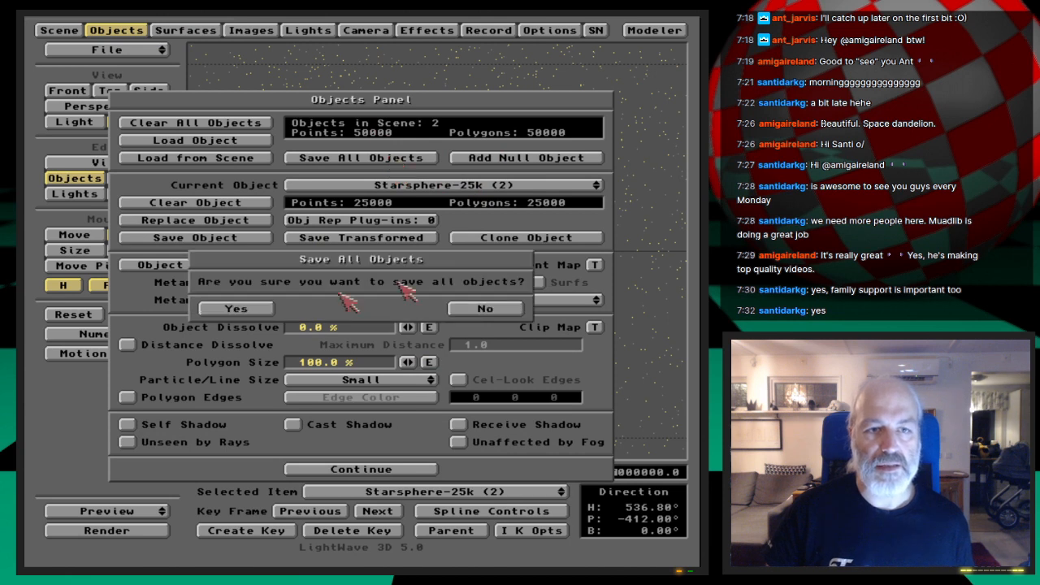
left_click(235, 308)
Step: Render frame 0 to check the combined star field of both spheres, and close the render
key("F9")
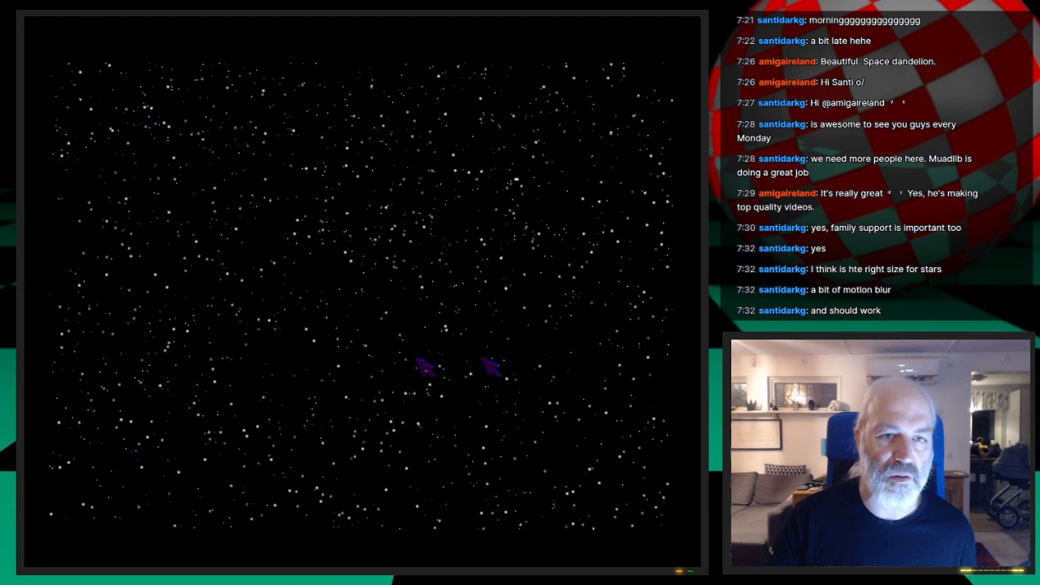
left_click(539, 358)
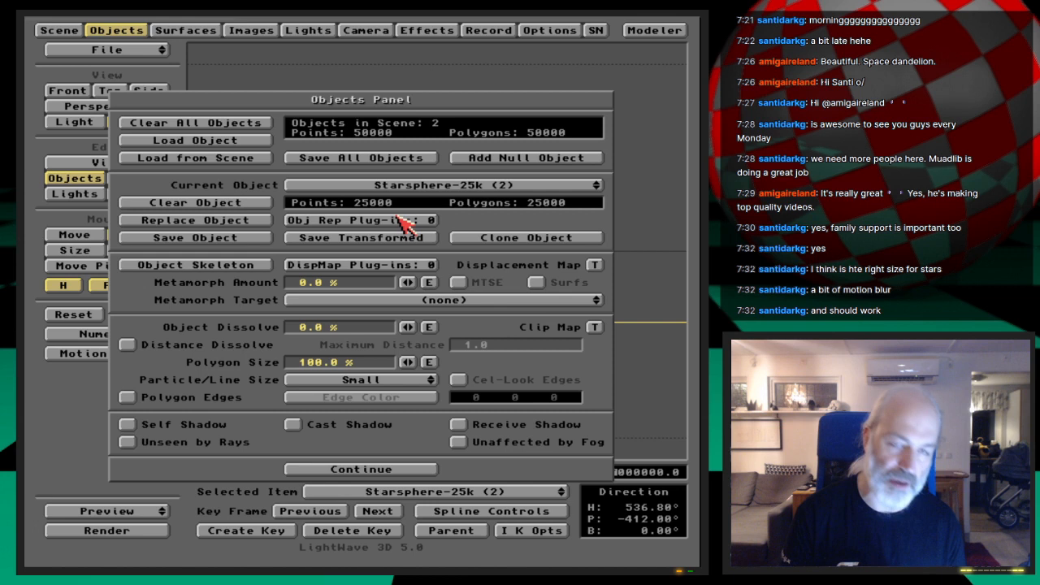
left_click(134, 30)
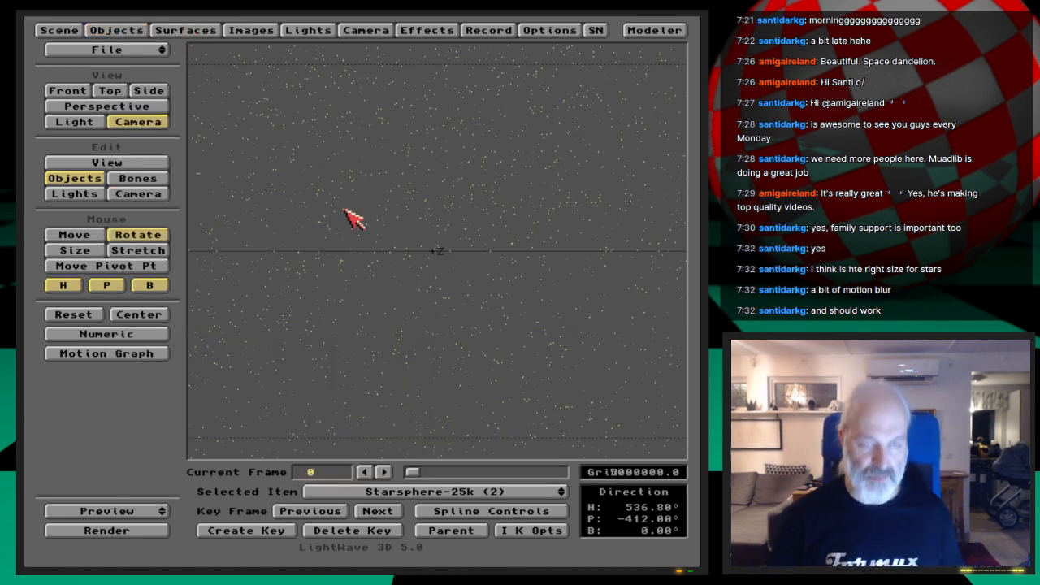
Step: Save all objects in the scene once more
left_click(134, 31)
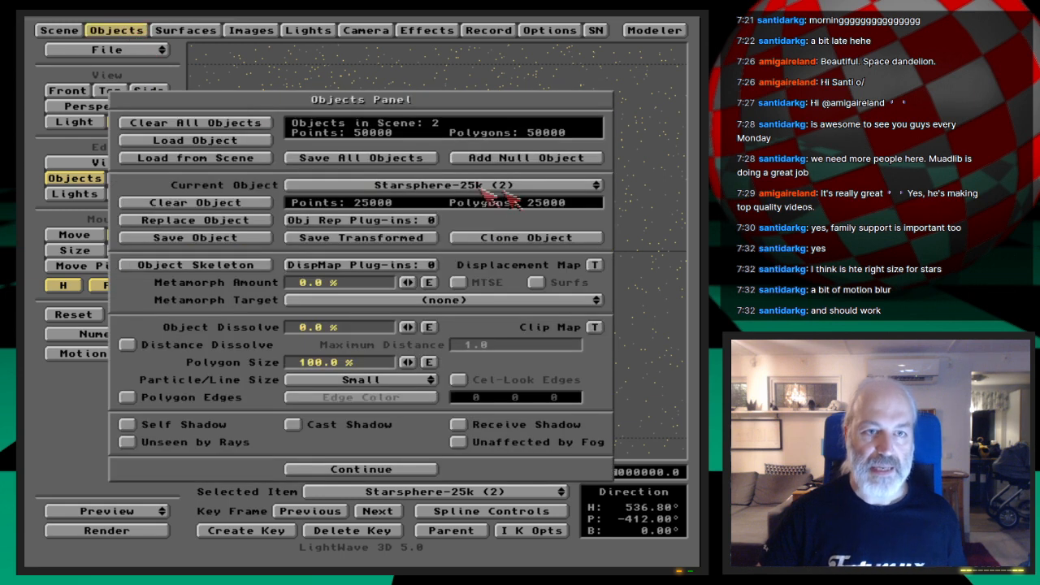
left_click(413, 160)
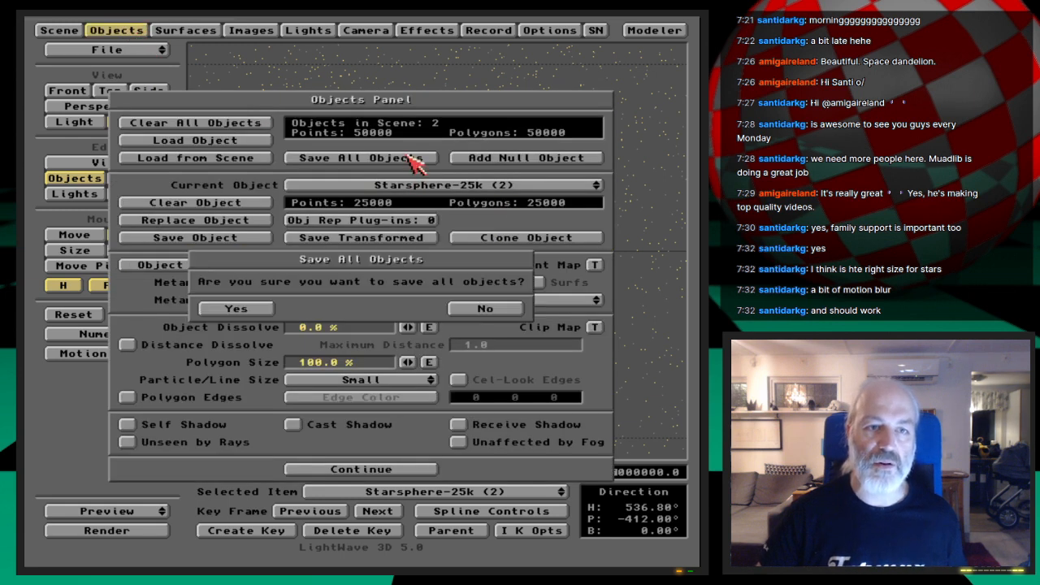
left_click(264, 309)
Step: Set the Diffuse Level of the Stars-shade5 surface to 0% and render frame 0
left_click(216, 27)
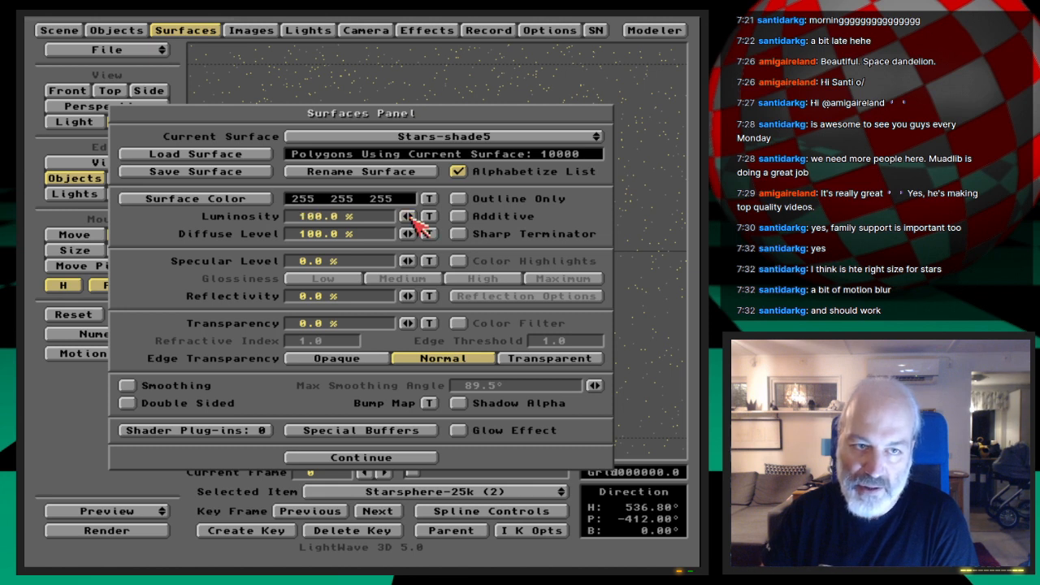
left_click_drag(410, 241, 389, 231)
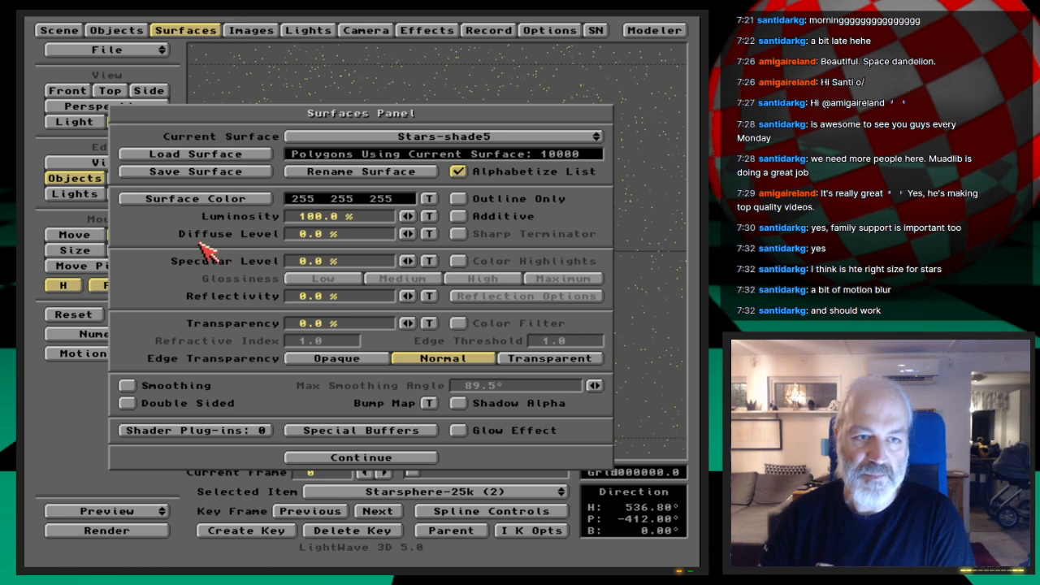
key("F9")
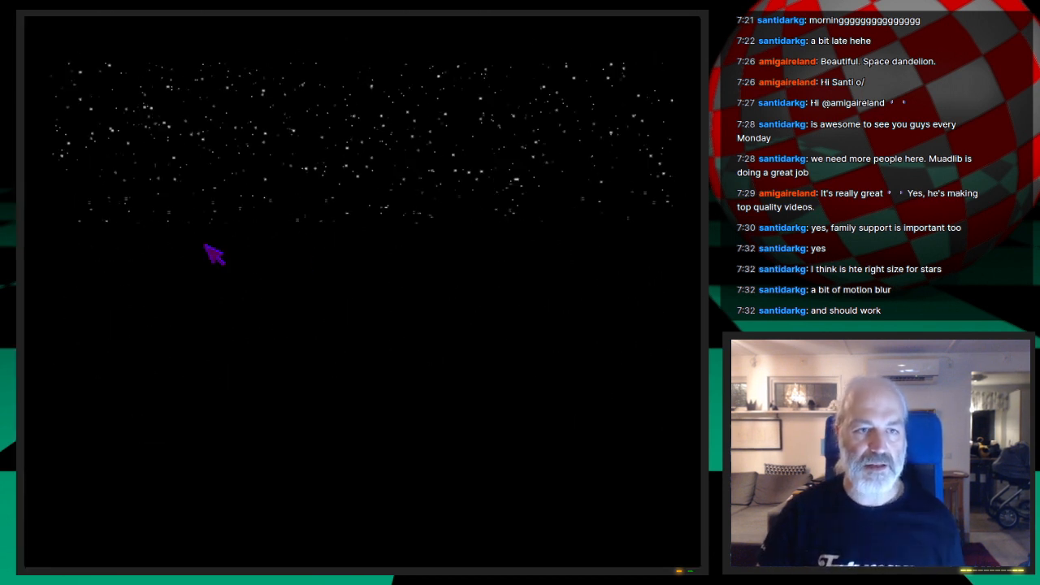
Step: Close the render, save all objects in the scene and confirm the save
key("Escape")
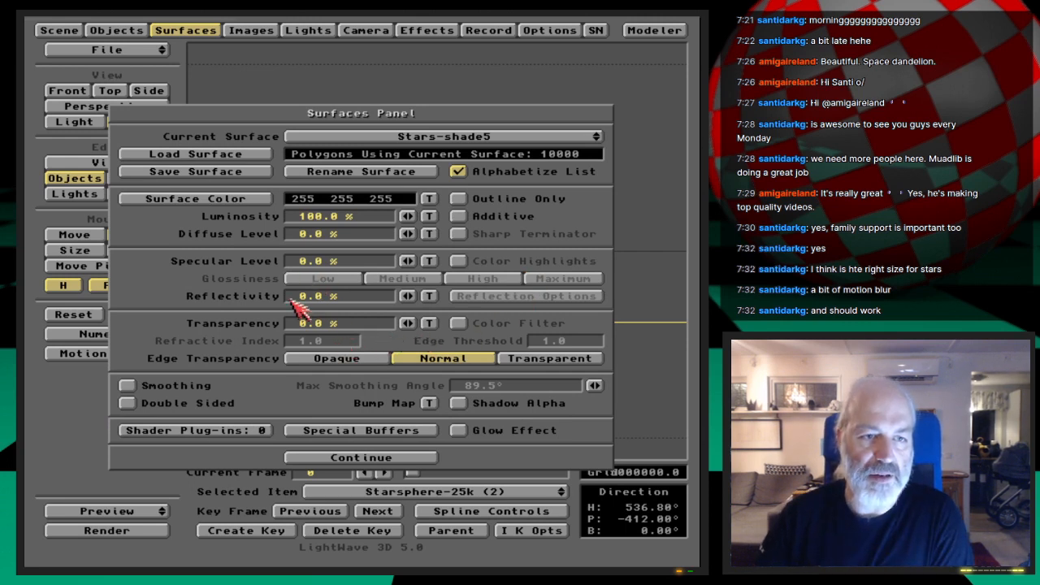
left_click(116, 30)
left_click(361, 161)
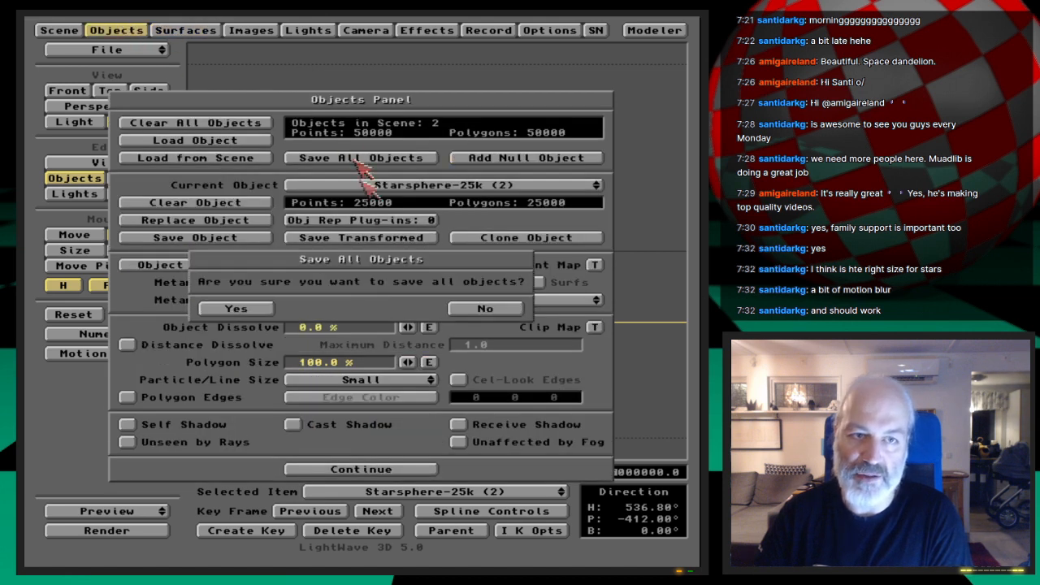
left_click(237, 308)
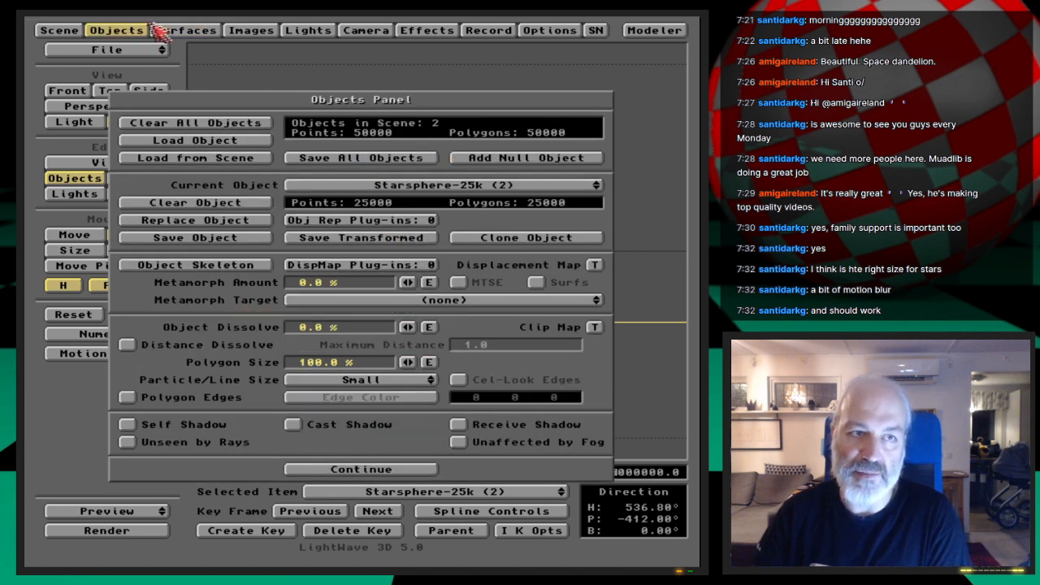
Step: Enable the Glow Effect in the image processing settings and render frame 0 to check it
left_click(214, 29)
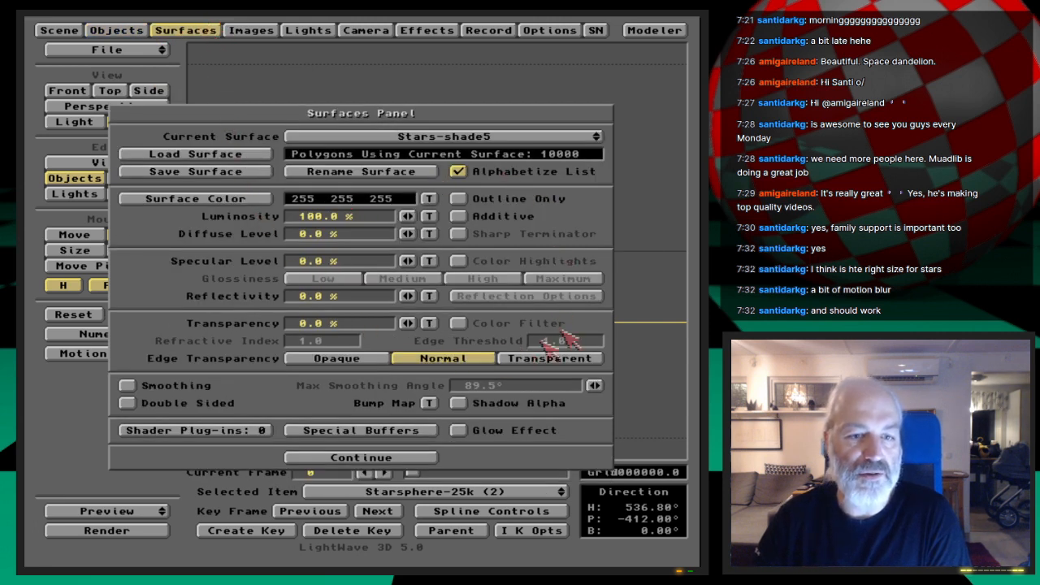
left_click(429, 30)
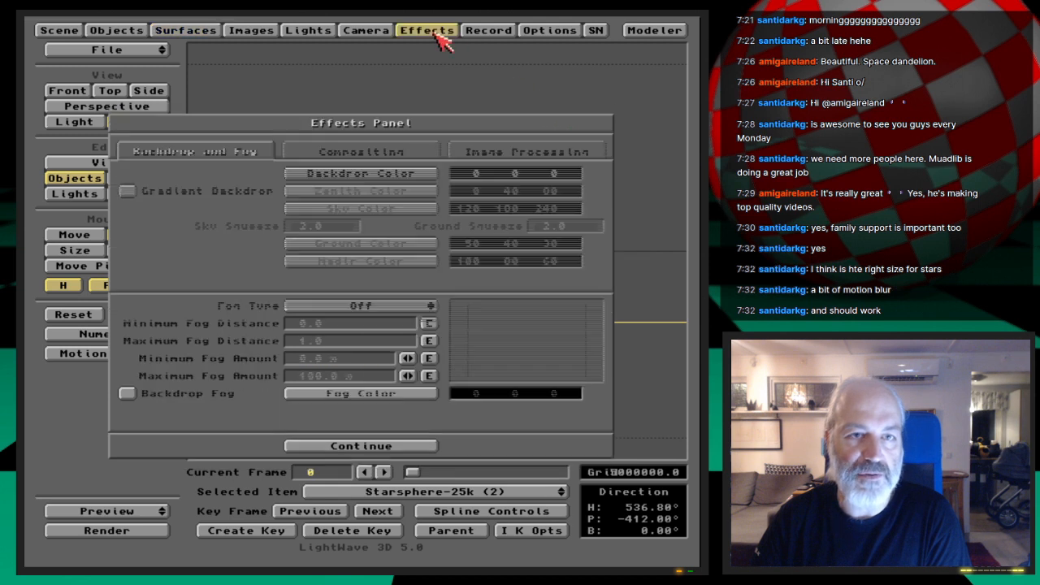
left_click(536, 154)
left_click(268, 245)
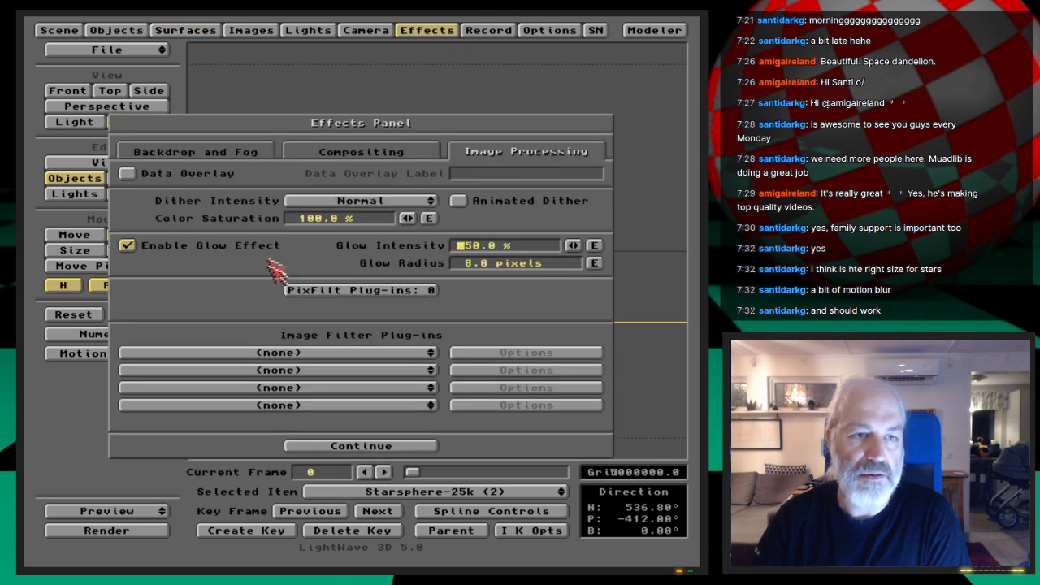
key("F9")
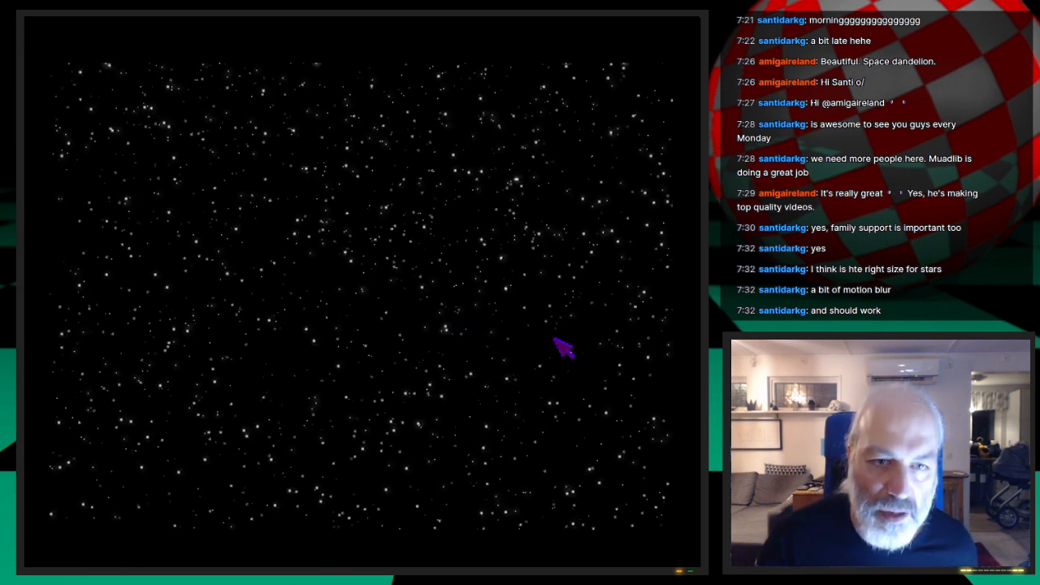
key("Escape")
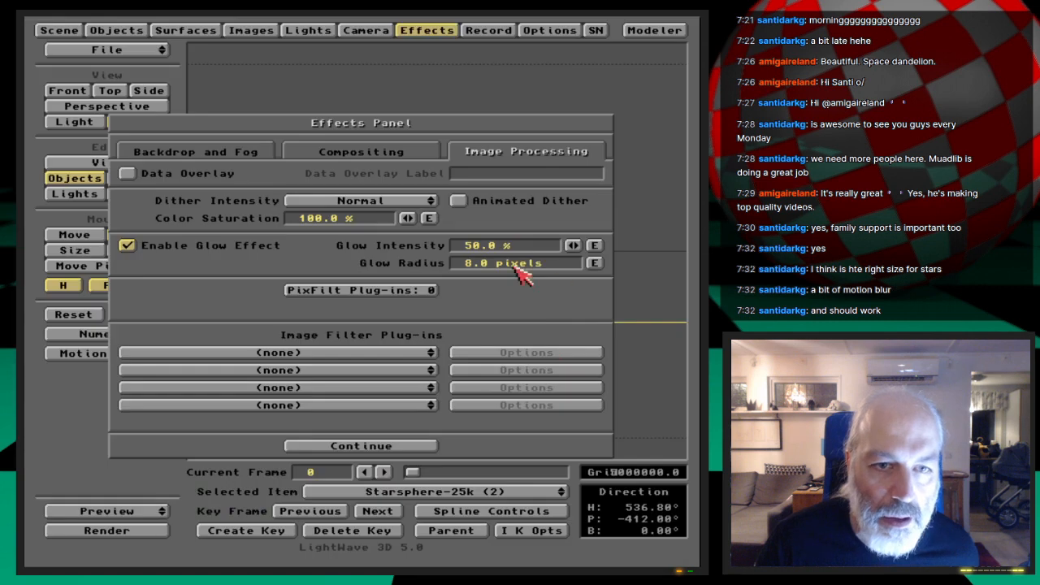
Step: Raise the Glow Intensity to 115% and render frame 0 again to check the stronger glow
left_click_drag(574, 247, 553, 260)
key("F9")
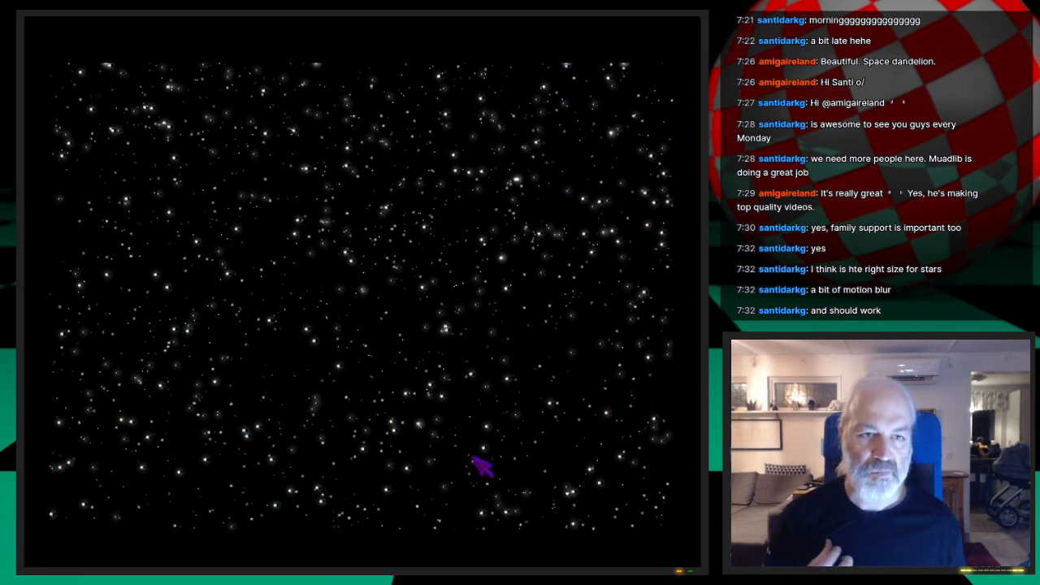
left_click(520, 378)
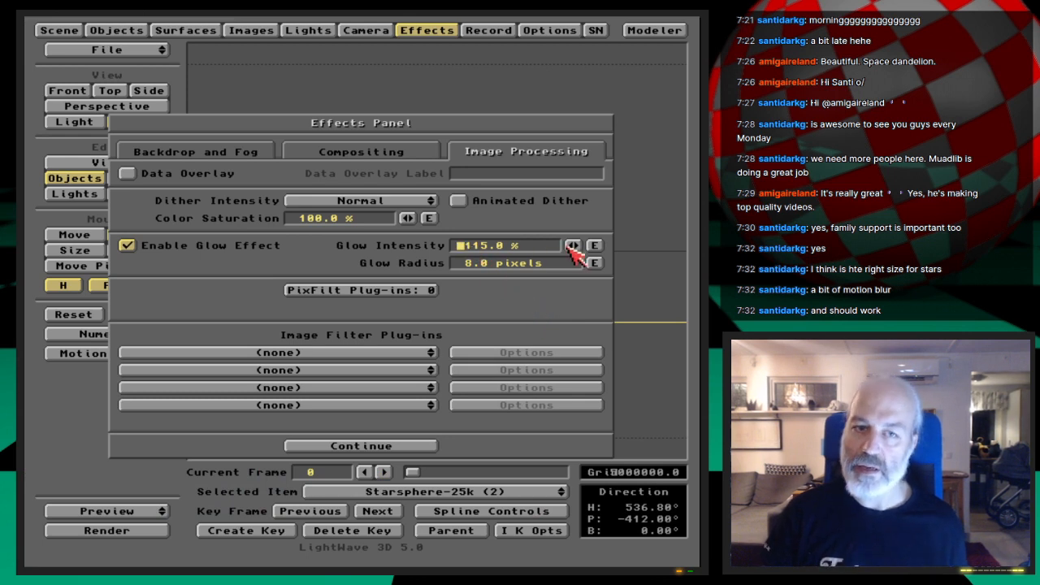
Step: Set the camera's antialiasing to Low and enable Motion Blur
left_click(388, 29)
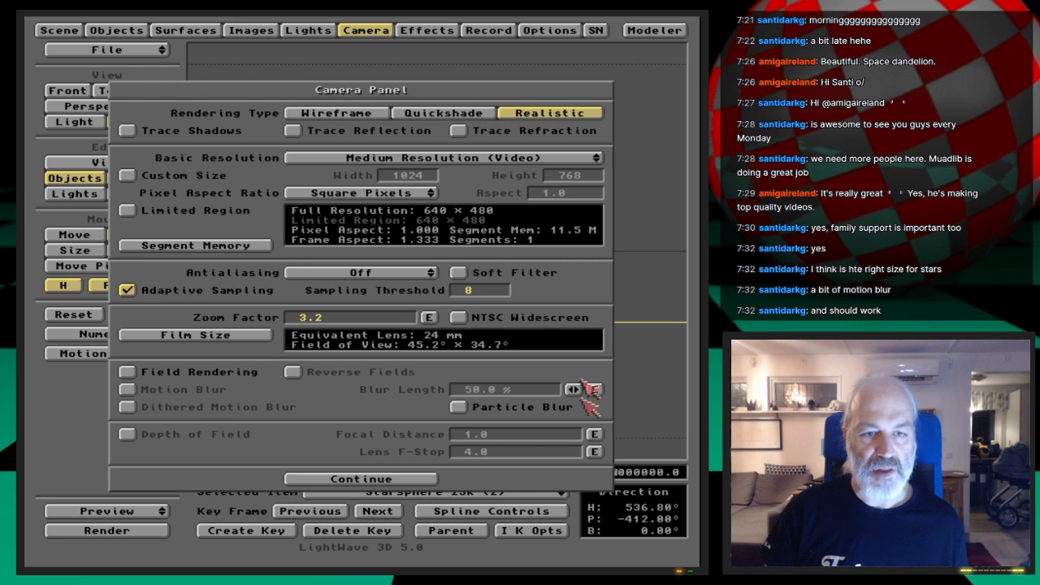
left_click_drag(362, 272, 367, 283)
left_click(213, 390)
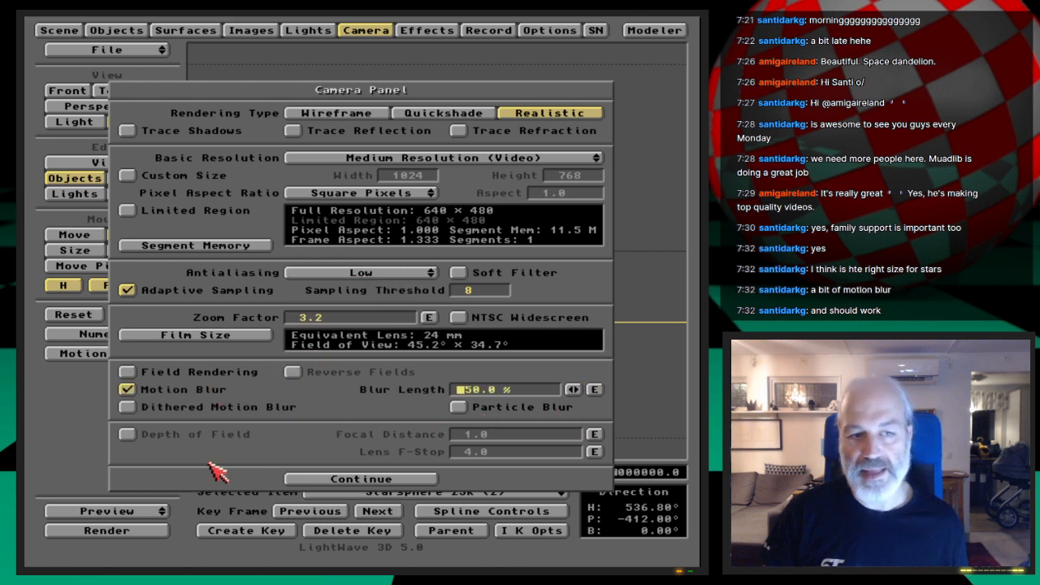
left_click(391, 477)
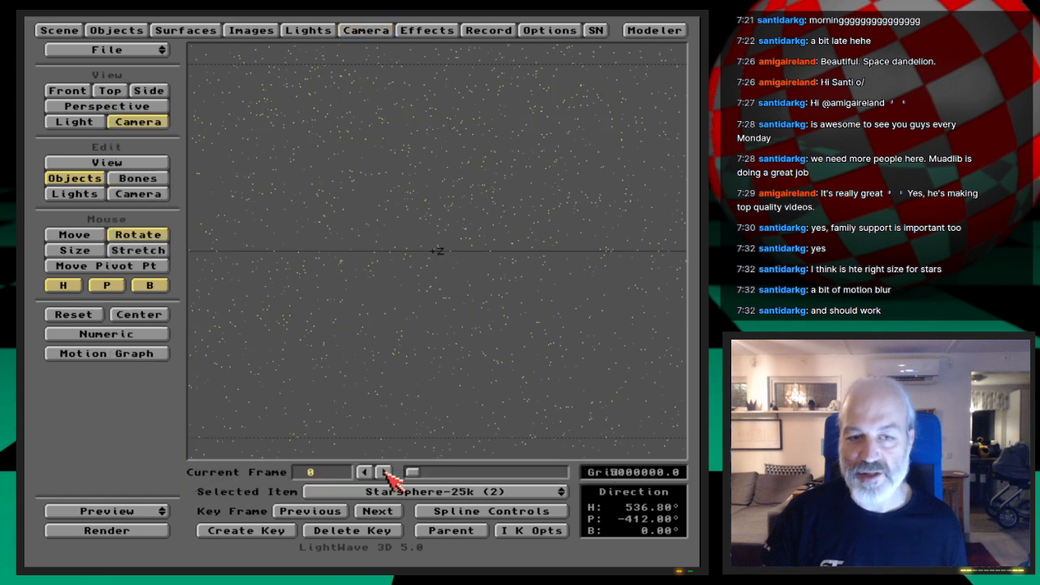
Step: Rotate the camera to about 56.8° heading and -7.2° pitch, and create a key frame for it
left_click(139, 194)
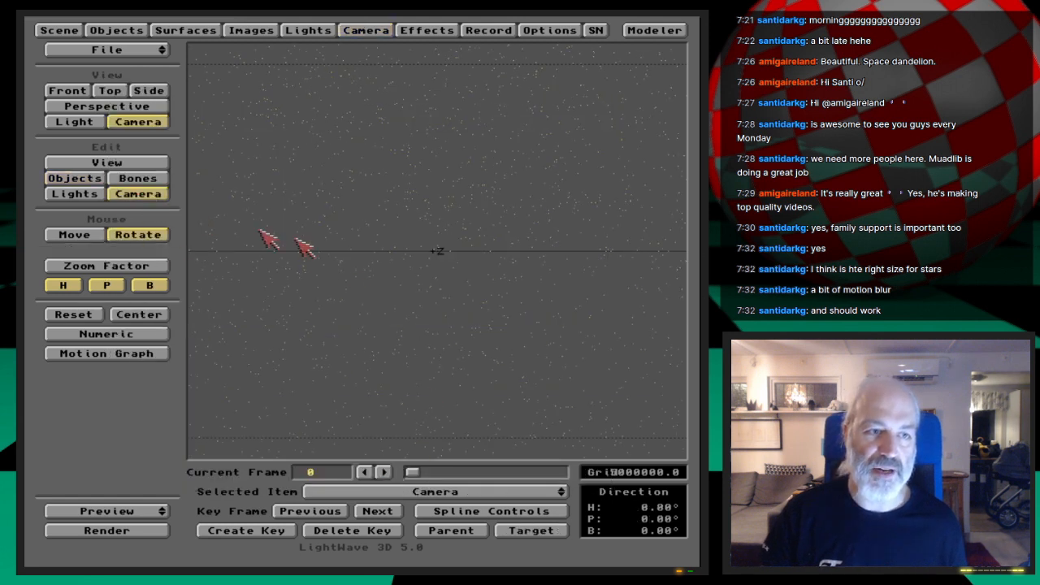
left_click_drag(286, 241, 411, 262)
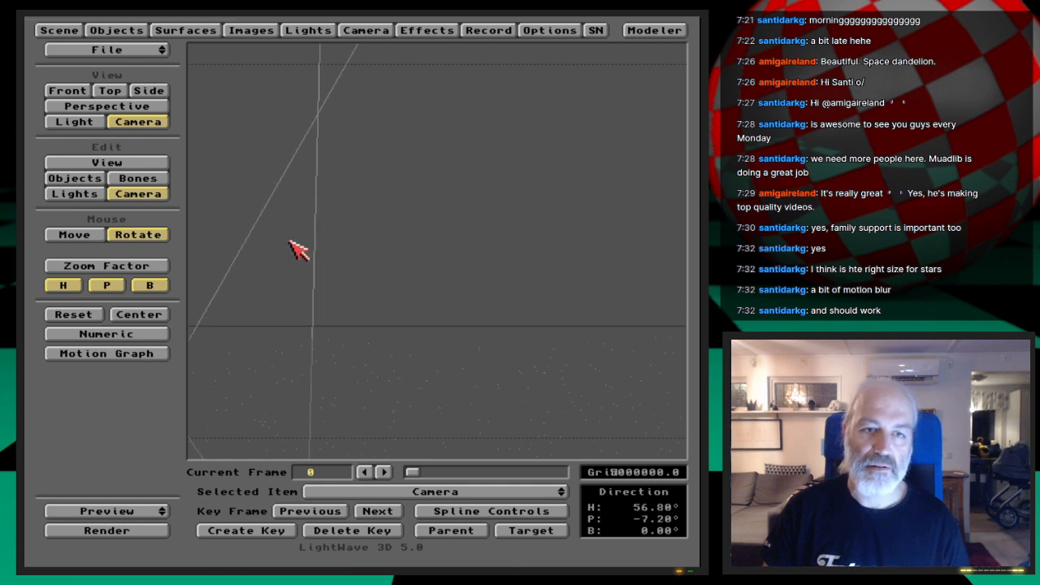
key("Return")
key("Return")
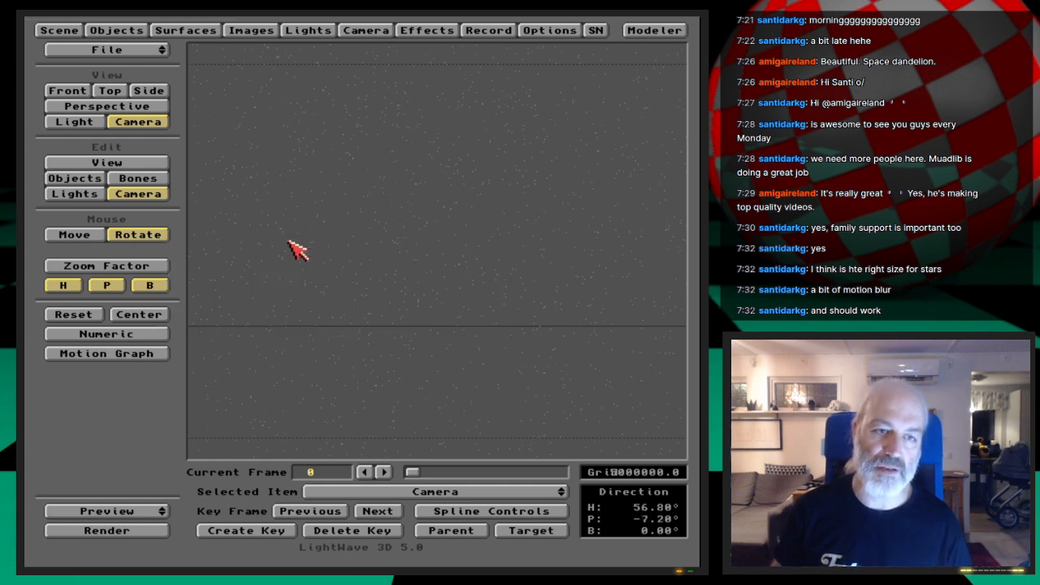
Step: Advance the animation to frame 16 and render that frame to check the motion blur on the stars
left_click(59, 30)
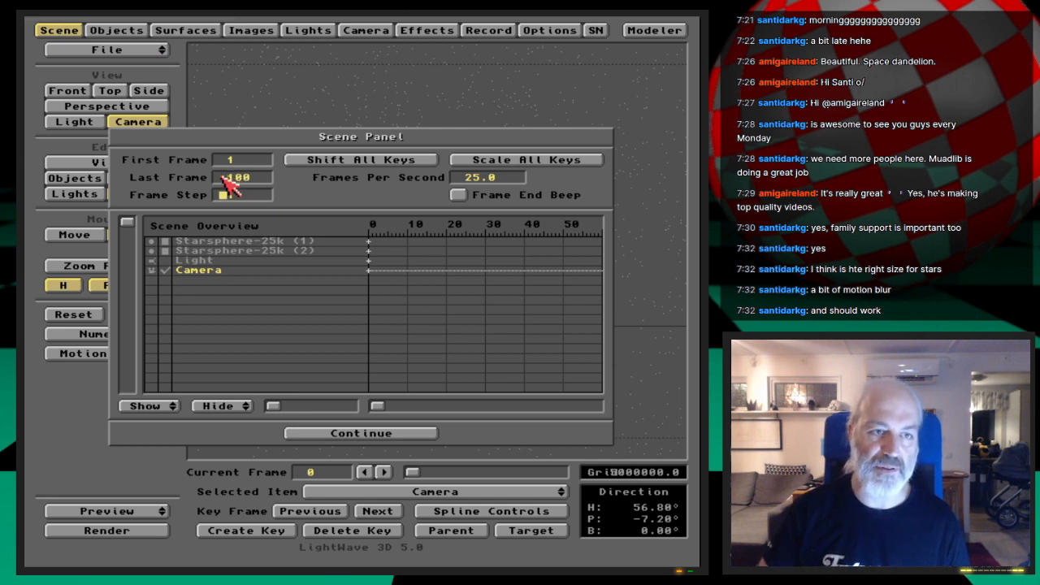
left_click(56, 31)
key("Right")
key("Right")
key("Right")
key("Right")
key("Right")
key("Right")
key("Right")
key("Right")
key("Right")
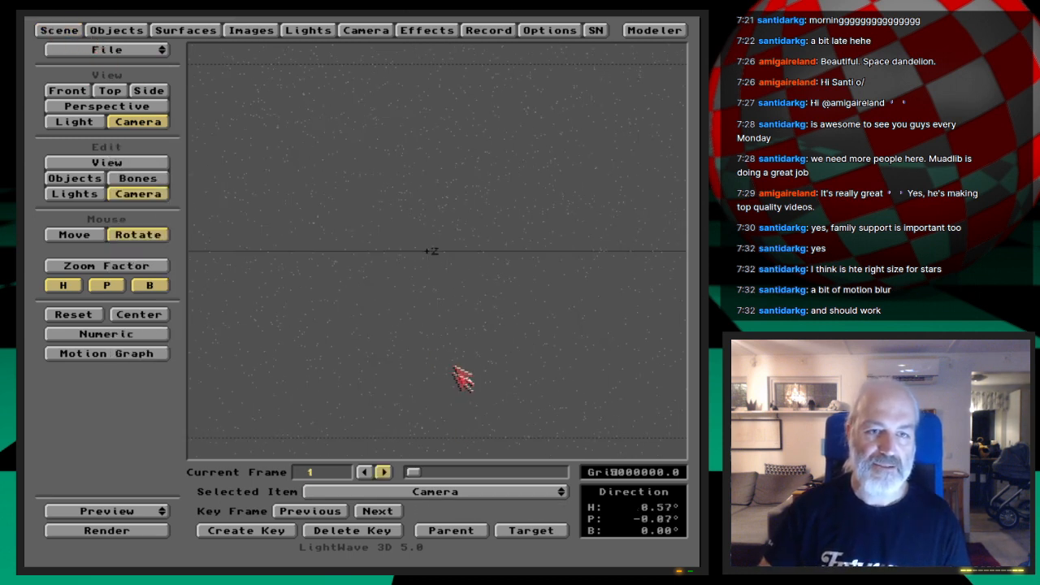
key("Right")
key("Right")
key("Right")
key("Right")
key("Right")
key("Right")
key("Right")
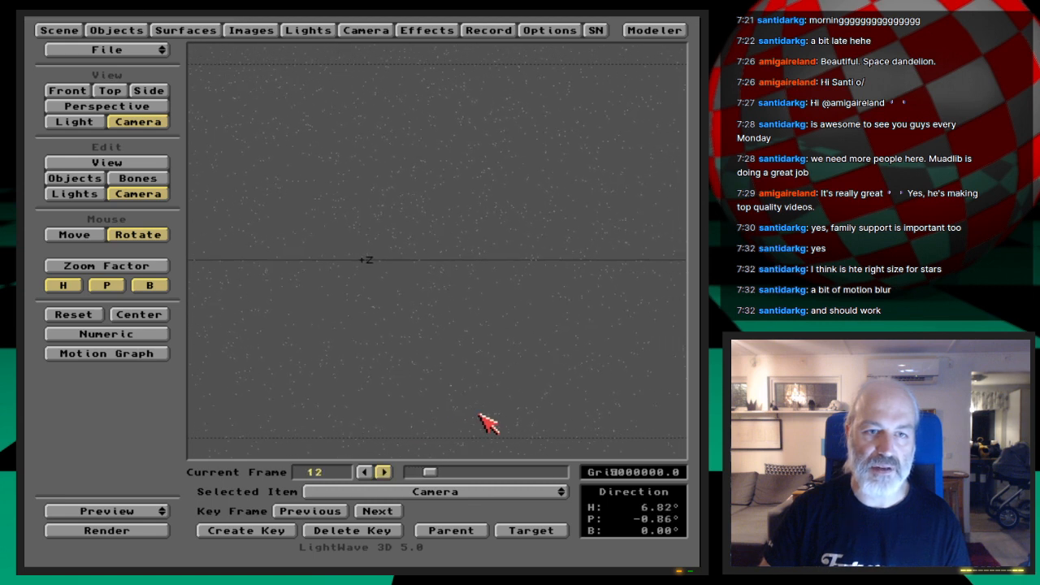
key("F9")
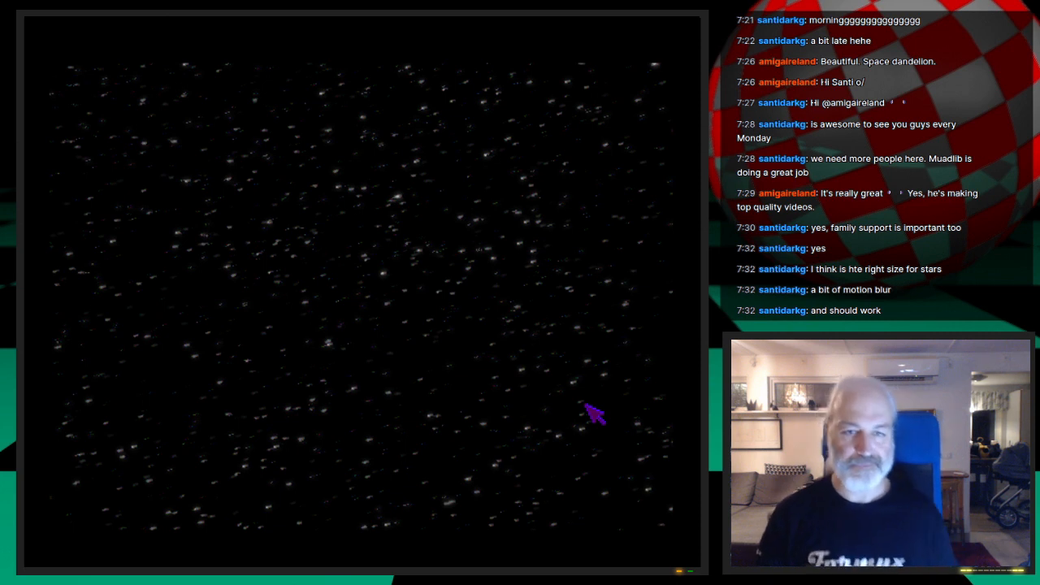
left_click(587, 406)
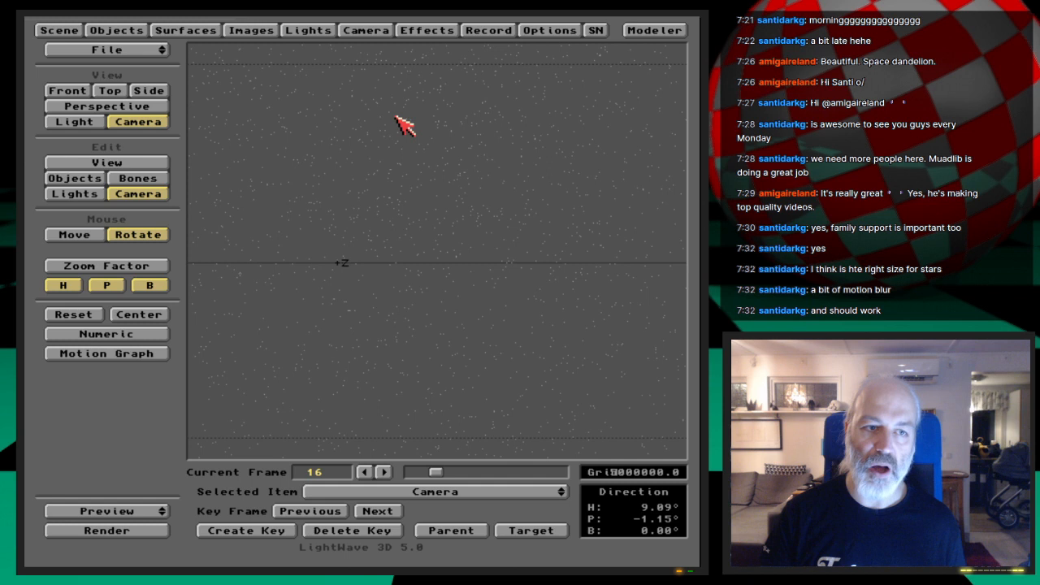
Step: Enable Particle Blur for the camera and render frame 16 to check the blurred stars
left_click(367, 30)
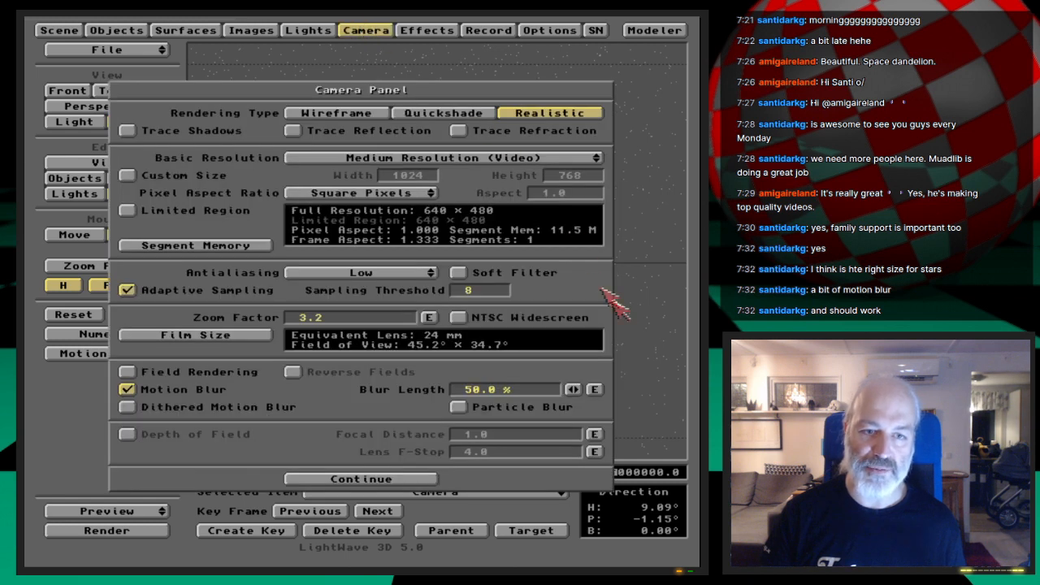
left_click(541, 409)
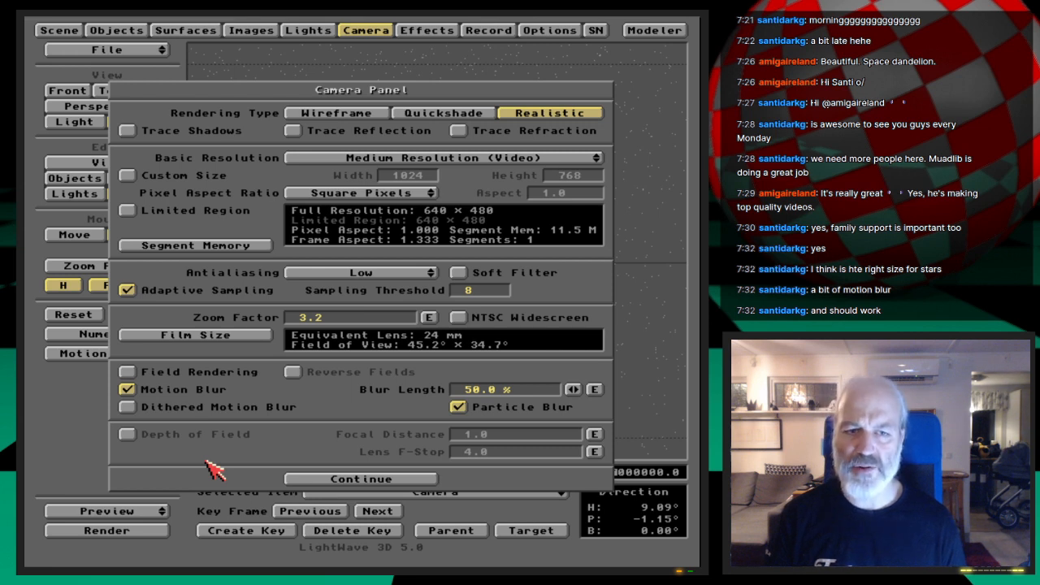
key("F9")
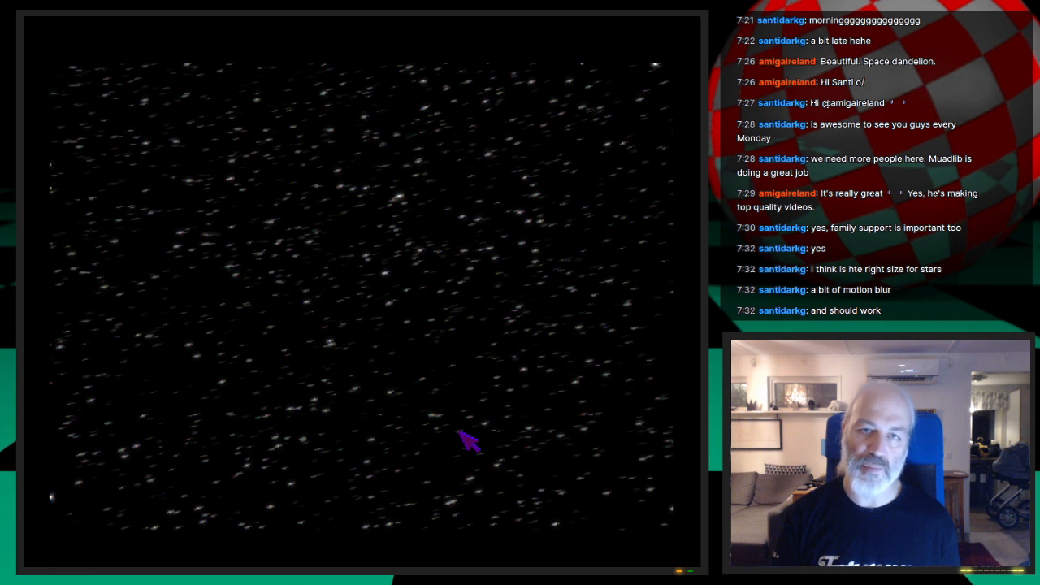
key("Escape")
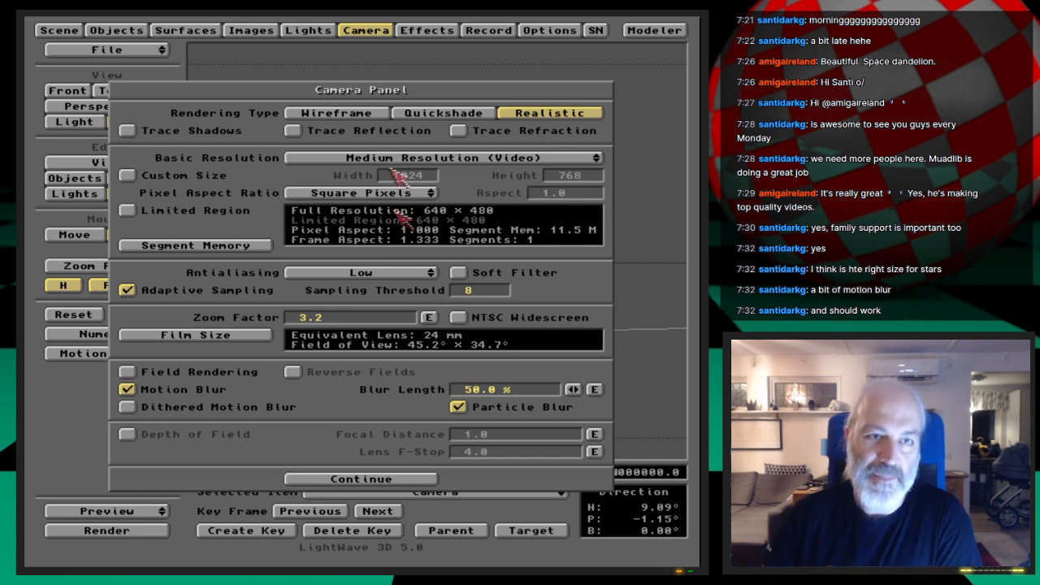
left_click(379, 30)
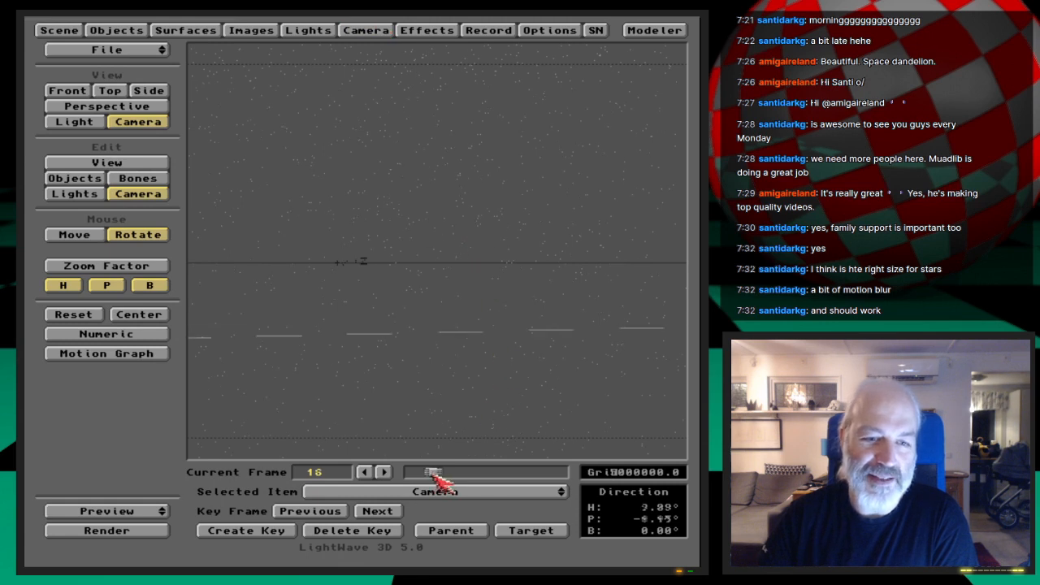
Step: Return to frame 0 and load the objects Ast3_final, Asteroid1-final and DonutAst-final into the scene
left_click_drag(434, 472, 406, 472)
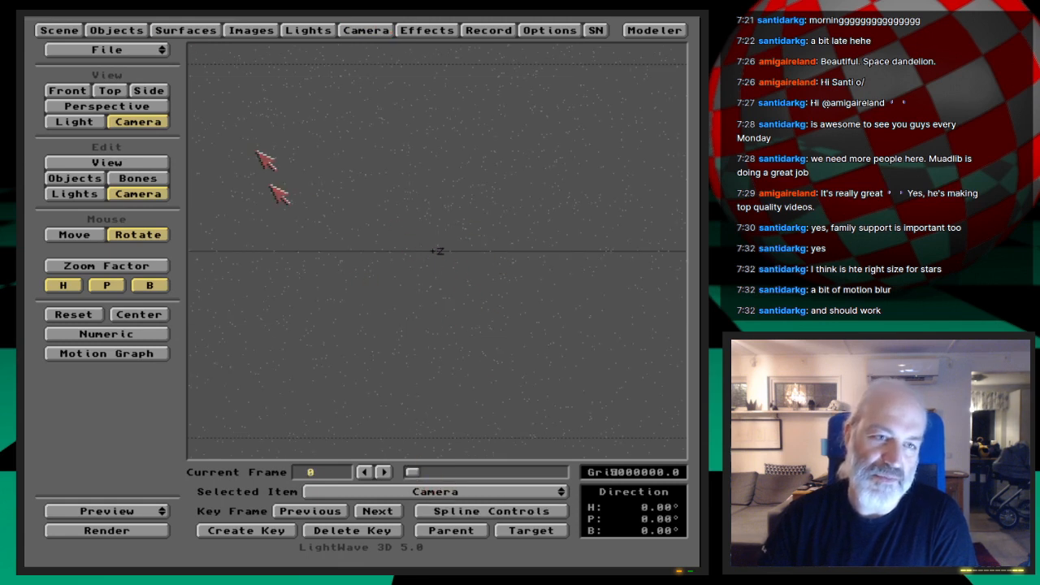
left_click(115, 30)
left_click(248, 141)
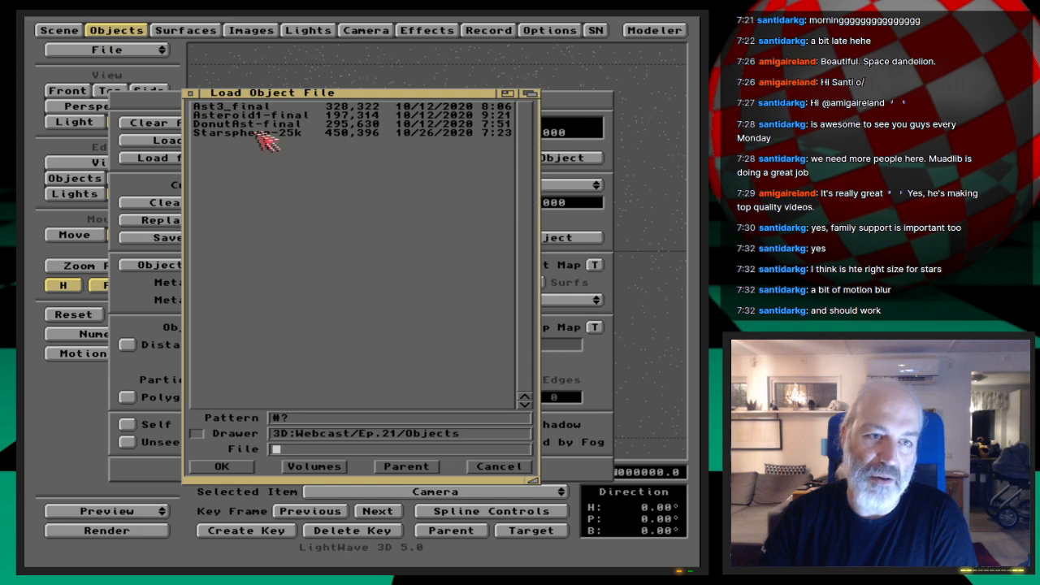
double_click(250, 107)
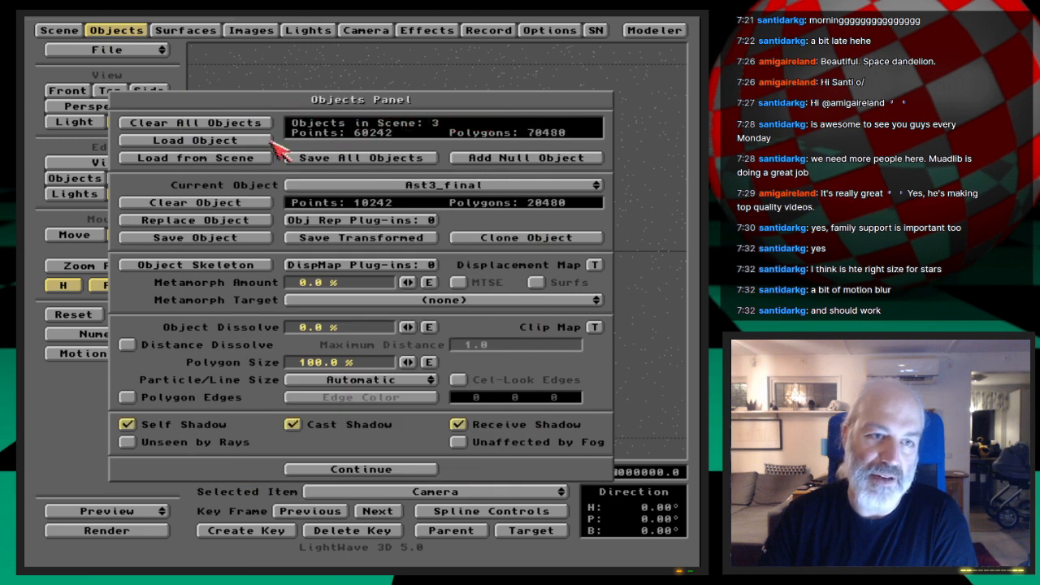
left_click(252, 142)
double_click(293, 119)
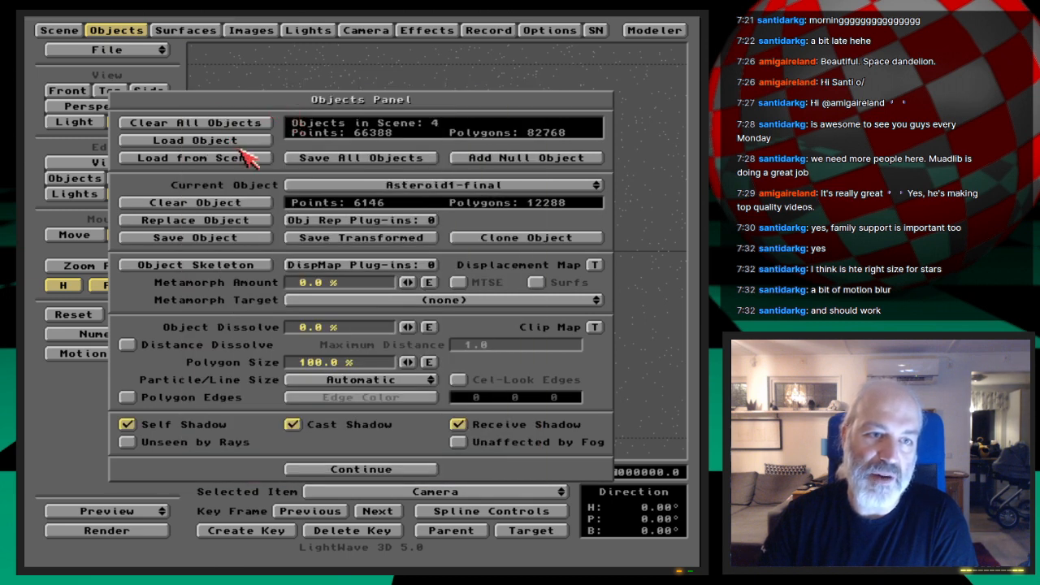
left_click(254, 143)
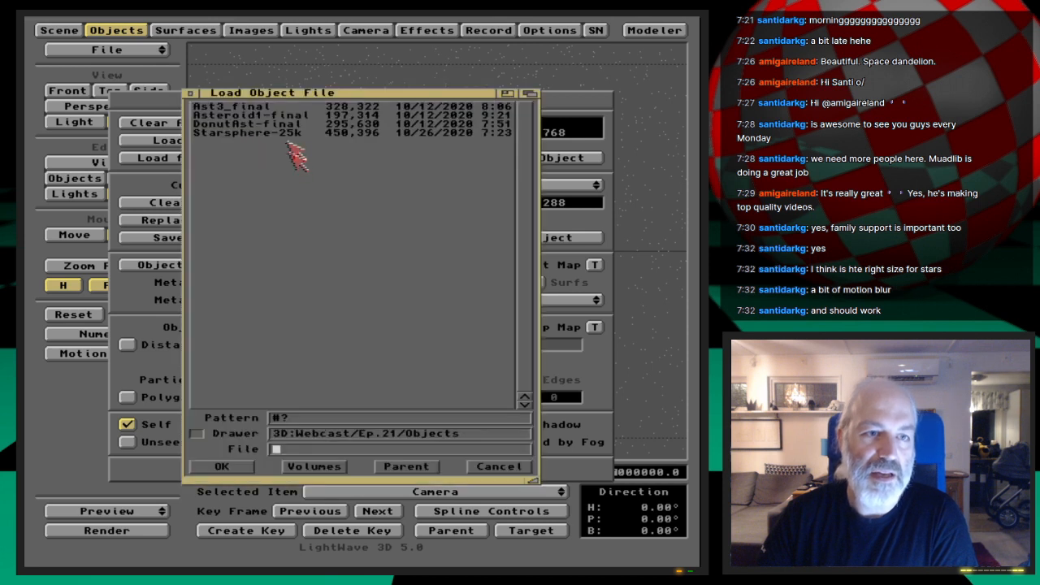
double_click(289, 125)
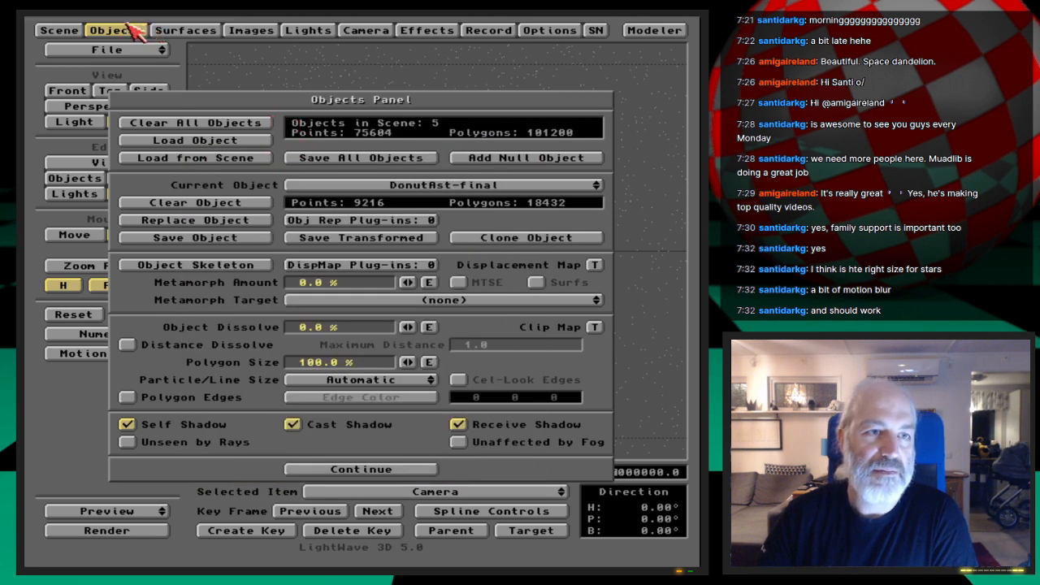
left_click(132, 30)
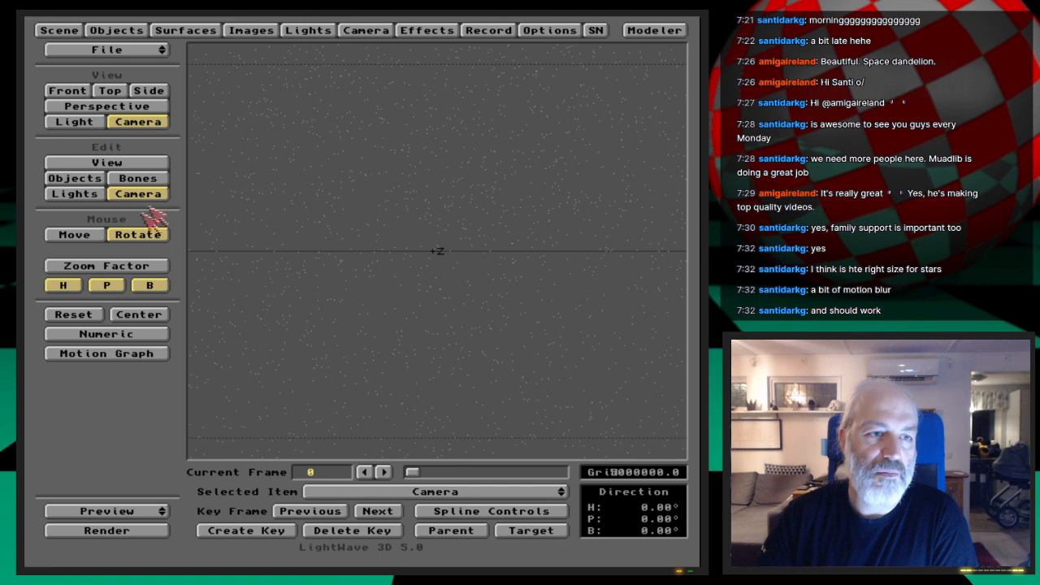
Step: Try moving the camera along X and Z, discard the move and reduce the grid size to 5000
left_click(98, 234)
mouse_move(457, 295)
left_mouse_down()
mouse_move(460, 333)
mouse_move(449, 295)
left_mouse_up()
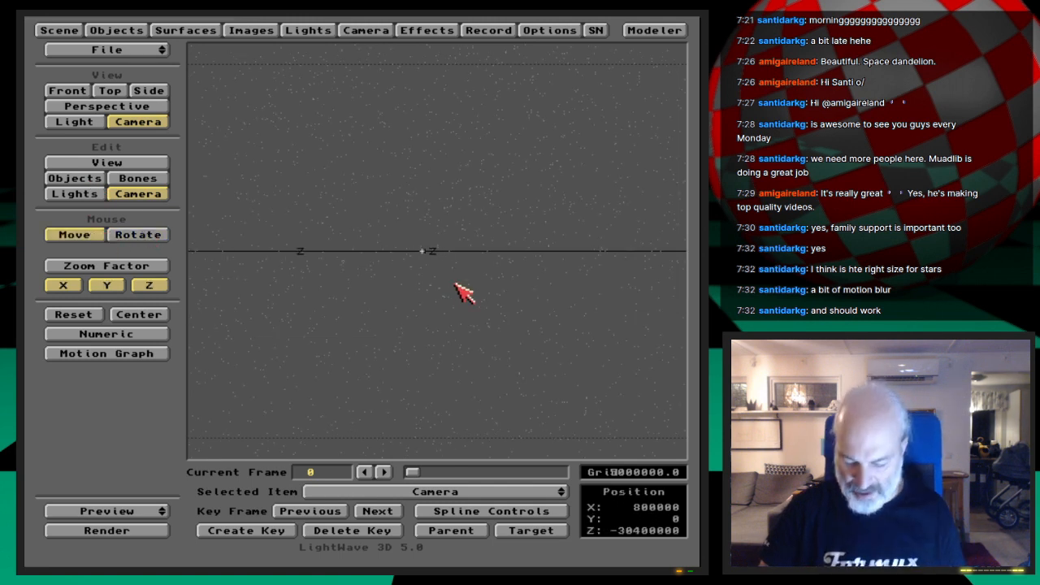
key("Right")
key("Left")
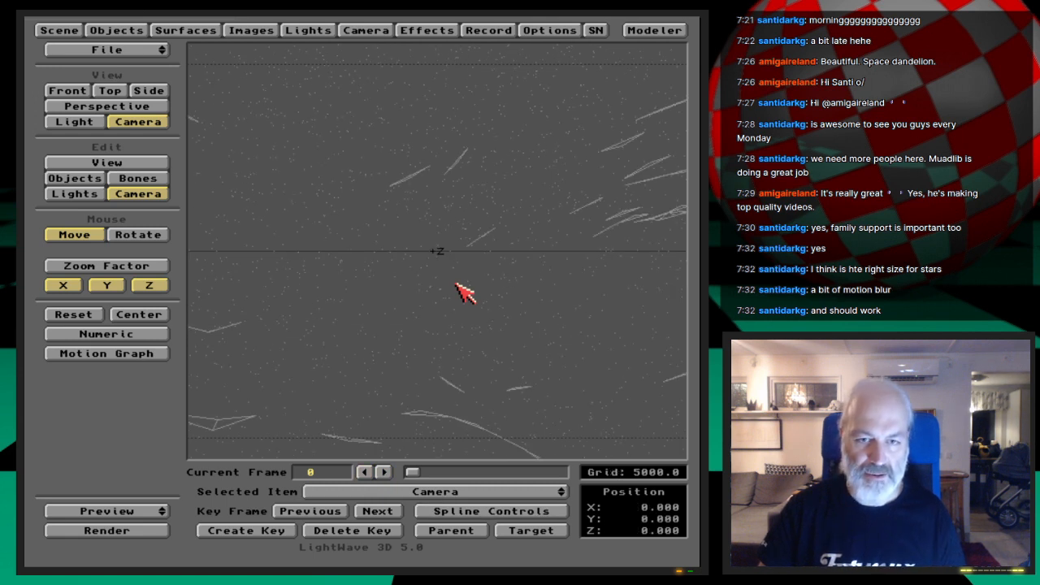
Step: Reduce the grid size to 2000, move the camera to X -100, Z -800 and create its key at frame 0
key("bracketleft")
mouse_move(456, 285)
left_mouse_down()
mouse_move(465, 455)
mouse_move(454, 424)
mouse_move(460, 290)
mouse_move(474, 346)
left_mouse_up()
key("Return")
key("Return")
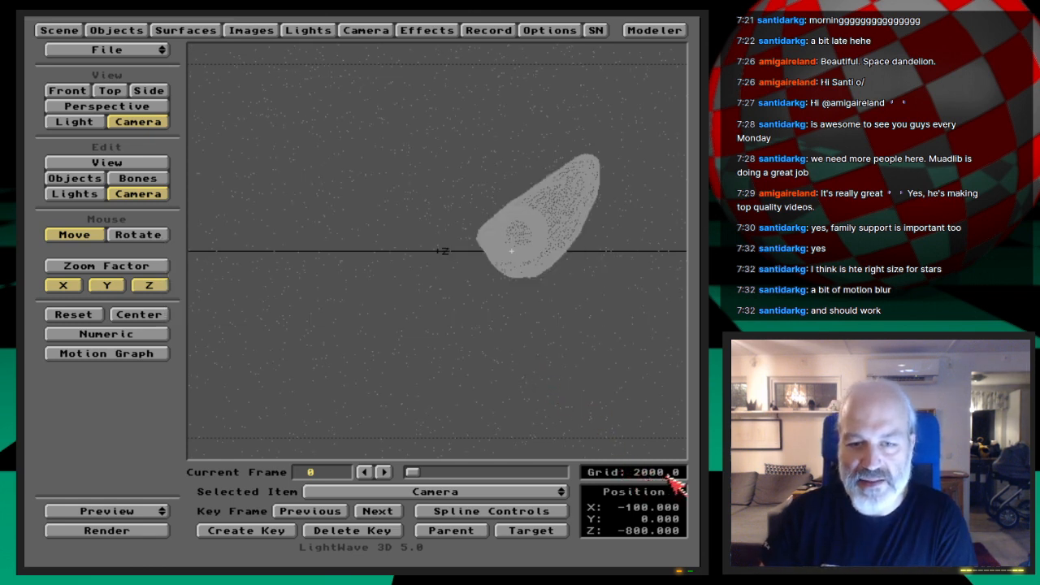
Step: Try moving the camera much farther back along Z with a grid size of 20000, discard the move and reduce the grid size to 10000
key("bracketright")
key("bracketleft")
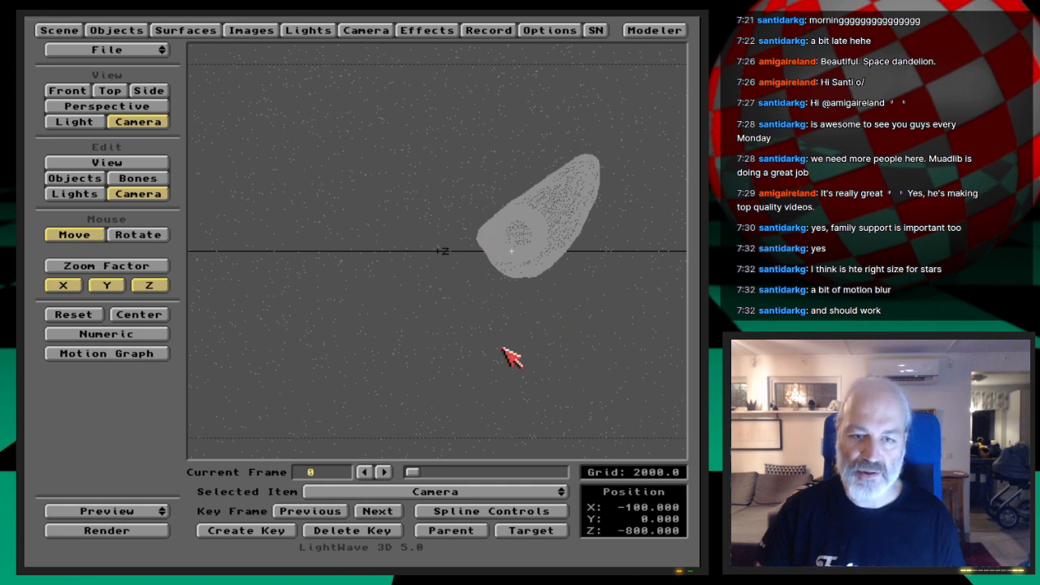
key("bracketright")
key("bracketright")
key("bracketright")
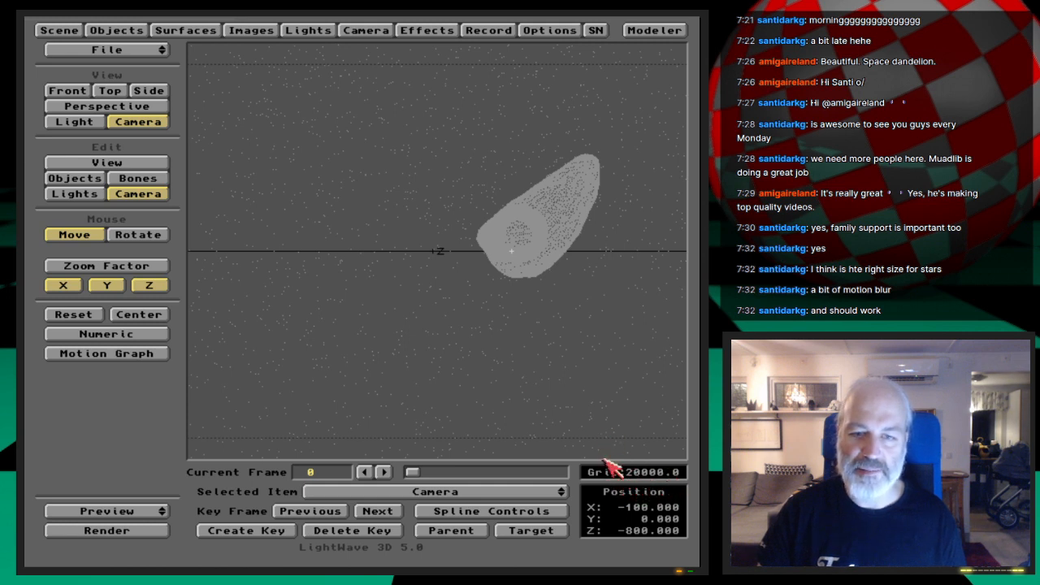
mouse_move(582, 381)
left_mouse_down()
mouse_move(583, 368)
mouse_move(580, 400)
mouse_move(598, 452)
mouse_move(587, 372)
left_mouse_up()
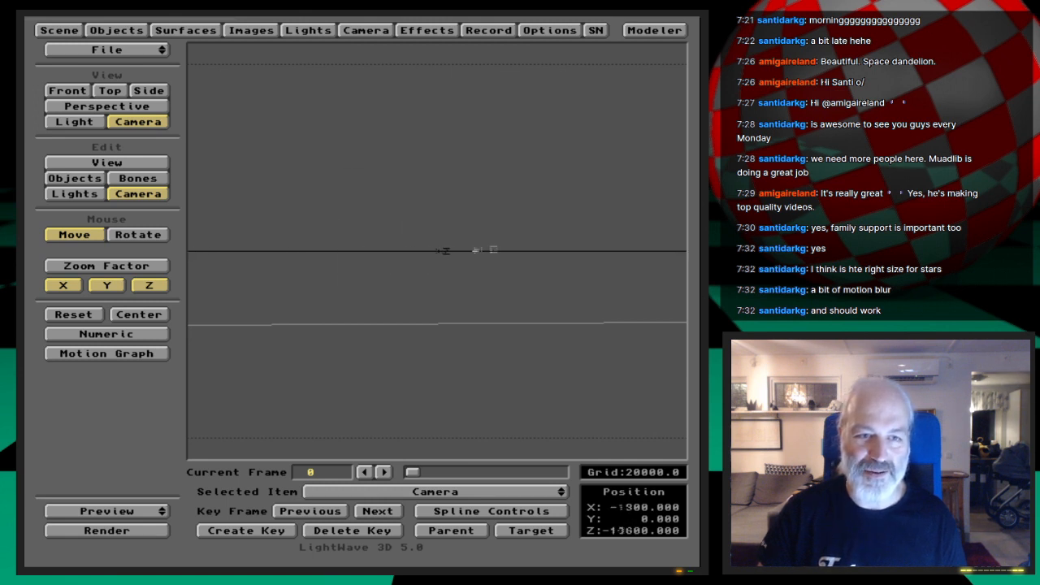
left_click_drag(578, 454, 580, 379)
key("[")
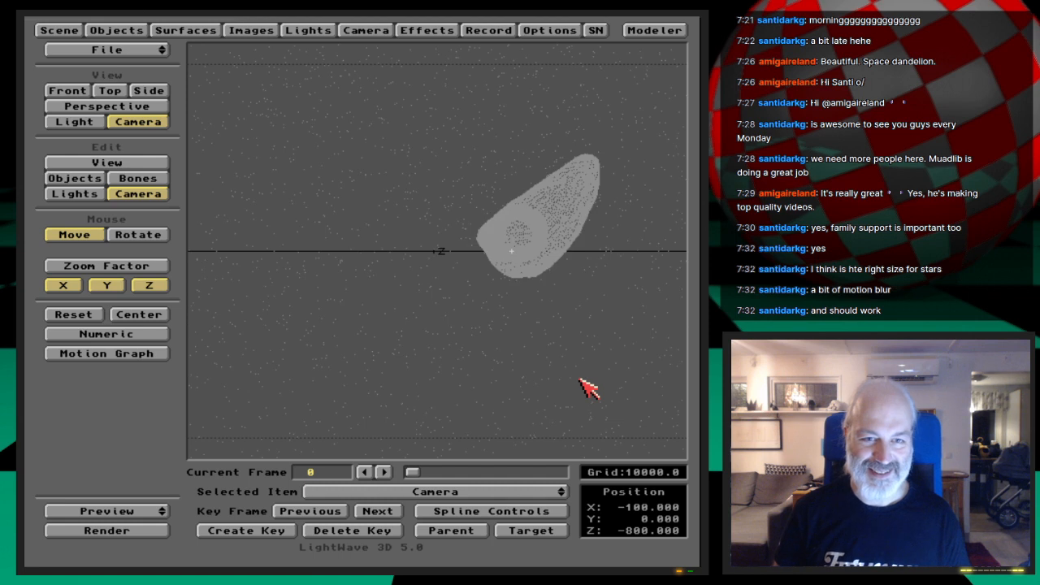
Step: Switch to editing objects, try moving DonutAst-final, reduce the grid size to 2000 and advance to frame 1
left_click(94, 182)
left_click_drag(465, 300, 423, 331)
key("space")
key("space")
key("space")
key("space")
left_click_drag(480, 294, 392, 303)
key("bracketleft")
key("bracketleft")
key("Right")
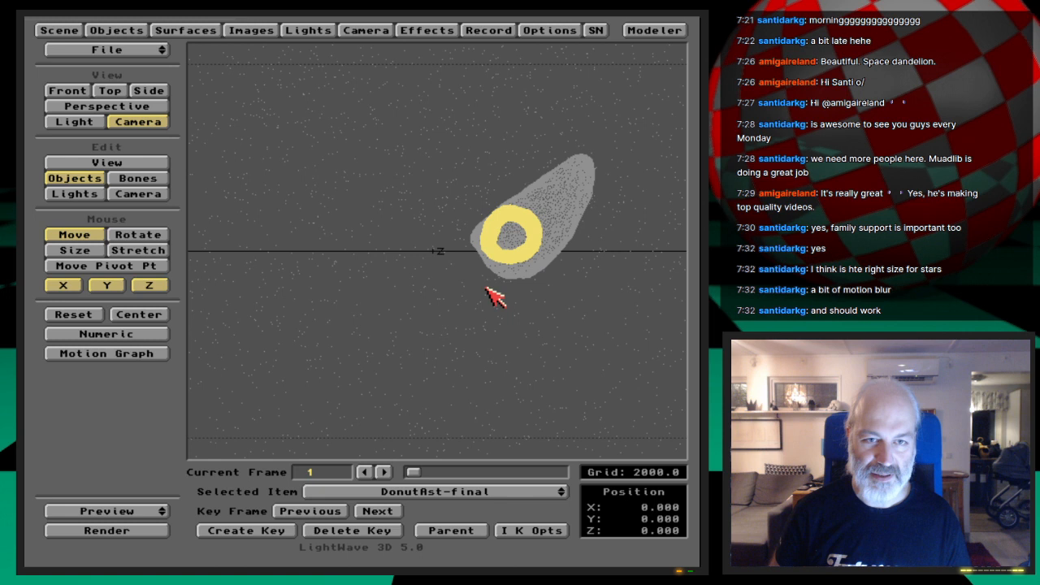
Step: Move DonutAst-final to X -210, Y 0, Z -320 and key its position at frame 0
key("Left")
left_click_drag(488, 289, 414, 311)
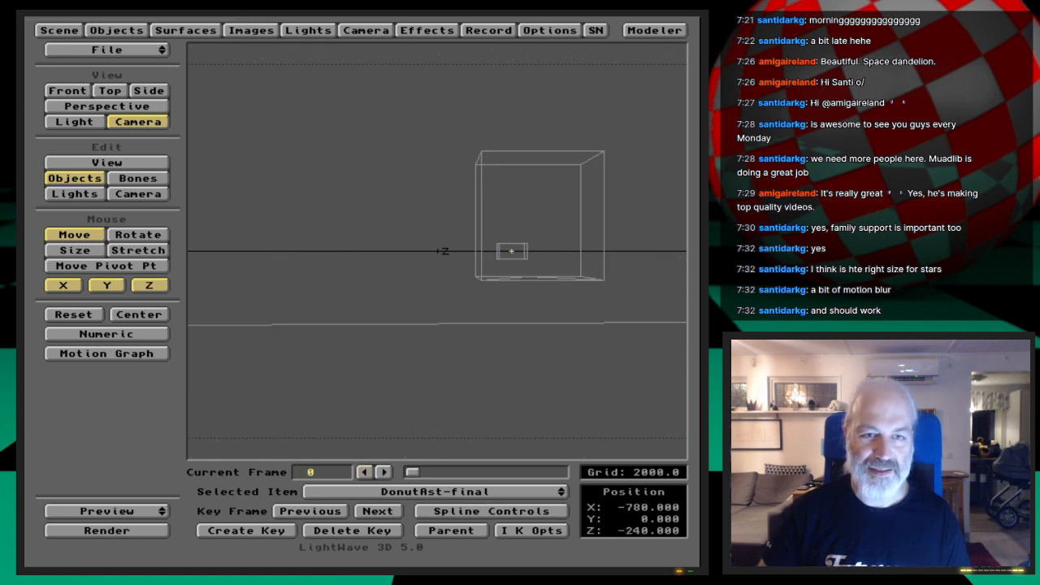
left_click_drag(490, 290, 528, 295)
key("bracketleft")
left_click_drag(462, 257, 463, 287)
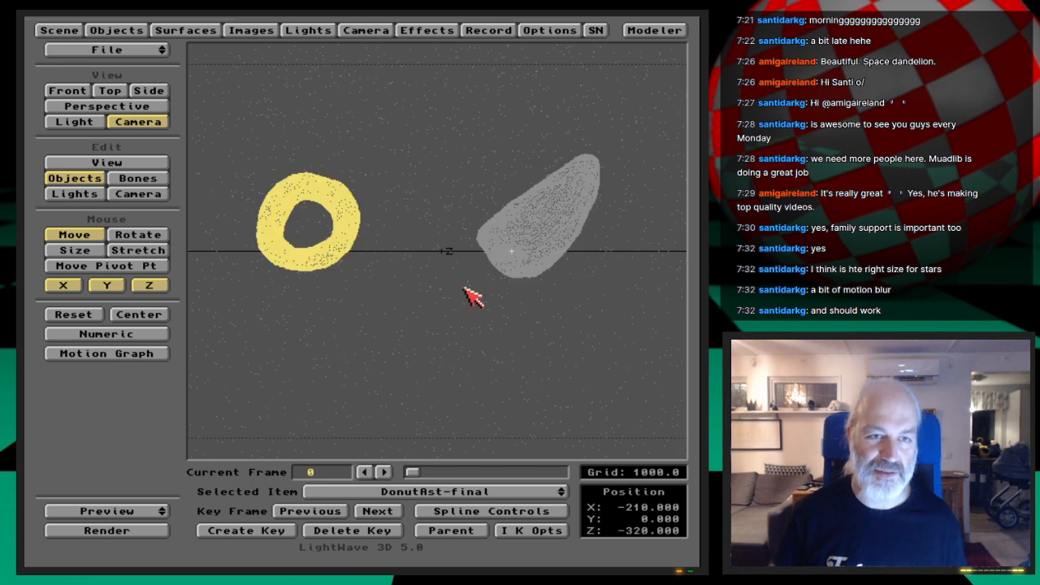
key("Return")
key("Return")
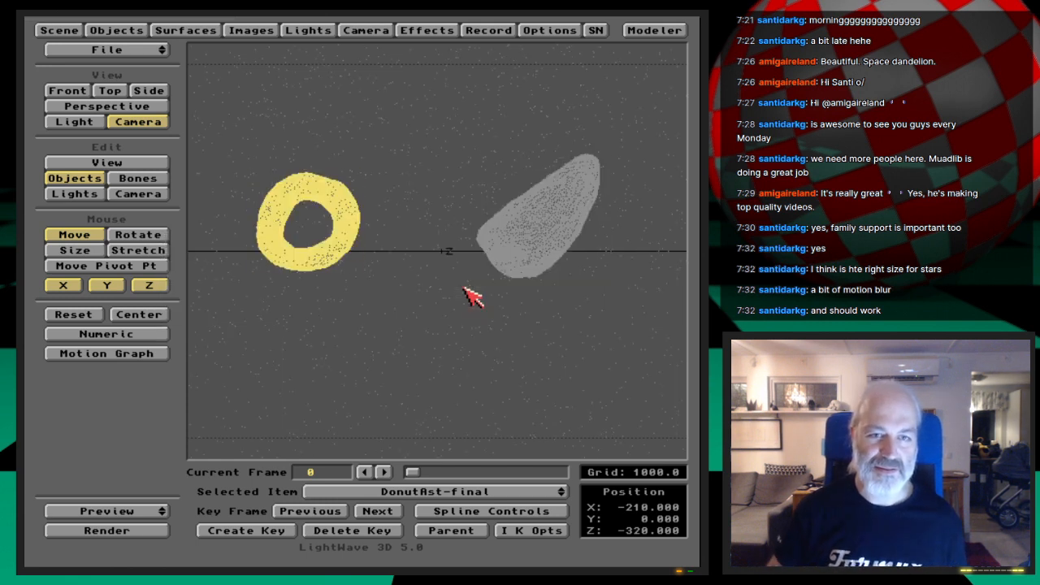
Step: Move Asteroid1-final to X -100, Y -120, Z -350 and key its position at frame 0
key("Up")
key("Down")
key("Down")
mouse_move(544, 306)
left_mouse_down()
mouse_move(537, 339)
mouse_move(545, 312)
left_mouse_up()
right_click_drag(544, 311, 544, 324)
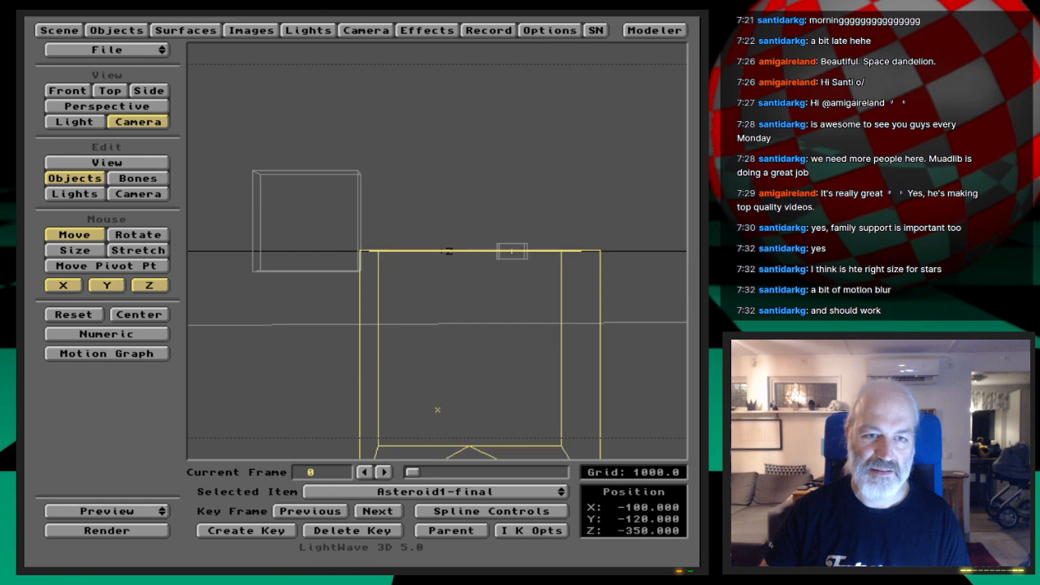
key("Return")
key("Return")
Step: Position Ast3_final at X -84, Y 30, Z -632 using a finer grid and key it at frame 0
key("Up")
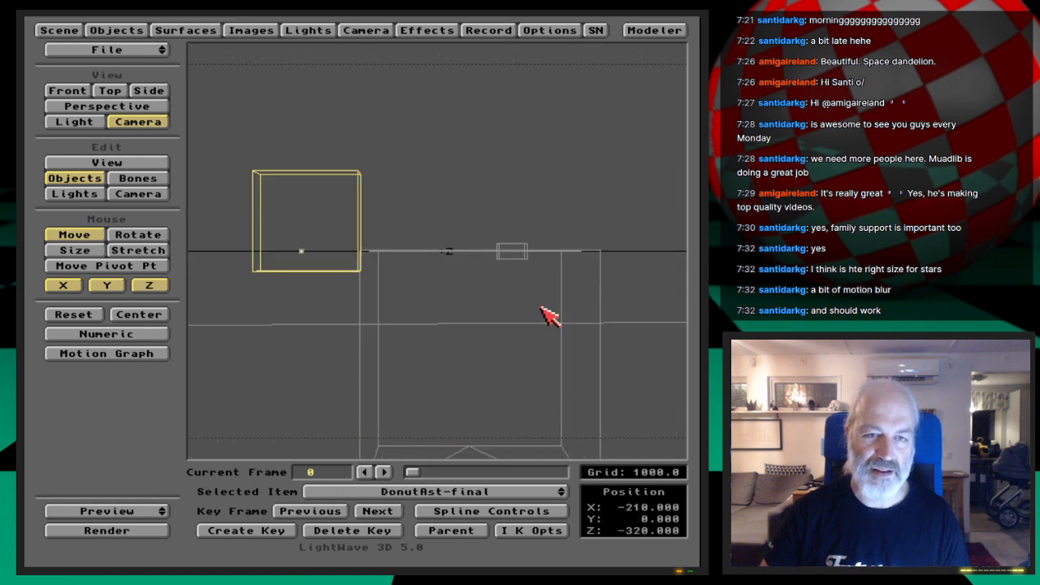
key("Up")
key("Up")
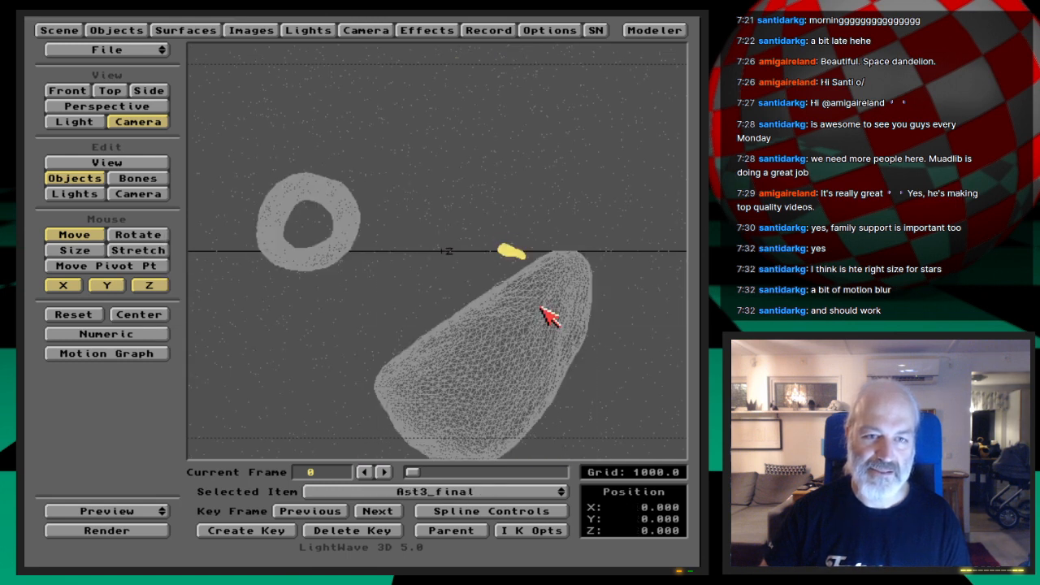
mouse_move(544, 311)
left_mouse_down()
mouse_move(510, 302)
mouse_move(543, 286)
mouse_move(537, 300)
left_mouse_up()
right_click_drag(537, 301, 540, 298)
key("bracketleft")
key("bracketleft")
left_click_drag(540, 298, 543, 309)
key("Return")
key("Return")
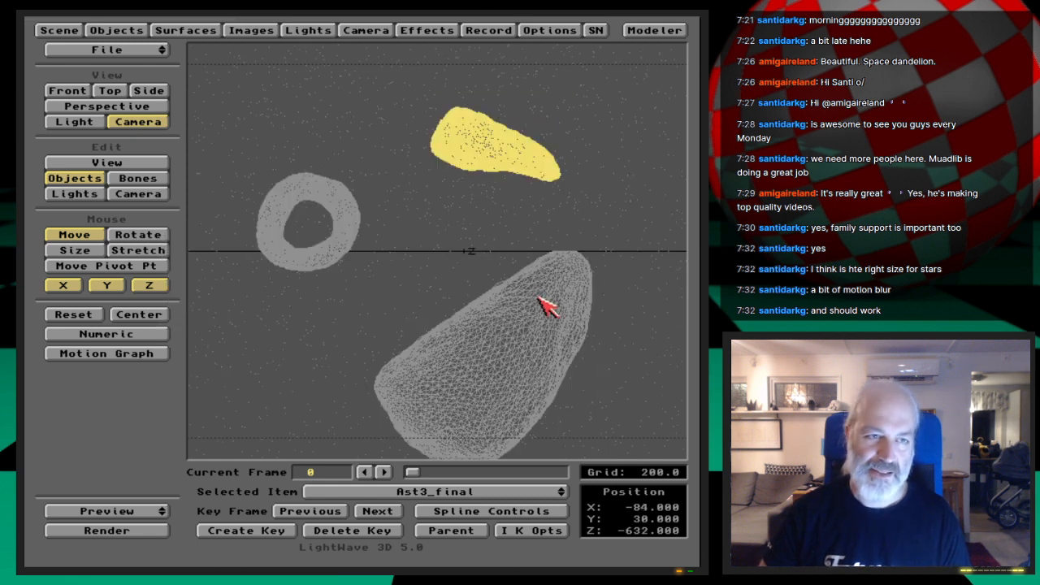
Step: Abort a test render of frame 0 and set the scene's ambient light intensity to 0%
key("F9")
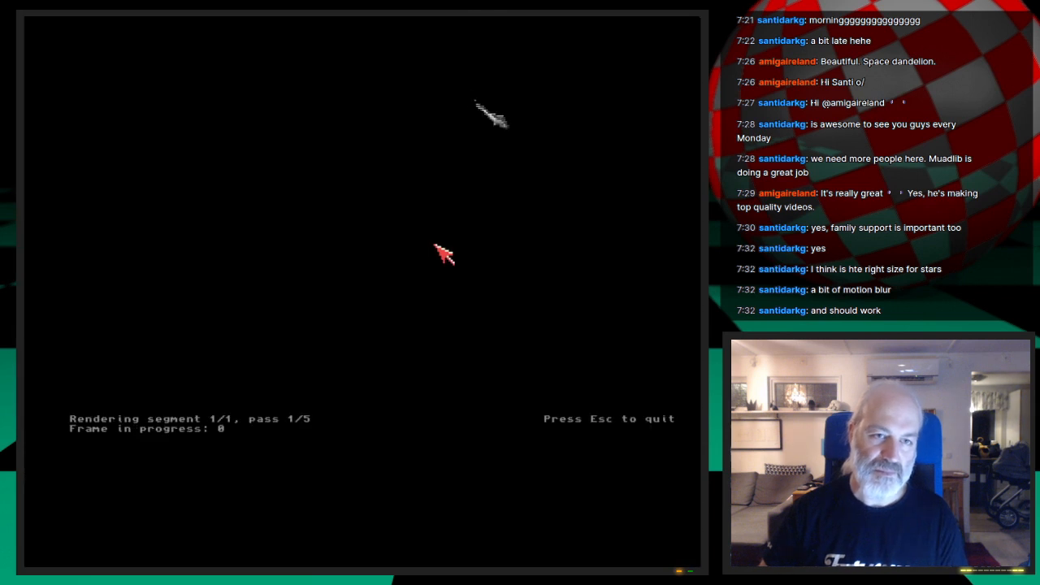
key("Escape")
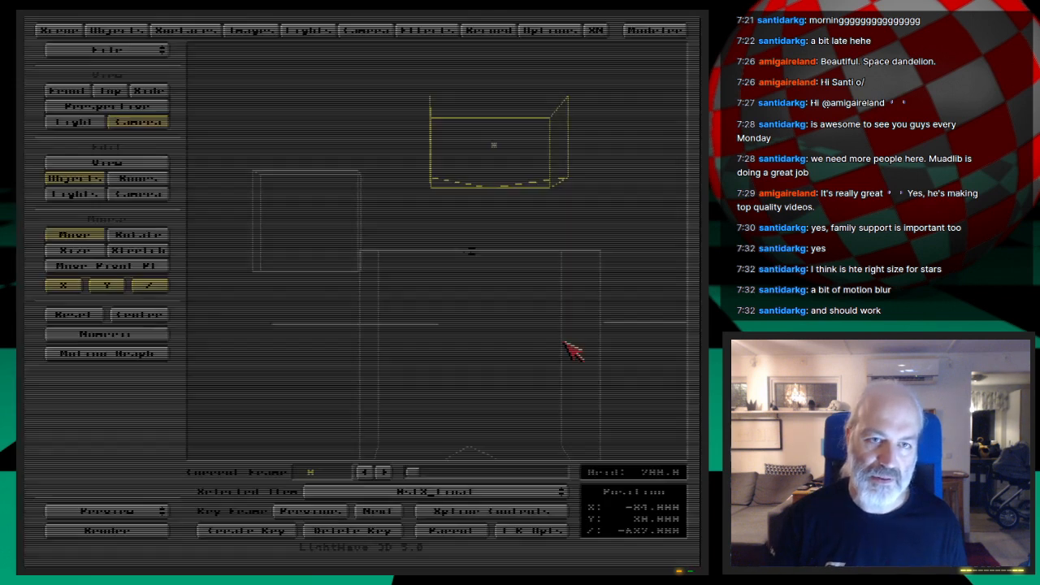
left_click(332, 33)
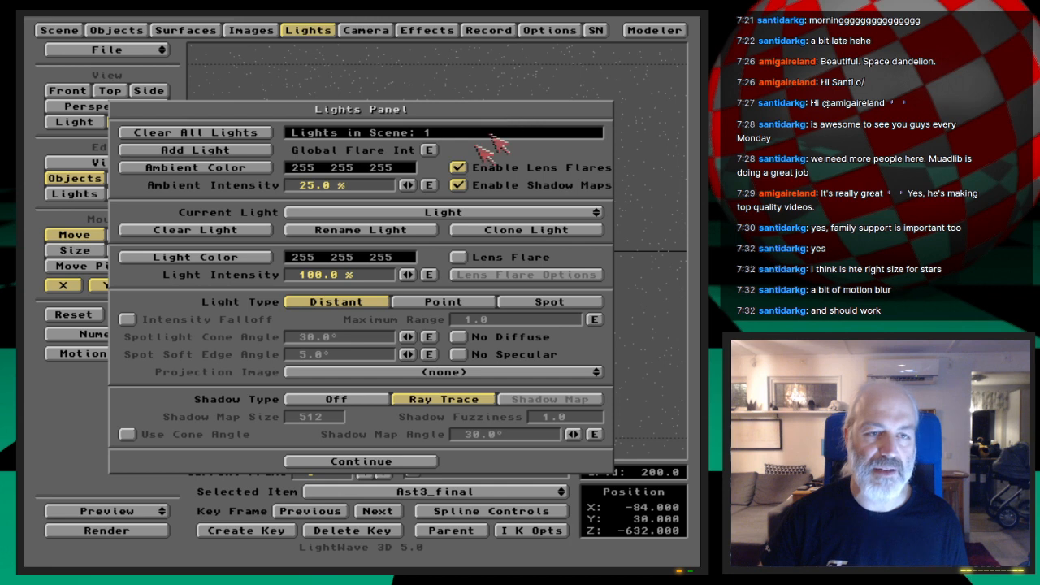
left_click_drag(408, 185, 381, 185)
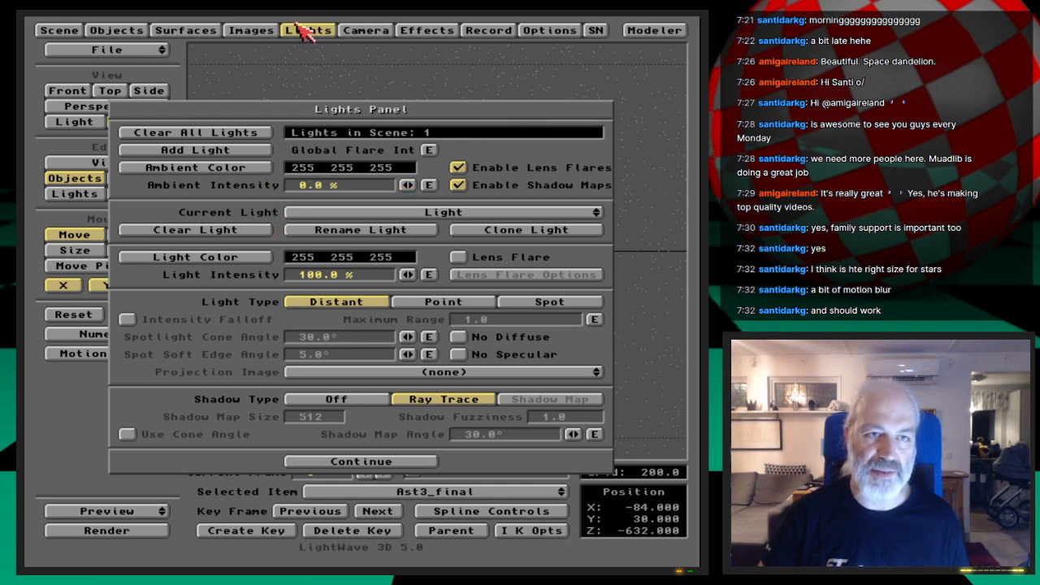
left_click(321, 31)
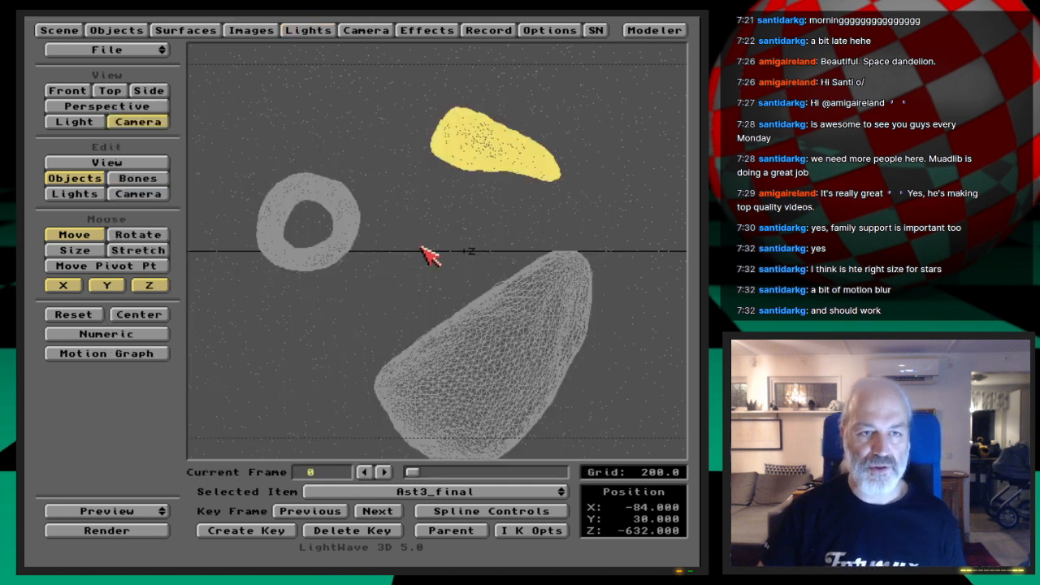
Step: Save the scene file in the drawer 3D:Webcast/Ep.21/Scenes
type("s")
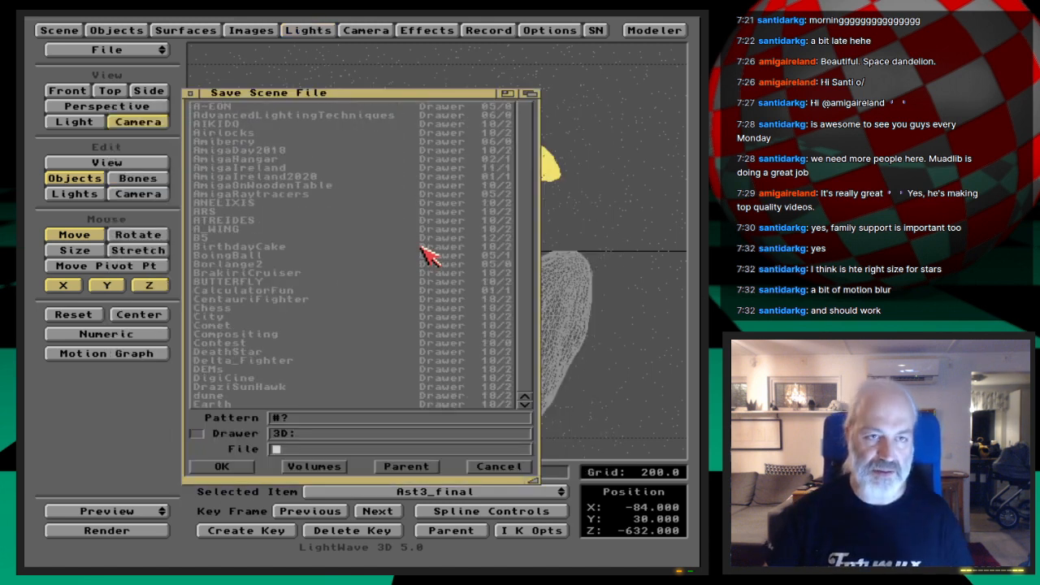
type("Webcast/Ep.14/")
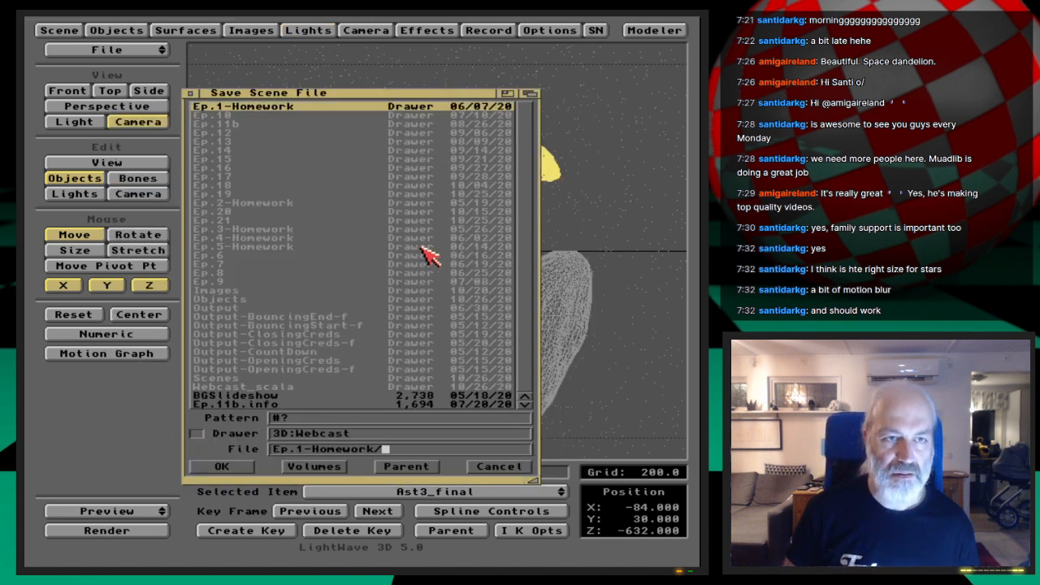
key("Down")
key("Down")
key("Down")
key("Down")
key("Down")
key("Down")
key("Down")
key("Down")
key("Return")
key("Down")
key("Down")
key("Down")
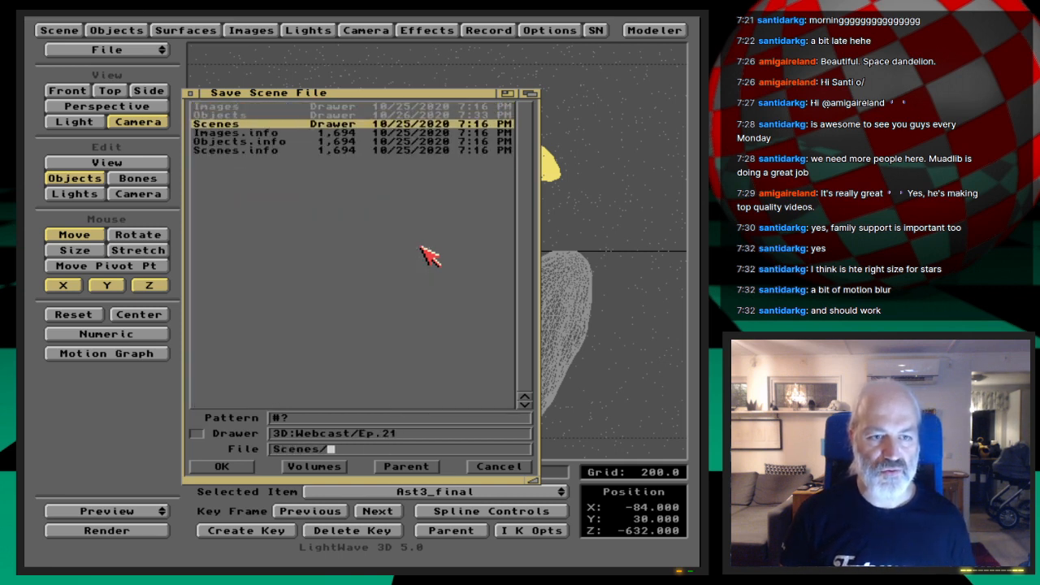
key("Return")
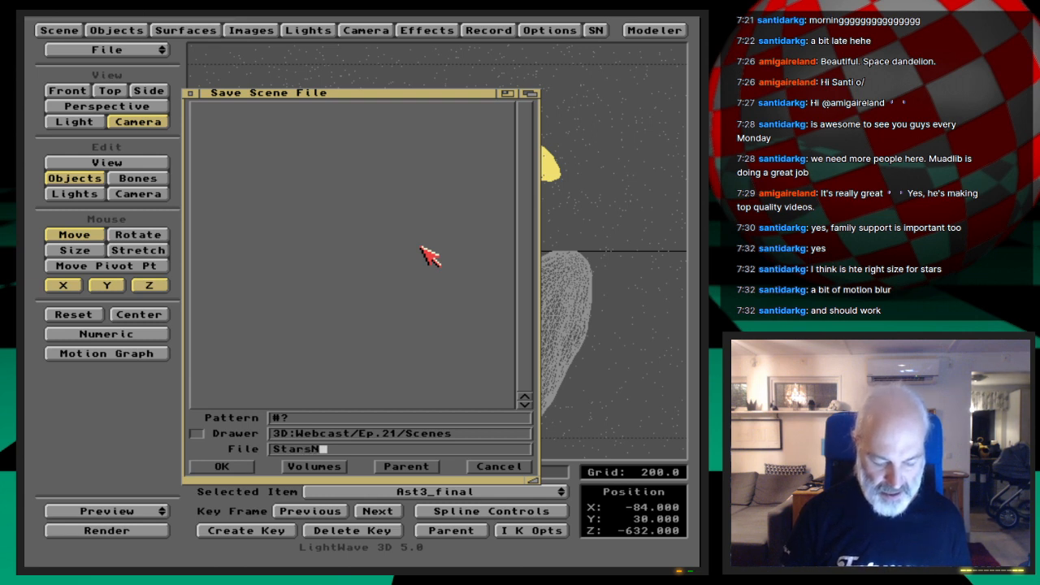
key("Return")
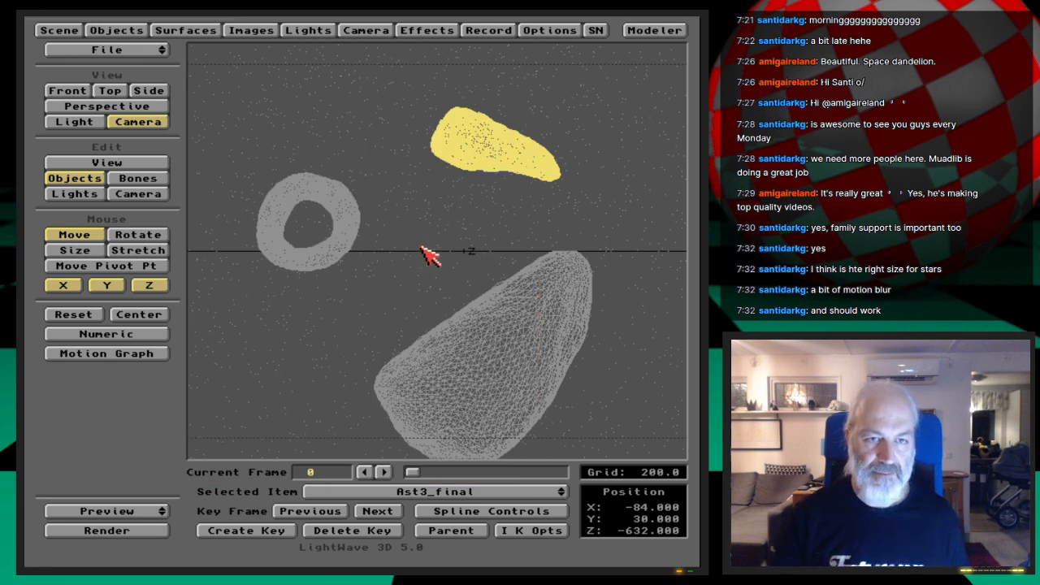
Step: Abort a first antialiased test render, turn the camera's antialiasing off and render frame 0 again
key("F9")
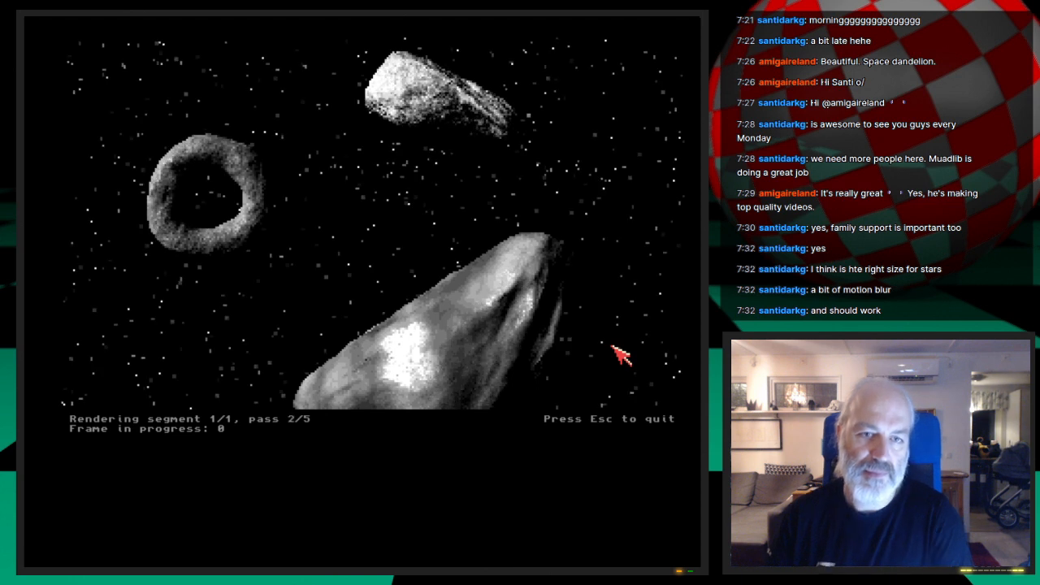
key("Escape")
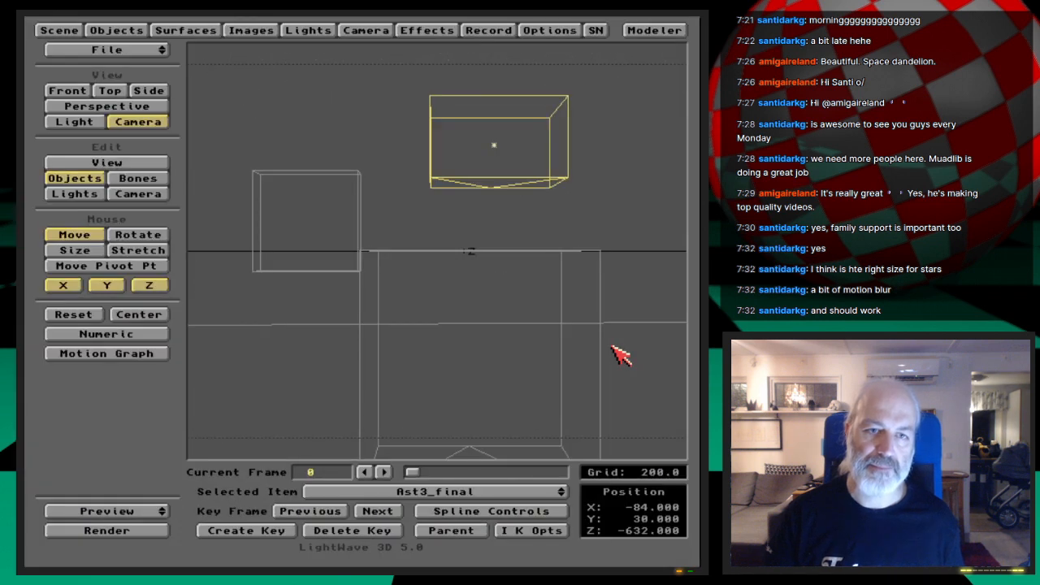
left_click(366, 30)
left_click_drag(363, 274, 360, 268)
key("Return")
key("F9")
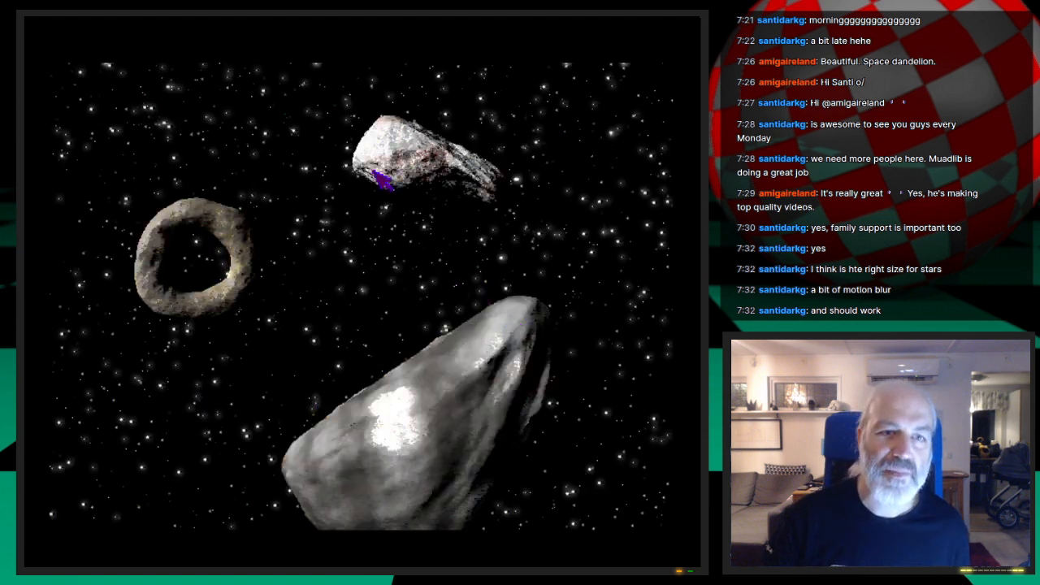
left_click(530, 422)
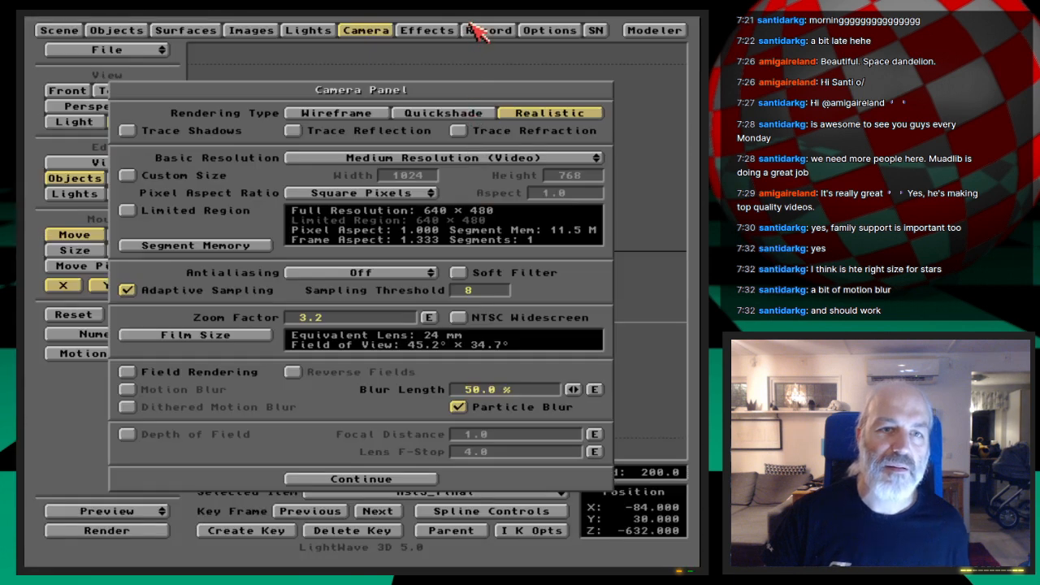
Step: Disable the image-processing glow effect and enable Trace Shadows for the camera
left_click(426, 30)
left_click(271, 245)
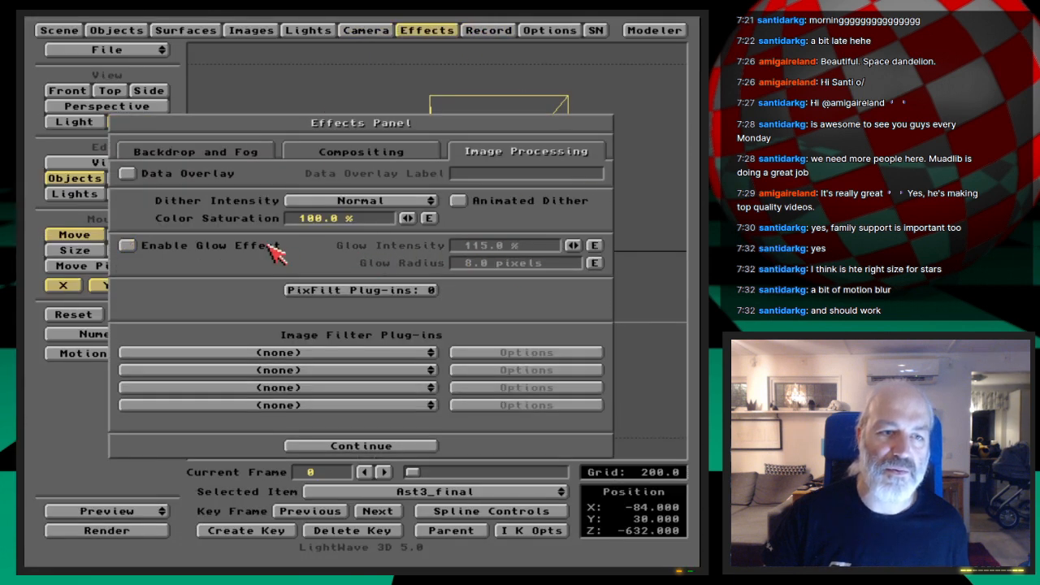
left_click(366, 30)
left_click(458, 408)
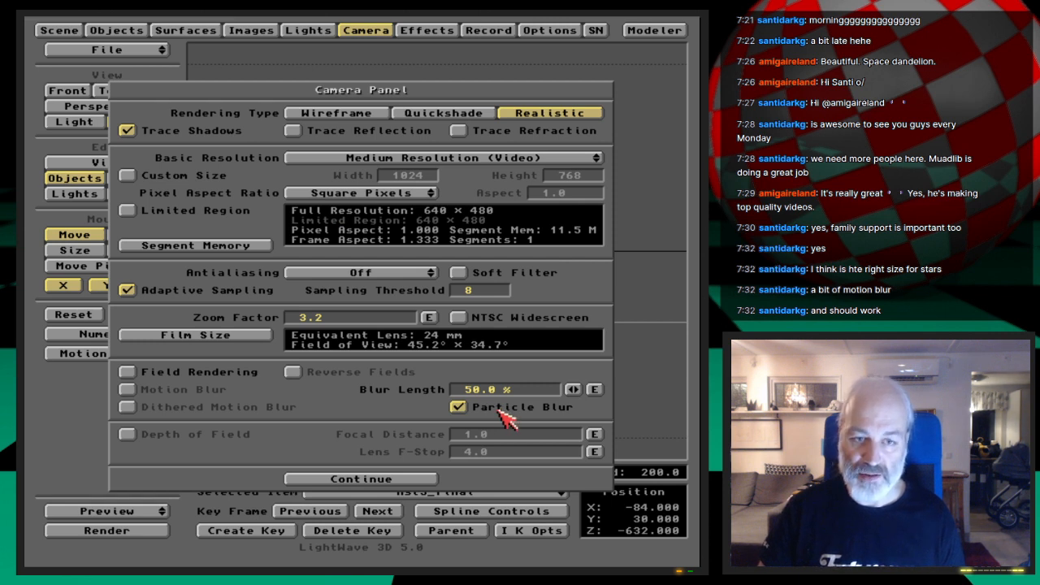
Step: Render frame 0 to check the asteroids and stars, and close the finished image
key("F9")
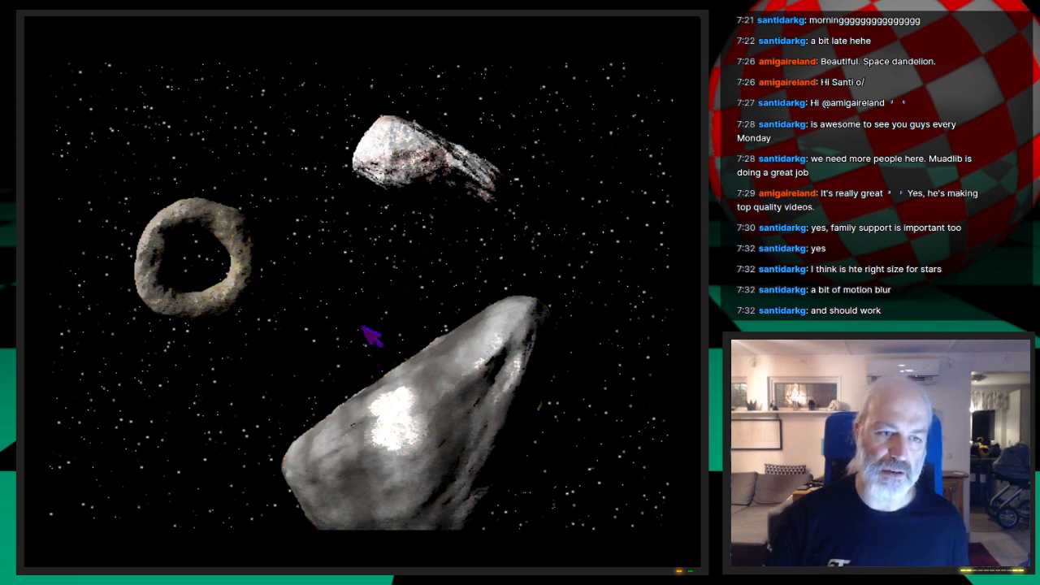
key("Escape")
key("Escape")
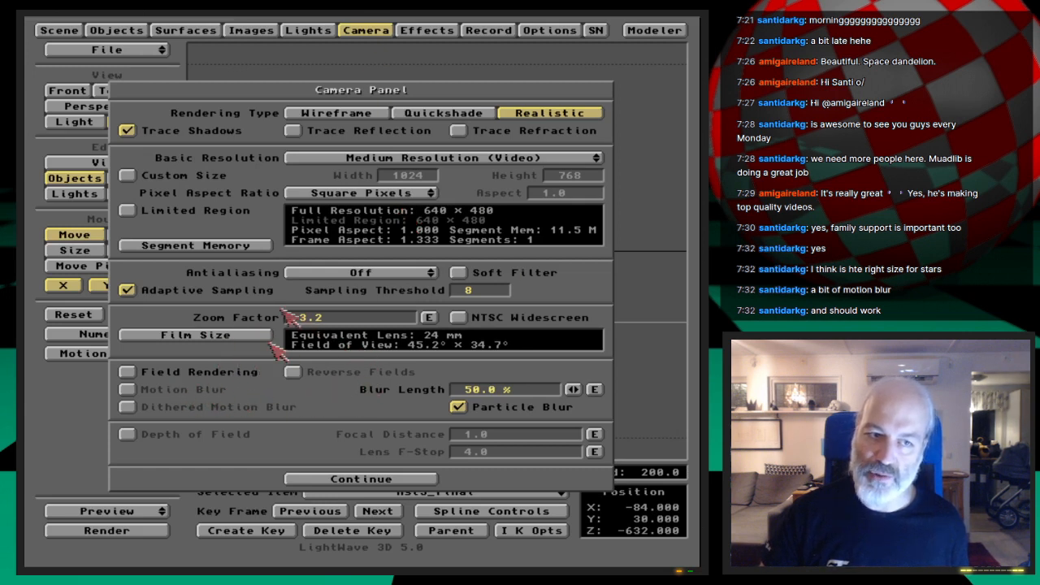
Step: Set the camera's antialiasing to Medium and turn on Depth of Field
left_click_drag(359, 280, 372, 302)
left_click(230, 436)
left_click(424, 479)
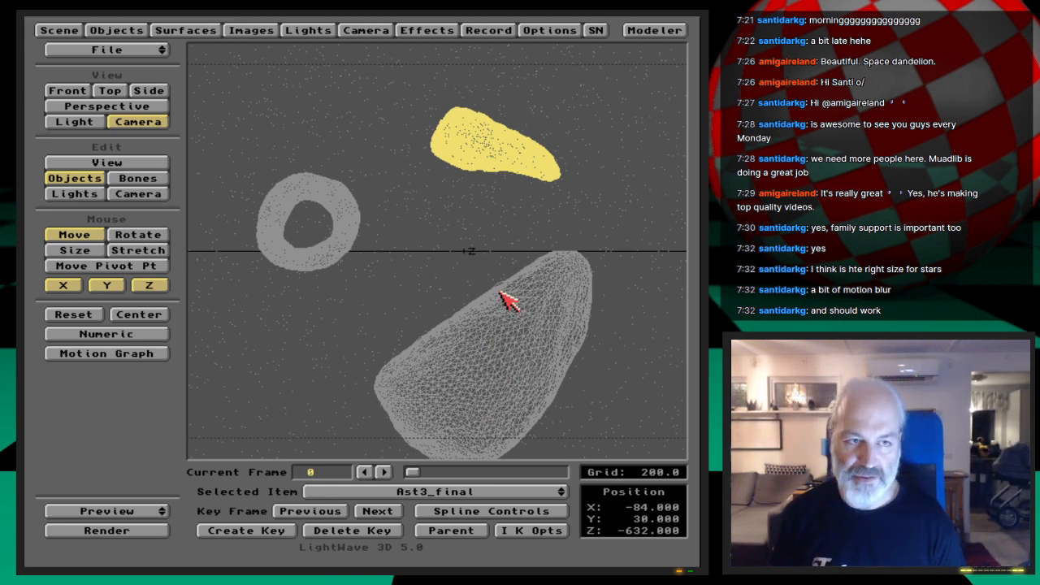
Step: Examine in the top view how far each asteroid lies from the camera
left_click(167, 198)
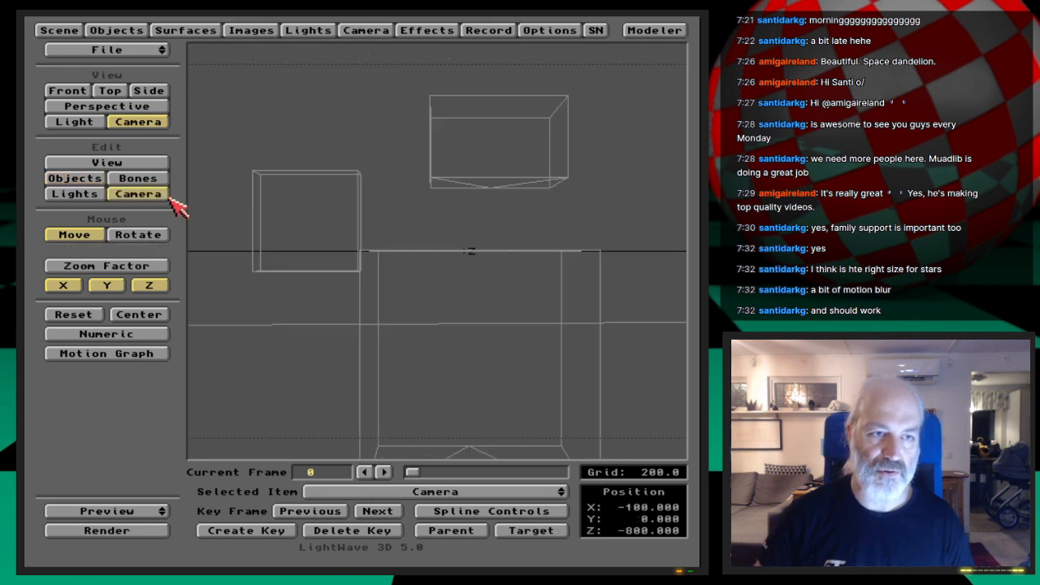
key("2")
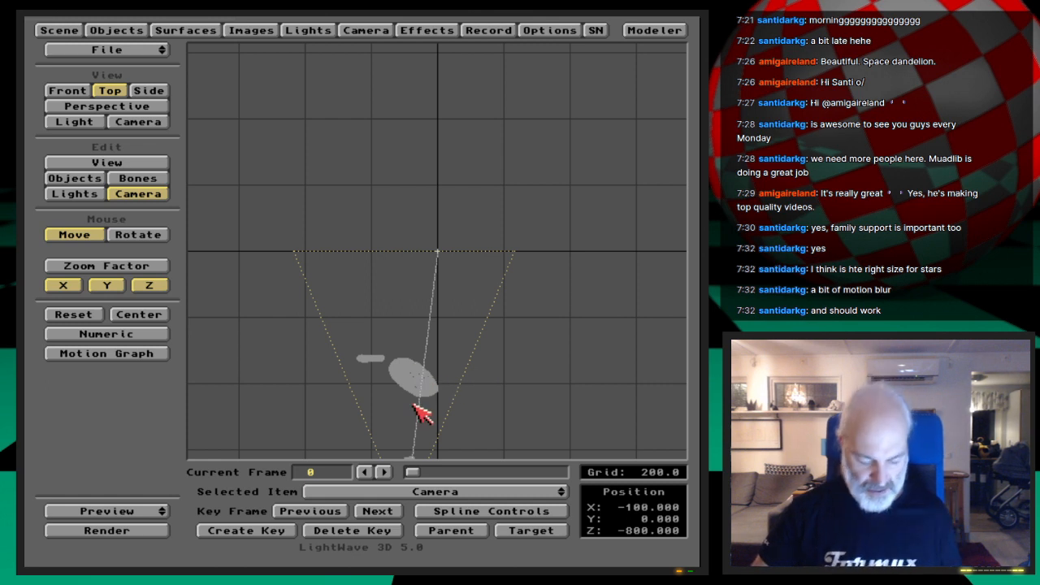
left_click(149, 315)
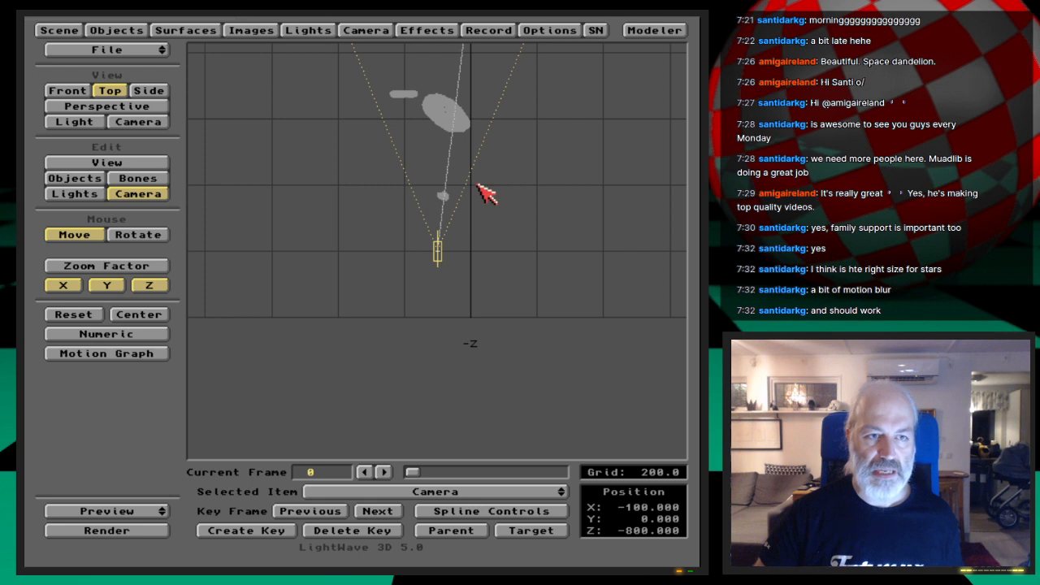
key("v")
left_click_drag(485, 178, 502, 276)
key("c")
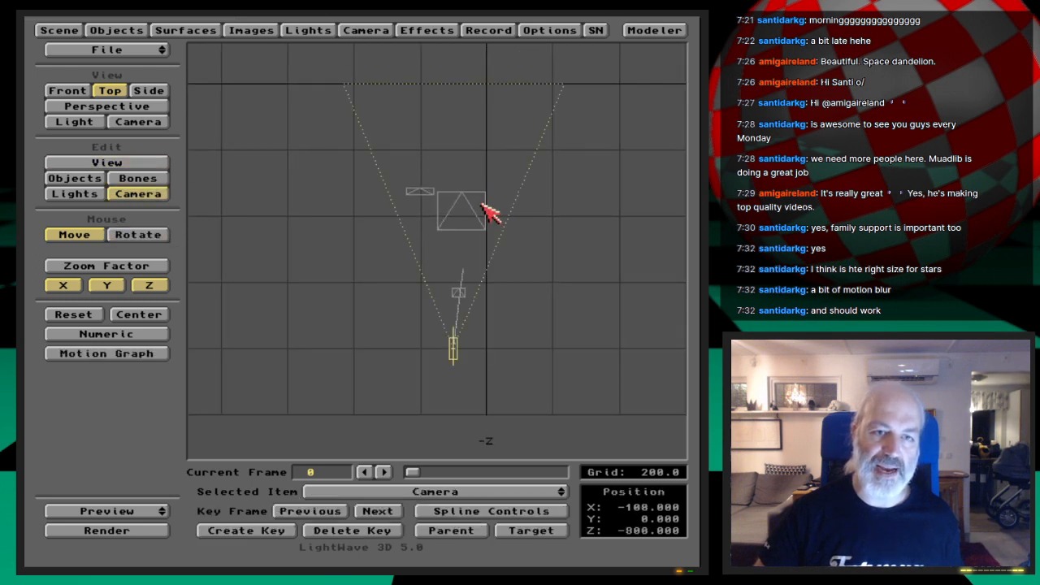
key("period")
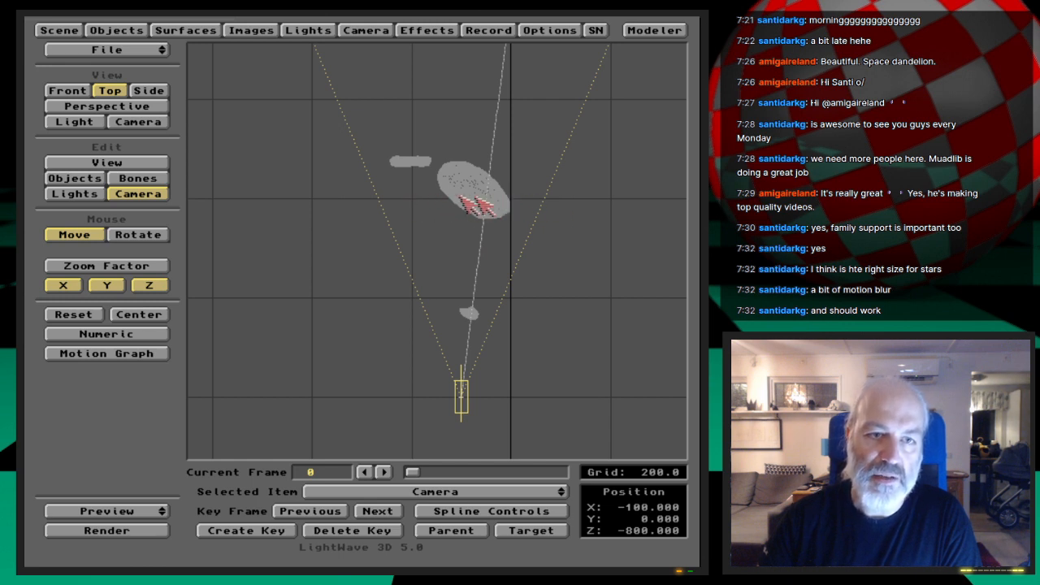
Step: Set the camera's focal distance to 400 and lens F-stop to 1.0, and render frame 0 from the camera view
left_click(364, 31)
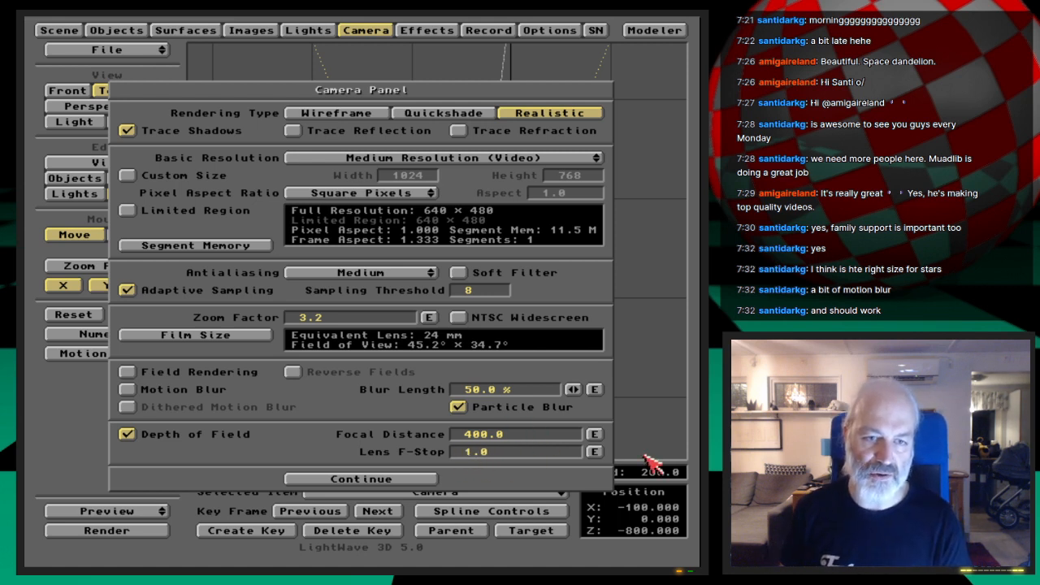
left_click(367, 30)
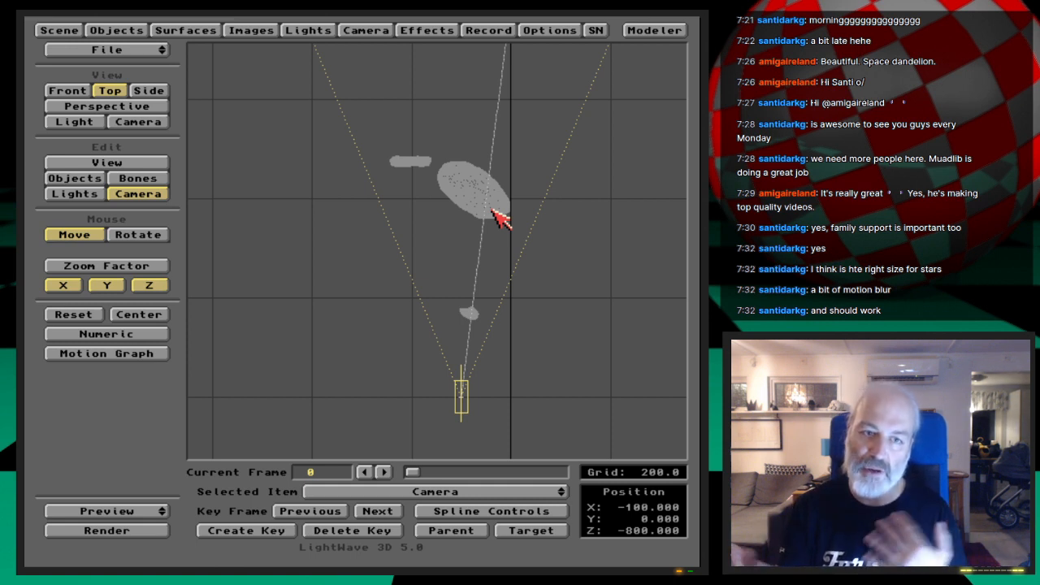
key("6")
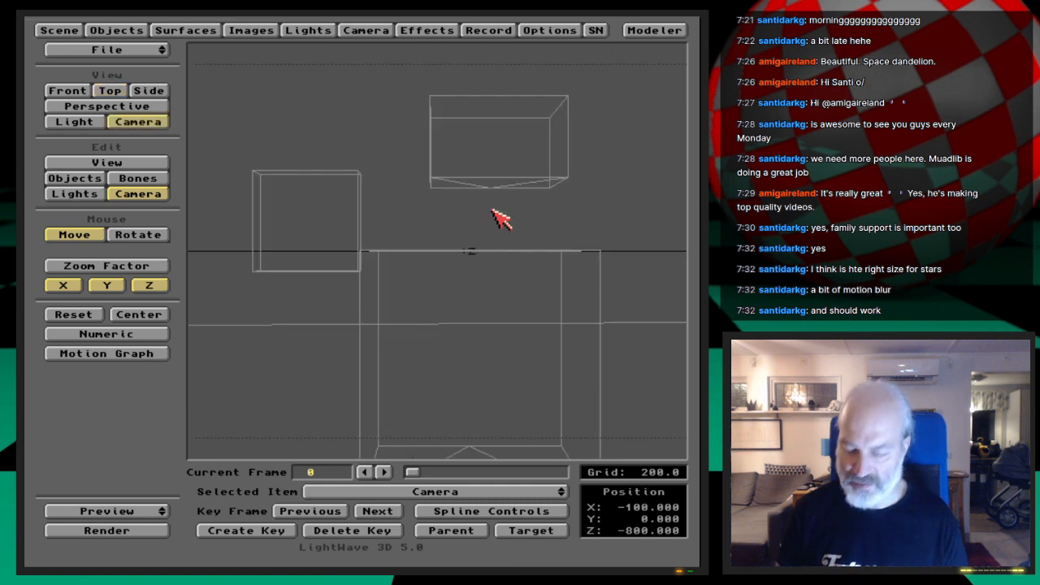
key("F9")
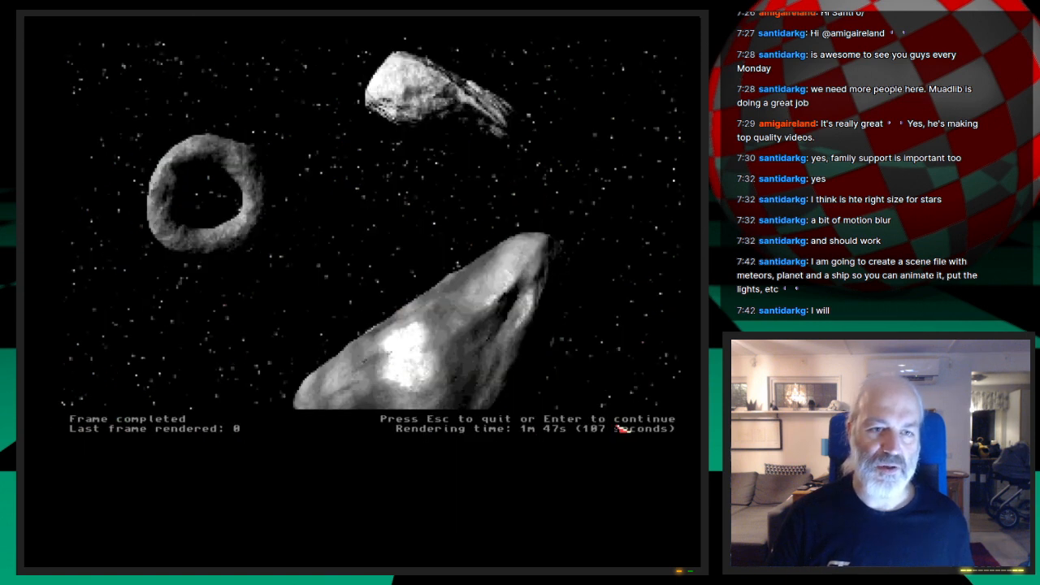
Step: Limit rendering to a region spanning 37.6–55.4 % across and 41.6–75.9 % down at the large asteroid's edge, and test-render it
key("Escape")
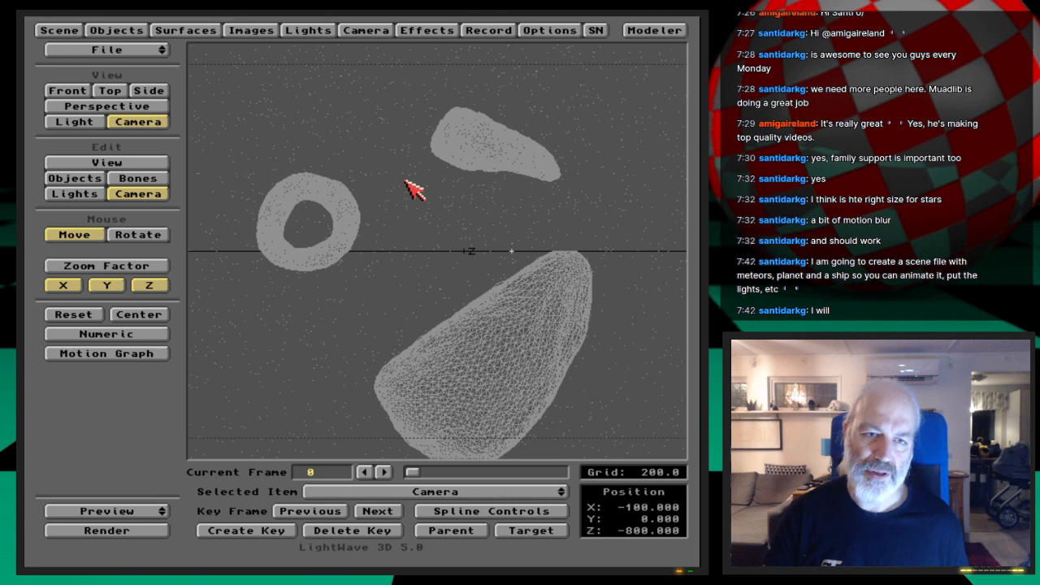
left_click(370, 30)
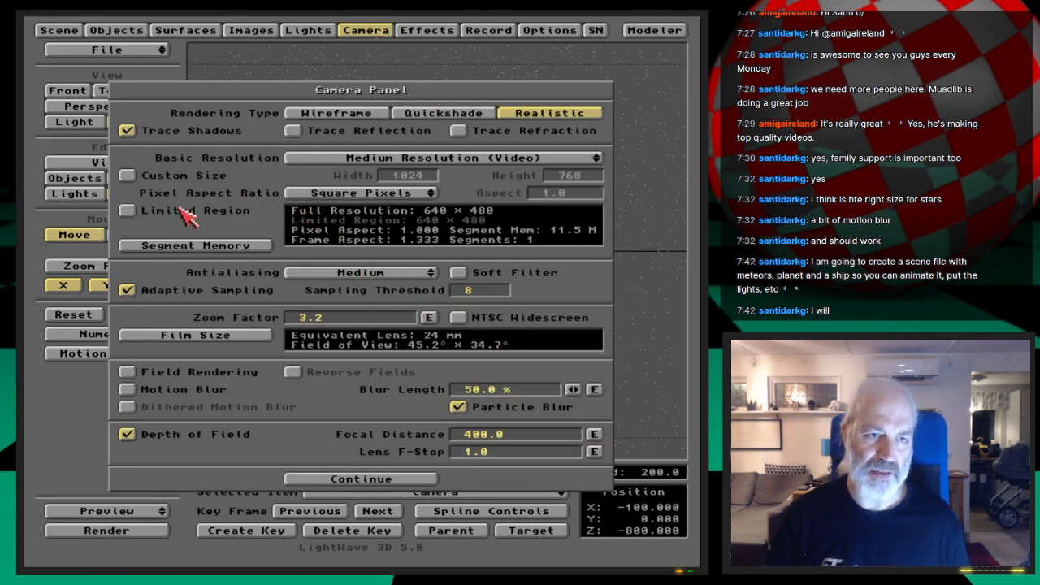
left_click(393, 29)
left_click(360, 30)
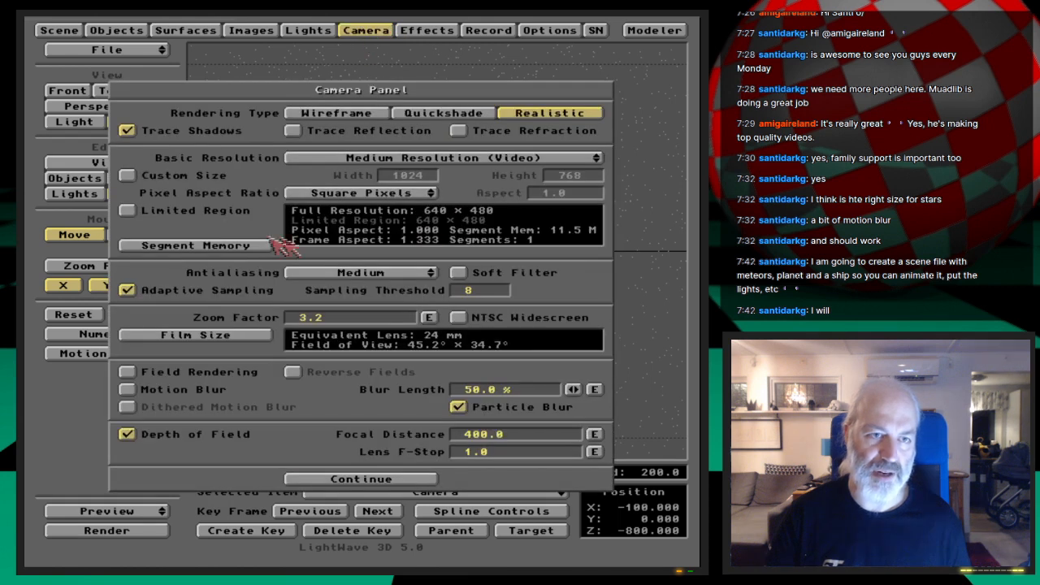
left_click(220, 210)
left_click(349, 30)
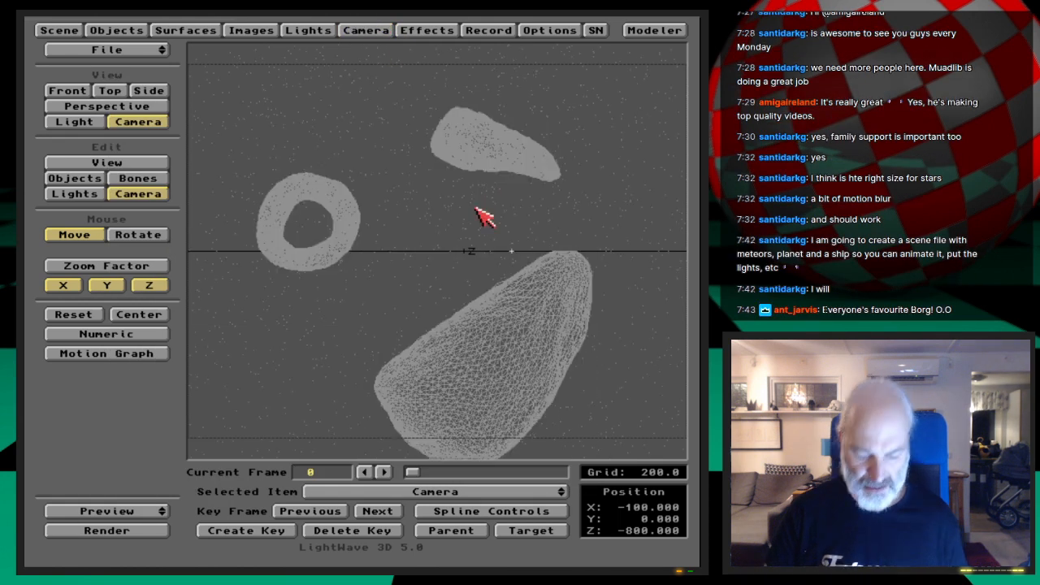
key("l")
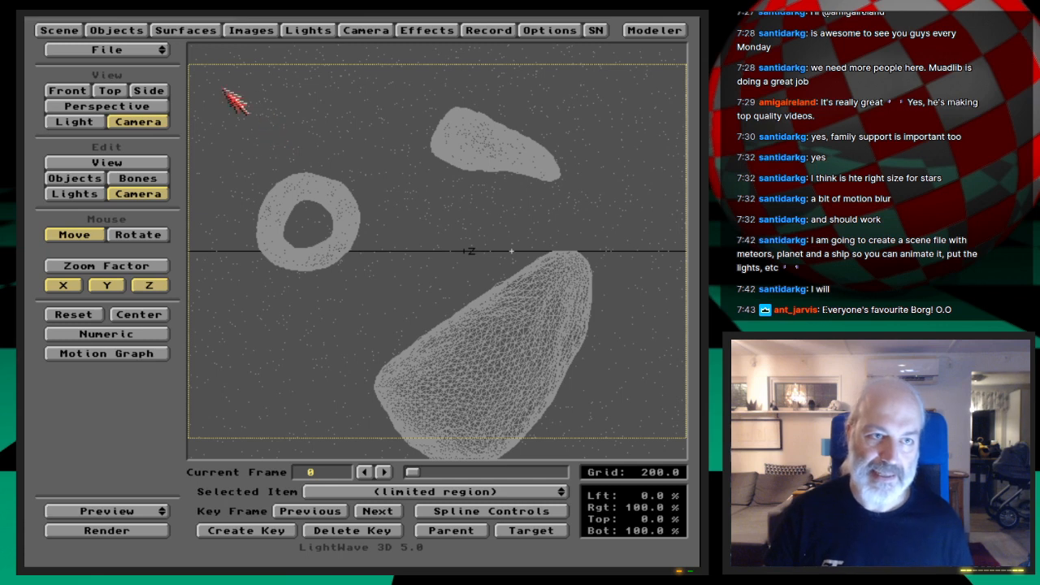
left_click_drag(199, 77, 375, 219)
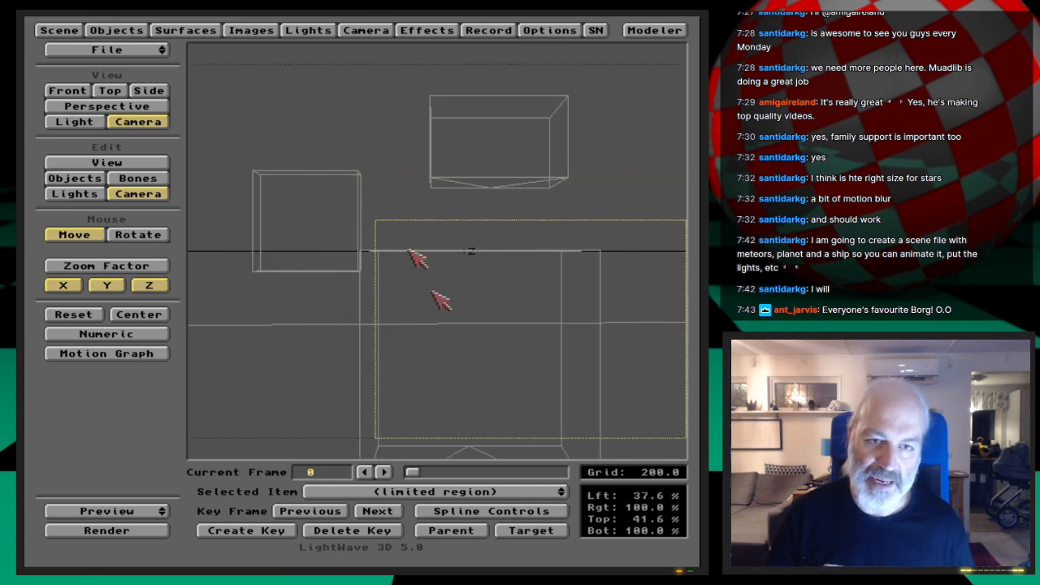
left_click_drag(682, 441, 464, 347)
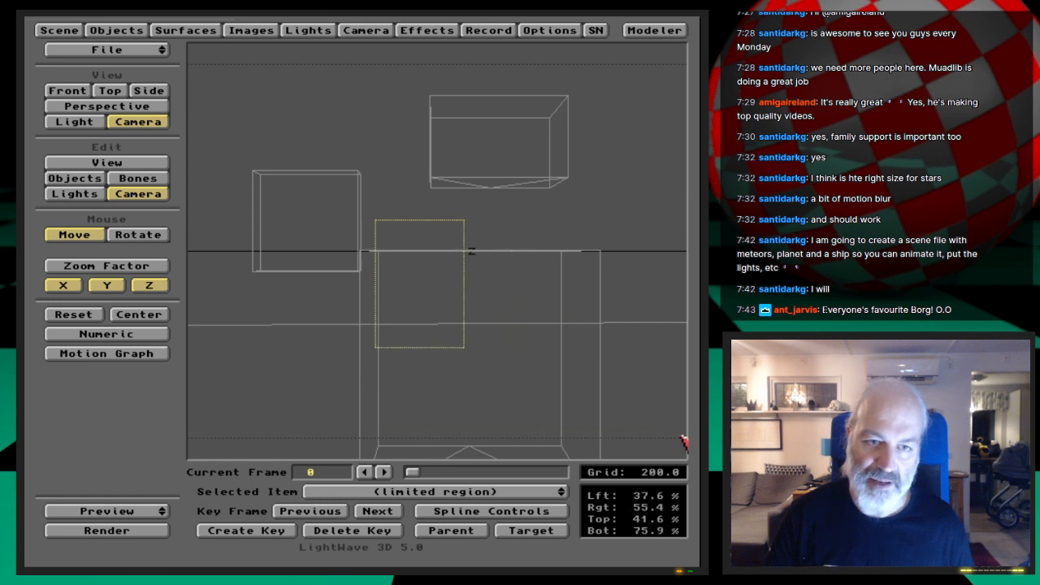
key("l")
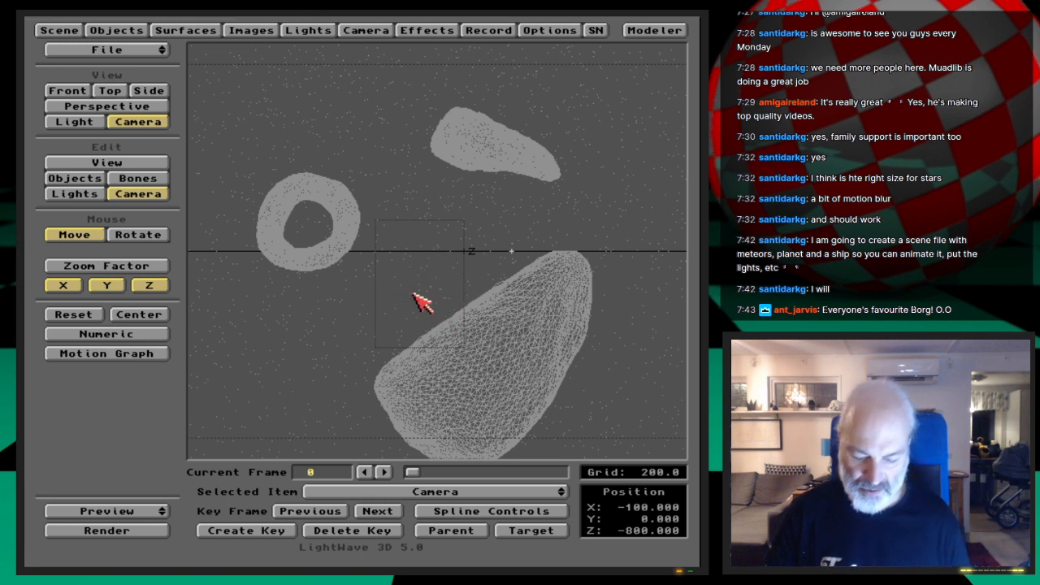
key("F9")
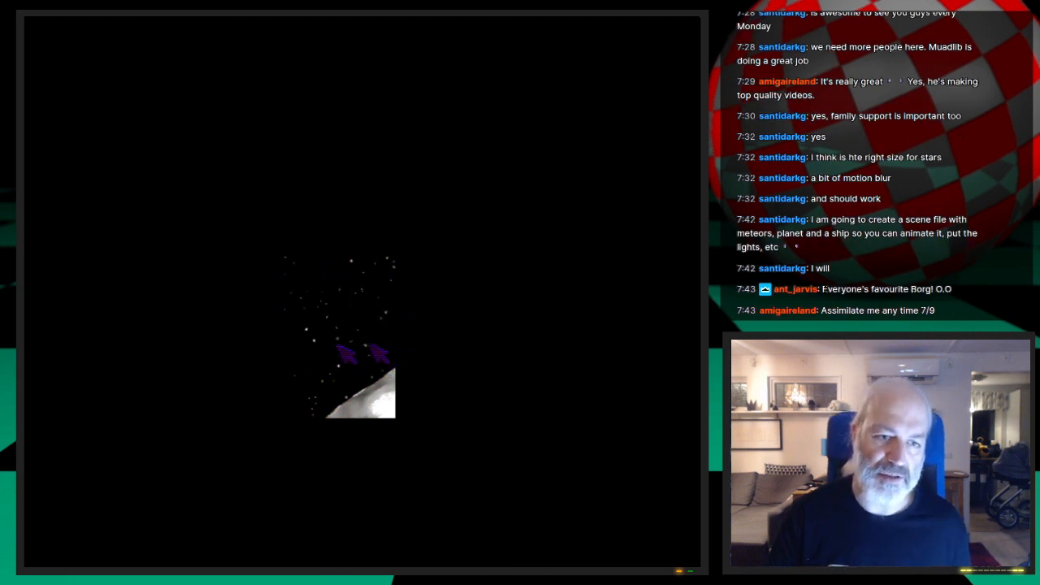
key("Escape")
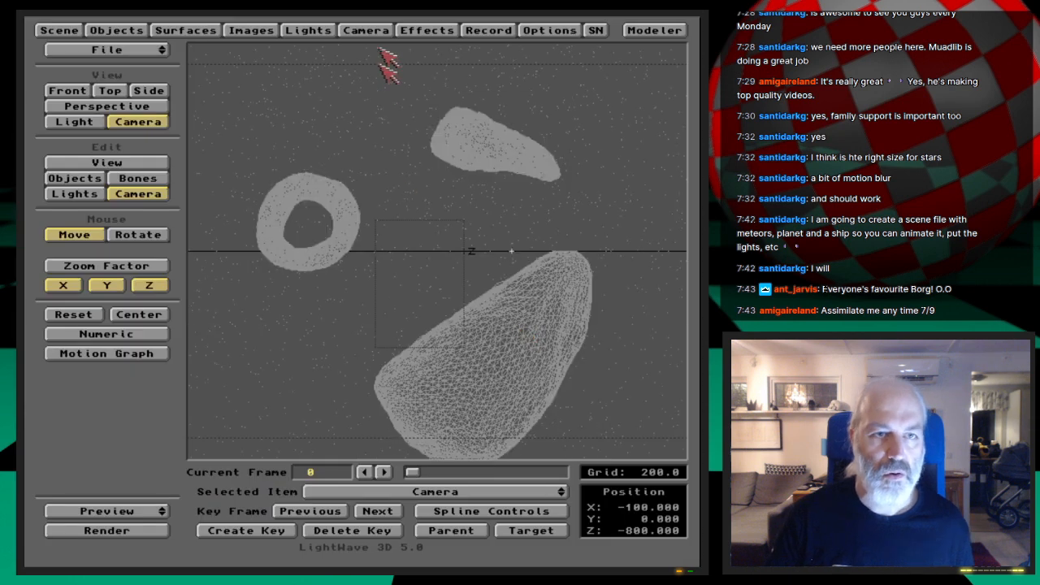
Step: Set the camera's lens F-stop to 0.2 and test-render the limited region
left_click(381, 31)
left_click(466, 452)
type(".2")
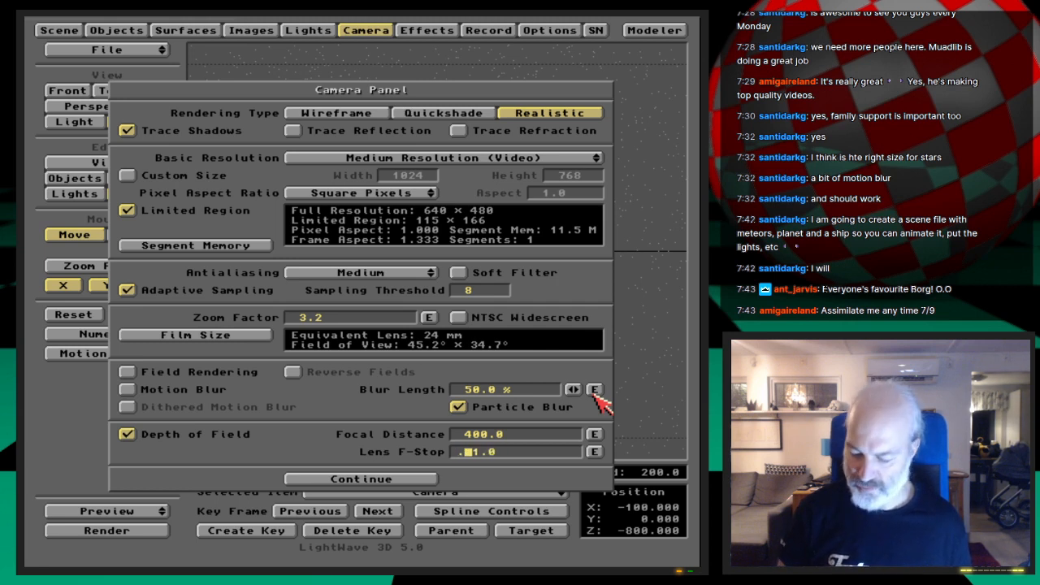
key("F9")
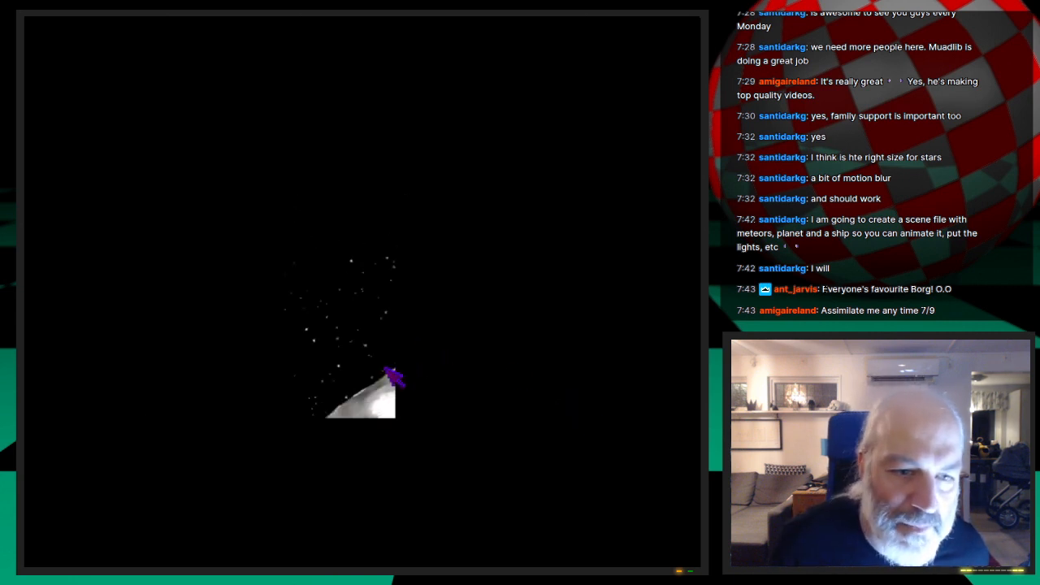
key("Escape")
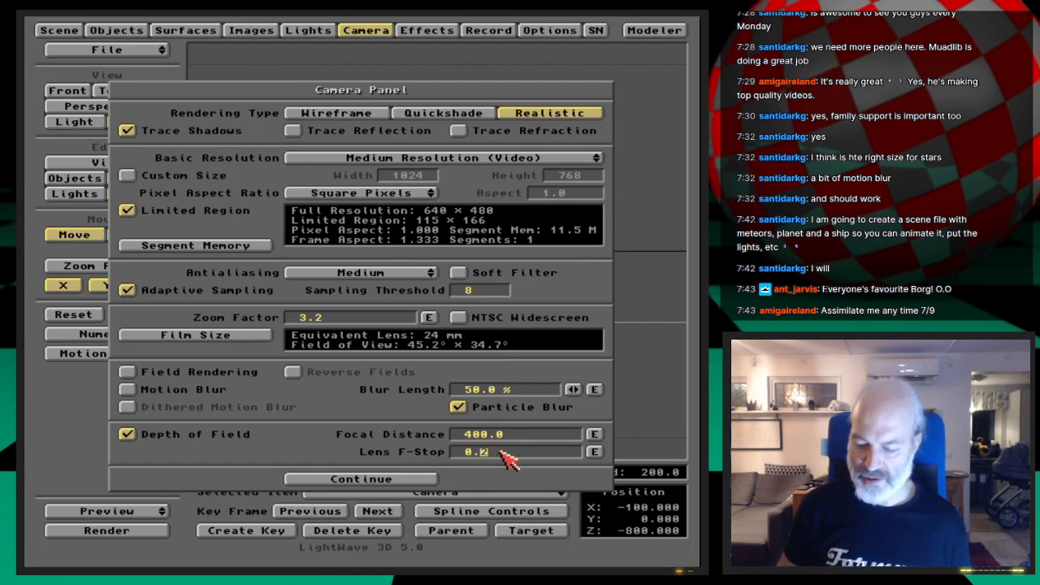
Step: Render the limited region again, set the lens F-stop to 0.002, and render it once more
key("F9")
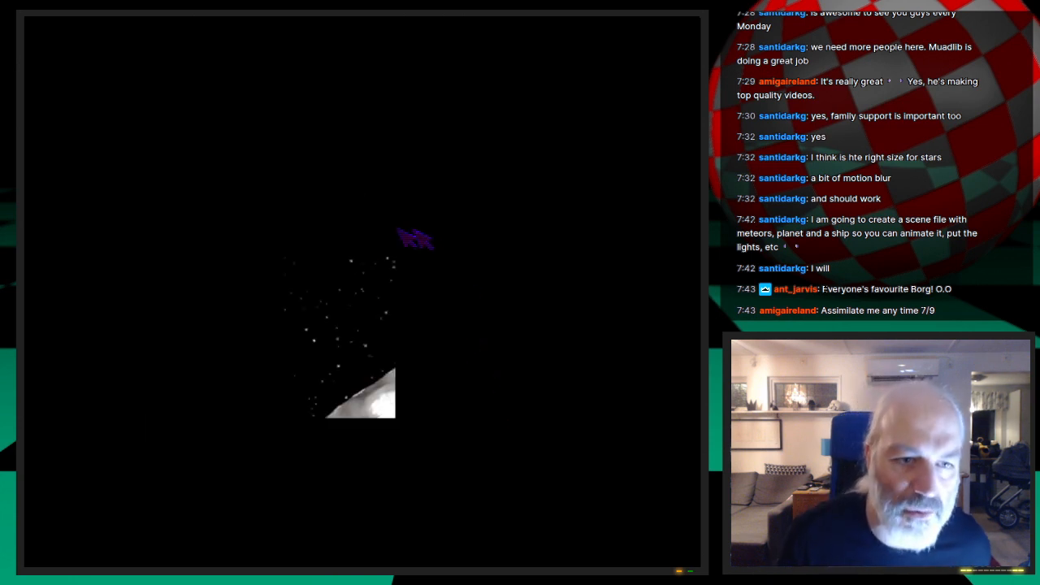
left_click(501, 422)
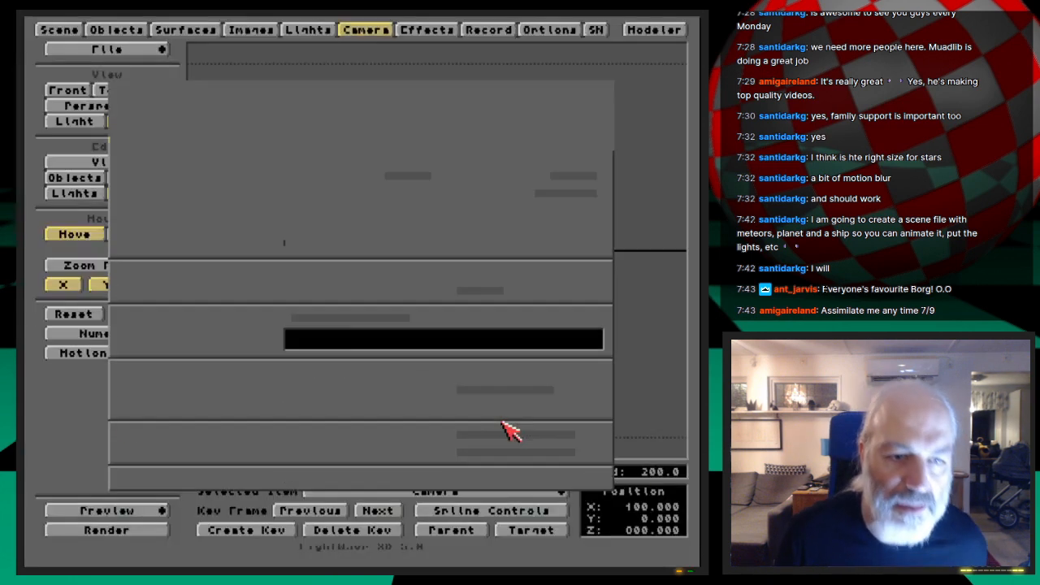
left_click(500, 451)
key("BackSpace")
type("0")
key("F9")
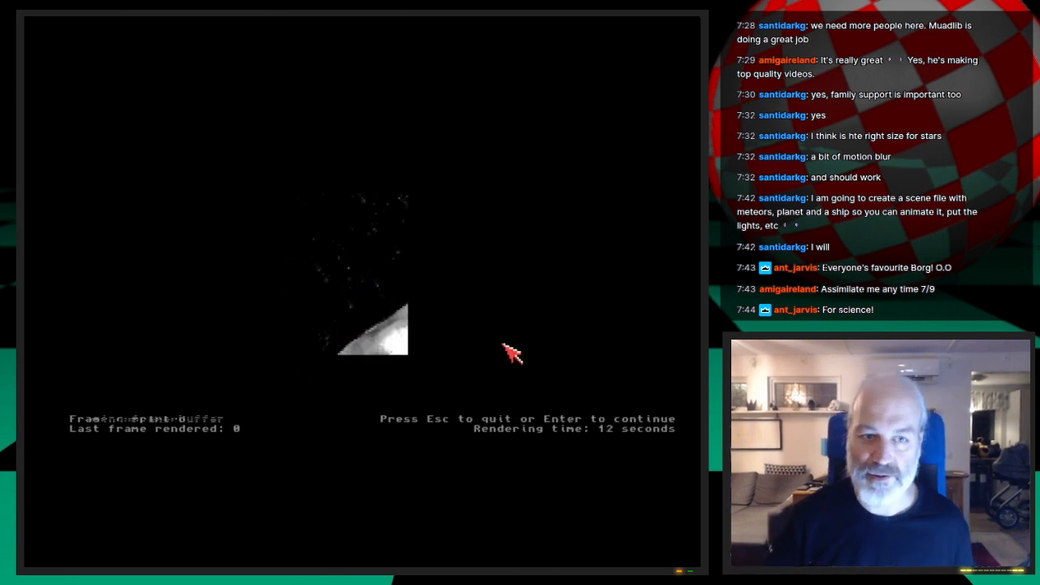
key("Escape")
Step: Set the lens F-stop to 0.008 and render the limited region to judge the blur
left_click(515, 453)
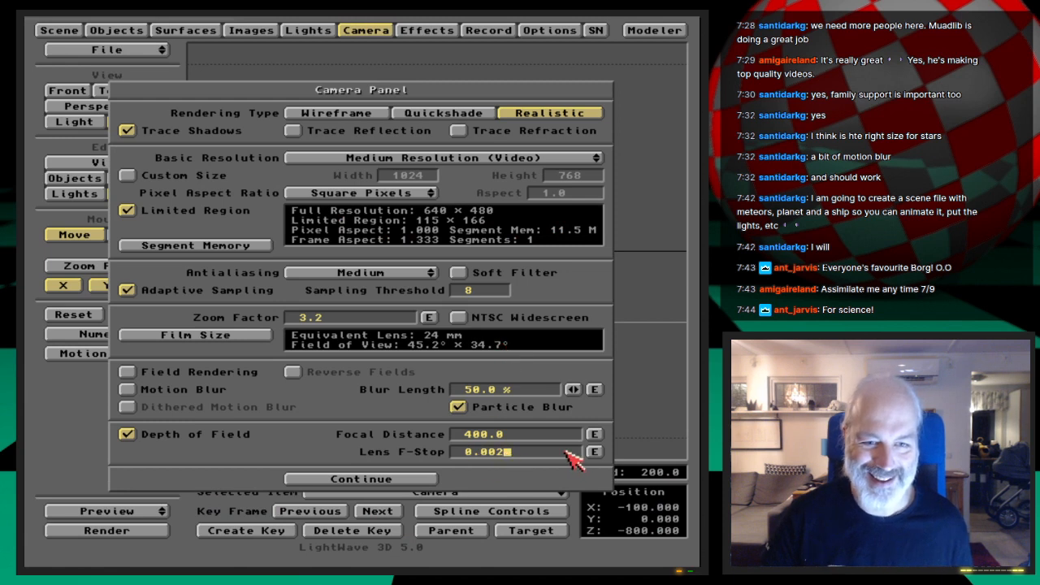
key("F9")
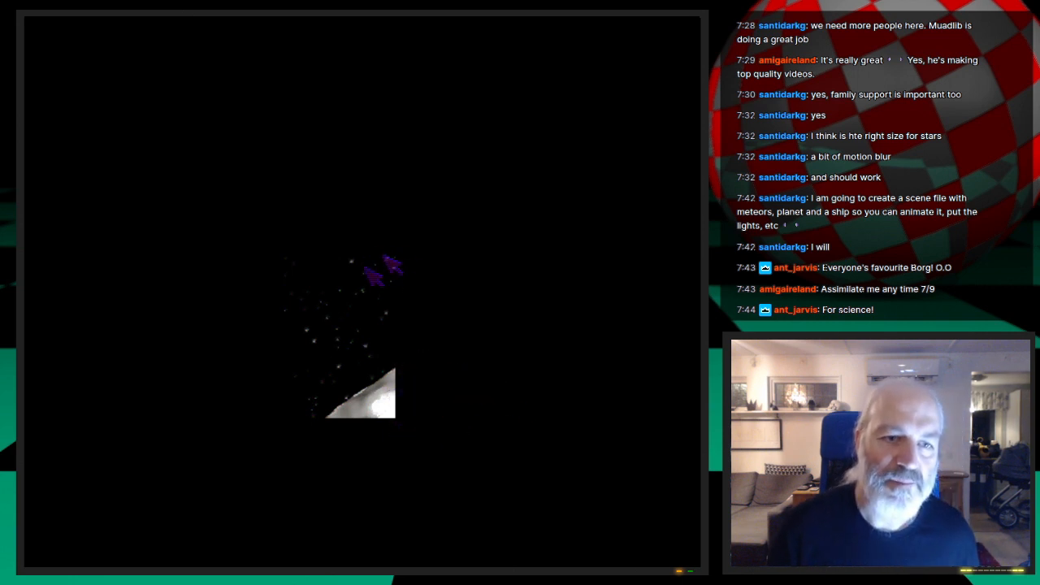
left_click(474, 327)
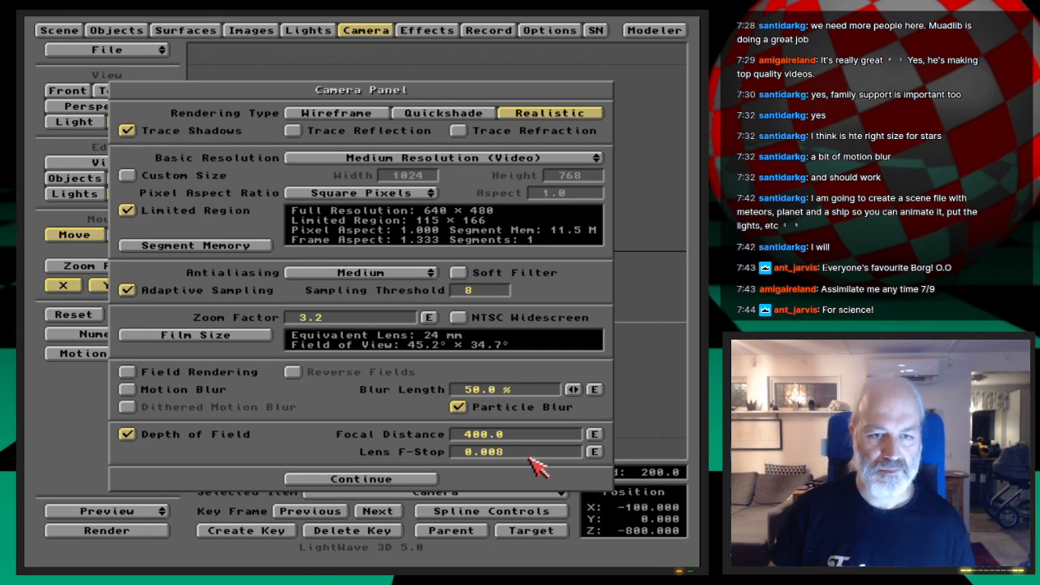
Step: Turn off the limited region, render the full frame 0, and close the finished image
left_click(217, 215)
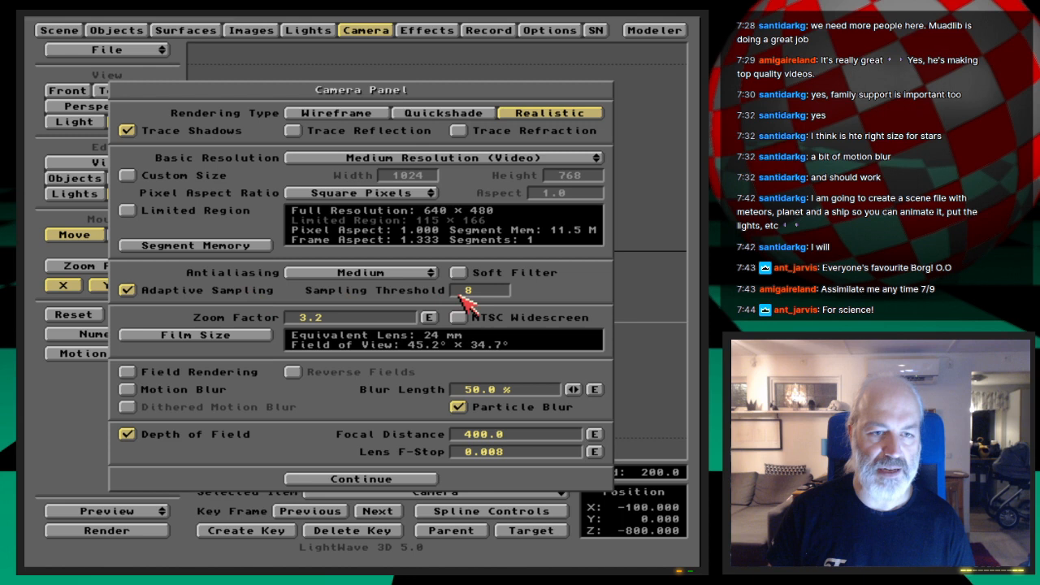
key("Return")
key("F9")
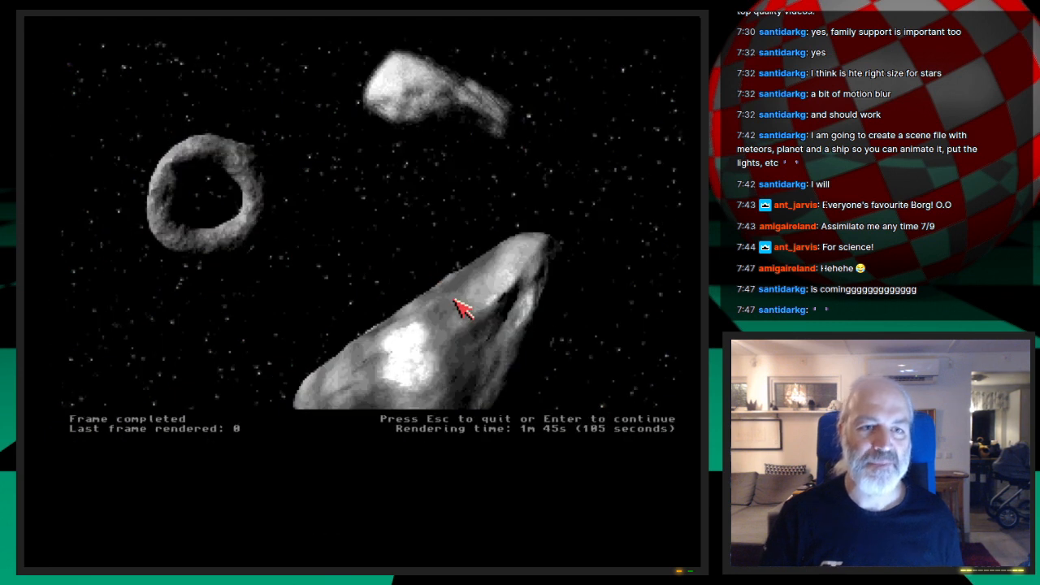
key("Escape")
left_click(378, 31)
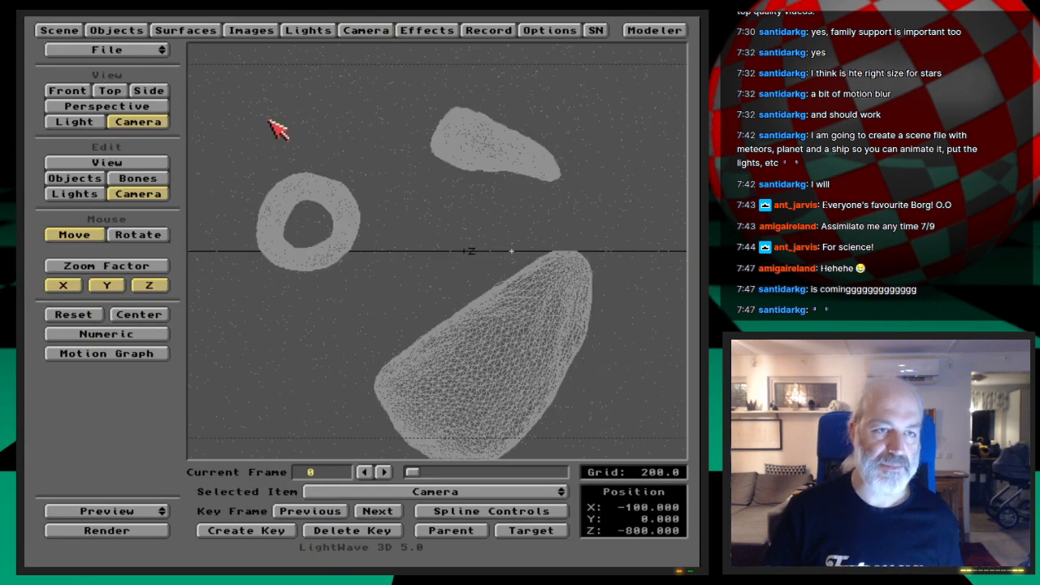
Step: Save the scene under its existing name
left_click(137, 31)
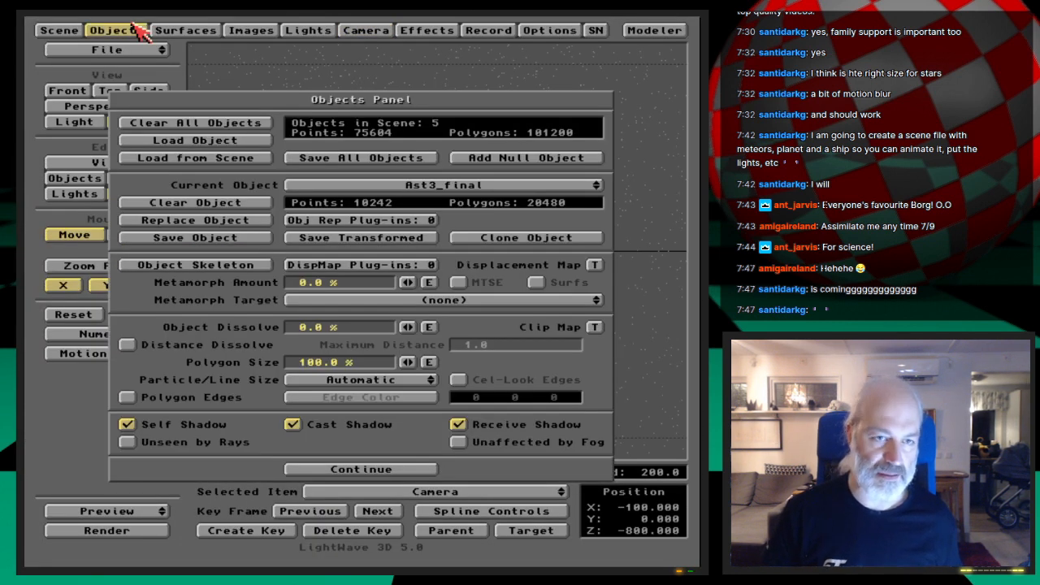
left_click(133, 26)
key("s")
key("Return")
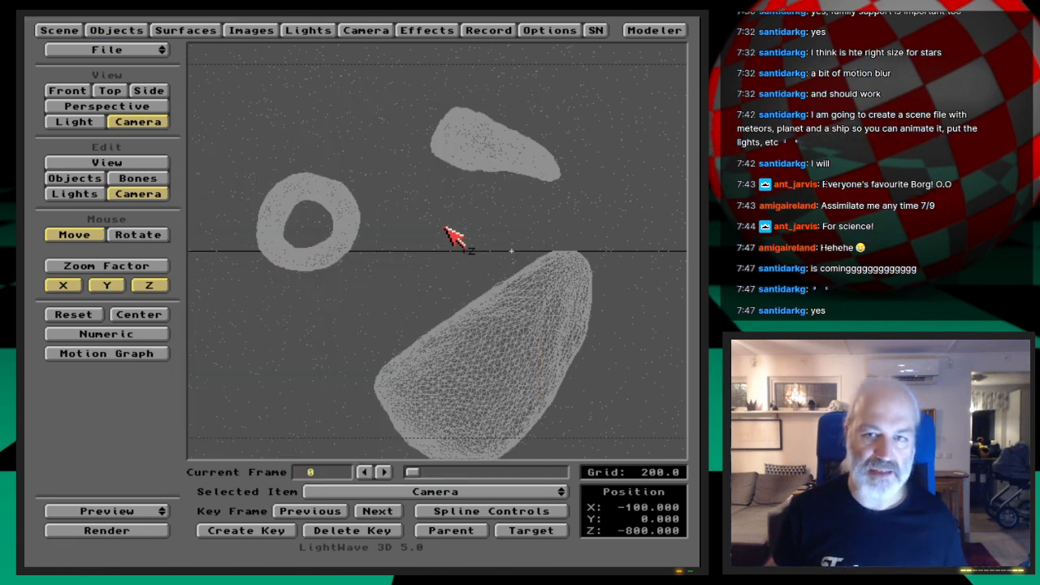
Step: Save all objects in the scene to their files
left_click(91, 31)
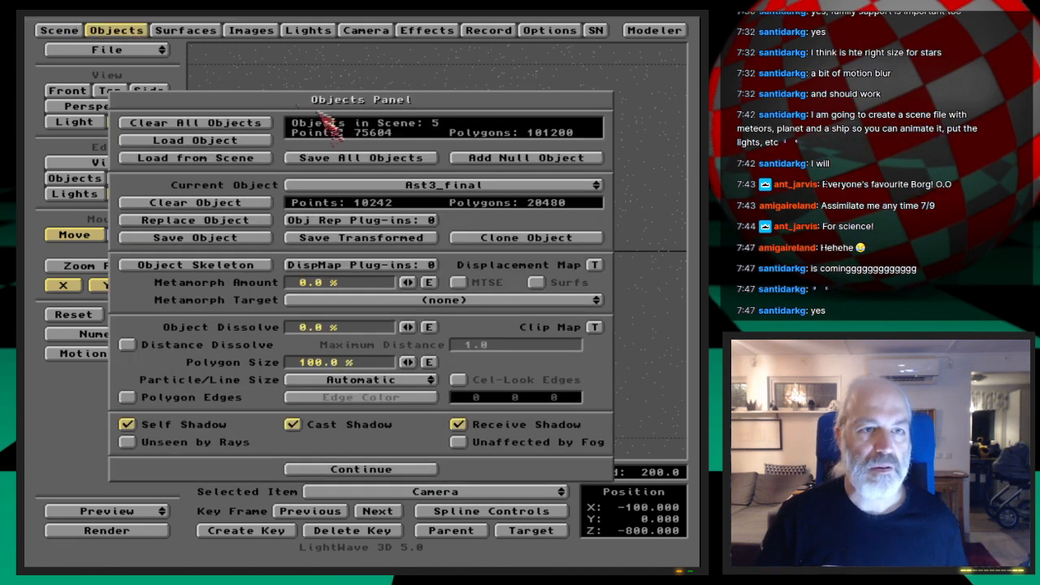
left_click(340, 161)
left_click(263, 308)
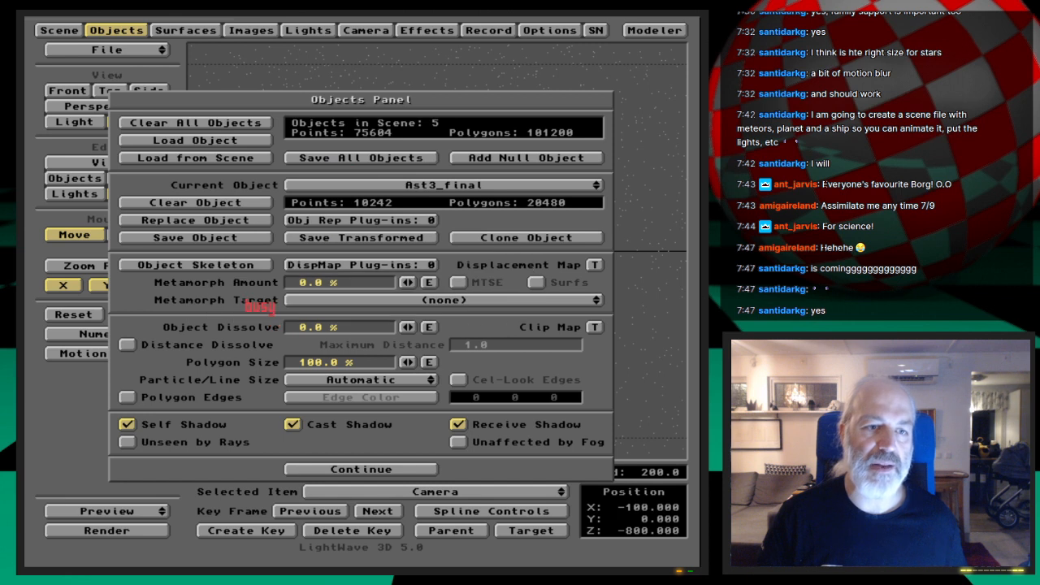
left_click(138, 30)
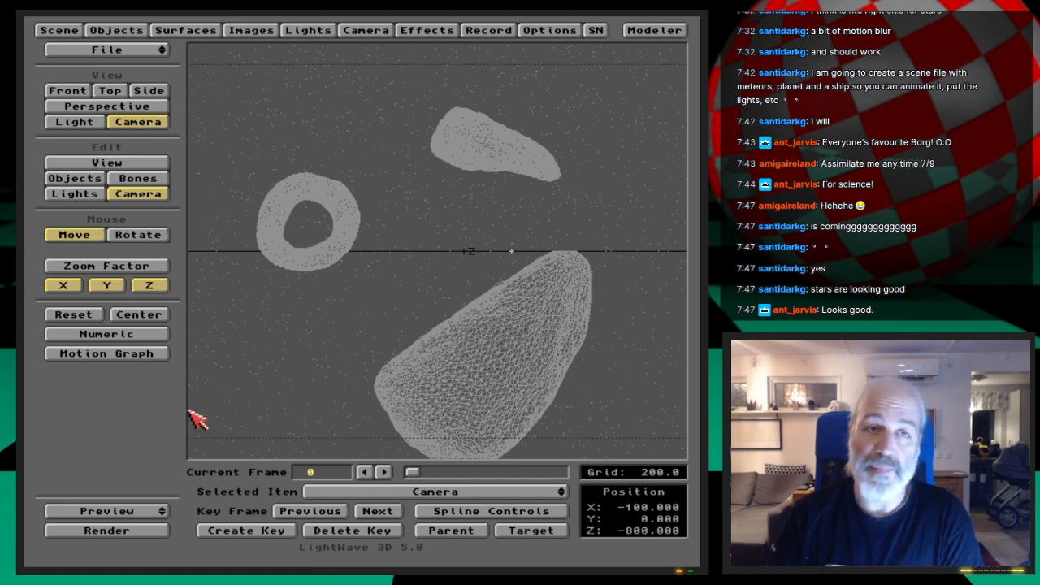
Step: Clear the three asteroid objects from the scene, keeping only the two Starsphere-25k objects
left_click(136, 30)
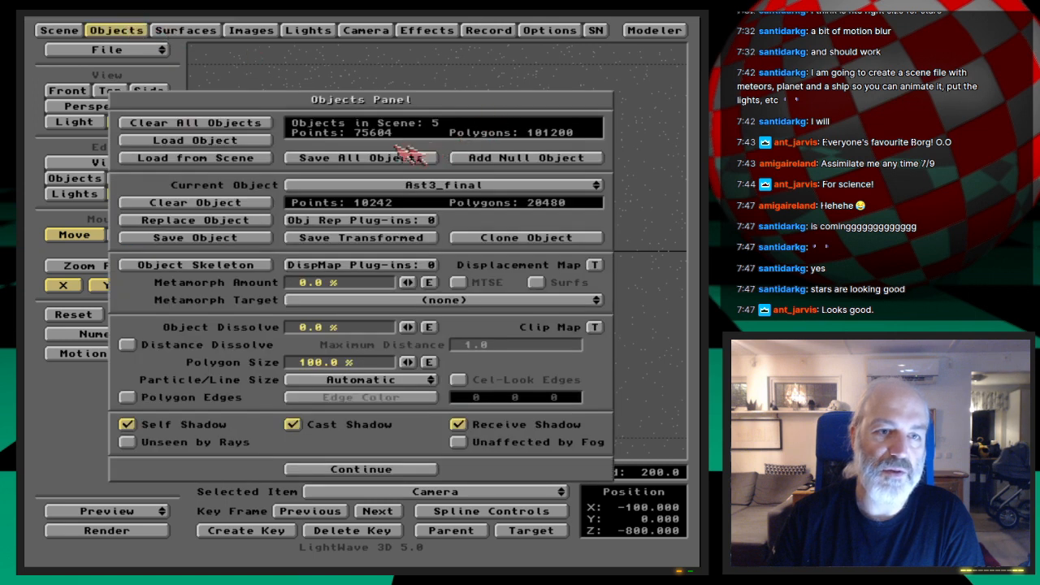
left_click(389, 189)
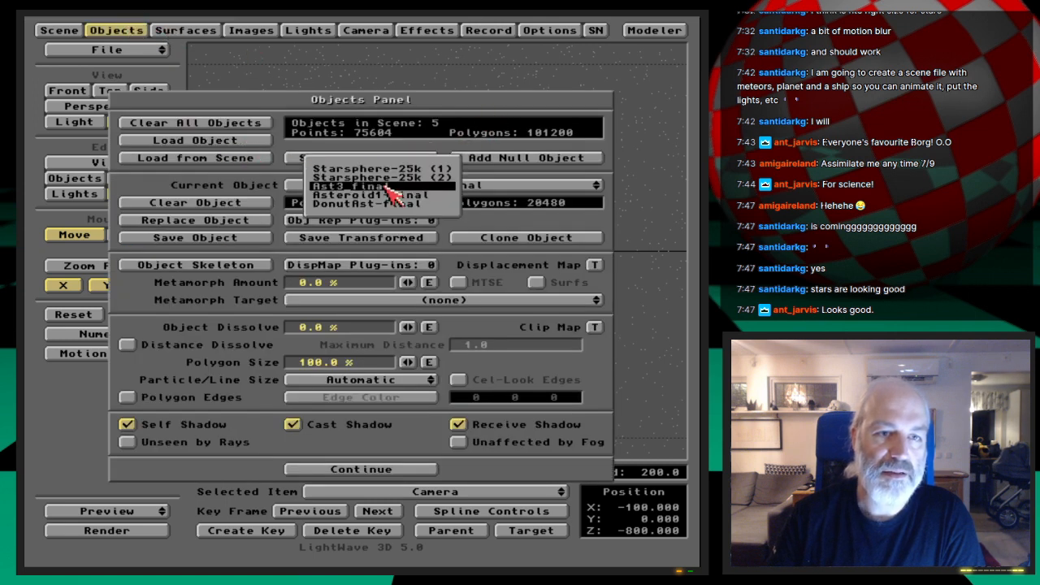
left_click(390, 204)
left_click(260, 202)
key("Return")
left_click(262, 202)
key("Return")
left_click(261, 202)
key("Return")
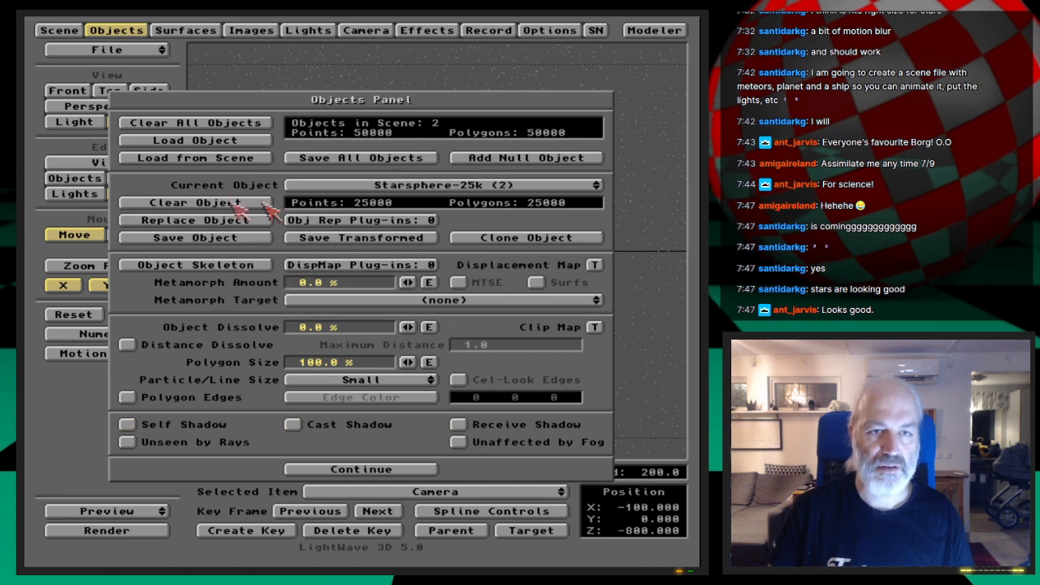
left_click(145, 28)
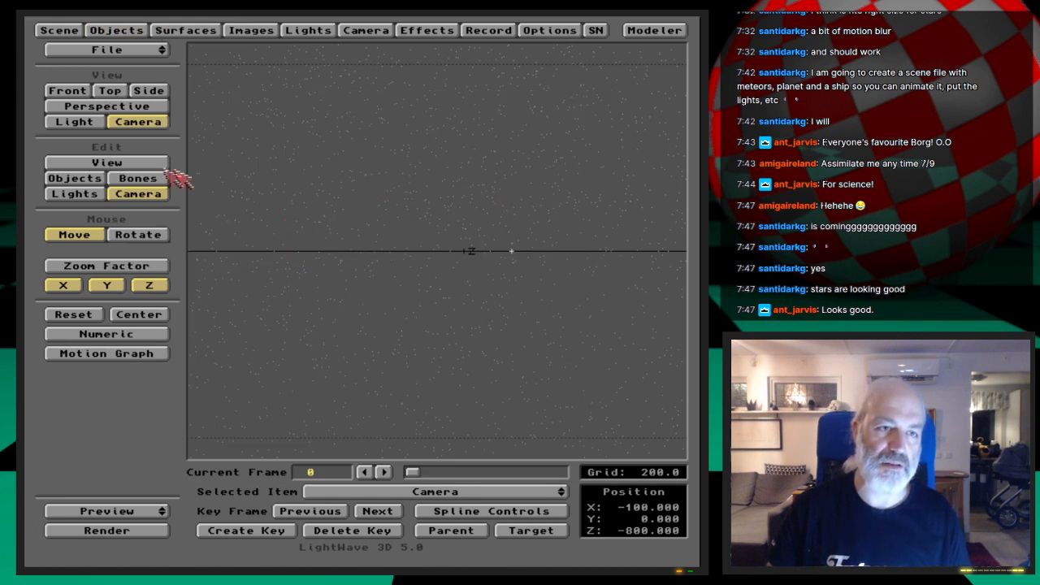
Step: Start a test render of the stars alone, stop it, and set the camera's antialiasing to Off
key("F9")
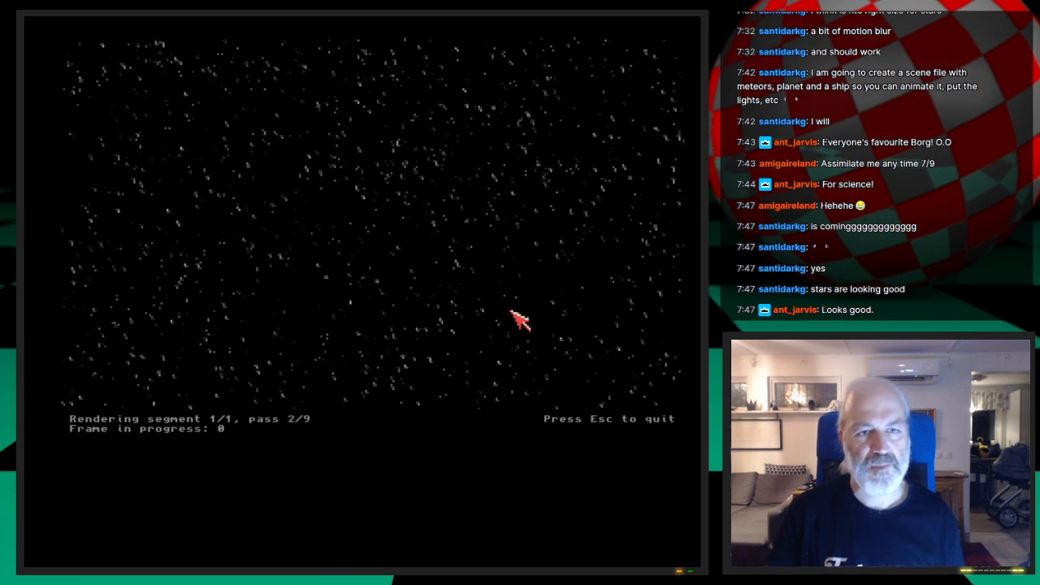
key("Escape")
left_click(367, 30)
left_click(406, 273)
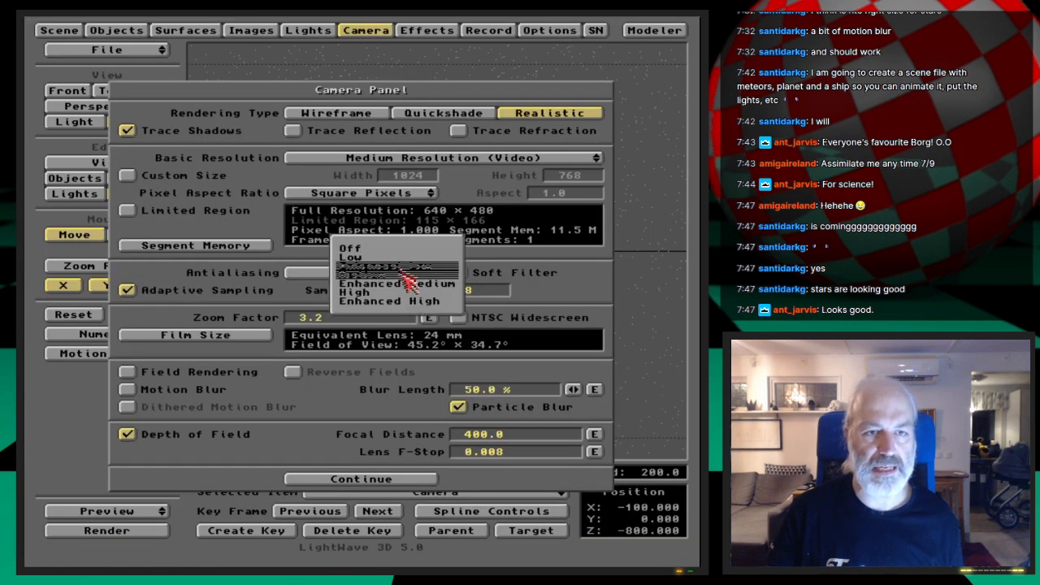
left_click(410, 248)
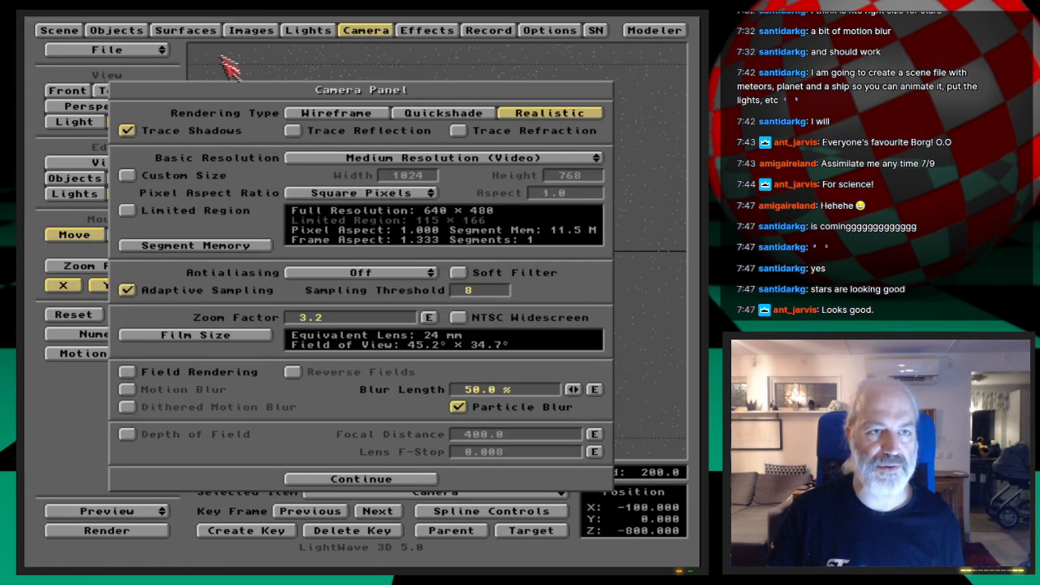
left_click(345, 30)
Step: Set Luminosity to 100% and Diffuse Level to 0% on the surfaces Stars-shade1 through Stars-shade5
left_click(194, 30)
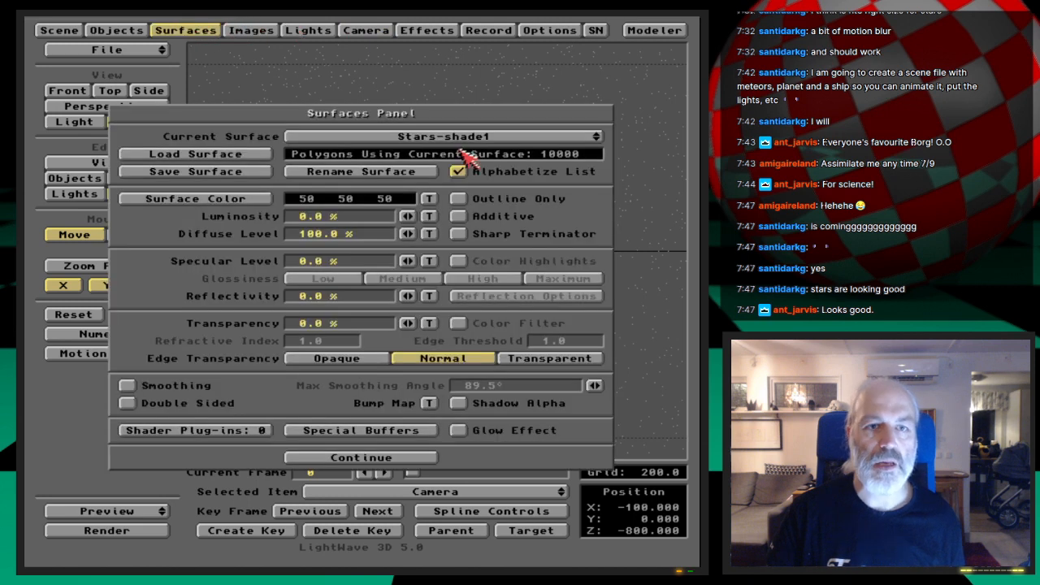
left_click(489, 135)
left_click(522, 135)
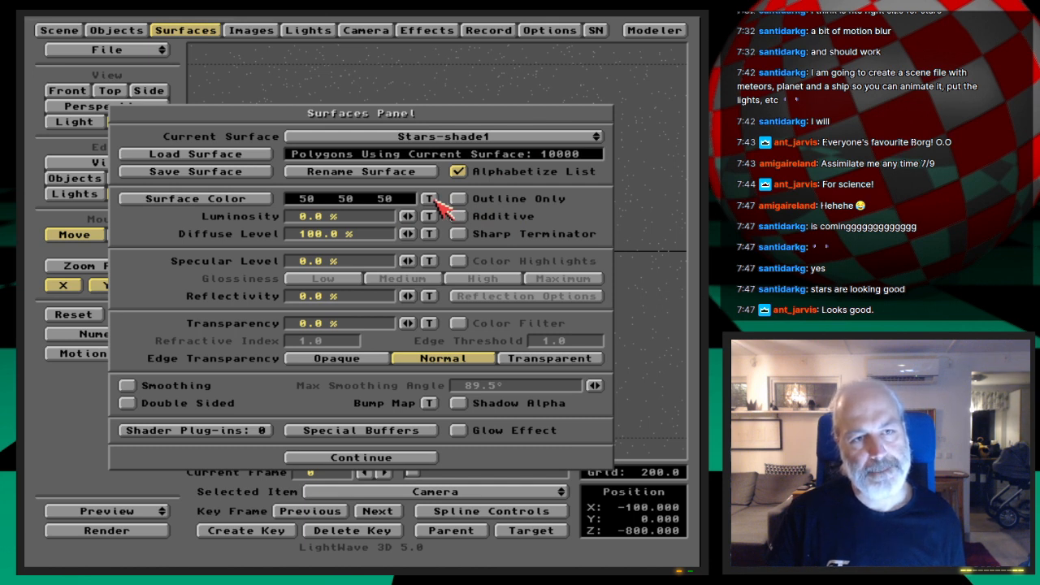
left_click(448, 136)
left_click(448, 137)
left_click_drag(410, 216, 496, 217)
left_click_drag(407, 234, 325, 234)
key("Down")
left_click_drag(408, 217, 325, 234)
key("Down")
left_click_drag(407, 233, 324, 233)
key("Down")
left_click_drag(408, 217, 491, 217)
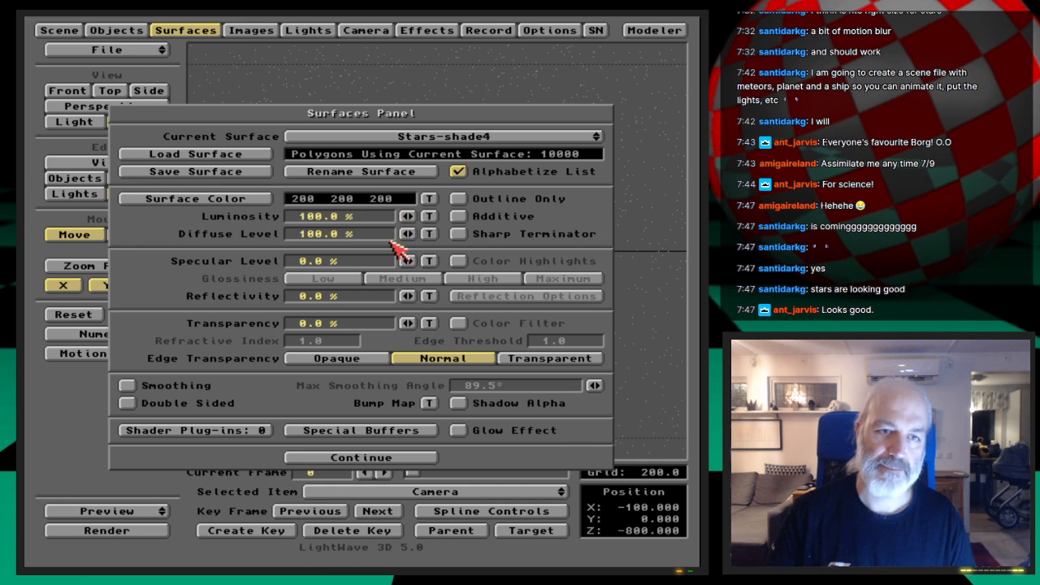
left_click_drag(411, 235, 409, 233)
key("Down")
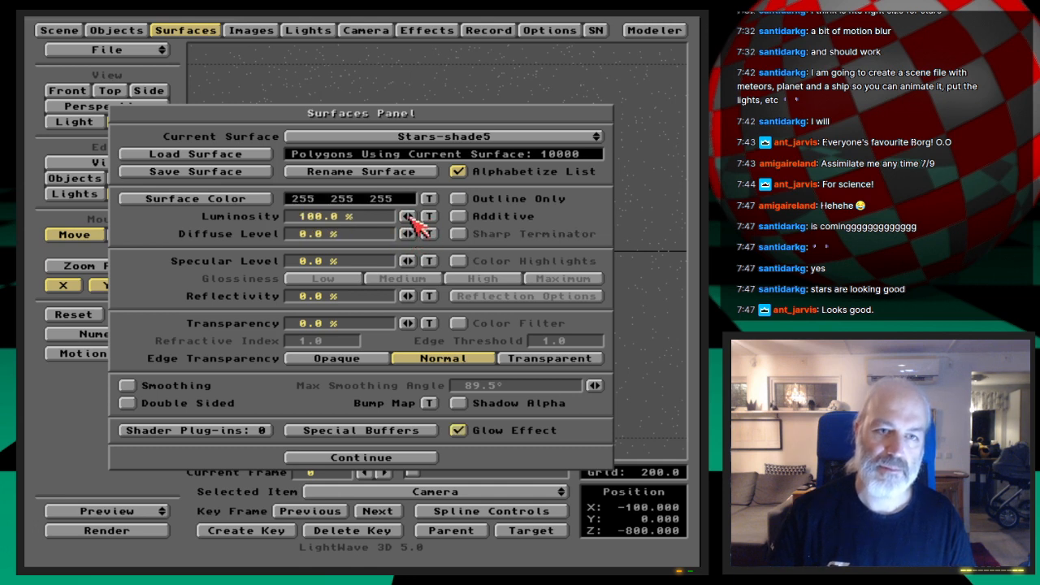
Step: Save all objects again so their files include the edited star surfaces
left_click(110, 32)
left_click(426, 163)
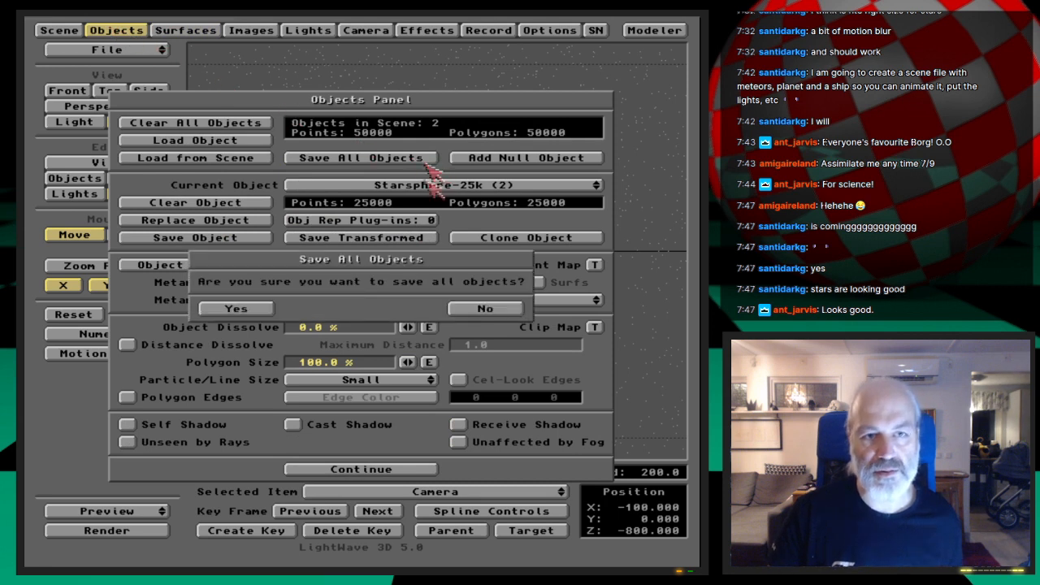
left_click(261, 309)
Step: Start a test render of the current frame to check the star brightness, and exit it
key("F9")
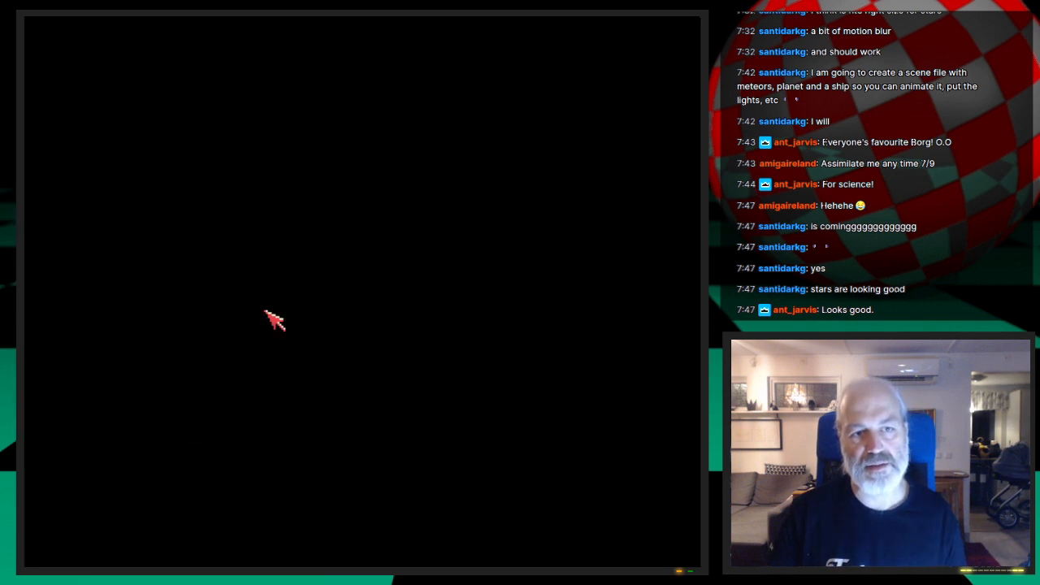
key("Escape")
key("Escape")
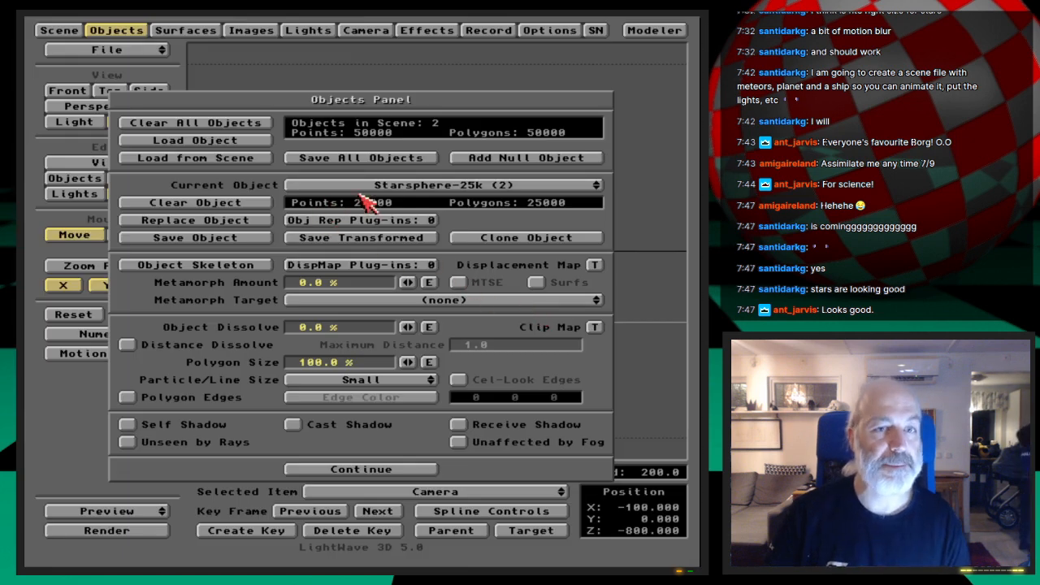
Step: Add a Fractal Noise color texture with a texture size of 1000 to the Stars-shade5 surface
left_click(216, 31)
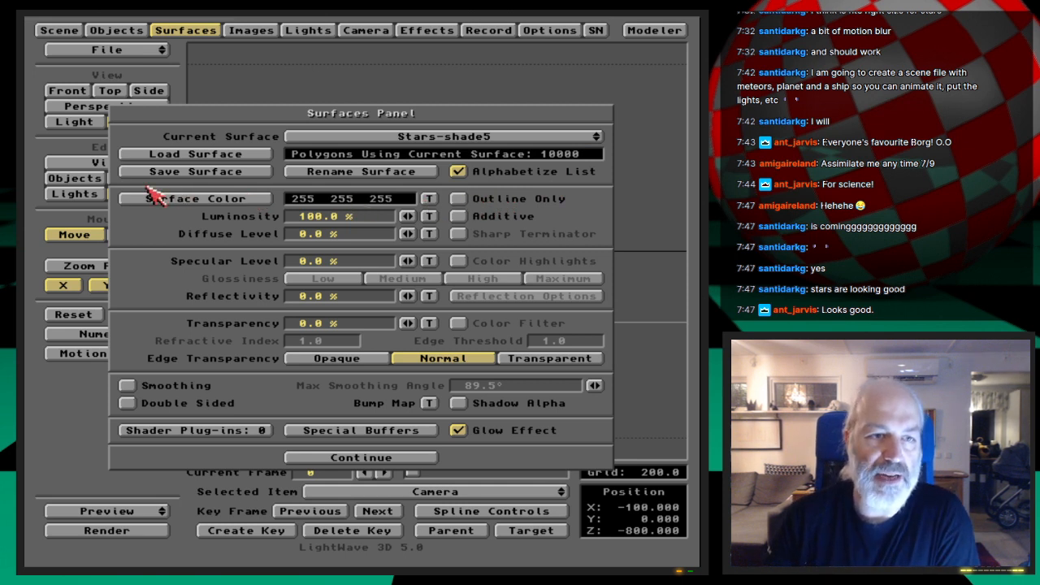
left_click(429, 200)
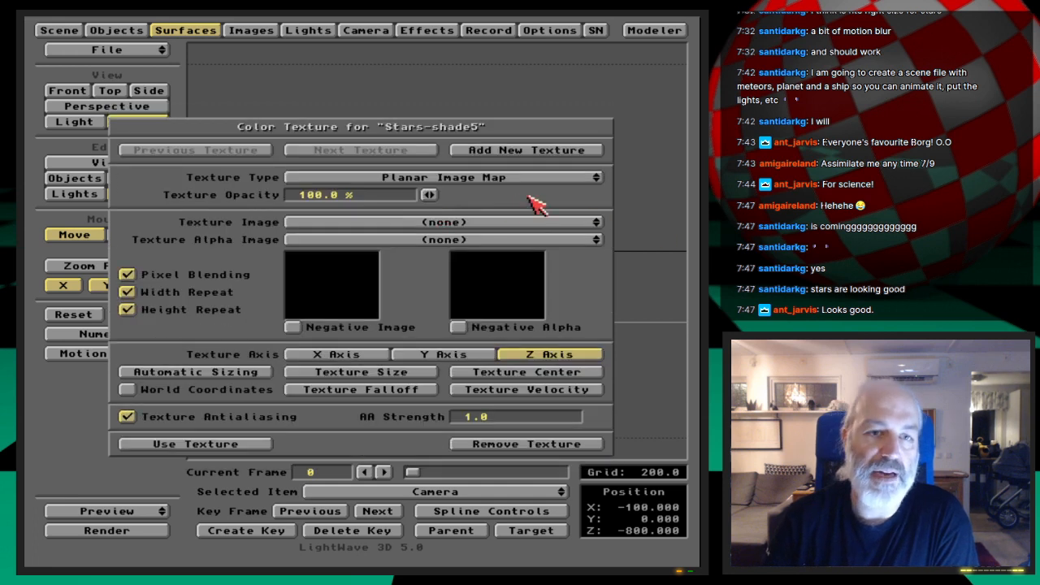
left_click(592, 156)
left_click_drag(497, 184, 514, 281)
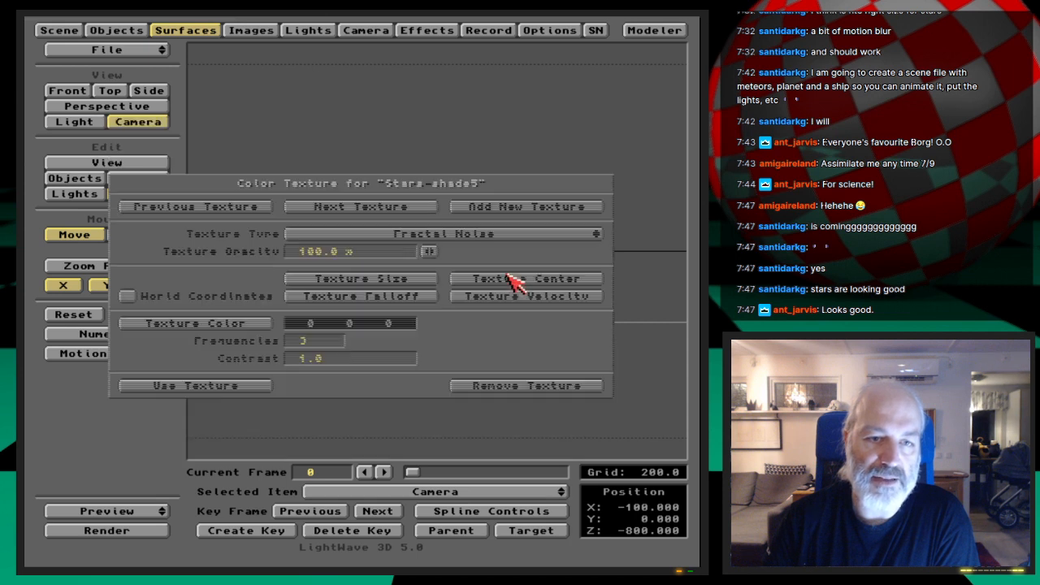
left_click(401, 278)
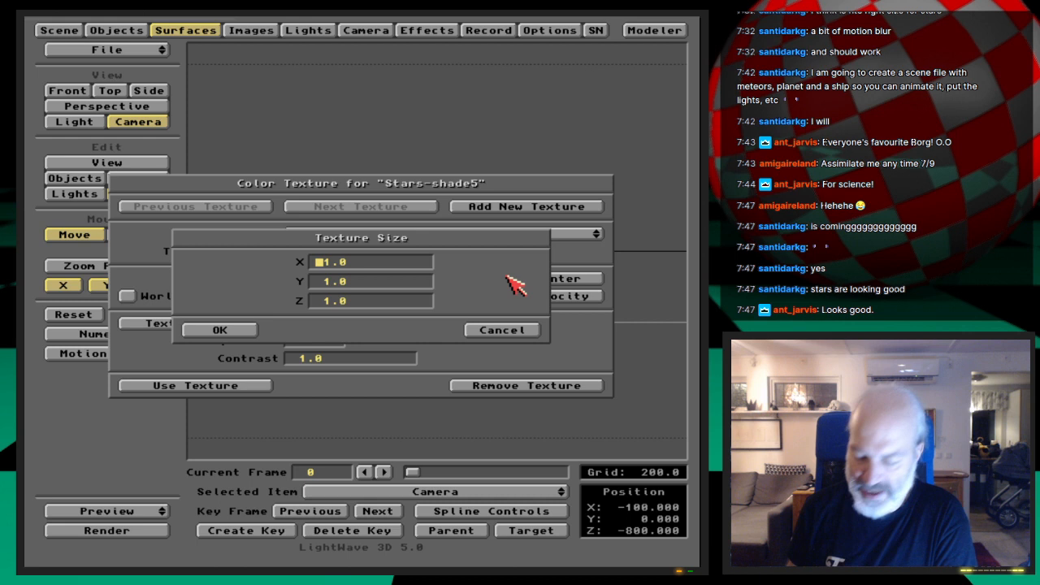
type("100")
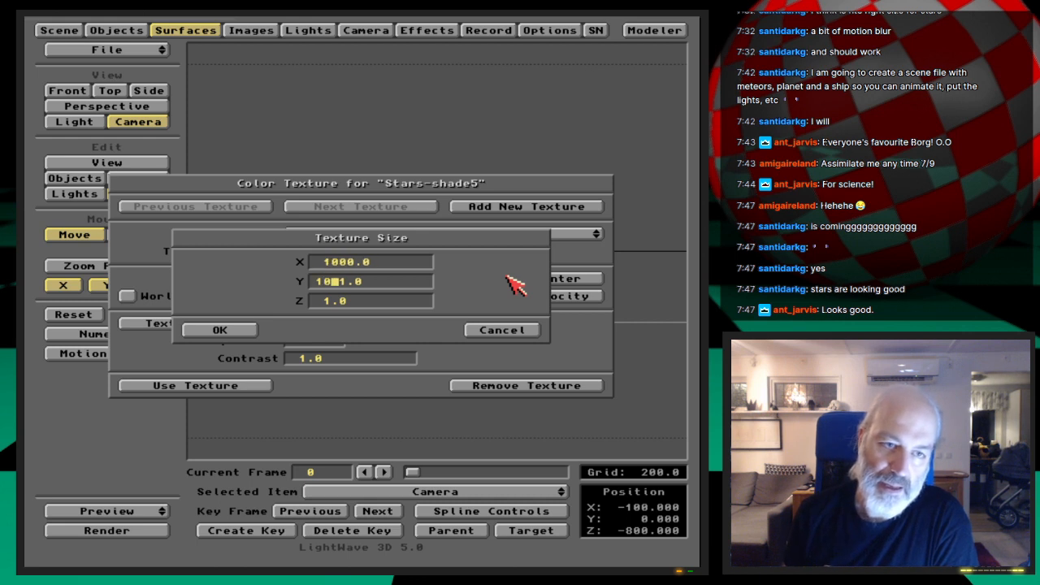
type("0")
key("Return")
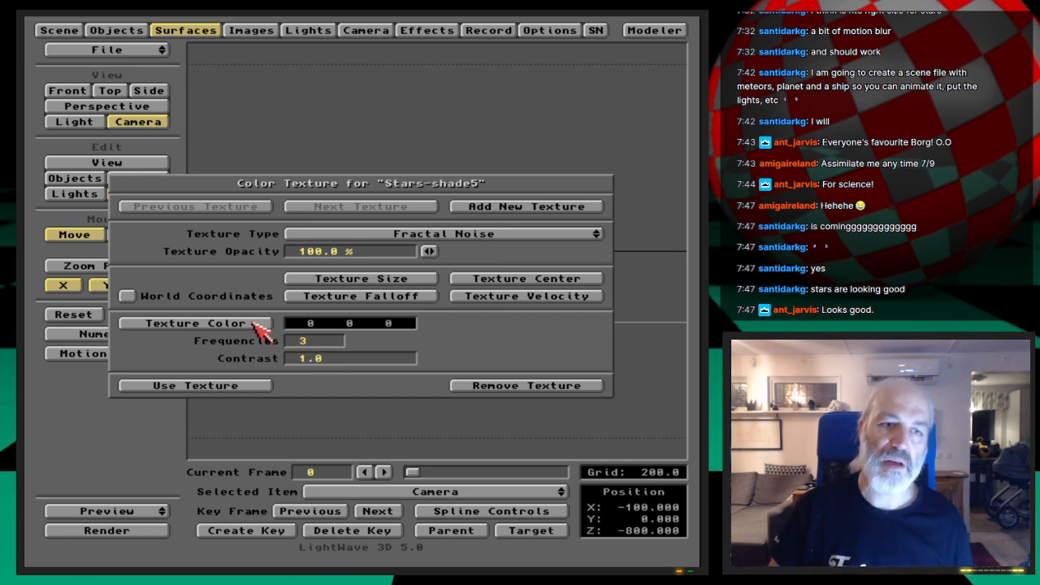
left_click(245, 386)
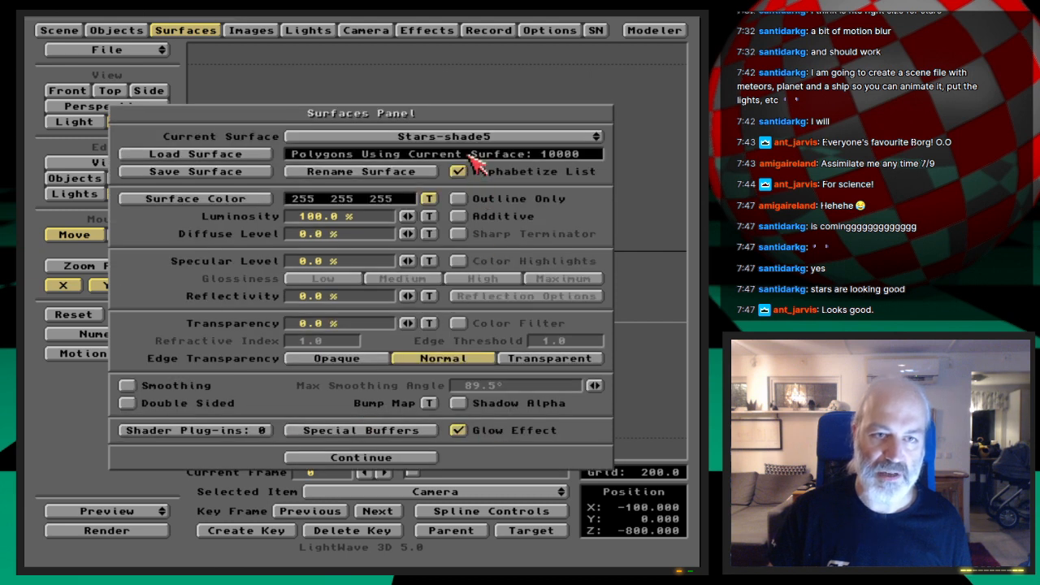
Step: Add a Fractal Noise color texture to the Stars-shade4 surface with its texture size set to 5000 on X, Y and Z
left_click(476, 138)
left_click(470, 127)
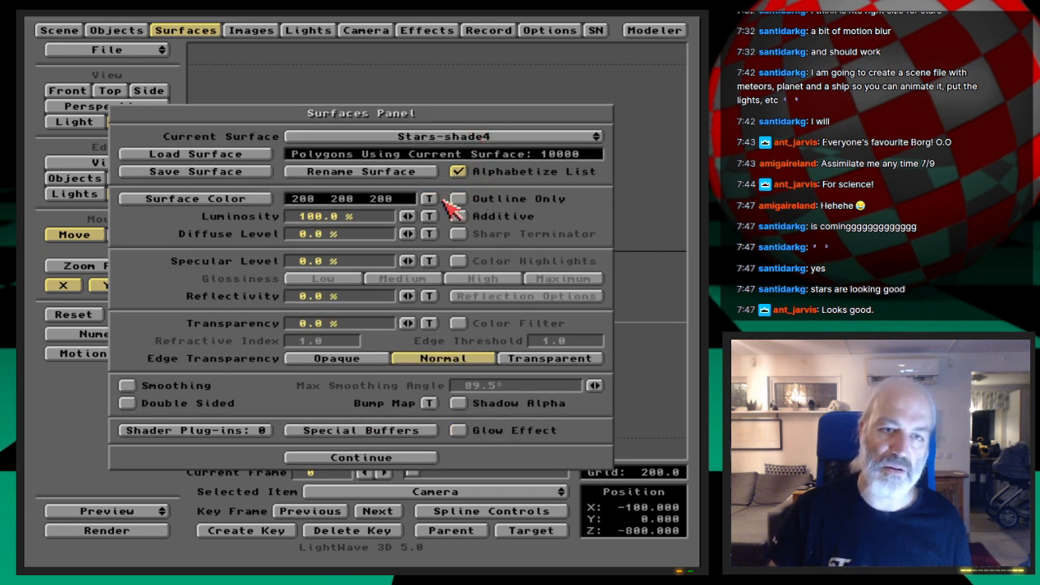
left_click(429, 200)
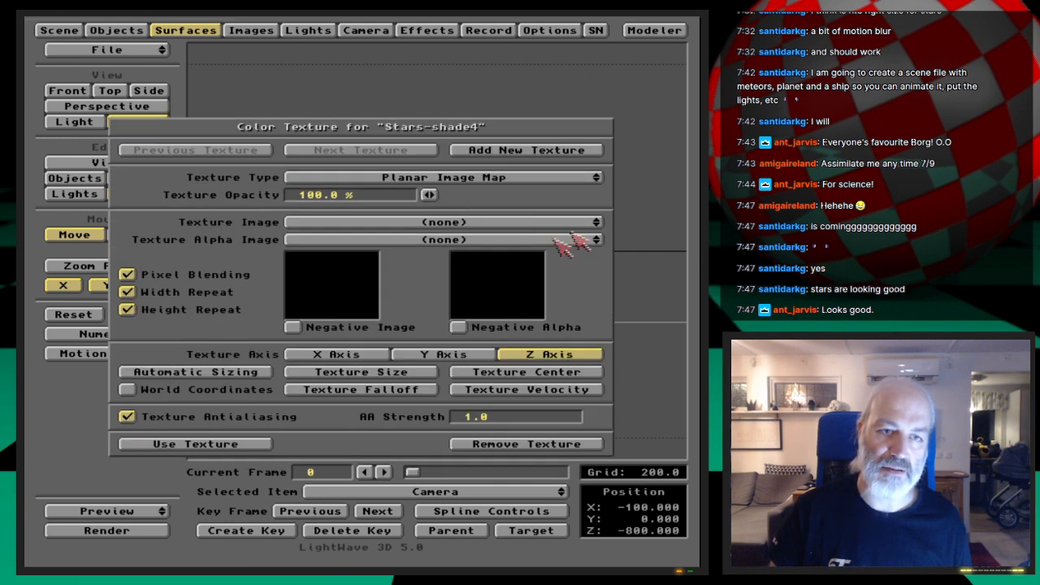
left_click(508, 178)
left_click(515, 274)
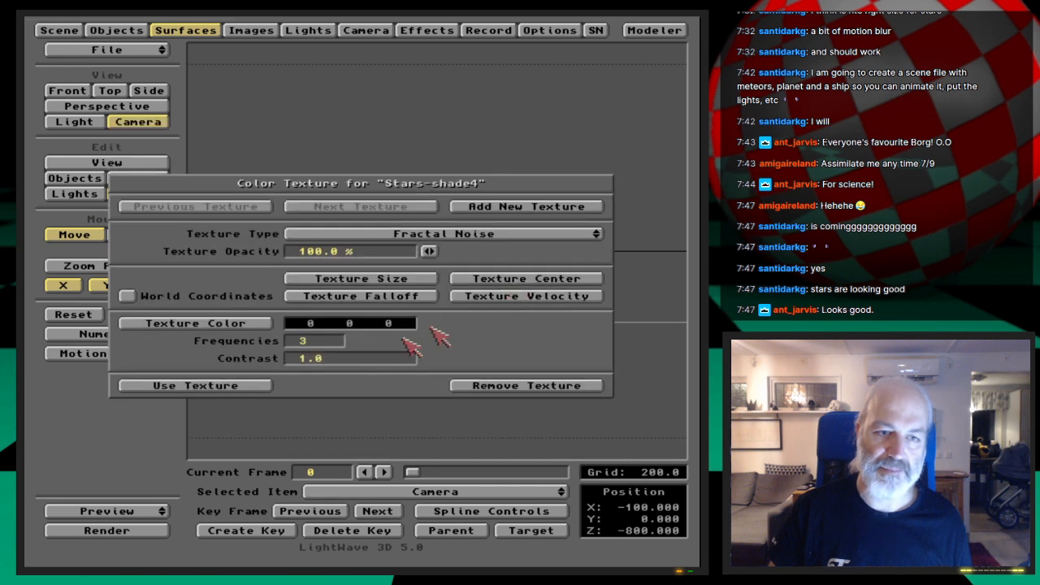
left_click(352, 282)
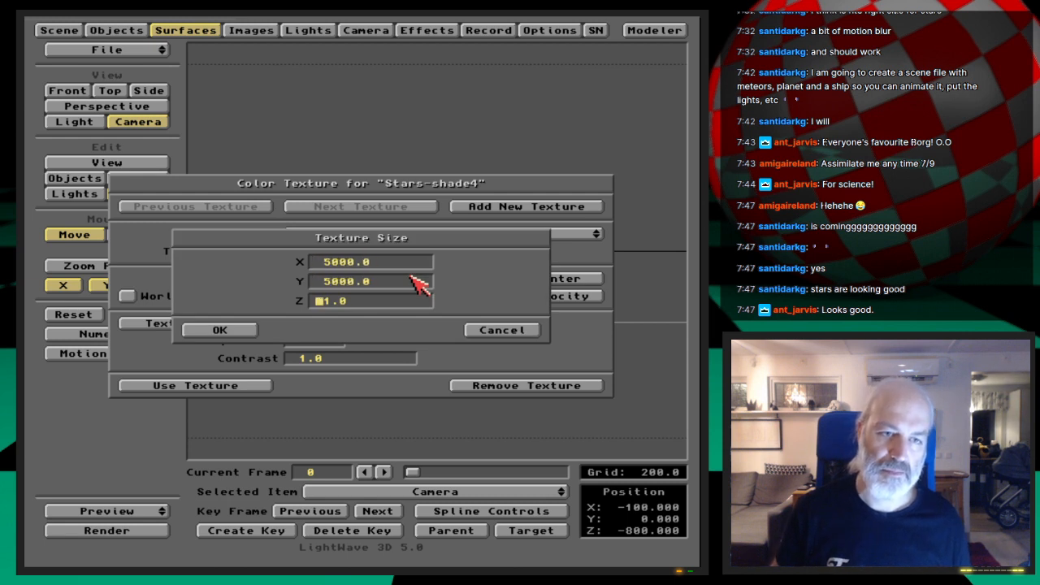
type("5000")
key("Return")
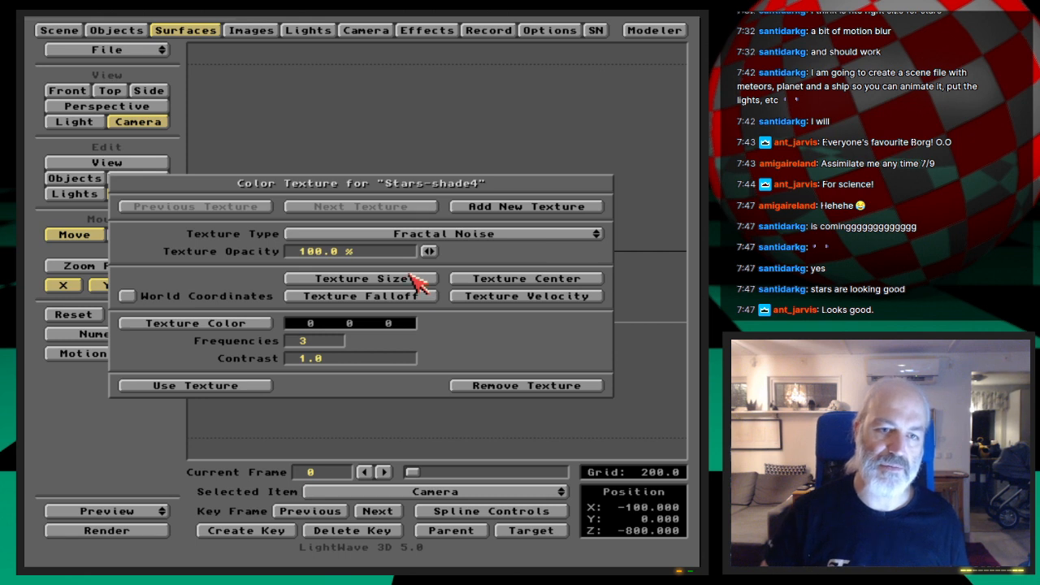
left_click(251, 387)
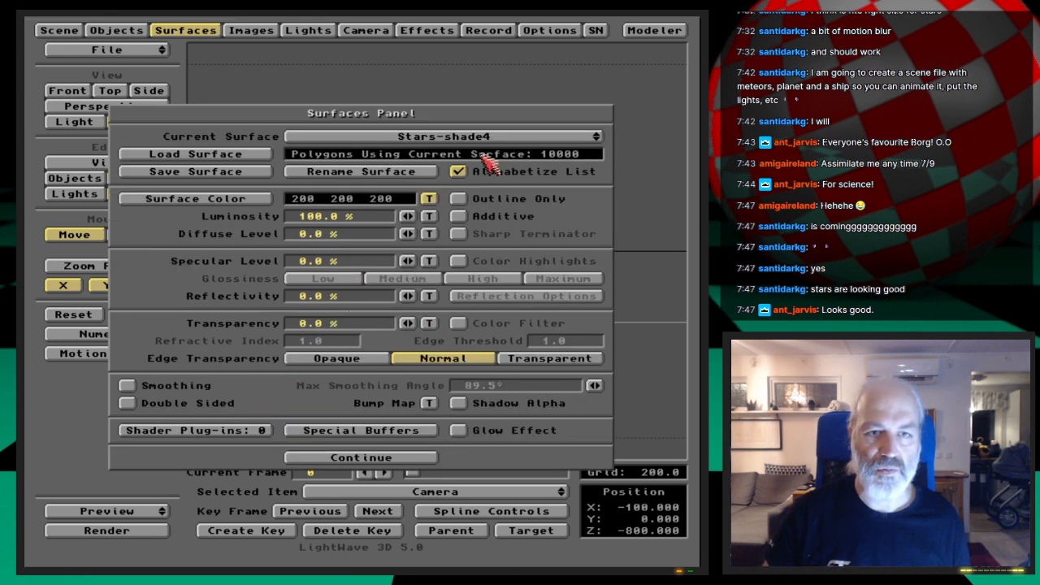
Step: Give the Stars-shade3 surface a Fractal Noise color texture with a texture size of 4000
left_click(487, 140)
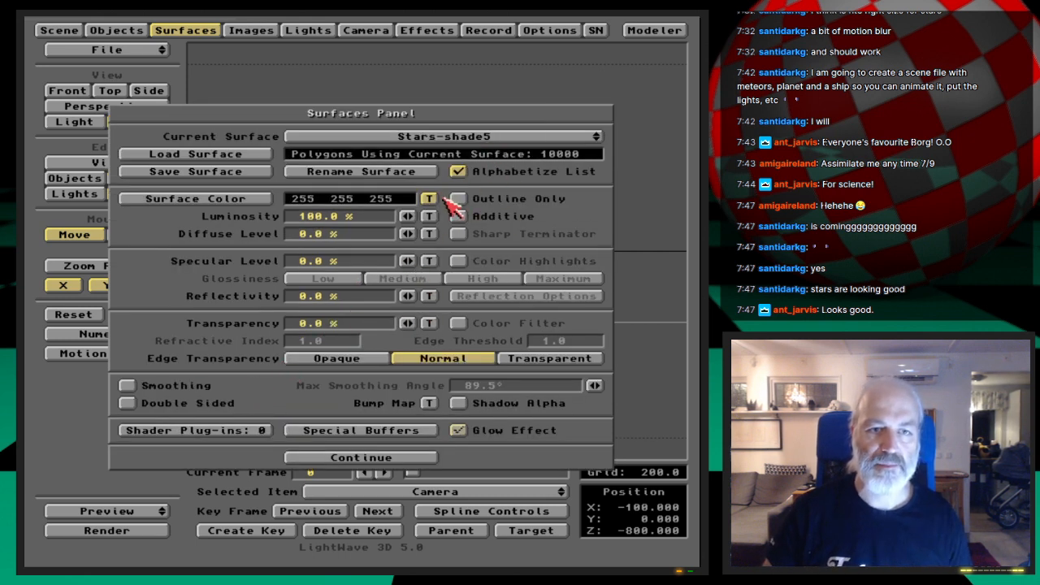
left_click(428, 199)
left_click_drag(482, 180, 487, 278)
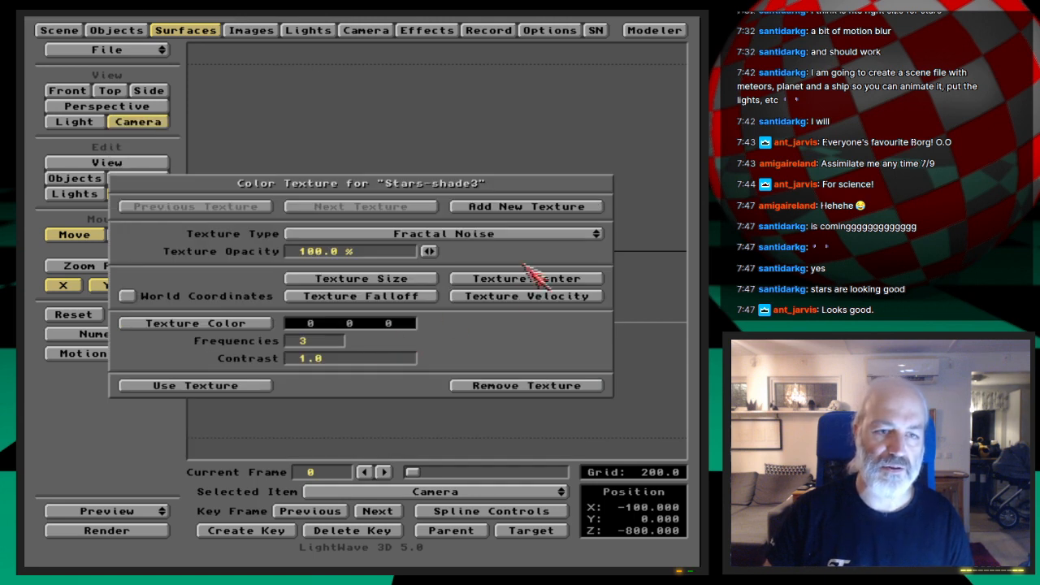
left_click(395, 280)
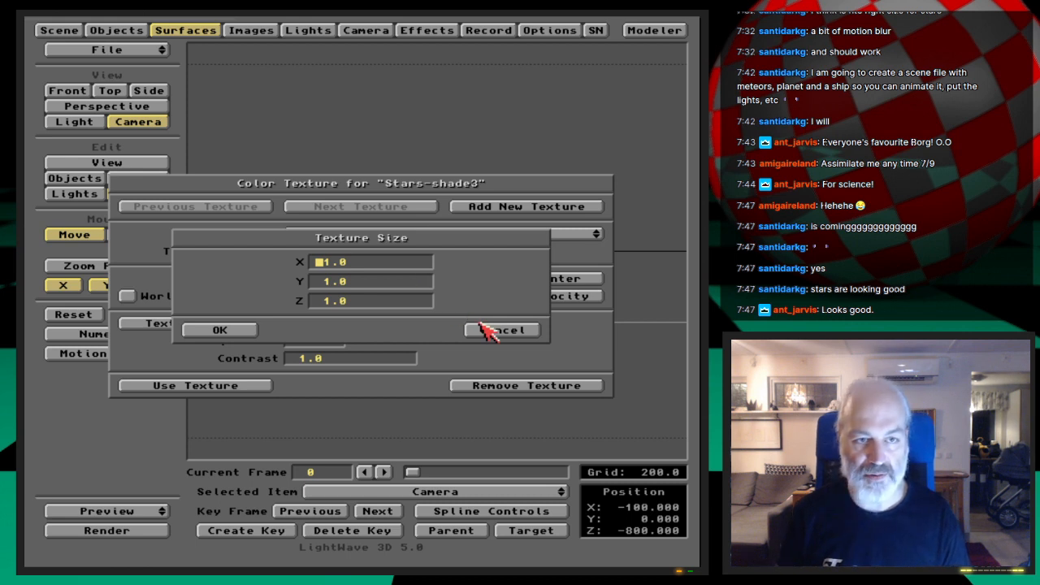
type("4000")
key("Tab")
type("4")
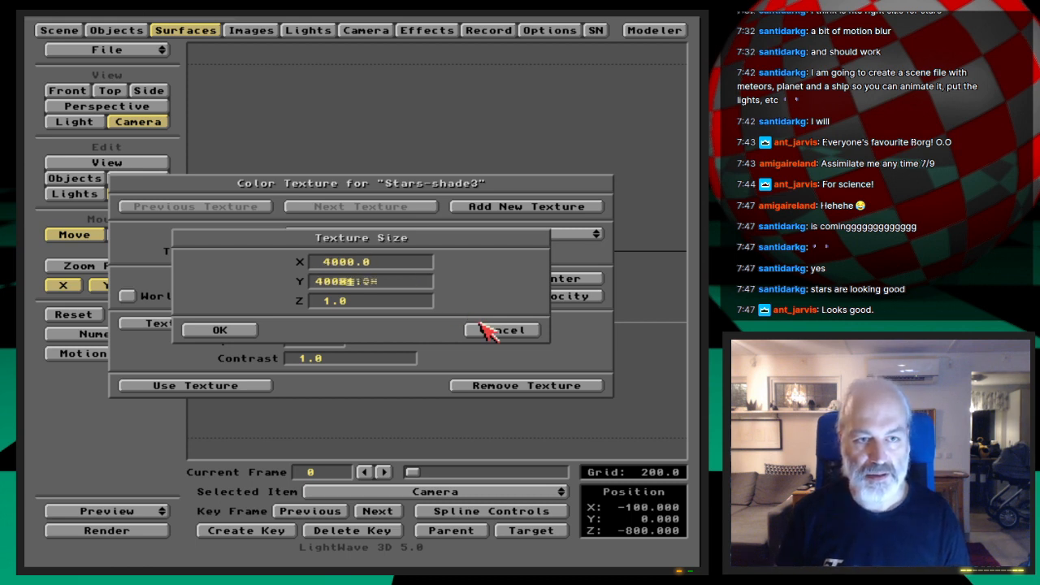
type("00")
key("Return")
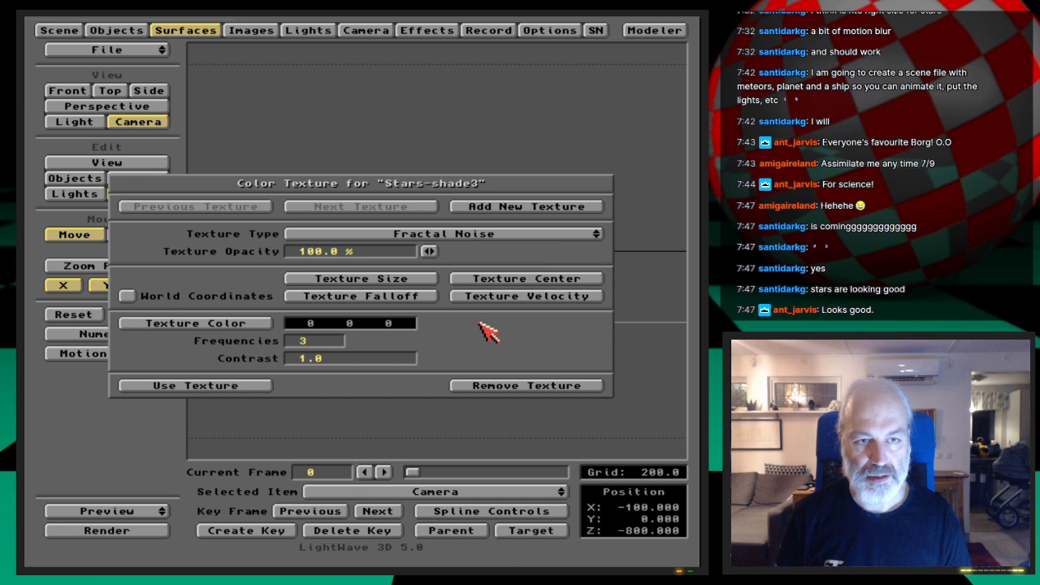
left_click(243, 387)
Step: Give the Stars-shade2 surface a Fractal Noise color texture sized X 10000, Y 1000 and Z 10000
left_click(428, 200)
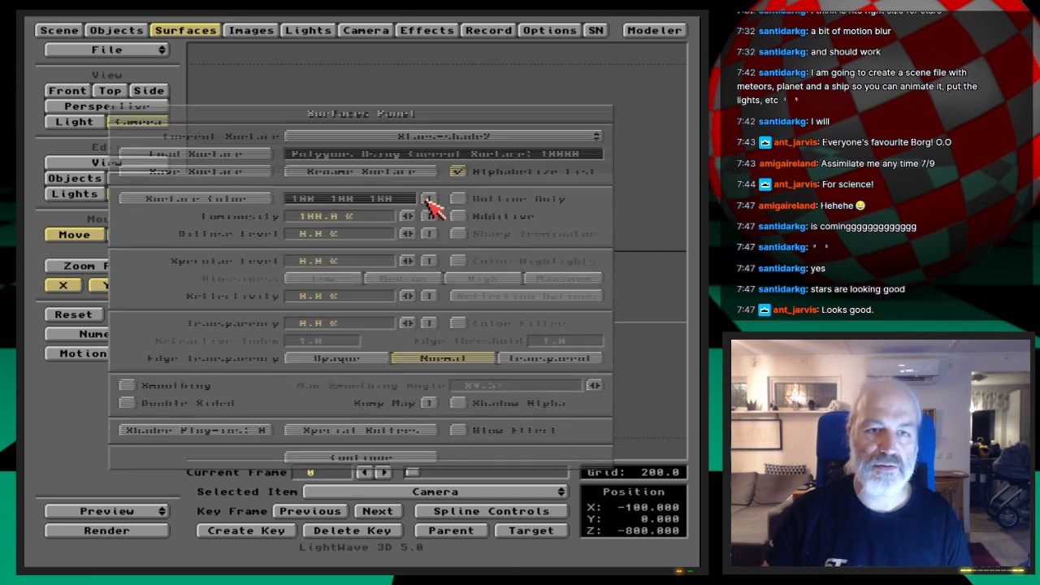
left_click_drag(447, 179, 459, 280)
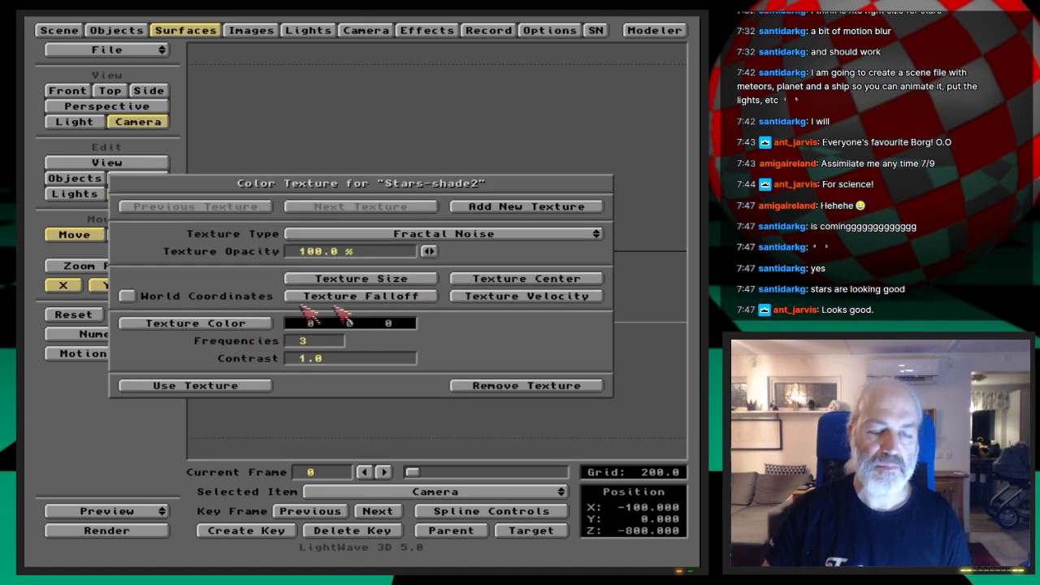
left_click(331, 281)
type("100001.0")
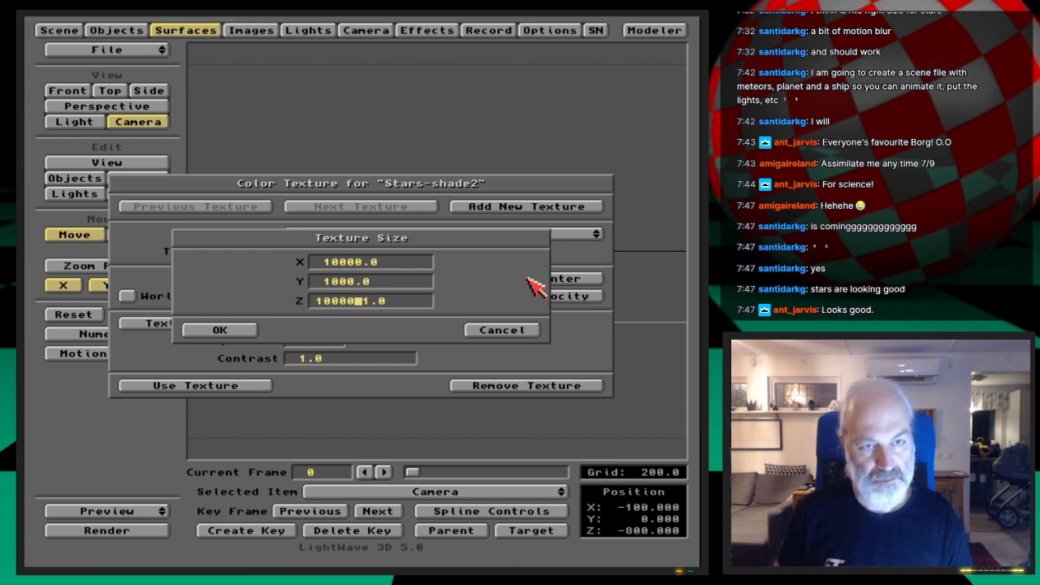
key("Return")
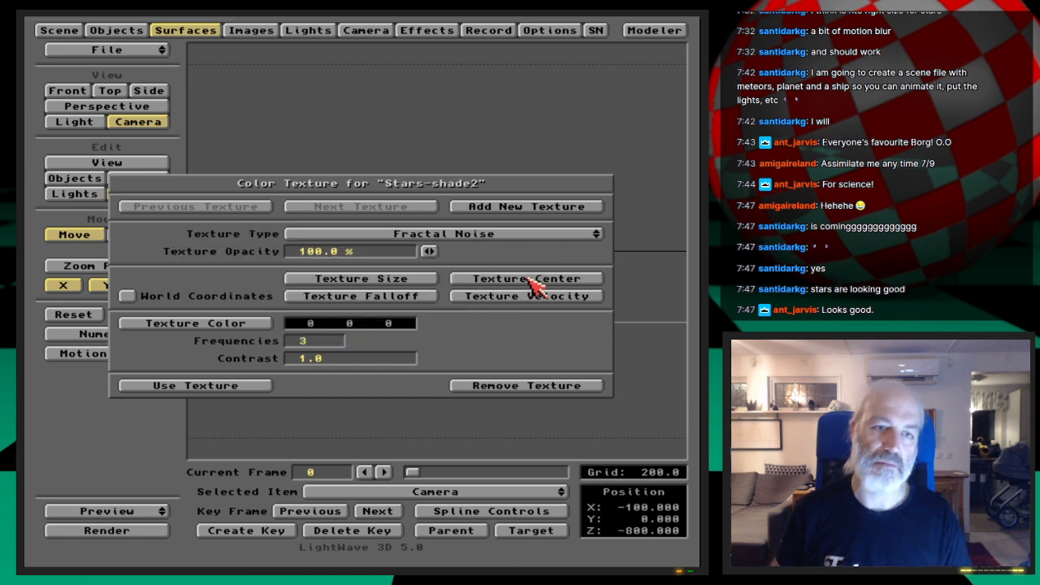
left_click(265, 387)
Step: Give the Stars-shade1 surface a Fractal Noise color texture sized X 8000, Y 9000 and Z 1200
left_click(475, 141)
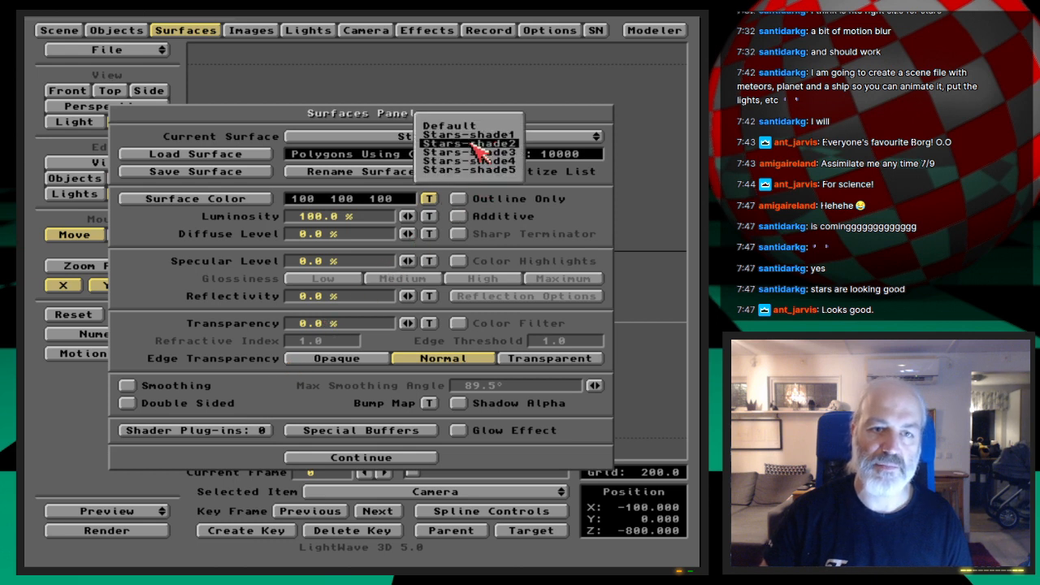
left_click(468, 134)
left_click(428, 198)
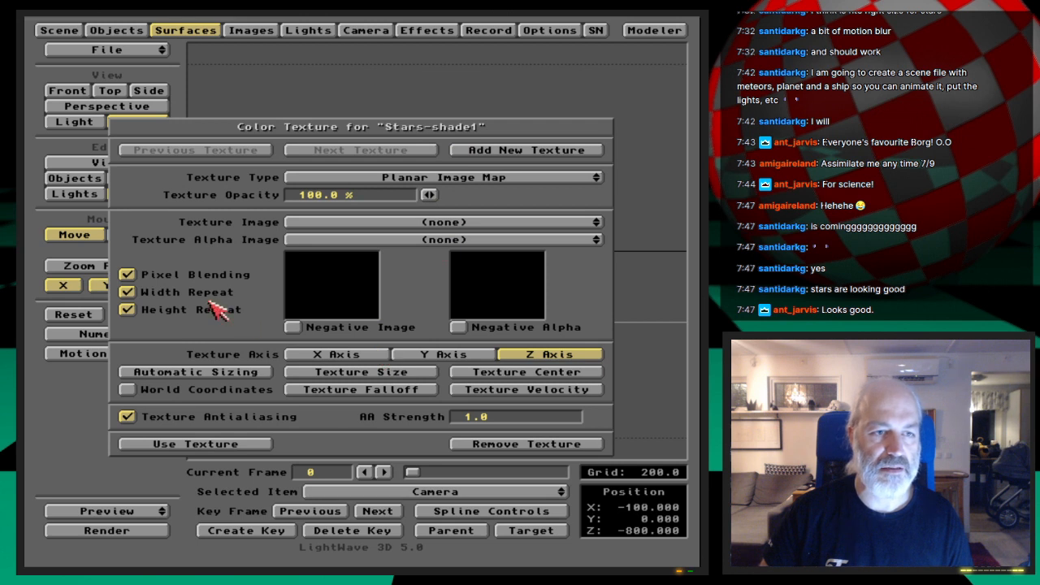
left_click_drag(497, 198, 514, 277)
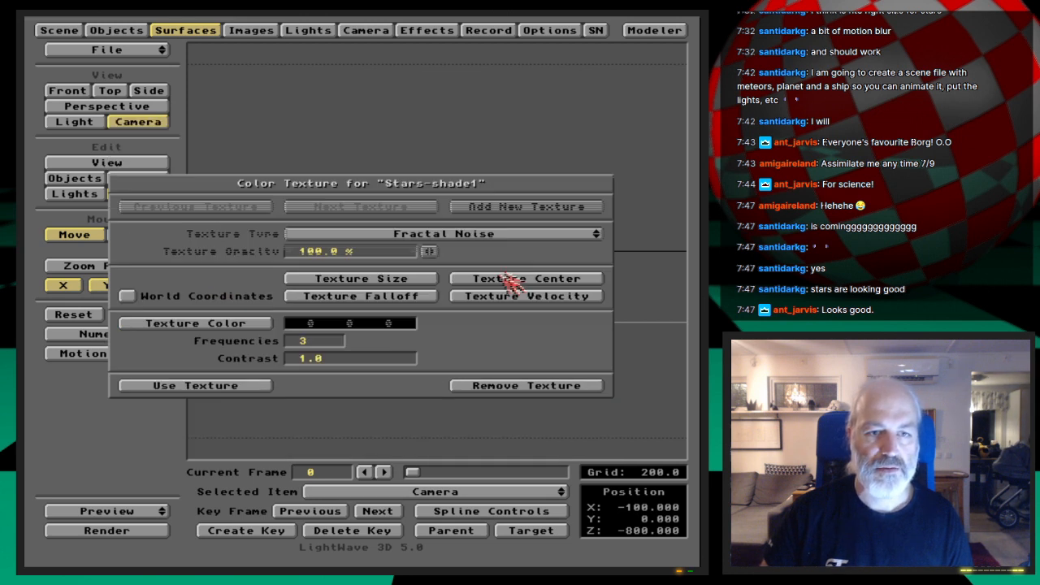
left_click(392, 280)
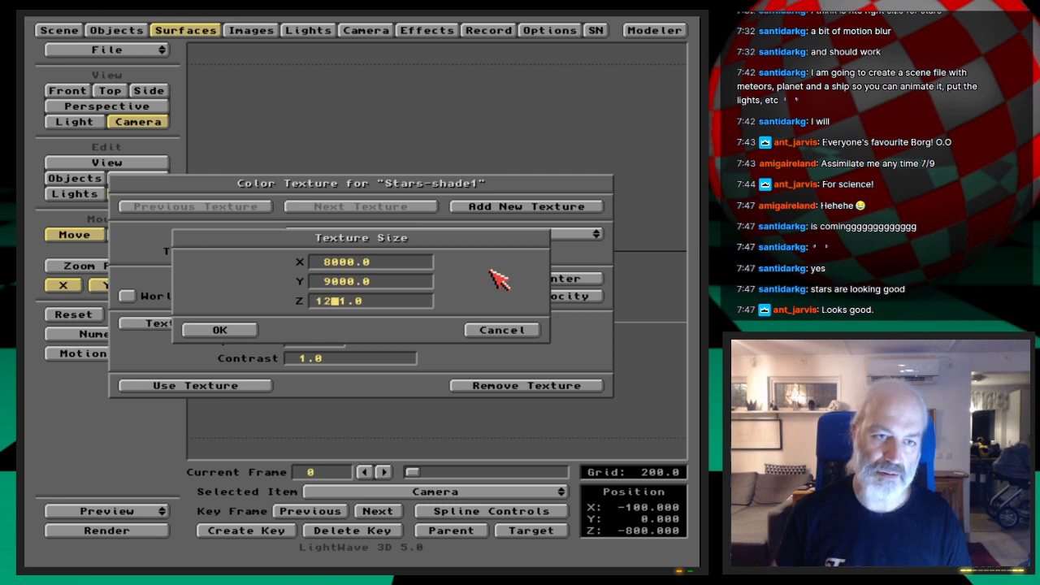
type("1200")
key("Return")
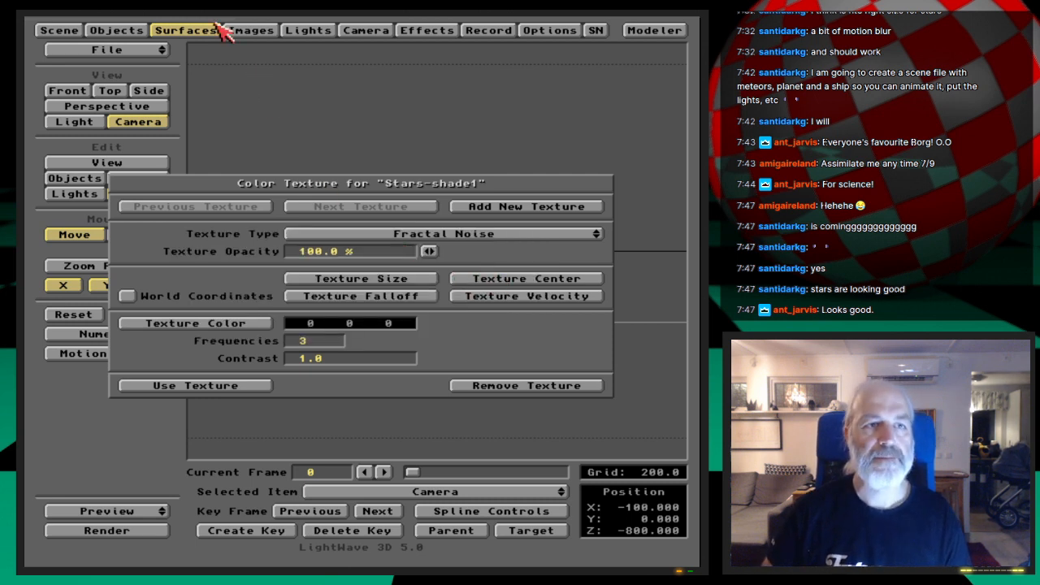
left_click(251, 387)
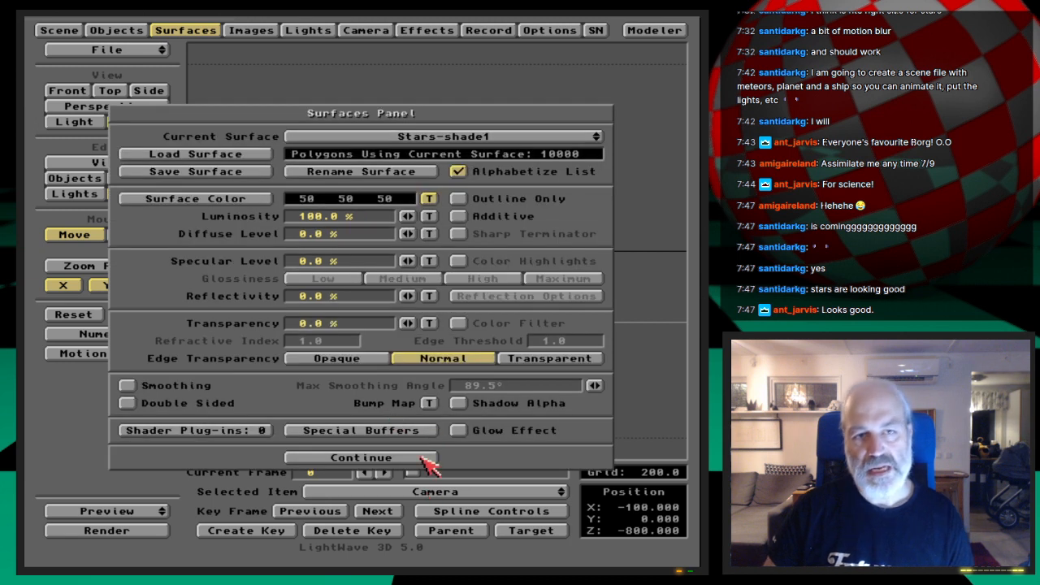
Step: Give the Stars-shade1 surface's color texture a pattern velocity with 2000 on X
left_click(428, 199)
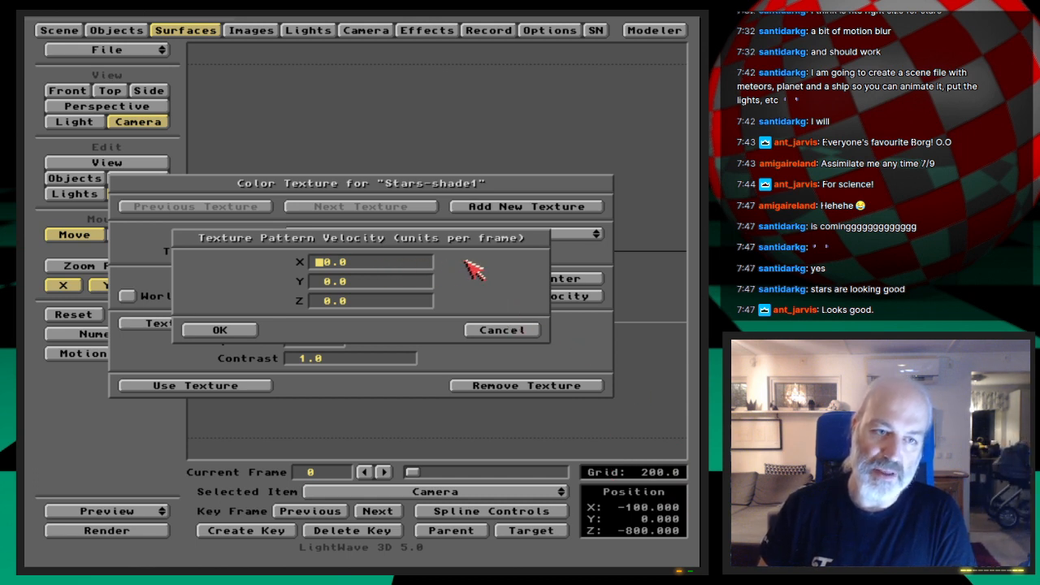
type("2000")
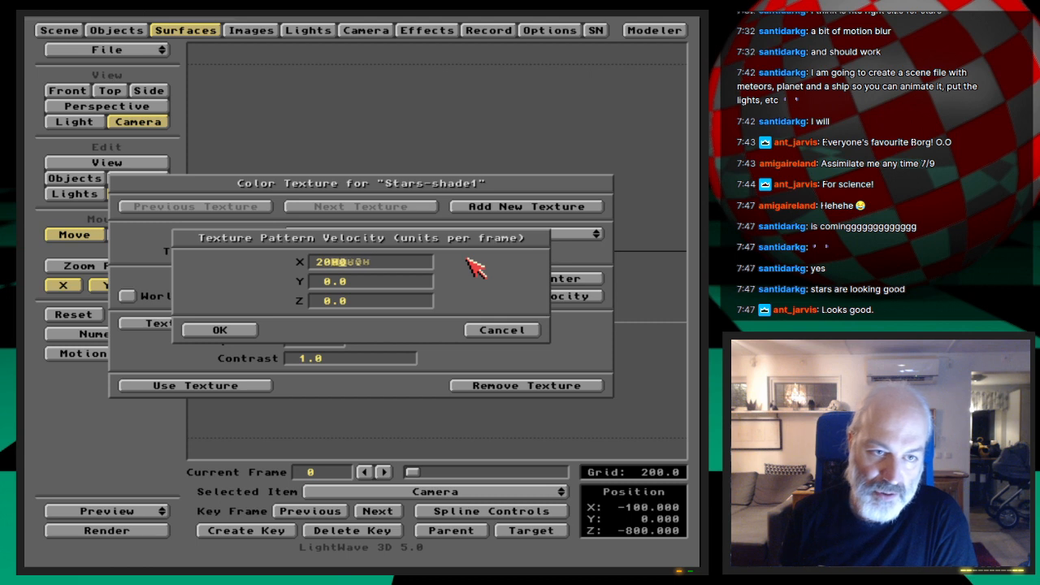
key("Tab")
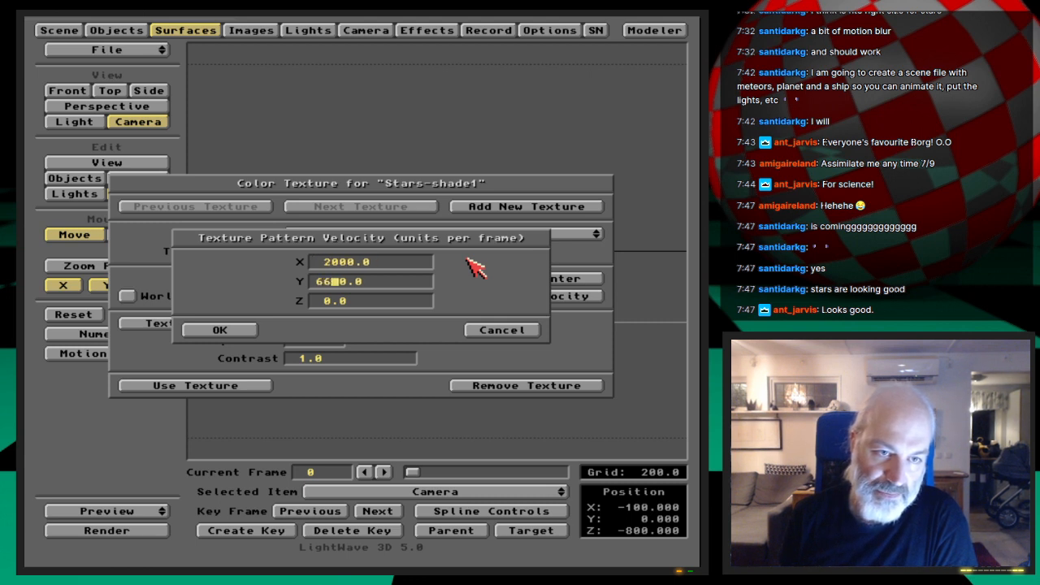
key("Tab")
key("Return")
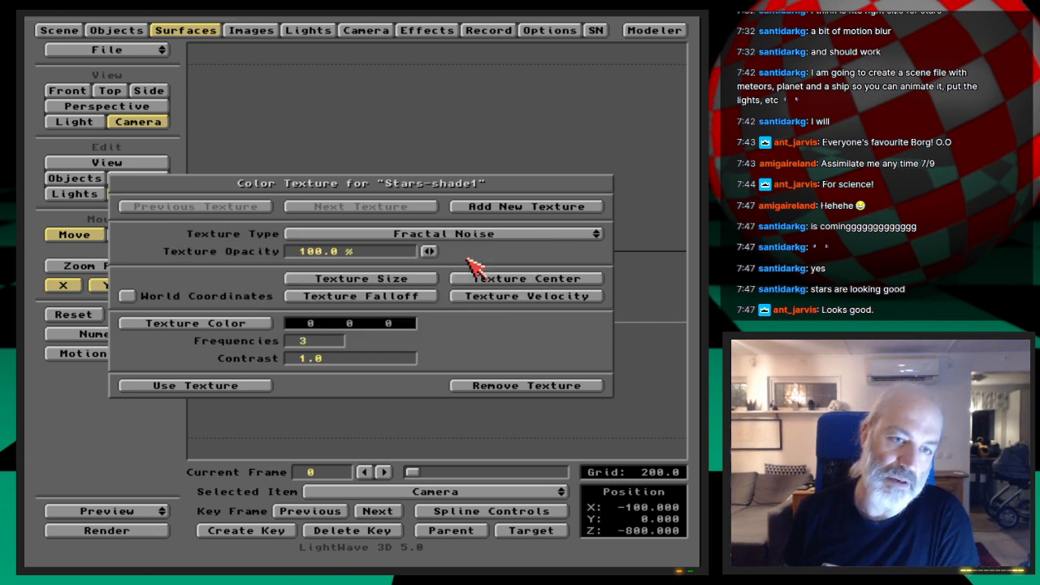
left_click(265, 388)
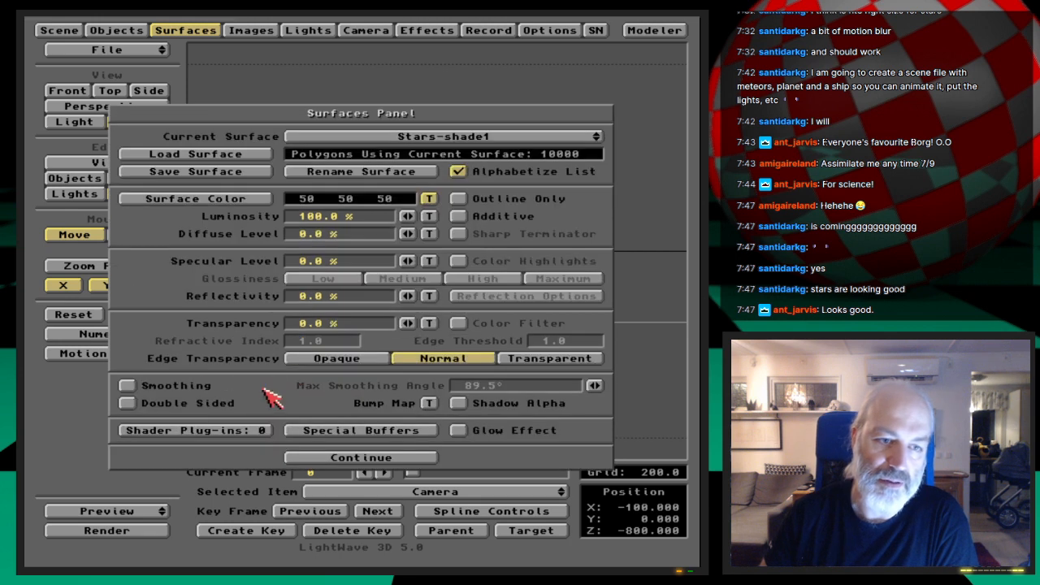
left_click(429, 199)
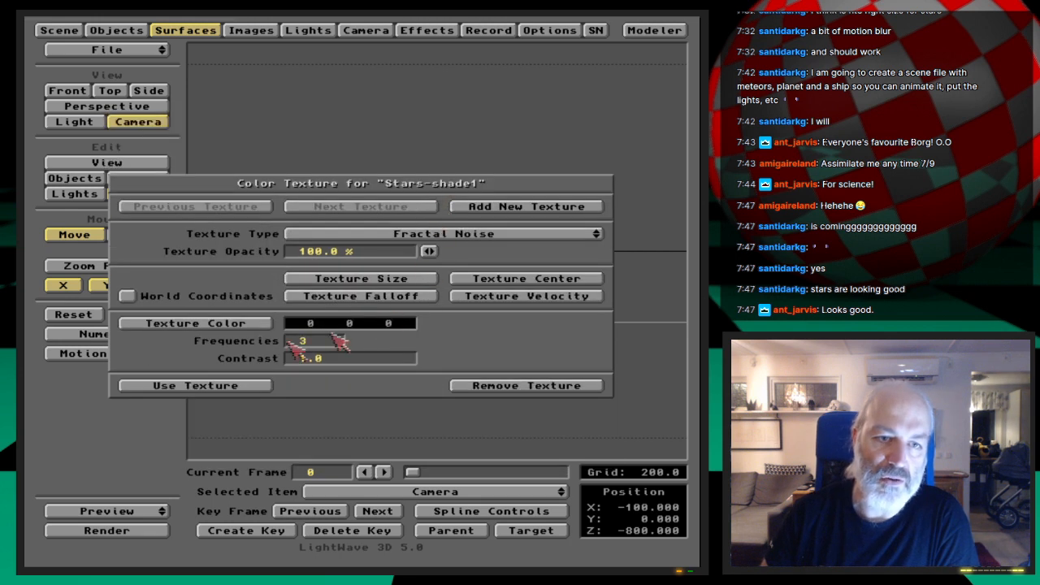
left_click(260, 388)
Step: Set the Stars-shade2 color texture's pattern velocity to X 1200, Y 3540 and Z 23
left_click(441, 204)
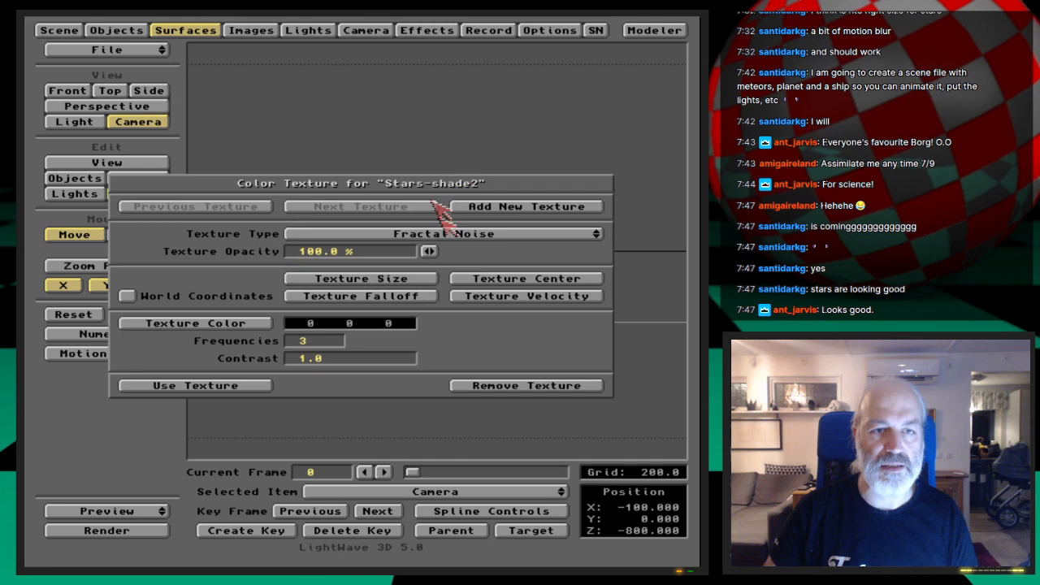
left_click(520, 299)
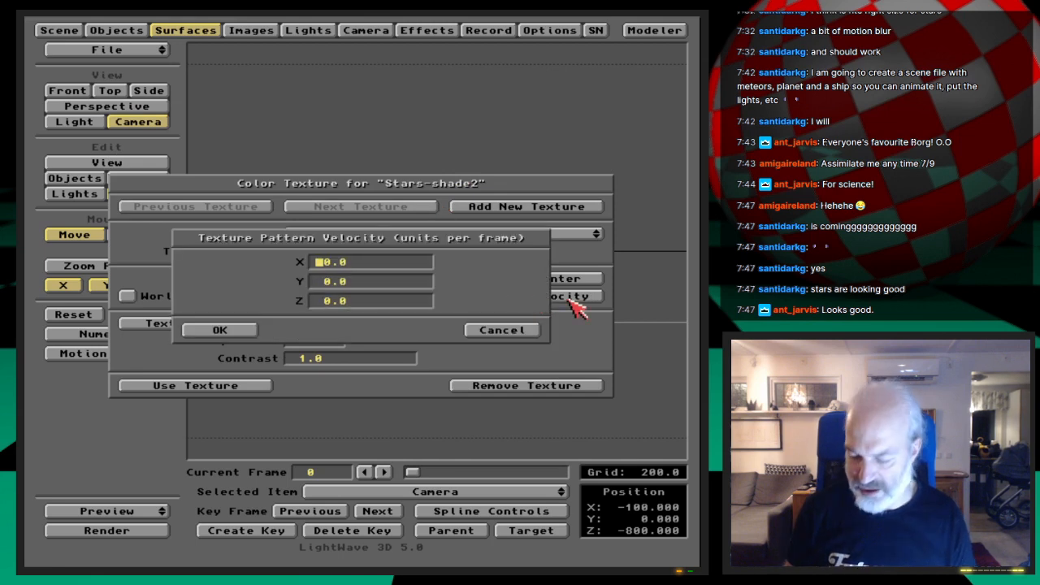
key("Return")
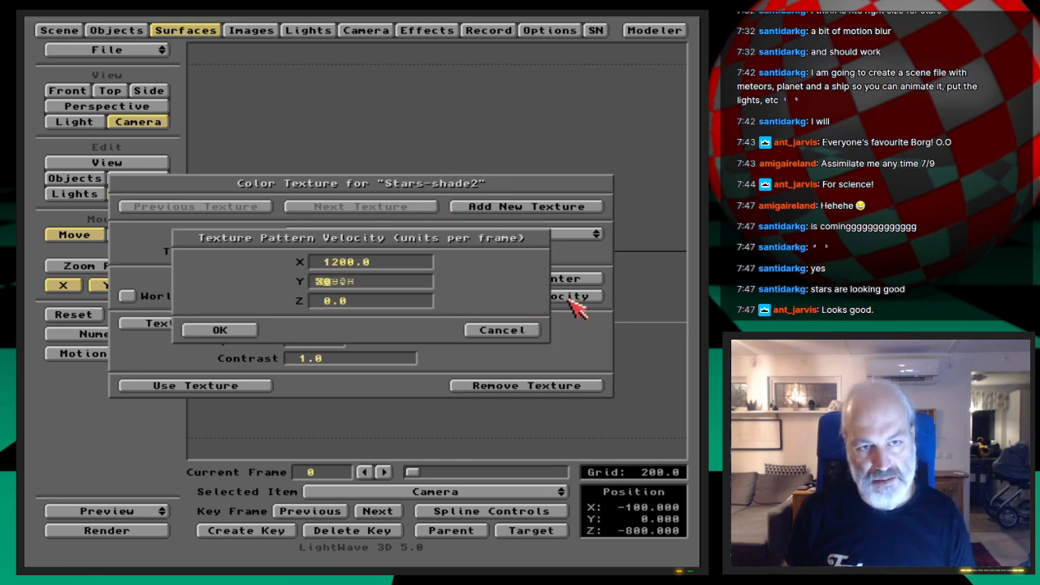
type("3540")
key("Return")
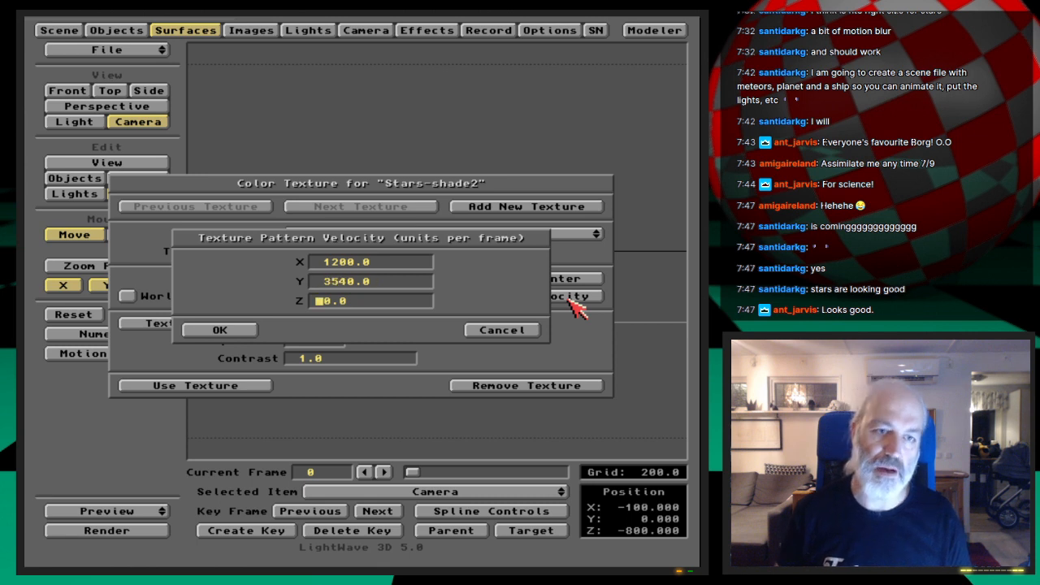
type("23")
key("Return")
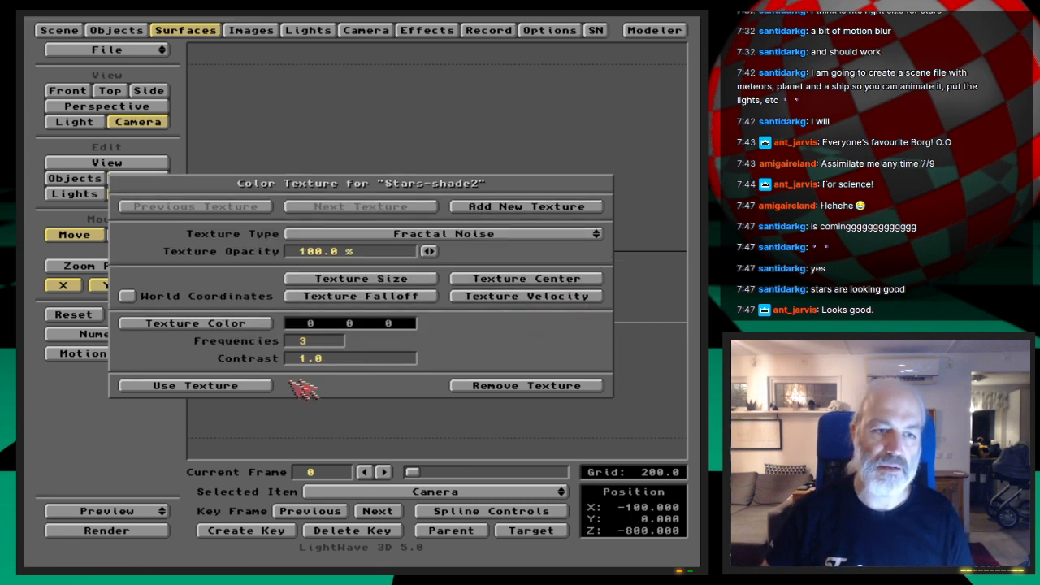
left_click(265, 395)
Step: Set the Stars-shade3 color texture's pattern velocity to X 5412, Y 1852 and Z 1005
key("Down")
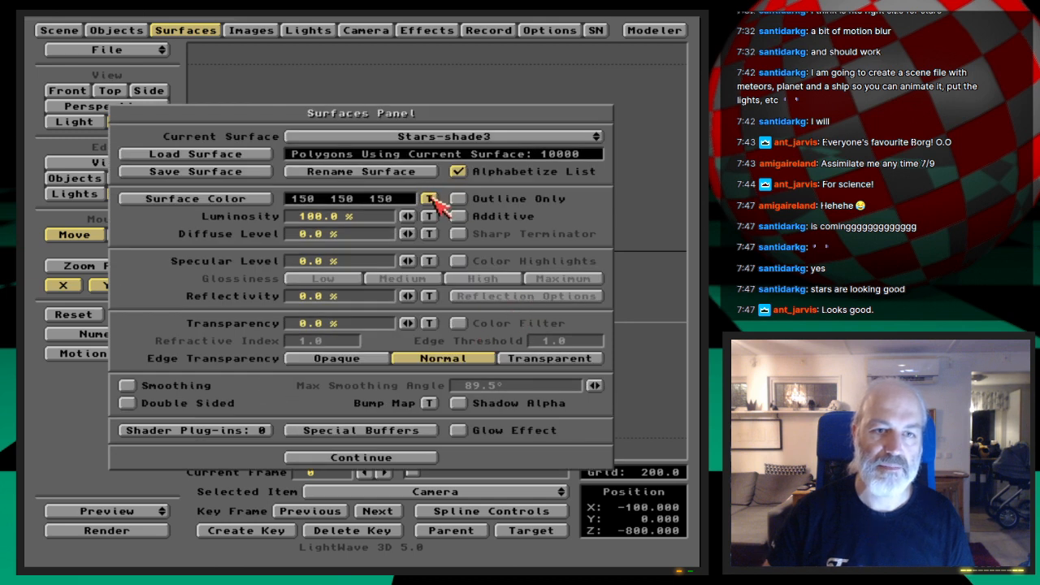
left_click(429, 199)
left_click(564, 296)
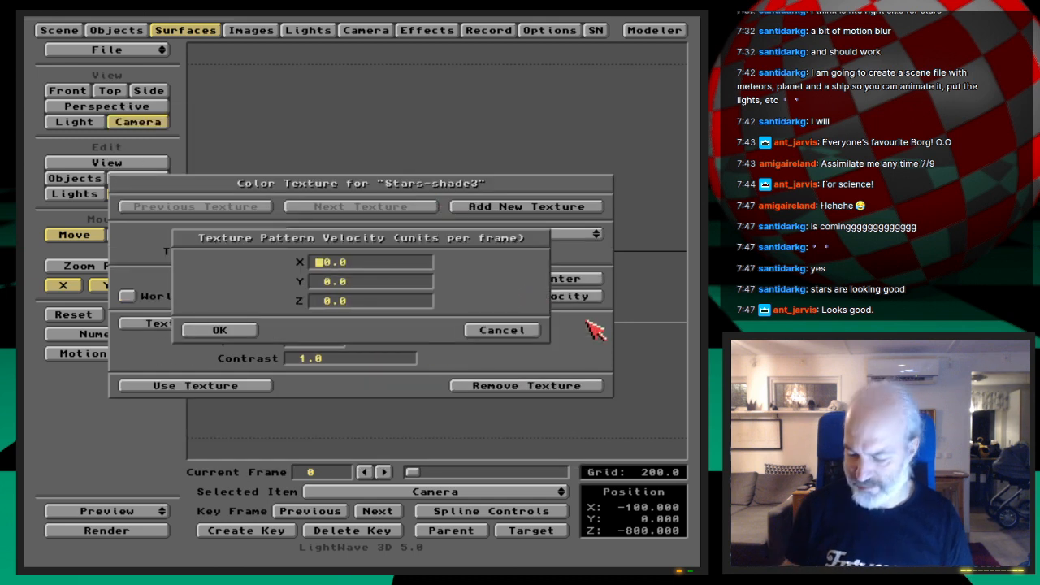
key("Tab")
type("1852")
key("Tab")
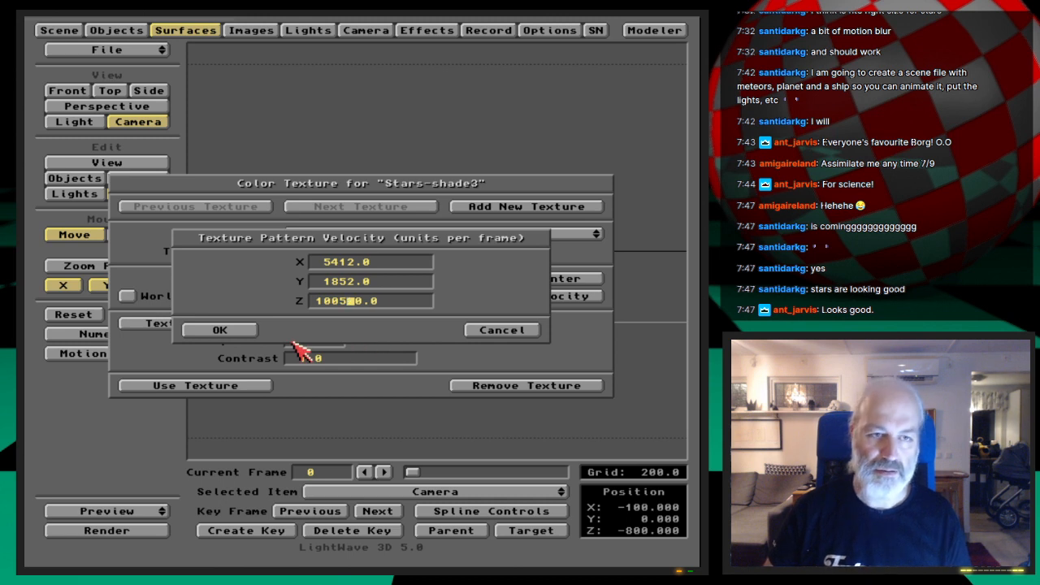
key("Return")
left_click(268, 385)
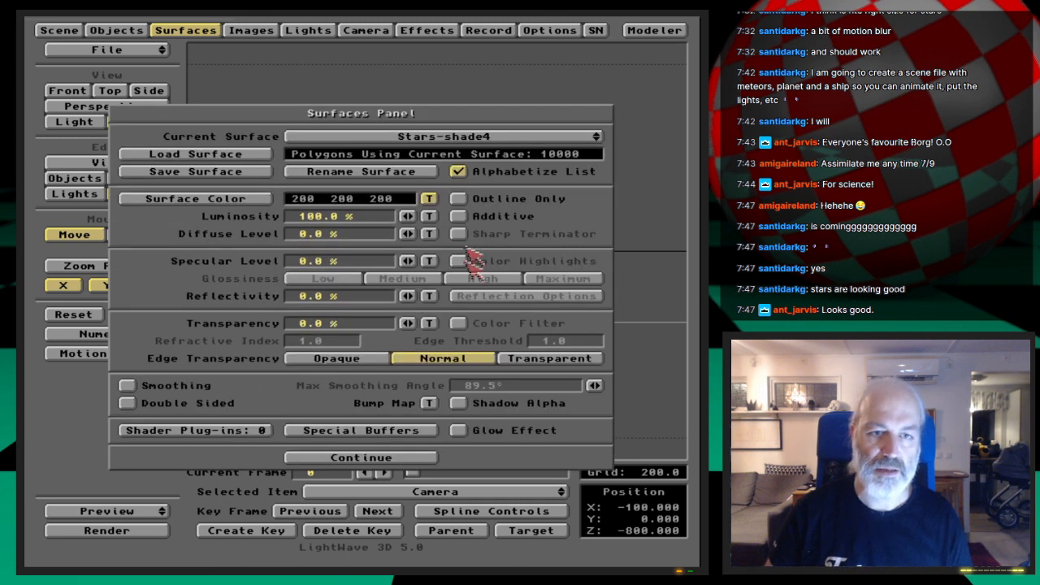
Step: Set the Stars-shade4 color texture's pattern velocity to X 24152, Y 44145 and Z 45441
left_click(429, 198)
left_click(549, 296)
type("24152")
key("Tab")
type("4")
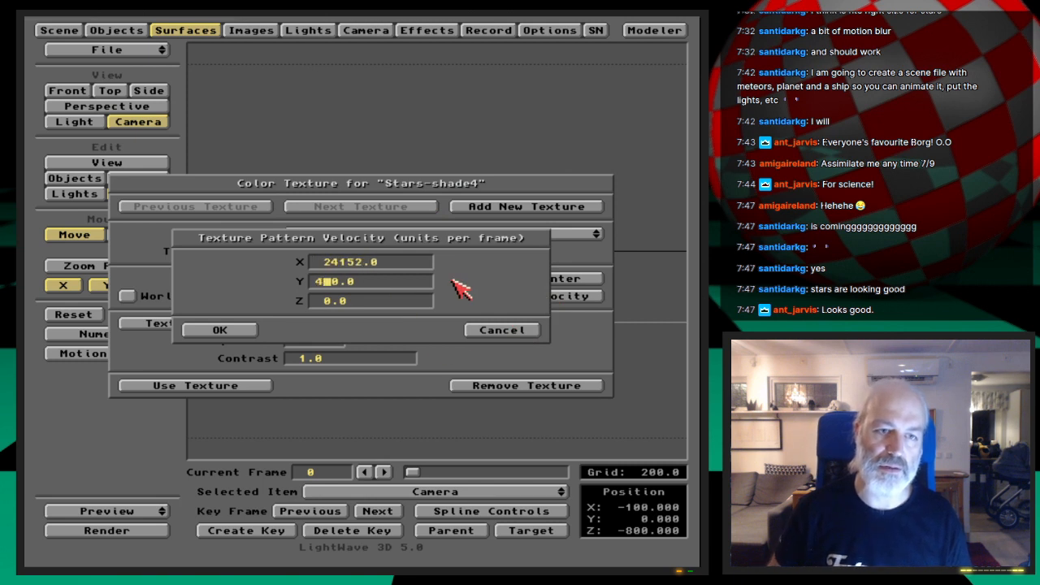
key("Tab")
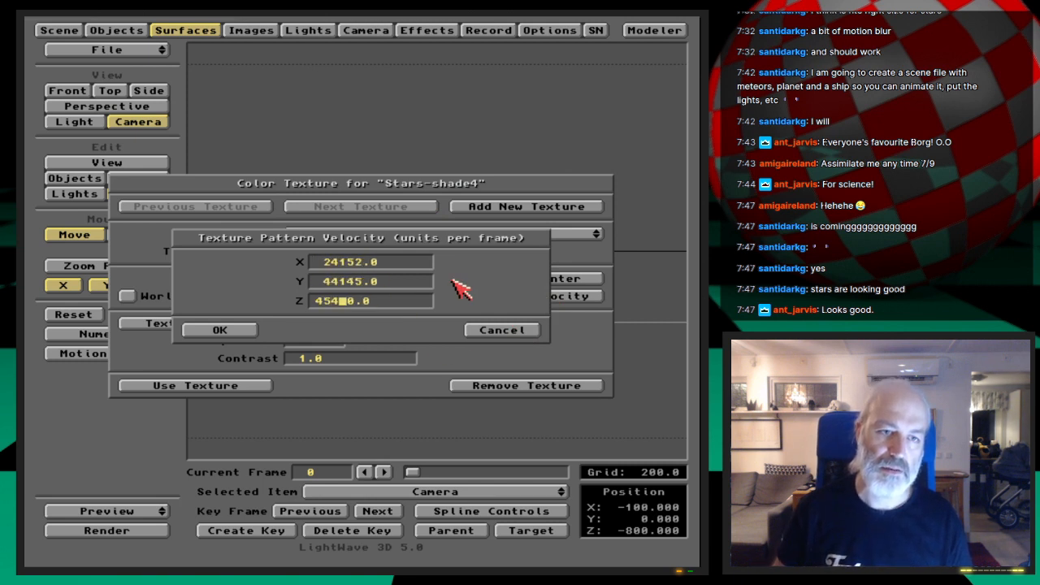
type("45441")
key("Return")
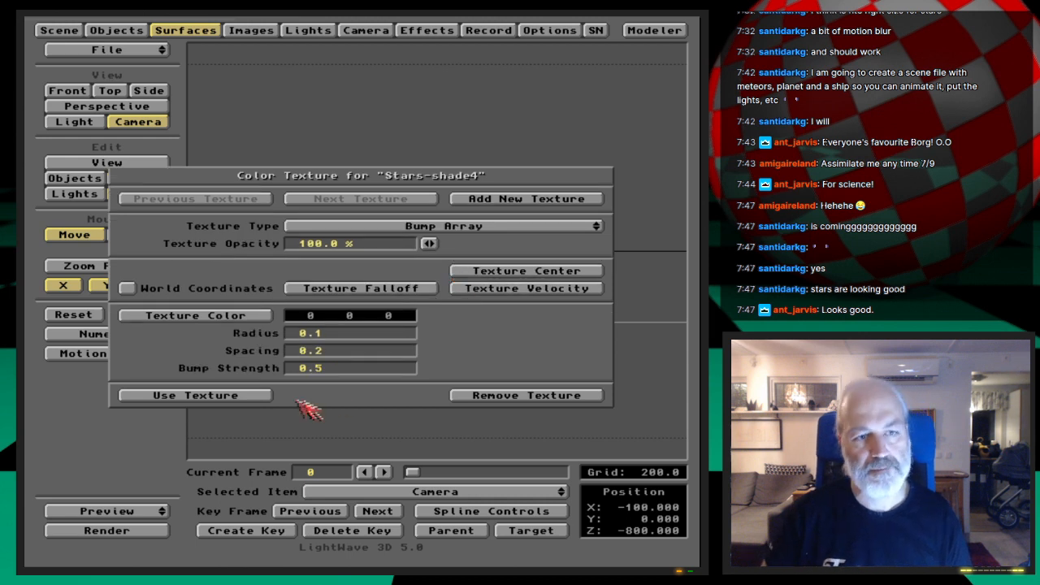
left_click(267, 393)
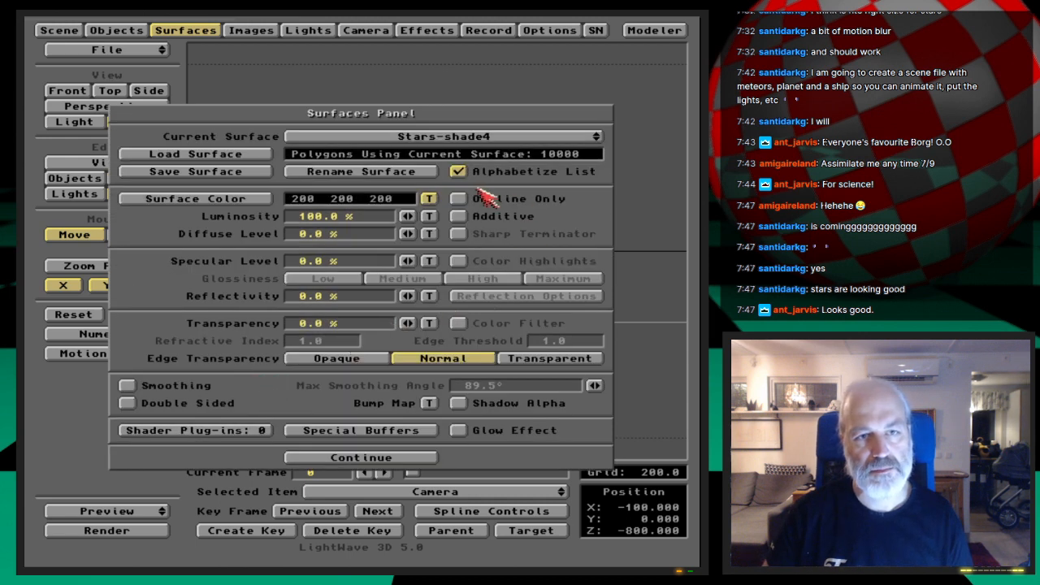
Step: Set the Stars-shade5 color texture's pattern velocity to X 351, Y 2744 and Z 5521, and finish editing surfaces
left_click(429, 198)
left_click(527, 297)
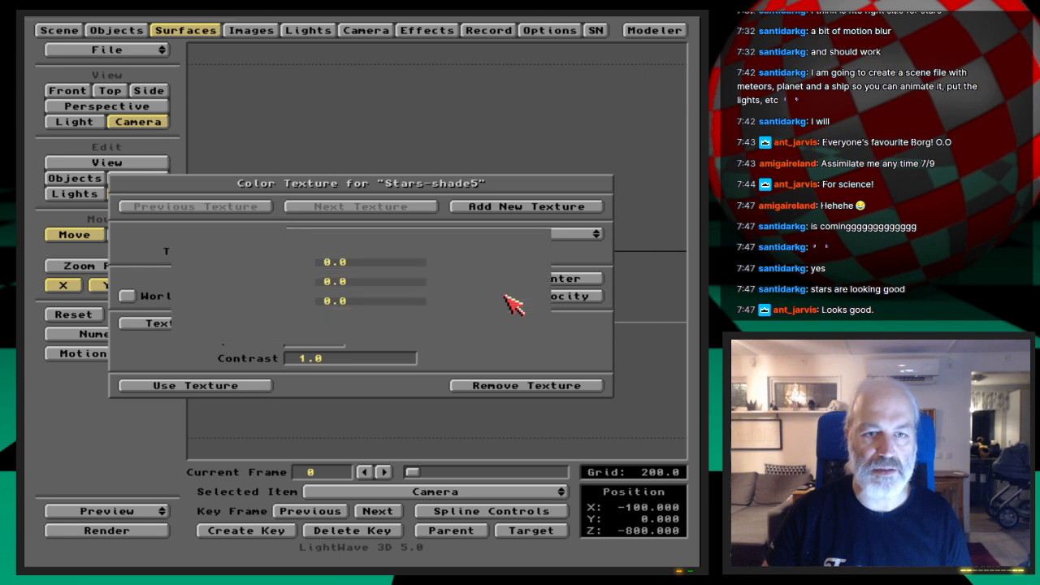
type("351")
key("Tab")
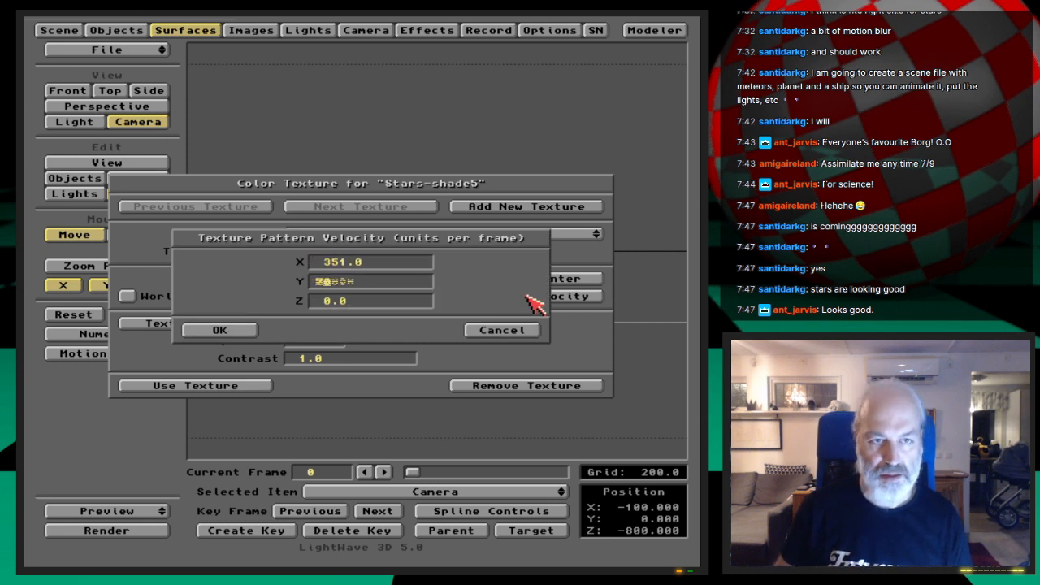
type("2744")
key("Tab")
type("5")
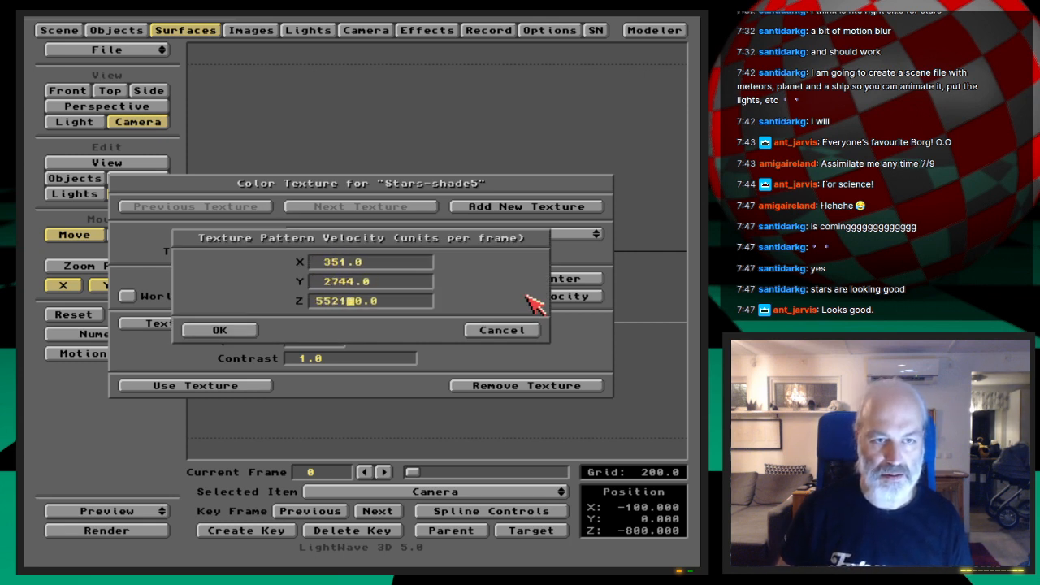
type("521")
key("Return")
left_click(262, 387)
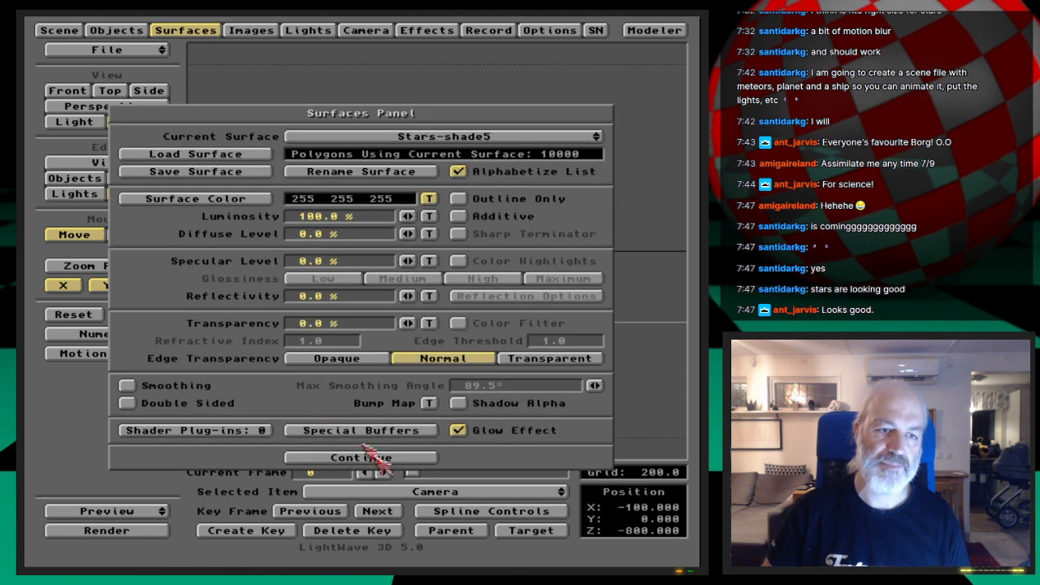
left_click(361, 458)
Step: Configure the camera for Low Resolution (1/2 Video) with Trace Shadows and Particle Blur turned off
left_click(365, 30)
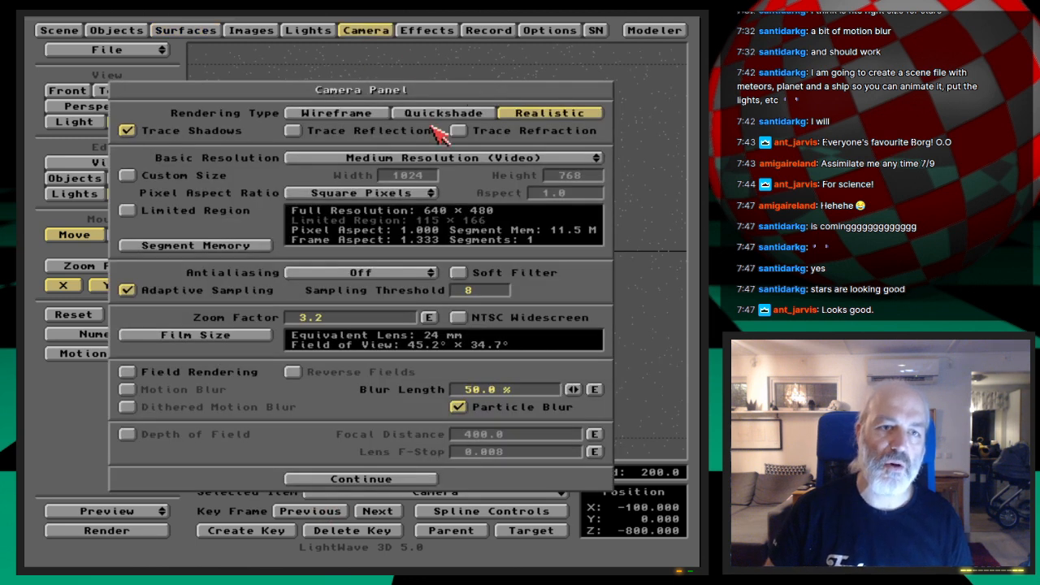
left_click_drag(443, 158, 438, 149)
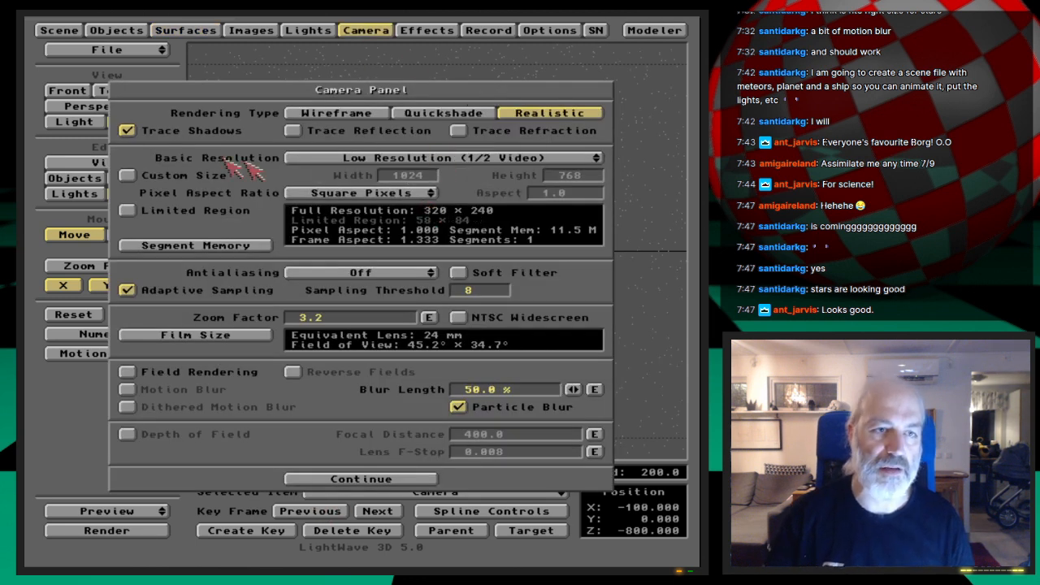
left_click(216, 132)
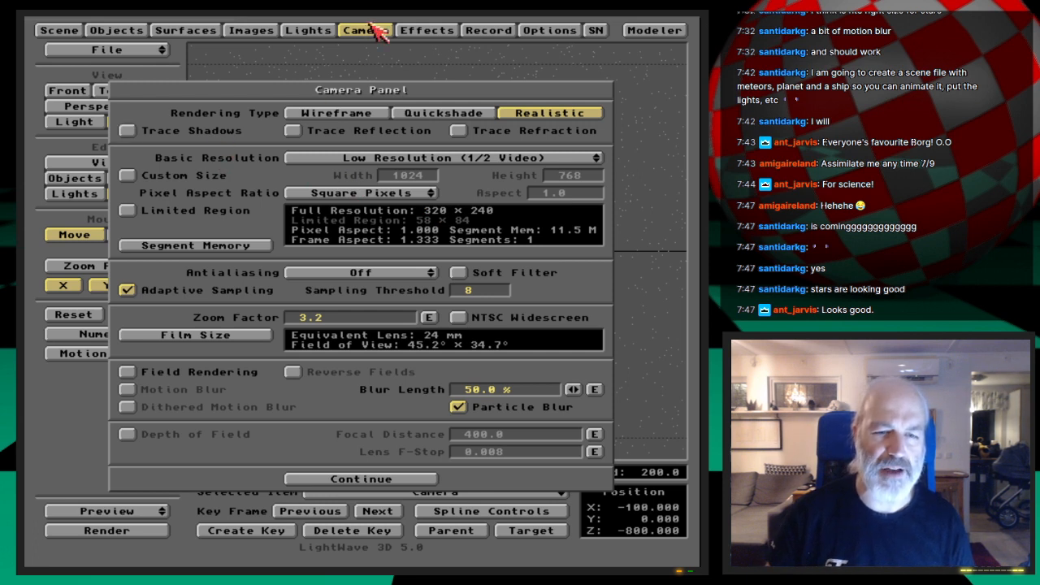
left_click(496, 406)
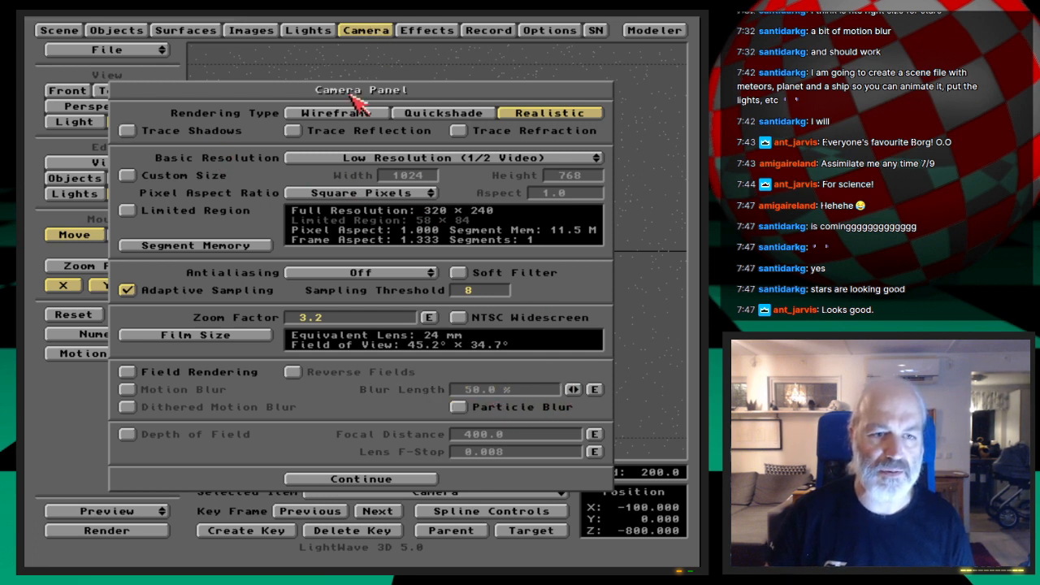
left_click(365, 34)
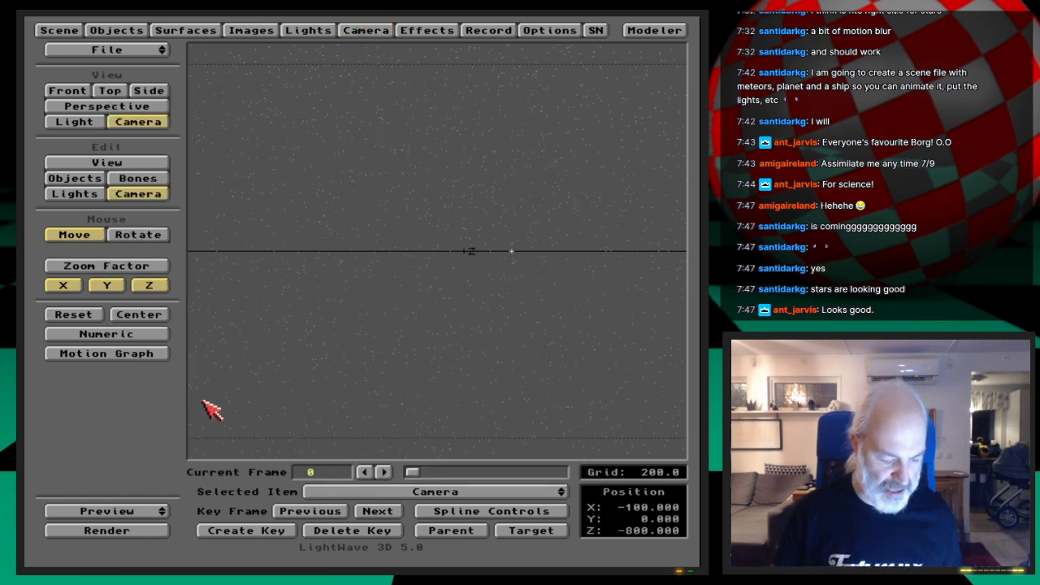
Step: Save the scene as BlinkingStars in the Ep.21 Scenes drawer
key("s")
key("Delete")
key("Delete")
key("Delete")
key("Delete")
key("Delete")
key("Delete")
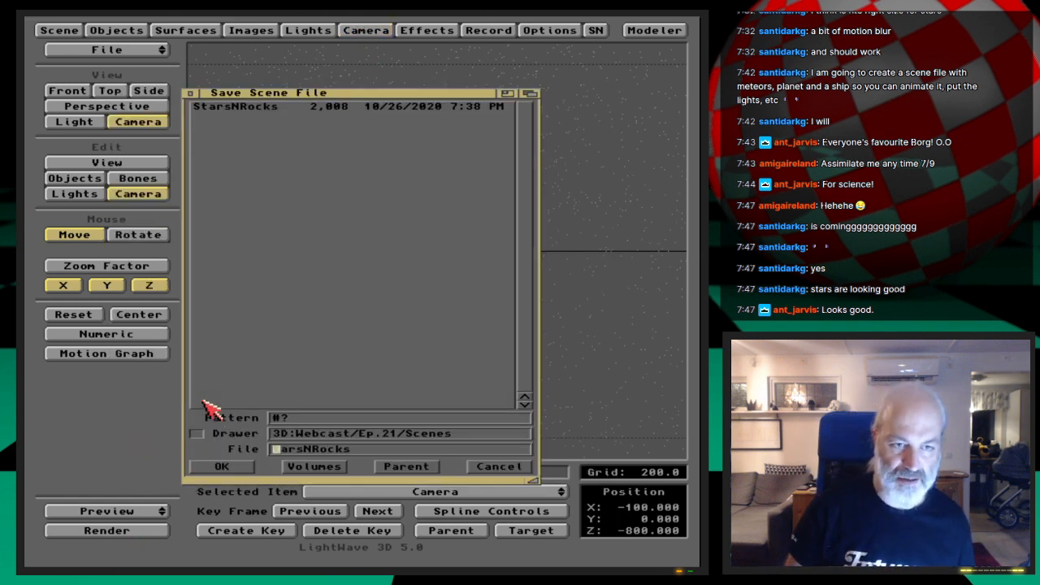
type("Bli")
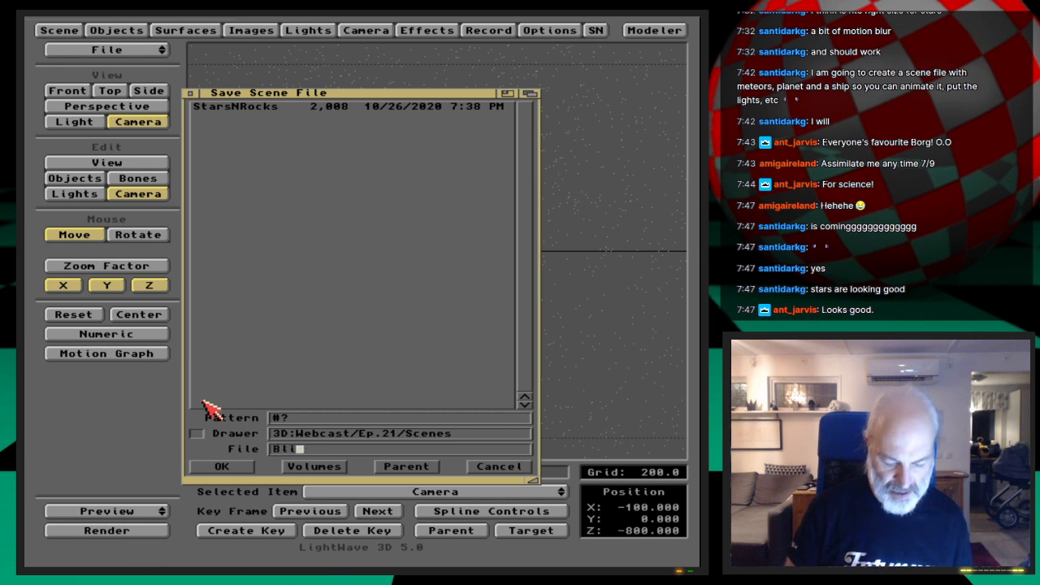
type("nkingStars")
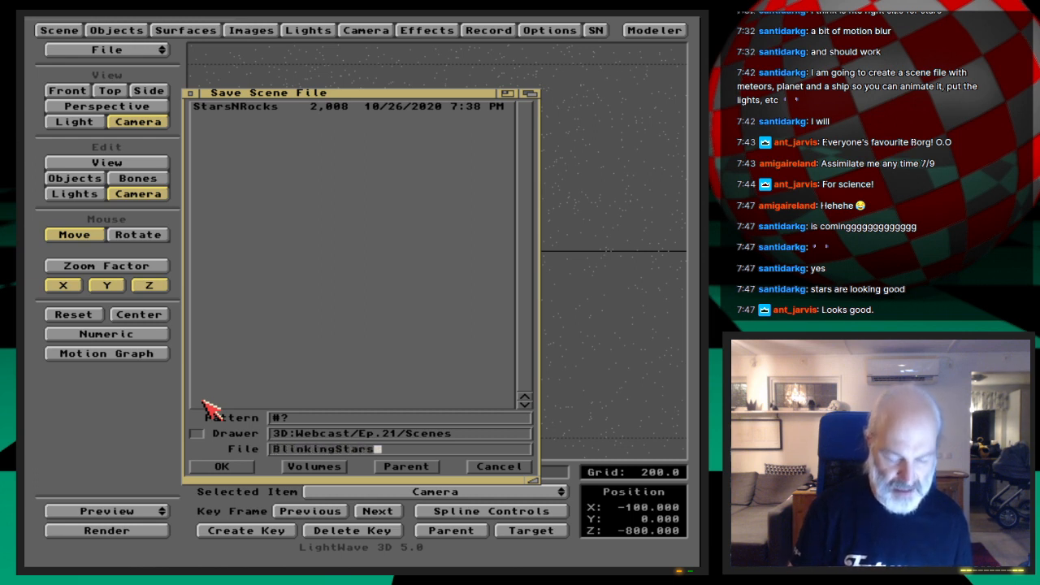
key("Return")
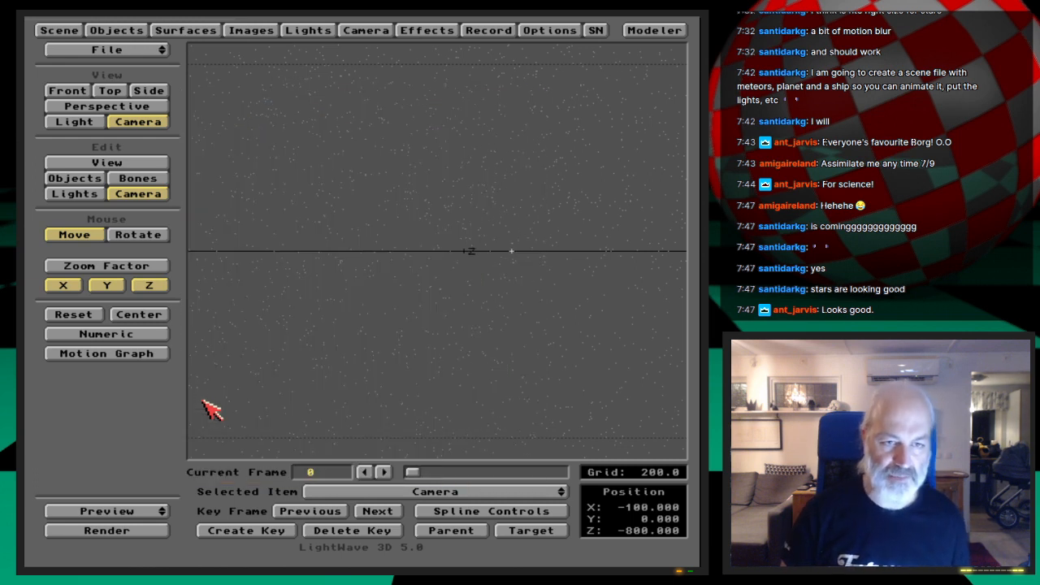
Step: Render frames 1 to 100 with automatic frame advance, proceeding without any saving options
left_click(161, 531)
left_click(479, 271)
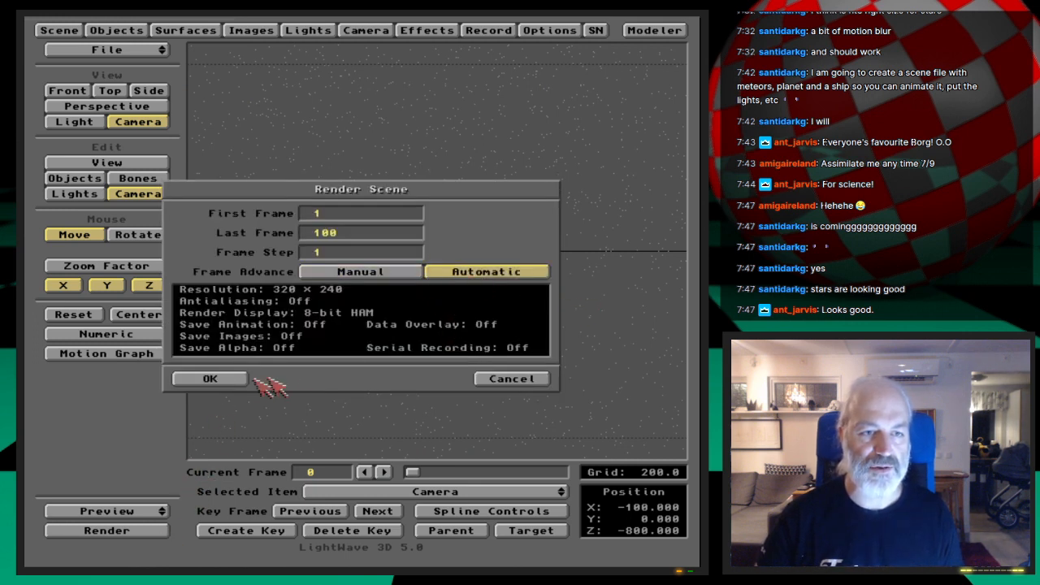
left_click(210, 380)
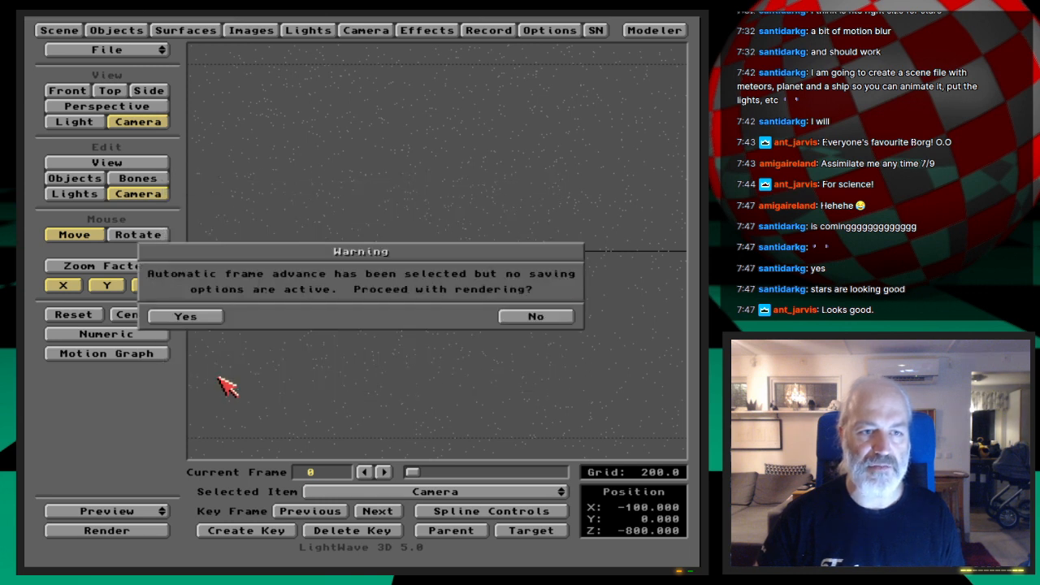
left_click(212, 318)
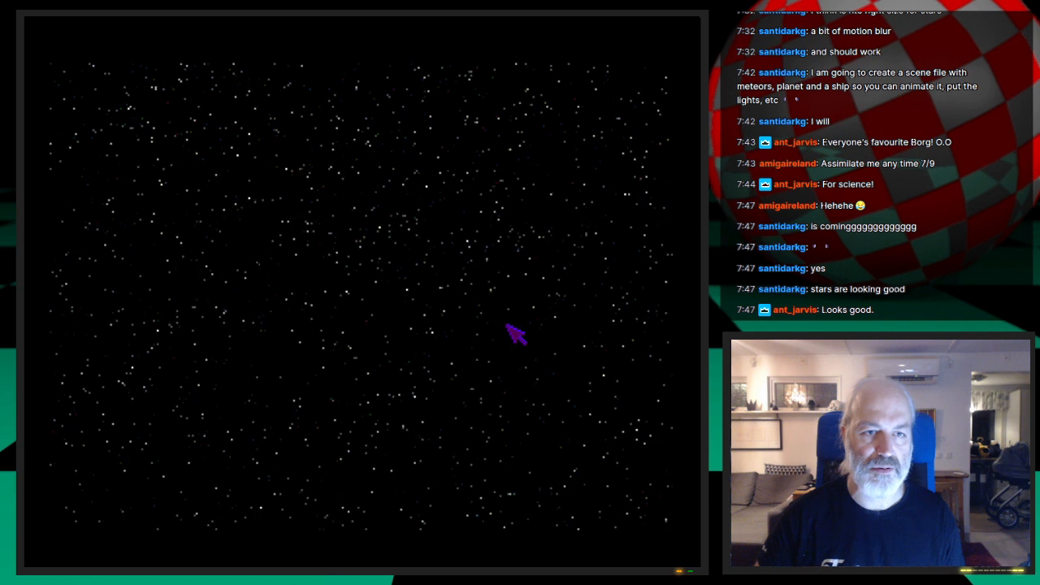
Step: Stop the render and delete the camera's key frame at frame 100, so that the camera stays still
key("Escape")
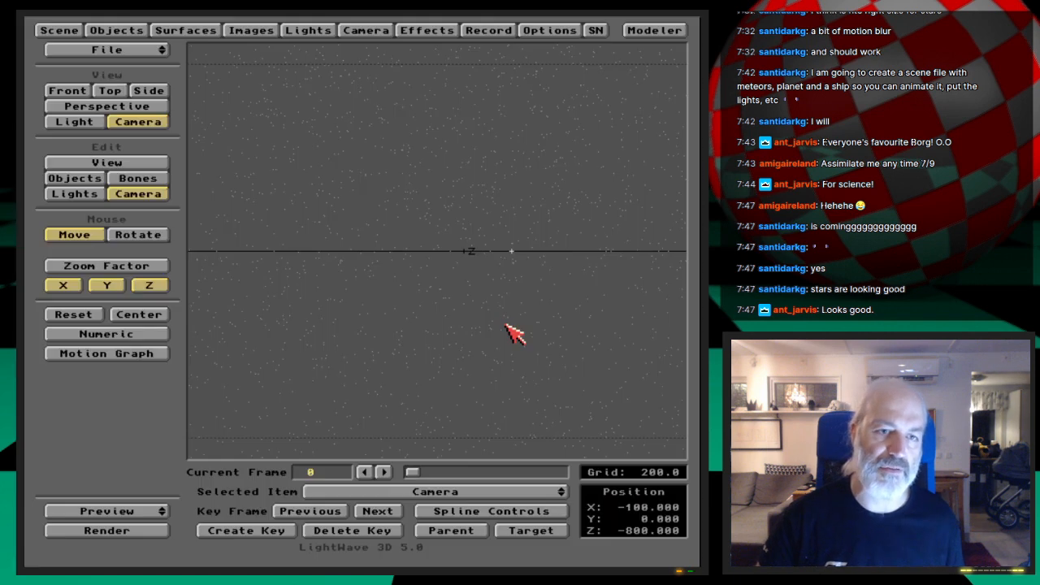
key("shift+Right")
key("Delete")
key("Return")
key("Right")
key("Right")
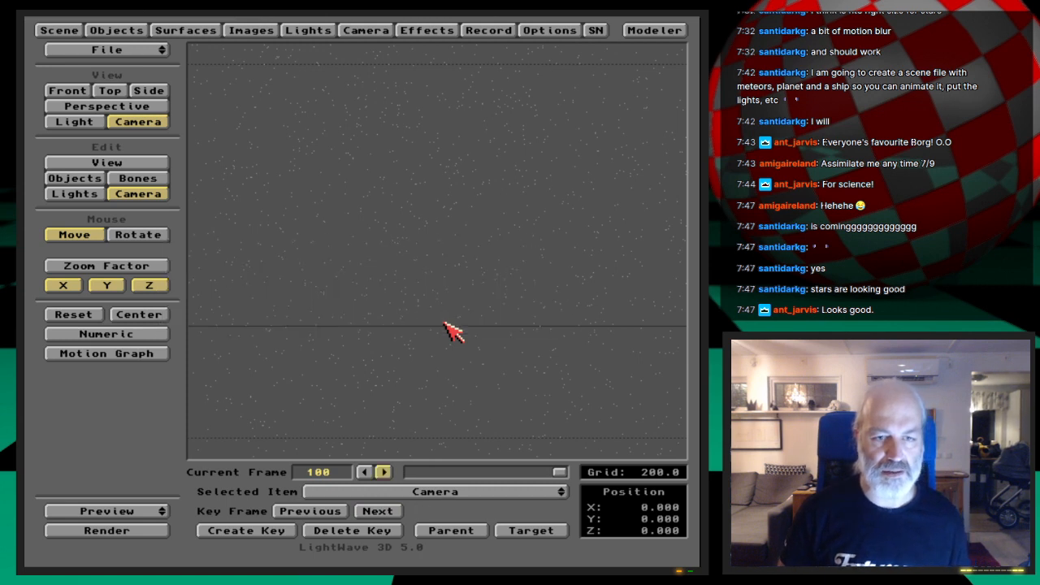
key("Left")
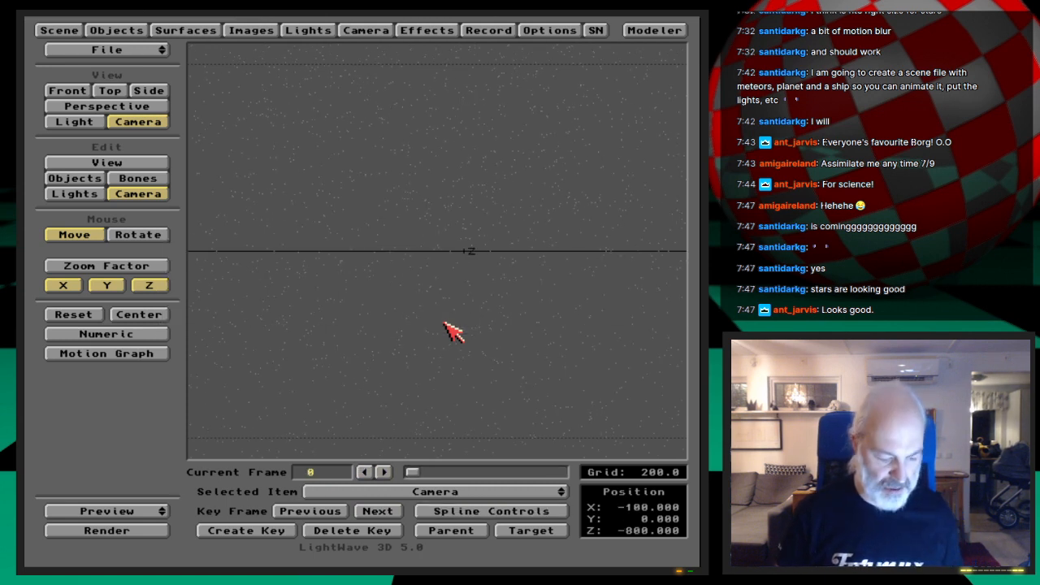
Step: Save the scene over its existing file
key("s")
key("Return")
key("Return")
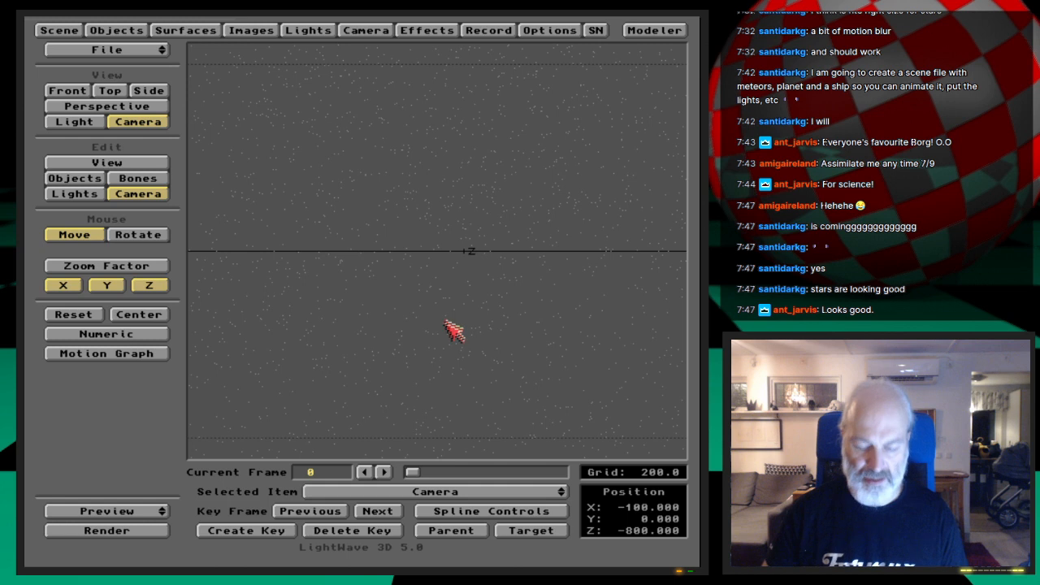
Step: Test-render frames 1 to 100 with automatic frame advance and no saving options, stopping once the blinking has been checked
left_click(122, 531)
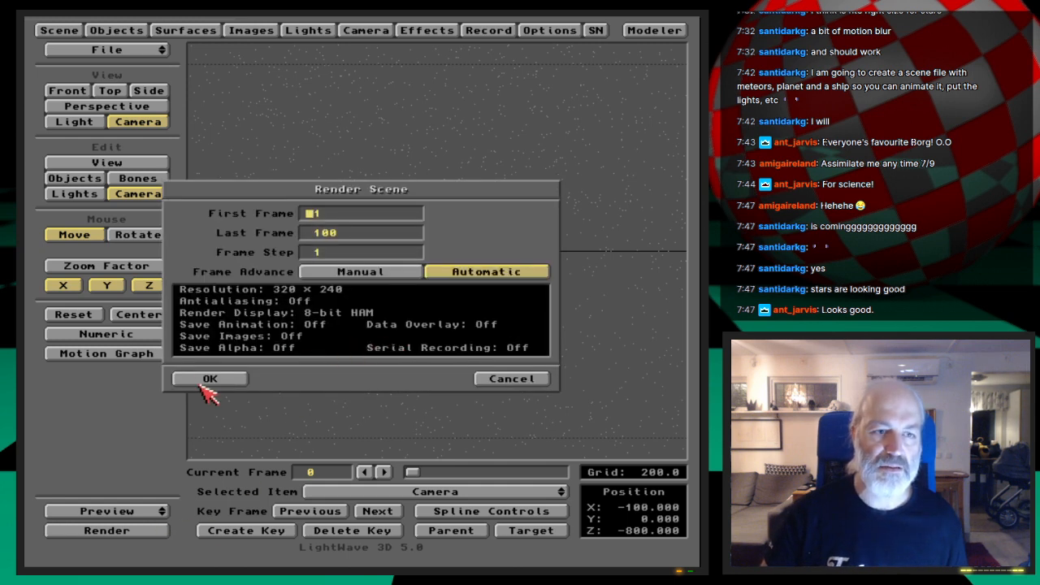
left_click(208, 378)
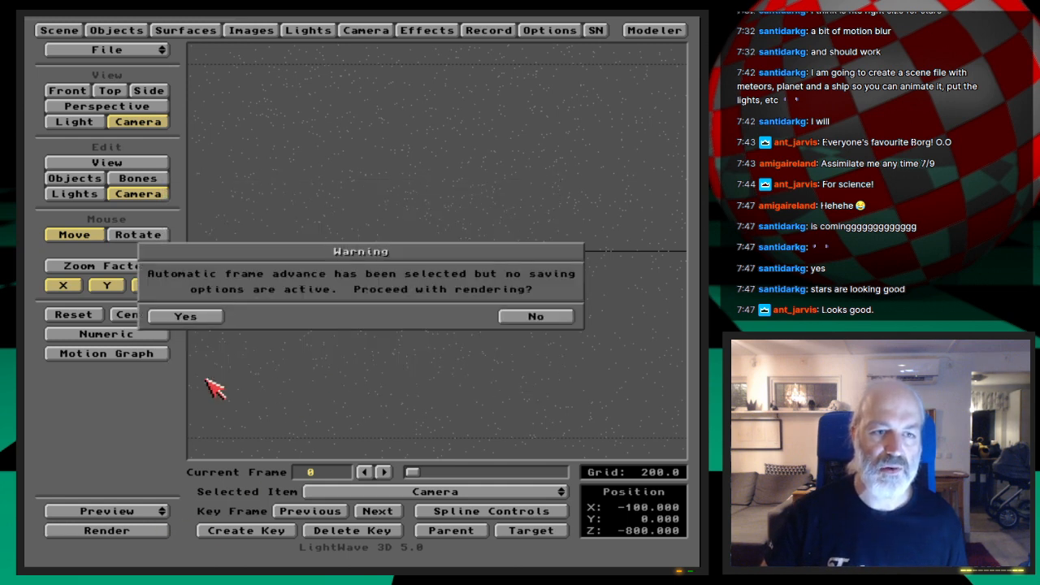
left_click(202, 317)
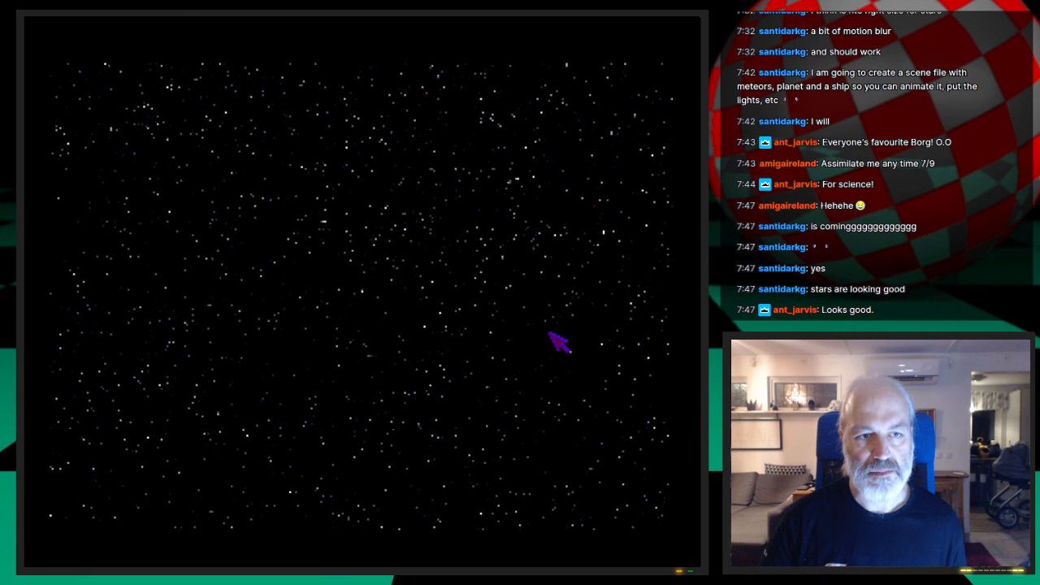
key("Escape")
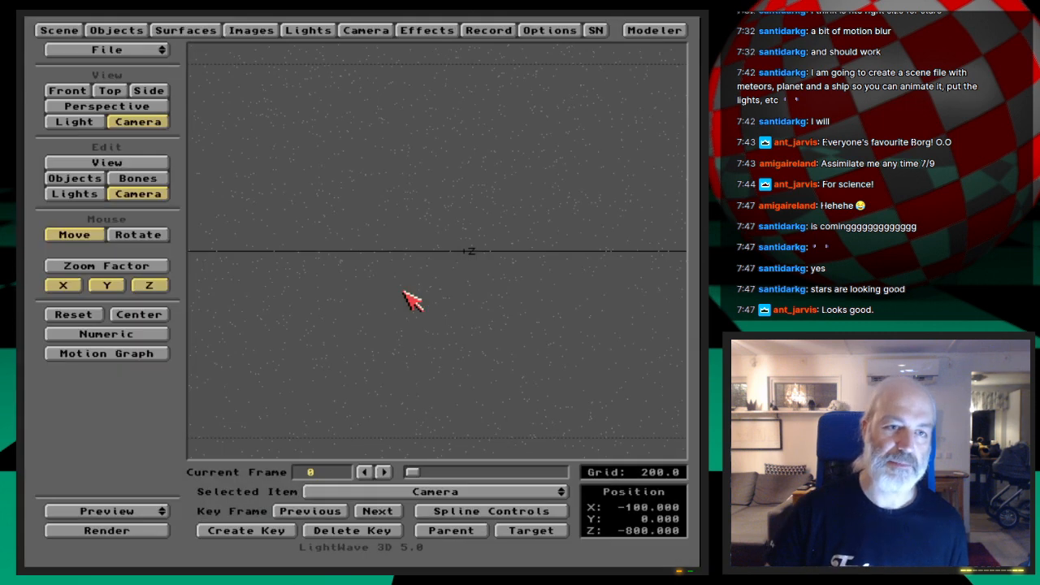
Step: Review the pattern velocity of the Stars-shade1 surface's color texture
left_click(216, 30)
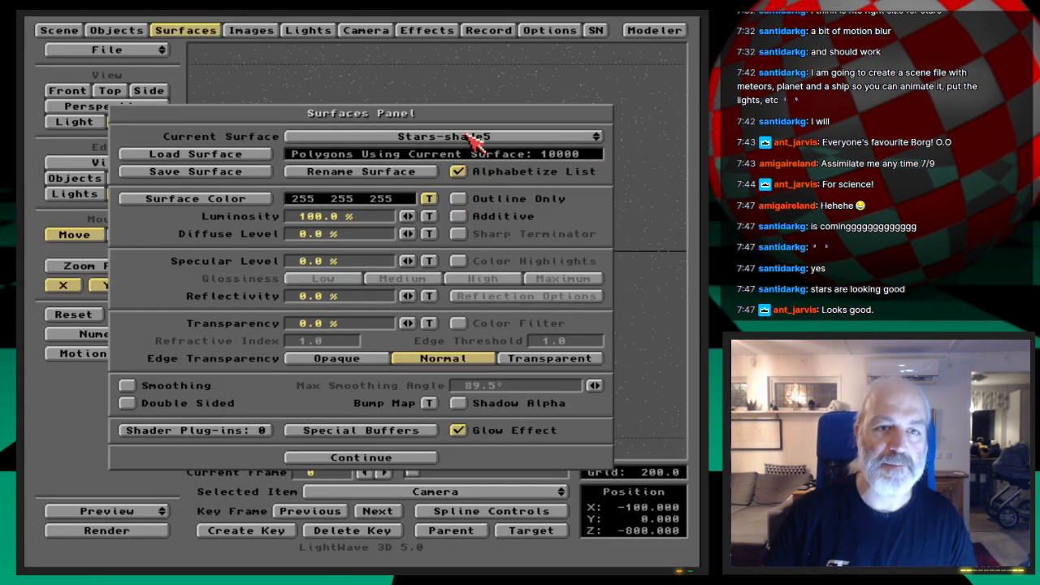
left_click(476, 136)
left_click(460, 100)
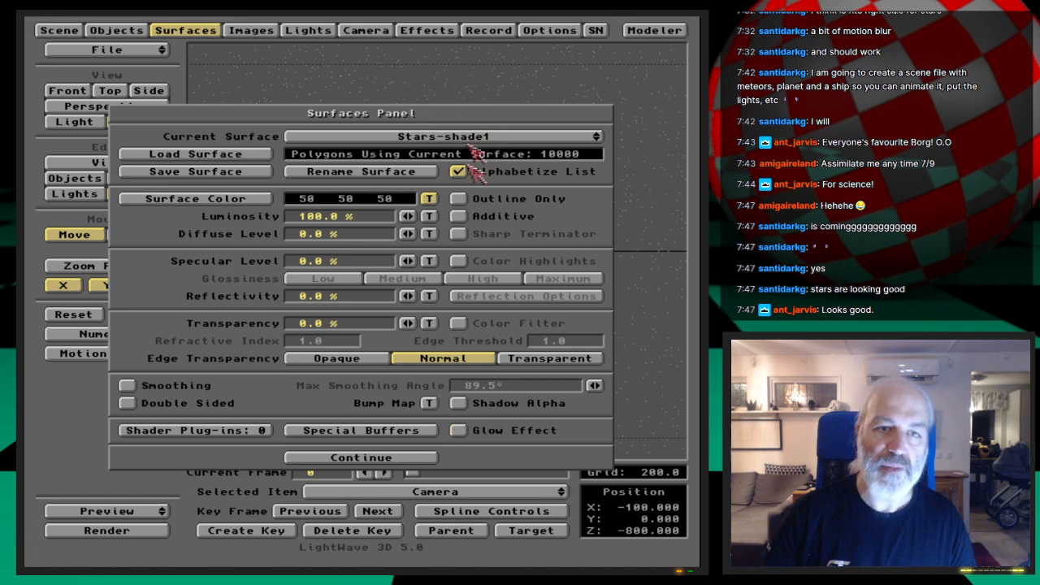
left_click(428, 200)
left_click(579, 299)
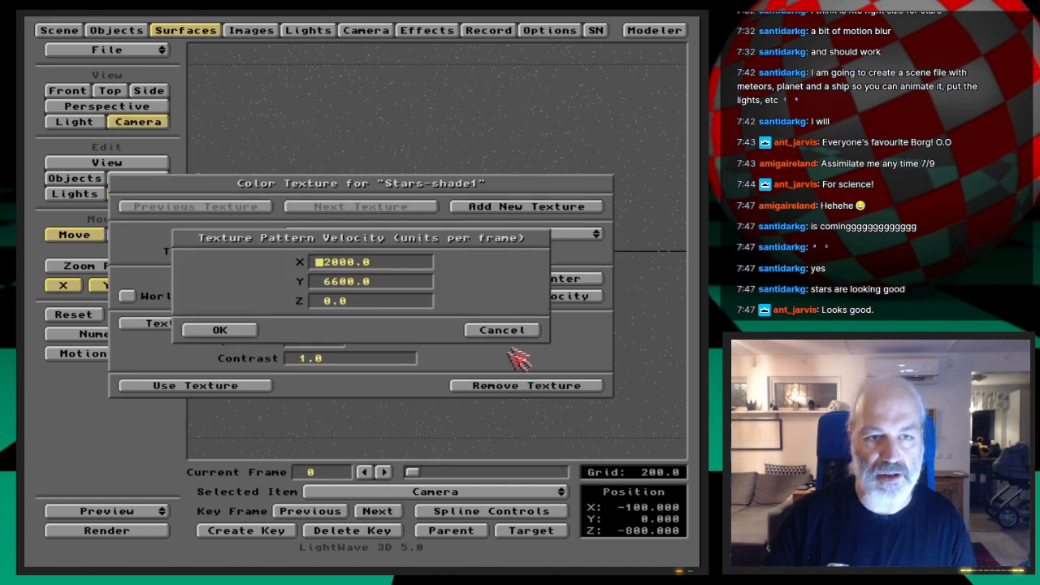
left_click(239, 330)
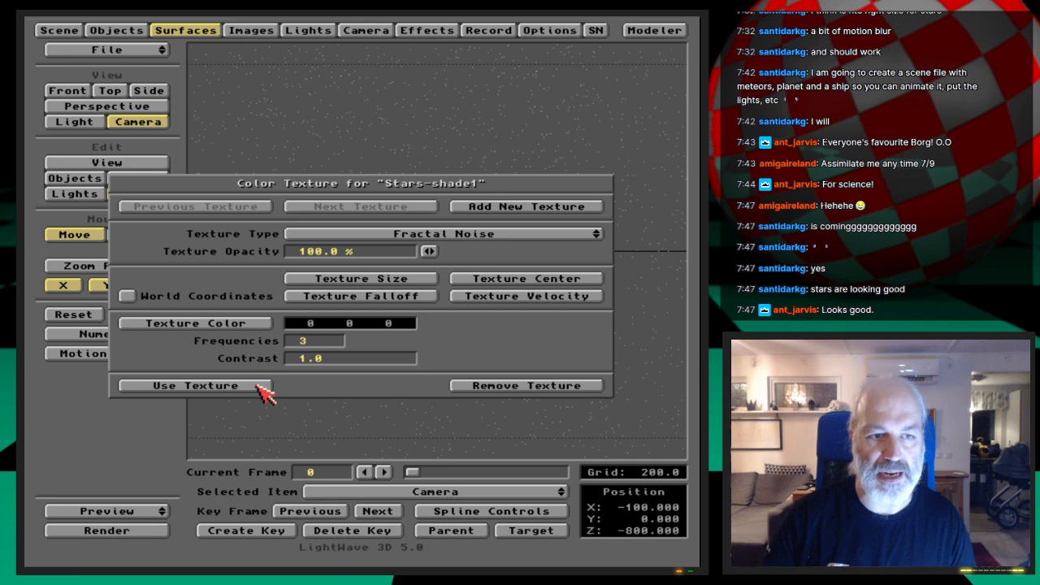
left_click(257, 385)
Step: Review the color texture pattern velocities of the Stars-shade2 and Stars-shade3 surfaces
key("Down")
left_click(431, 198)
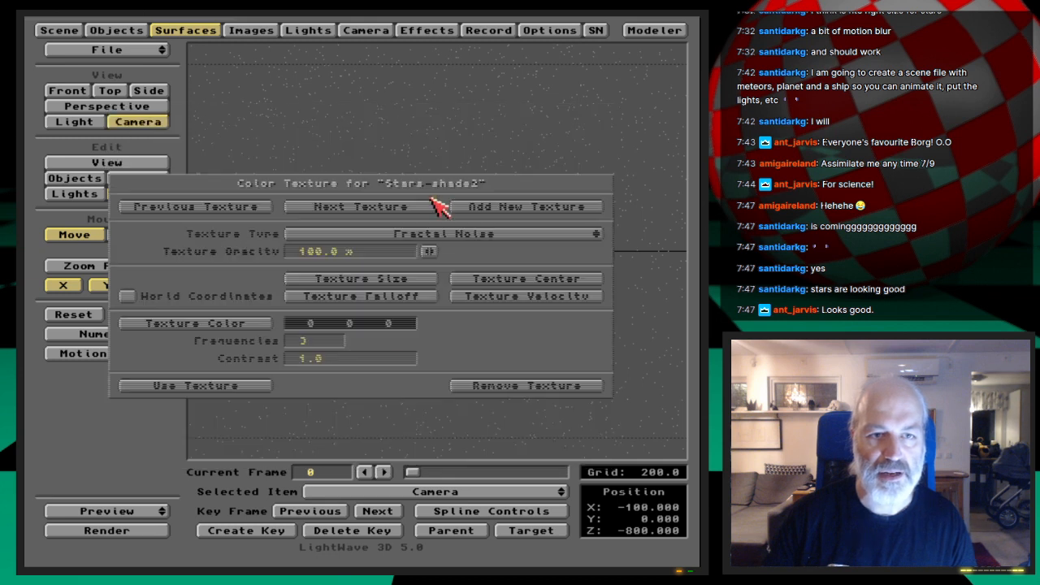
left_click(536, 305)
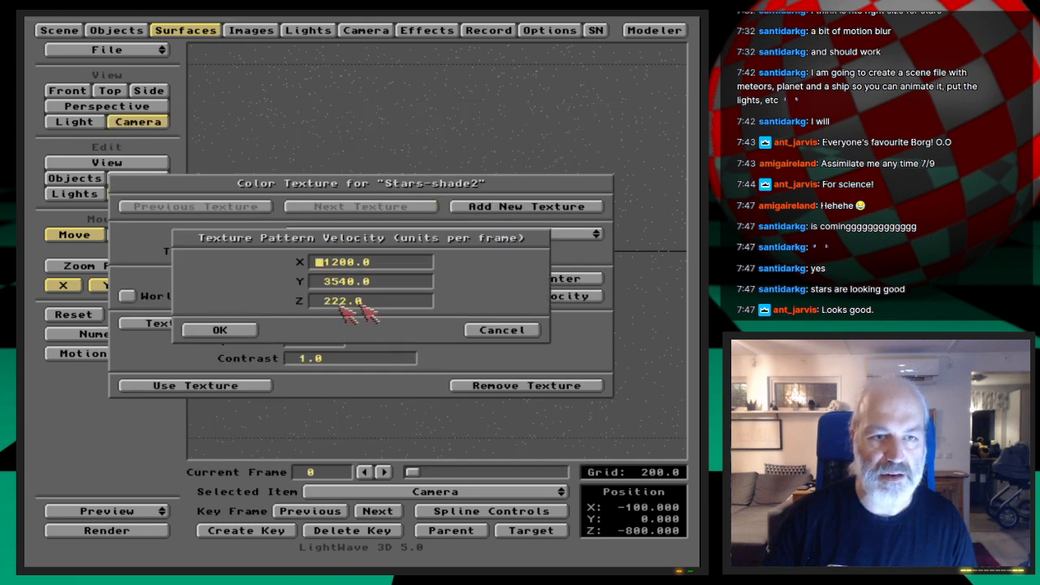
left_click(241, 333)
left_click(254, 386)
key("Down")
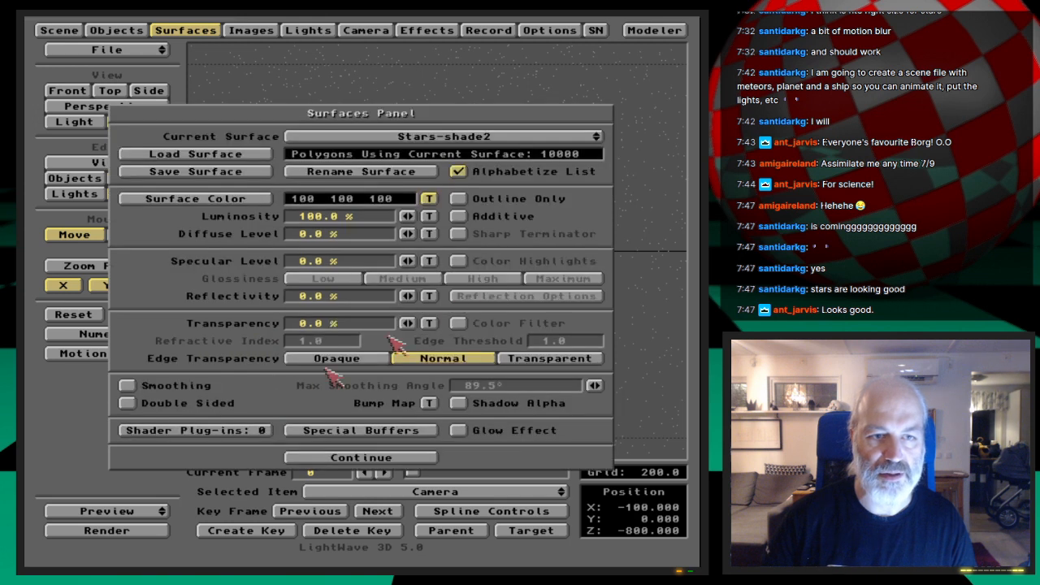
left_click(430, 199)
left_click(497, 299)
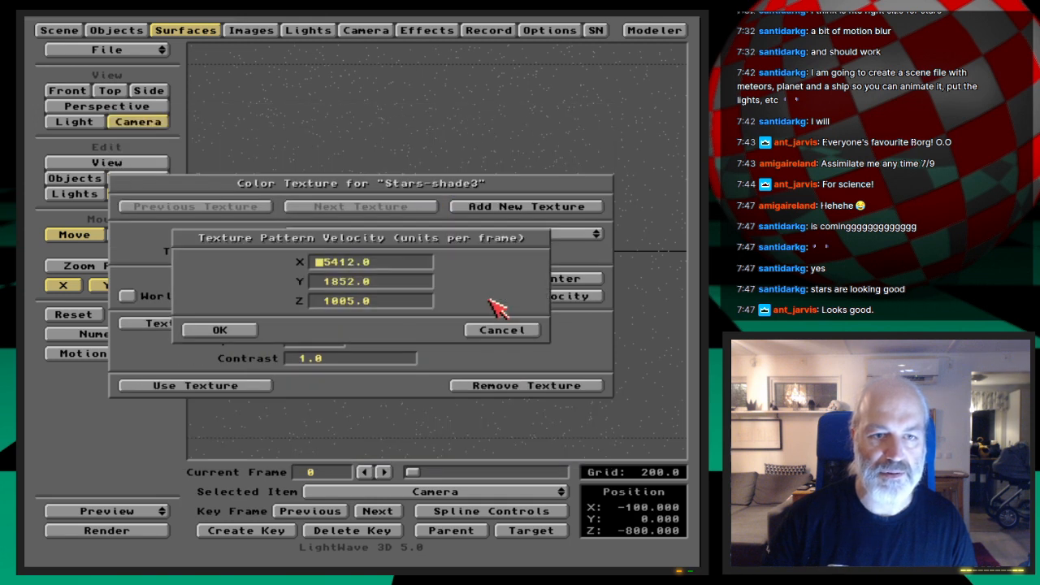
left_click(258, 333)
left_click(258, 385)
Step: Set the Stars-shade4 color texture's pattern velocity to X 2412, Y 4445 and Z 4541, and close the surface settings
key("Down")
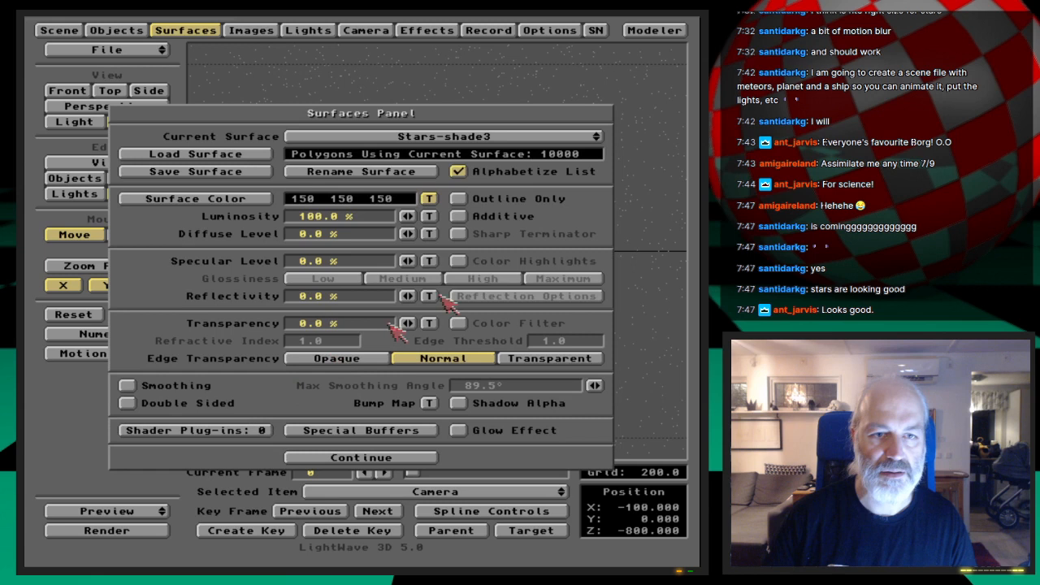
left_click(441, 199)
left_click(520, 296)
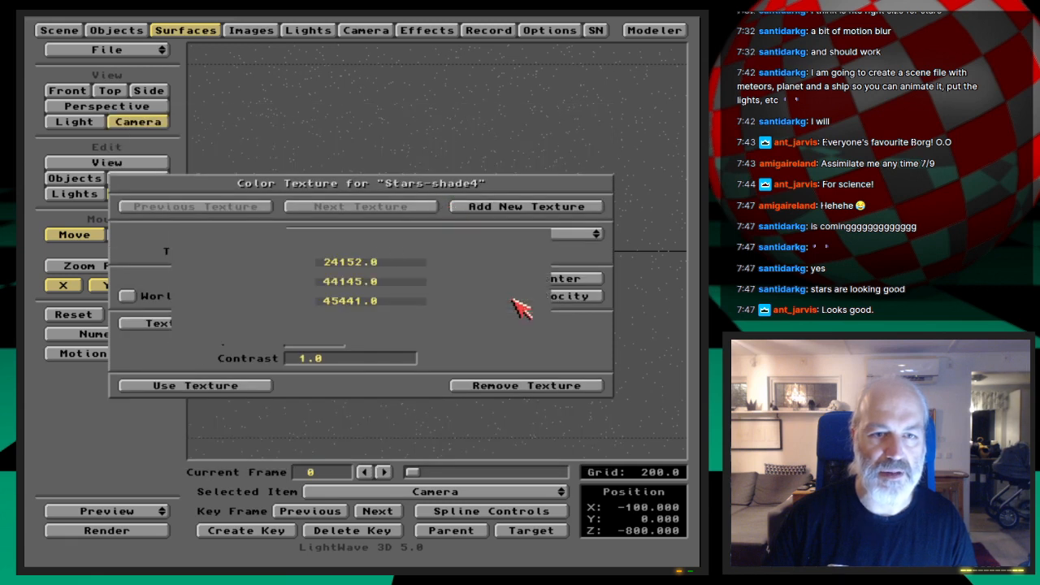
left_click(352, 261)
key("Delete")
left_click(345, 282)
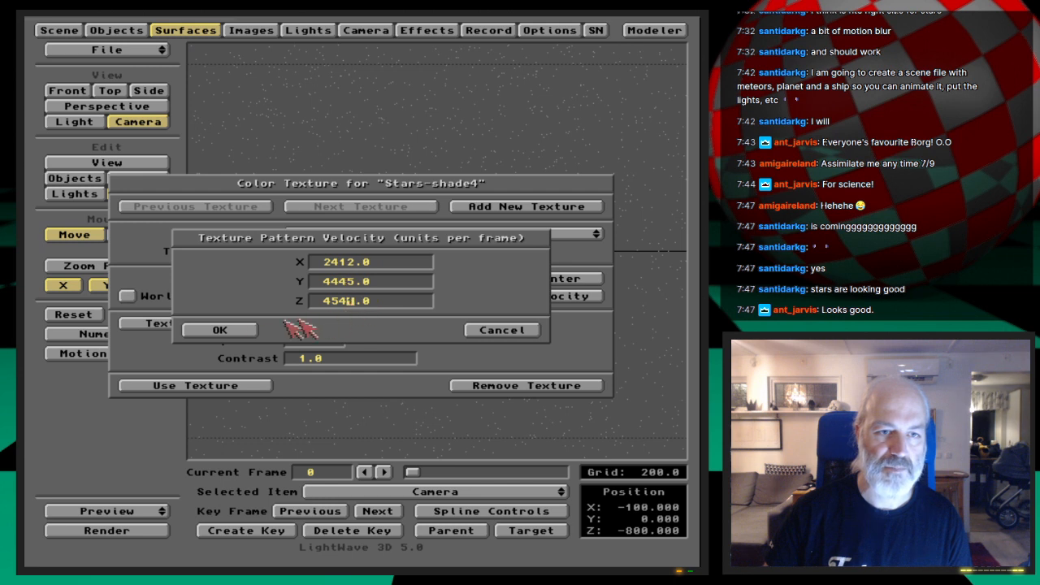
left_click(244, 330)
left_click(257, 386)
left_click(360, 456)
Step: Test-render the current frame, and run the frame 1 to 100 render again without saving to check the blinking stars
key("F9")
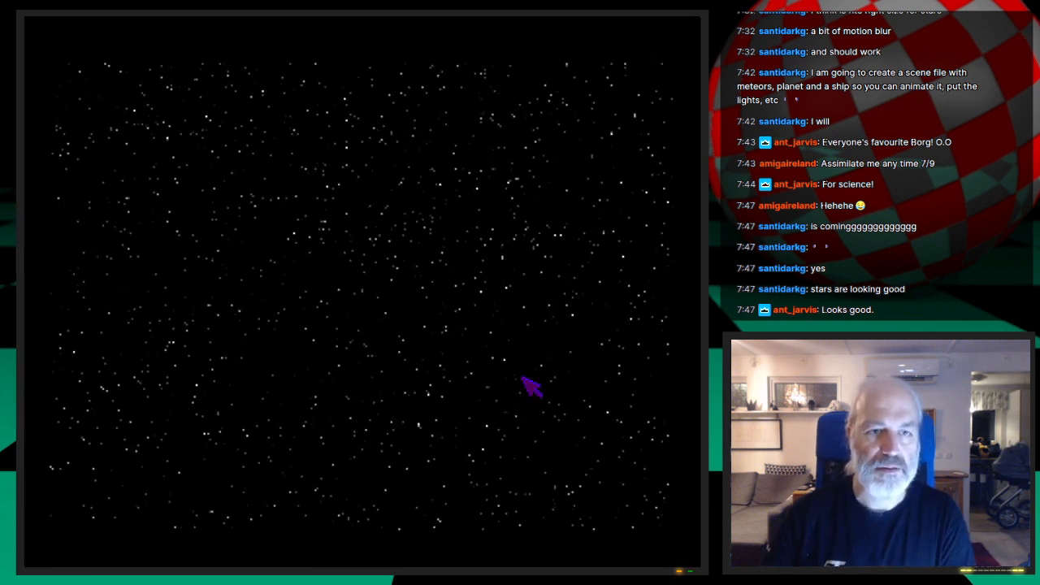
key("Escape")
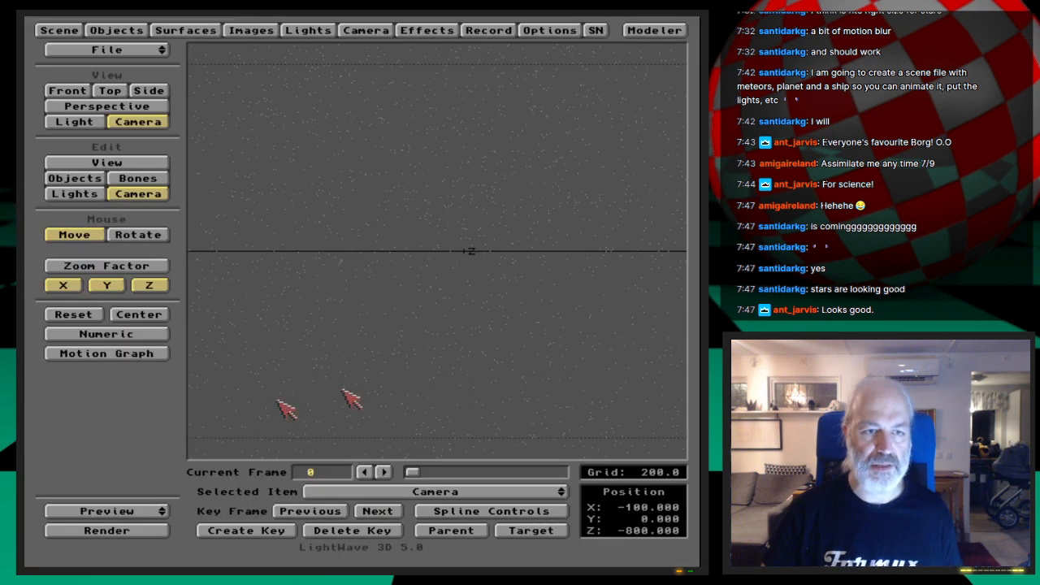
left_click(145, 532)
left_click(221, 378)
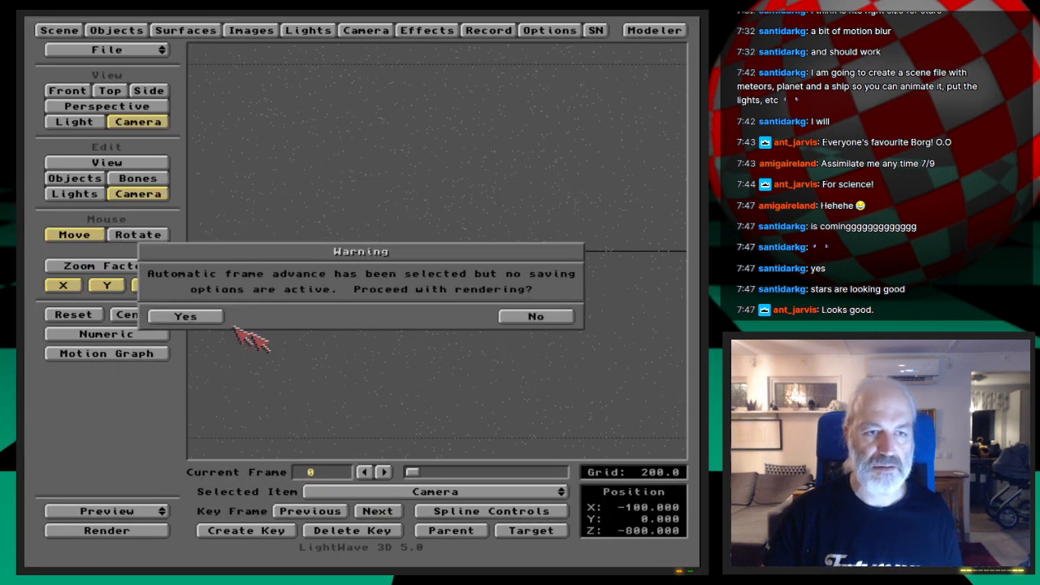
left_click(203, 317)
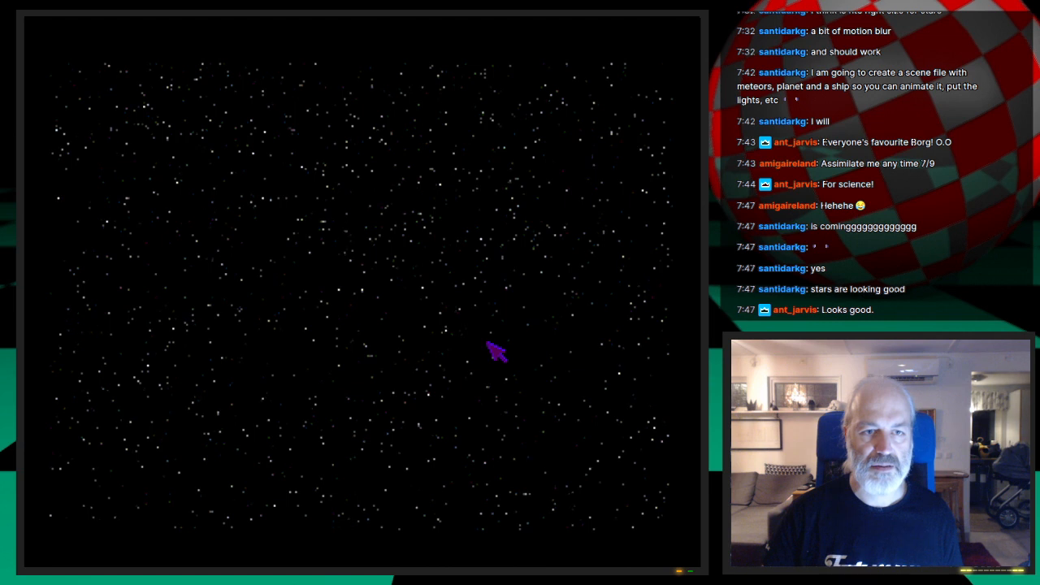
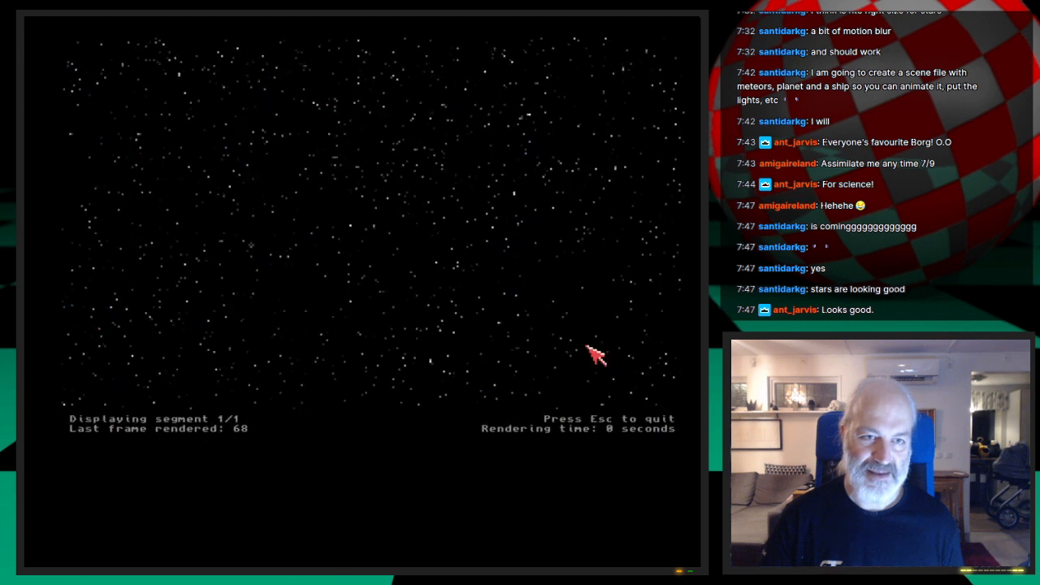
key("Escape")
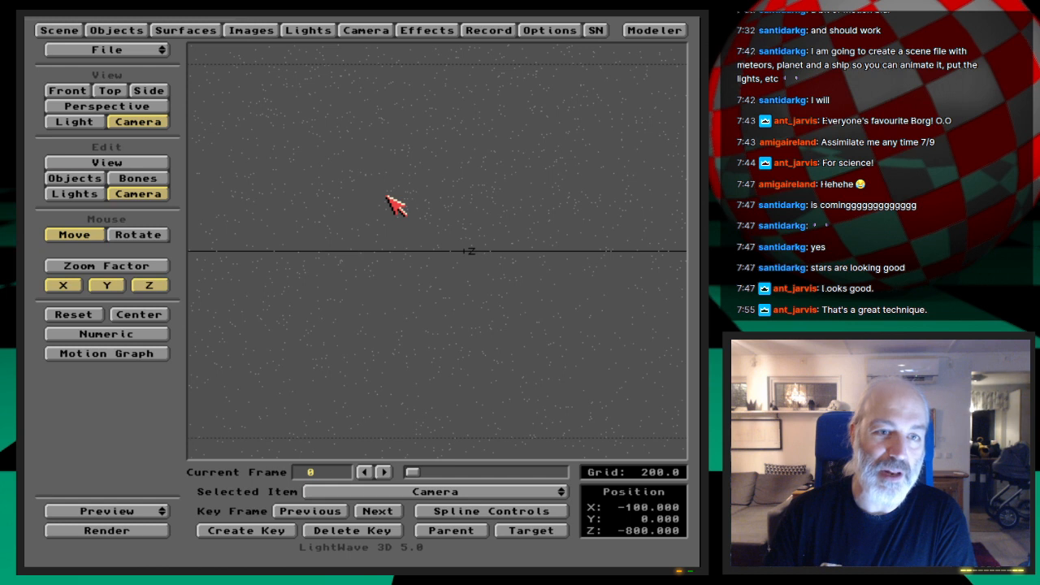
Step: Switch to Modeler and replace the star sphere with a new, empty object
key("shift+o")
left_click(143, 51)
left_click(139, 56)
left_click(242, 308)
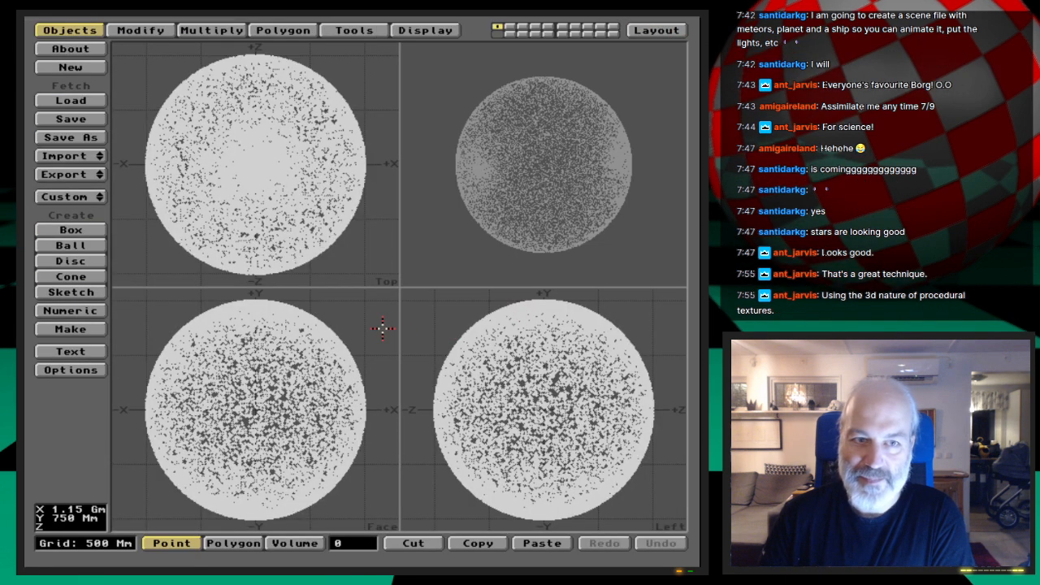
left_click(85, 67)
left_click(207, 302)
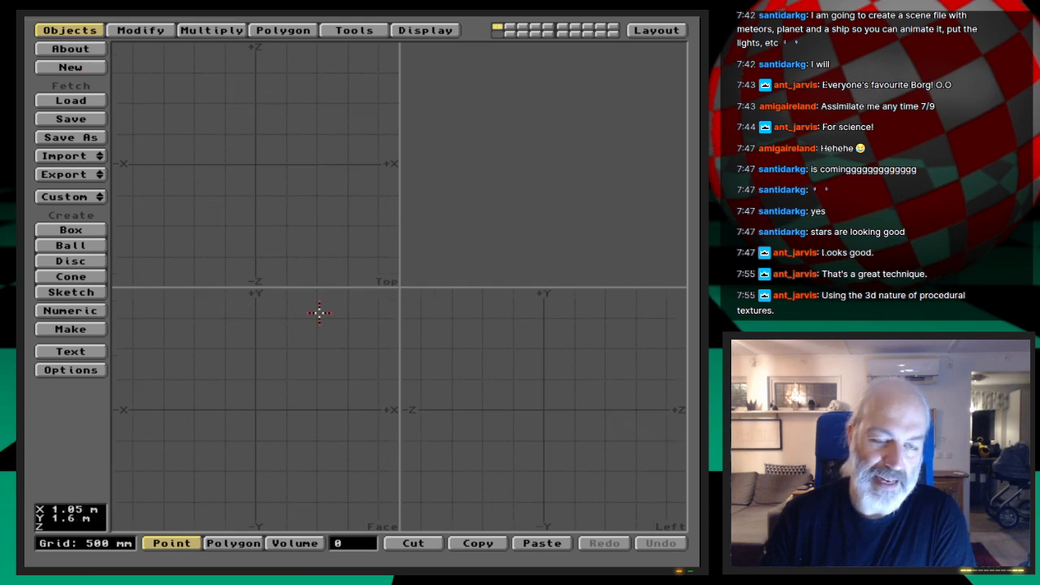
Step: Generate 50000 random points with RandPoints, using the Square shape and Constant distribution
left_click(376, 30)
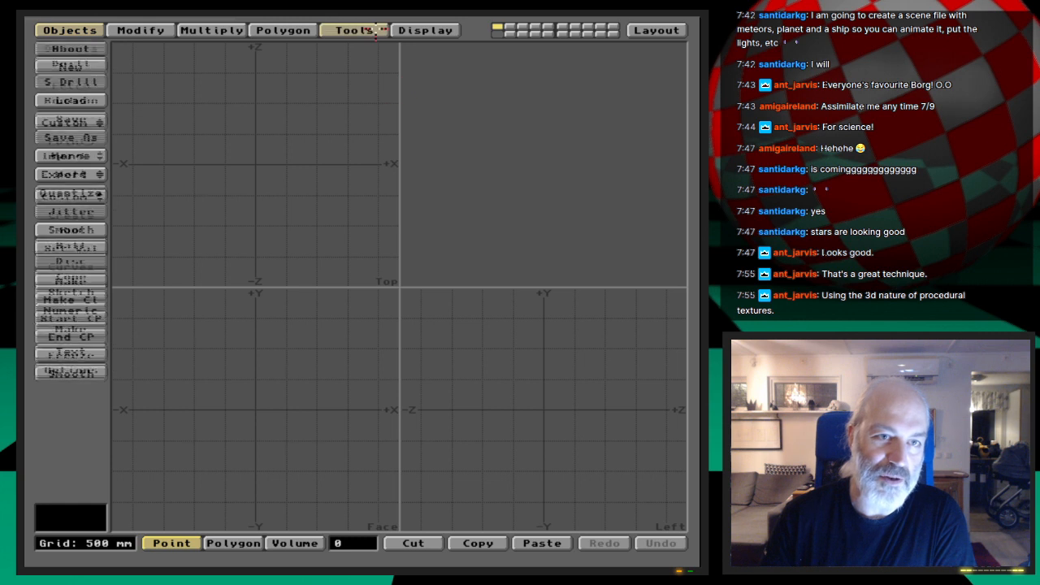
left_click(93, 123)
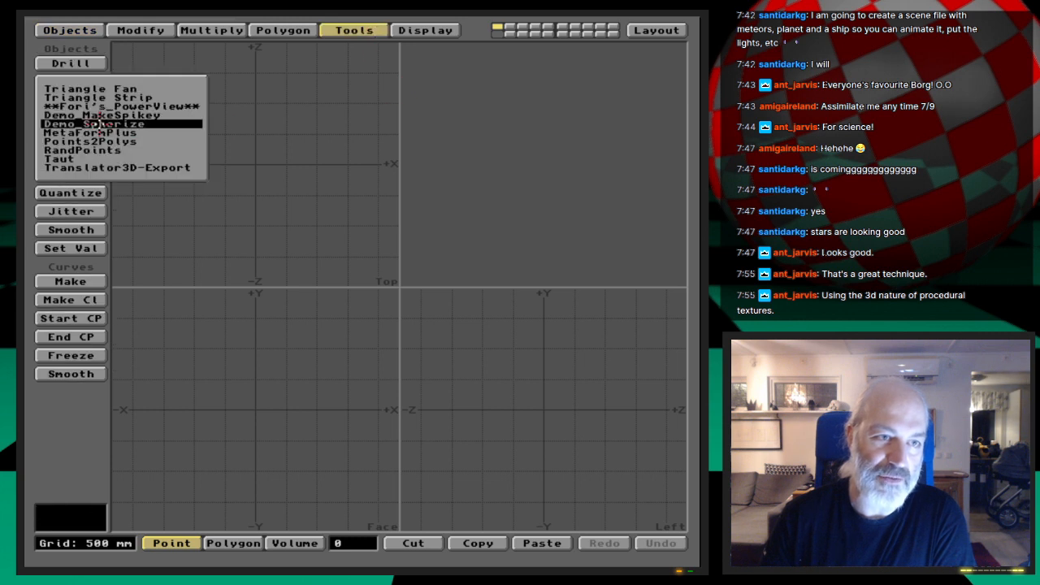
left_click(186, 149)
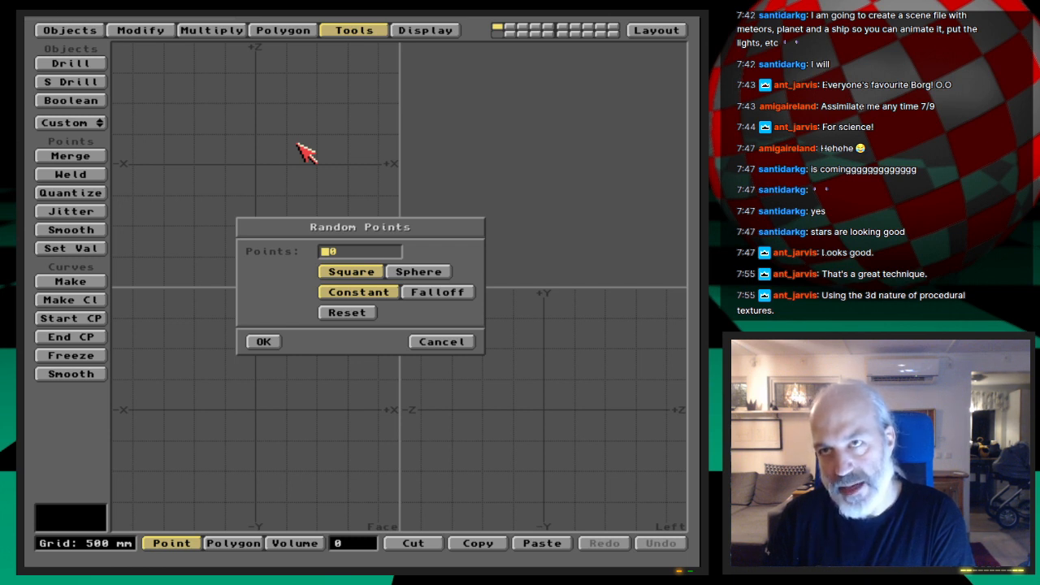
type("500000")
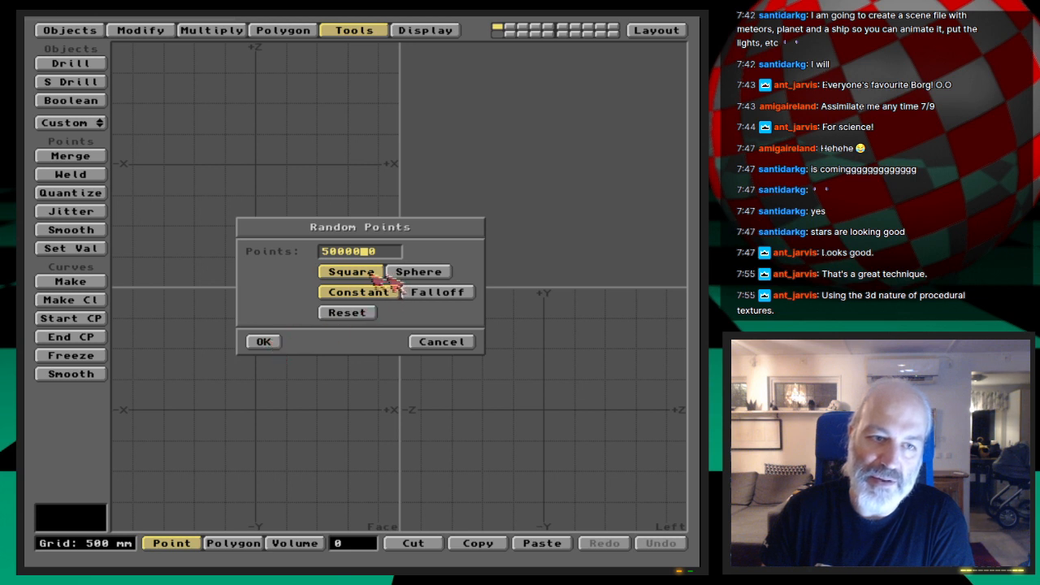
left_click(264, 342)
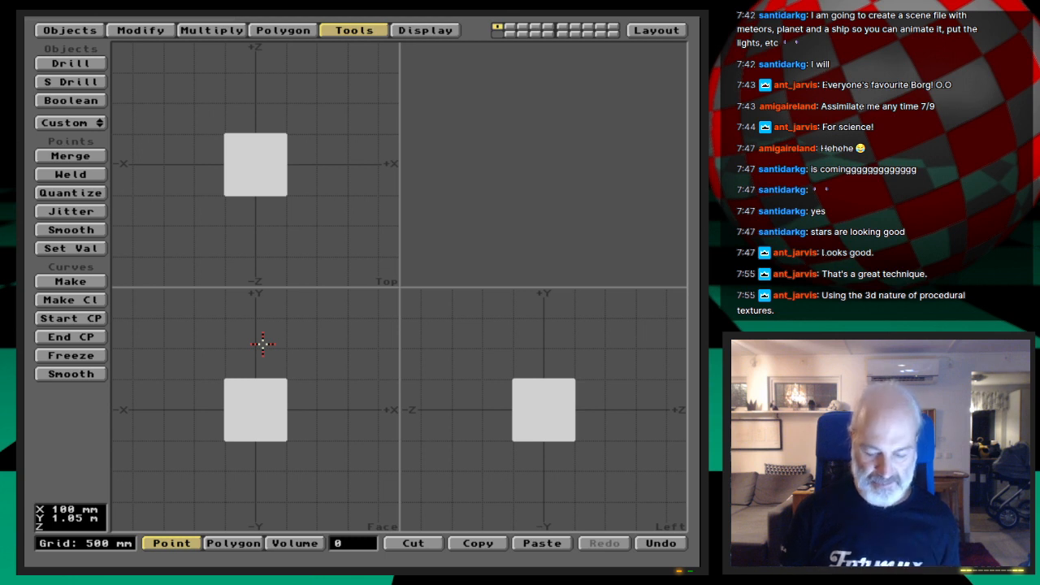
Step: Examine the generated cube of random points at different magnifications
key("period")
key("period")
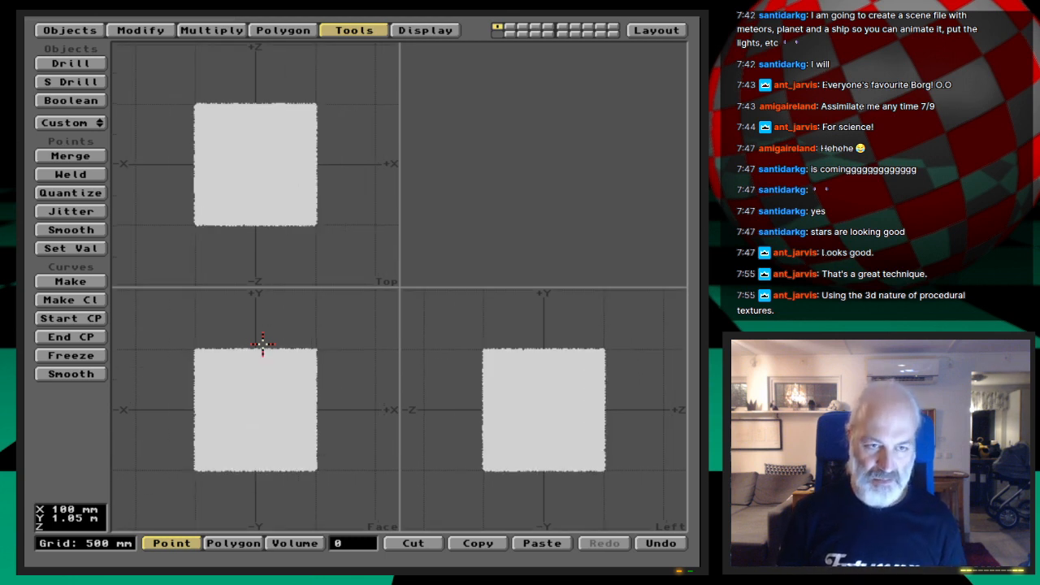
key("comma")
key("comma")
key("period")
key("period")
key("comma")
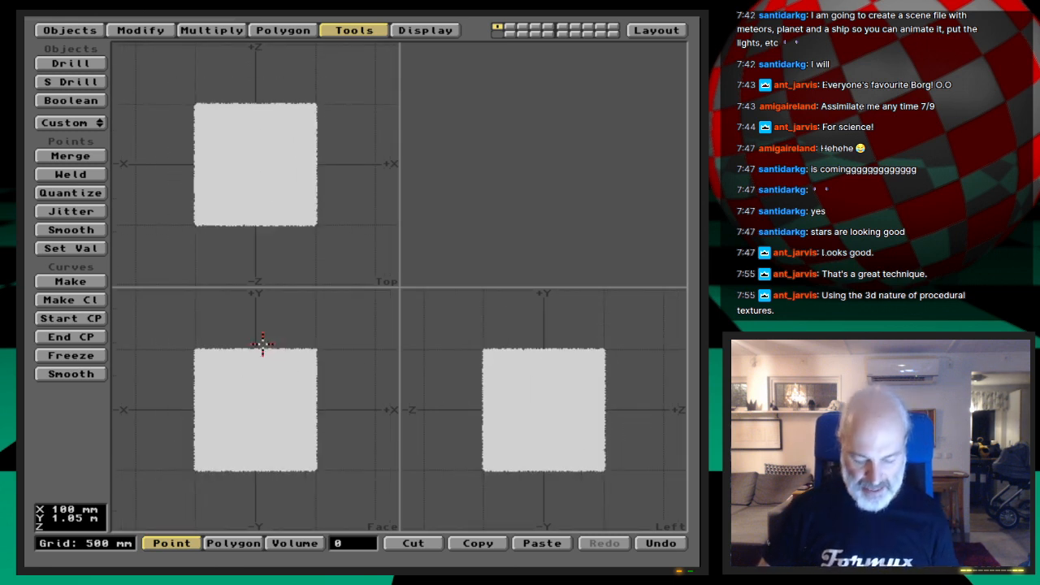
key("comma")
key("comma")
key("comma")
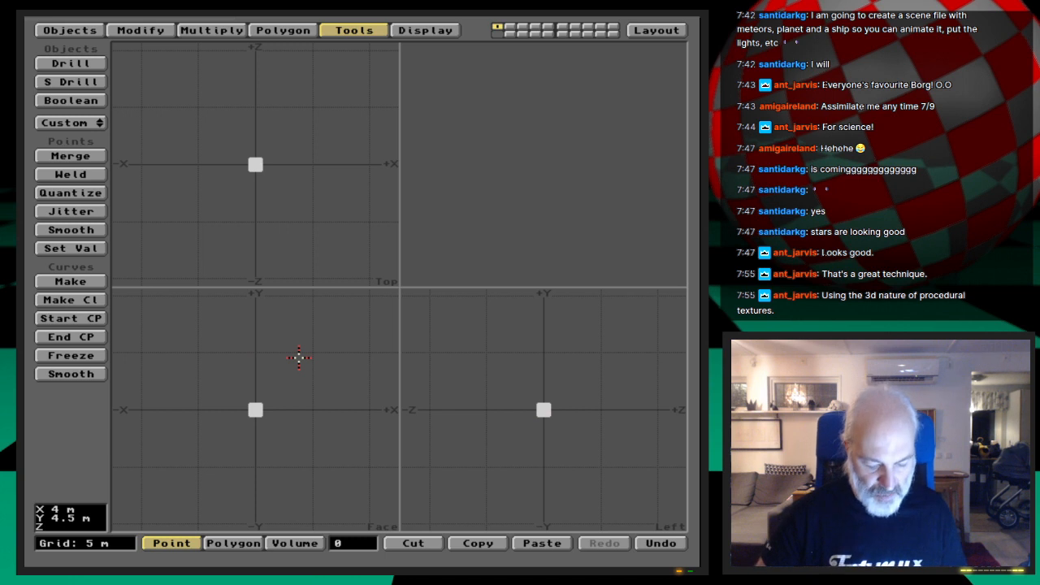
Step: Stretch the cube of random points by a factor of 1000 along Z, centred on the origin
key("h")
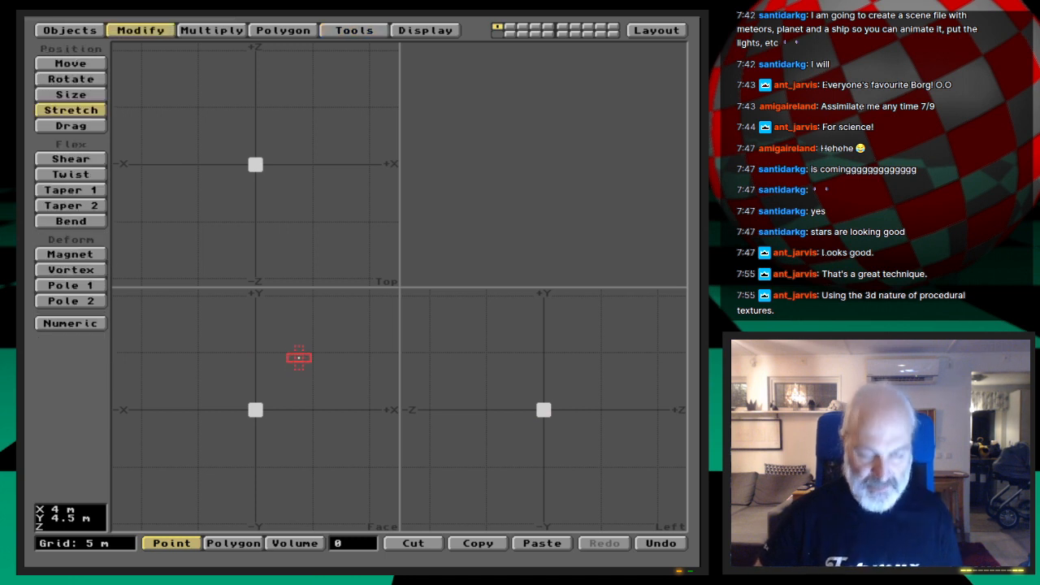
key("n")
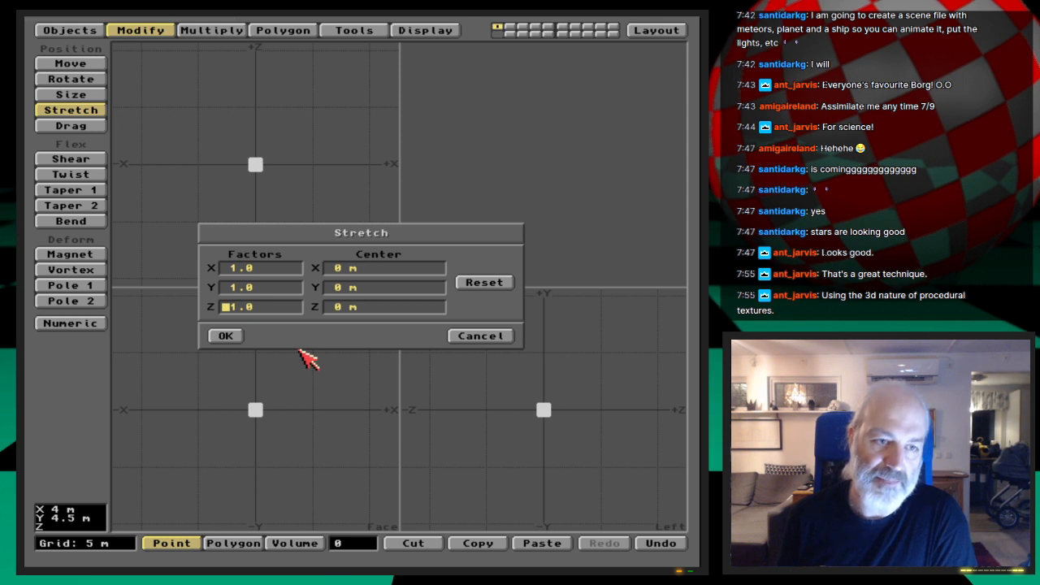
type("1000")
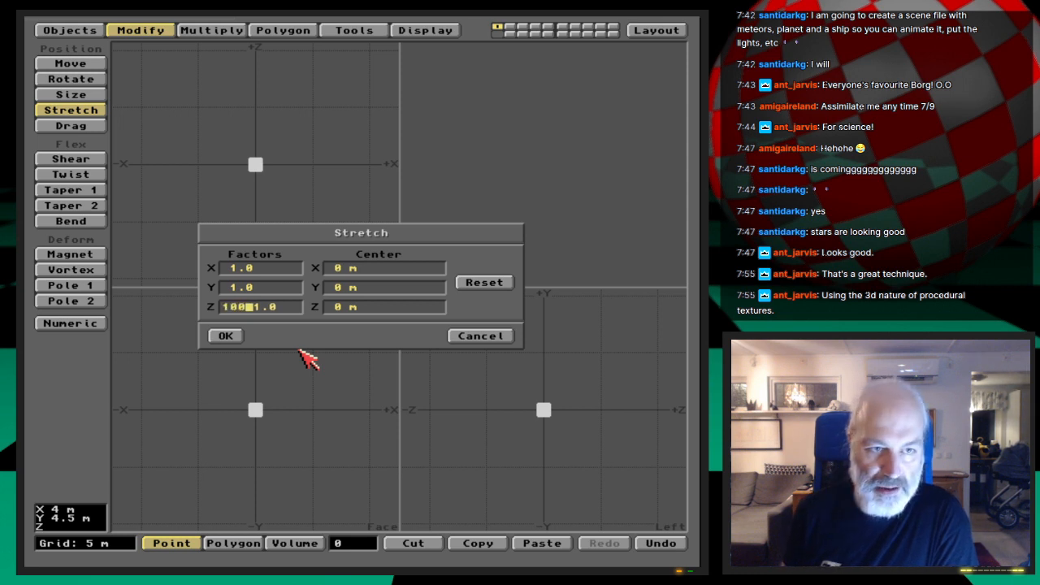
key("Tab")
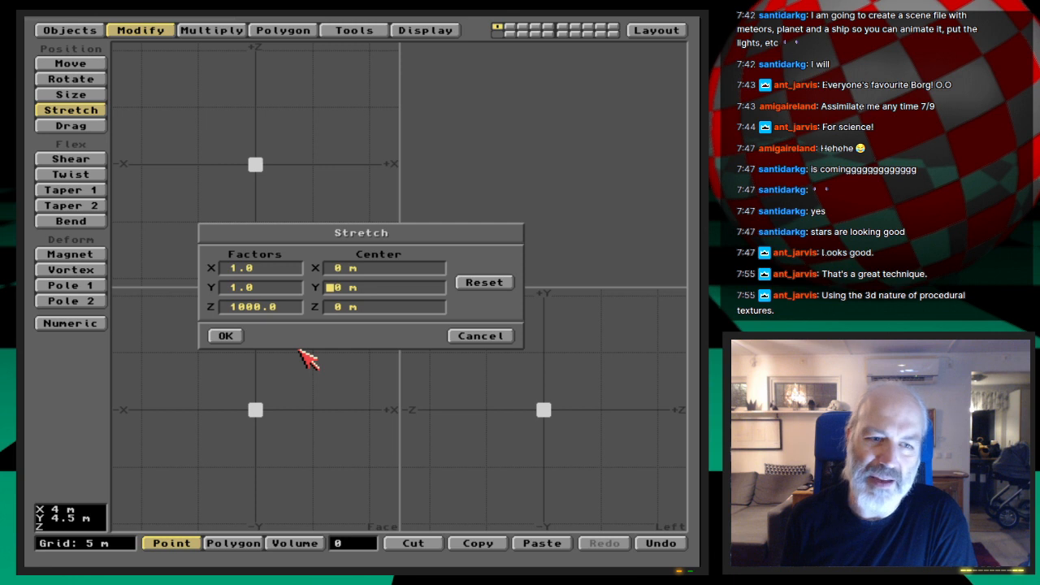
key("Return")
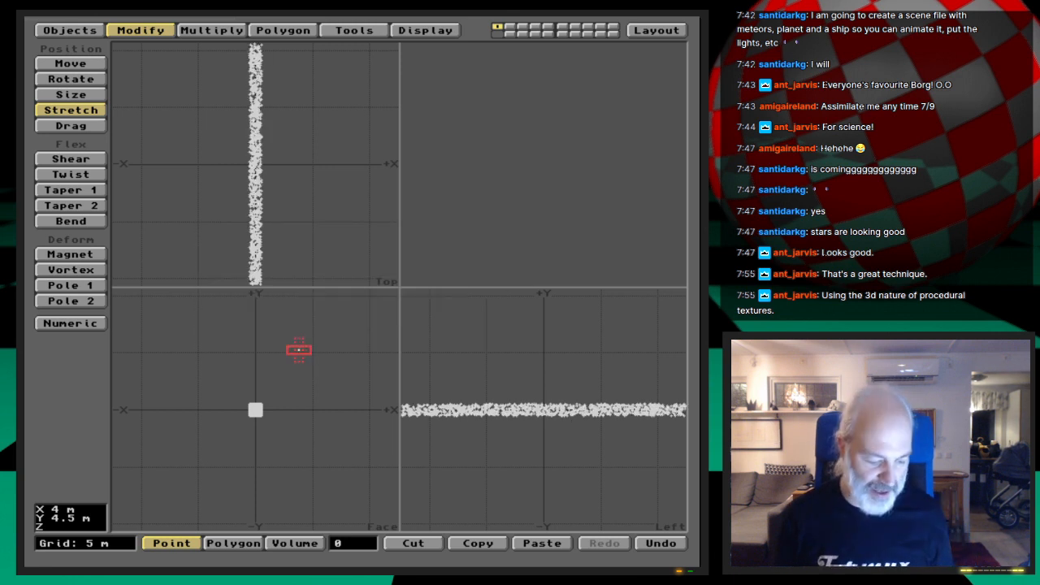
Step: Examine the stretched column of points, first fitted to the views and then at increasing magnification
key("space")
key("a")
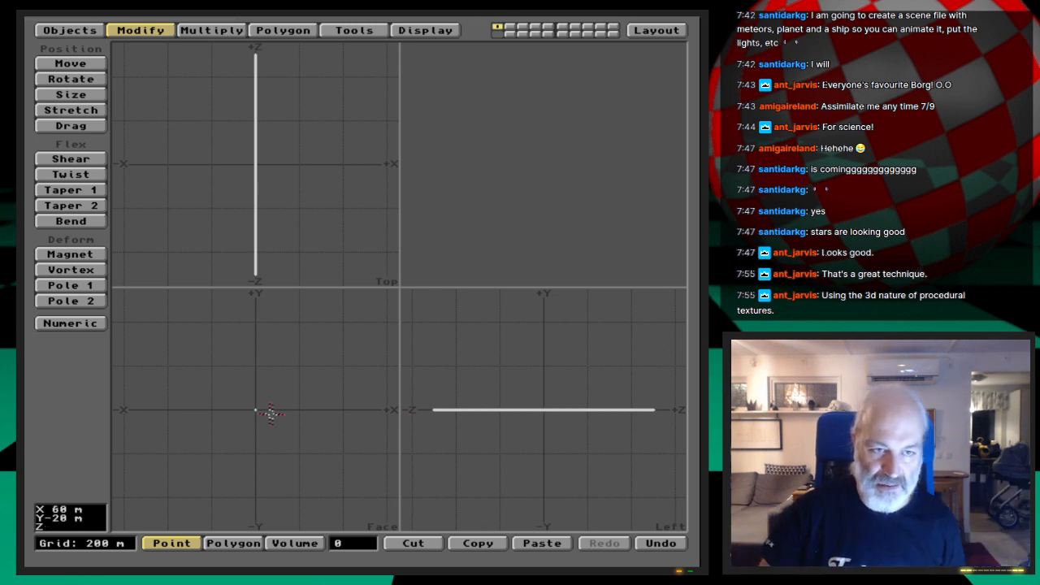
key("period")
key("period")
key("period")
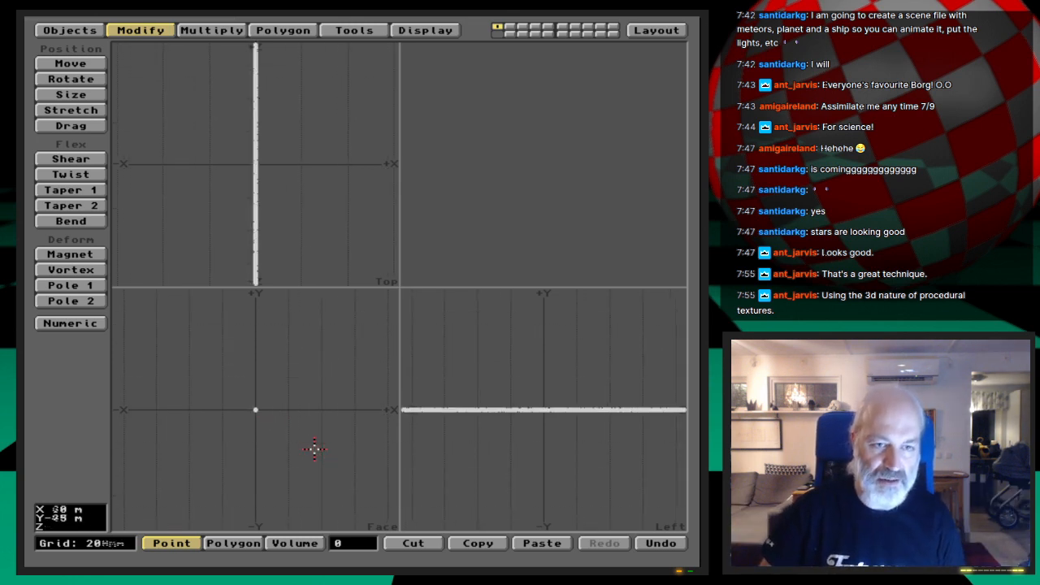
key("period")
key("period")
key("period")
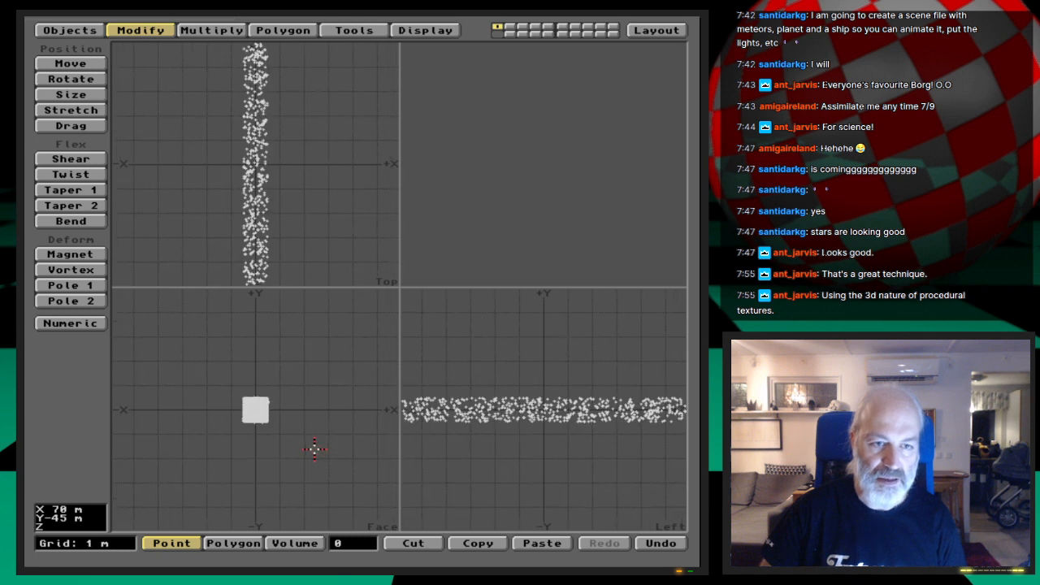
key("period")
key("period")
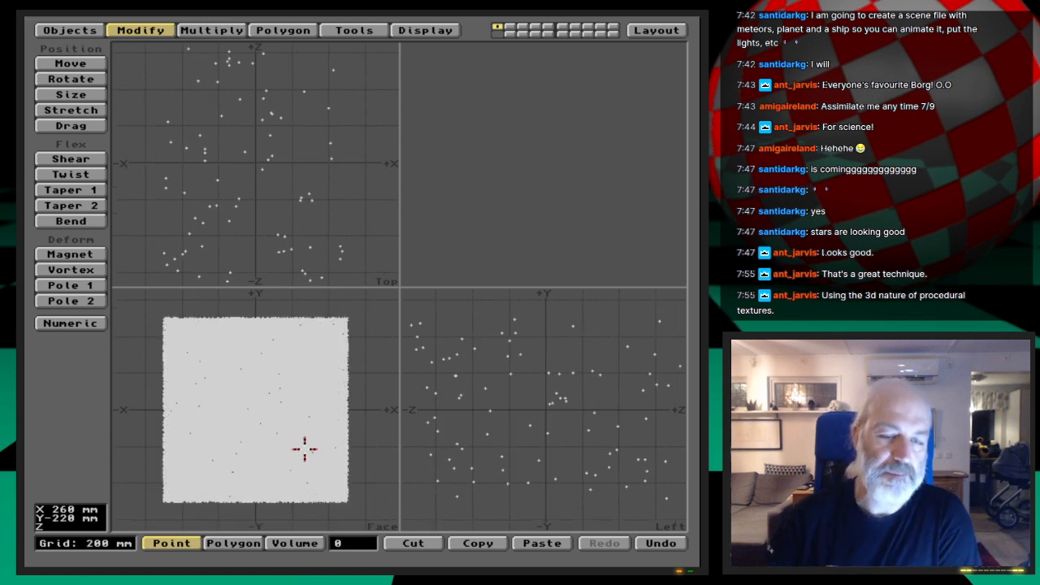
Step: Run the custom tool that converts the random points into single-point polygons
left_click(70, 30)
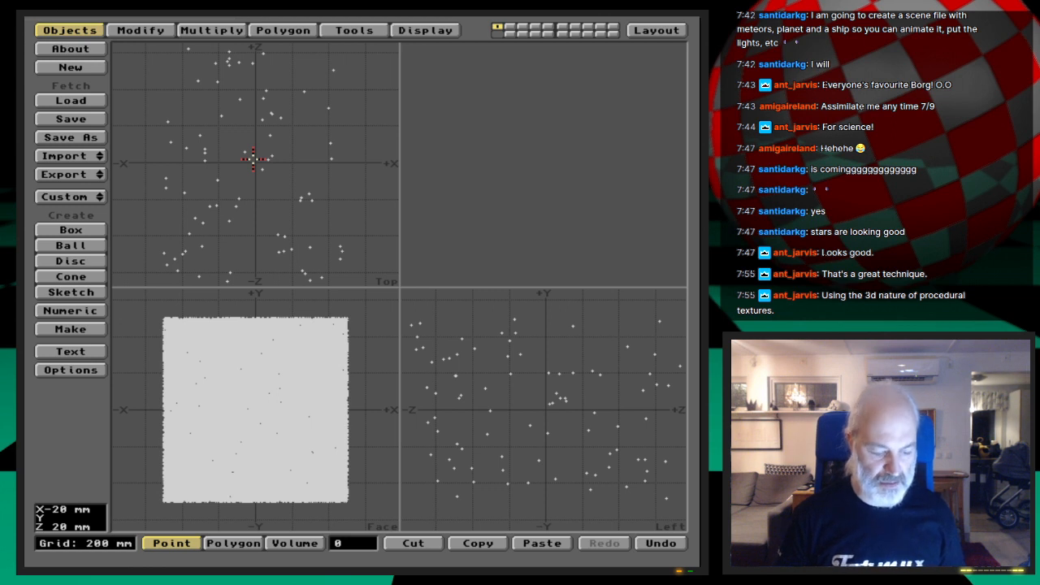
left_click(354, 30)
left_click_drag(96, 120, 157, 116)
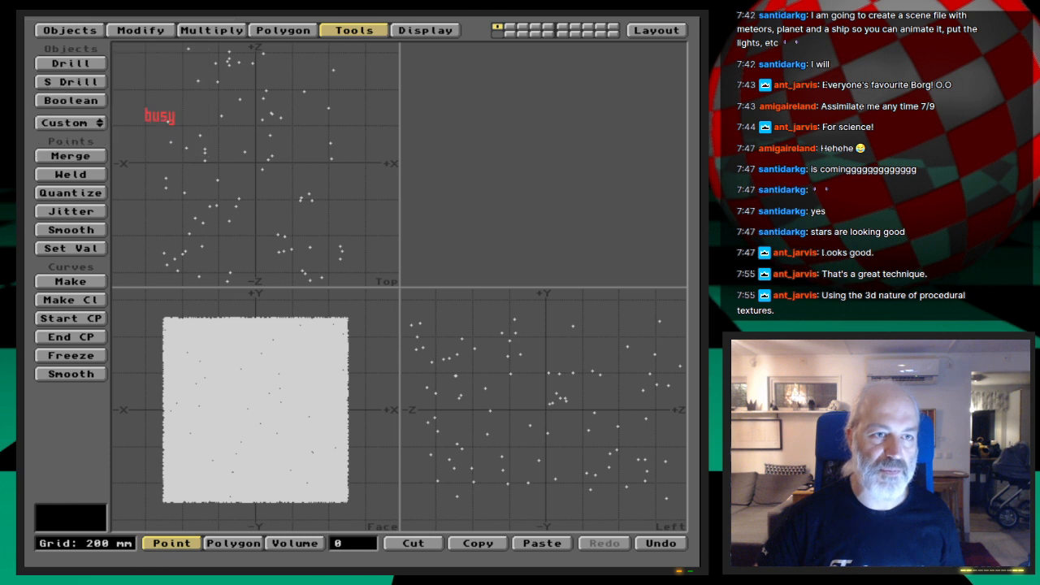
Step: Assign a new surface named Starcolumn to the star column
key("q")
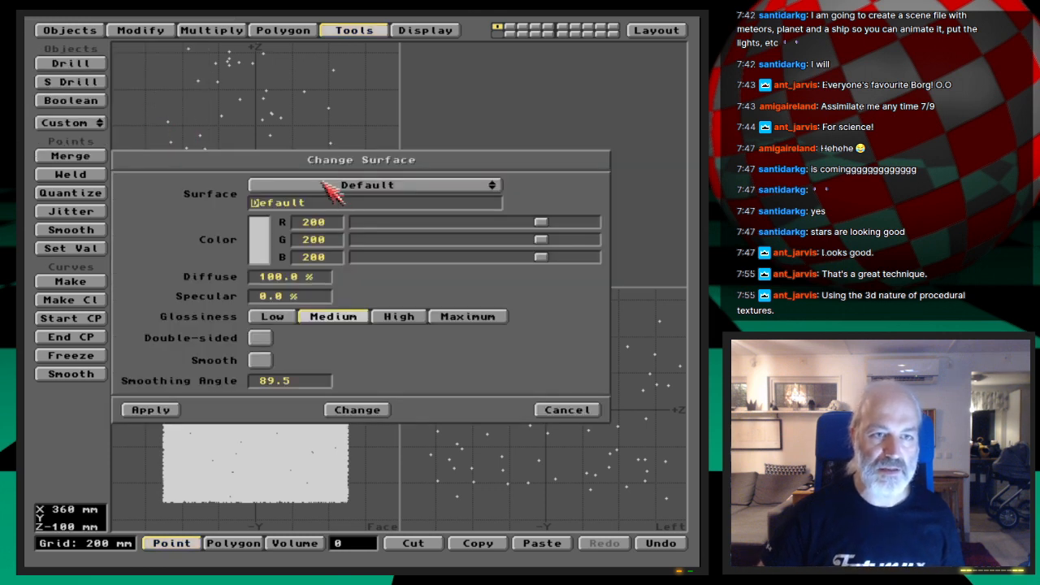
key("Delete")
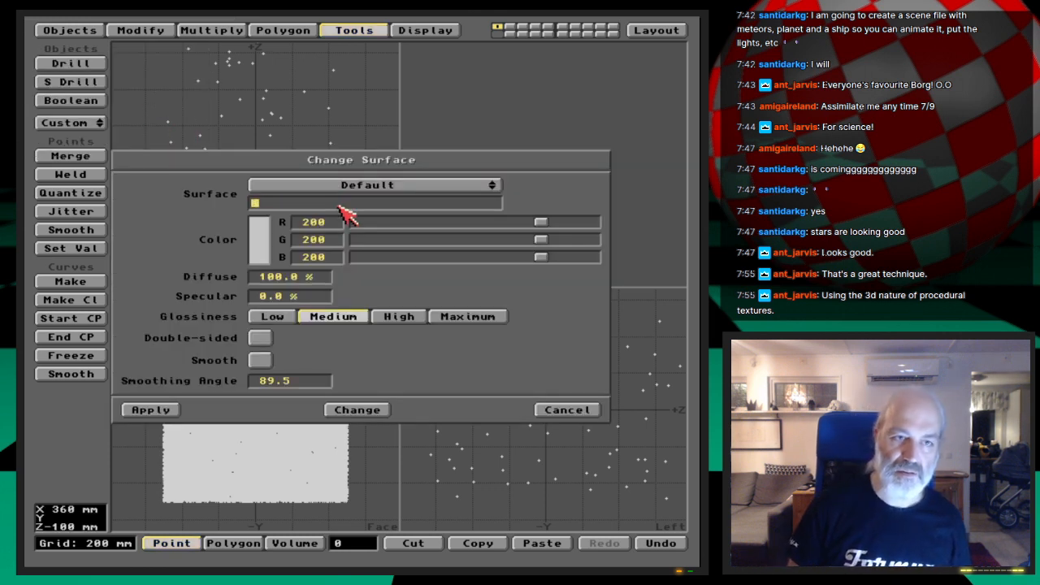
type("Starcolumn")
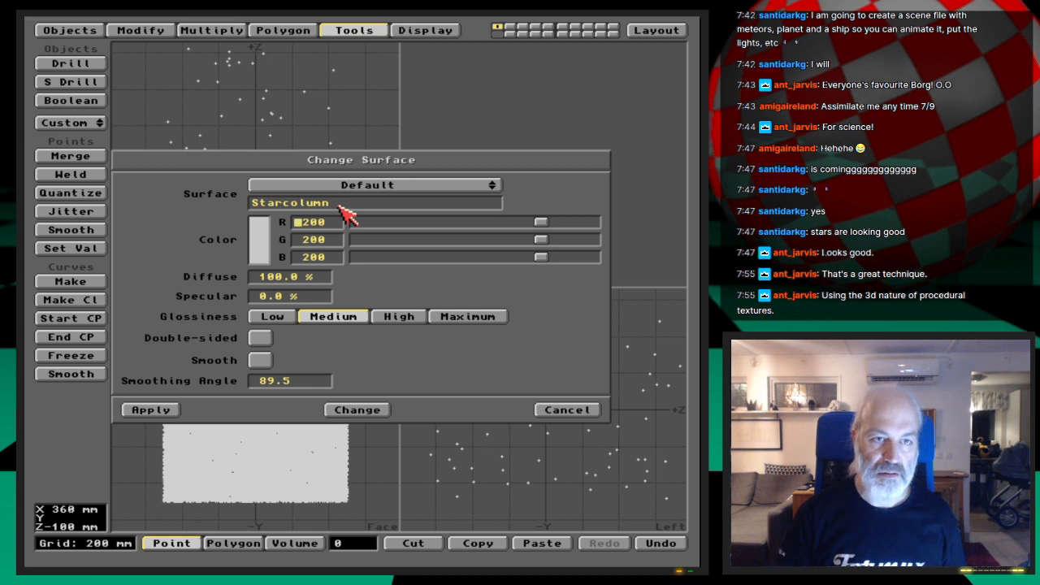
left_click(159, 410)
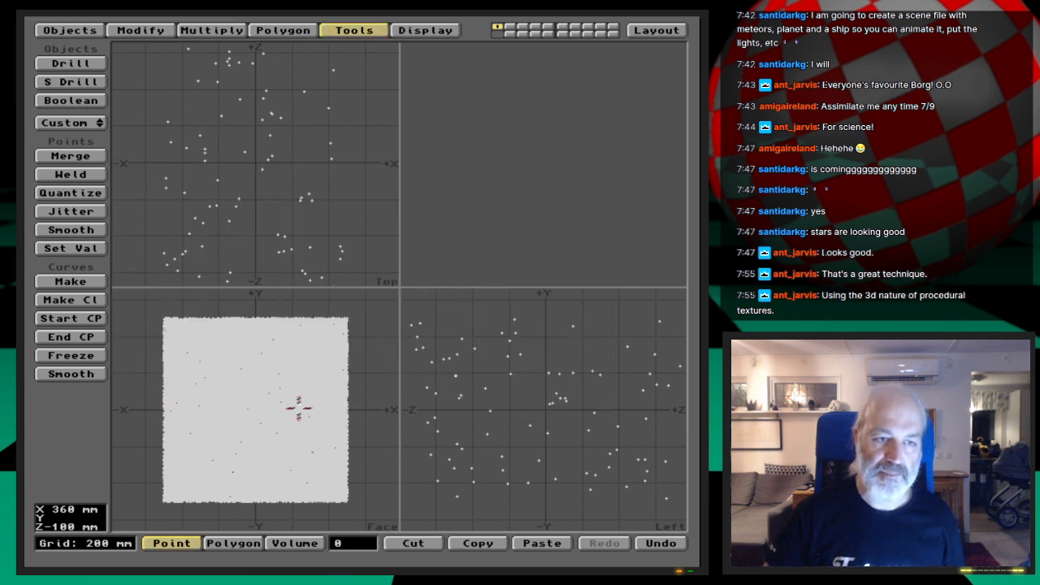
Step: Save the object as Starcolumn-50k in the 3D:Webcast/Ep.21/Objects drawer
key("shift+s")
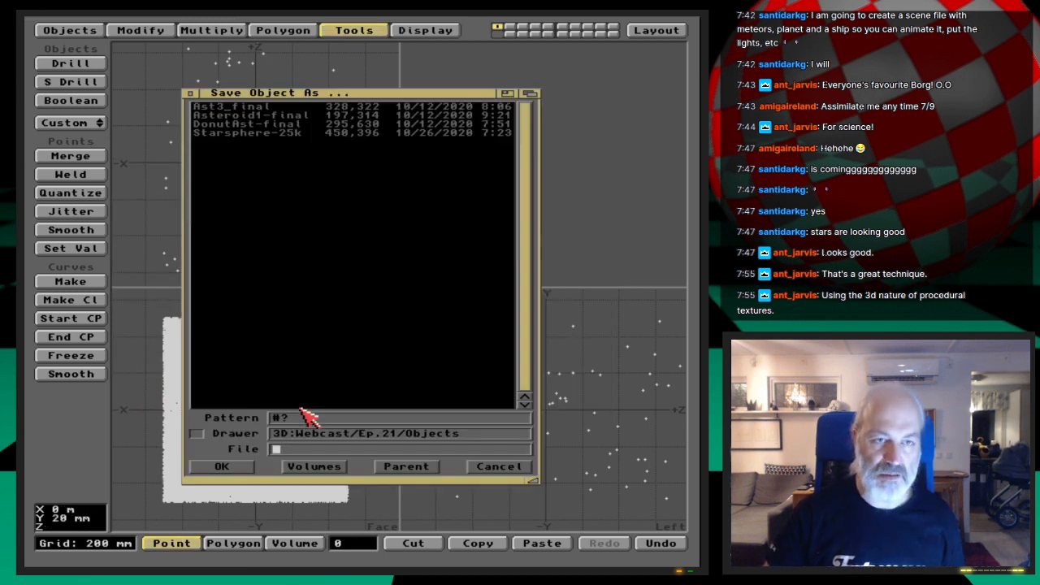
type("Starcolumn")
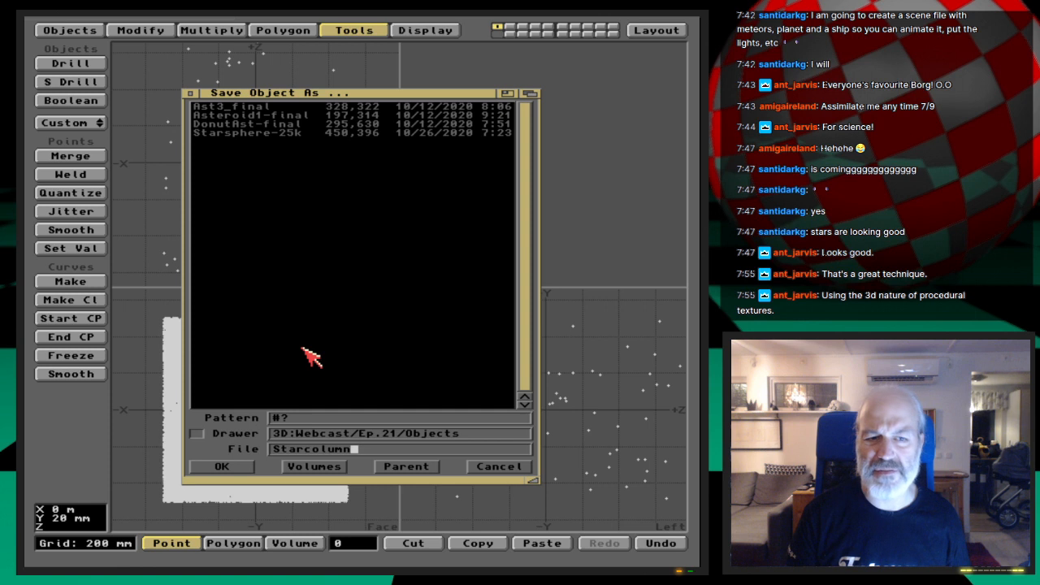
type("-50k")
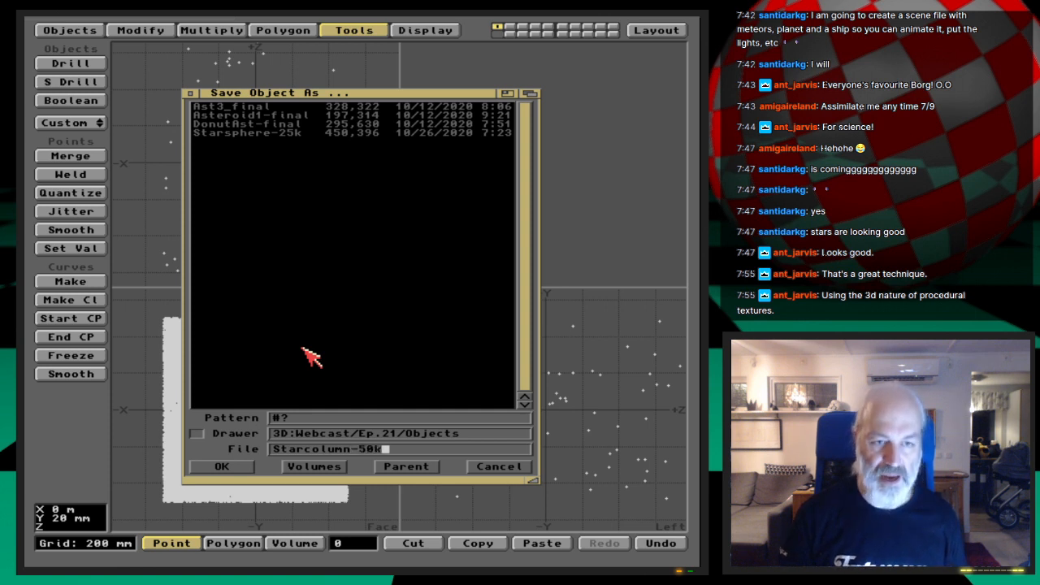
key("Return")
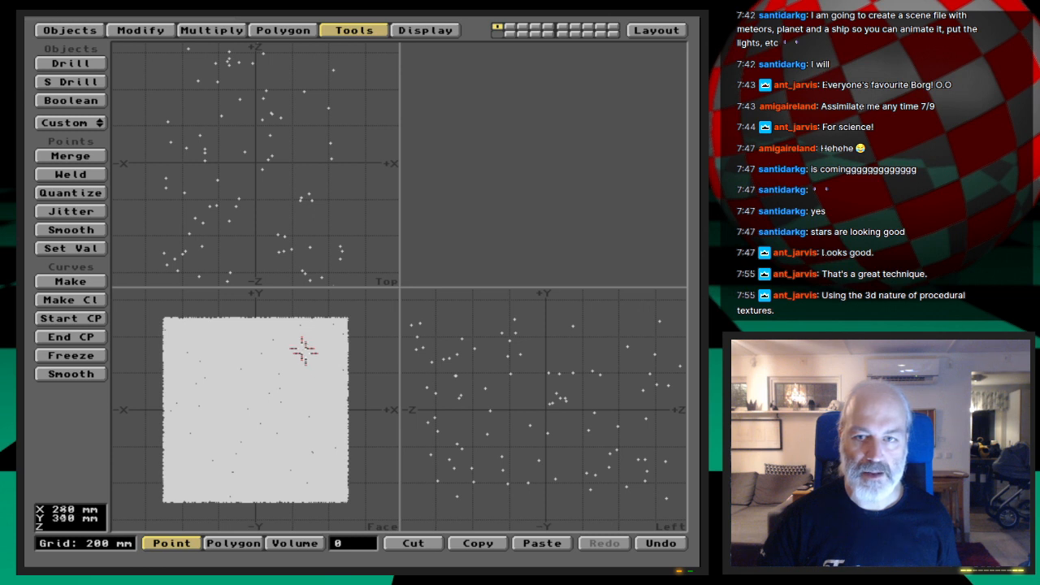
Step: Switch to Layout and load the Starcolumn-50k object into the scene
left_click(674, 30)
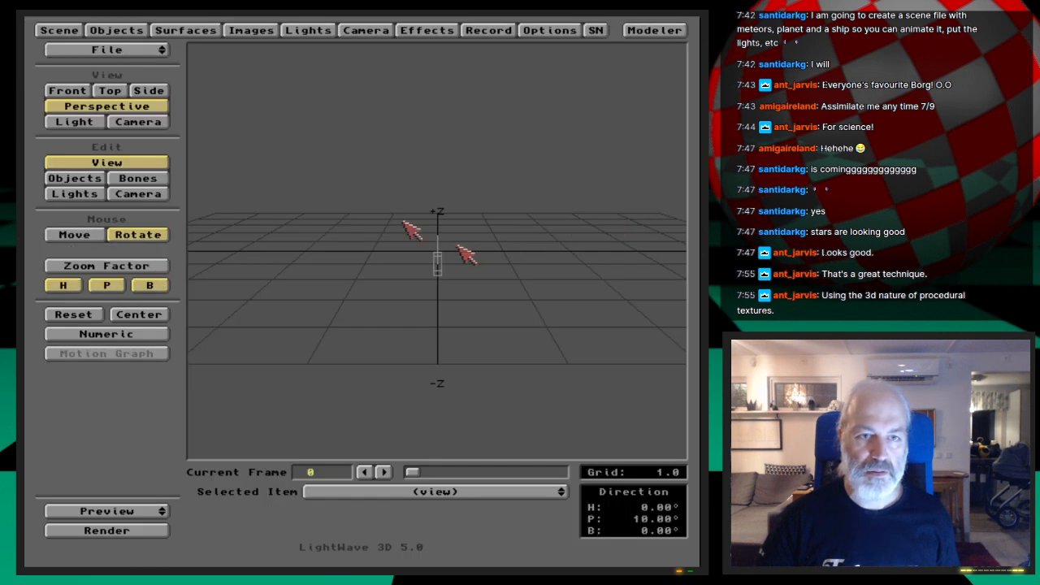
left_click(122, 30)
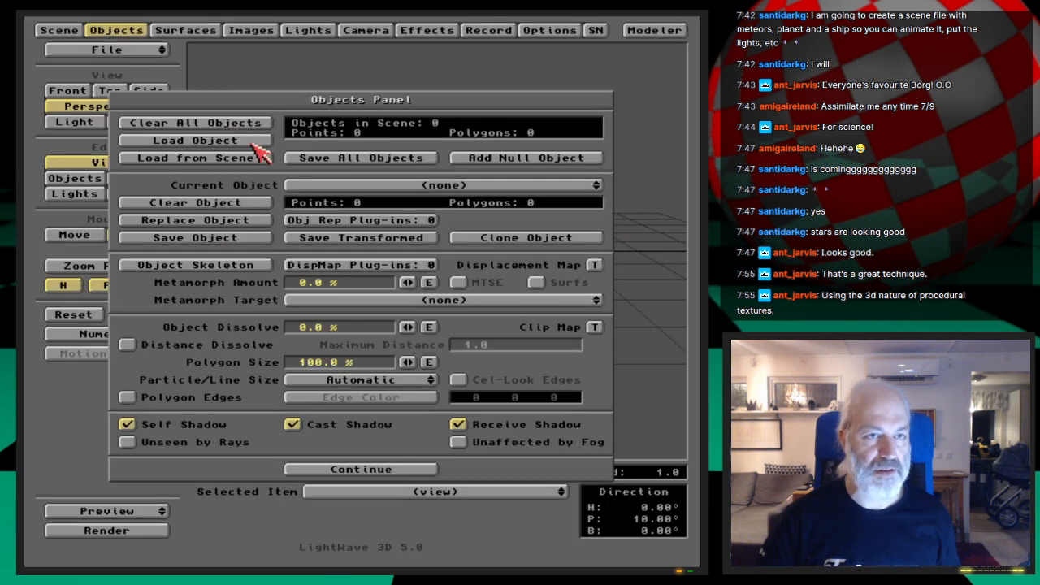
left_click(253, 140)
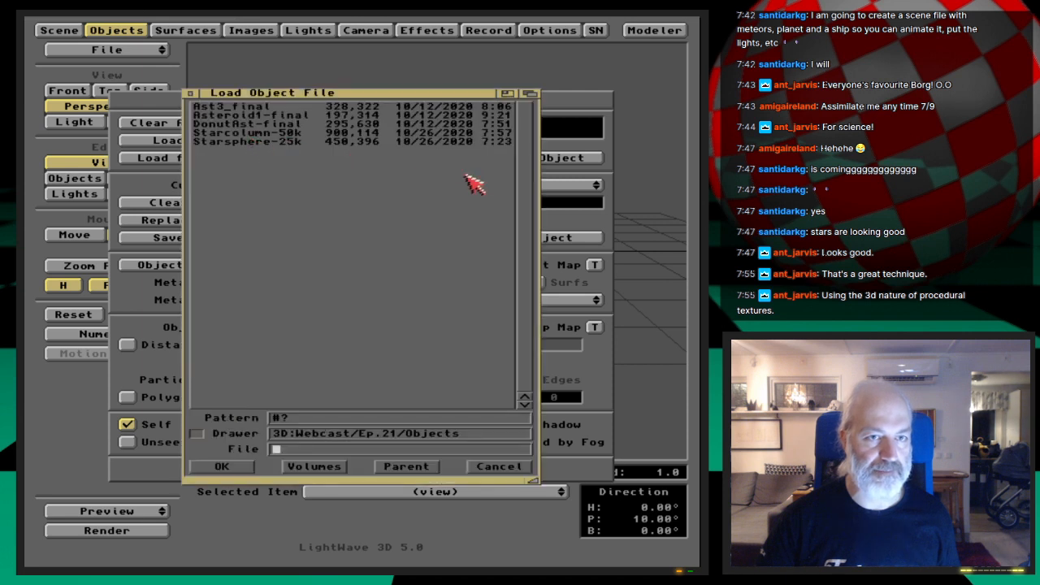
double_click(285, 135)
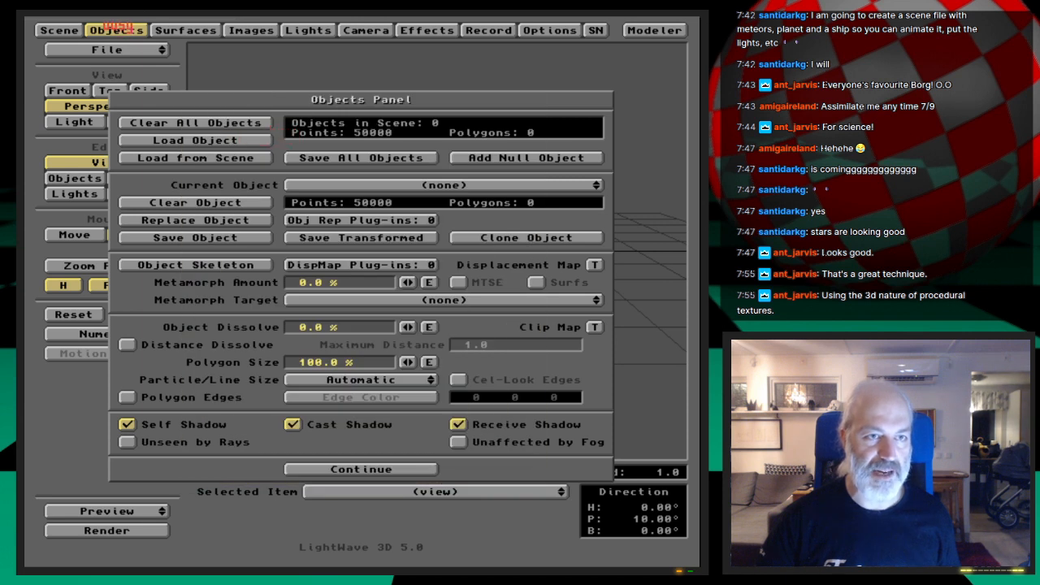
left_click(124, 28)
Step: Add a Fractal Noise color texture to the Starcolumn surface
left_click(186, 30)
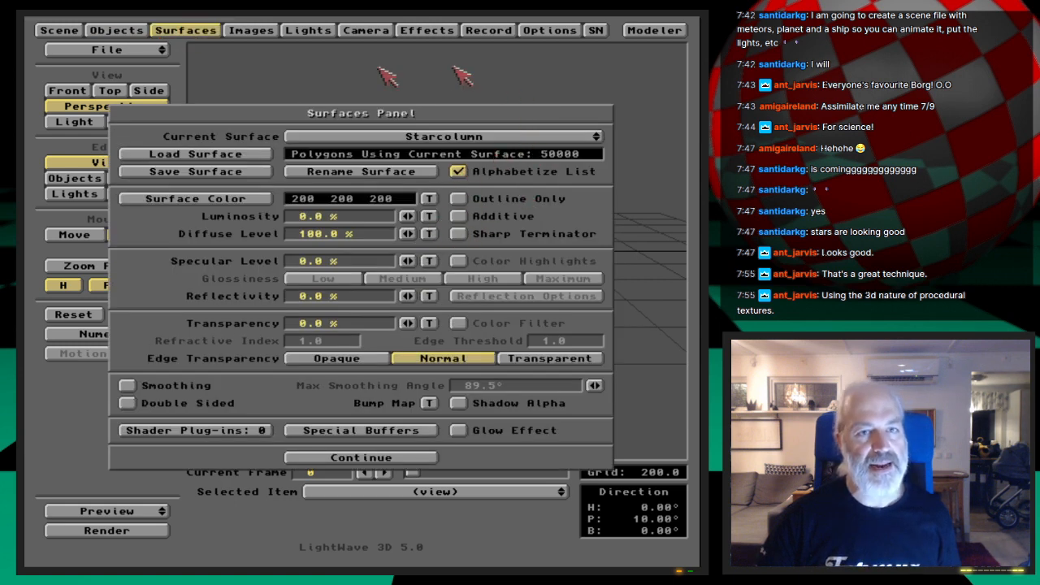
left_click(505, 136)
left_click_drag(504, 136, 520, 175)
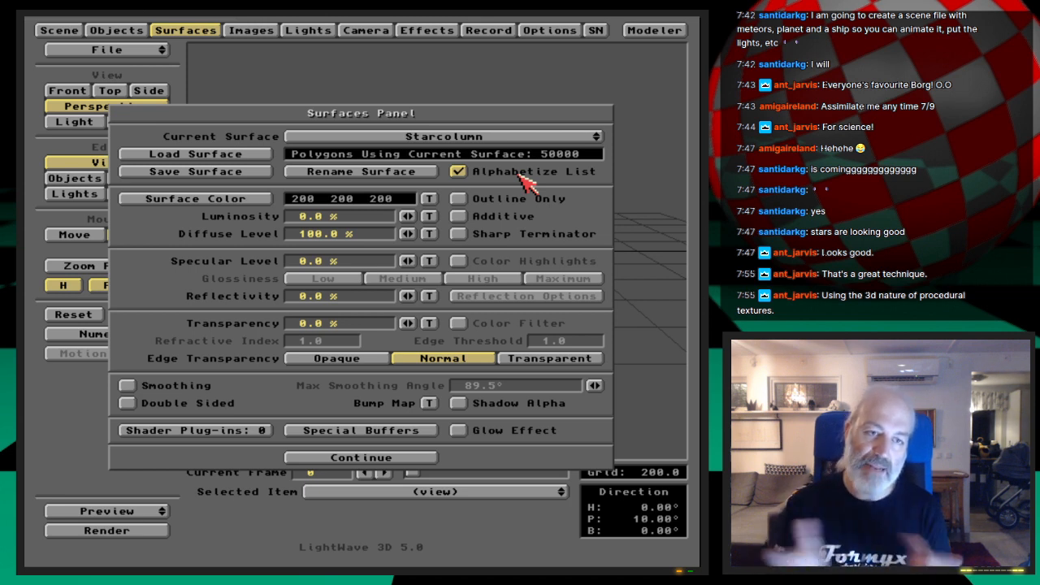
left_click(429, 198)
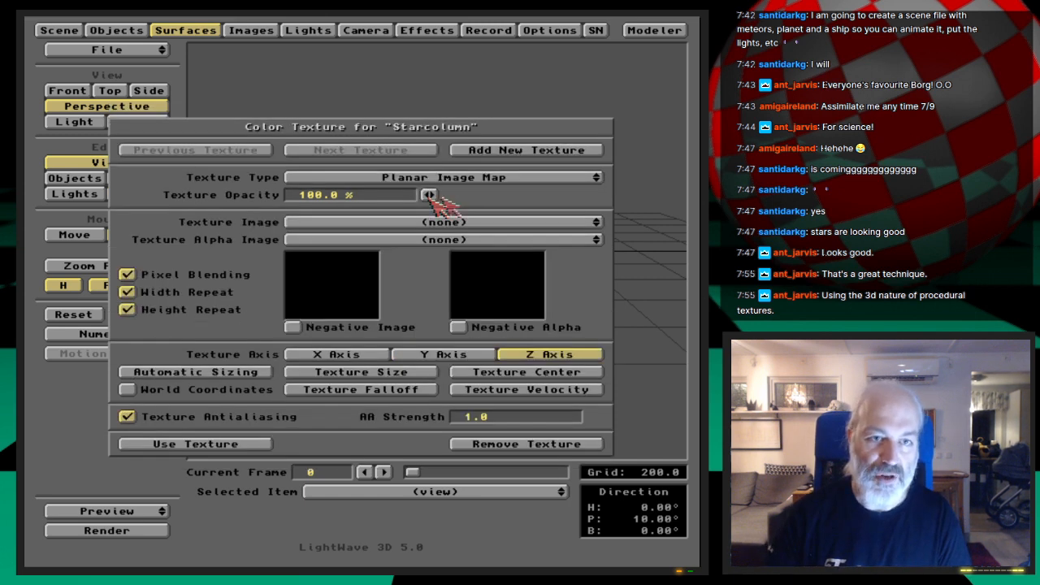
left_click(490, 178)
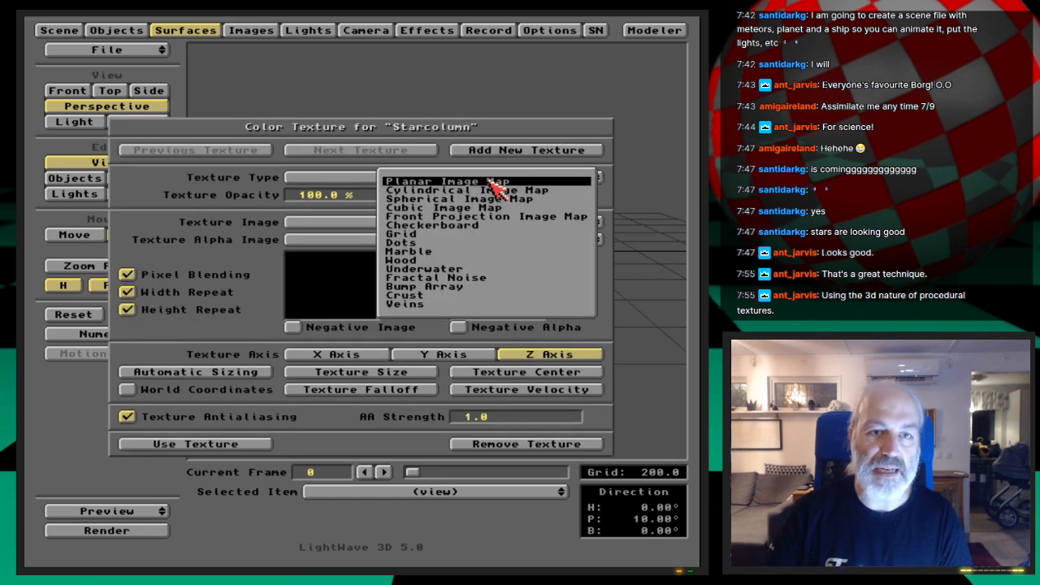
left_click(533, 277)
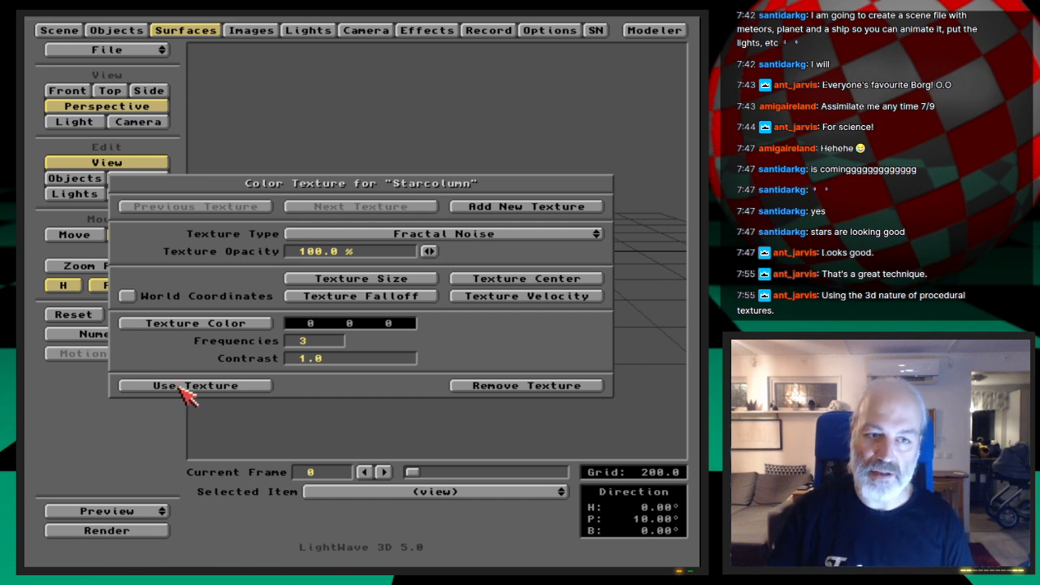
Step: Set the Fractal Noise texture size to 50 on the X, Y and Z axes
left_click(359, 282)
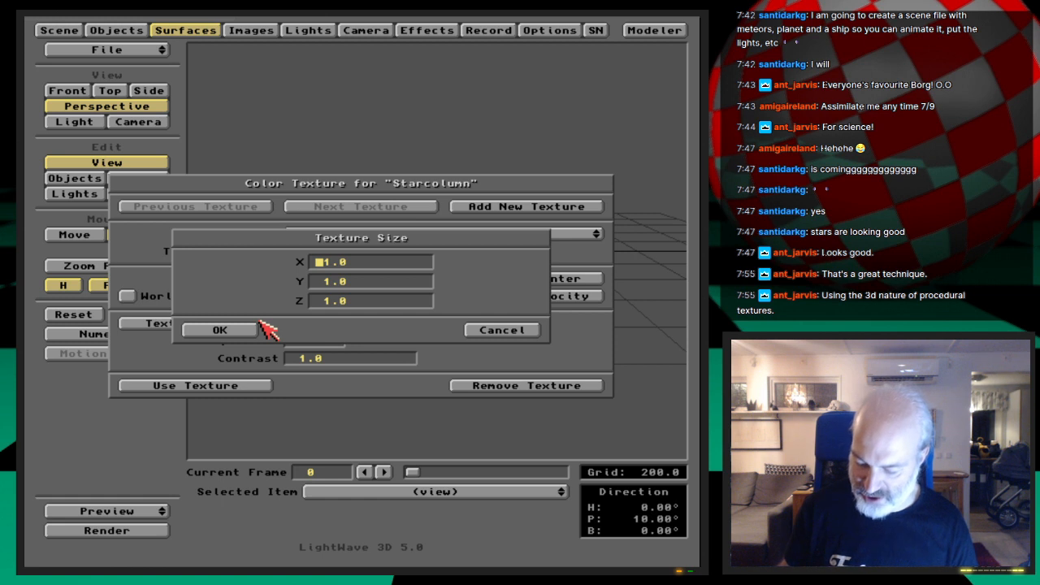
type("50")
key("Return")
type("50")
key("Return")
type("50")
key("Return")
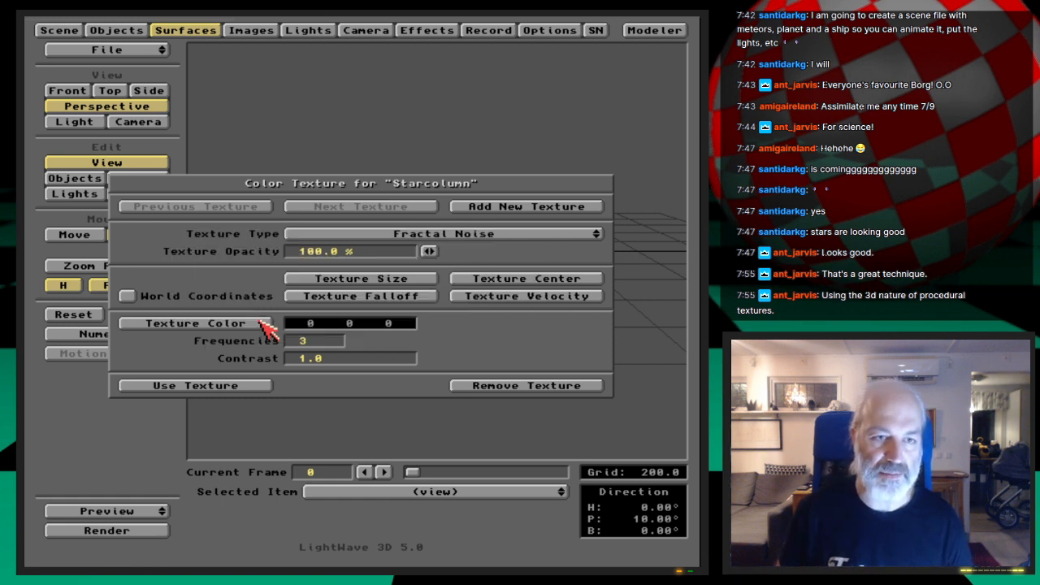
Step: Test-render the current frame, then accept the color texture and close the surface settings
key("F9")
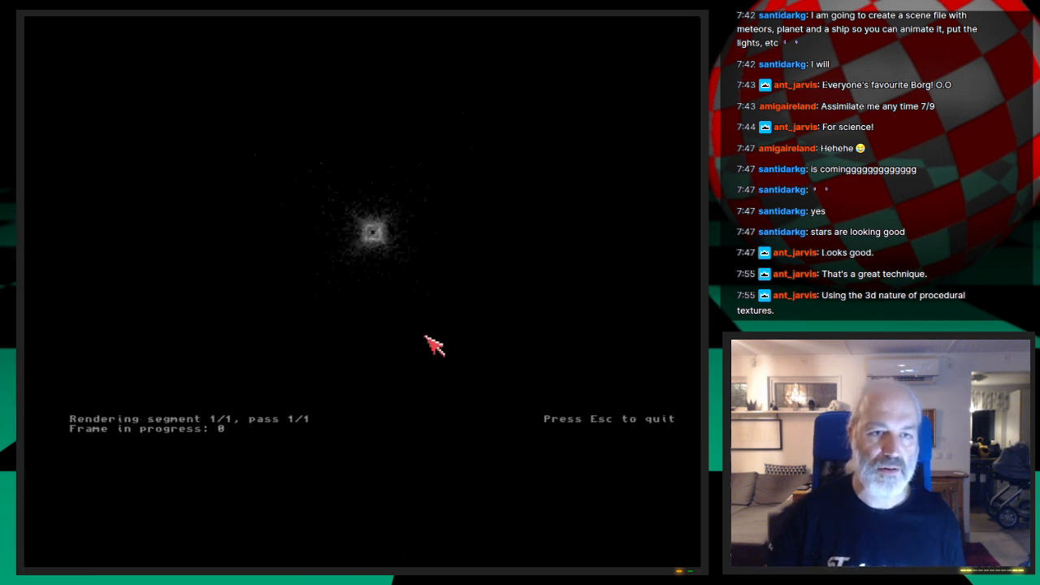
key("Escape")
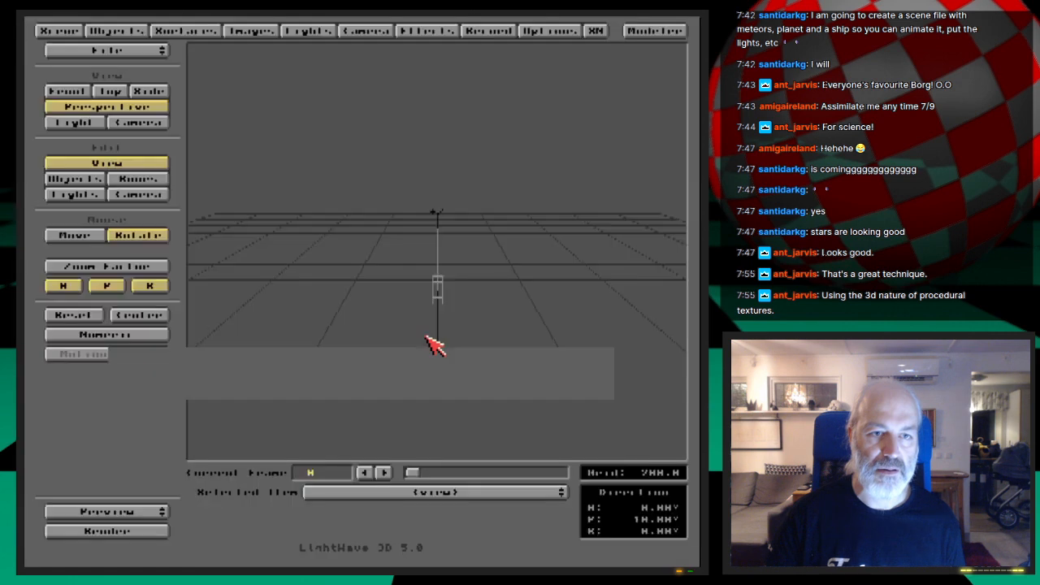
left_click(257, 382)
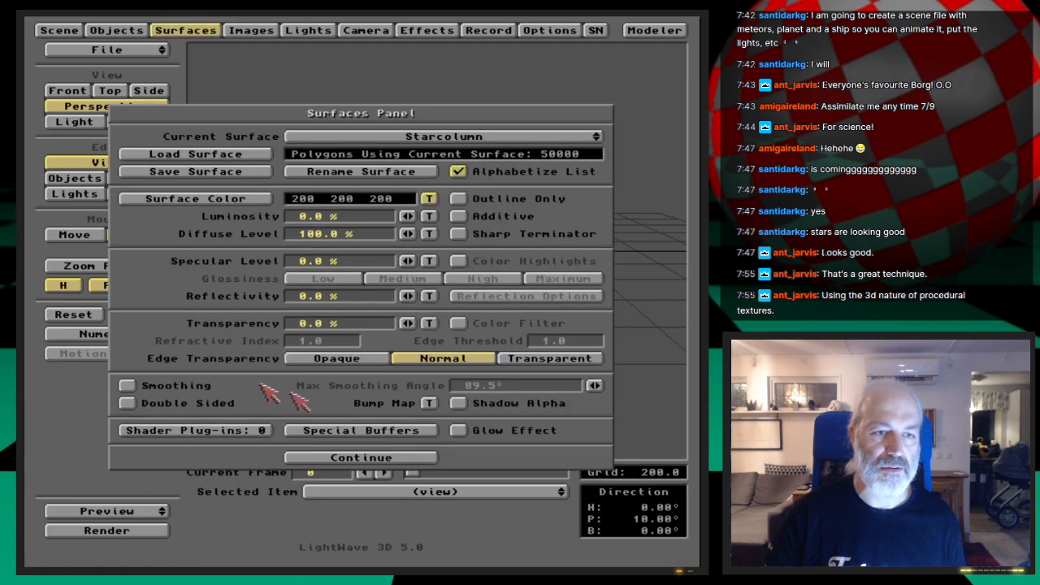
left_click(380, 457)
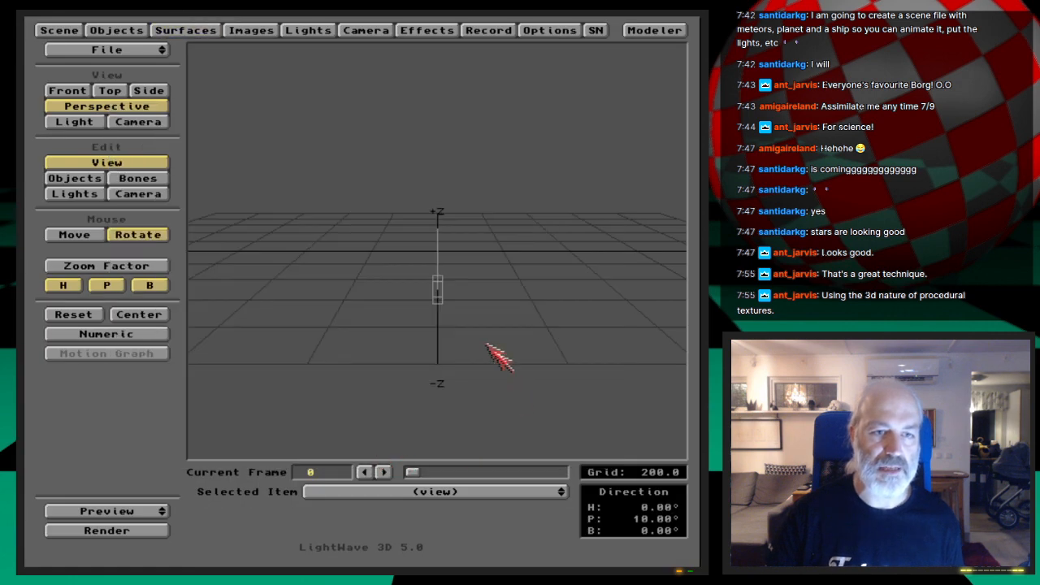
Step: Through the camera view, move the camera along Z only to about -481.8, keyframe it at frame 0 and test-render the frame
left_click(145, 124)
left_click(165, 196)
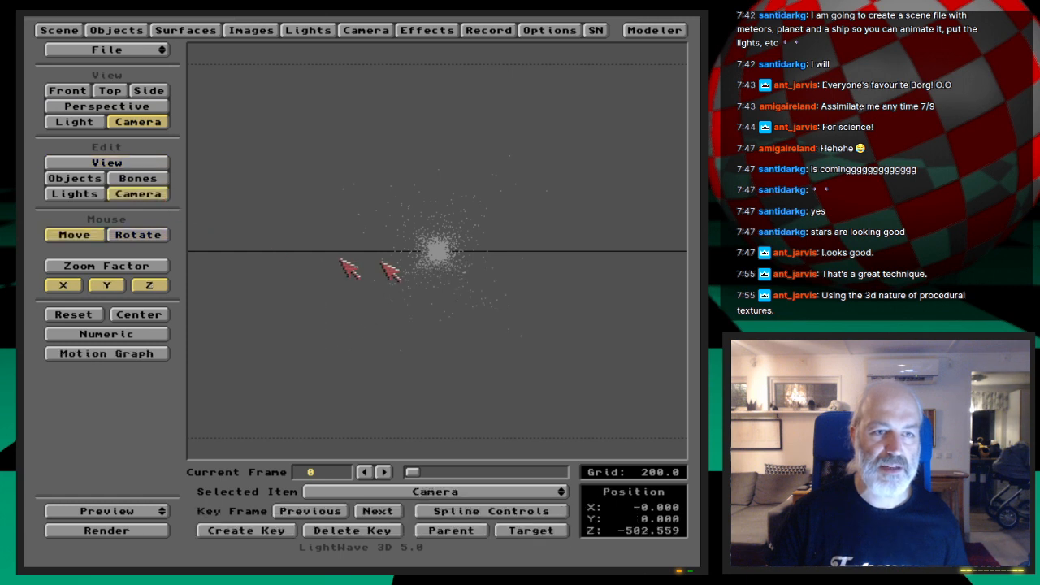
key("bracketleft")
key("bracketleft")
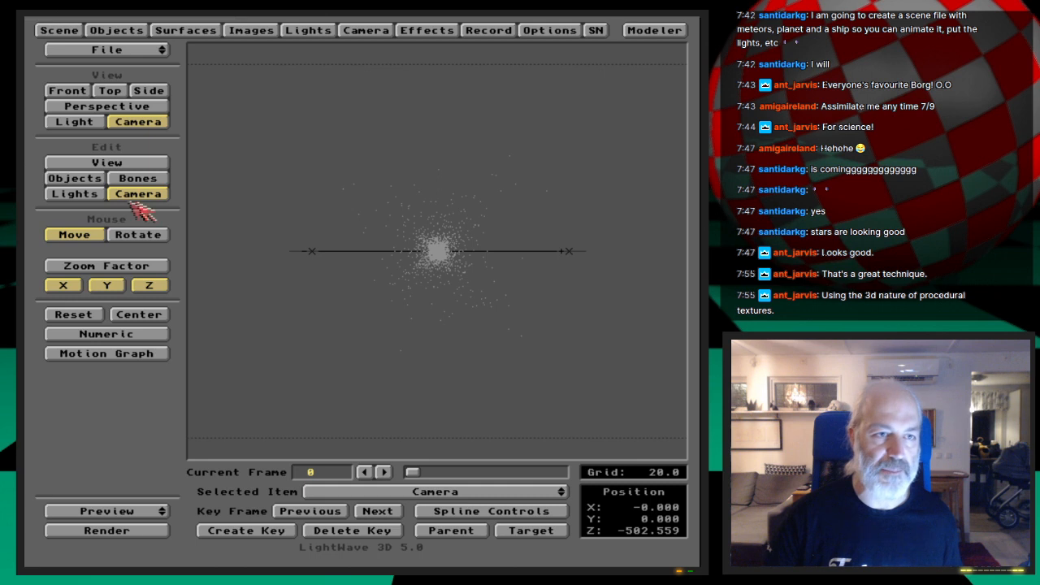
left_click(97, 283)
left_click(63, 286)
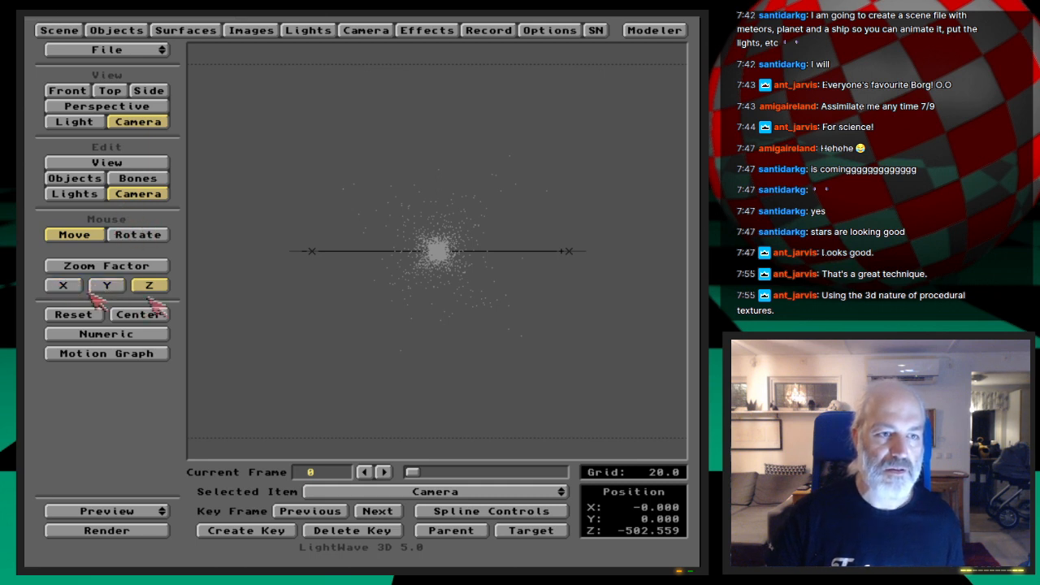
left_click_drag(483, 376, 483, 378)
key("Return")
key("Return")
key("F9")
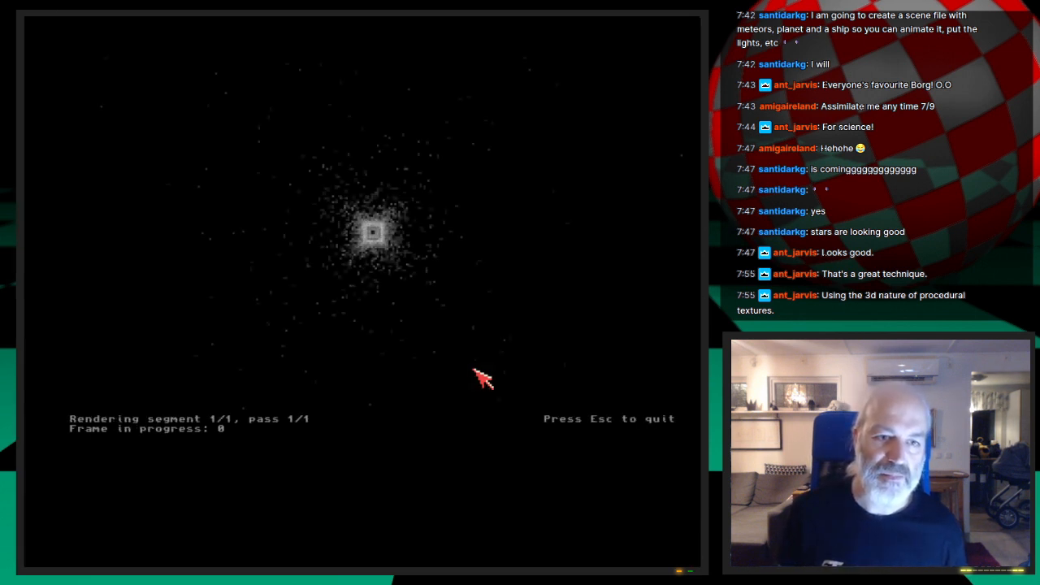
key("Escape")
Step: Set the Starcolumn surface to 100% luminosity and 0% diffuse level, and save all objects
left_click(213, 30)
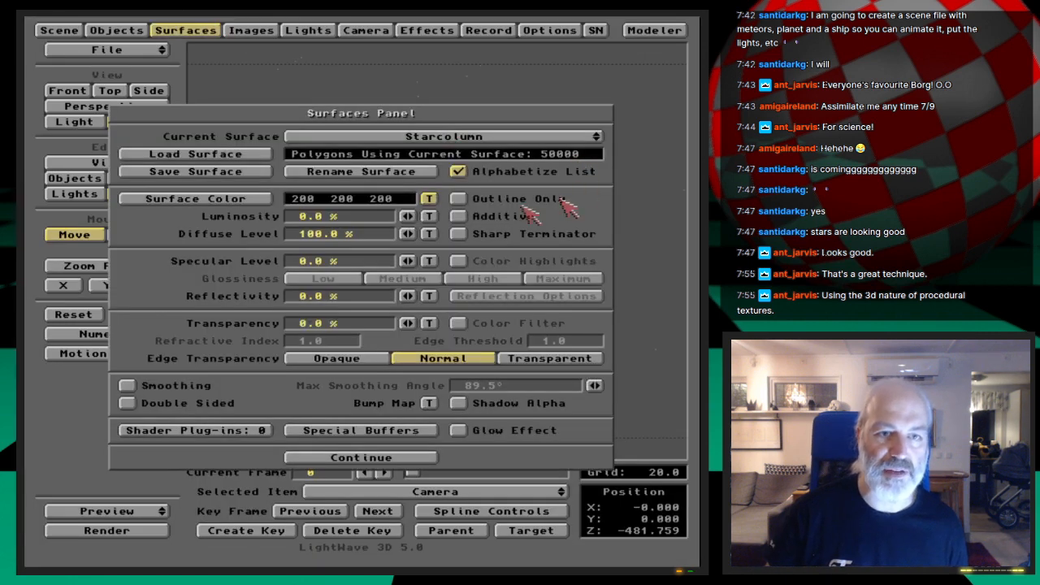
left_click_drag(407, 216, 488, 216)
left_click_drag(407, 234, 325, 232)
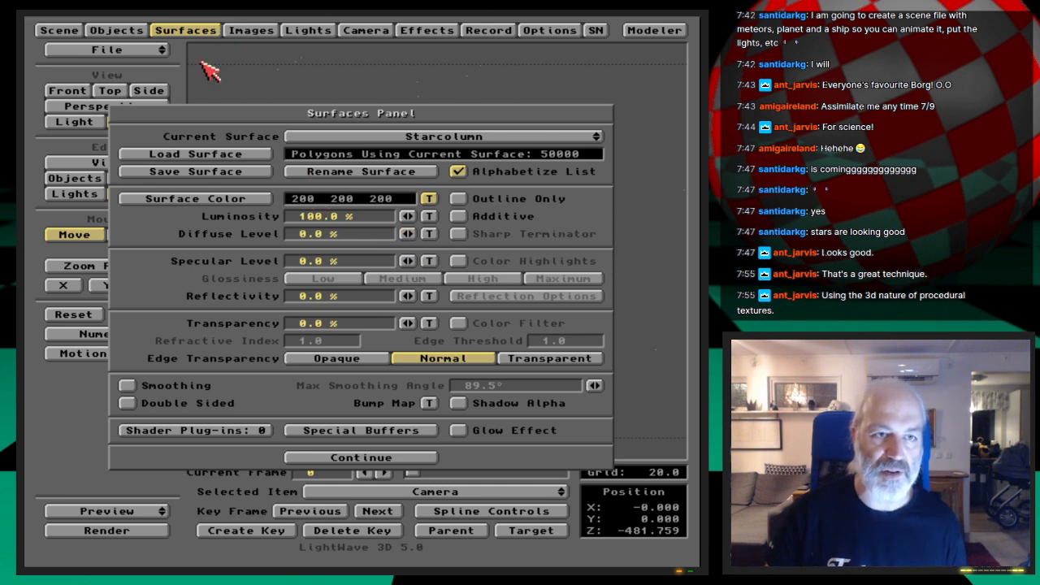
left_click(134, 30)
left_click(422, 161)
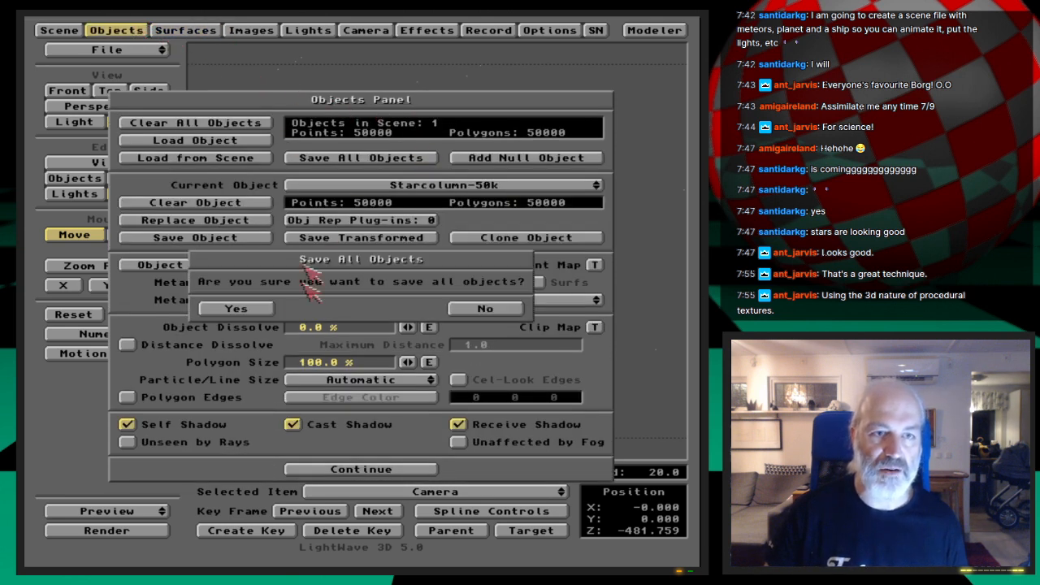
left_click(236, 307)
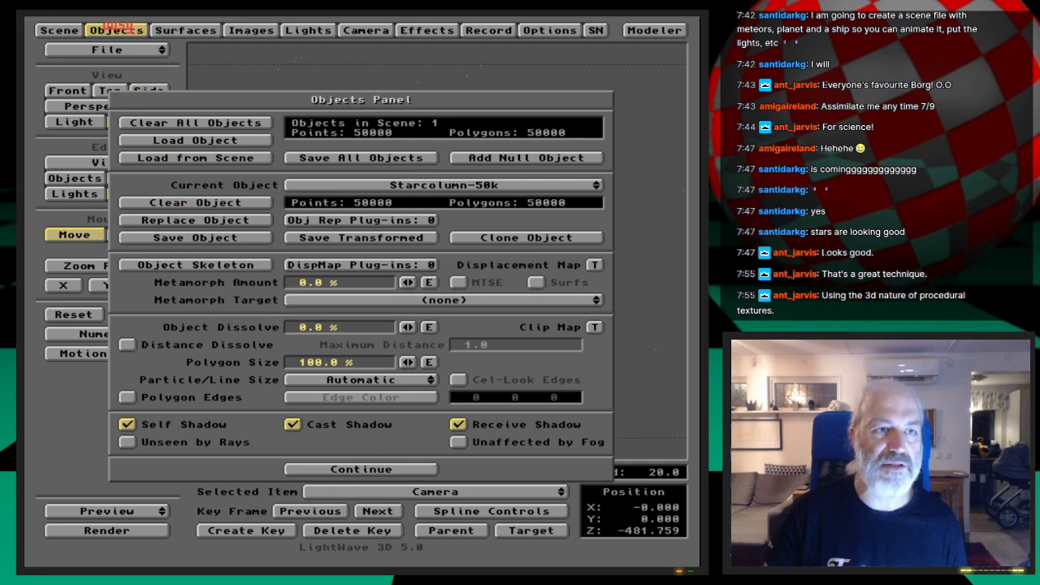
Step: Set the Starcolumn surface color to 255, 255, 255 and check its Fractal Noise color texture
left_click(209, 30)
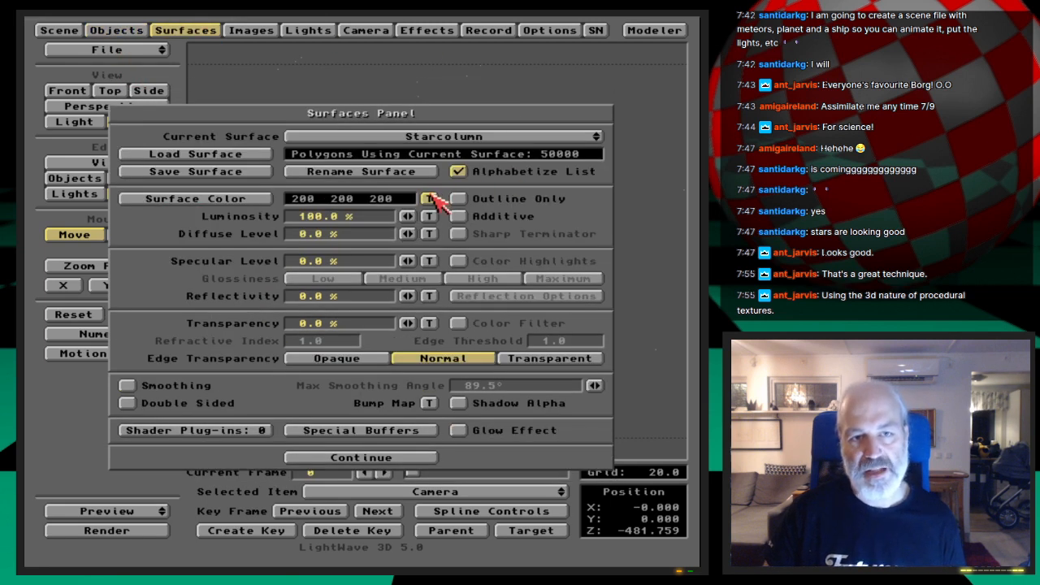
left_click(237, 199)
type("255")
key("Tab")
type("255")
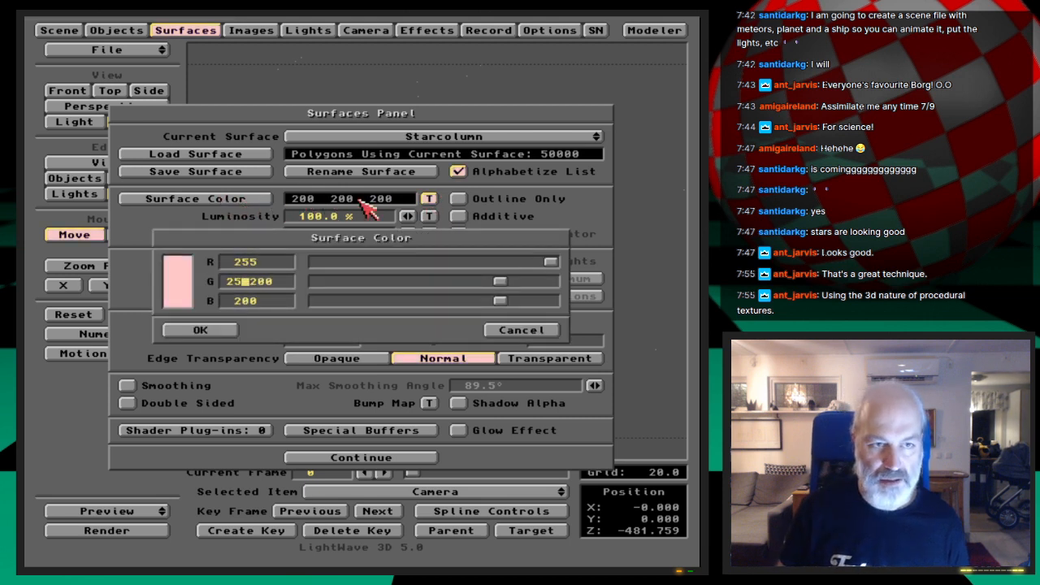
key("Tab")
type("255")
key("Return")
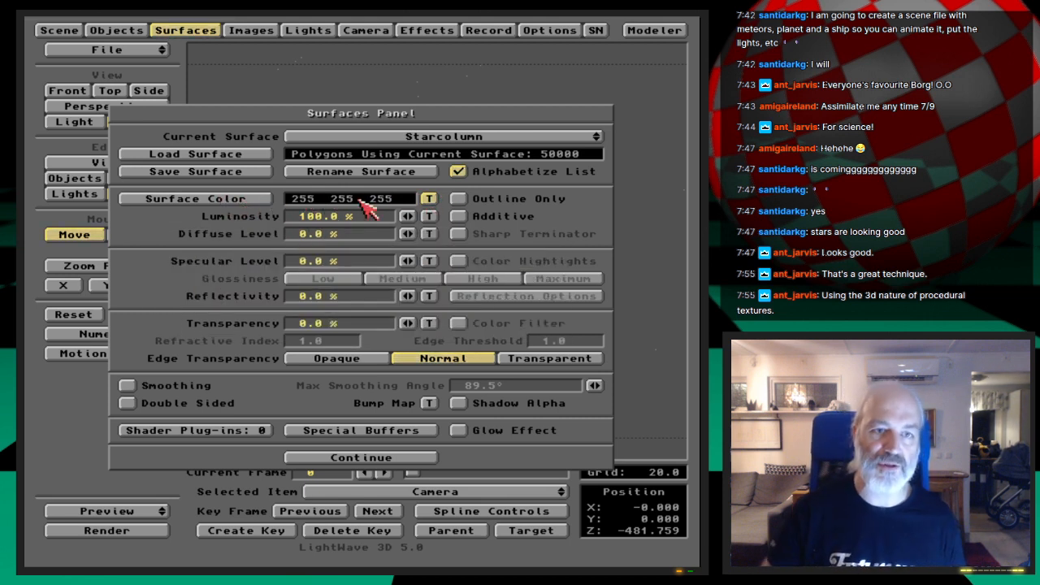
left_click(429, 199)
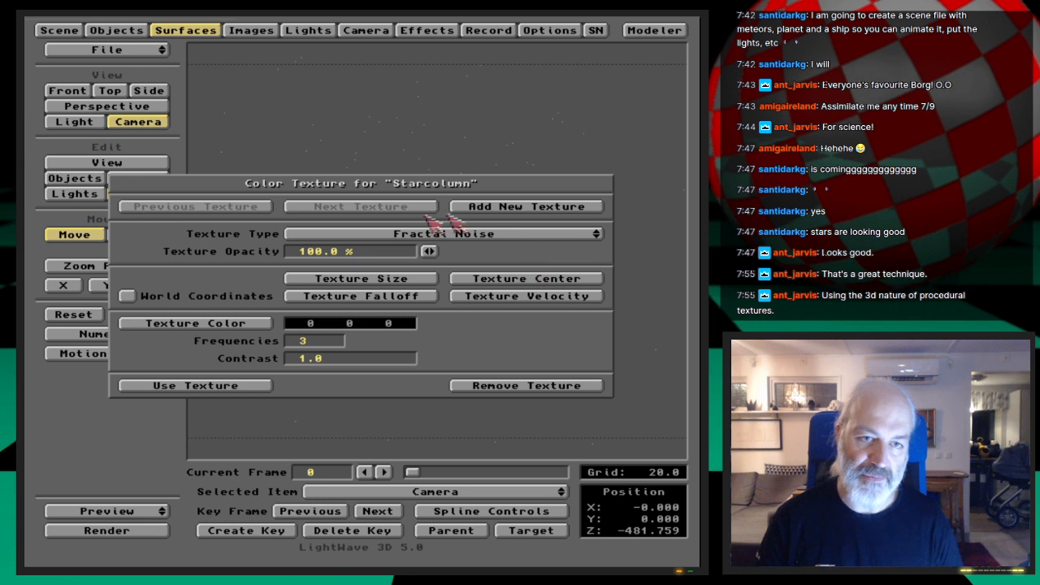
left_click(258, 387)
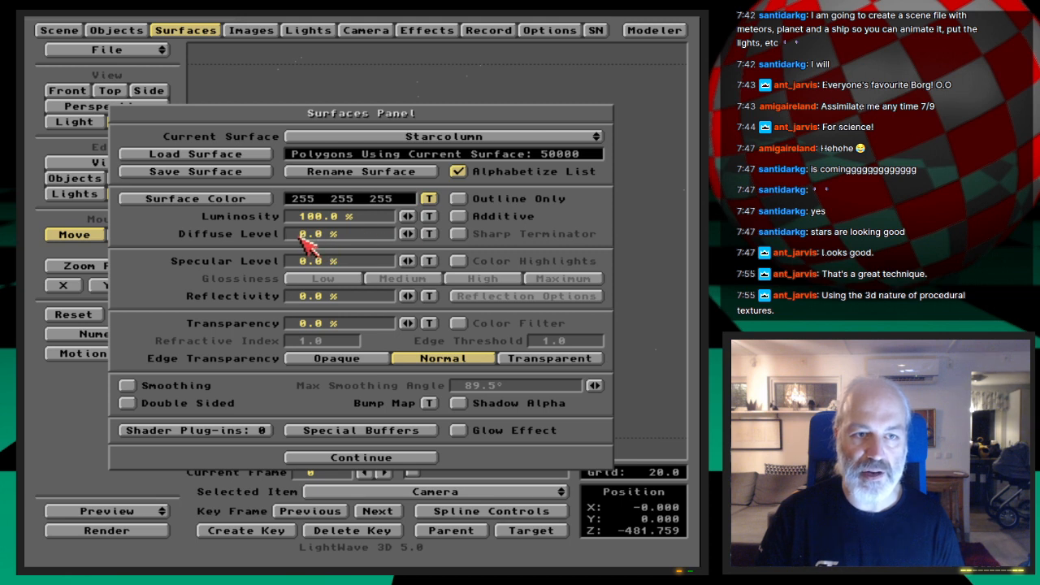
Step: Turn off Self Shadow, Cast Shadow and Receive Shadow for the Starcolumn-50k object
left_click(134, 31)
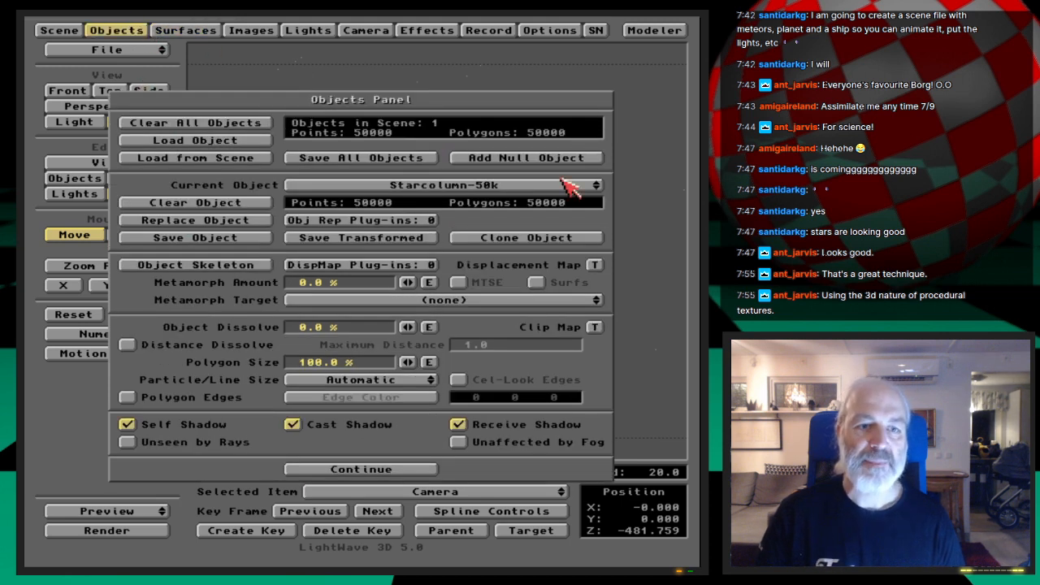
left_click(199, 424)
left_click(312, 425)
left_click(538, 428)
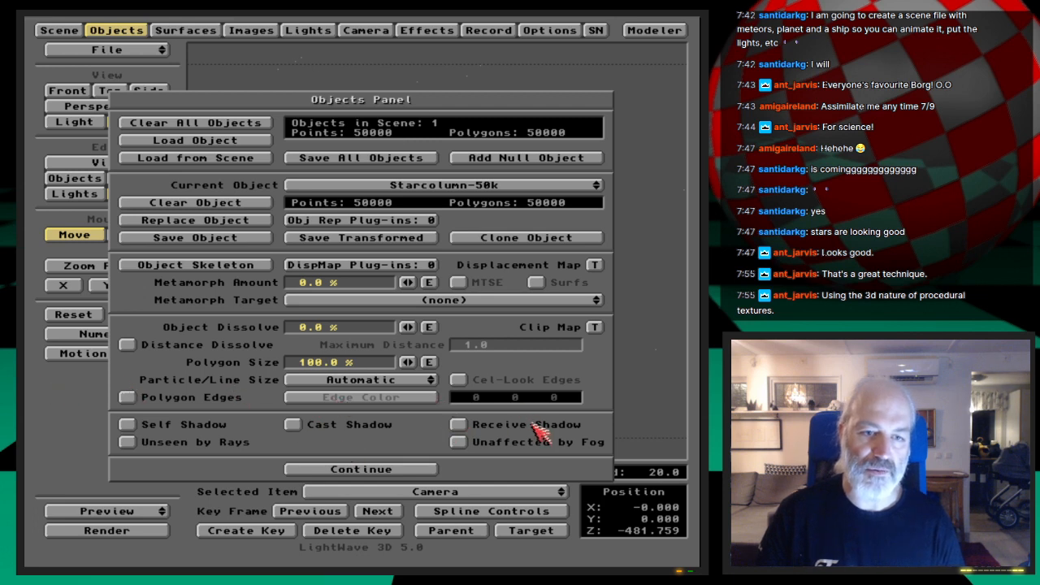
left_click(121, 30)
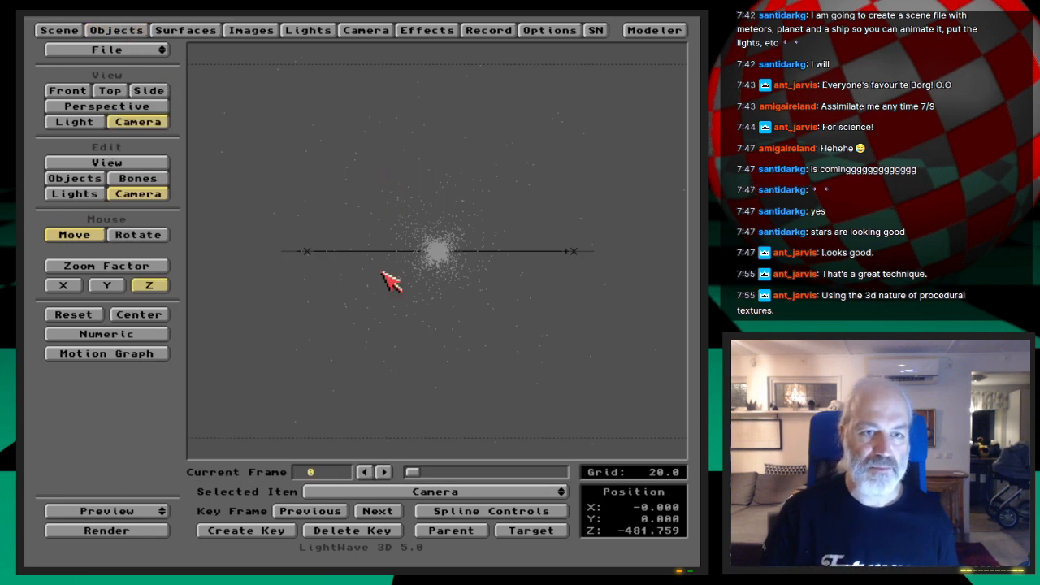
Step: Save all objects, and save the scene as StarColumn in the Ep.21 Scenes drawer
left_click(132, 31)
left_click(406, 159)
left_click(244, 305)
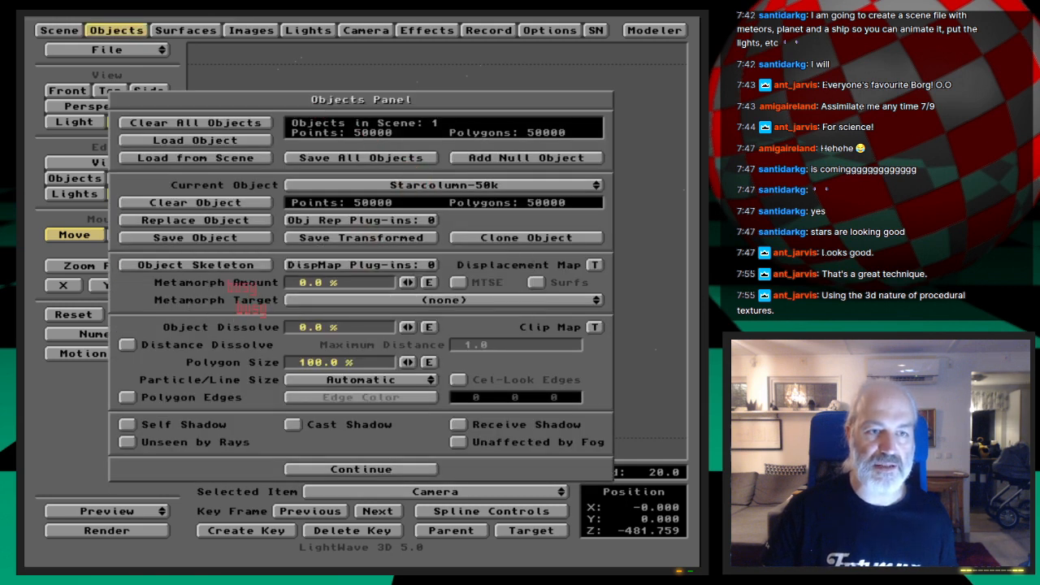
left_click(116, 30)
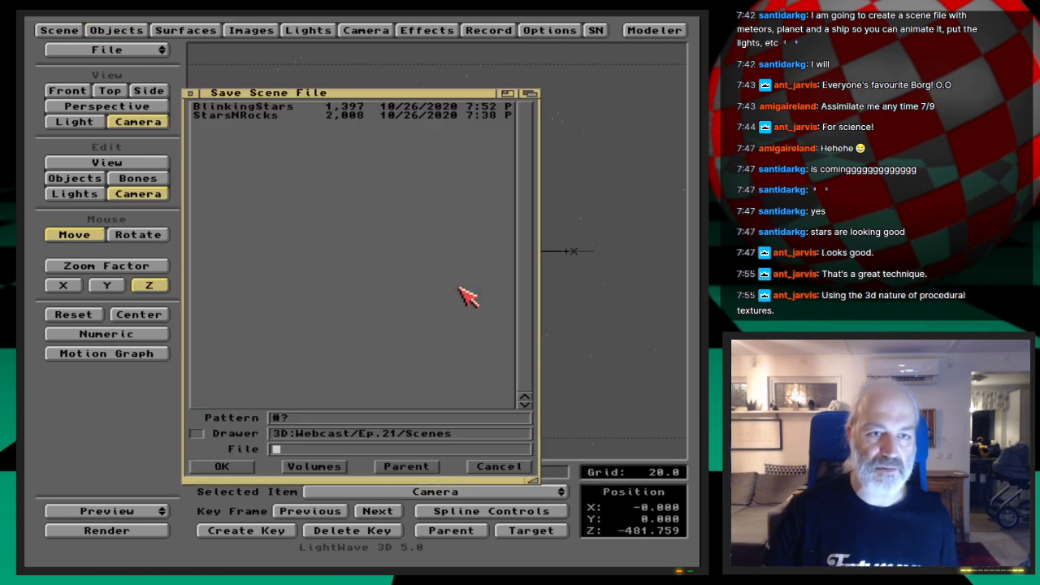
key("s")
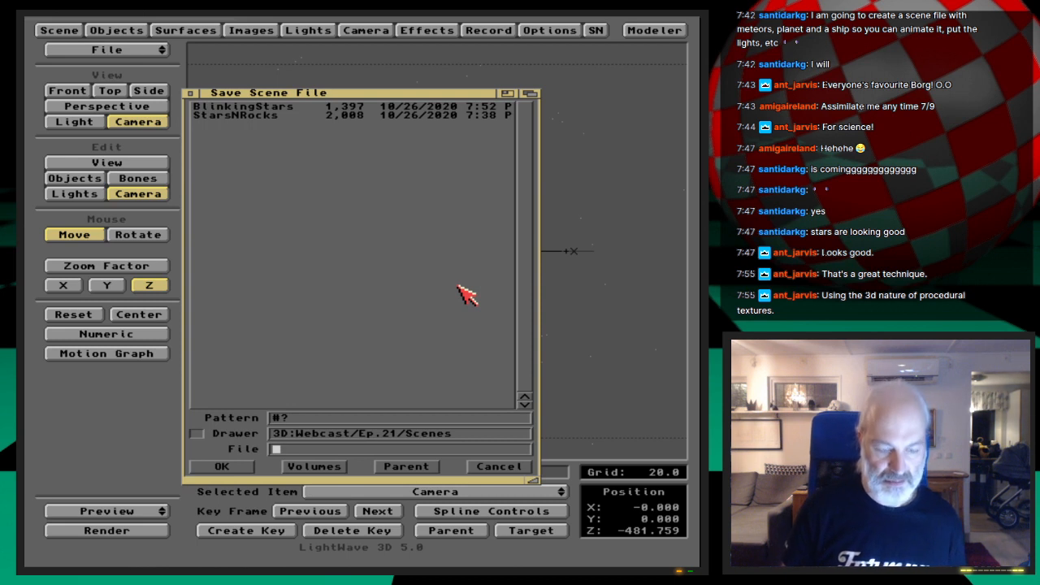
type("Star")
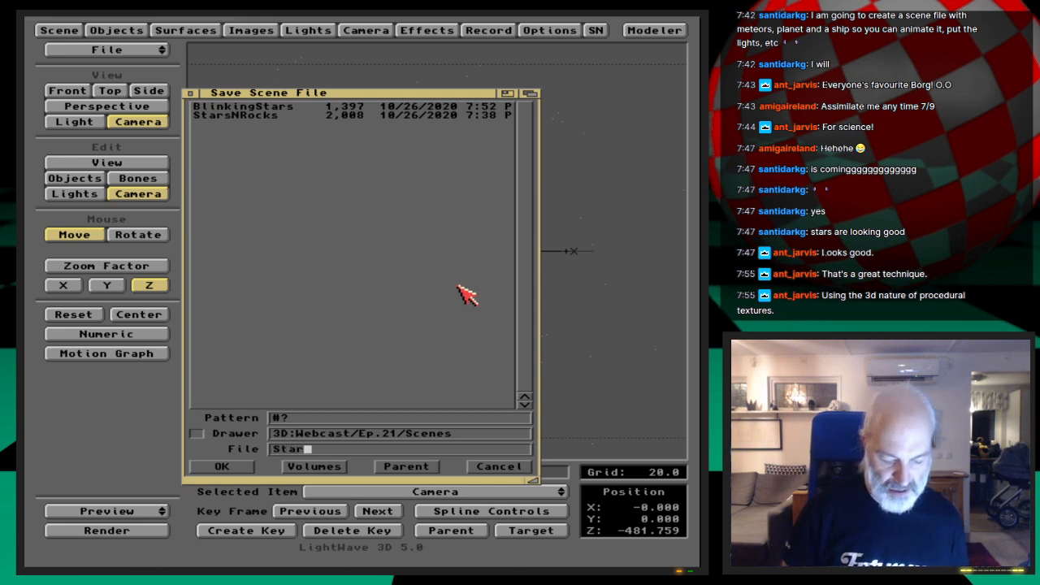
type("Column")
key("Return")
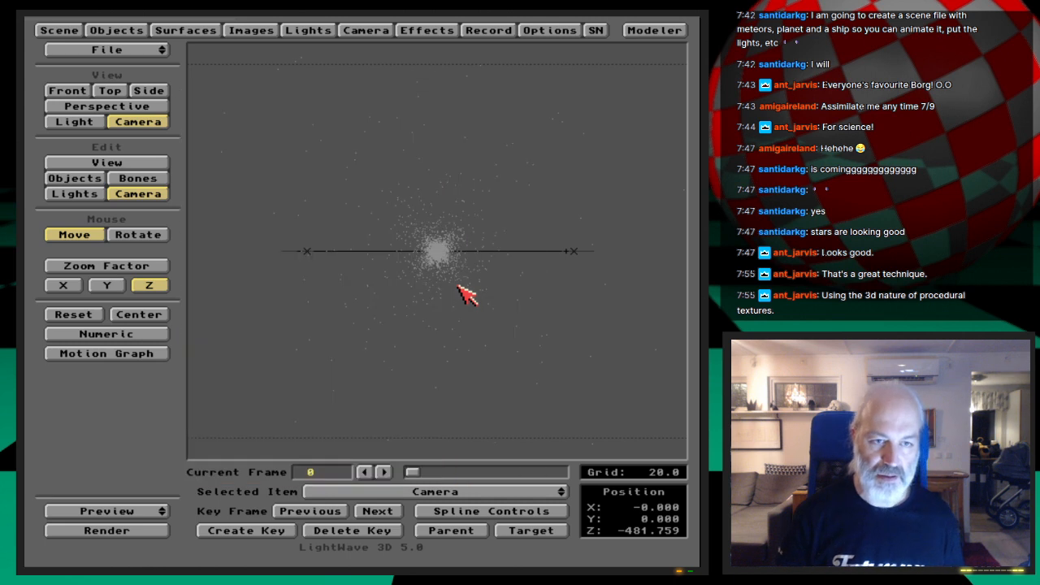
Step: Test-render the frame, and enable Distance Dissolve on Starcolumn-50k with a maximum distance of 1000
key("F9")
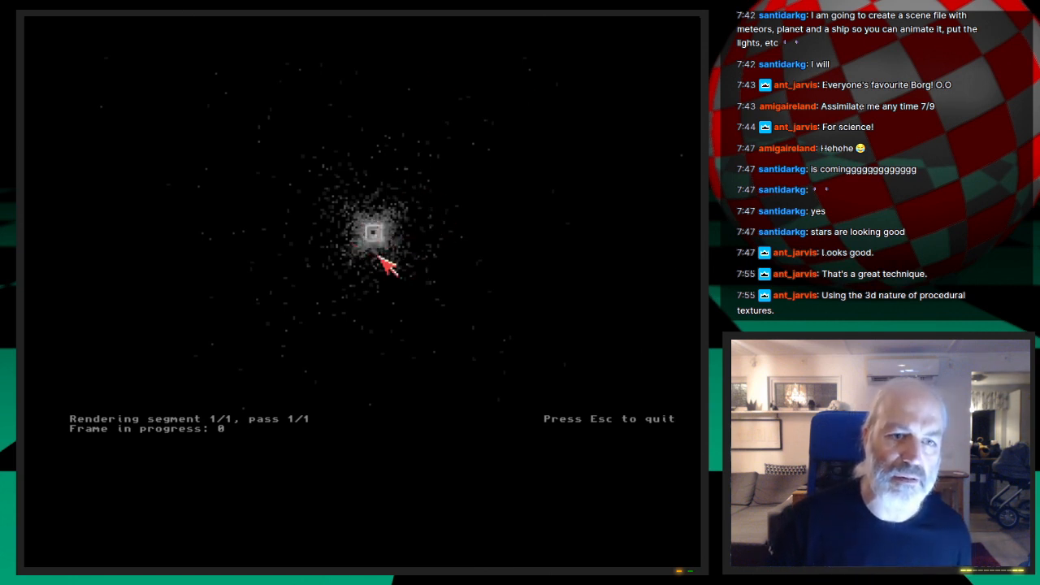
left_click(379, 257)
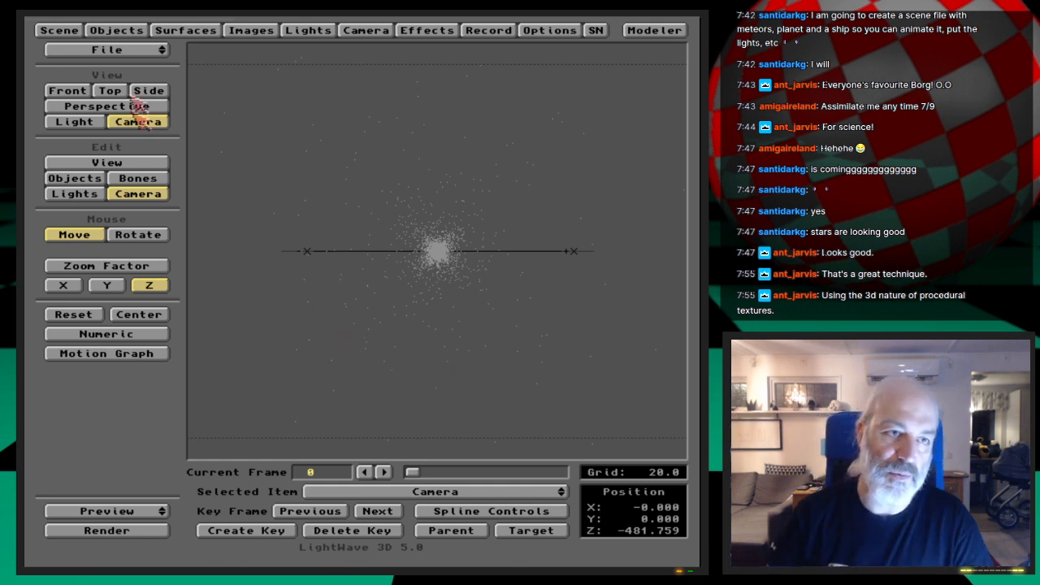
left_click(126, 29)
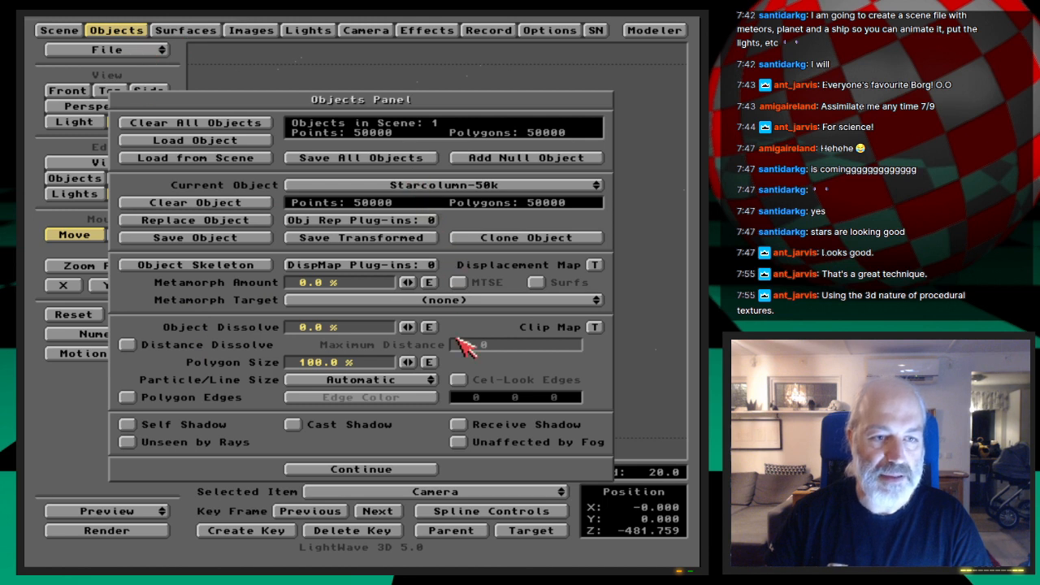
left_click(210, 345)
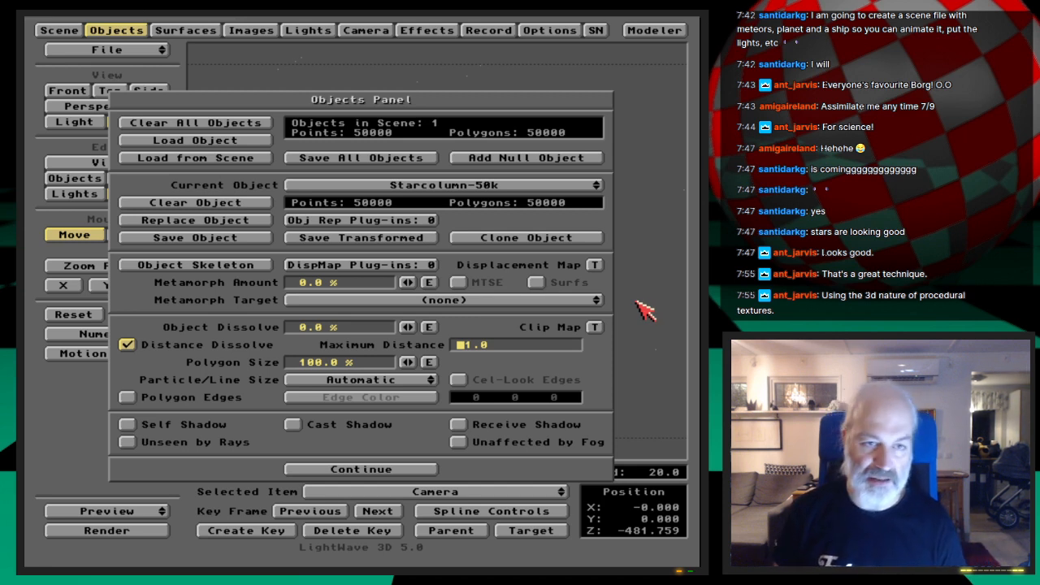
type("1000")
key("Return")
key("F9")
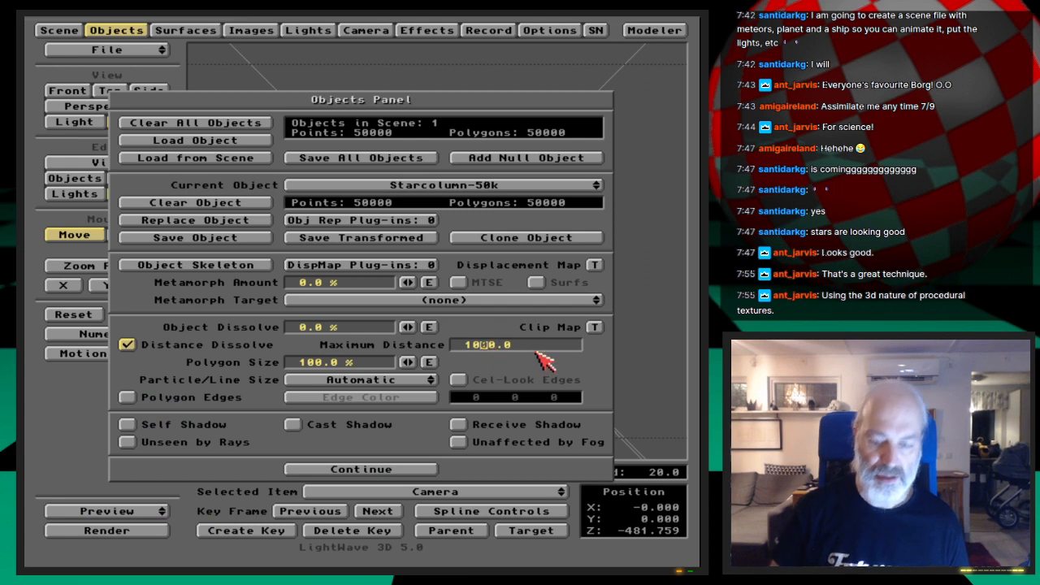
Step: Lower the Distance Dissolve maximum distance to 50 and test-render the frame
key("F9")
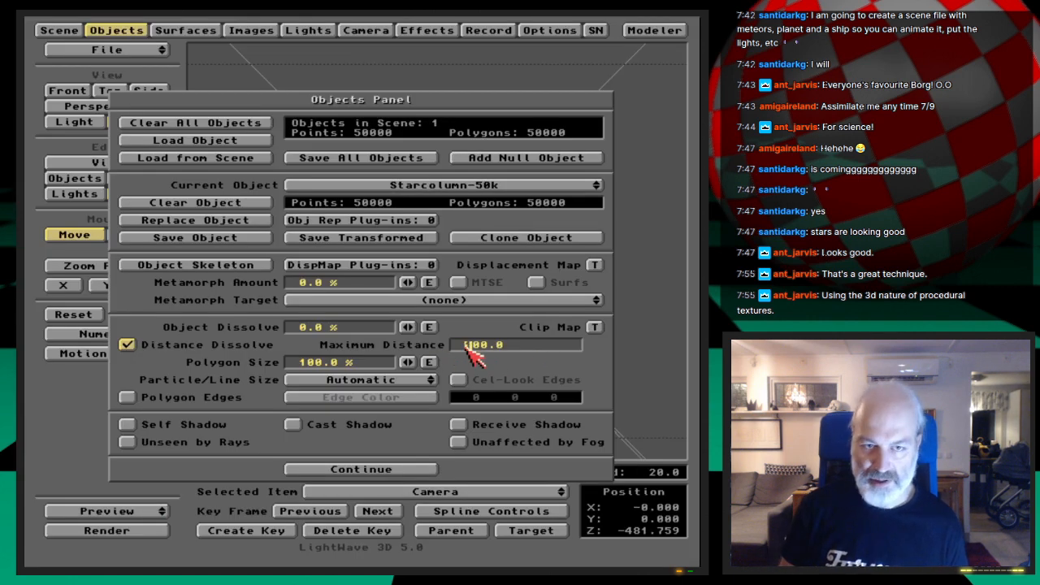
key("F9")
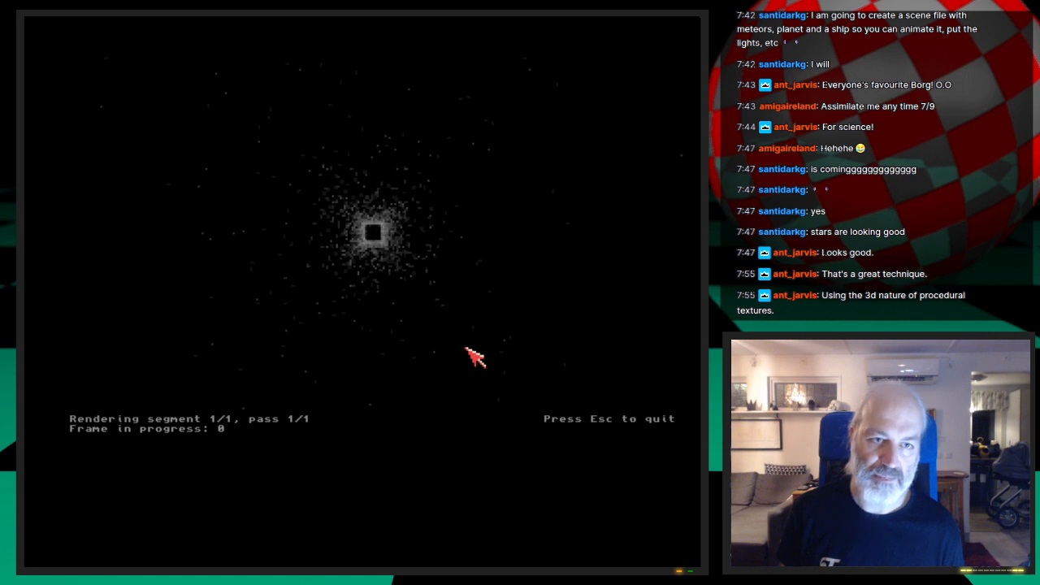
key("Escape")
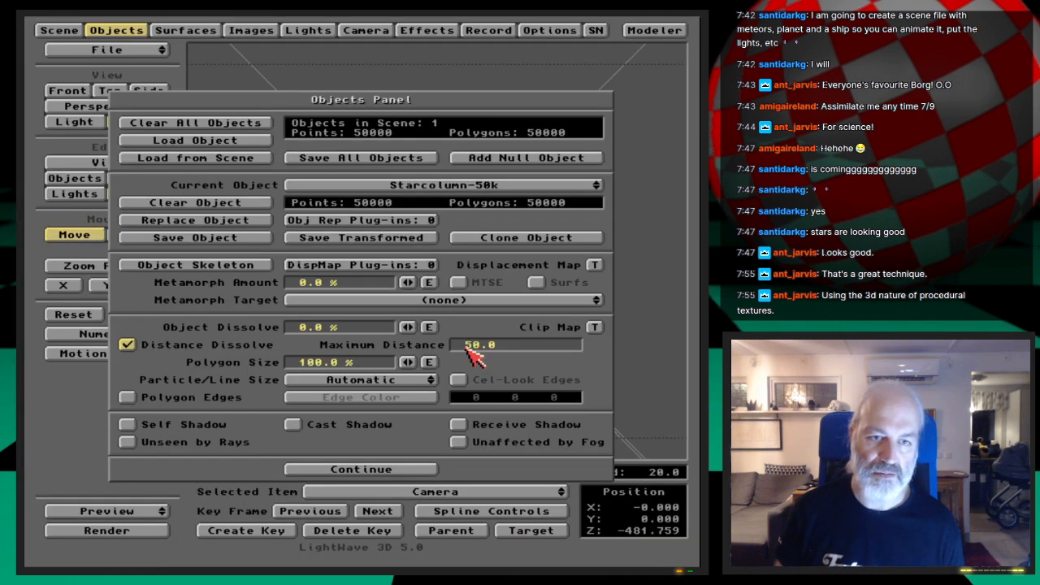
Step: Set the Distance Dissolve maximum distance to 10 and test-render the frame
left_click(462, 346)
type("10")
key("Return")
key("F9")
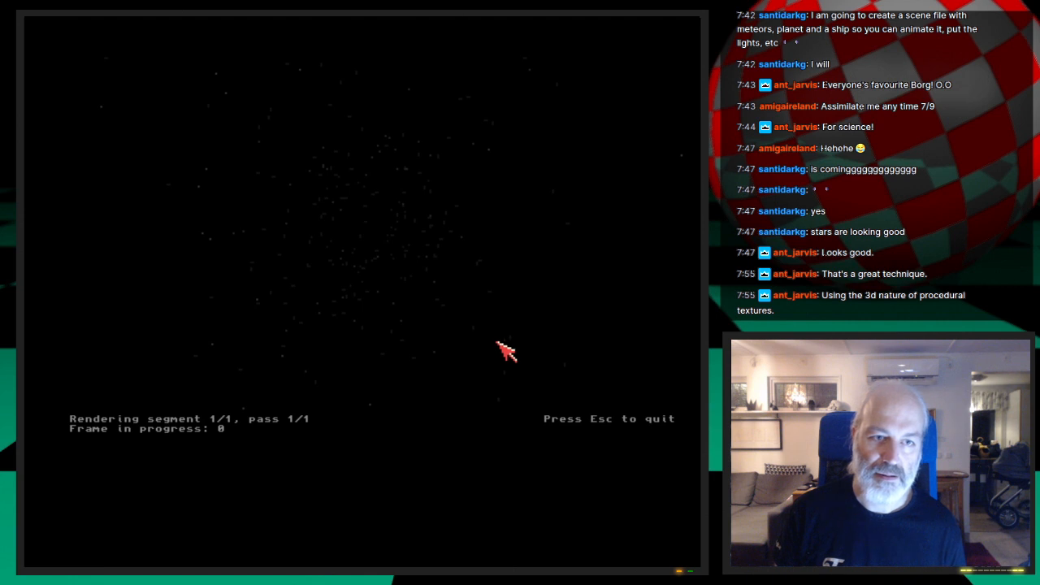
key("Escape")
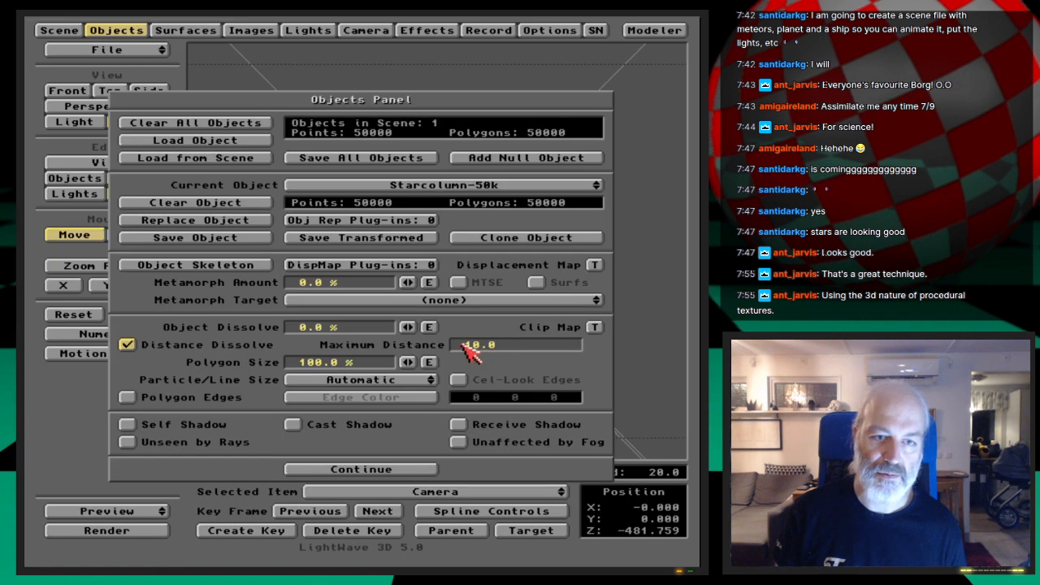
Step: Set the Distance Dissolve maximum distance to 20, test-render the frame and close the object settings
key("F9")
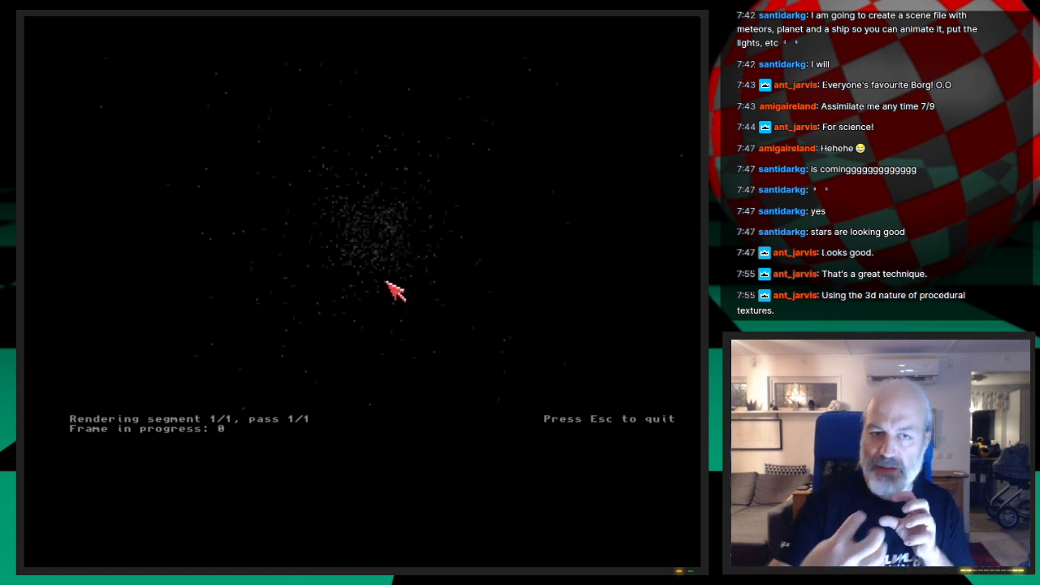
key("Escape")
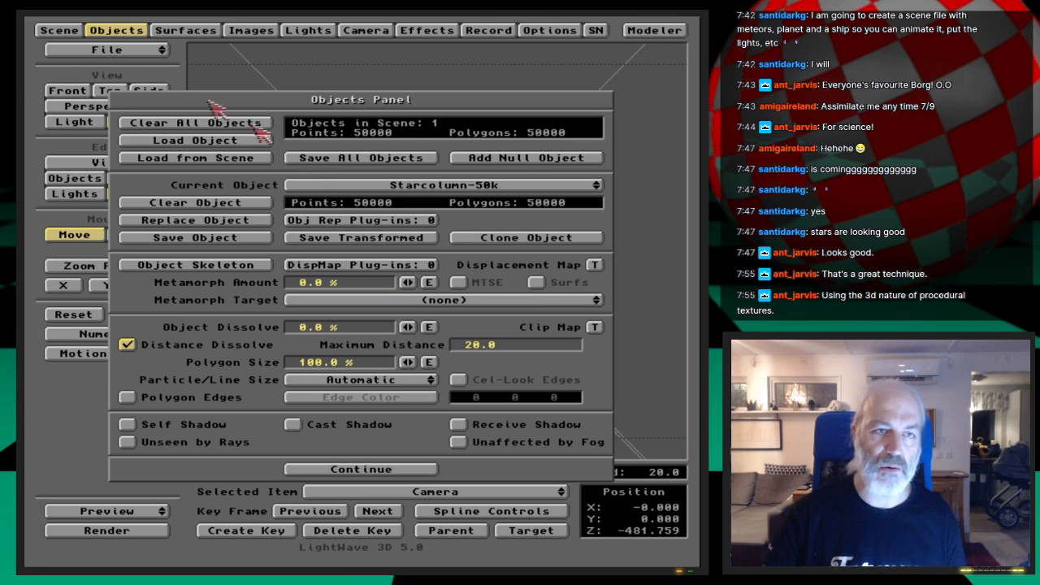
left_click(116, 30)
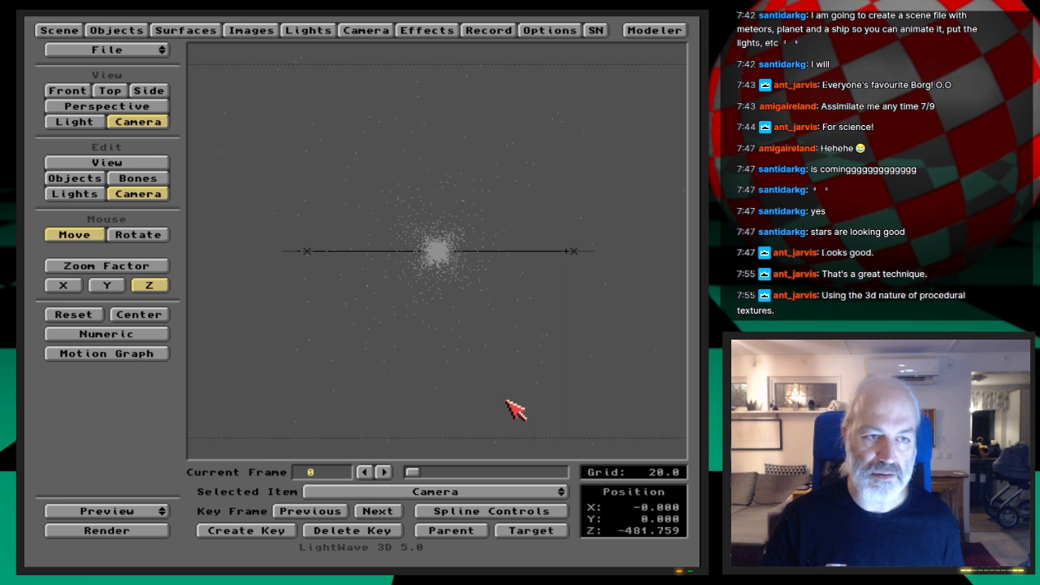
left_click_drag(529, 395, 529, 392)
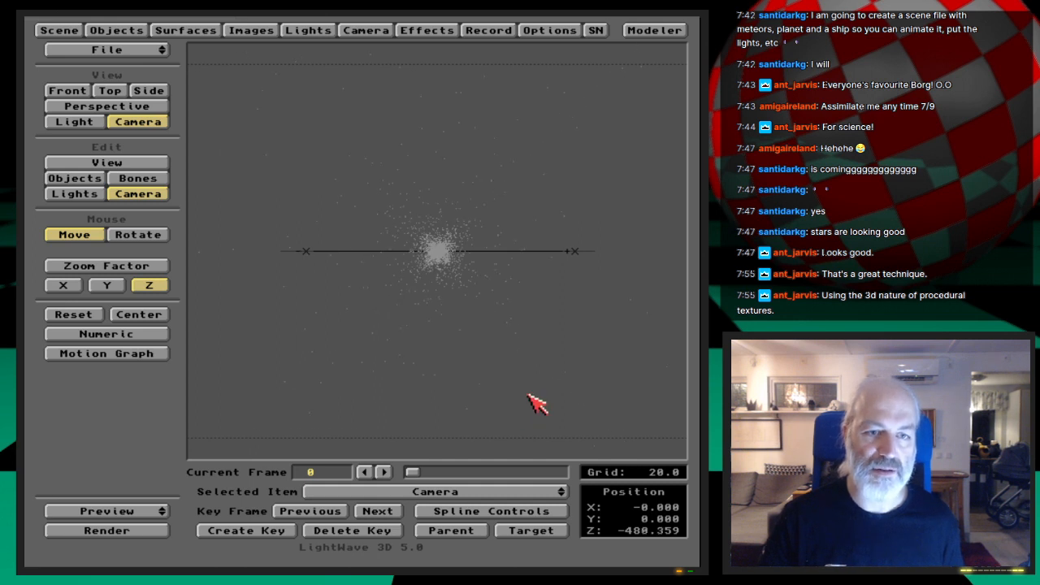
key("Left")
key("Right")
Step: Move the camera forward along Z to about -306 in a centered side view and create its keyframe at frame 100
key("1")
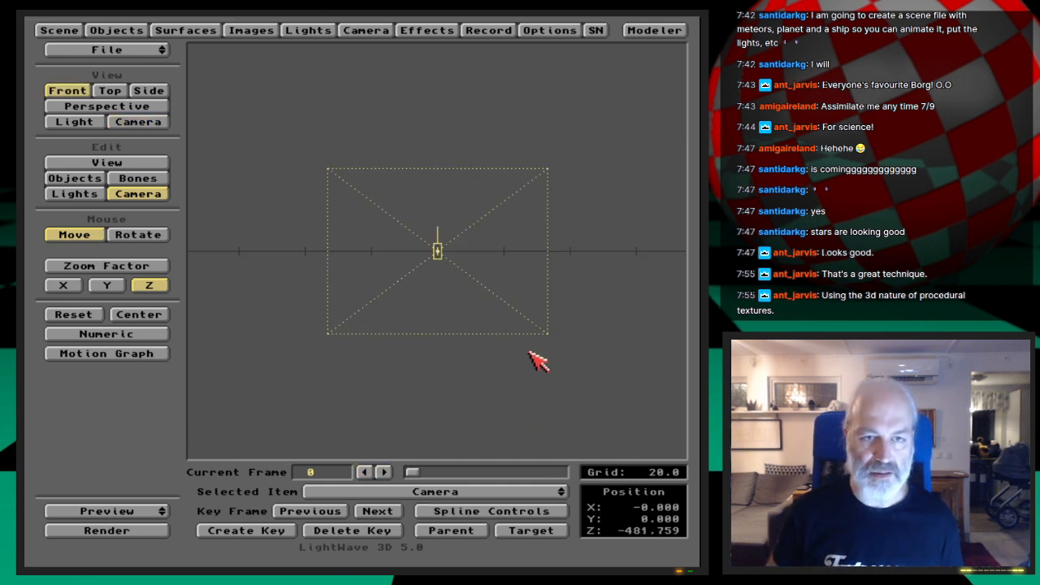
key("3")
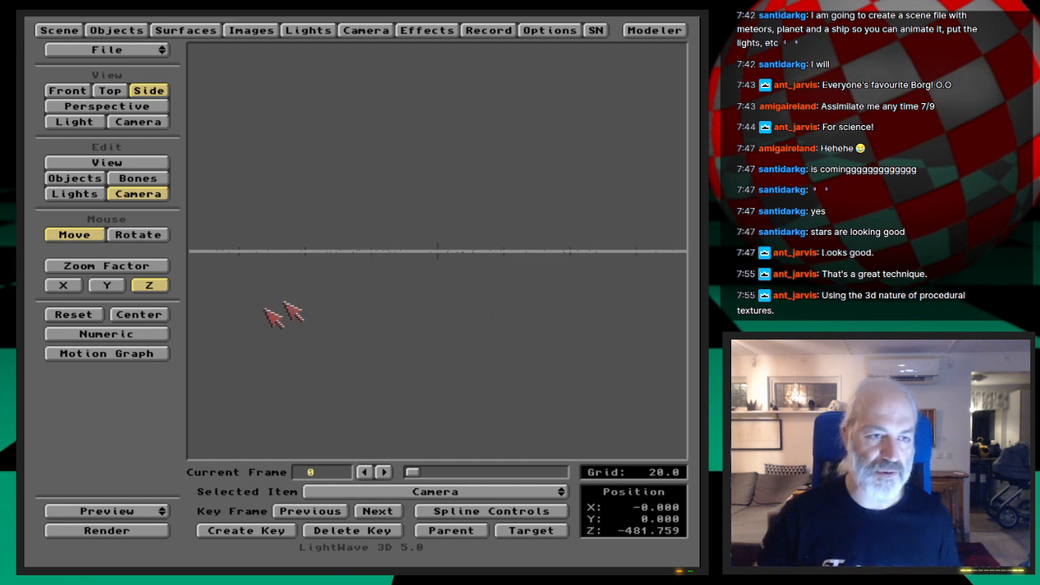
left_click(148, 318)
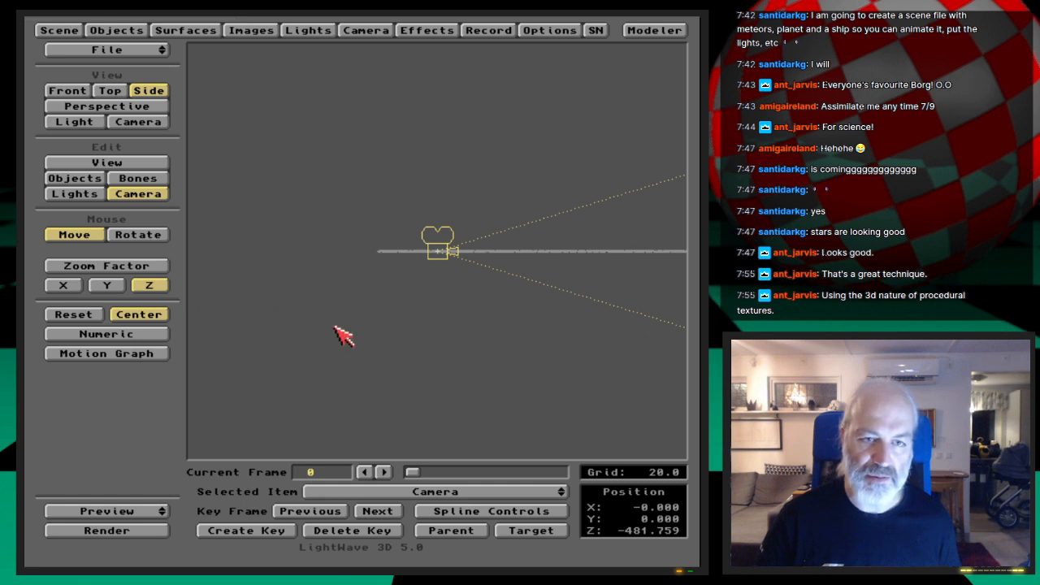
left_click_drag(334, 328, 650, 329)
left_click_drag(472, 333, 527, 335)
key("Return")
type("1000")
key("Return")
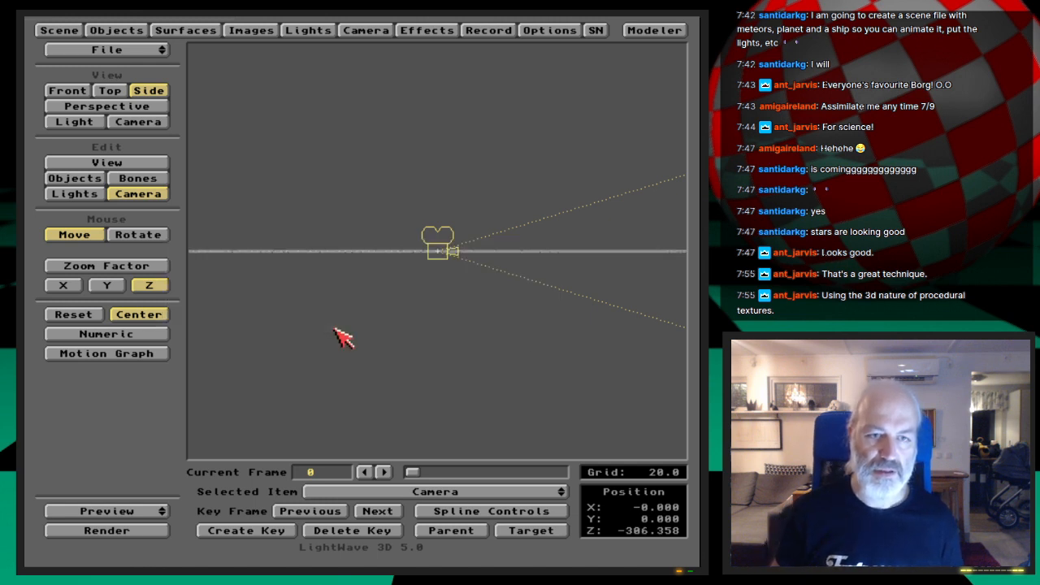
Step: Step the camera flight back from the last frame to frame 1 in the side view and switch to the camera view
key("shift+Right")
key("Left")
key("Left")
key("Left")
key("Left")
key("Left")
key("Left")
key("Left")
key("Left")
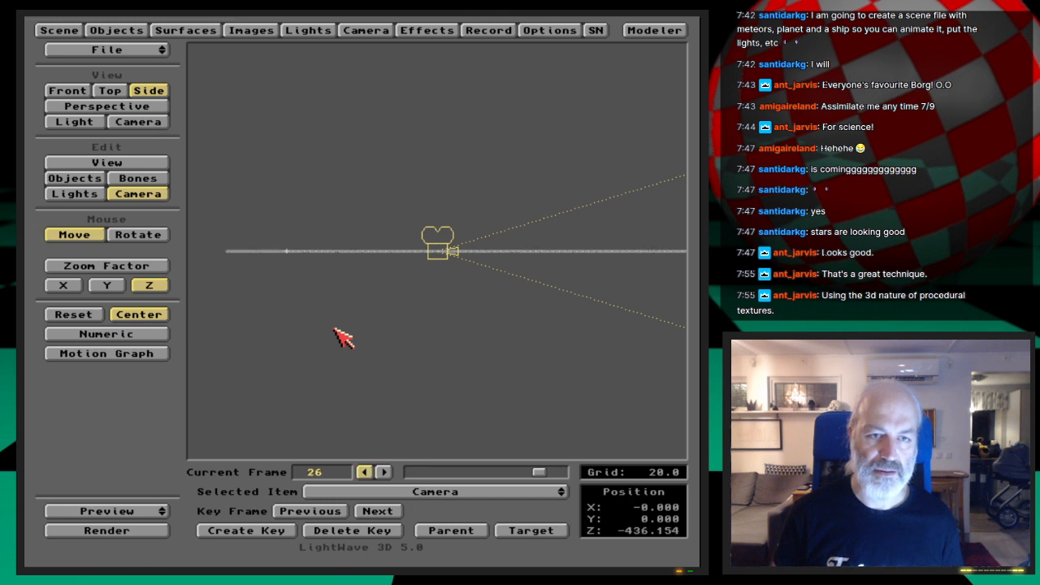
key("Left")
key("Left")
key("Left")
key("Left")
key("Left")
key("Left")
key("Left")
key("Left")
key("Left")
key("Left")
key("Left")
key("Left")
key("Left")
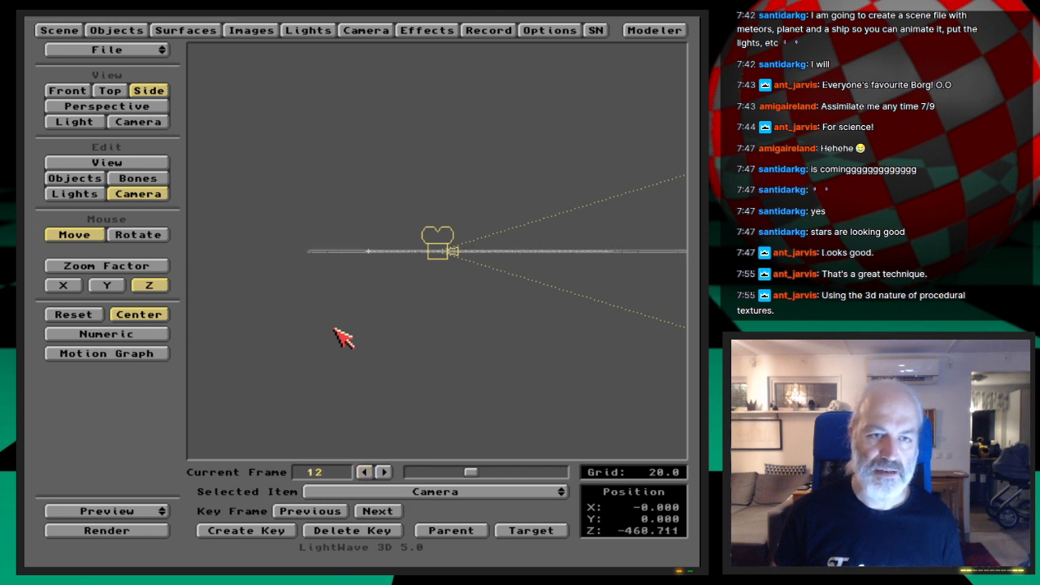
key("Left")
key("Left")
key("Left")
key("Left")
key("Left")
key("Left")
key("Left")
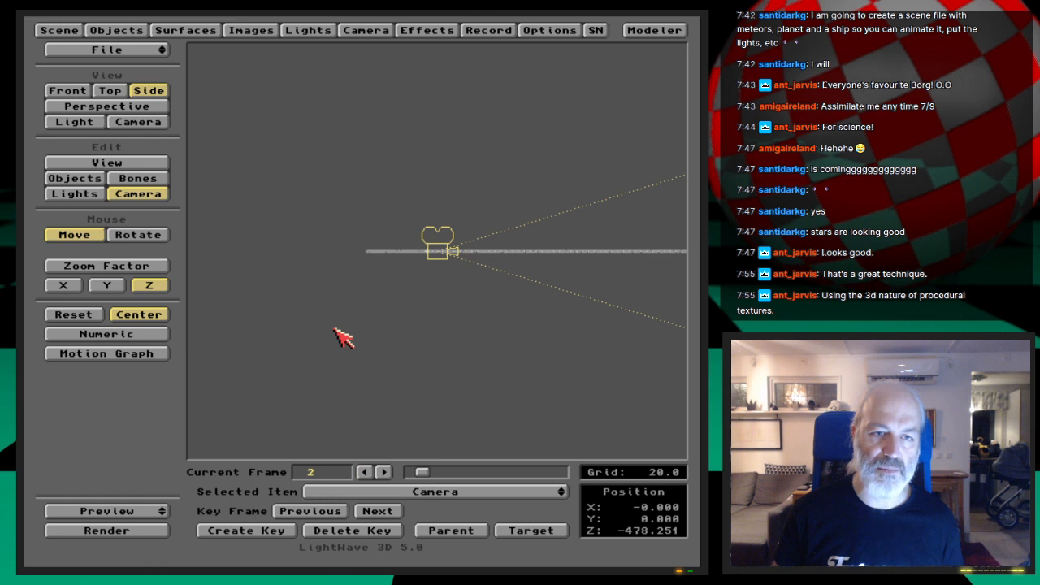
key("Left")
key("6")
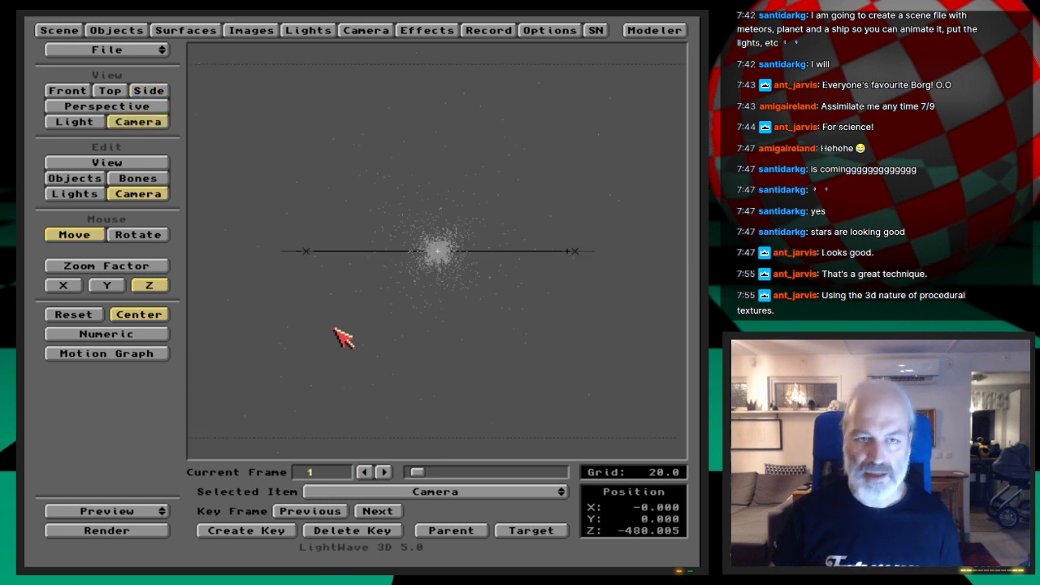
Step: Enable Particle Blur for the camera and test-render frame 1
left_click(366, 30)
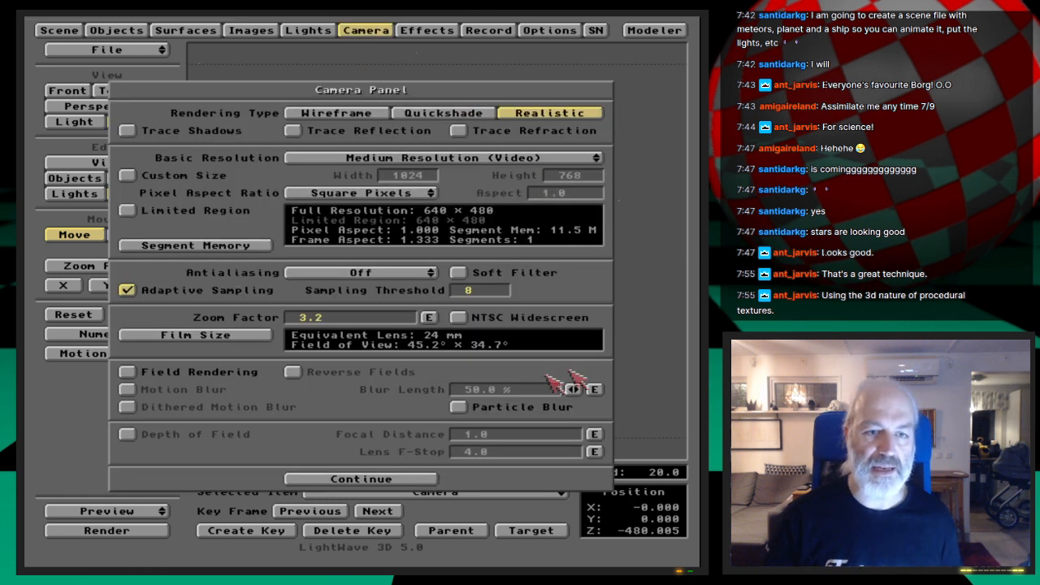
left_click(406, 275)
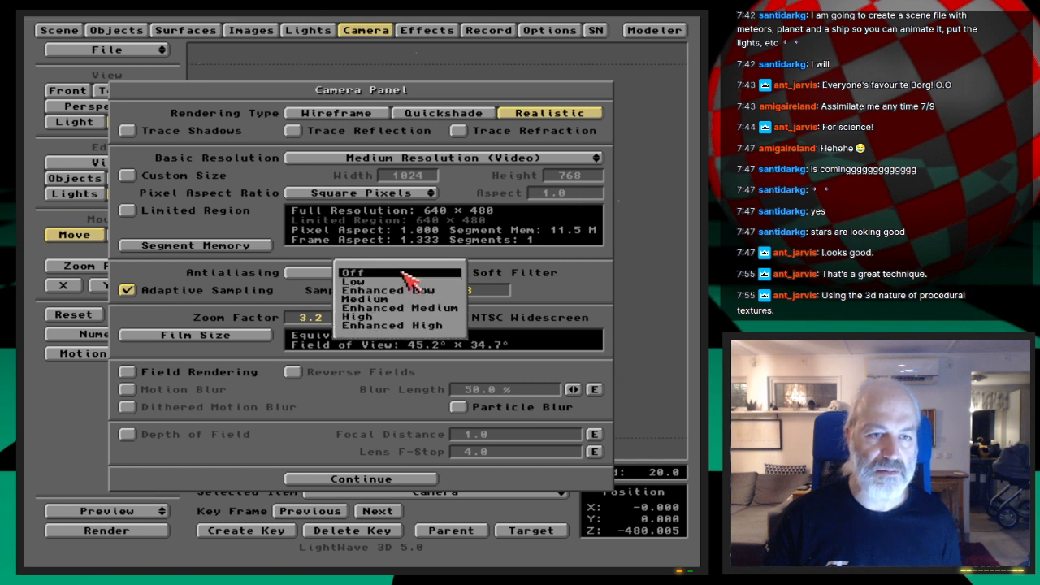
left_click(406, 275)
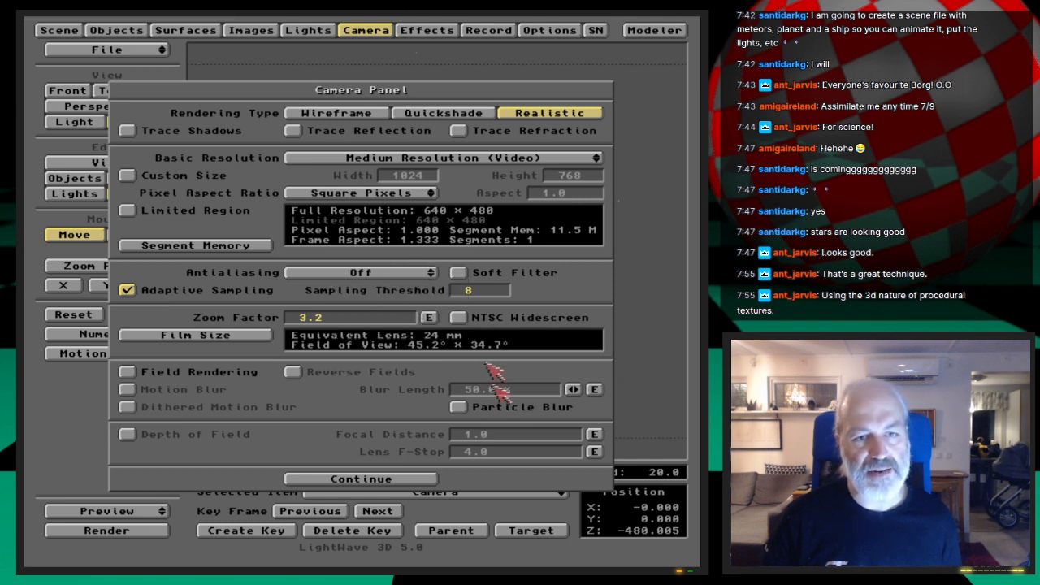
left_click(500, 408)
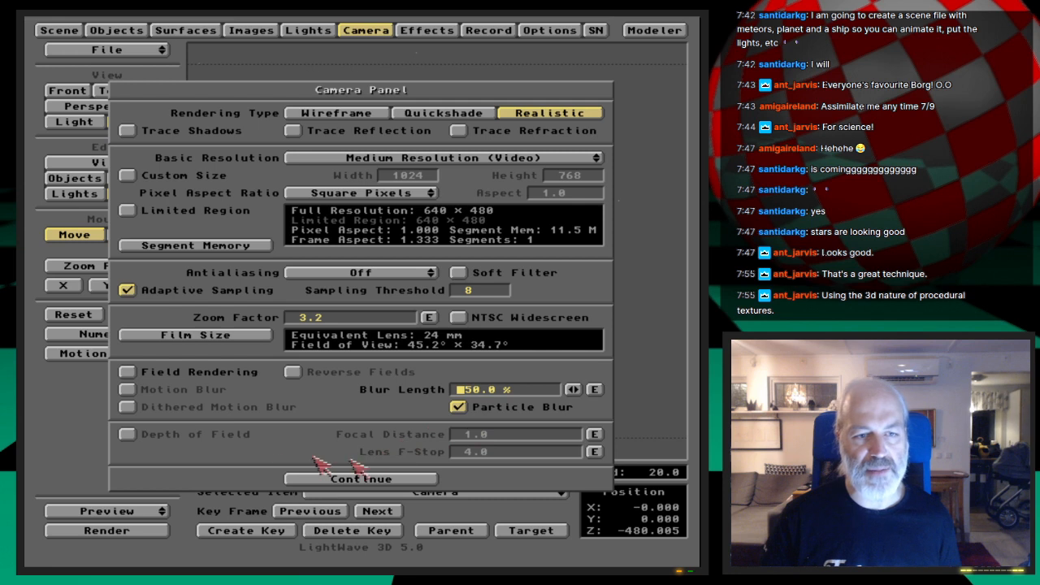
key("F9")
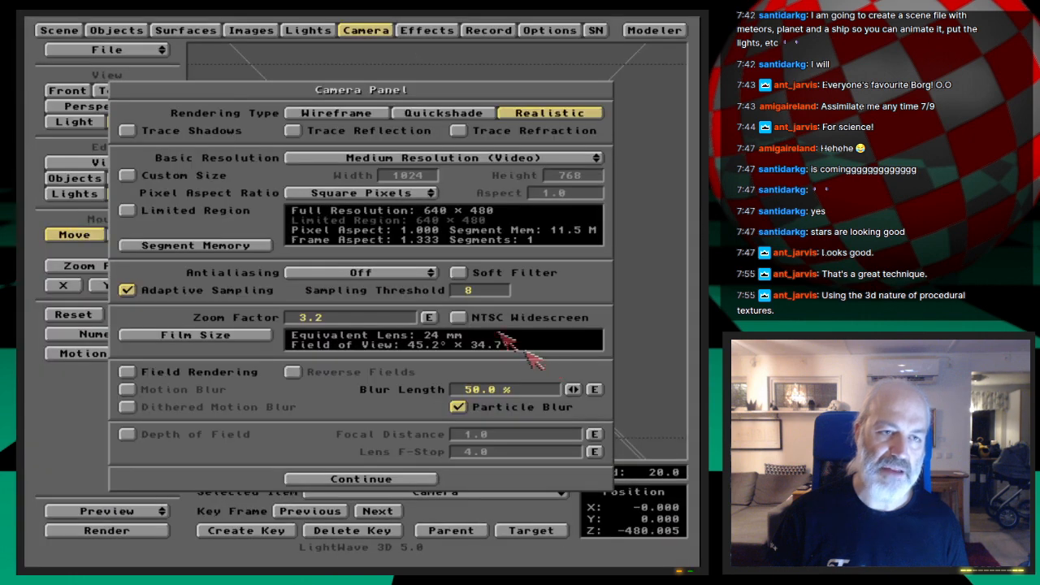
key("Escape")
Step: Check the color texture settings of the Starcolumn surface and test-render the frame
left_click(192, 32)
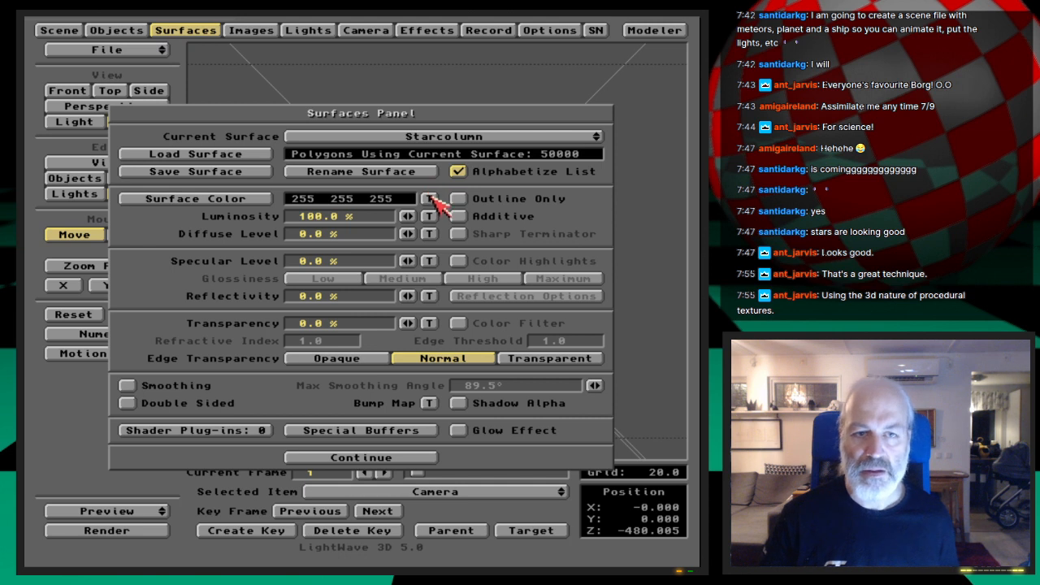
left_click(429, 200)
left_click(251, 446)
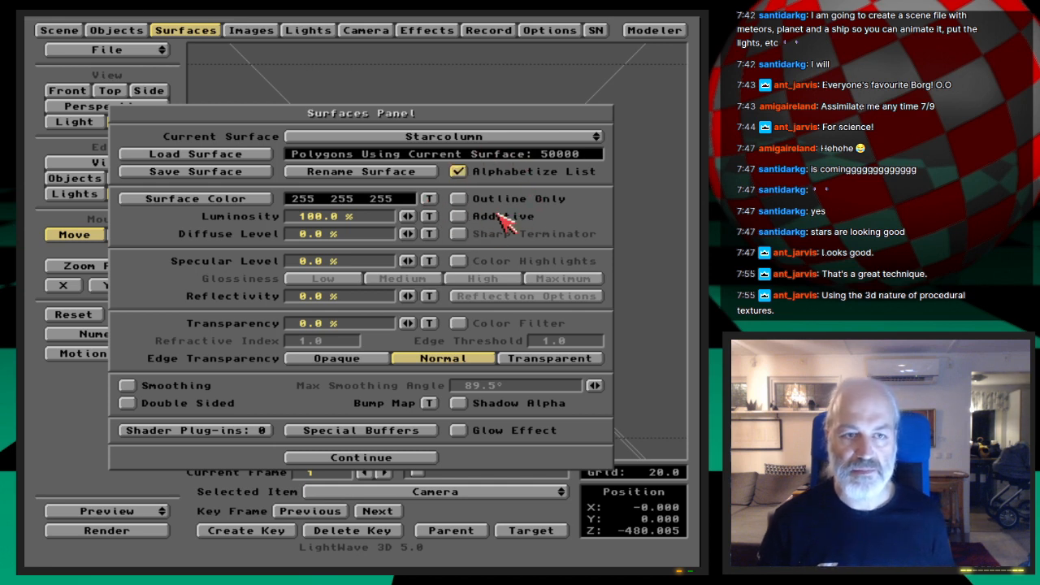
key("Return")
key("F9")
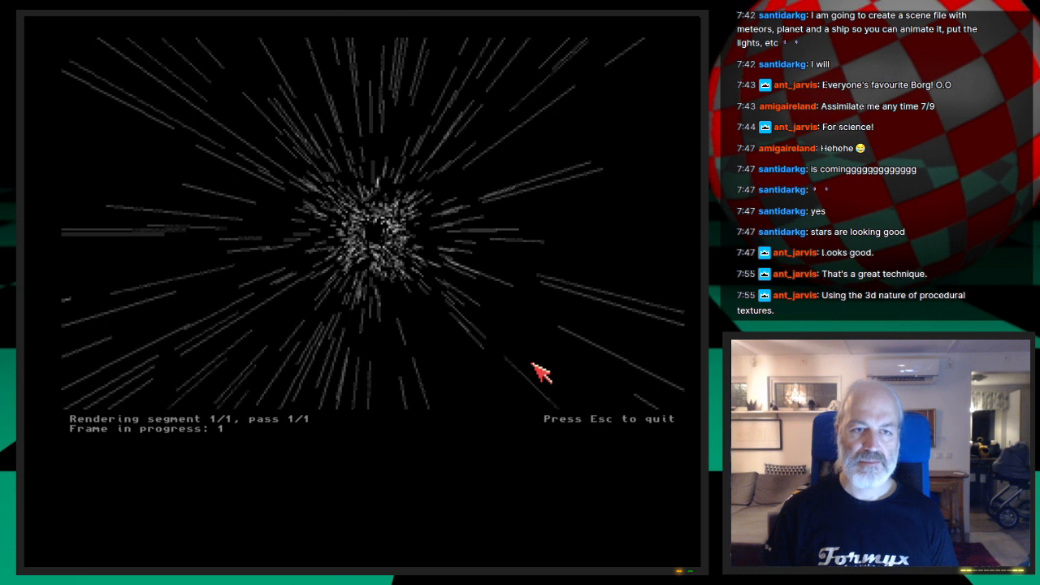
key("Escape")
Step: Set the Distance Dissolve maximum distance of Starcolumn-50k to 18 and test-render the frame
left_click(138, 30)
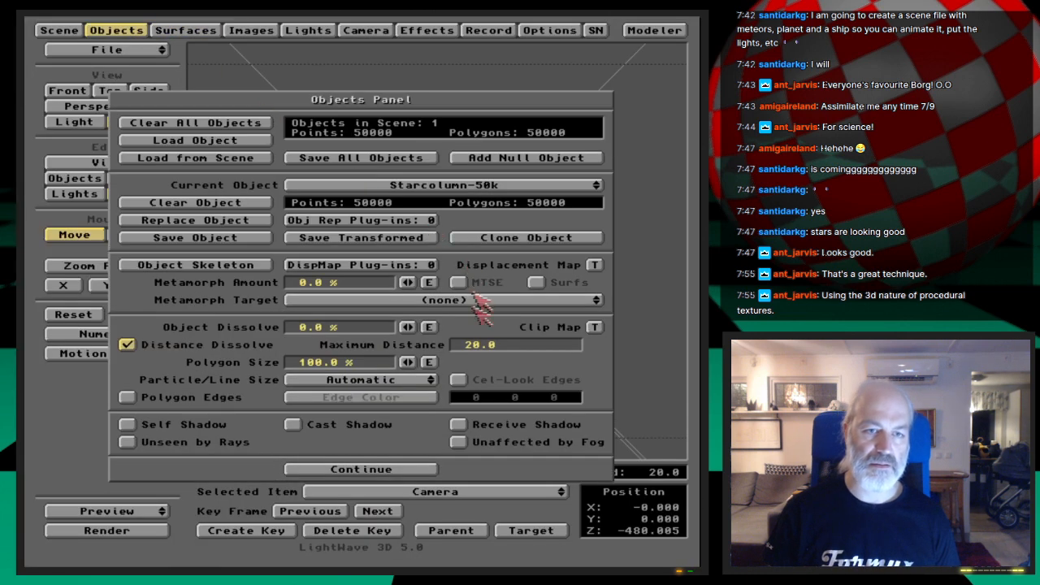
left_click(459, 343)
type("18")
key("Return")
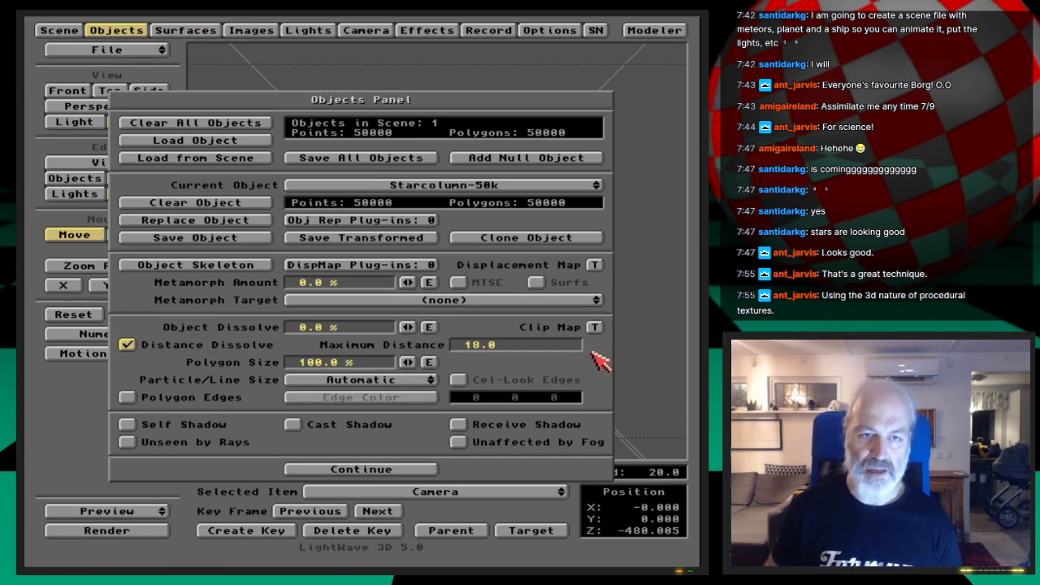
key("F9")
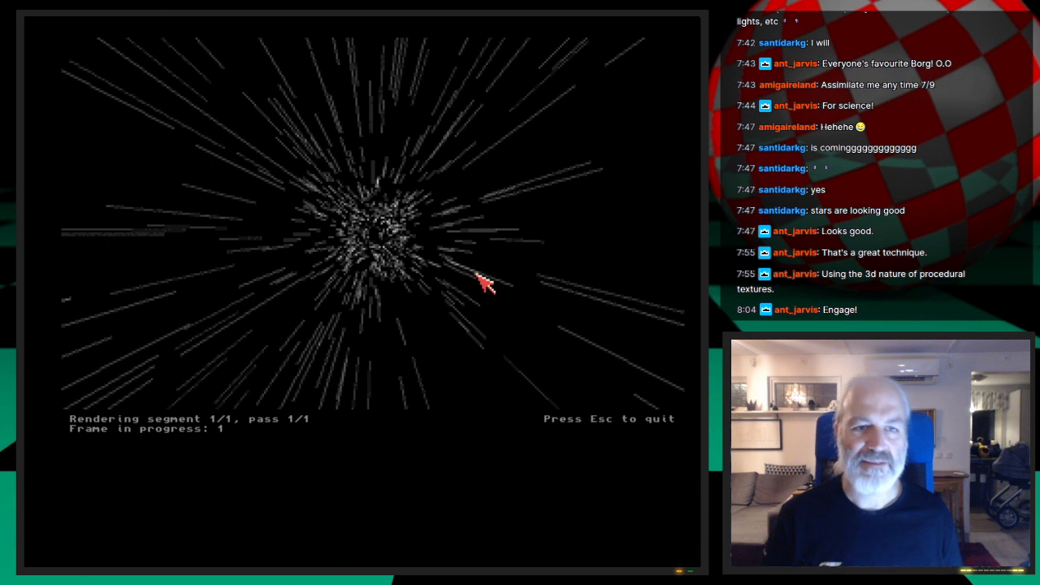
key("Escape")
Step: Set the Distance Dissolve maximum distance of Starcolumn-50k to 15
left_click(460, 346)
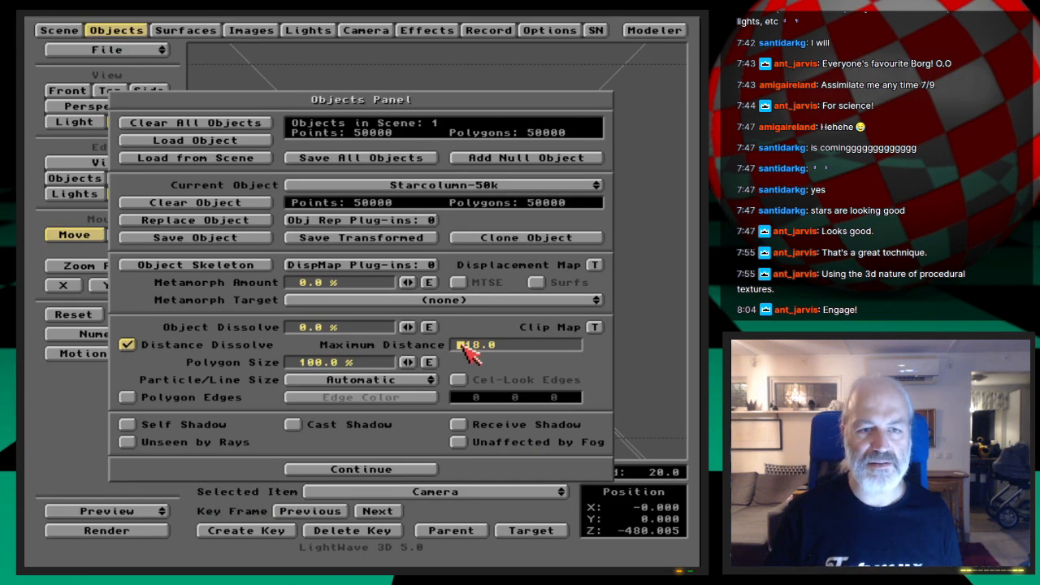
type("15")
key("Delete")
key("Delete")
key("Return")
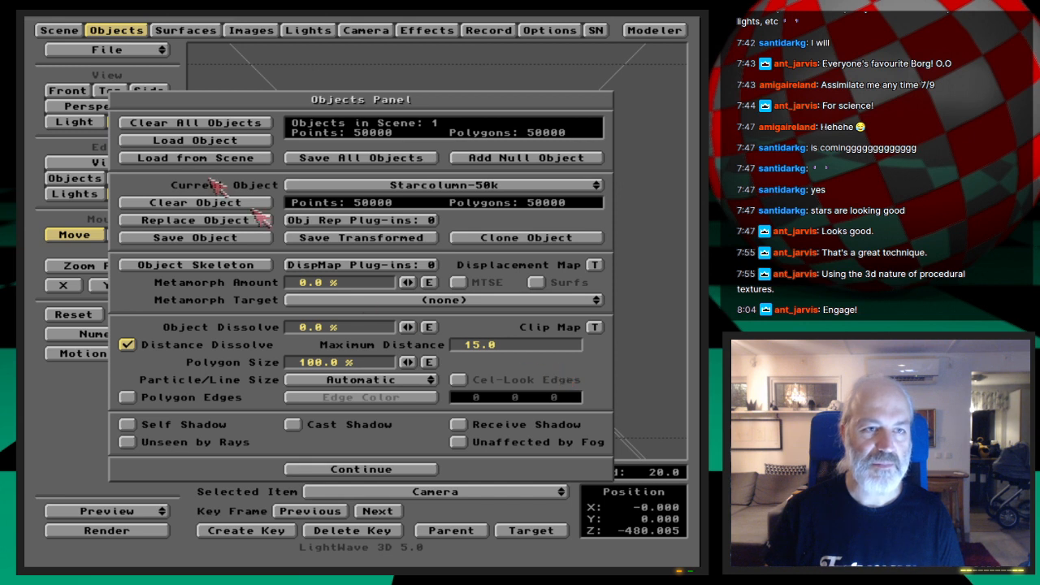
Step: Set the Particle/Line Size of Starcolumn-50k to Medium and test-render the frame
left_click(392, 380)
left_click(408, 399)
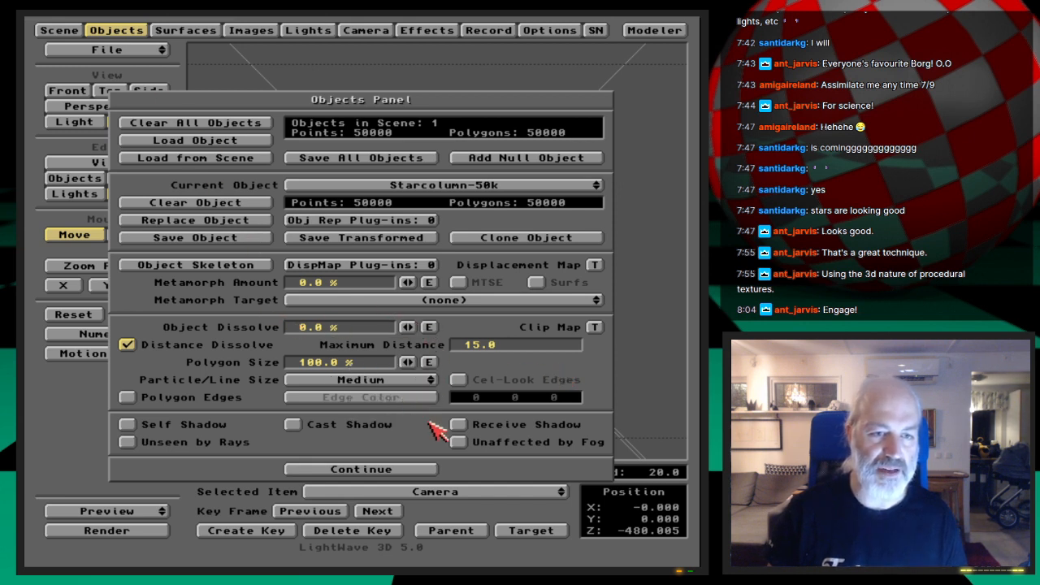
key("F9")
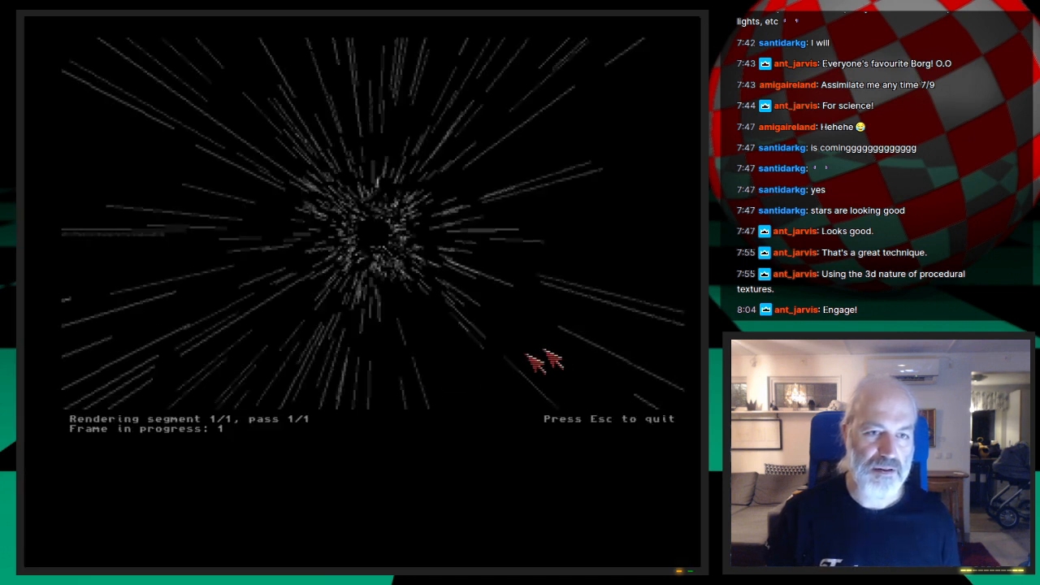
key("Escape")
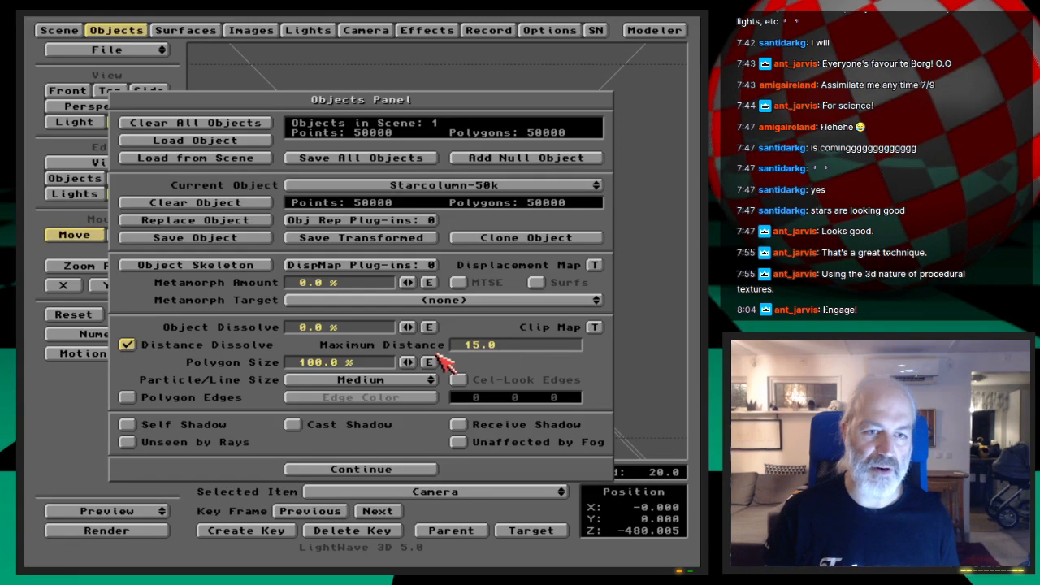
Step: Set the Particle/Line Size of Starcolumn-50k to Large and test-render the frame
left_click(430, 379)
left_click(423, 387)
key("F9")
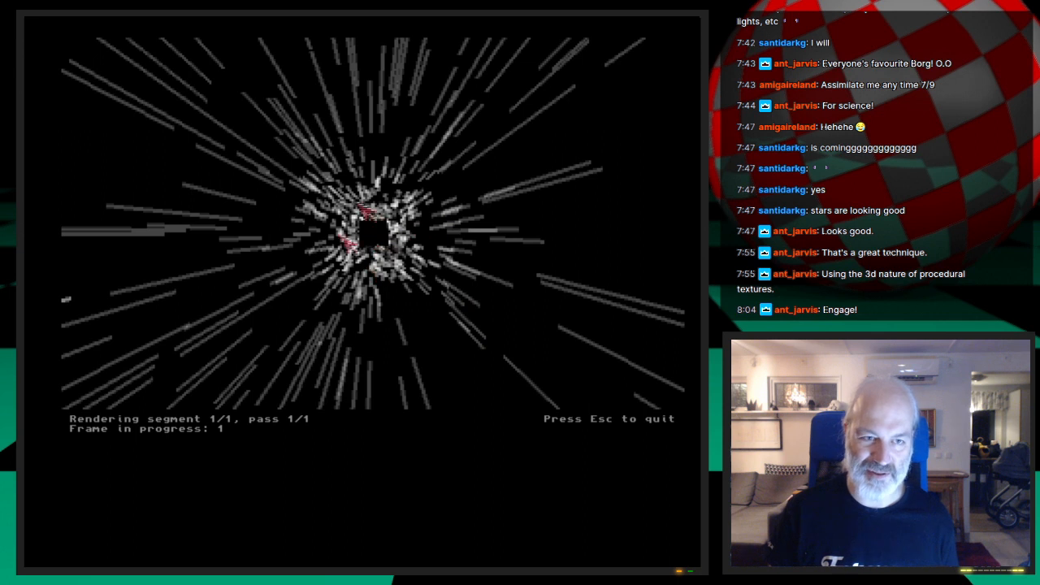
key("Escape")
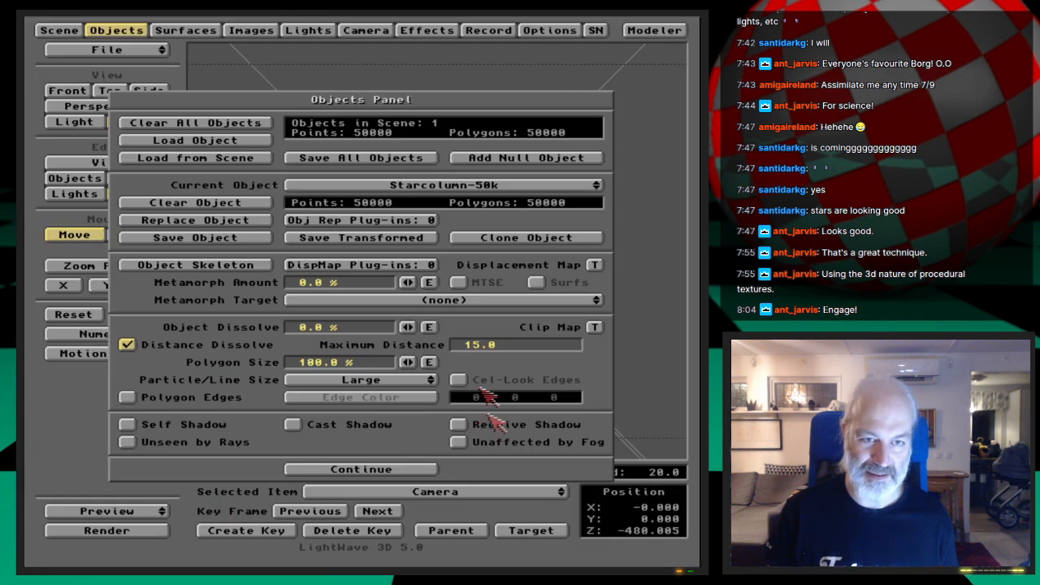
Step: Set the Particle/Line Size back to Automatic, test-render the frame and close the object settings
left_click(412, 382)
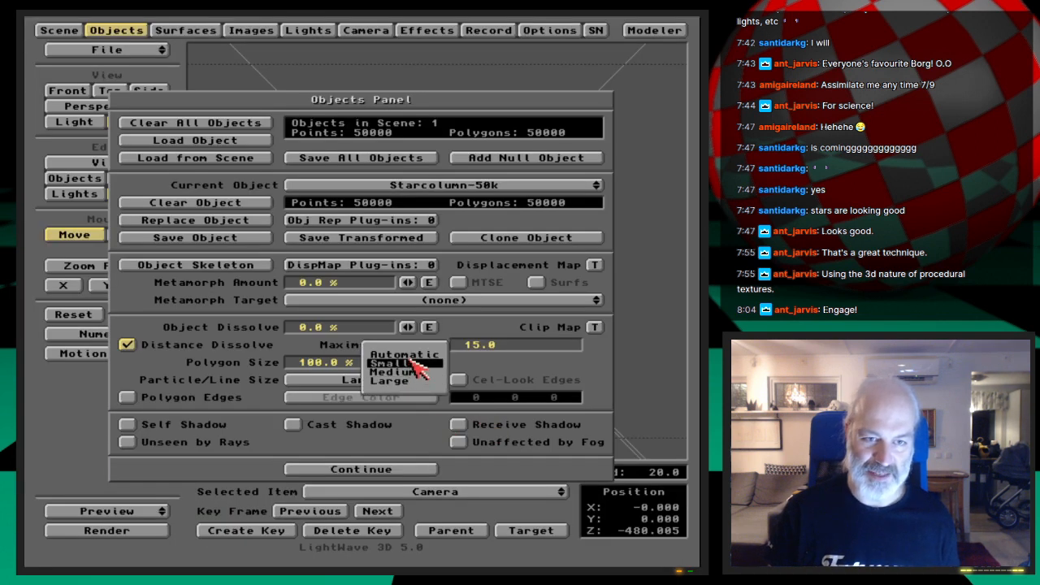
left_click(410, 355)
left_click(404, 471)
key("F9")
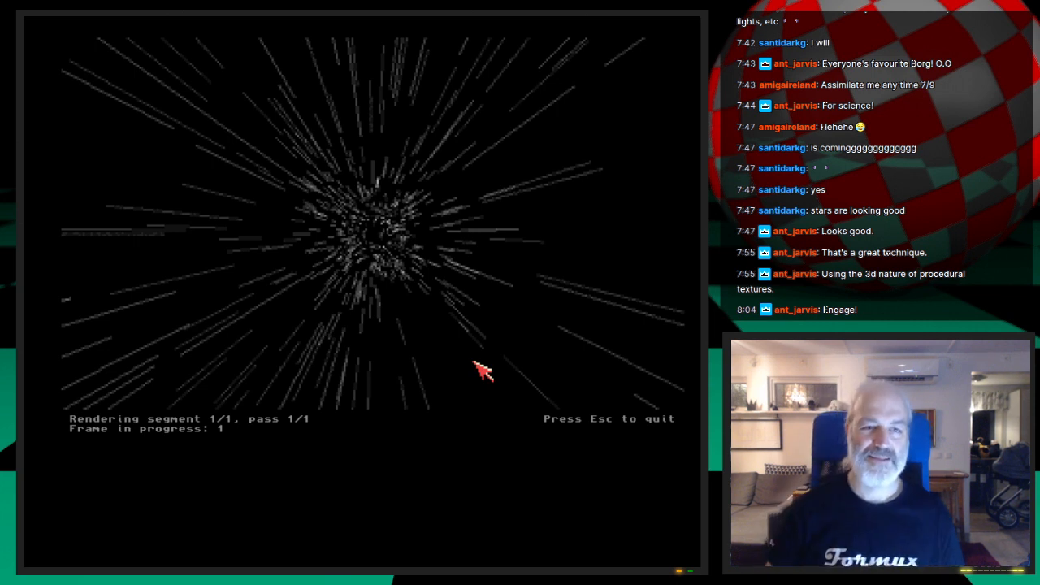
key("Escape")
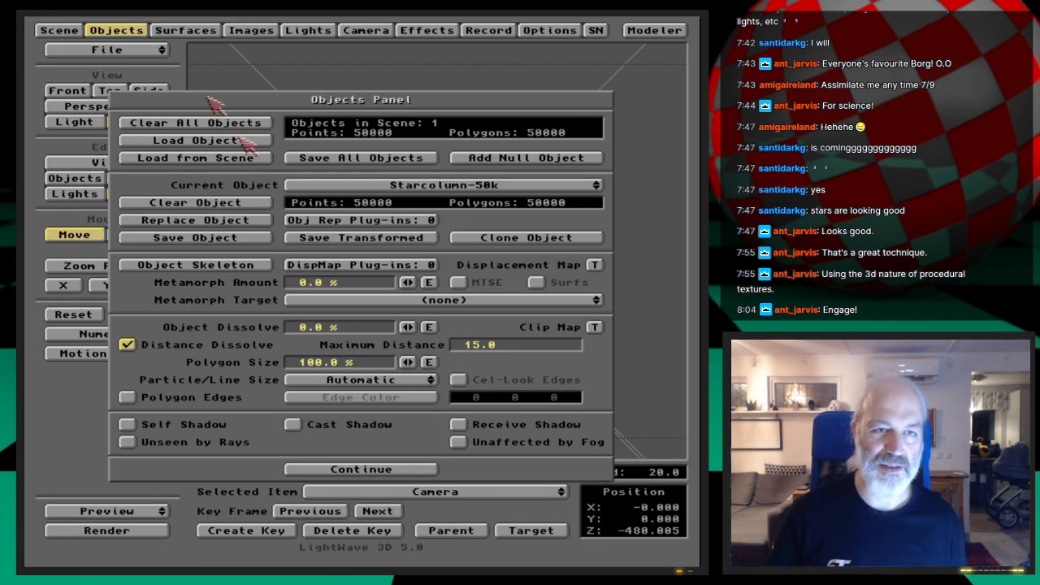
left_click(139, 30)
Step: Show the side view, set the scene's last frame to 100 and go to frame 100
left_click_drag(416, 472, 561, 473)
key("3")
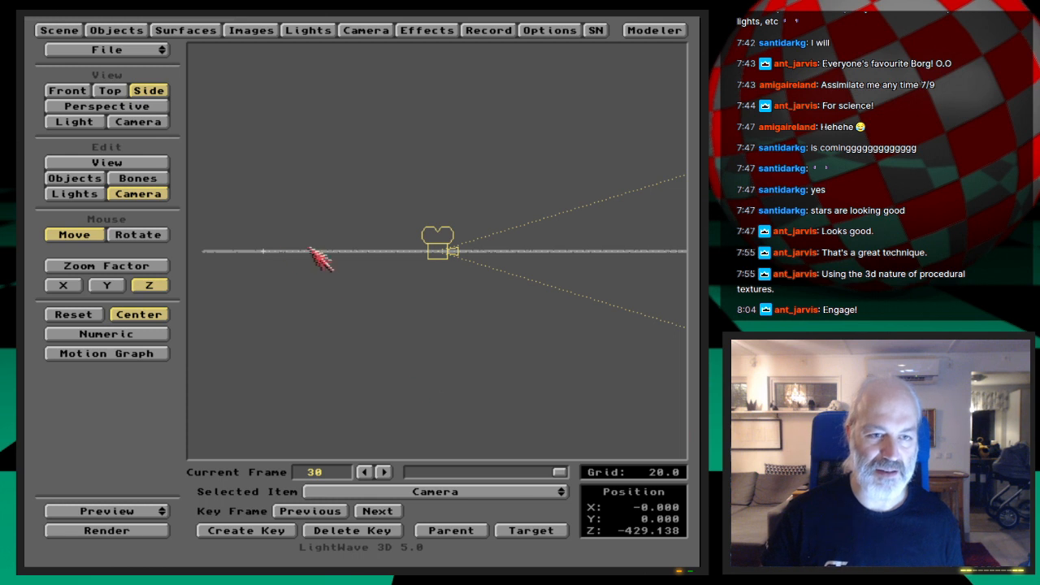
left_click(41, 27)
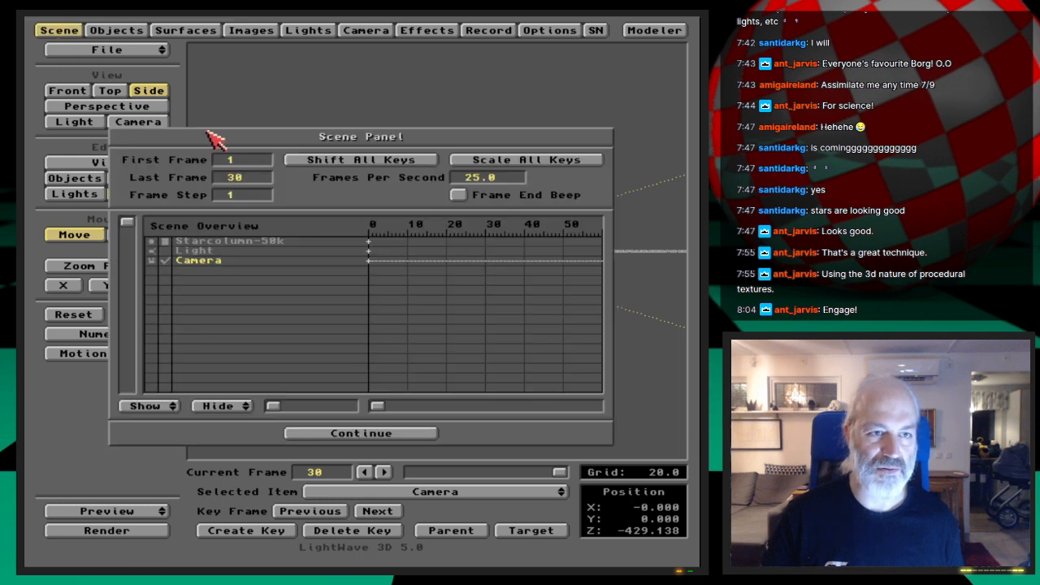
left_click(234, 177)
type("100")
key("Return")
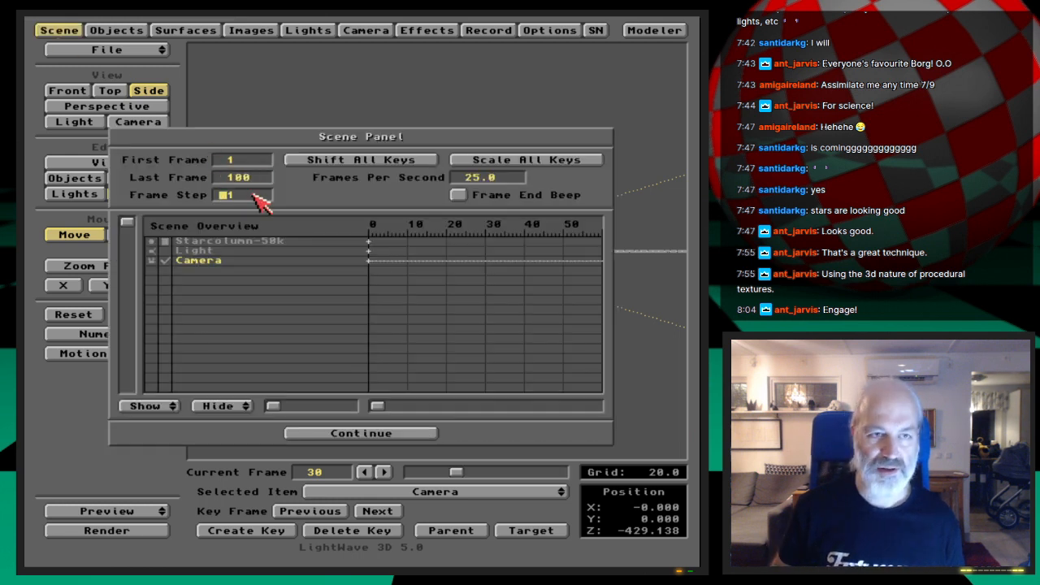
left_click(361, 433)
left_click_drag(457, 471, 599, 471)
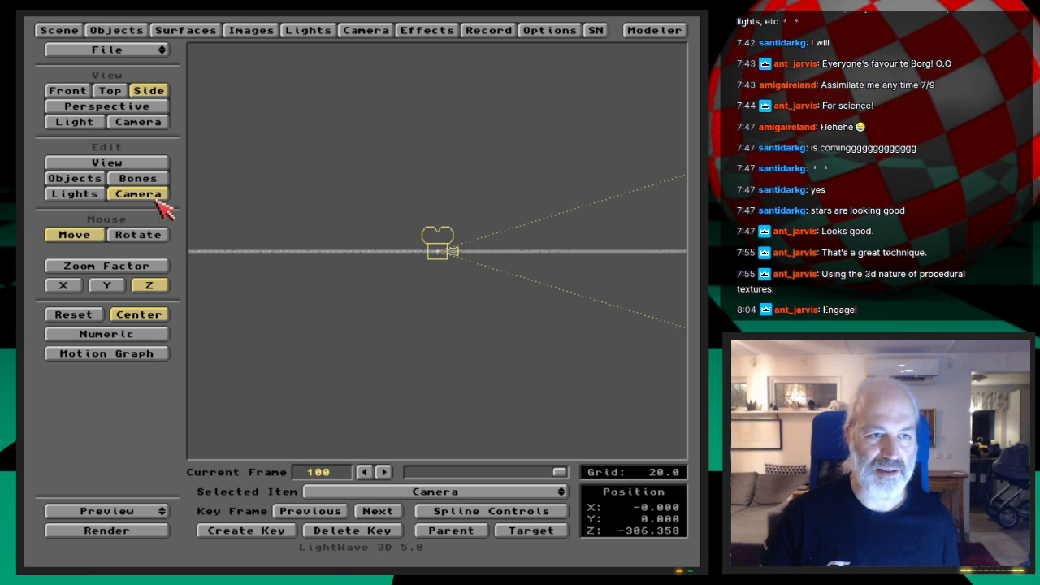
key("v")
left_click_drag(571, 355, 685, 337)
left_click_drag(623, 336, 678, 333)
key("c")
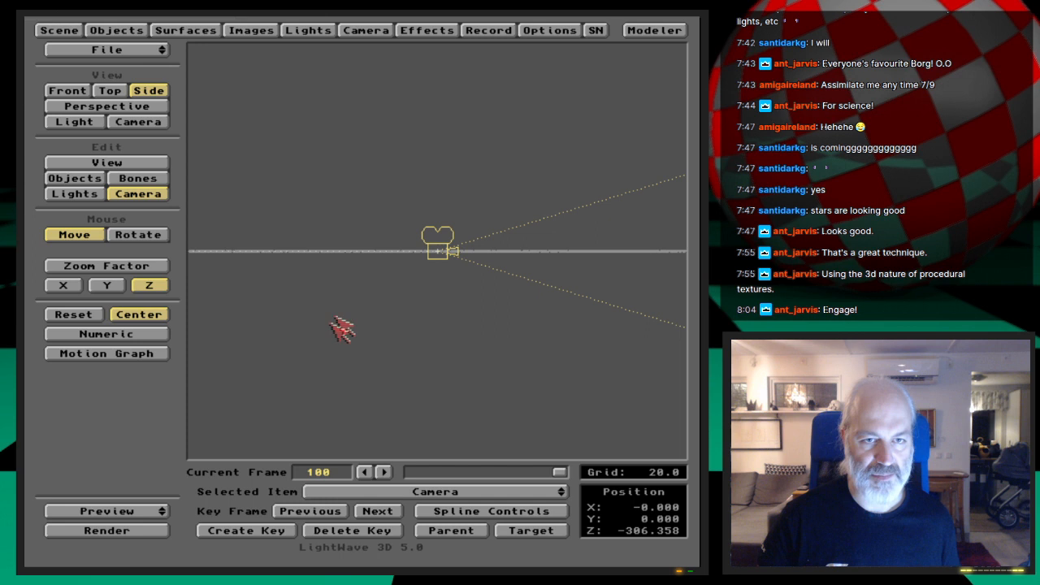
Step: Move the camera along Z to 316.442 and create its motion key at frame 200 for the selected item
mouse_move(298, 306)
left_mouse_down()
mouse_move(552, 306)
mouse_move(301, 308)
left_mouse_up()
key("Return")
type("200100")
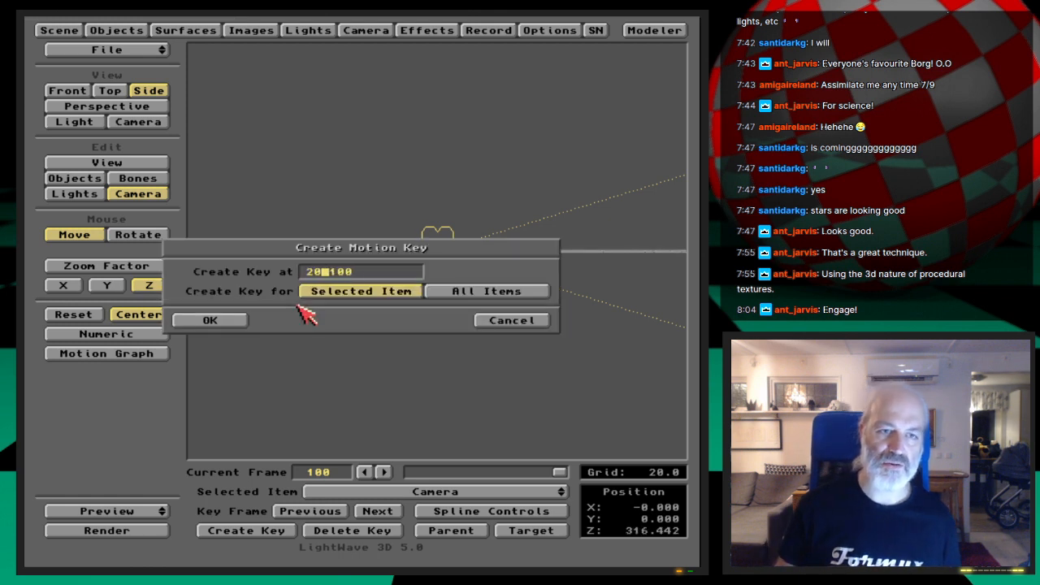
key("Return")
key("Return")
key("Return")
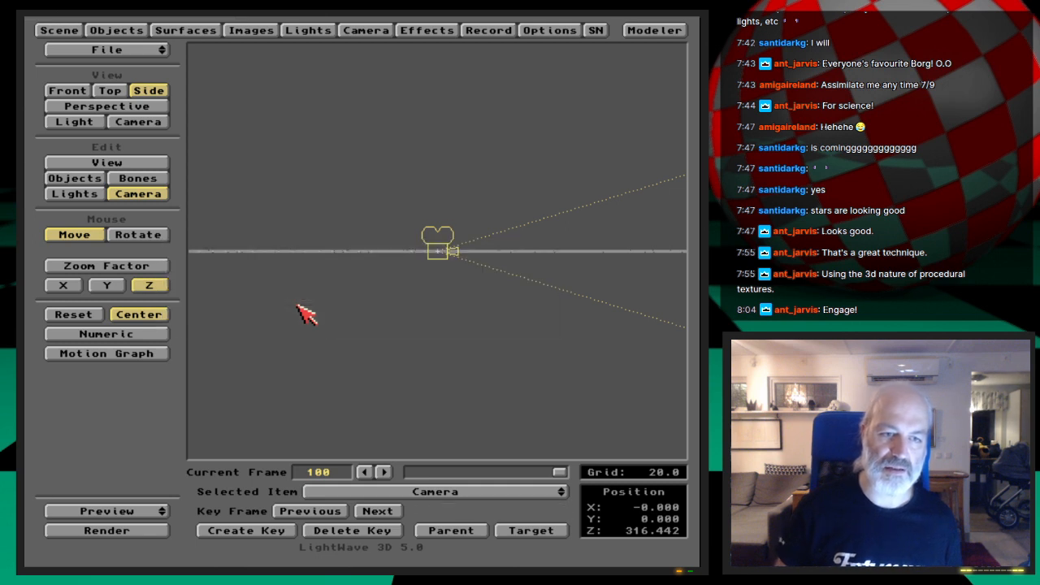
Step: Set the scene's last frame to 200 and close the scene settings
left_click(60, 30)
left_click(248, 178)
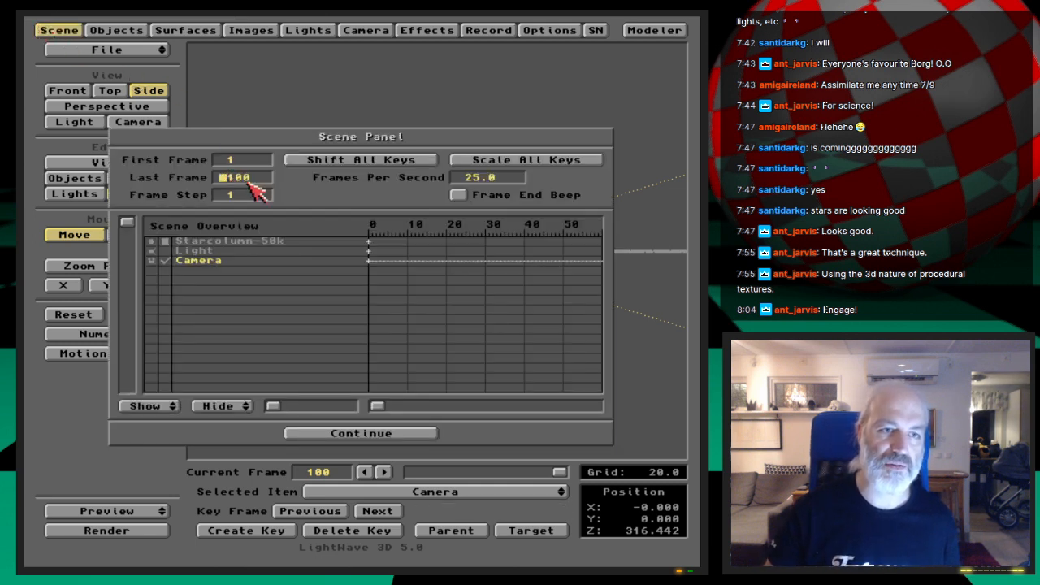
key("Delete")
key("Delete")
type("2")
key("Return")
key("Return")
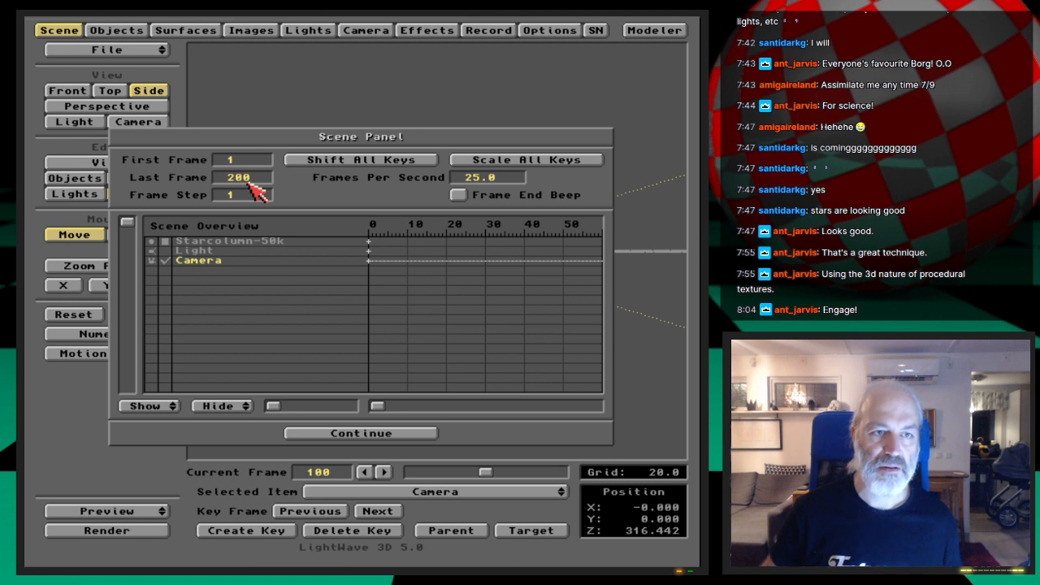
left_click(41, 30)
Step: Go to frame 200 and test-render it
left_click_drag(486, 473, 609, 476)
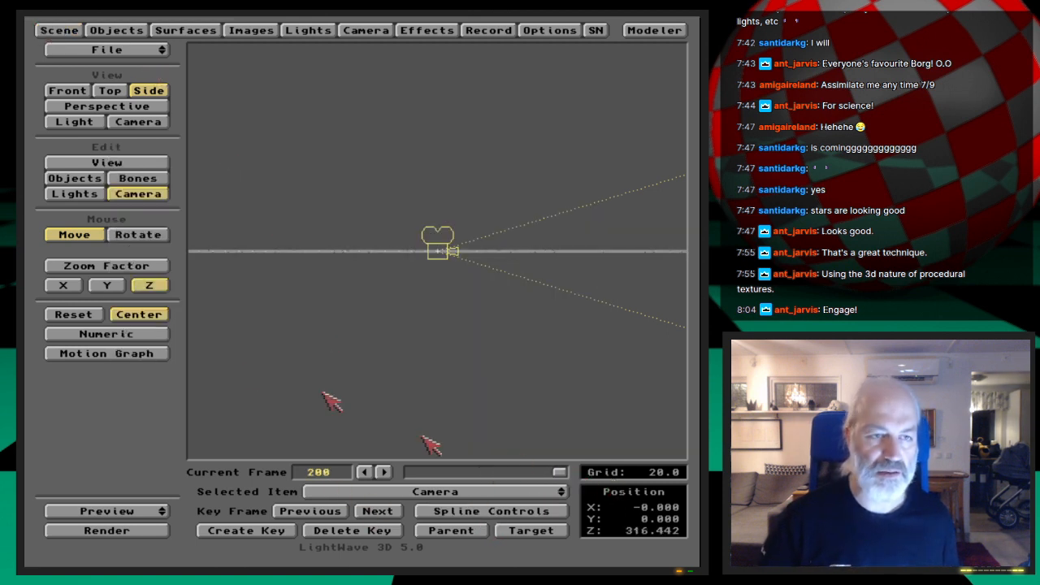
key("F9")
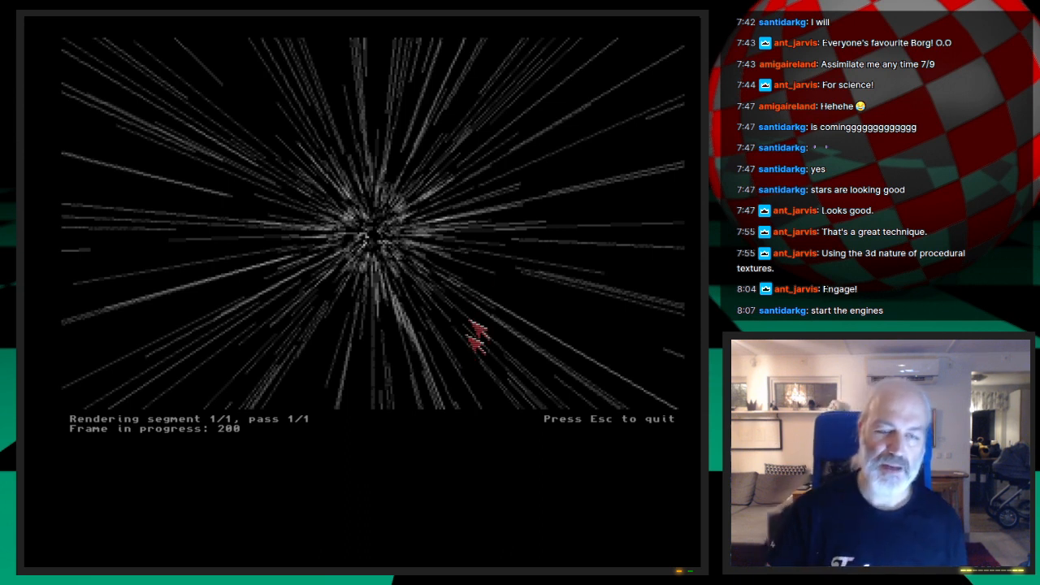
key("Escape")
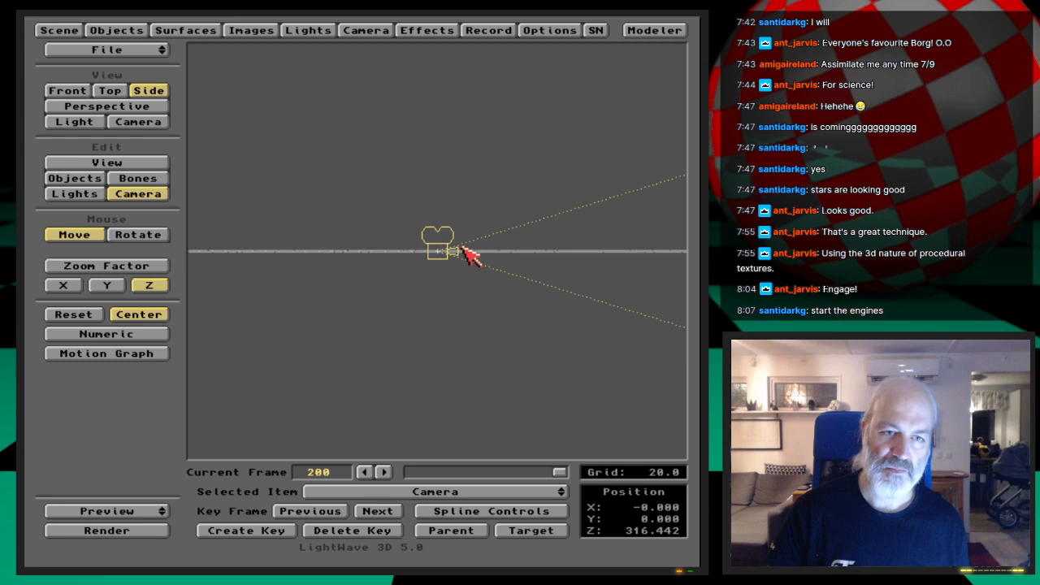
Step: Set the camera's particle blur length to 10 % and test-render the frame
left_click(366, 30)
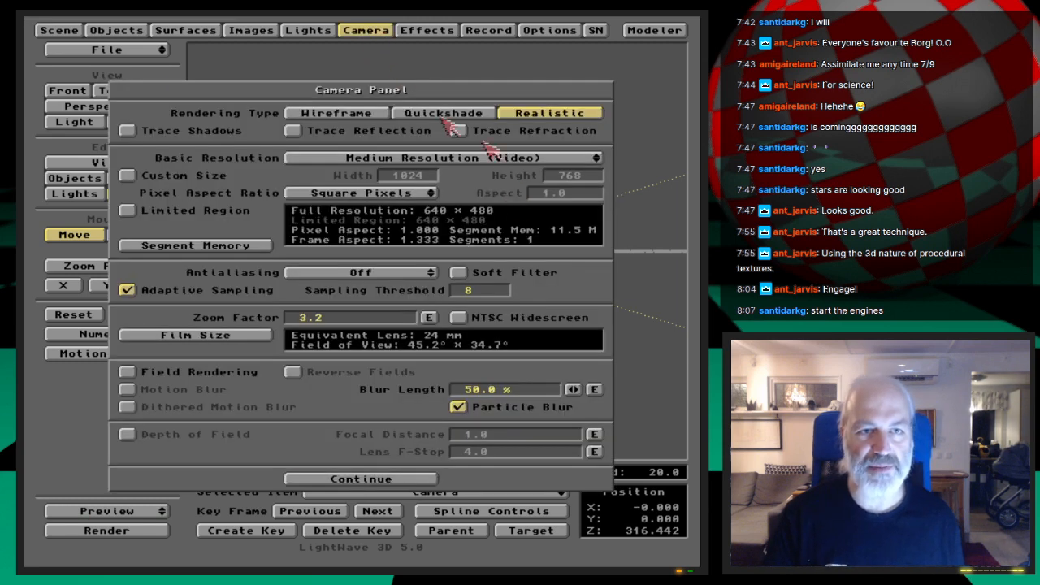
left_click(464, 389)
type("10")
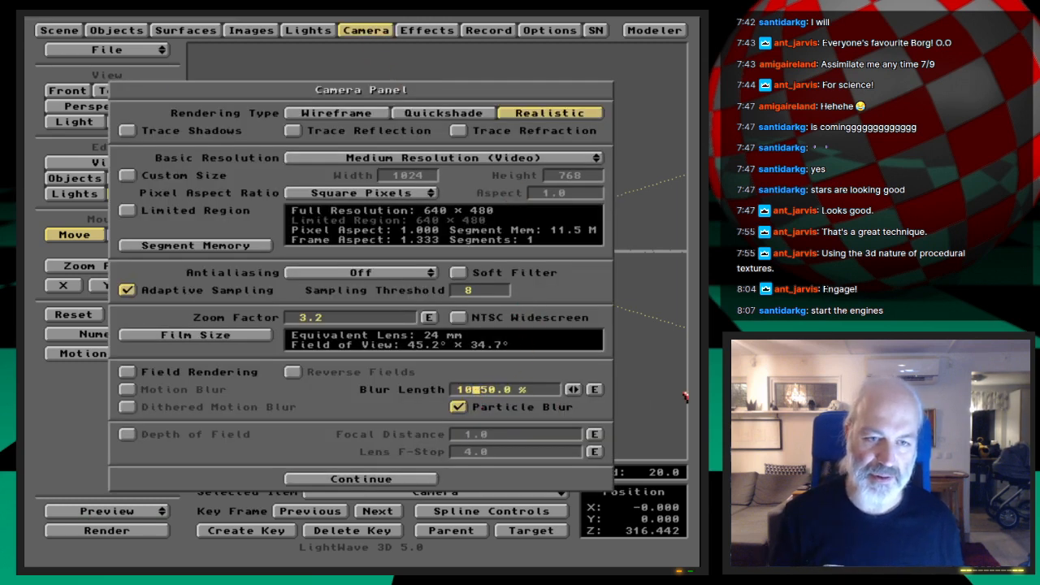
key("Return")
key("F9")
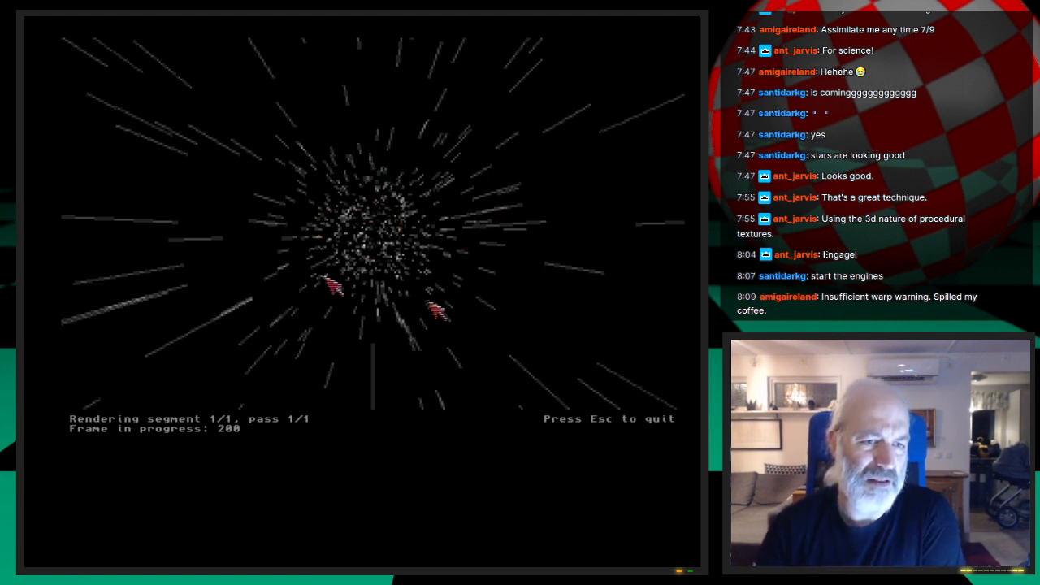
key("Escape")
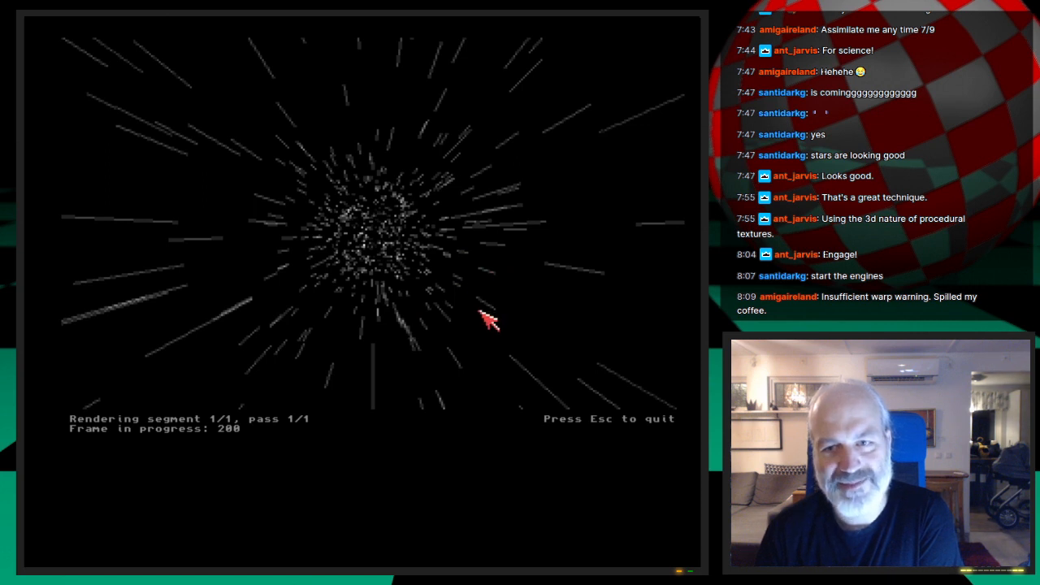
key("Escape")
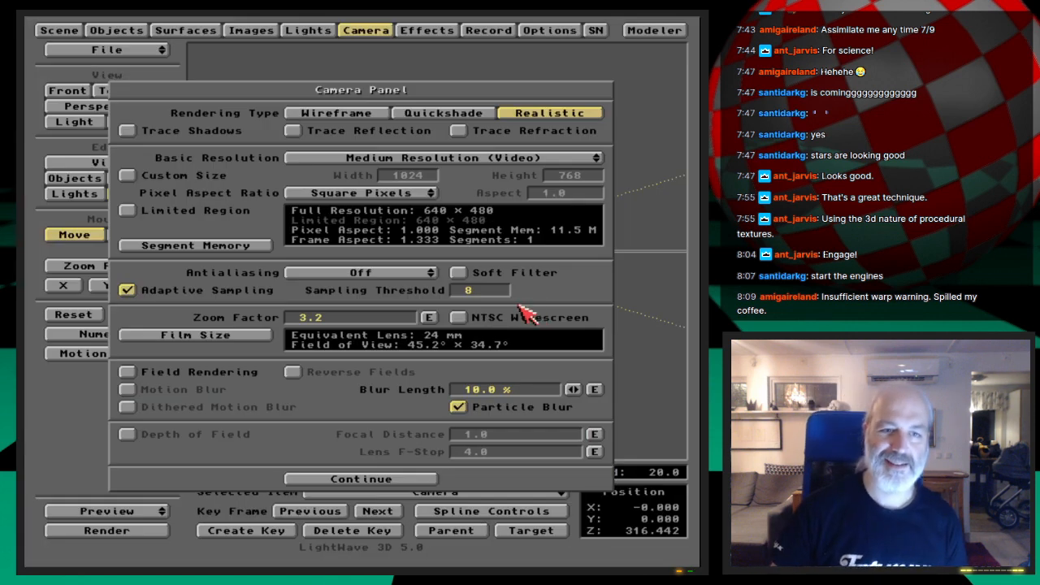
Step: Turn off Particle Blur, test-render the frame and close the camera settings
left_click(472, 407)
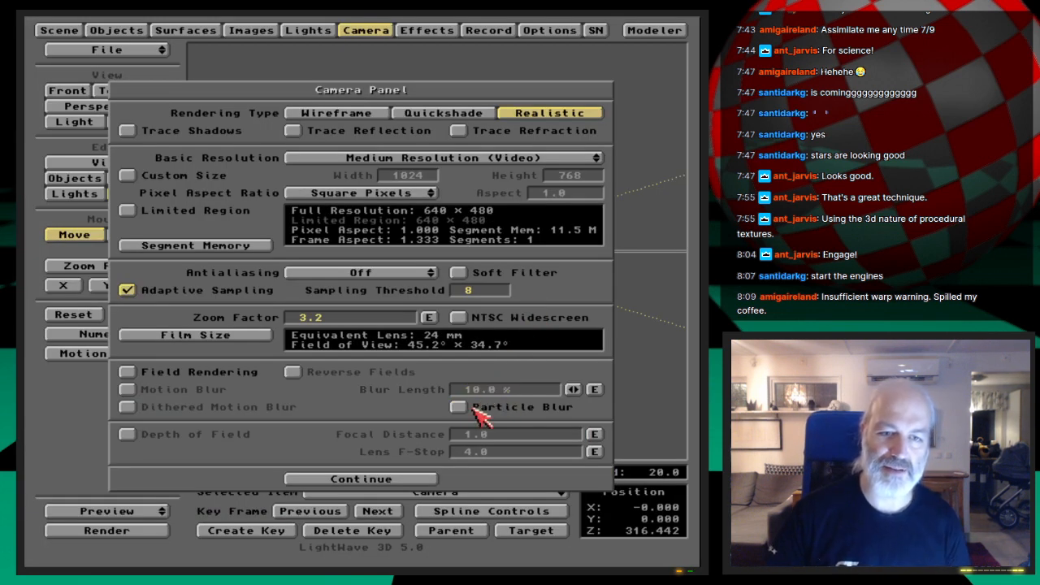
key("F9")
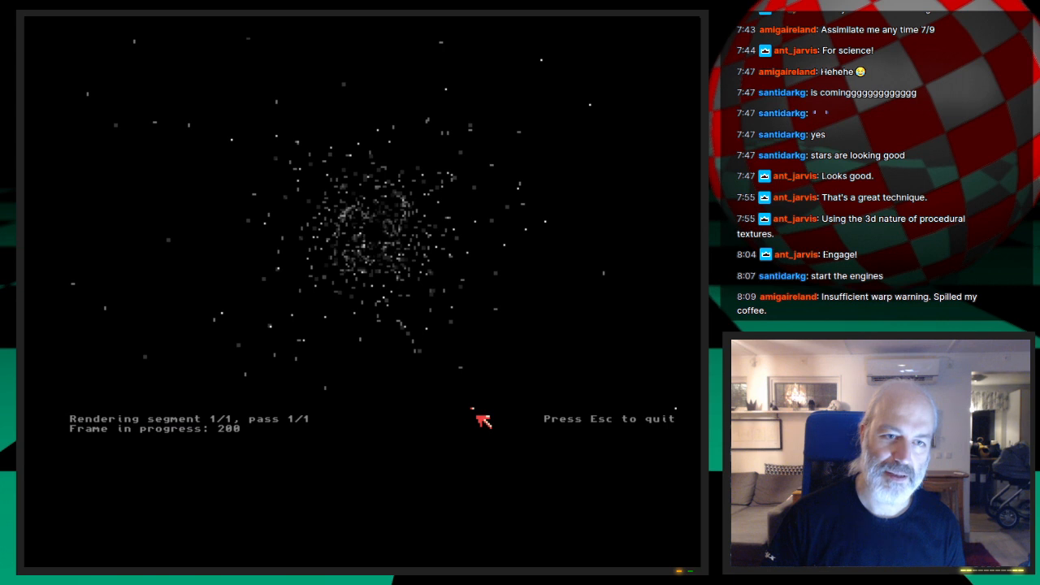
key("Escape")
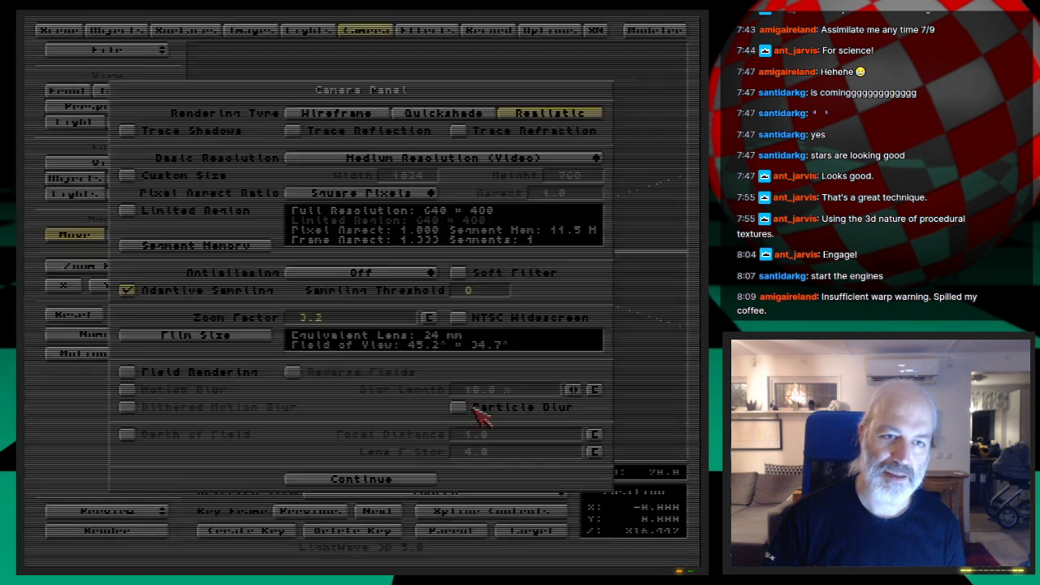
left_click(396, 479)
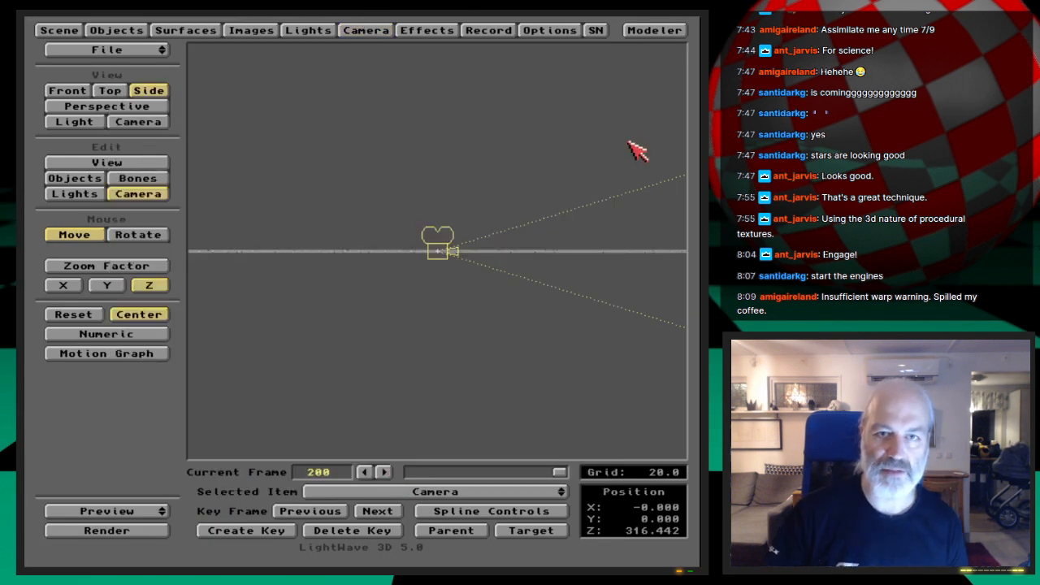
Step: Switch to Modeler and delete the star column's points on the positive Z side of the origin
left_click(656, 30)
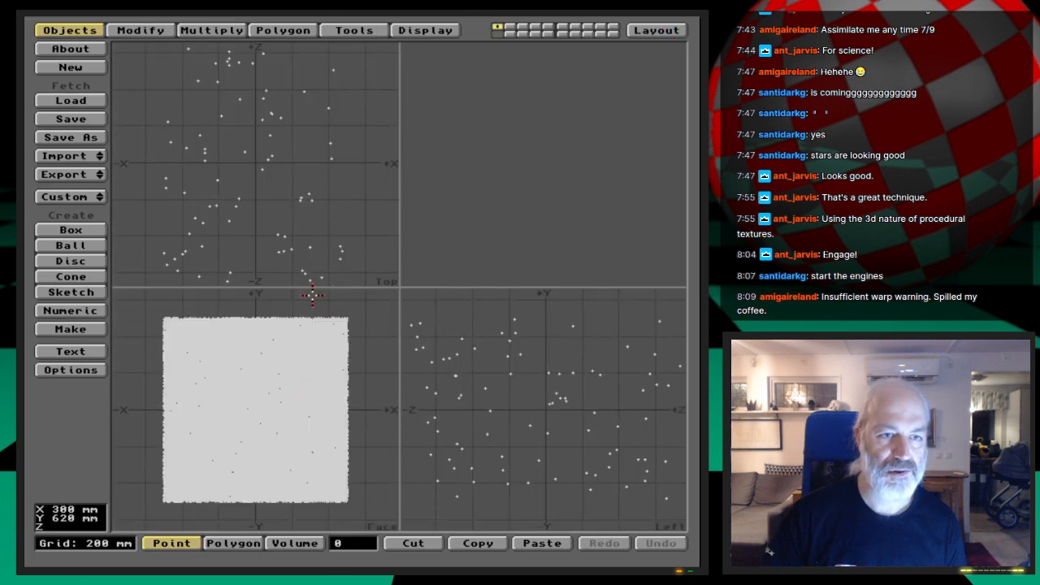
key("a")
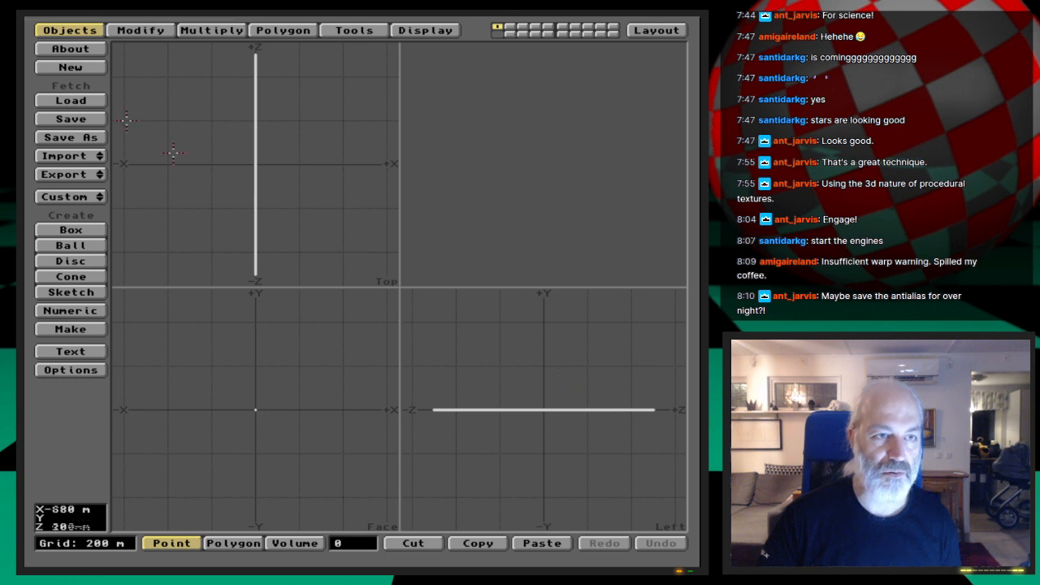
left_click_drag(544, 384, 637, 483)
mouse_move(638, 483)
right_mouse_down()
mouse_move(639, 343)
mouse_move(536, 404)
mouse_move(557, 403)
right_mouse_up()
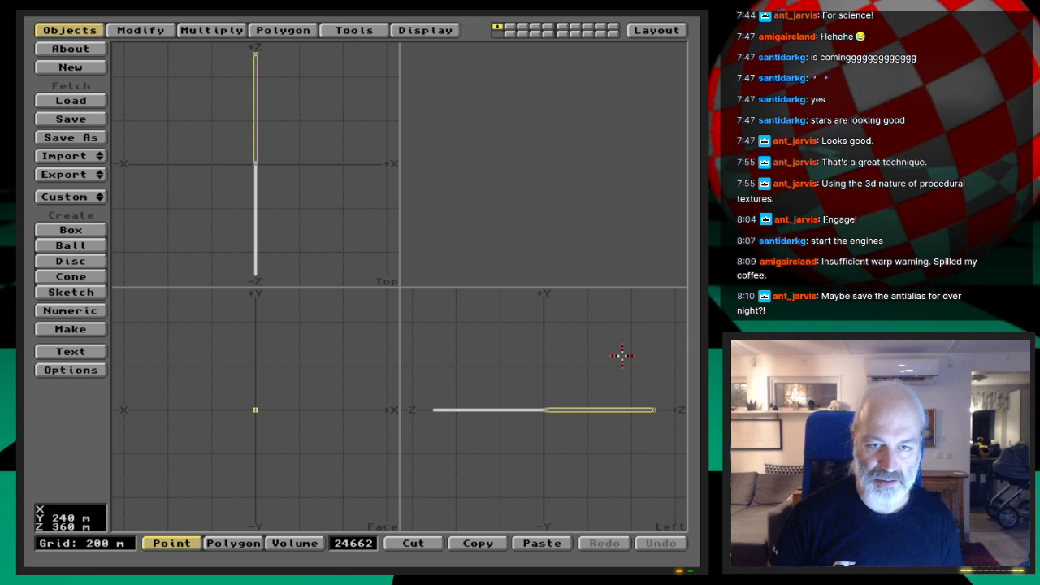
key("Delete")
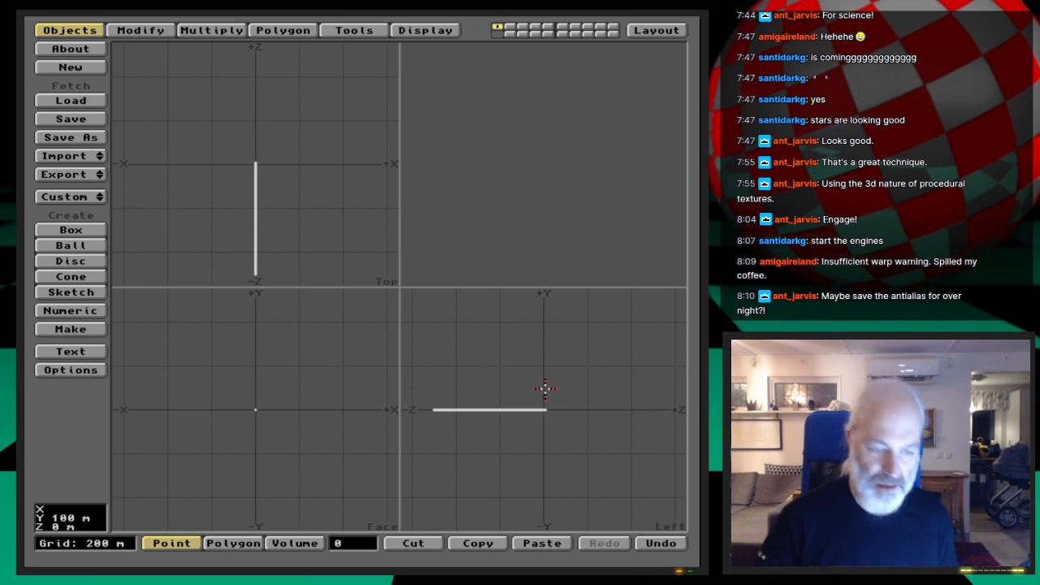
Step: Export the shortened star column to the existing Starcolumn-50k object, and go to frame 181 in Layout
left_click(79, 175)
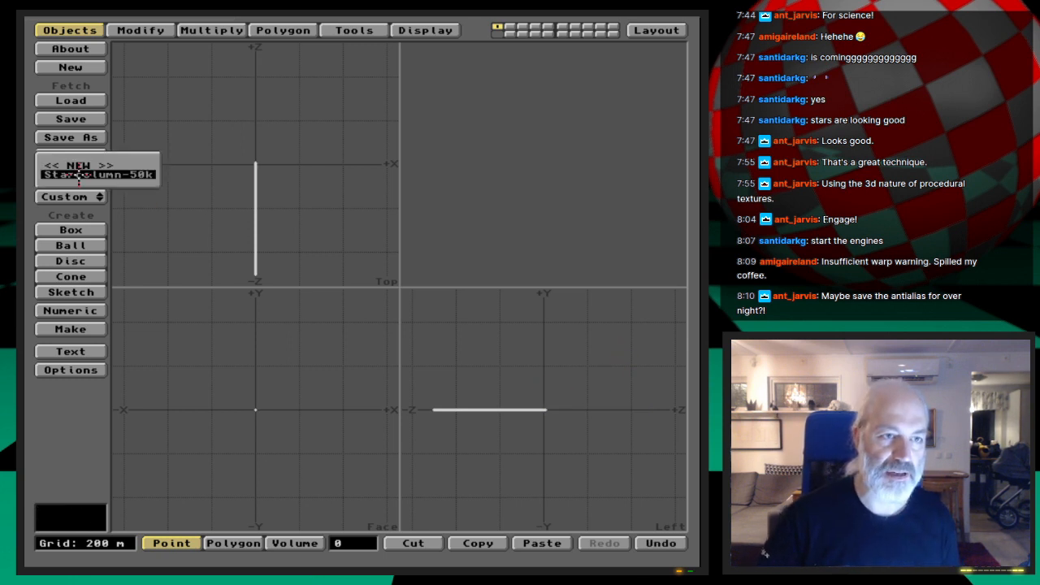
left_click(175, 295)
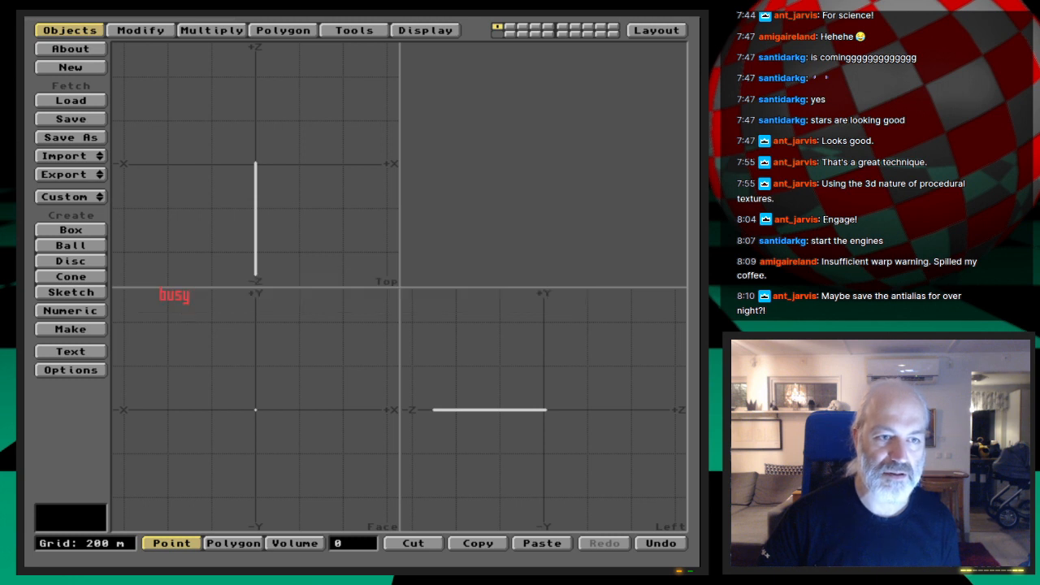
left_click(656, 30)
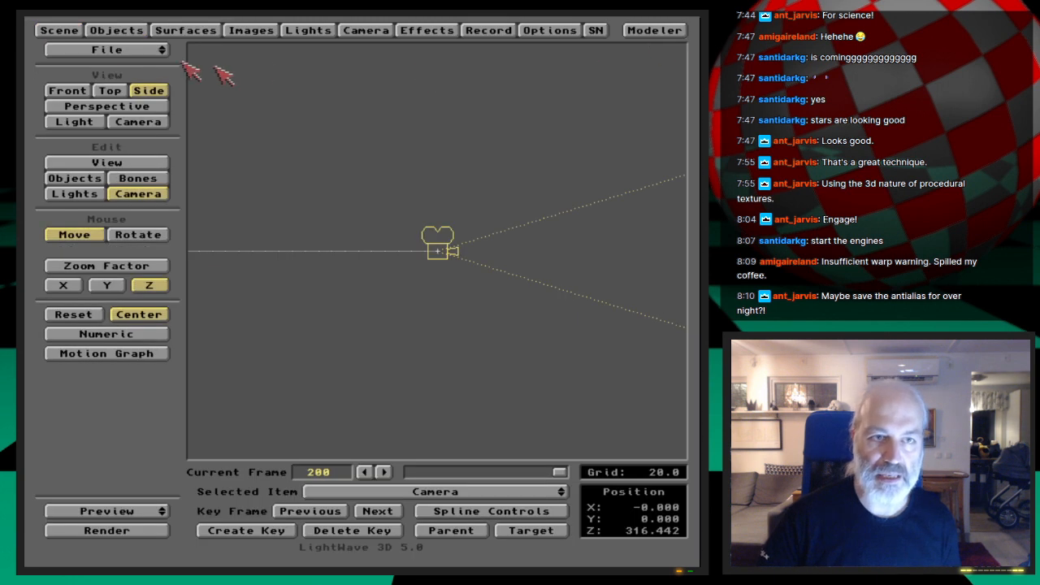
left_click_drag(559, 472, 550, 481)
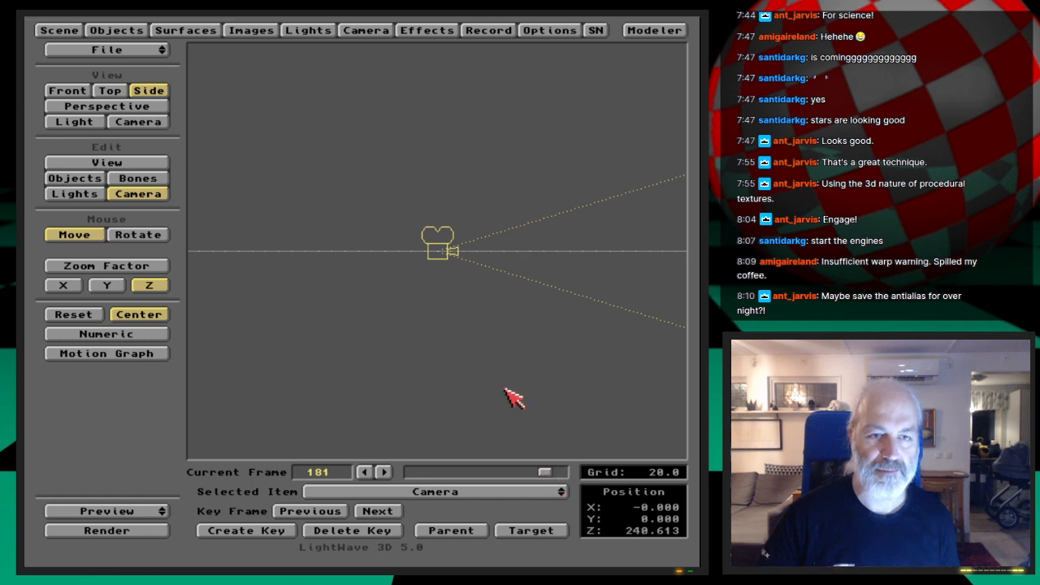
left_click(104, 30)
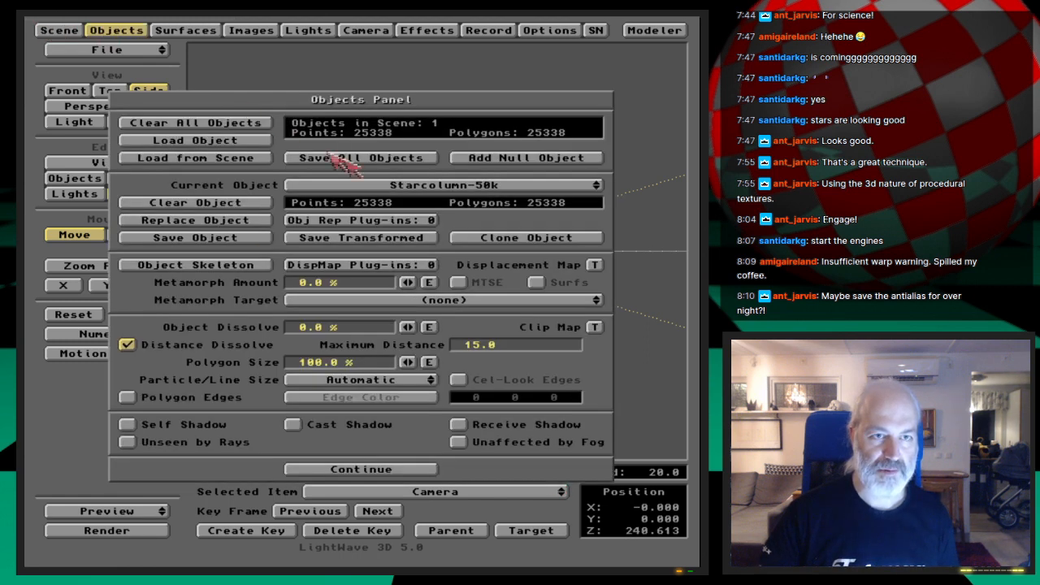
left_click(329, 158)
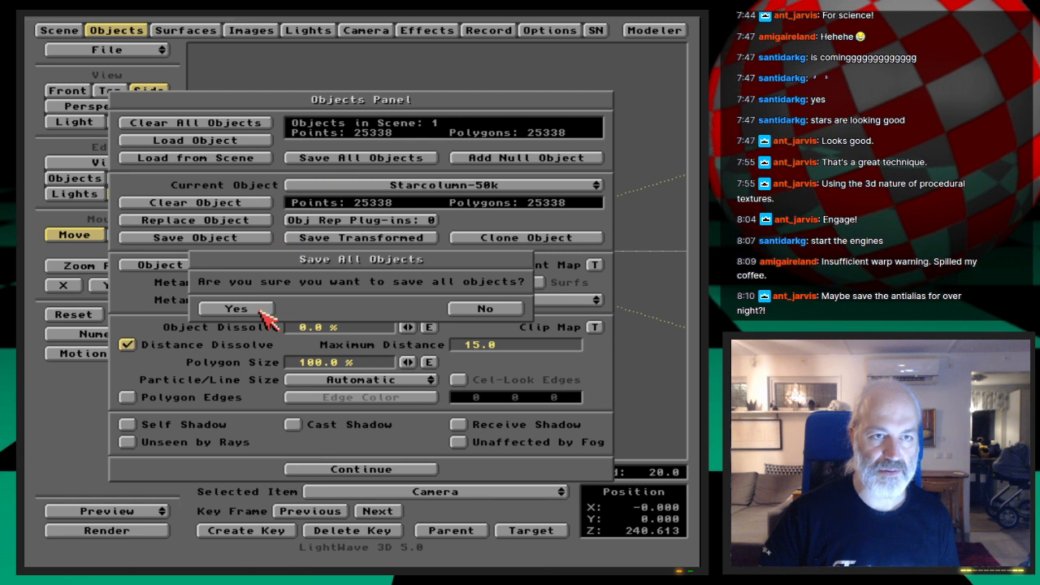
left_click(455, 312)
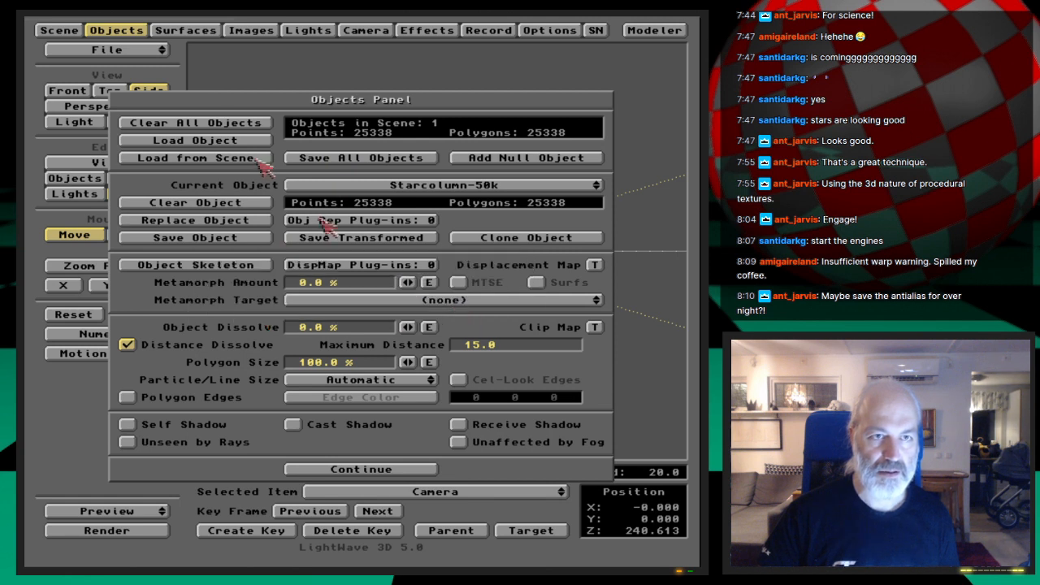
Step: Set the Starcolumn surface to 100 % luminosity, 0 % diffuse level and colour 255, 255, 255
left_click(193, 29)
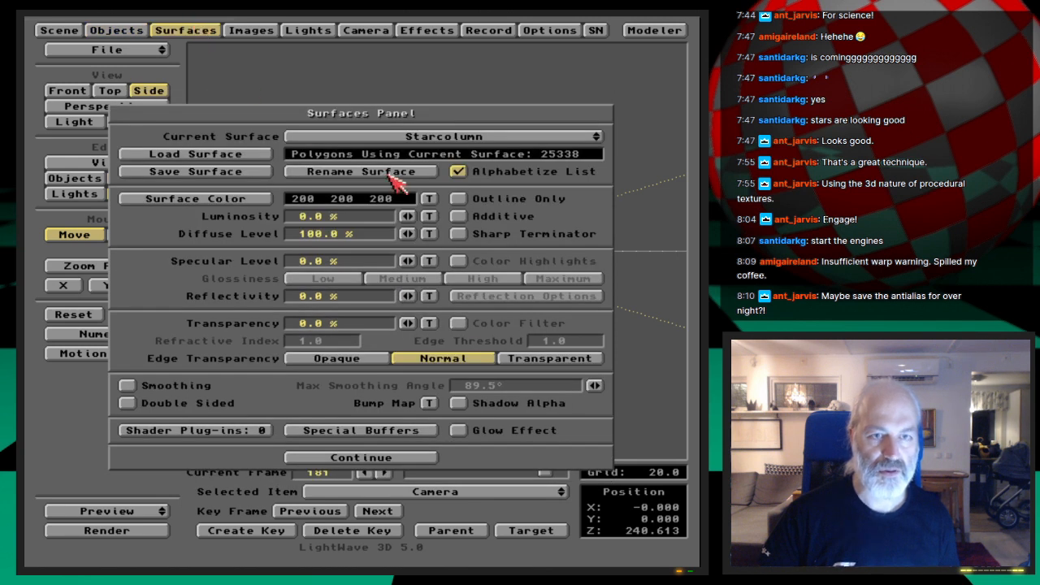
left_click_drag(408, 235, 419, 231)
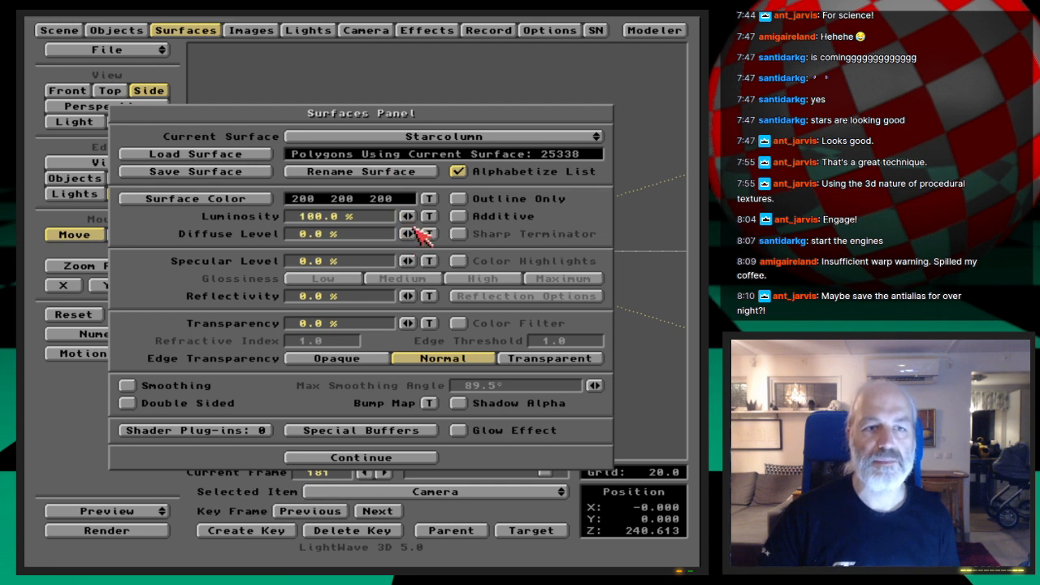
left_click(238, 203)
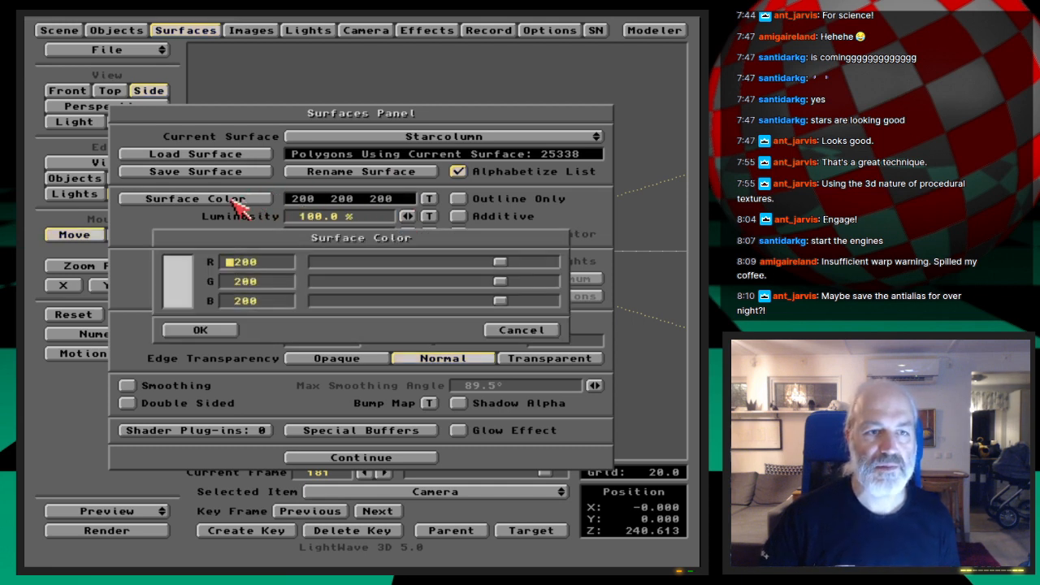
type("255")
key("Return")
type("255")
key("Return")
type("255")
key("Return")
Step: Save all objects in the scene and close the object settings
left_click(110, 30)
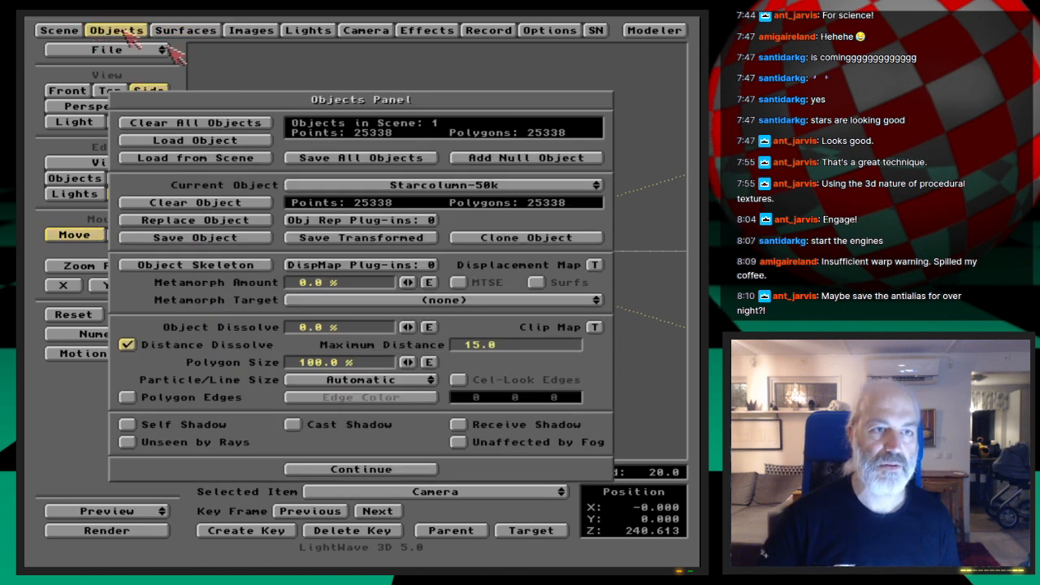
left_click(357, 160)
left_click(264, 308)
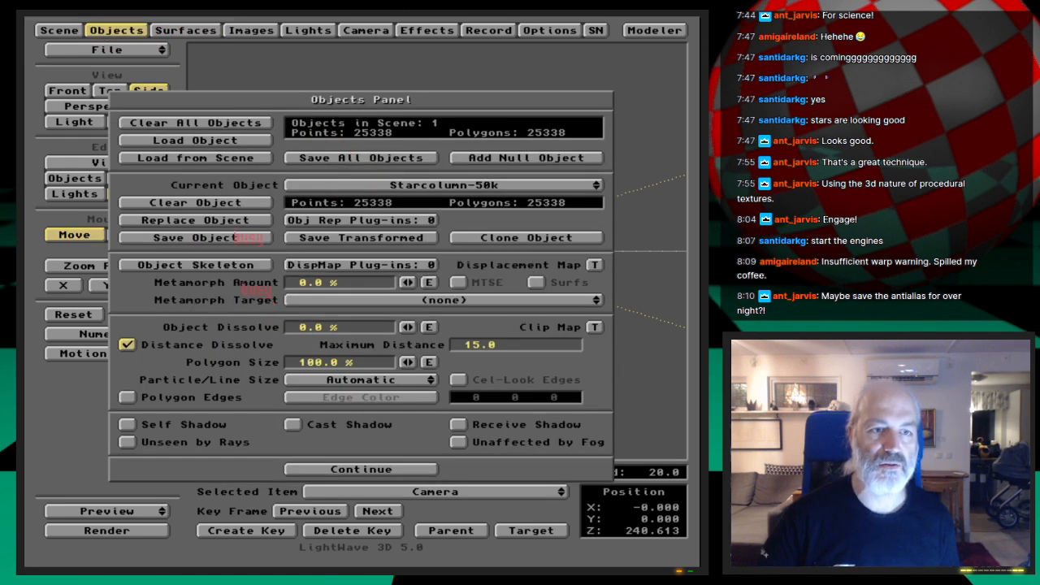
left_click(138, 28)
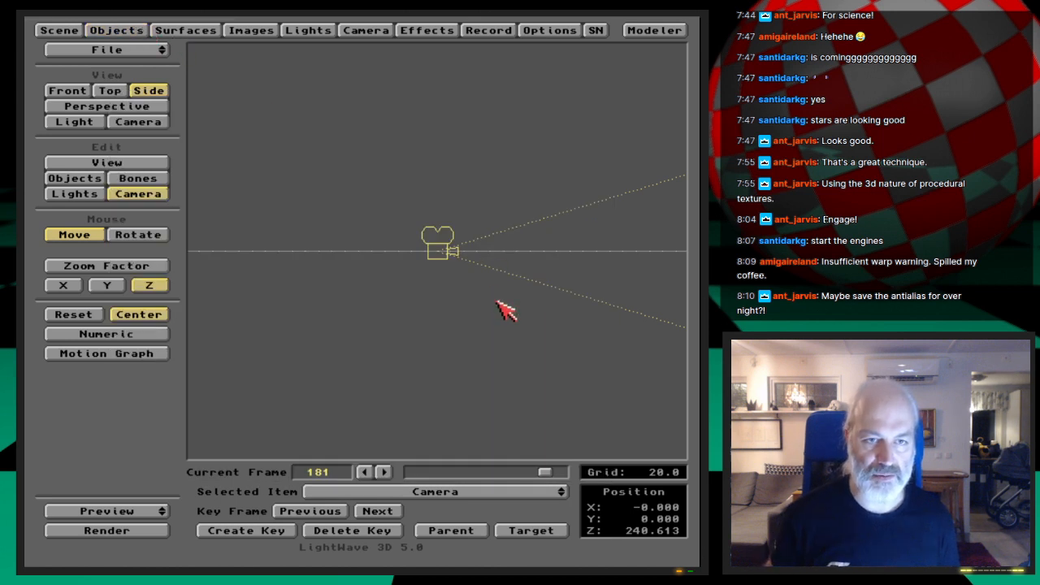
Step: Save the scene and test-render frame 181
key("s")
key("Return")
key("Return")
key("F9")
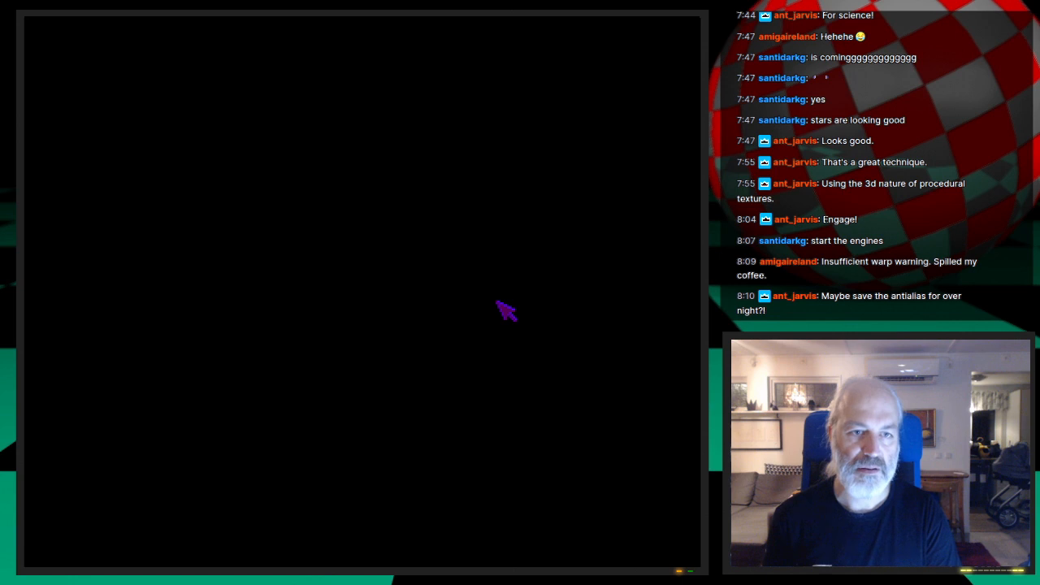
key("Escape")
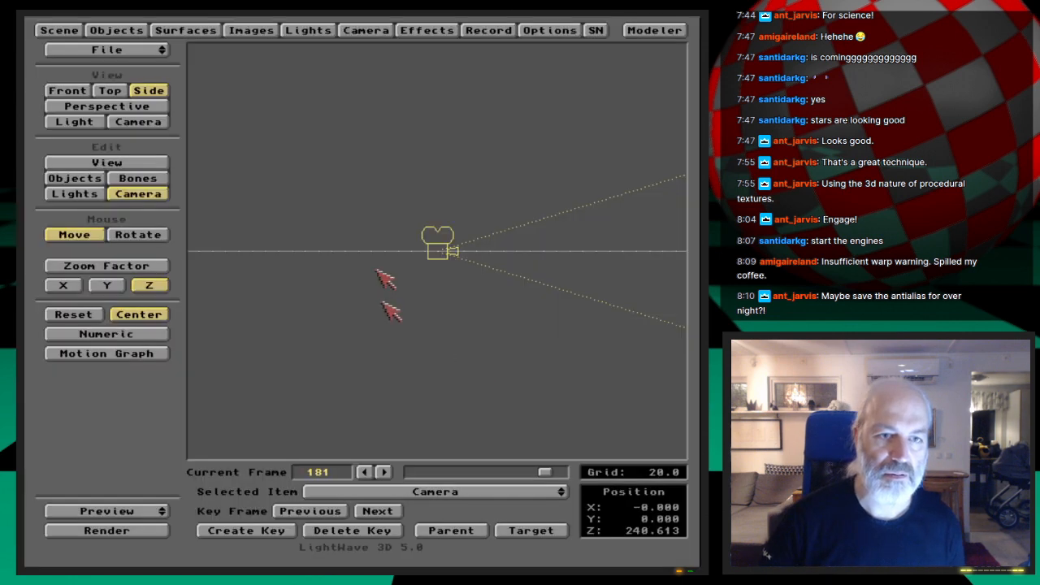
Step: View the scene through the camera, go to frame 119 and test-render it
left_click(149, 121)
left_click_drag(553, 482, 505, 480)
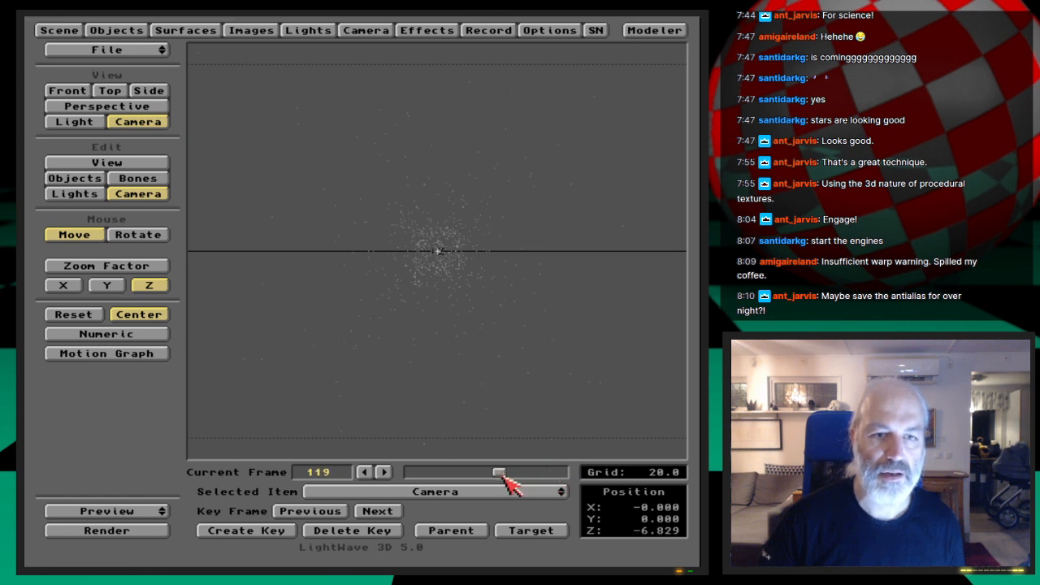
key("F9")
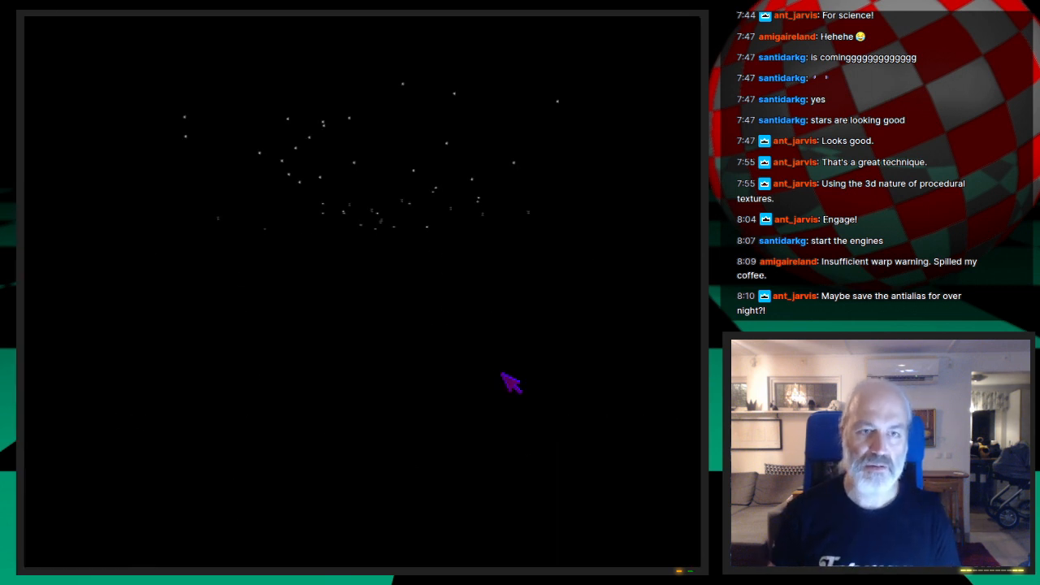
left_click(541, 373)
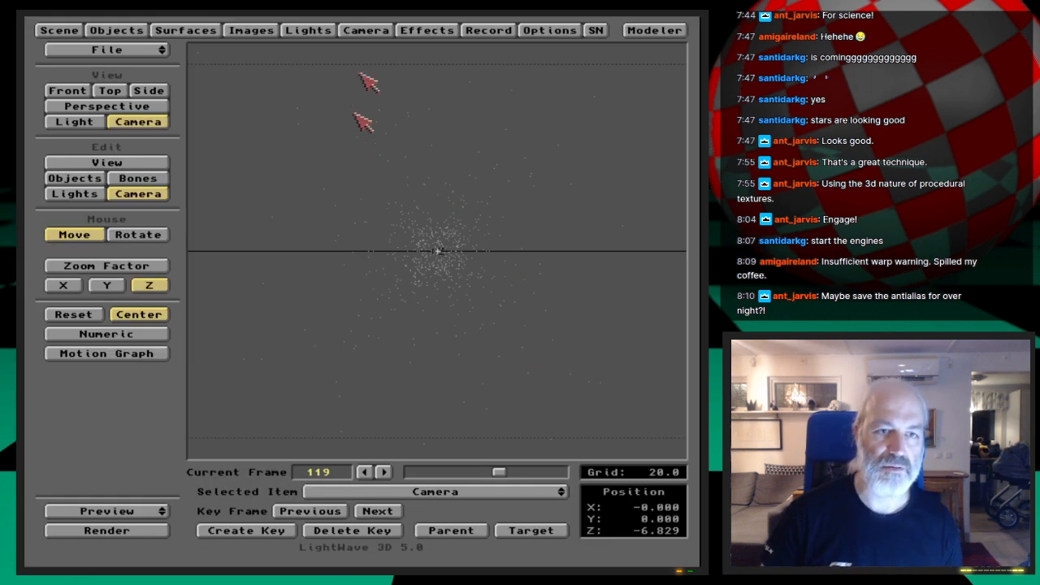
Step: Enable Particle Blur for the camera and test-render frame 119
left_click(372, 31)
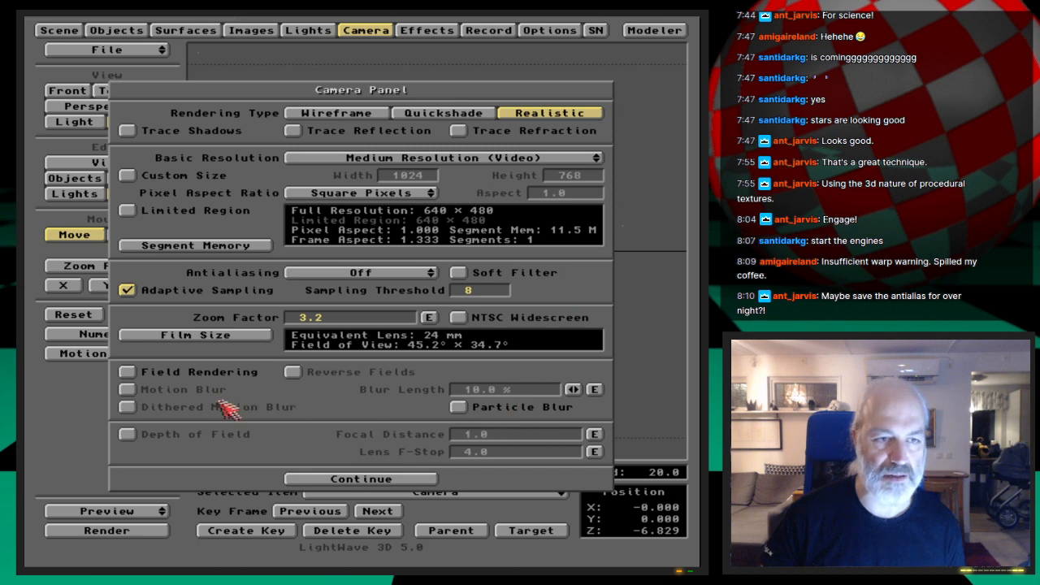
left_click(469, 410)
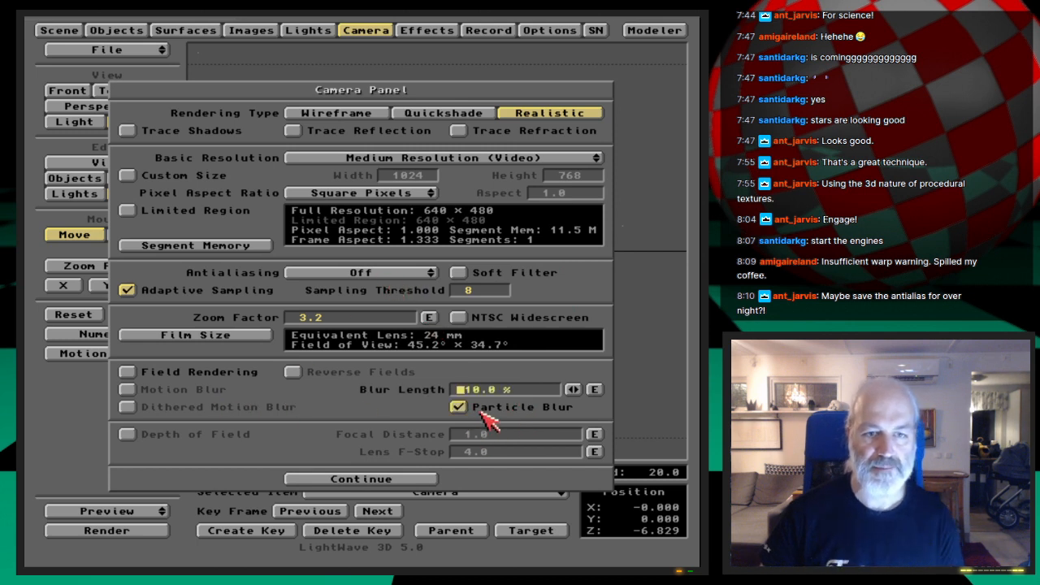
key("F9")
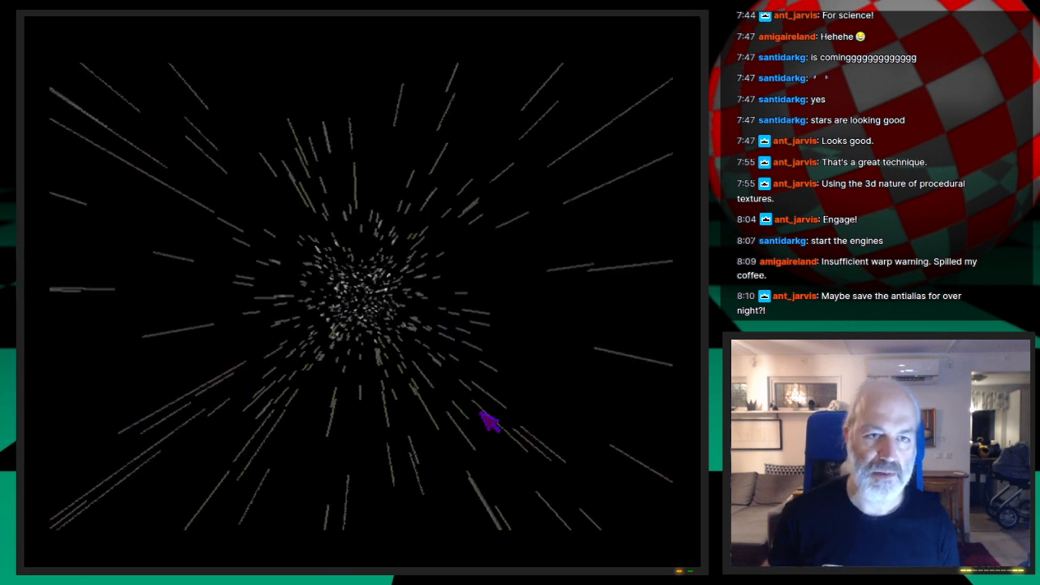
key("Return")
Step: Set the camera's antialiasing to Low, enable Motion Blur and test-render the current frame
left_click(369, 275)
left_click(376, 284)
left_click(216, 391)
key("F9")
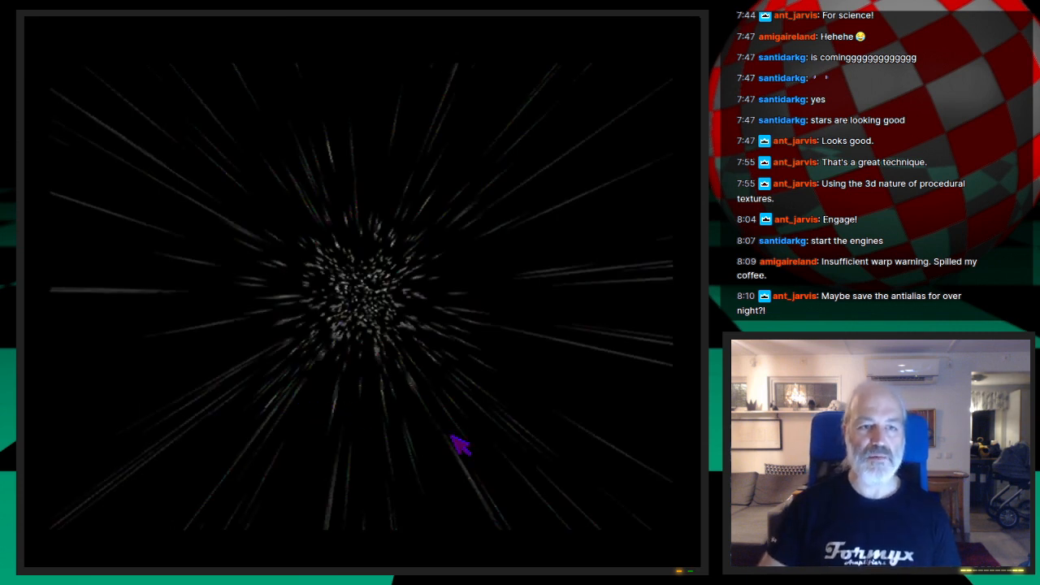
key("Return")
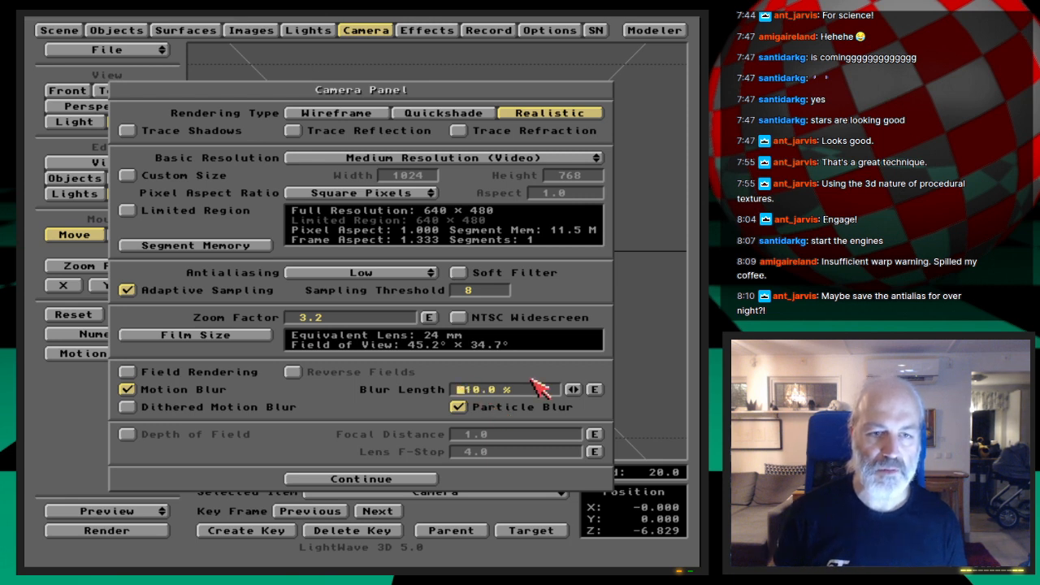
Step: Set the camera's blur length to 50 % and test-render the current frame
key("F9")
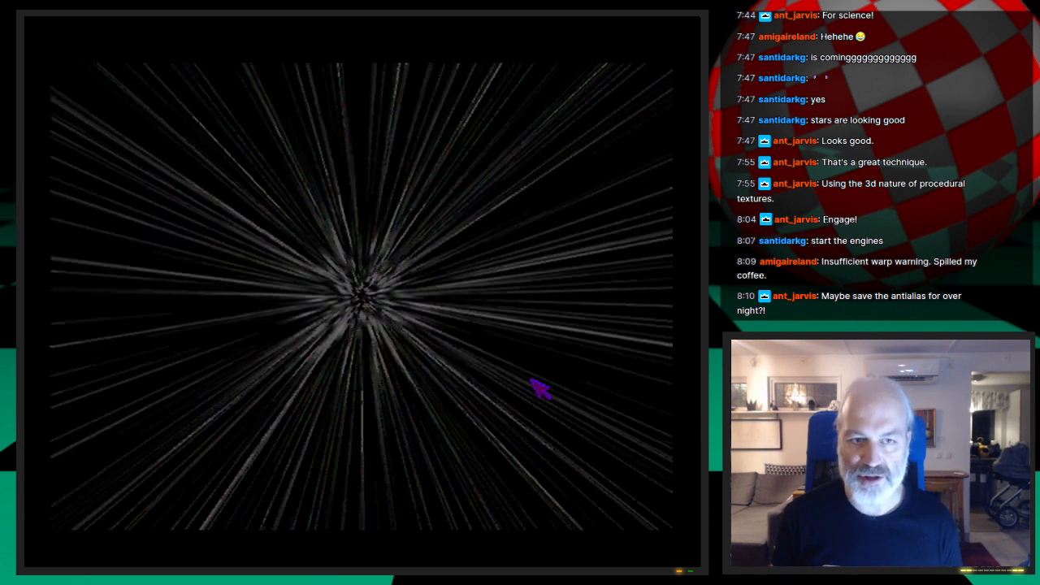
key("Escape")
key("Escape")
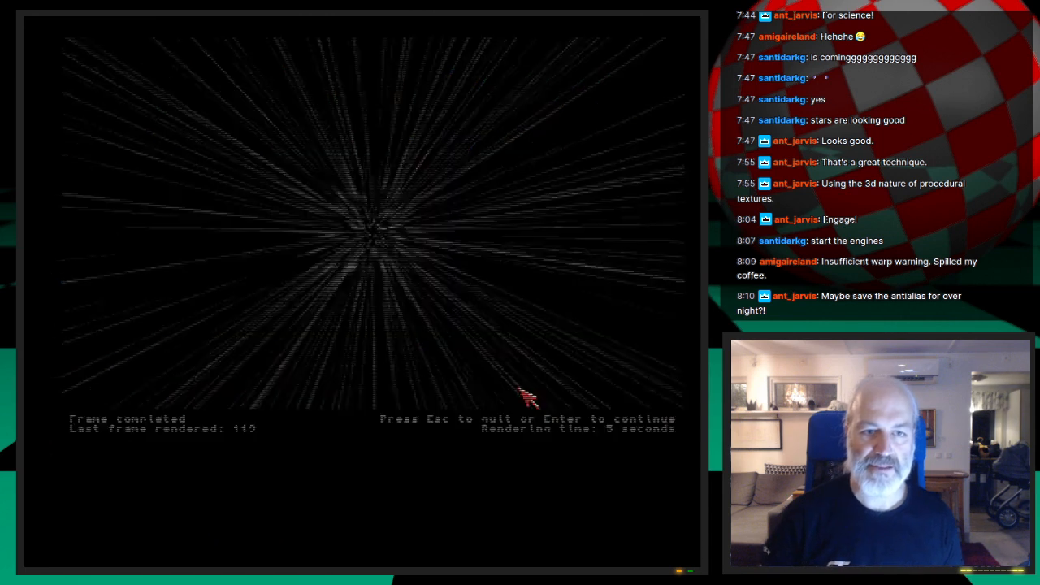
Step: Set the Starcolumn surface's luminosity to 300 % and test-render the current frame
left_click(193, 32)
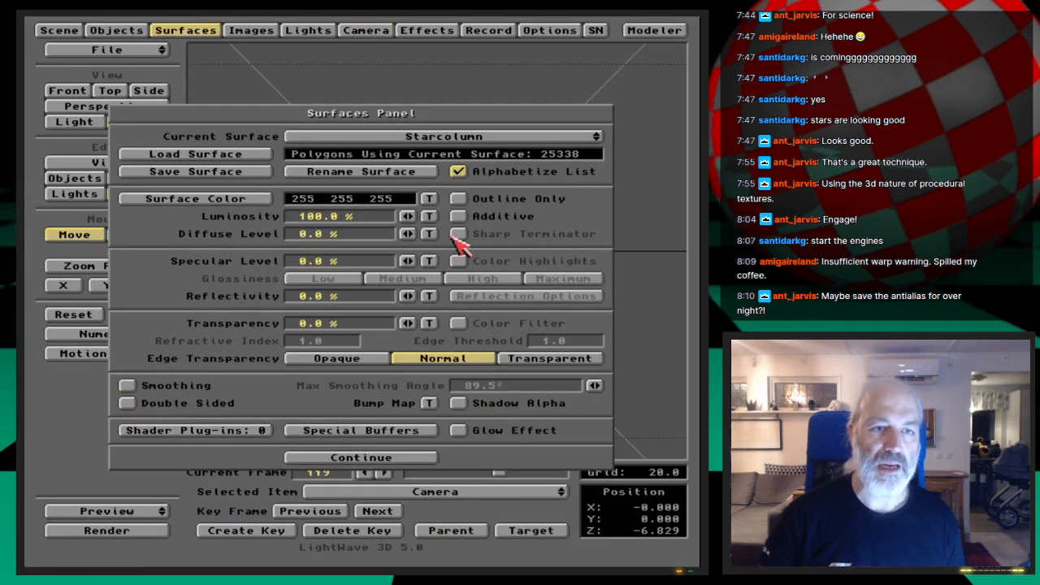
left_click(302, 217)
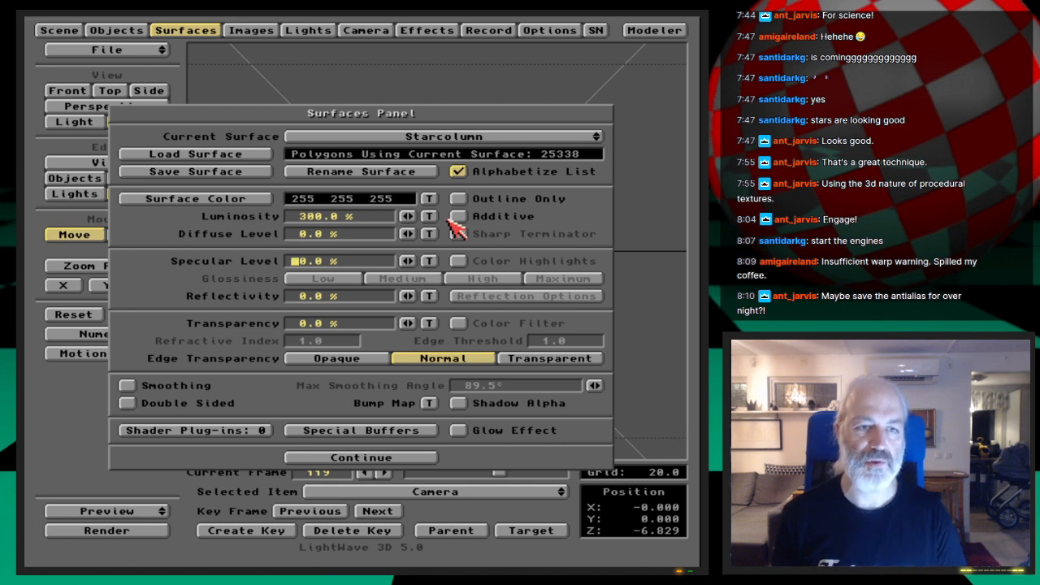
key("F9")
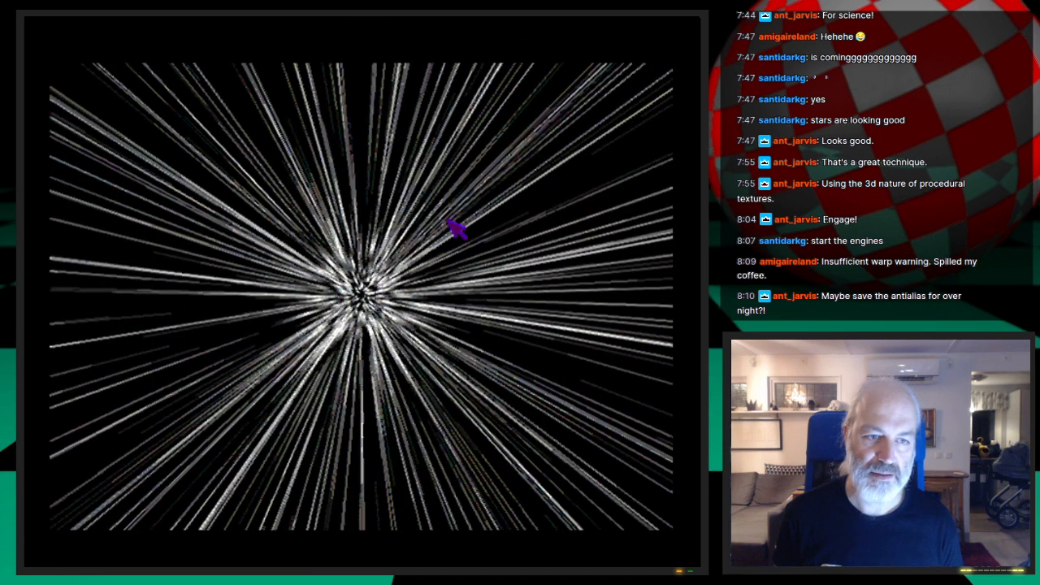
key("Escape")
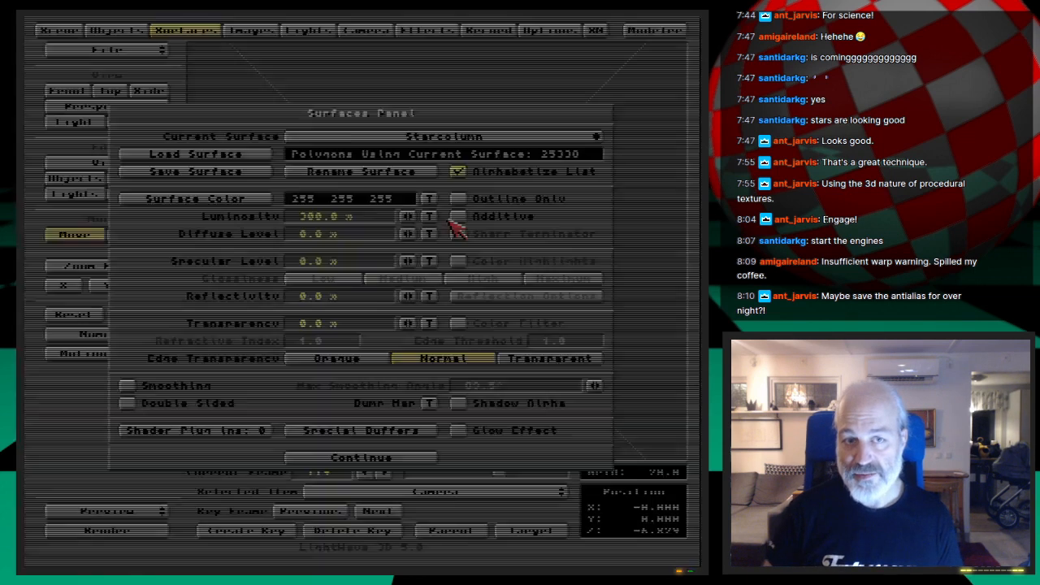
Step: Apply a blur length envelope for the camera that rises from 0 % at frame 0 to 30 % at frame 200
left_click(385, 30)
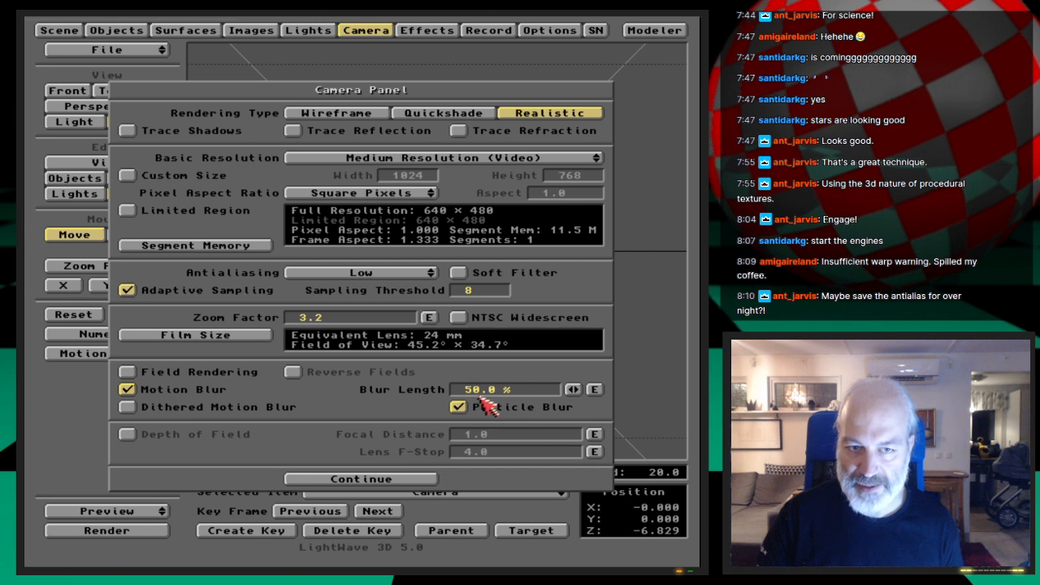
left_click(594, 390)
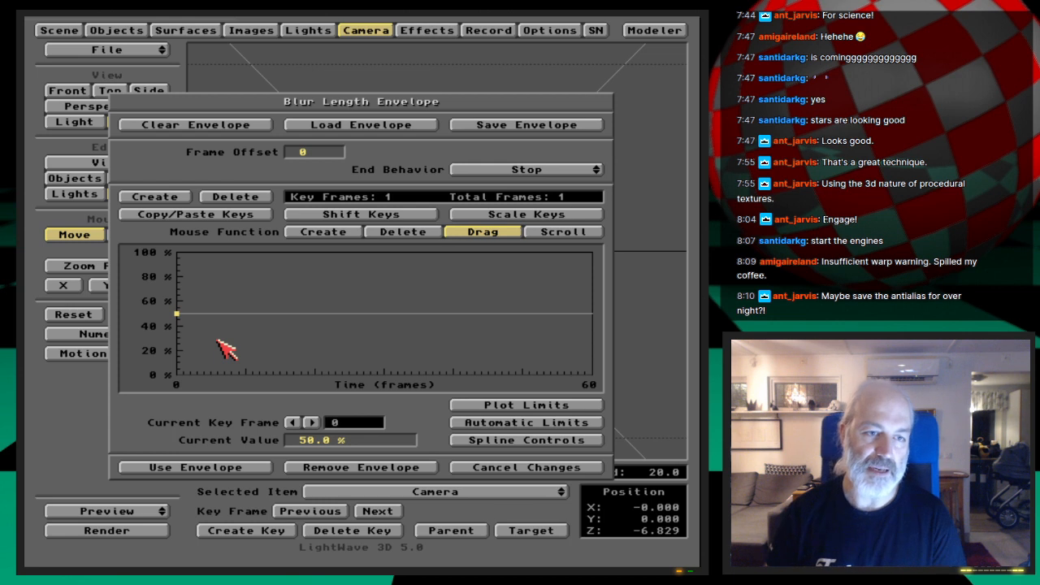
key("Return")
key("Return")
type("200")
key("Return")
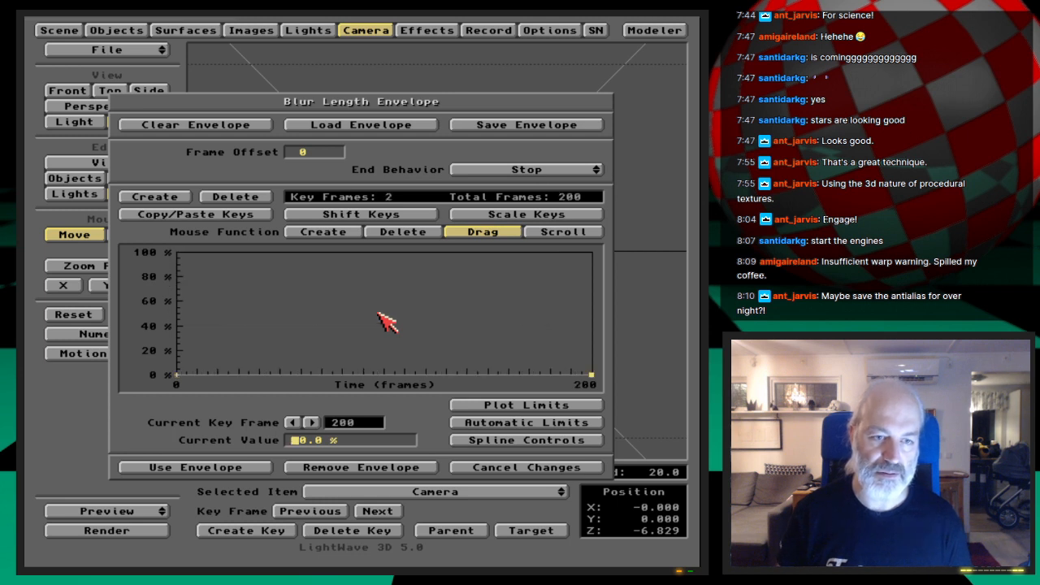
type("3")
key("Return")
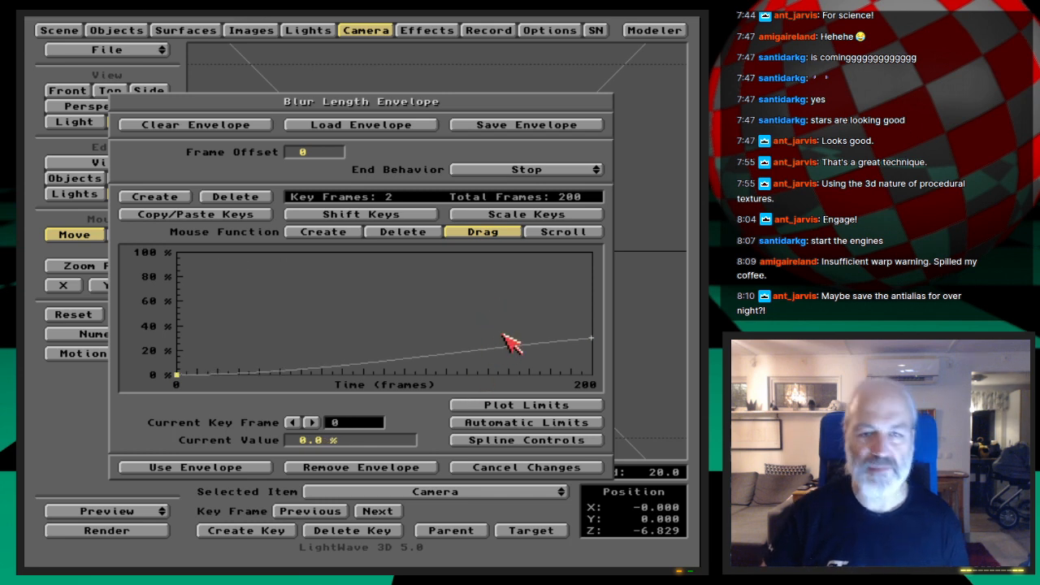
left_click(234, 467)
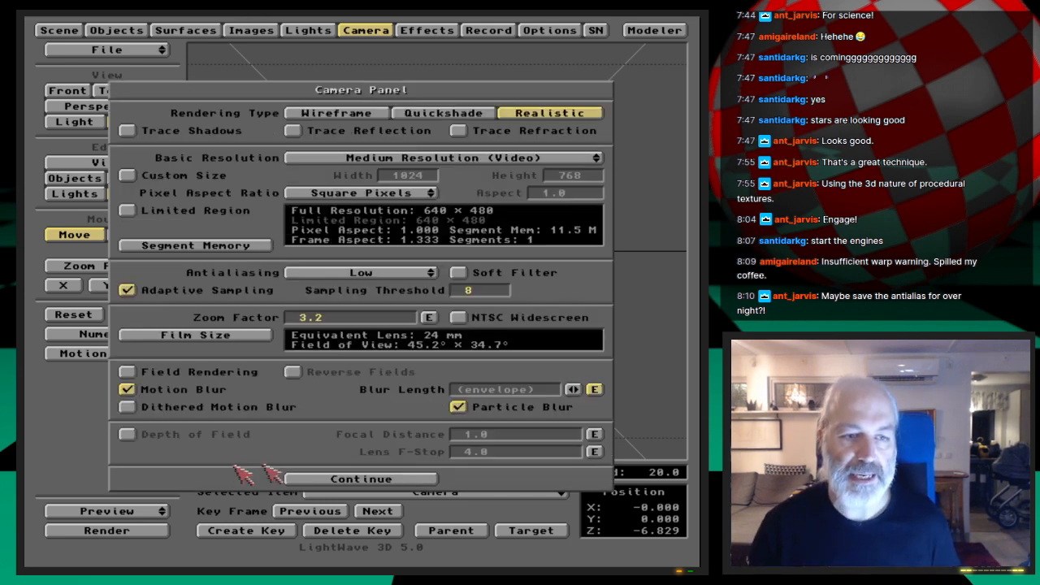
Step: Close the camera settings and test-render frame 119 with the blur length envelope
left_click(395, 481)
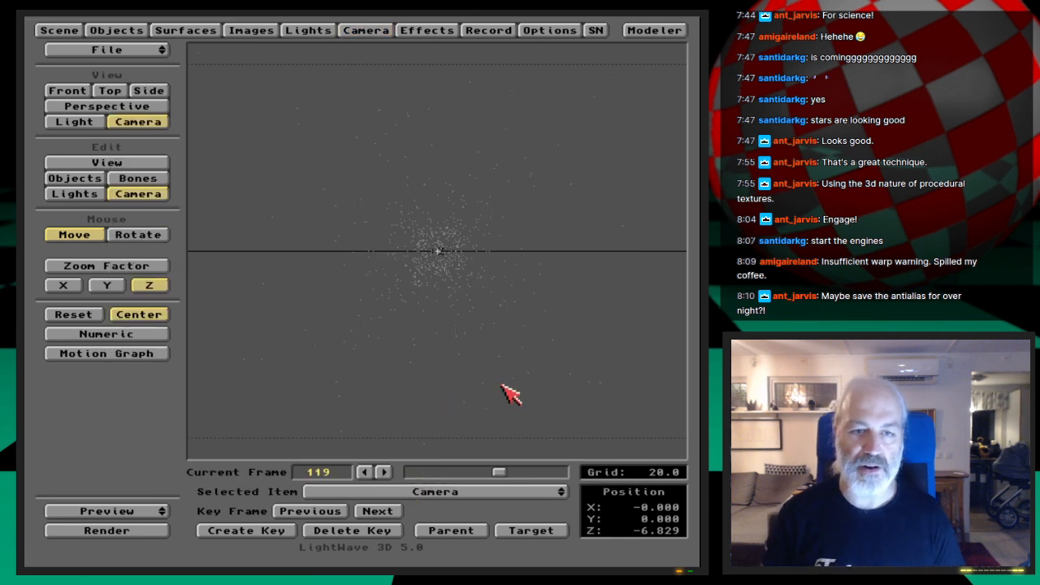
key("F9")
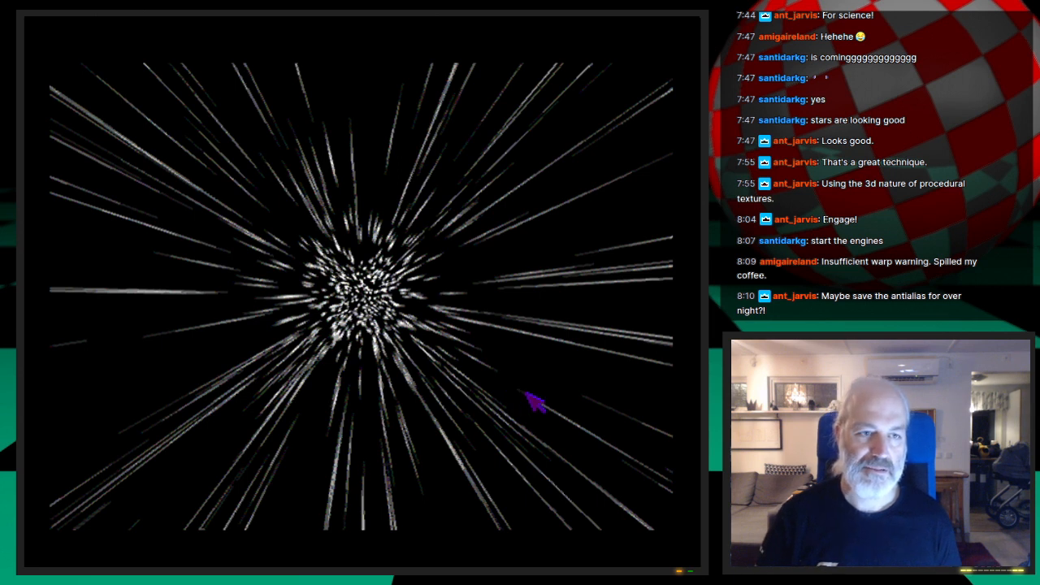
left_click(527, 394)
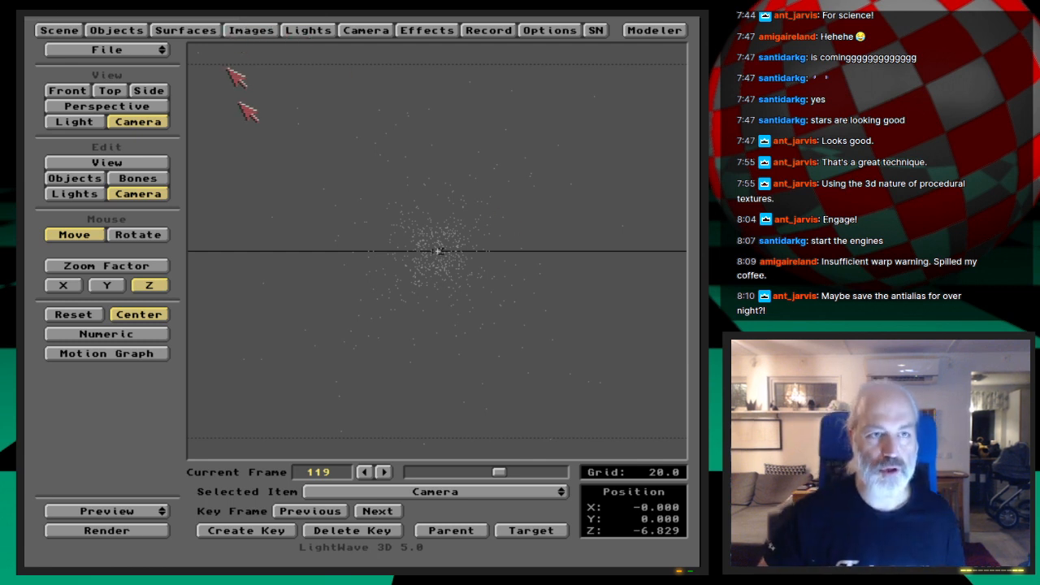
Step: Save the scene and all its objects, and close the object settings
key("s")
key("Return")
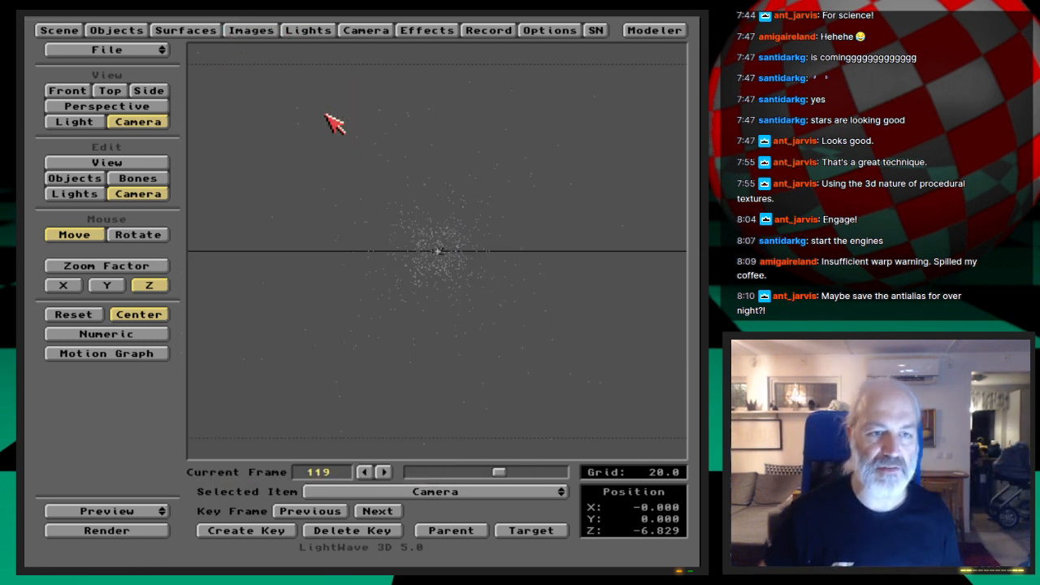
left_click(134, 30)
left_click(400, 158)
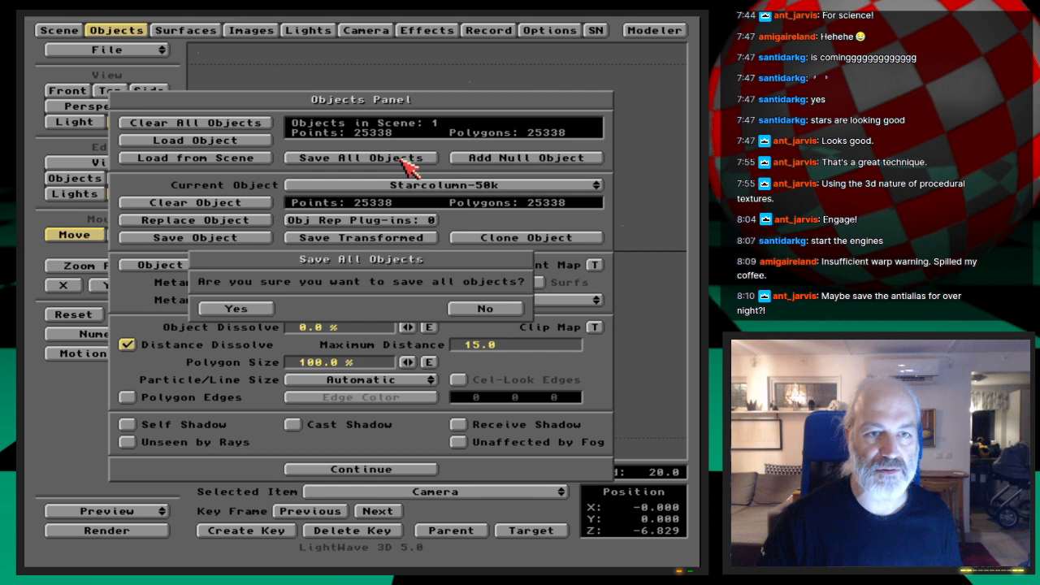
left_click(247, 307)
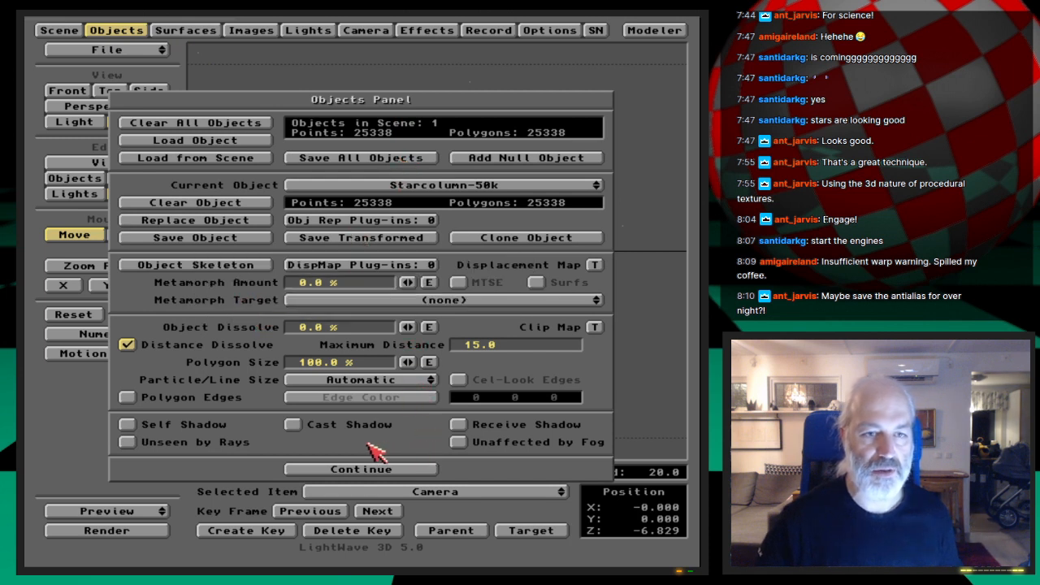
left_click(116, 31)
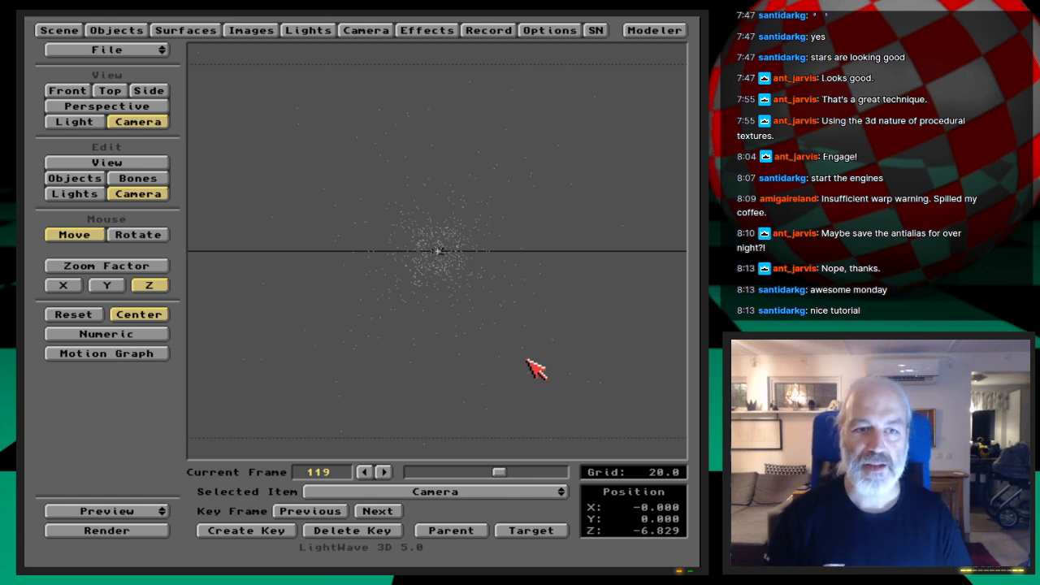
Step: Quit the program and confirm leaving it
left_click(158, 51)
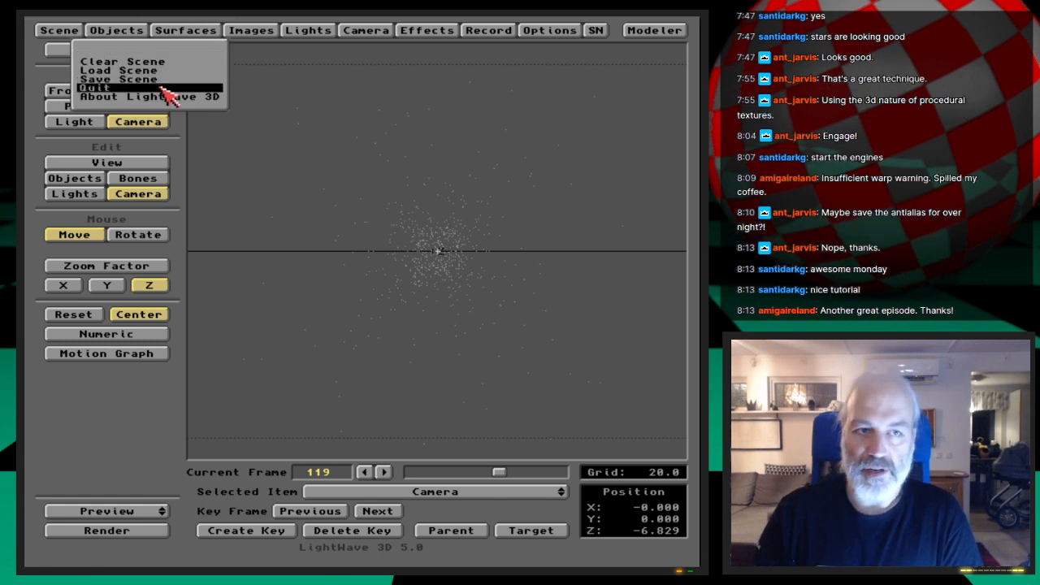
left_click(162, 88)
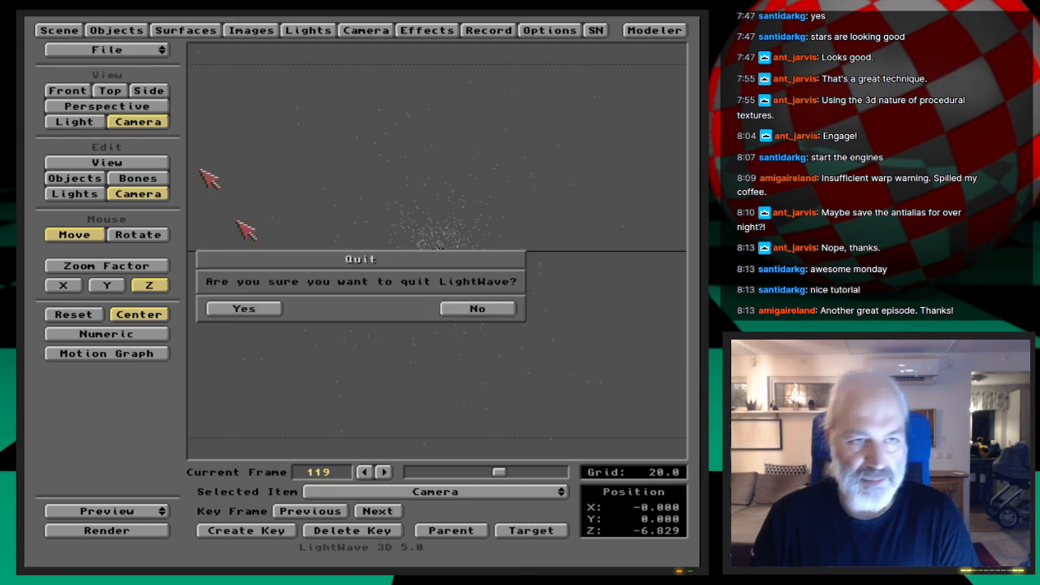
left_click(268, 307)
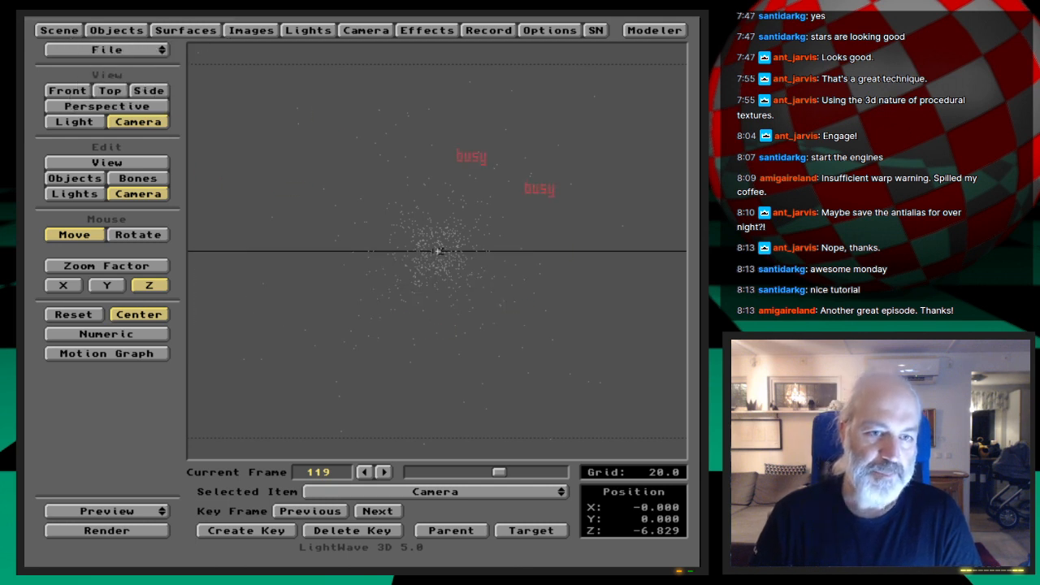